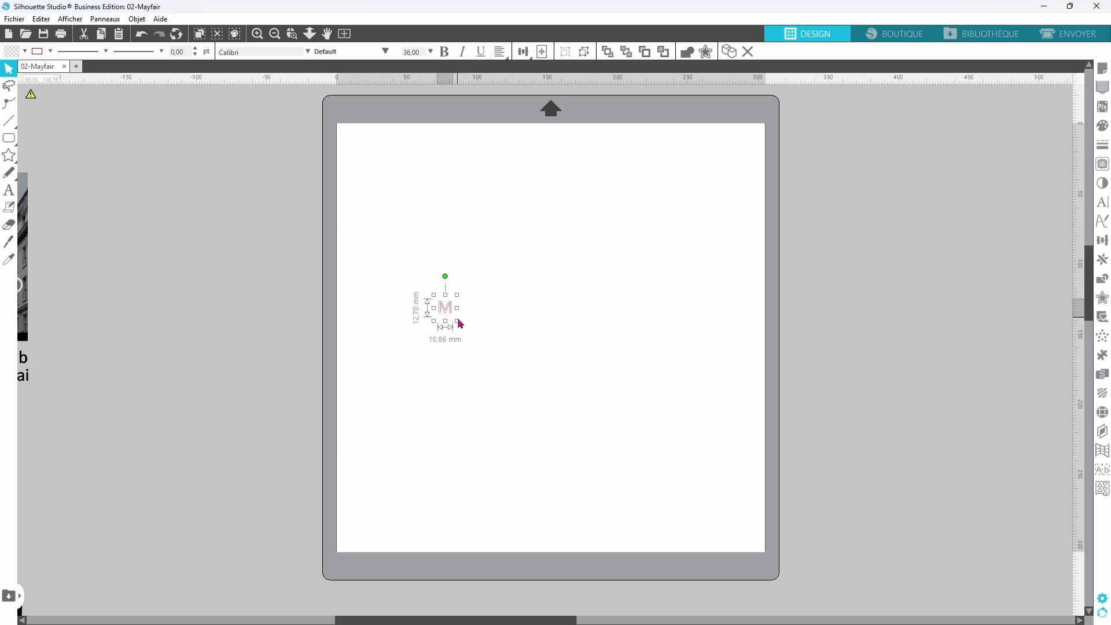
Enlarge the letter M to about 214 by 251 mm on the mat and give it a black outline and black fill
left_click_drag(458, 323, 703, 505)
left_click_drag(618, 530, 589, 385)
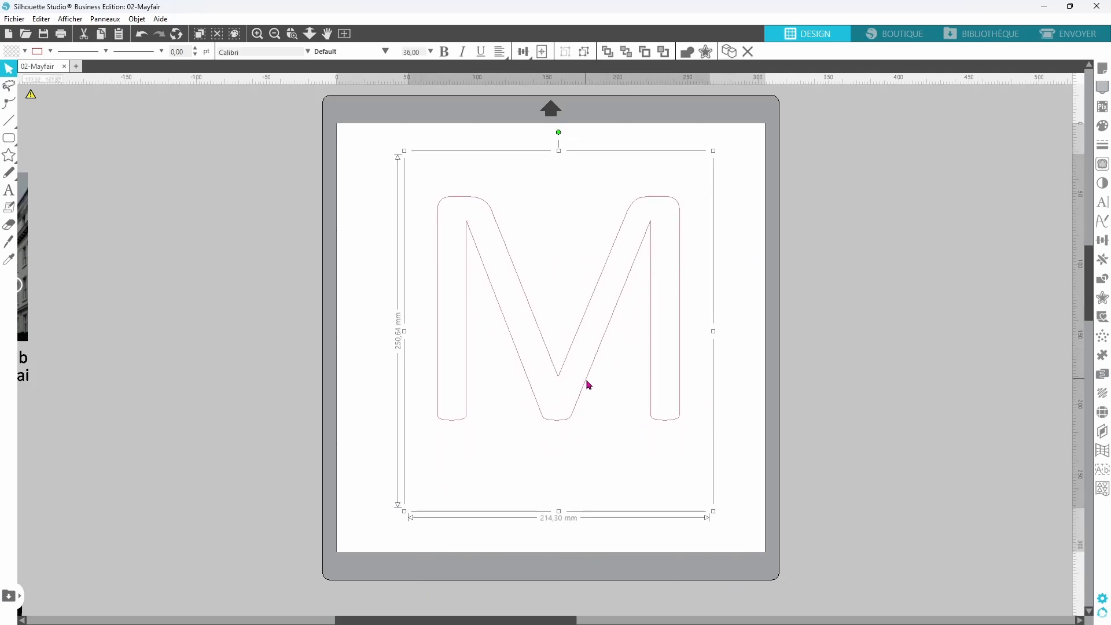
left_click(51, 51)
left_click(69, 69)
left_click(24, 51)
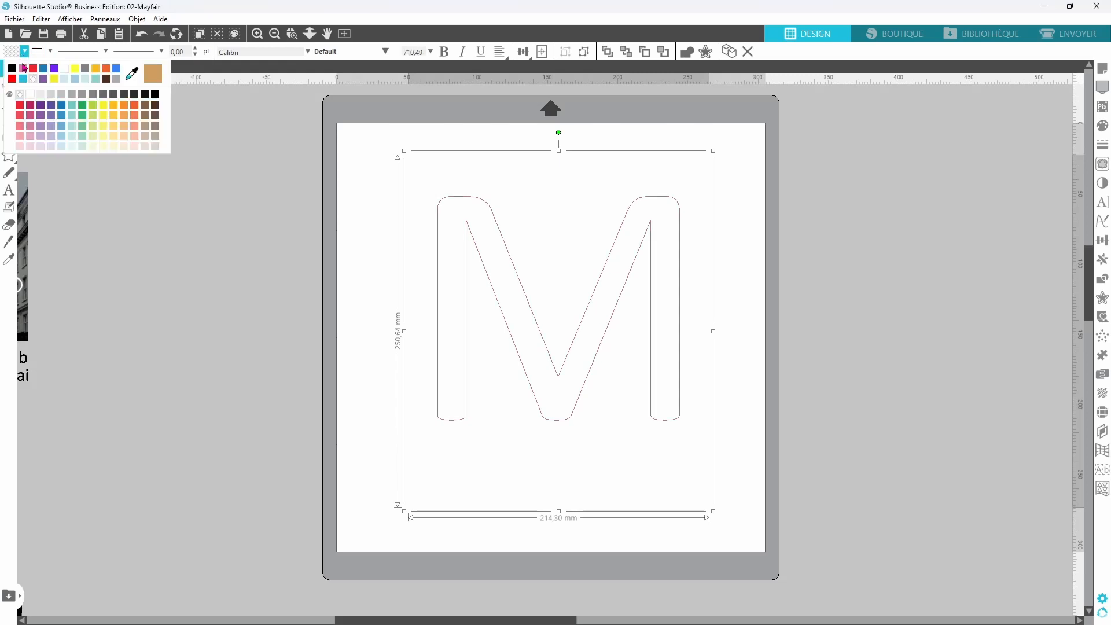
left_click(45, 69)
left_click(556, 335)
Change the font of the letter M to mayfair
double_click(563, 368)
key("ctrl+a")
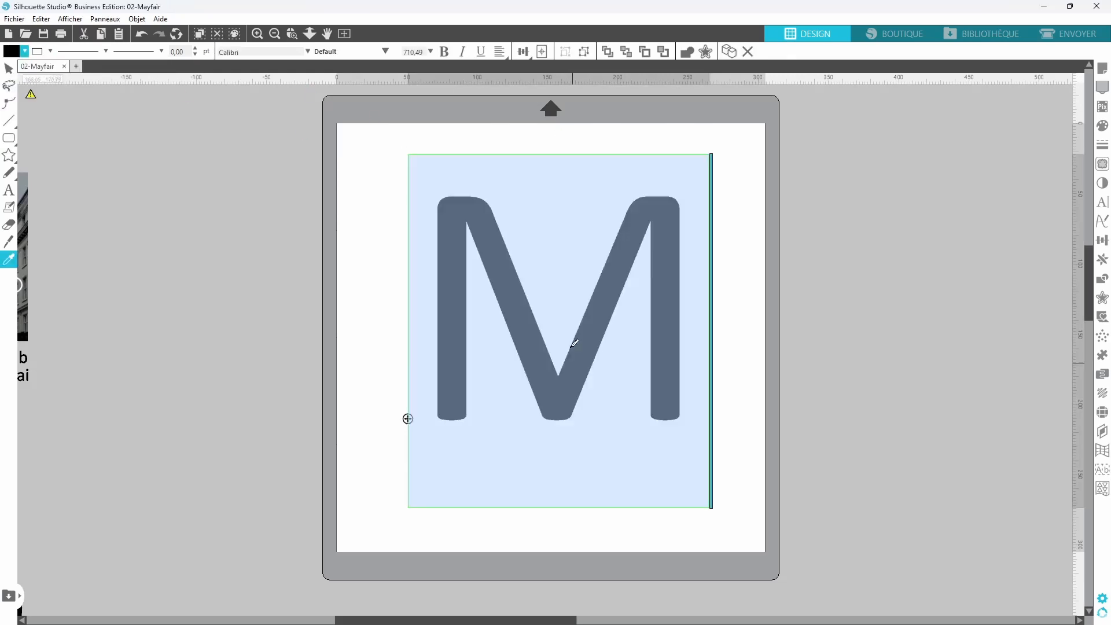
left_click(296, 51)
type("may")
key("Return")
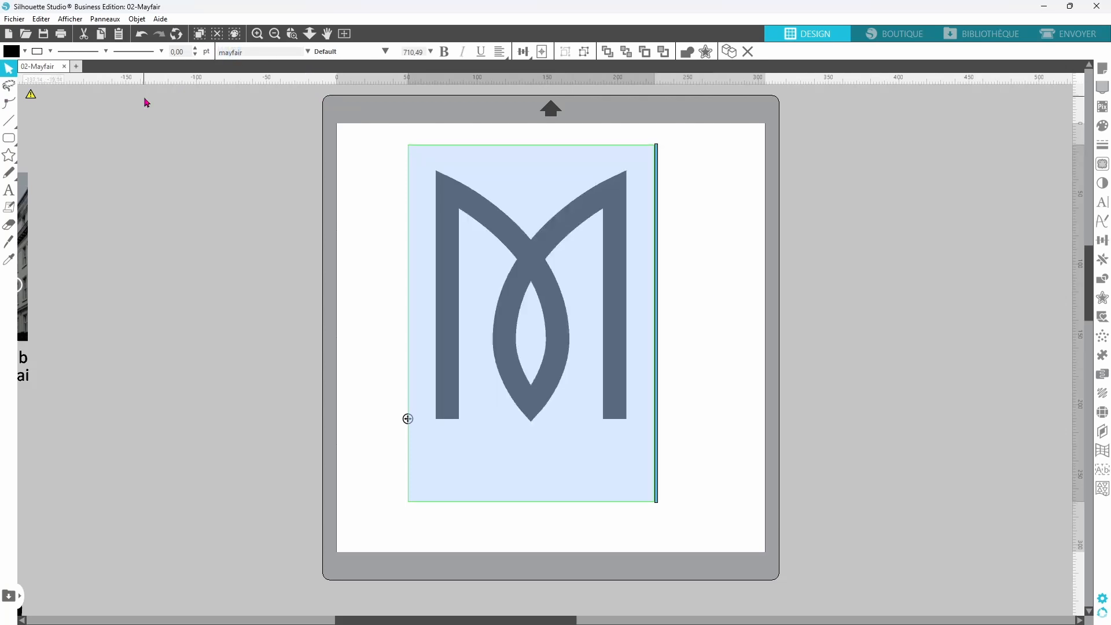
left_click(584, 359)
left_click(622, 398)
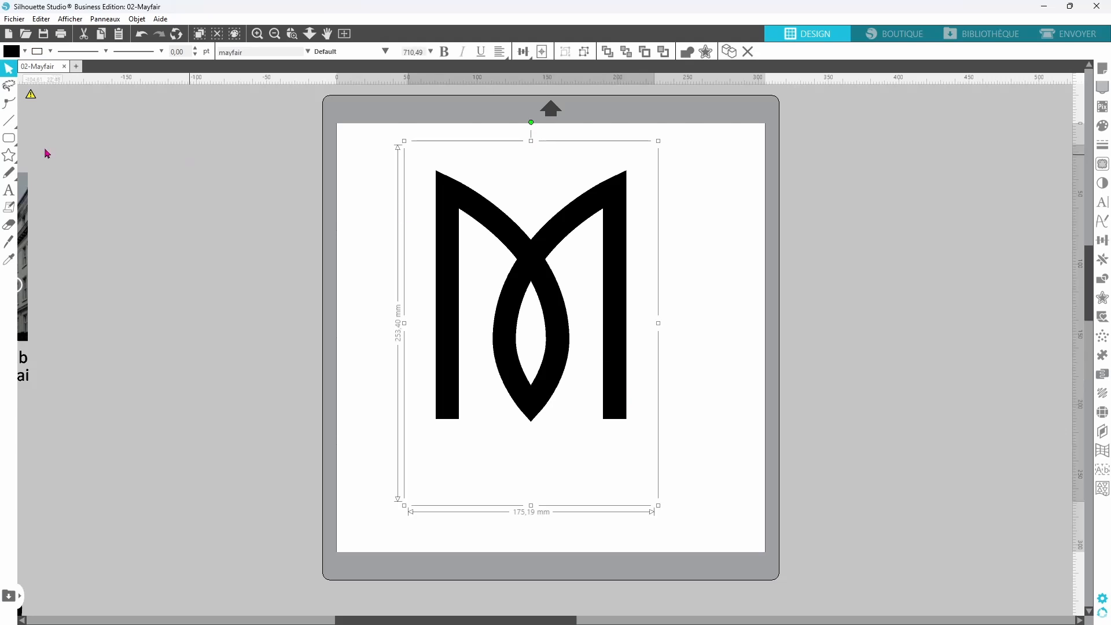
Duplicate the M and place the copy off the mat on its left side
left_click(12, 156)
left_click(391, 261)
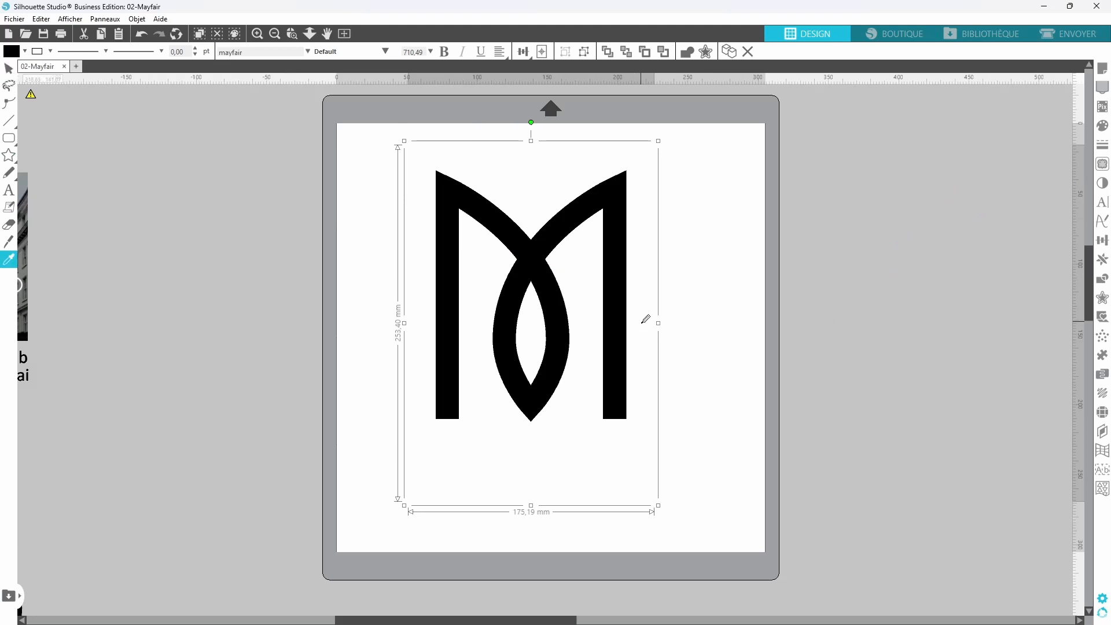
key("ctrl+Left")
left_click_drag(315, 357, 210, 354)
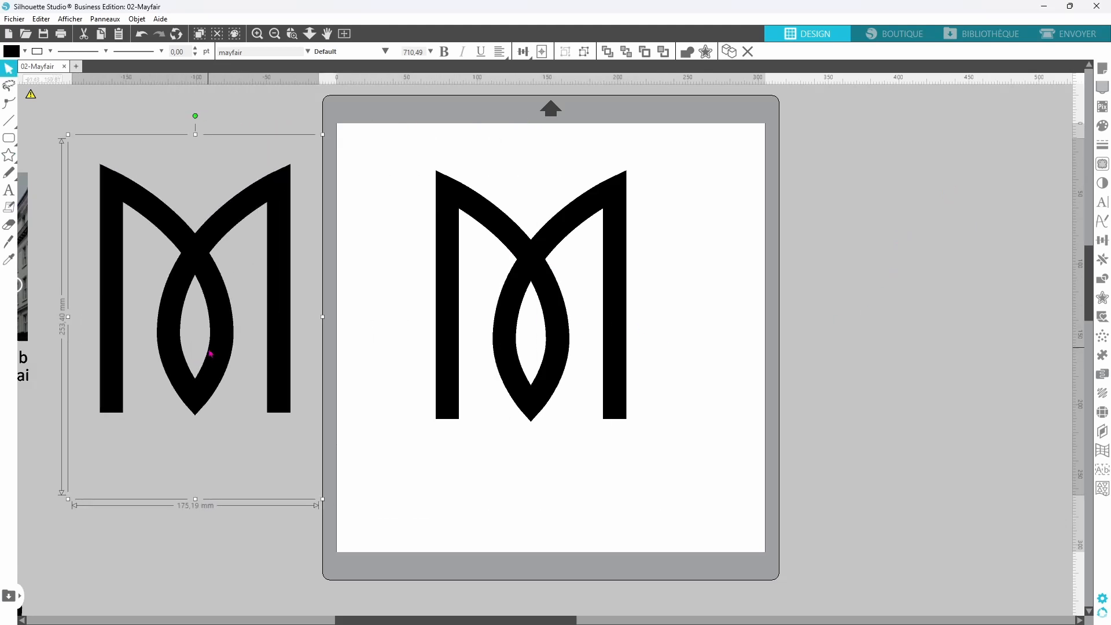
Add a 5 mm contour with rounded corners around the M on the mat
left_click(544, 416)
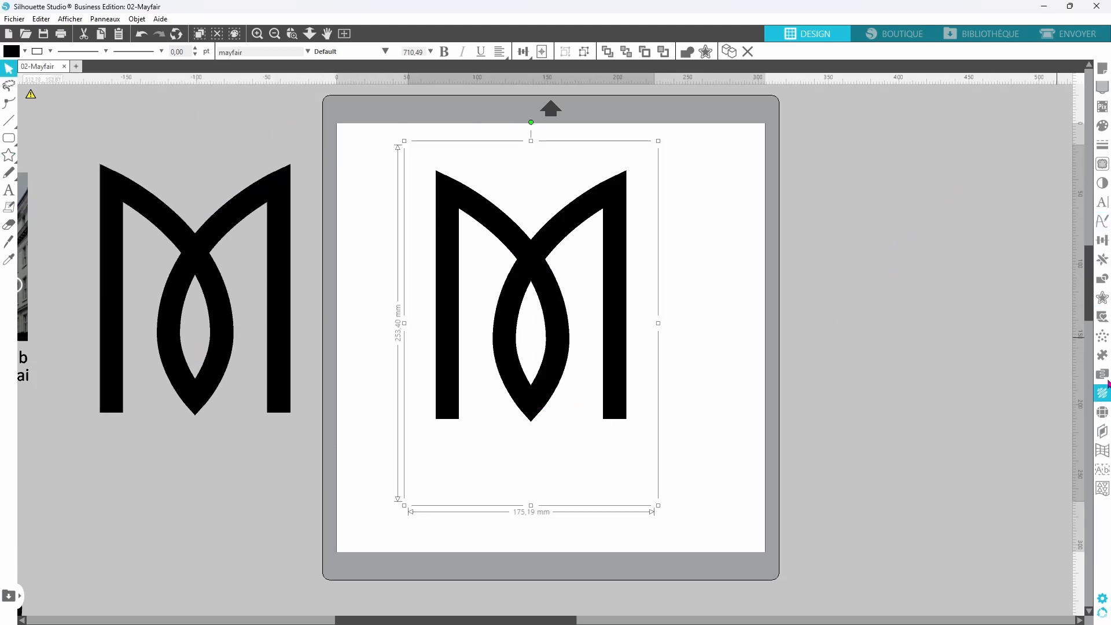
left_click(1103, 299)
left_click(949, 118)
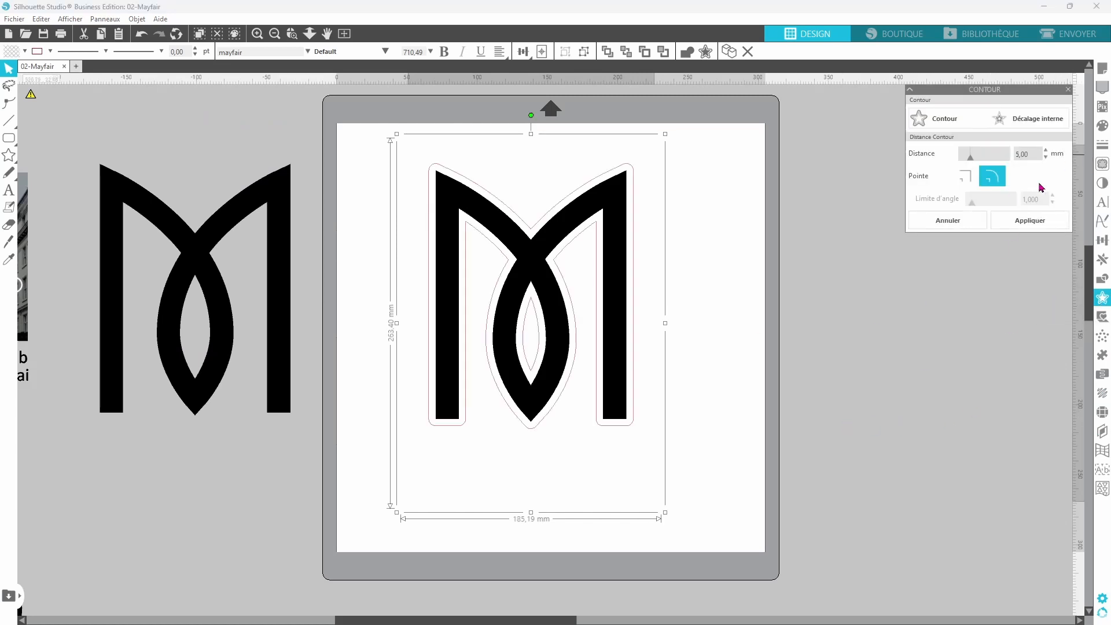
left_click(1030, 221)
Give the M's contour a pink fill and a matching pink outline
left_click(25, 52)
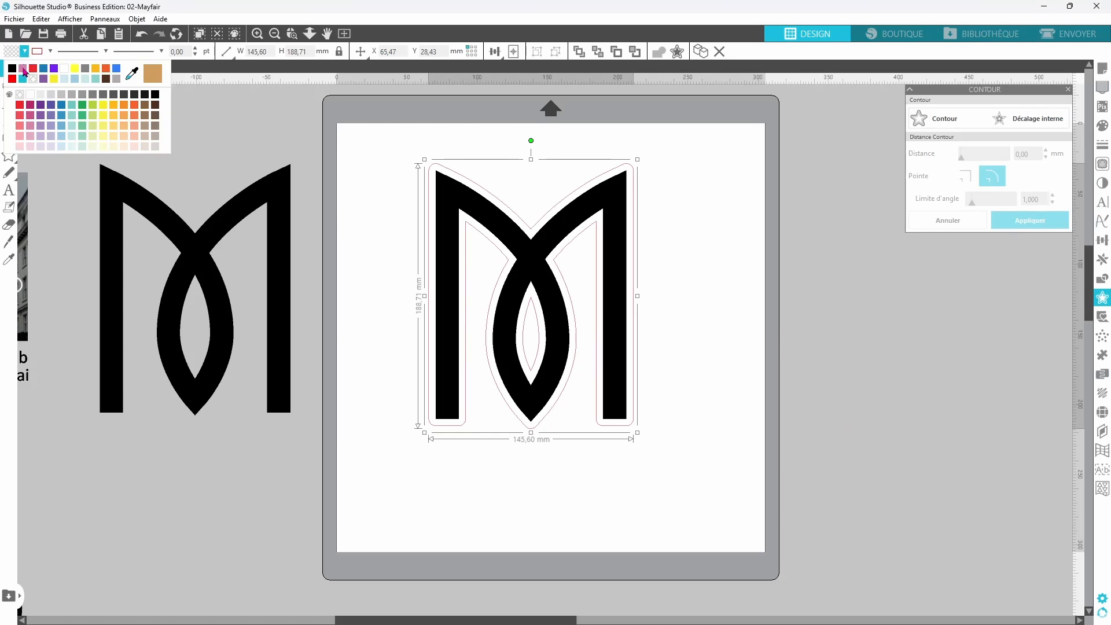
left_click(22, 70)
left_click(50, 51)
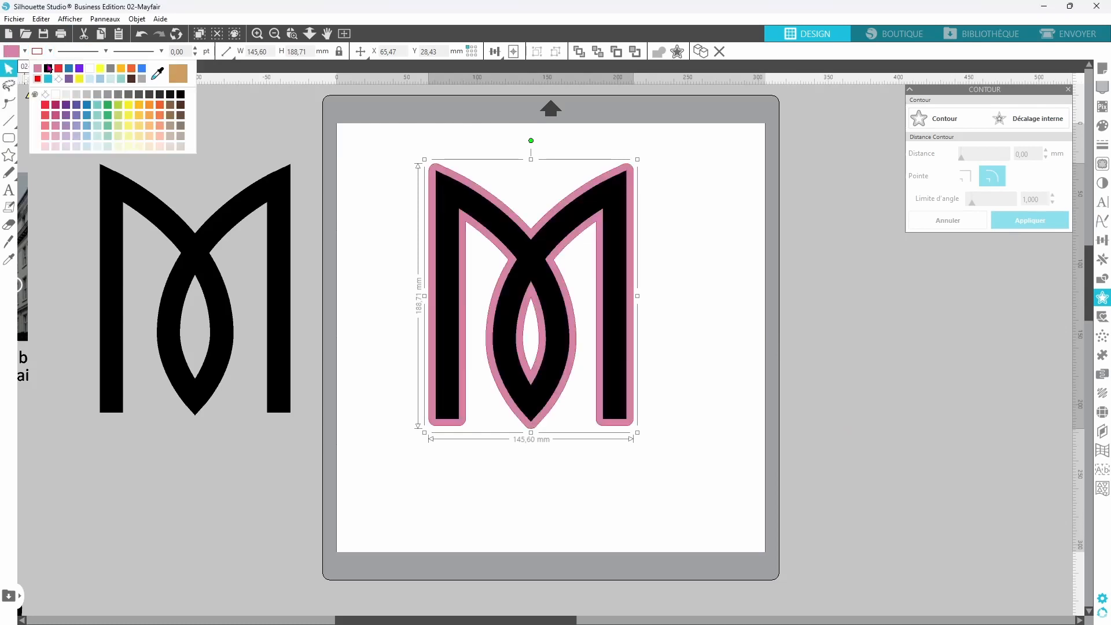
left_click(36, 68)
Convert the black letter M on the mat to a path
left_click_drag(707, 329, 456, 340)
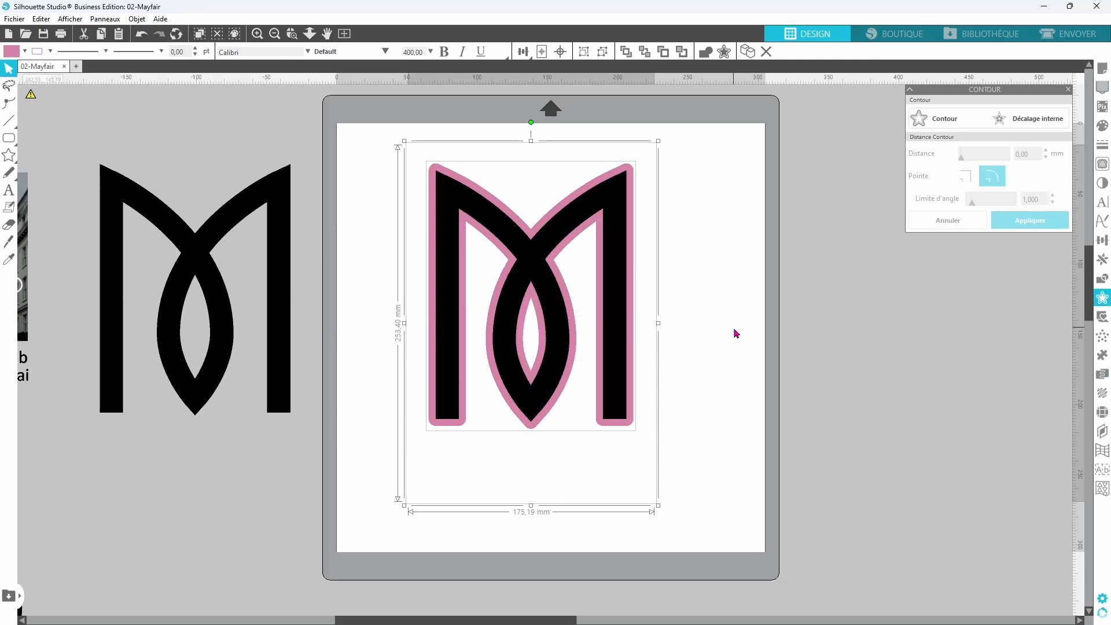
left_click(734, 333)
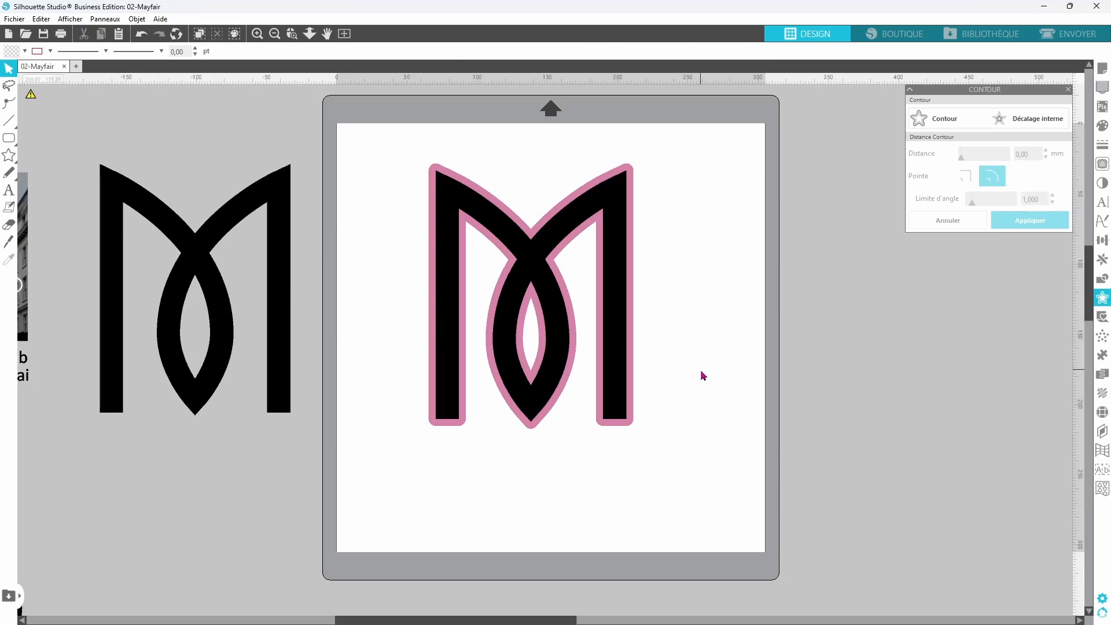
left_click(614, 391)
right_click(692, 397)
left_click(747, 289)
Simplify the points of the M and its pink contour together
left_click_drag(715, 369, 486, 361)
right_click(670, 325)
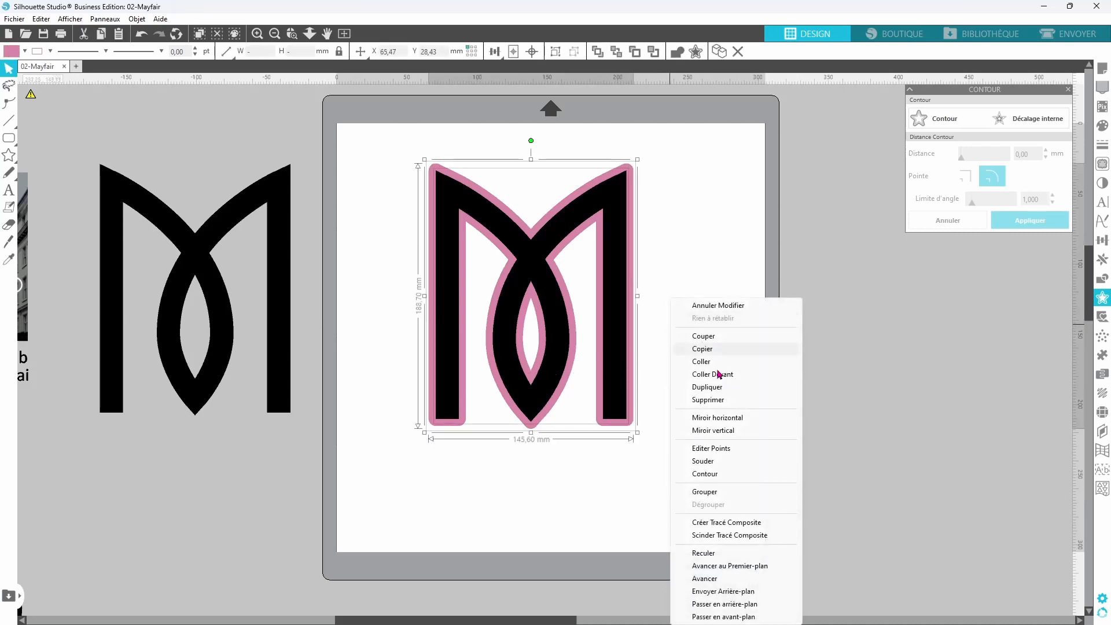
left_click(711, 449)
left_click(950, 264)
Group the M with its contour and move the group off the mat to its lower right
right_click(752, 277)
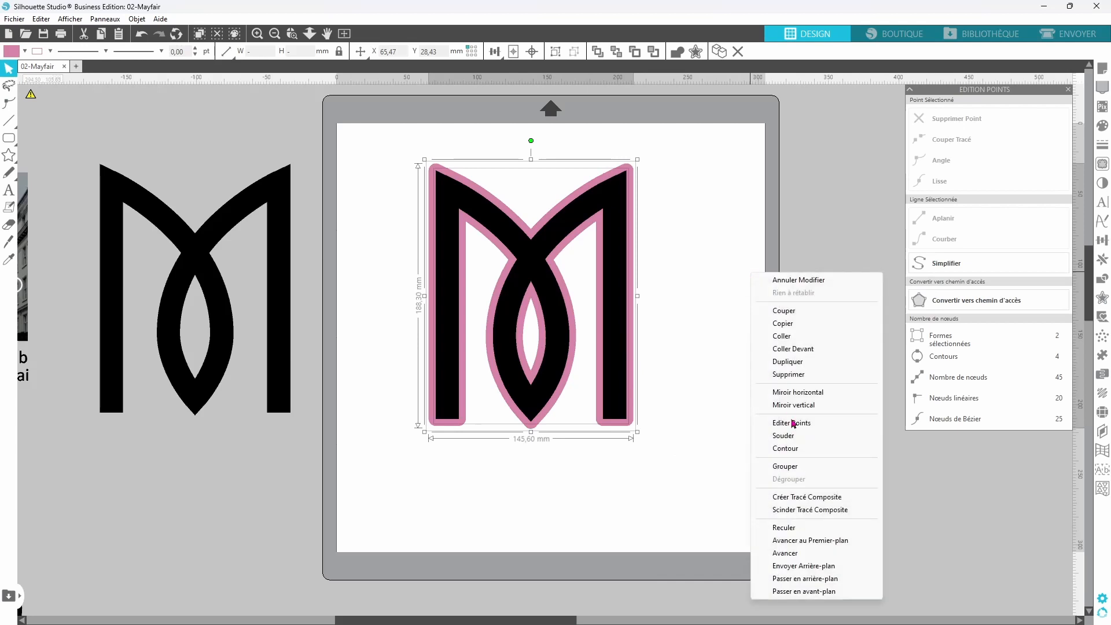
left_click(810, 468)
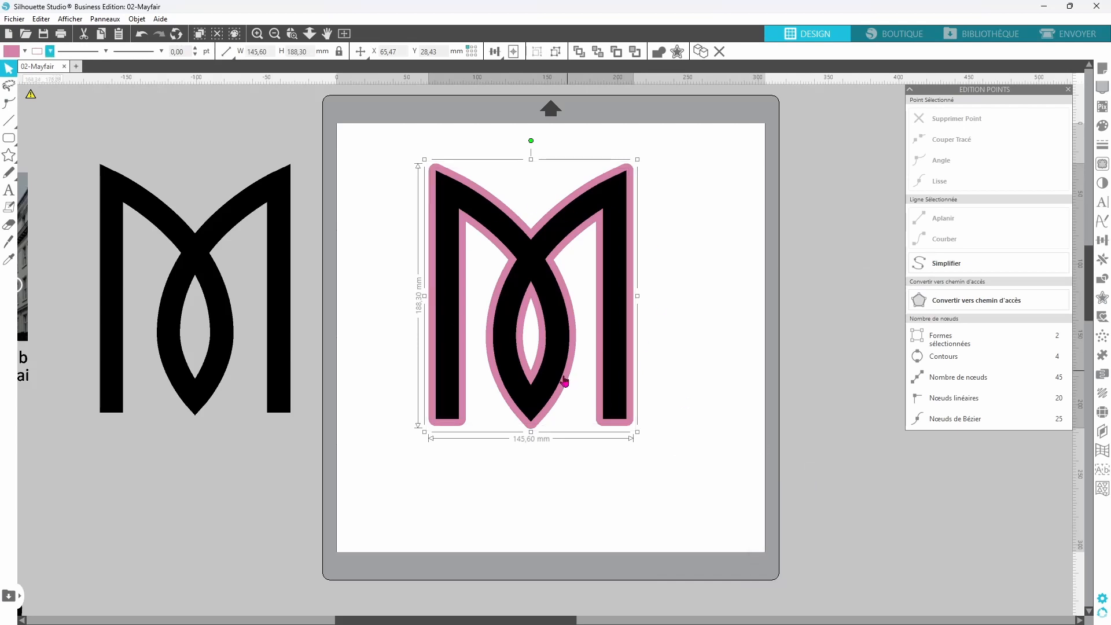
left_click_drag(557, 384, 996, 570)
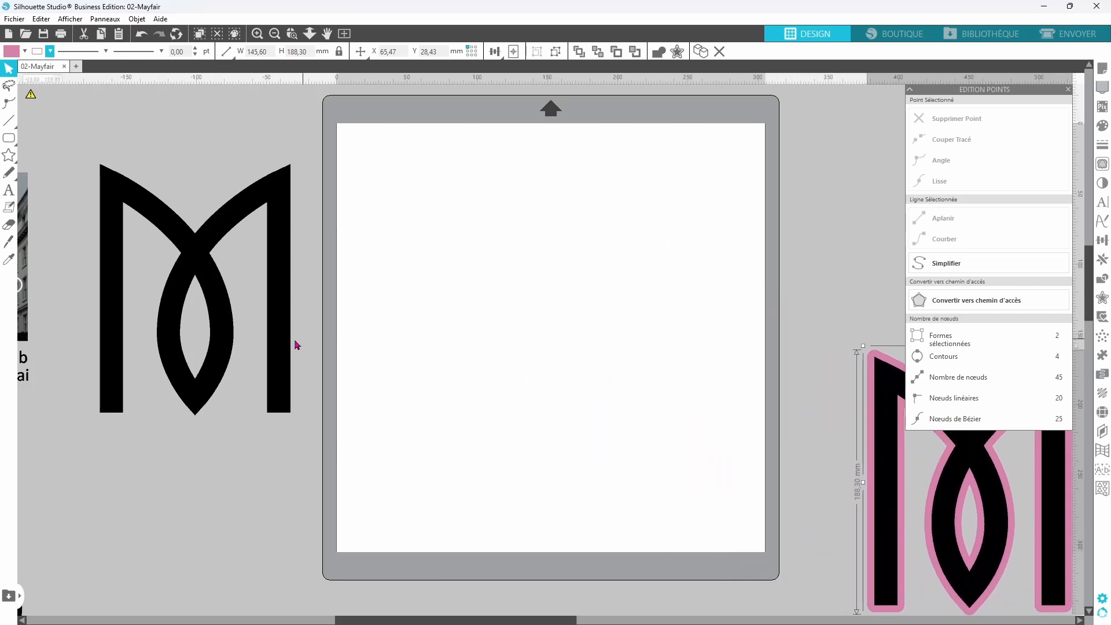
Move the spare M onto the mat and replace its text with the letter Q
left_click_drag(220, 364, 545, 366)
double_click(544, 365)
key("Escape")
key("i")
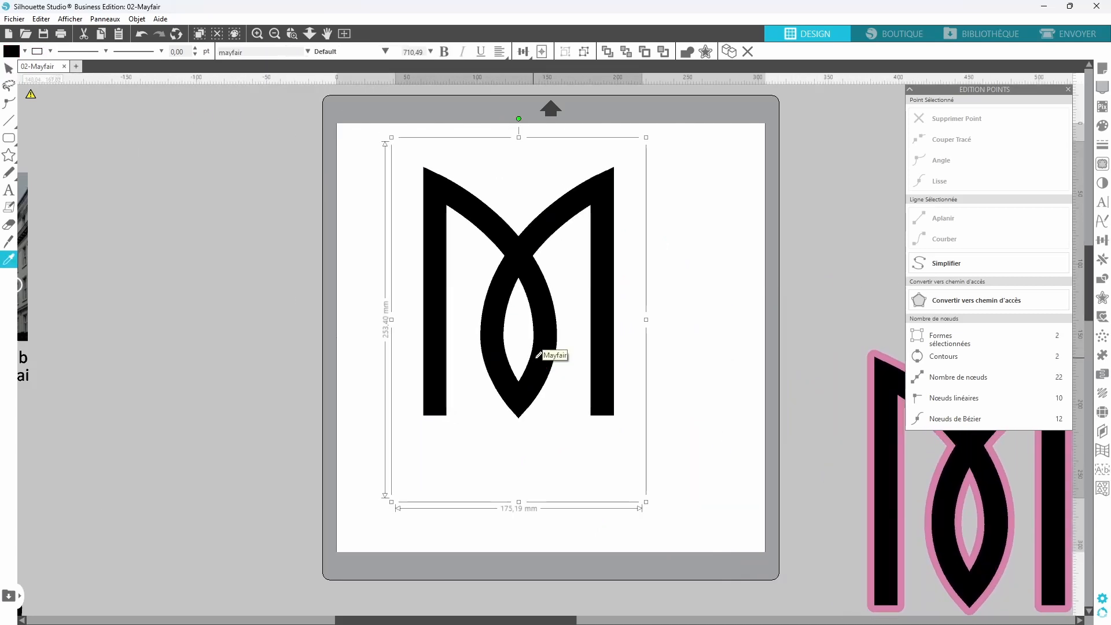
key("ctrl+a")
double_click(536, 364)
key("ctrl+a")
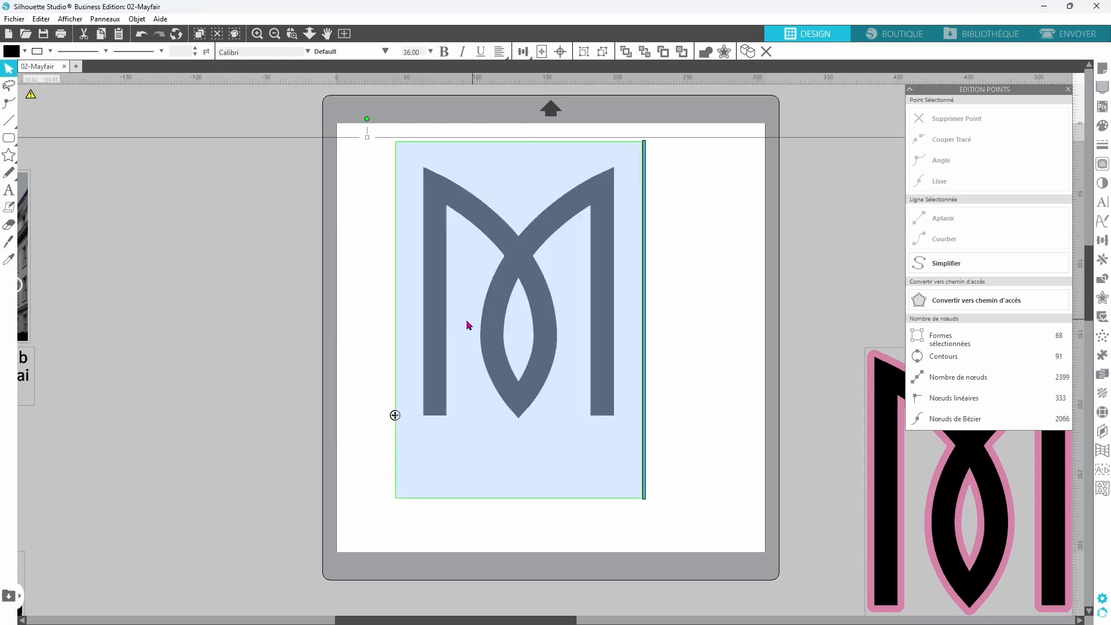
type("Q")
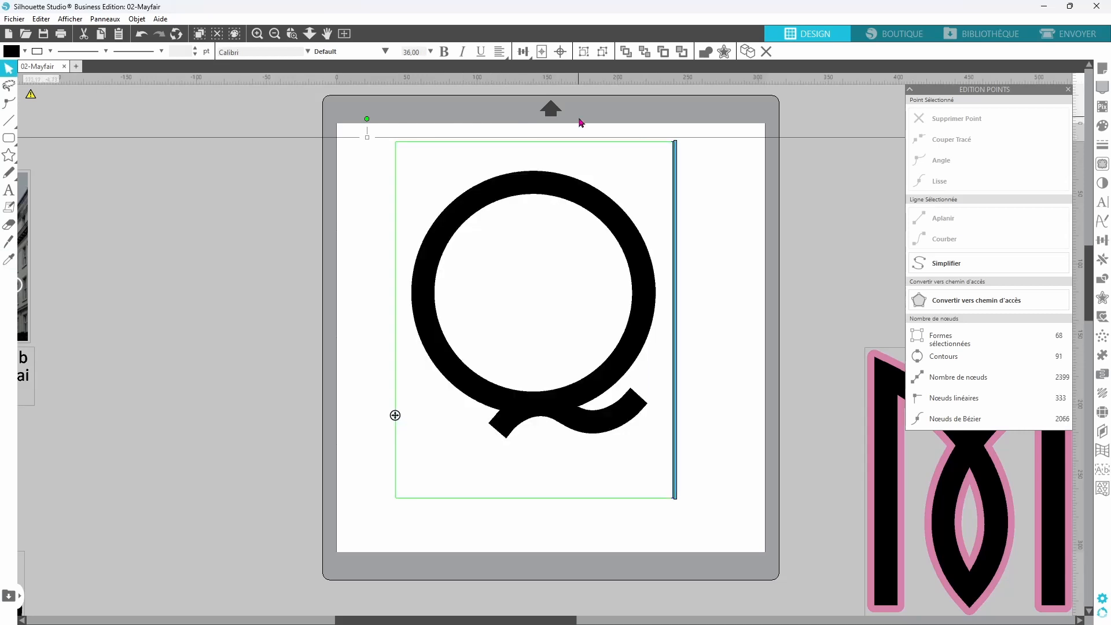
key("Escape")
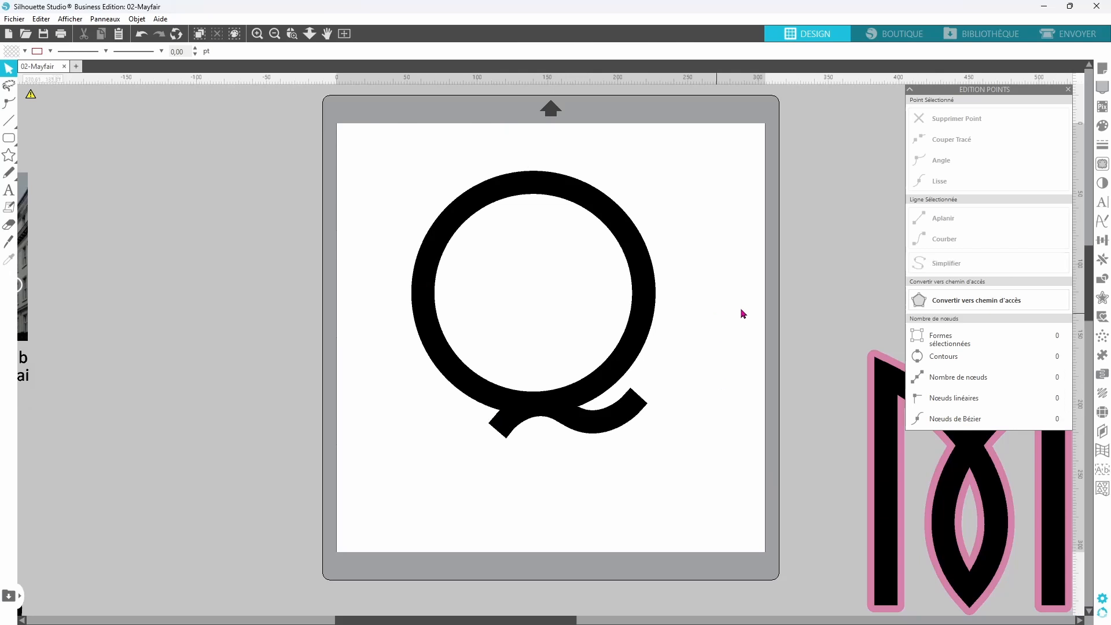
Duplicate the Q and place the copy off the mat on its left side
left_click(644, 325)
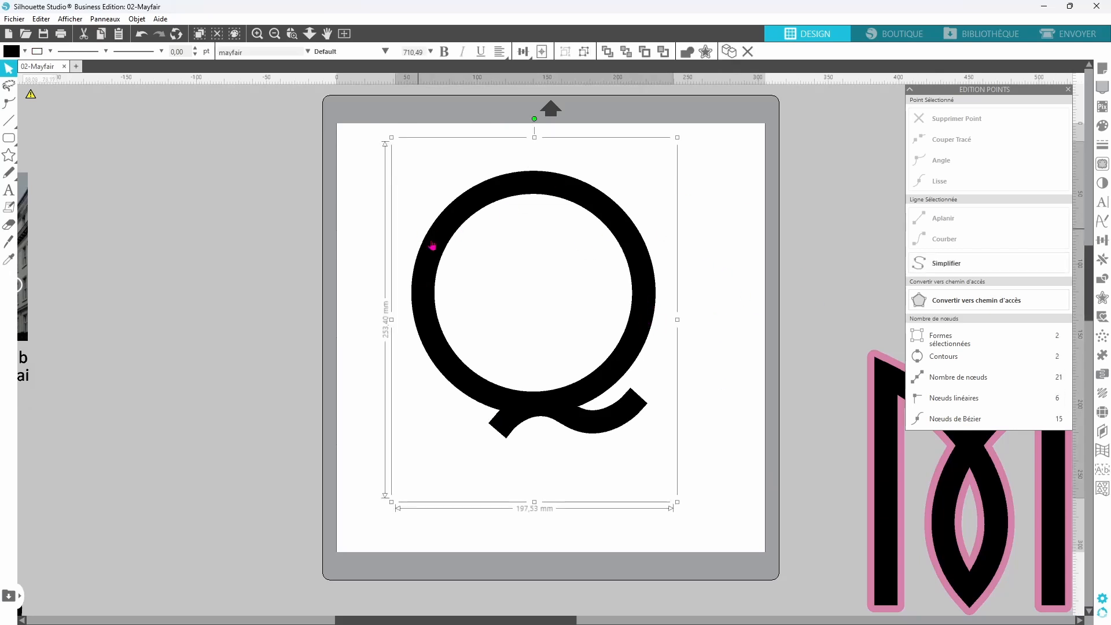
key("ctrl+Left")
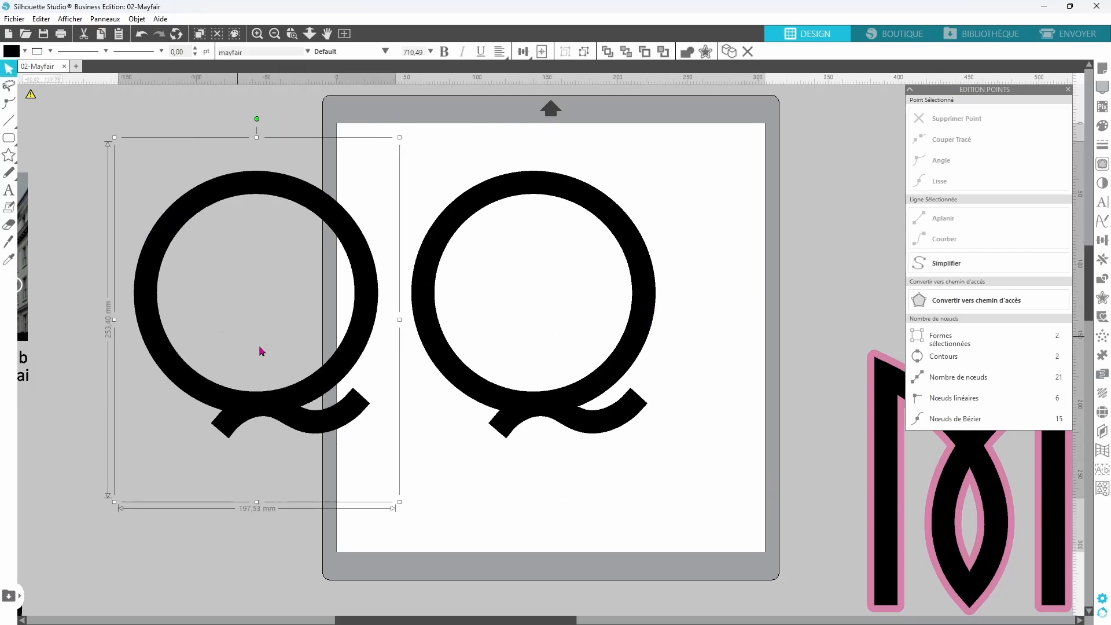
left_click_drag(312, 383, 219, 393)
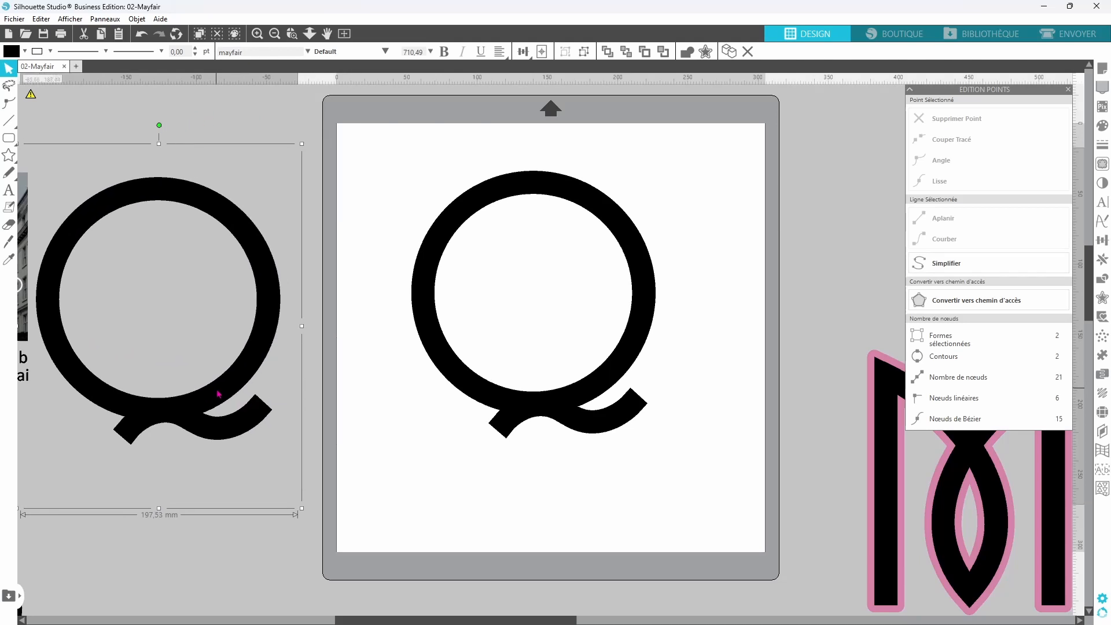
Convert the Q on the mat to a path and add an outer contour around it
right_click(532, 407)
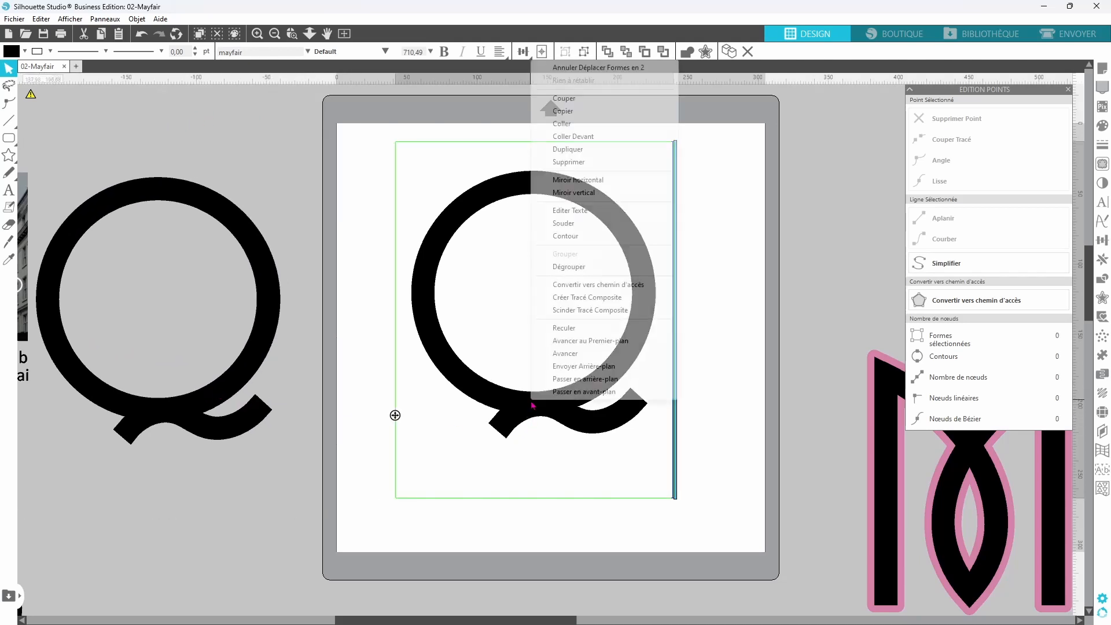
left_click(602, 299)
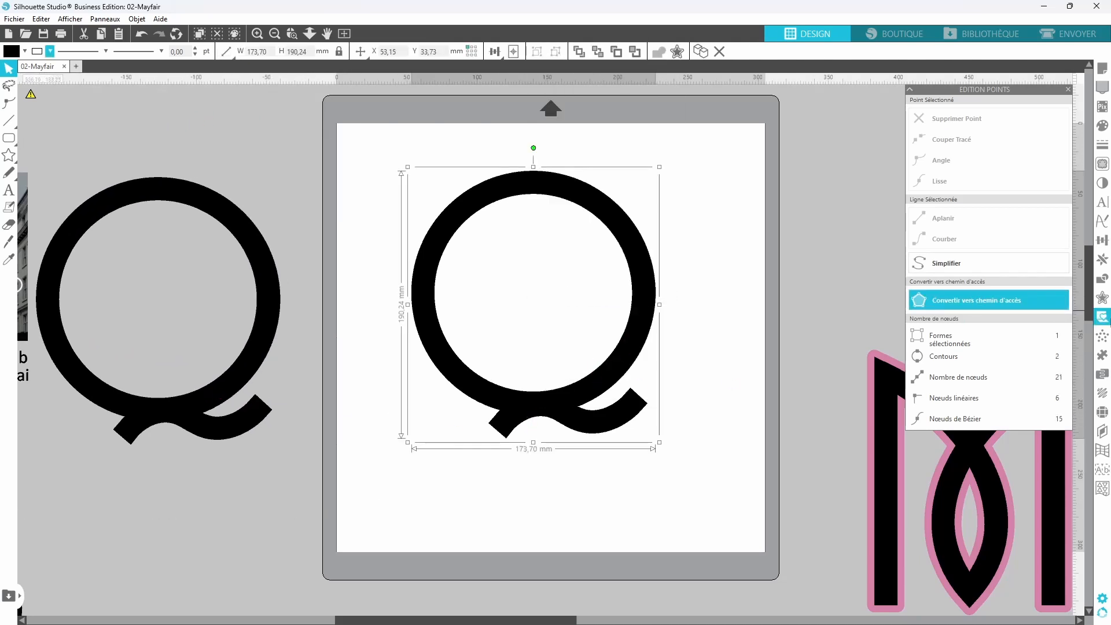
left_click(1103, 298)
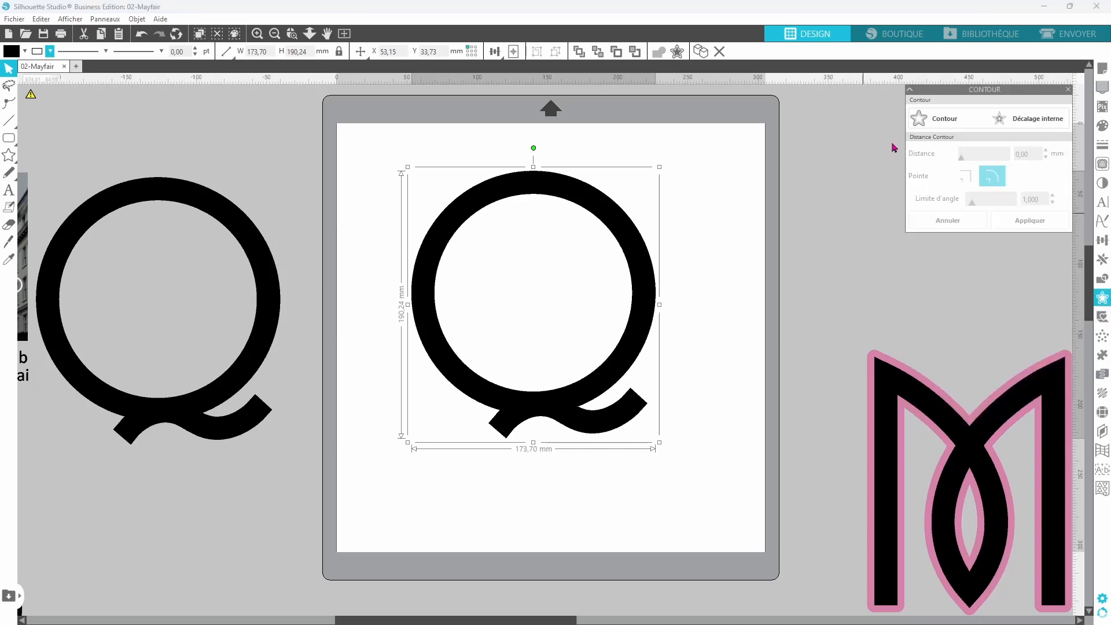
left_click(932, 120)
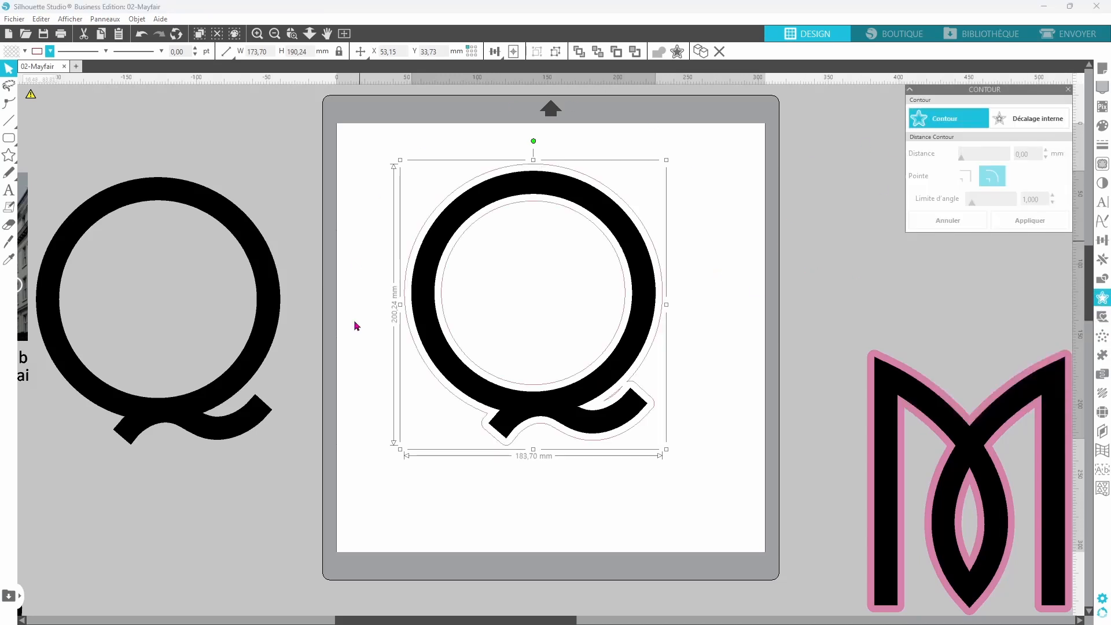
Split the Q contour's compound path and delete the inner circle and the small piece by the tail
right_click(706, 355)
left_click(753, 259)
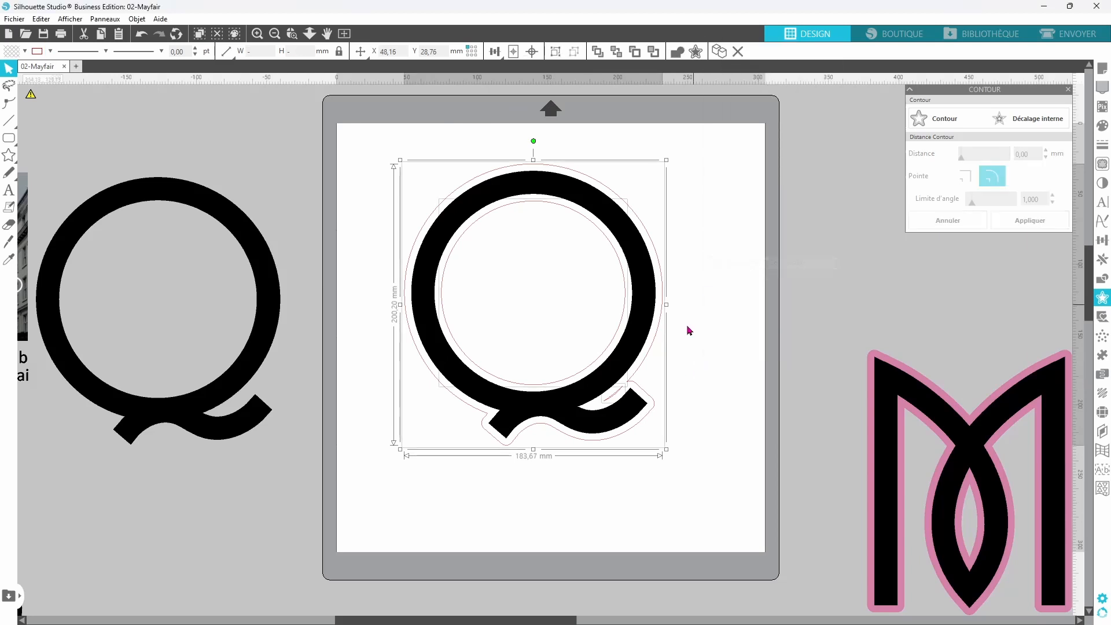
left_click(720, 347)
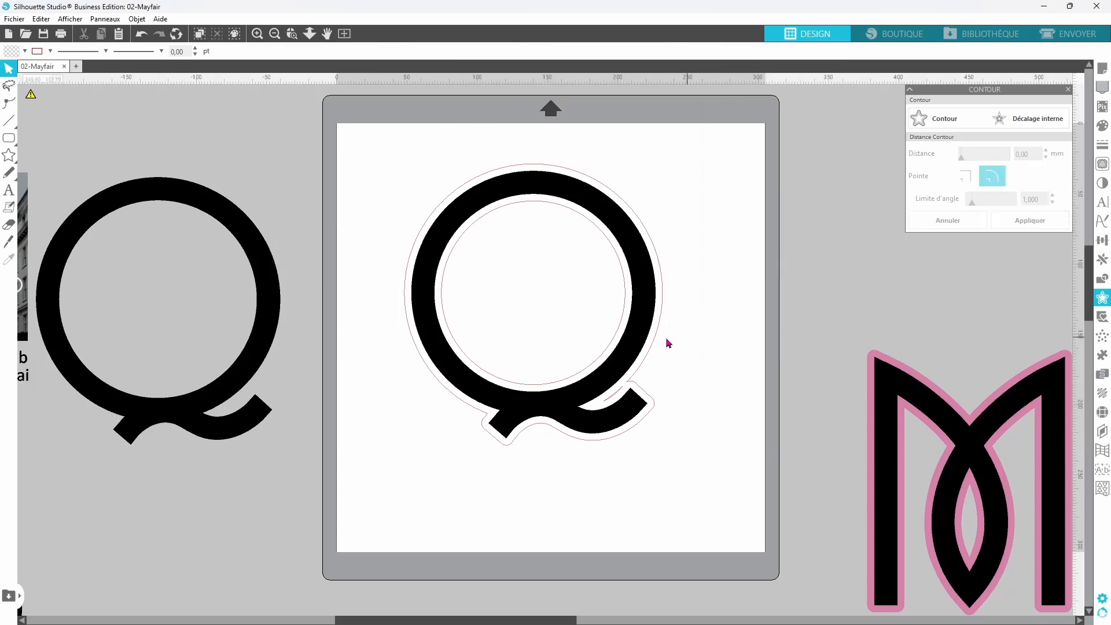
left_click(611, 351)
left_click(759, 404)
left_click(637, 398)
left_click(729, 381)
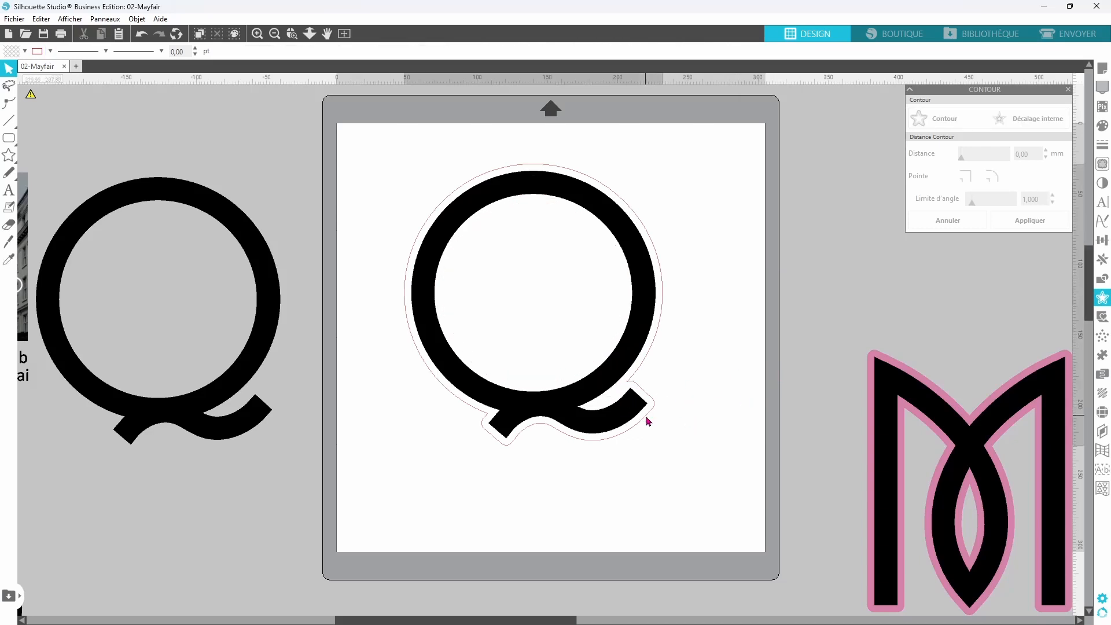
Give the Q's remaining outer contour a pink fill and a new outline colour
left_click(650, 419)
left_click(25, 51)
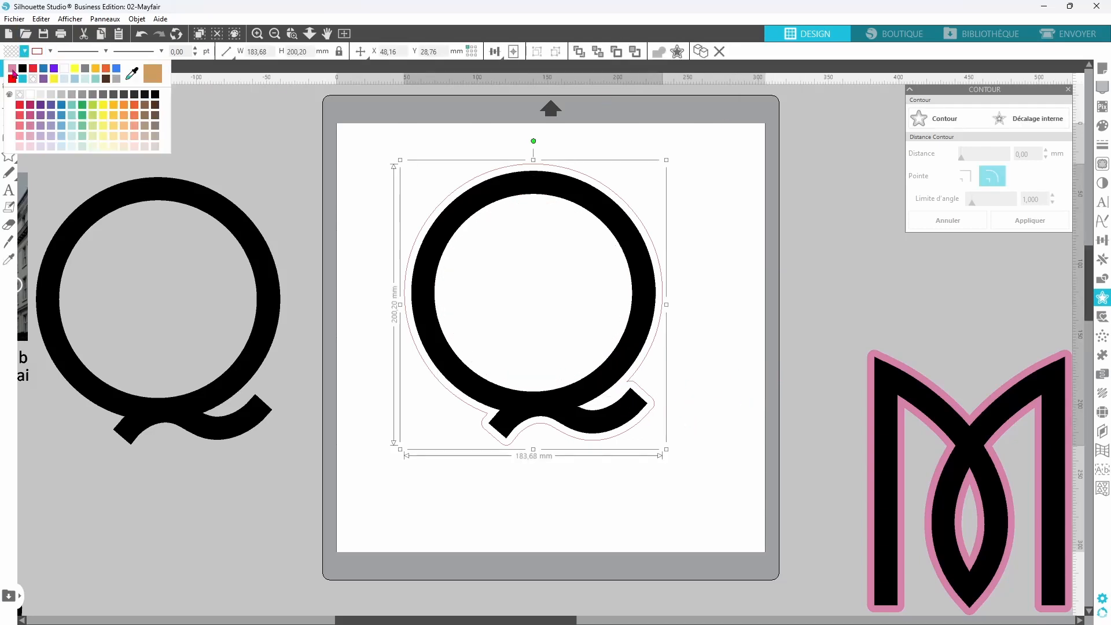
left_click(12, 71)
left_click(51, 53)
left_click(139, 118)
Simplify the points of both the black Q and its pink contour on the mat
left_click_drag(720, 347, 603, 311)
right_click(717, 268)
left_click(777, 412)
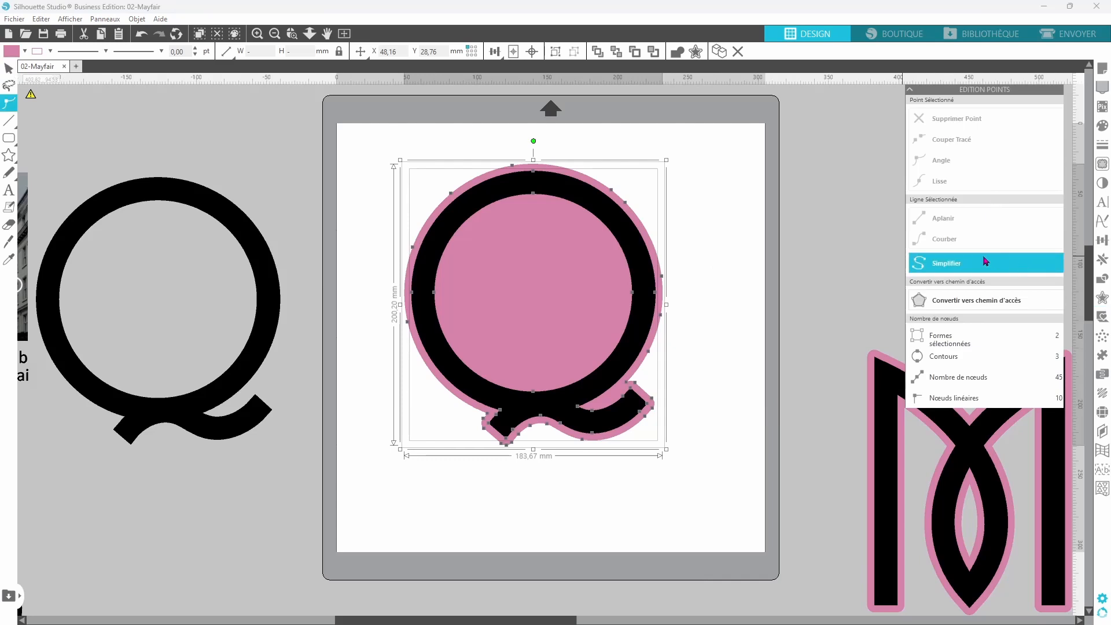
left_click(987, 261)
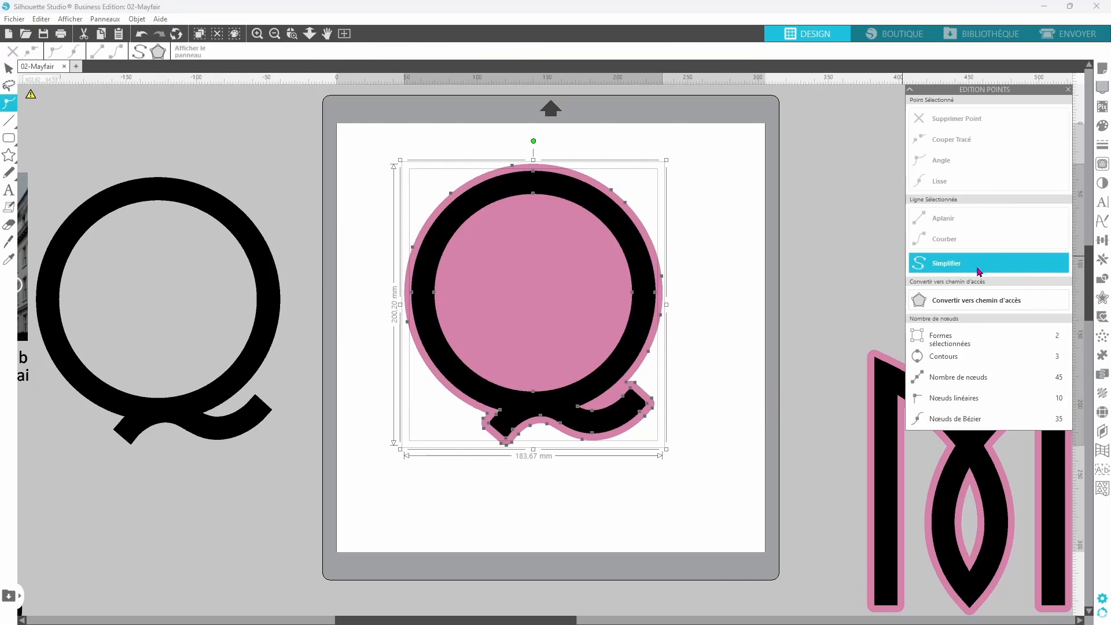
right_click(701, 345)
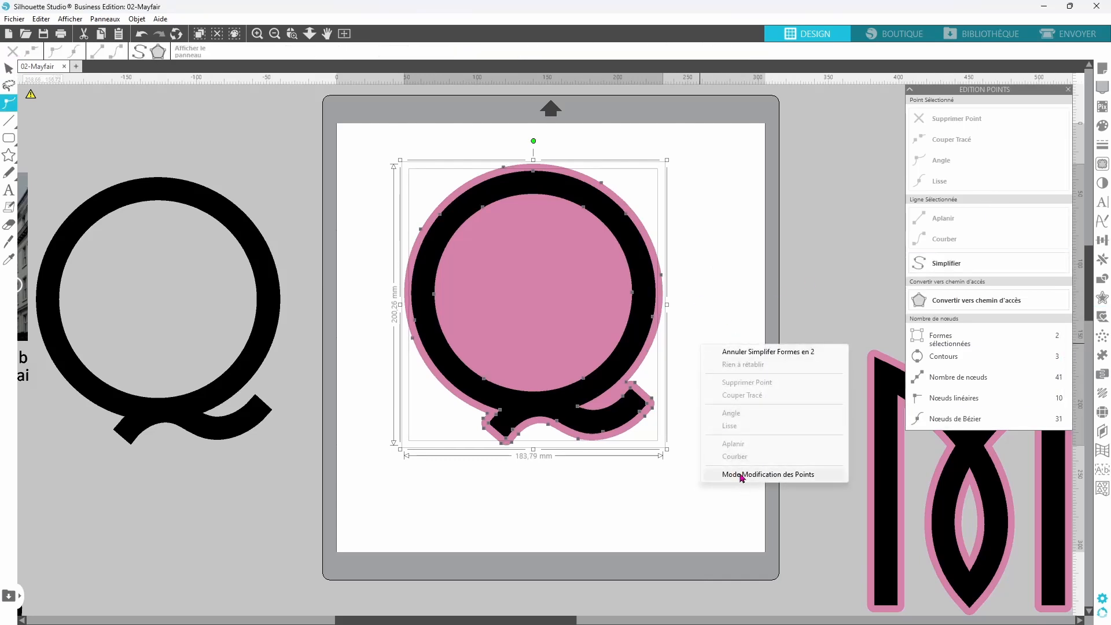
left_click(742, 475)
Group the Q with its pink contour and move the group off the mat, above the M
right_click(714, 365)
left_click(752, 226)
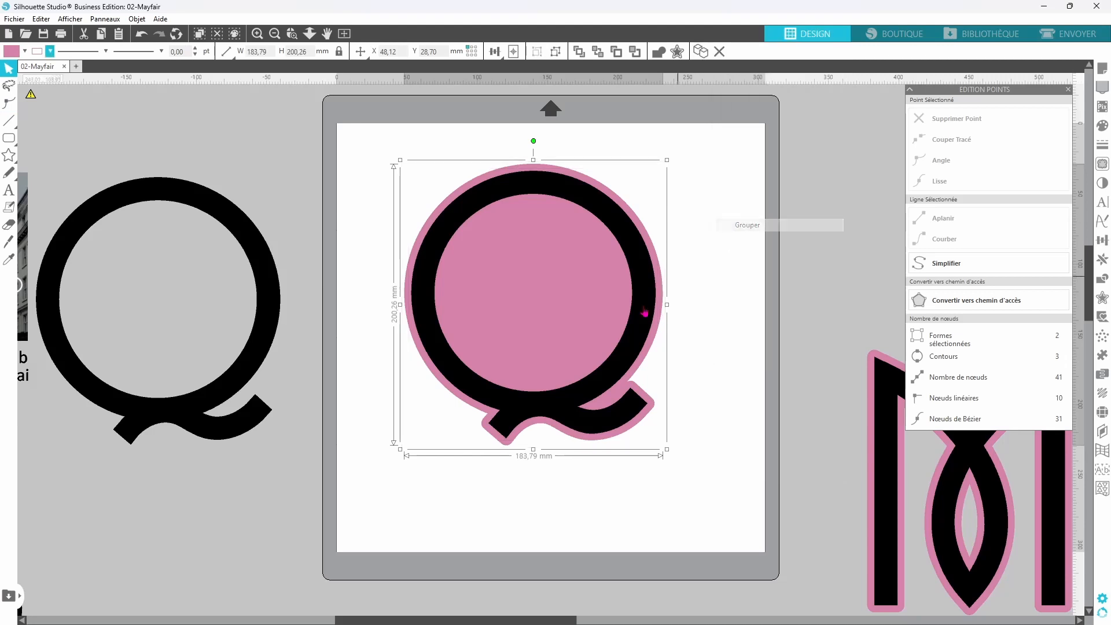
left_click_drag(664, 293, 922, 240)
Move the spare Q onto the mat and place a duplicate of it off the mat's left side
left_click_drag(247, 370, 633, 375)
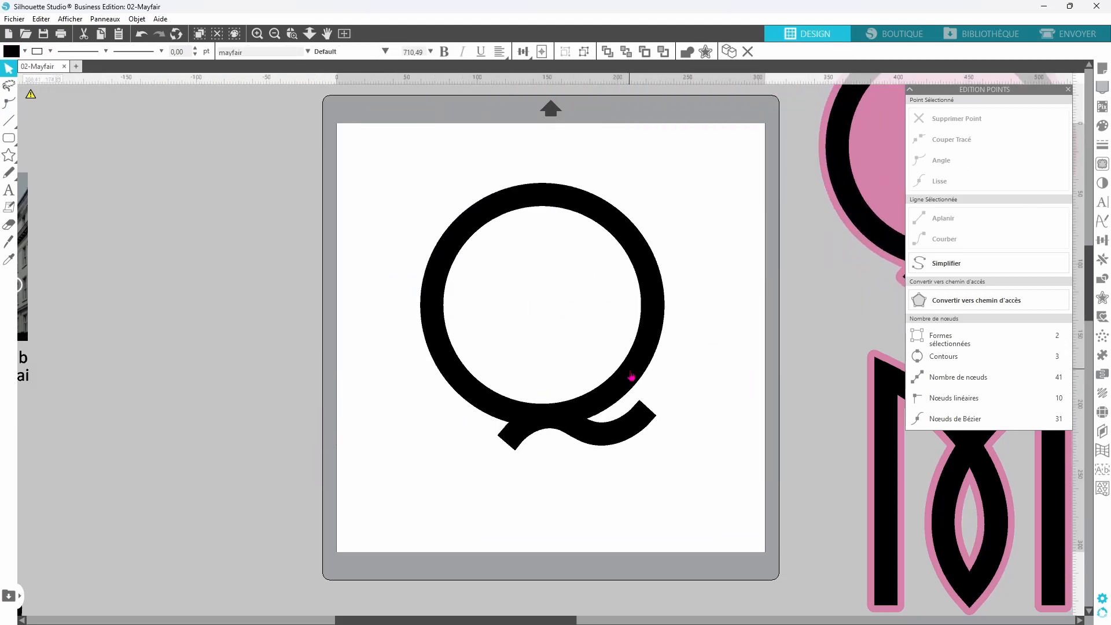
key("ctrl+Left")
left_click_drag(322, 388, 240, 391)
Convert the new Q on the mat to a path
left_click(567, 422)
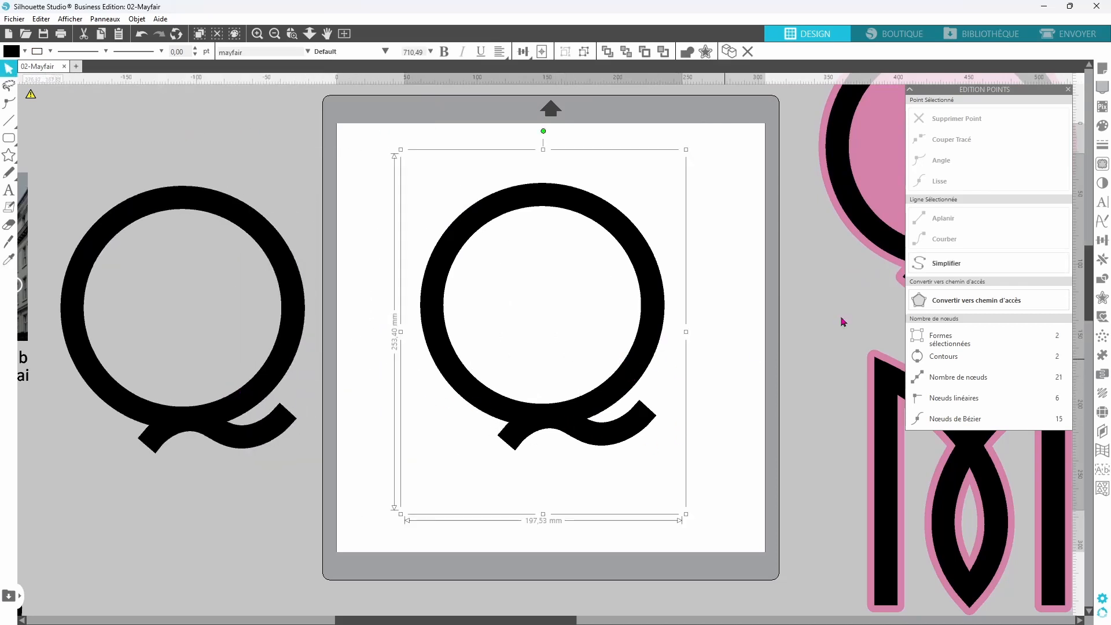
right_click(710, 420)
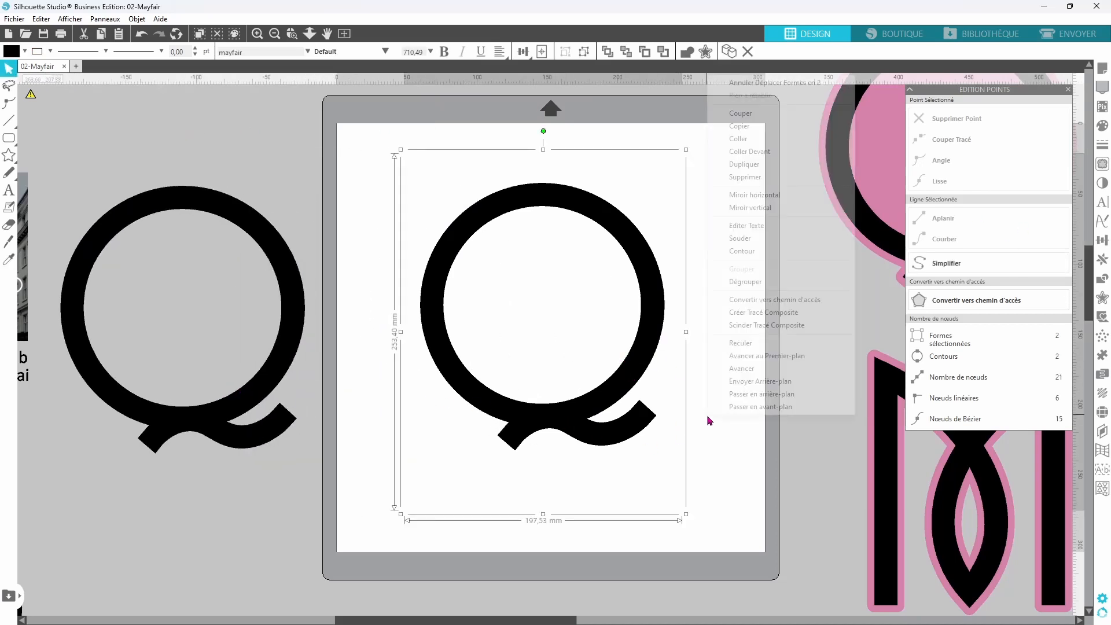
left_click(783, 313)
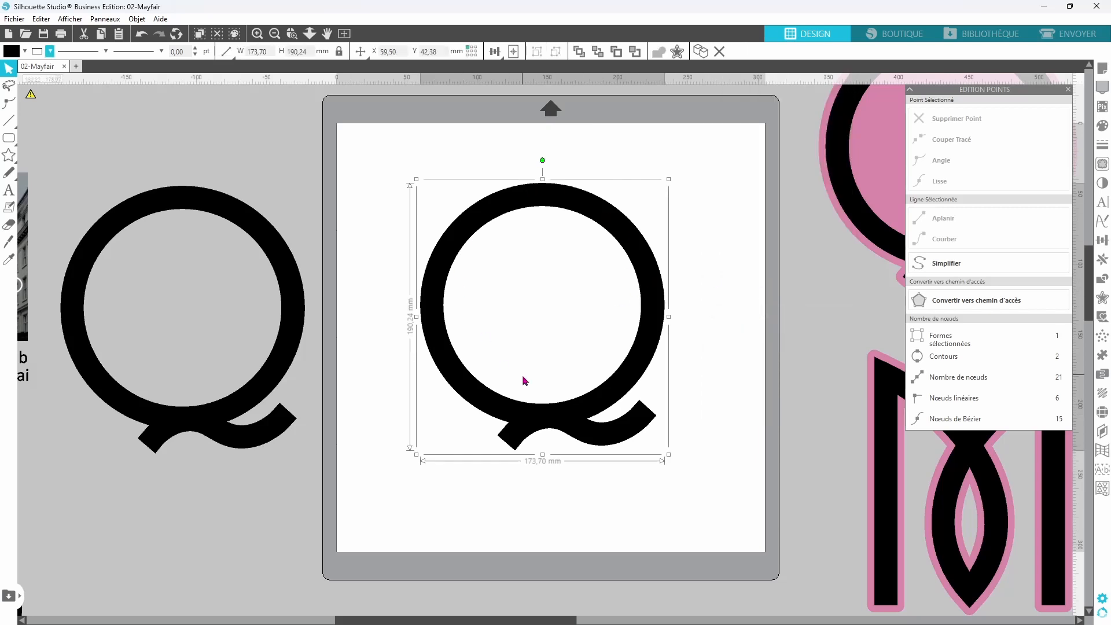
Draw an ellipse about 214 by 219 mm around the Q and centre the two shapes on each other
mouse_move(9, 137)
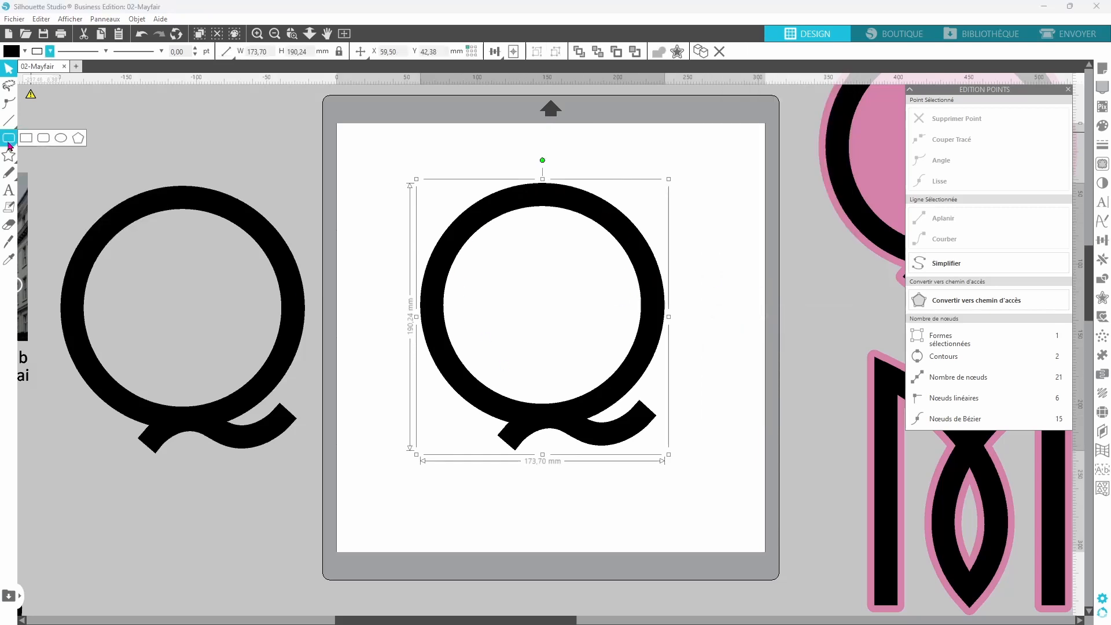
left_click(60, 139)
left_click_drag(408, 172, 700, 476)
left_click_drag(735, 358, 533, 314)
left_click(532, 51)
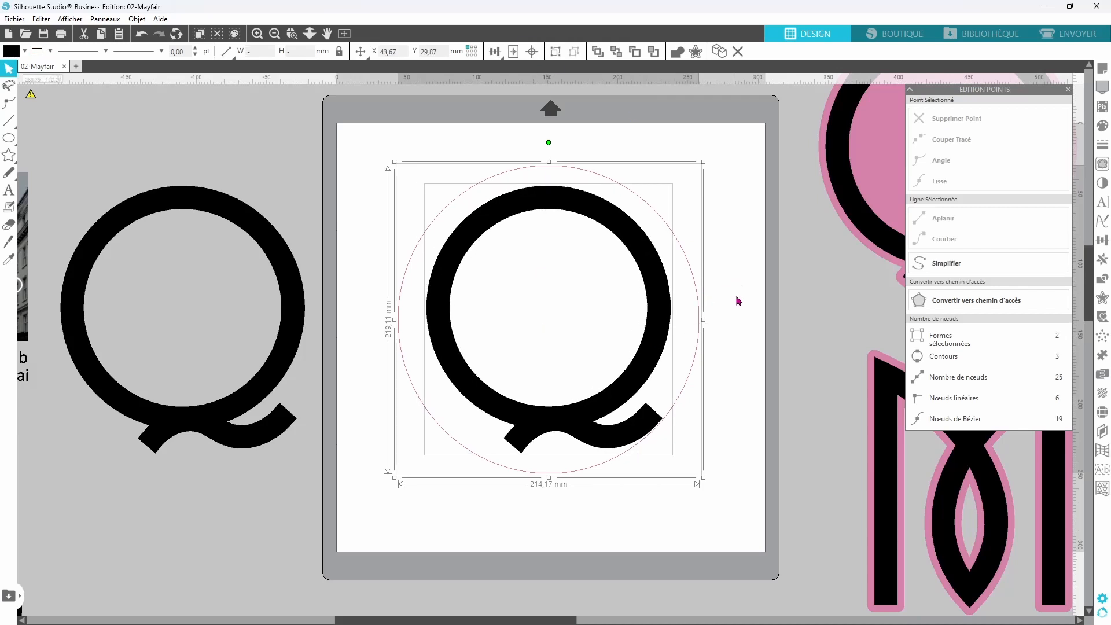
Shift the ellipse off-centre around the Q and pull its upper and right nodes inward, making it about 201 by 208 mm
left_click(749, 344)
left_click_drag(692, 372, 712, 365)
left_click(680, 276)
double_click(619, 177)
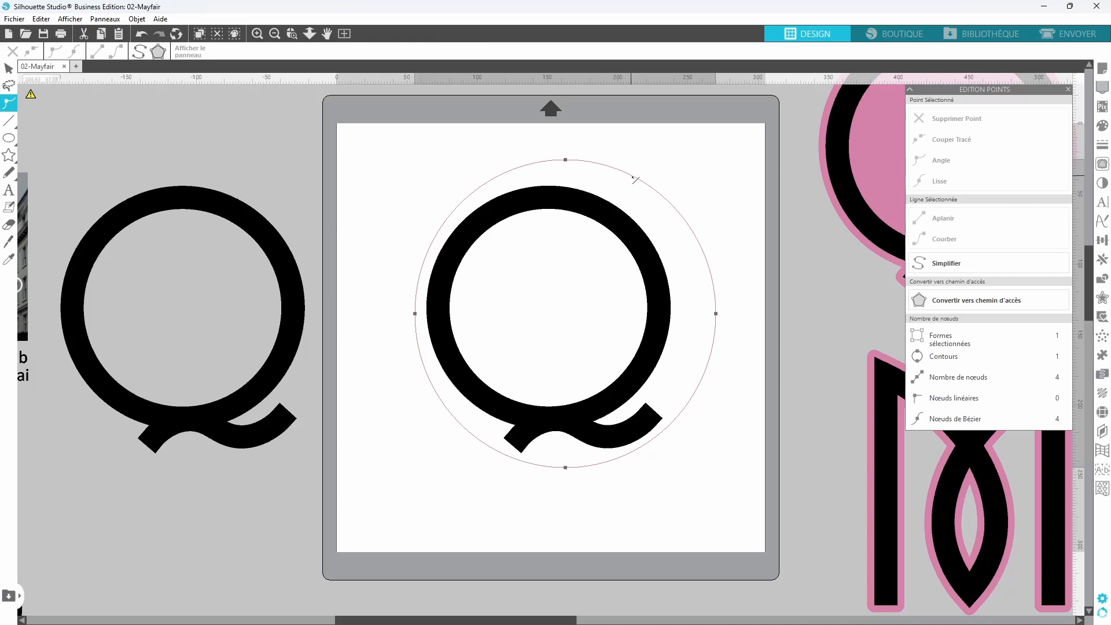
left_click_drag(571, 164, 561, 180)
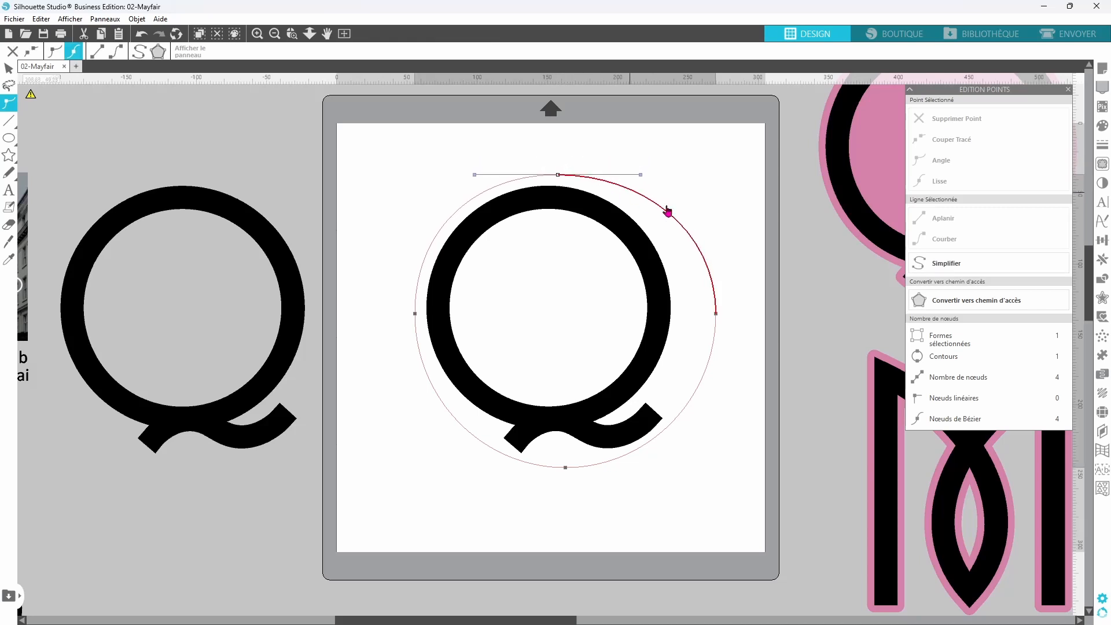
left_click(717, 315)
left_click_drag(722, 316, 587, 320)
left_click(719, 326)
left_click(754, 322)
left_click(698, 332)
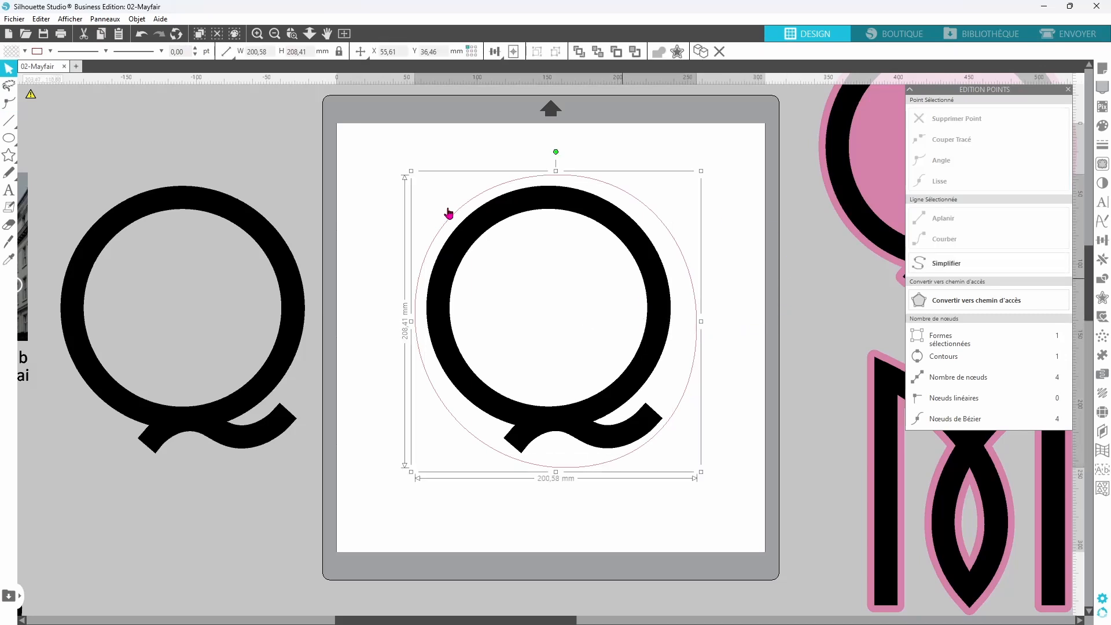
Fill the reshaped ellipse with violet and send it behind the Q
left_click(24, 52)
left_click(54, 70)
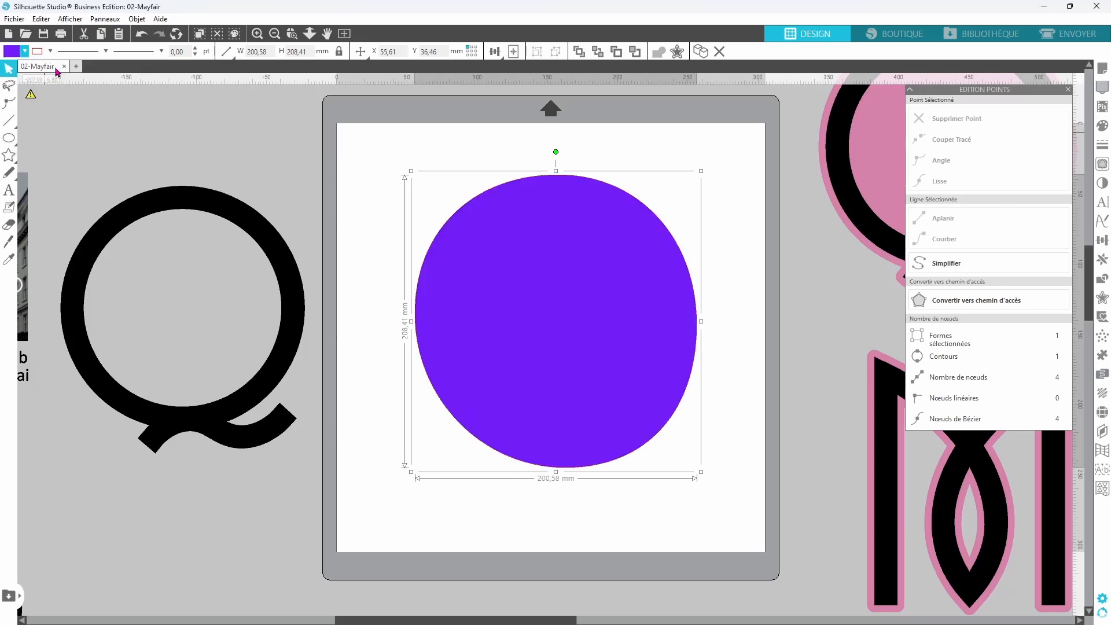
left_click(596, 53)
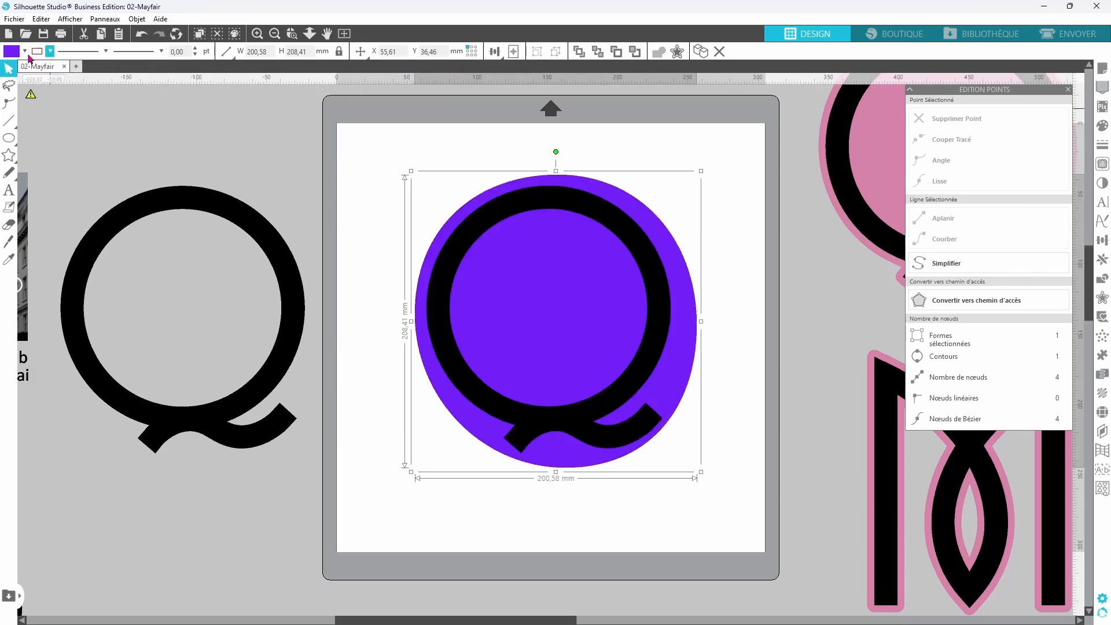
Change the ellipse's fill to light lavender and give it a matching outline colour
left_click(25, 52)
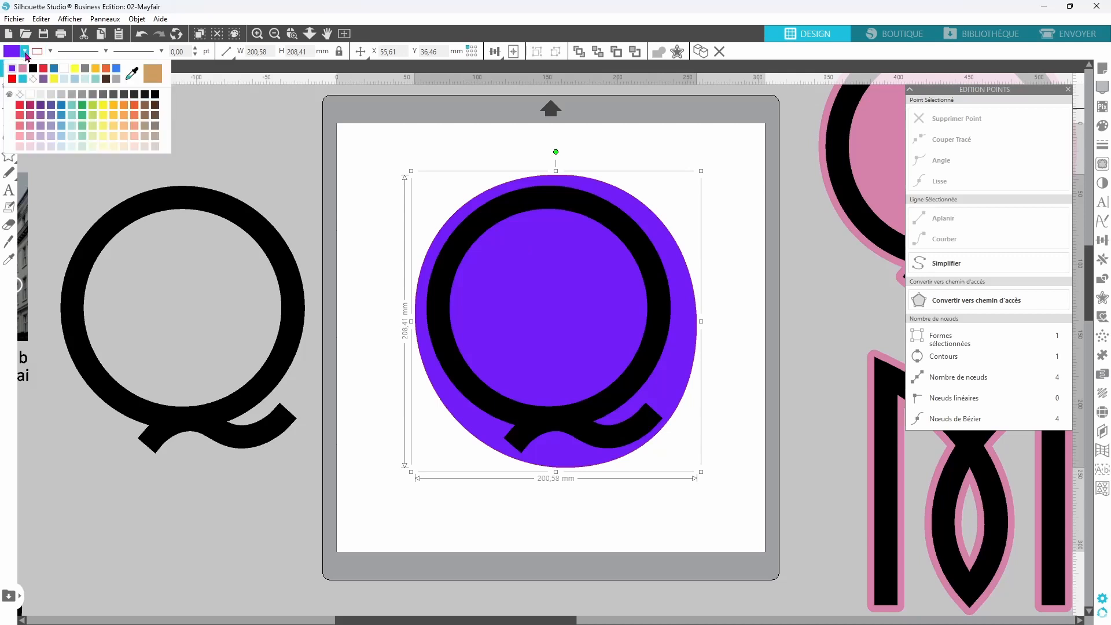
left_click(52, 129)
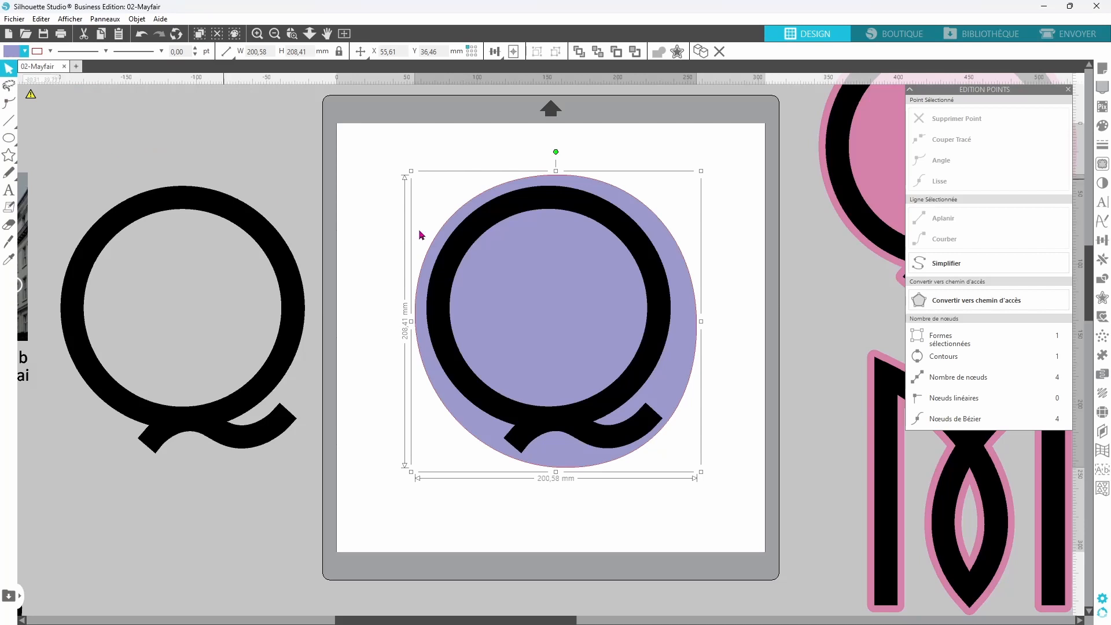
left_click(50, 52)
left_click(37, 69)
Simplify the points of both the Q and the lavender shape behind it
left_click(652, 298, "shift")
right_click(731, 258)
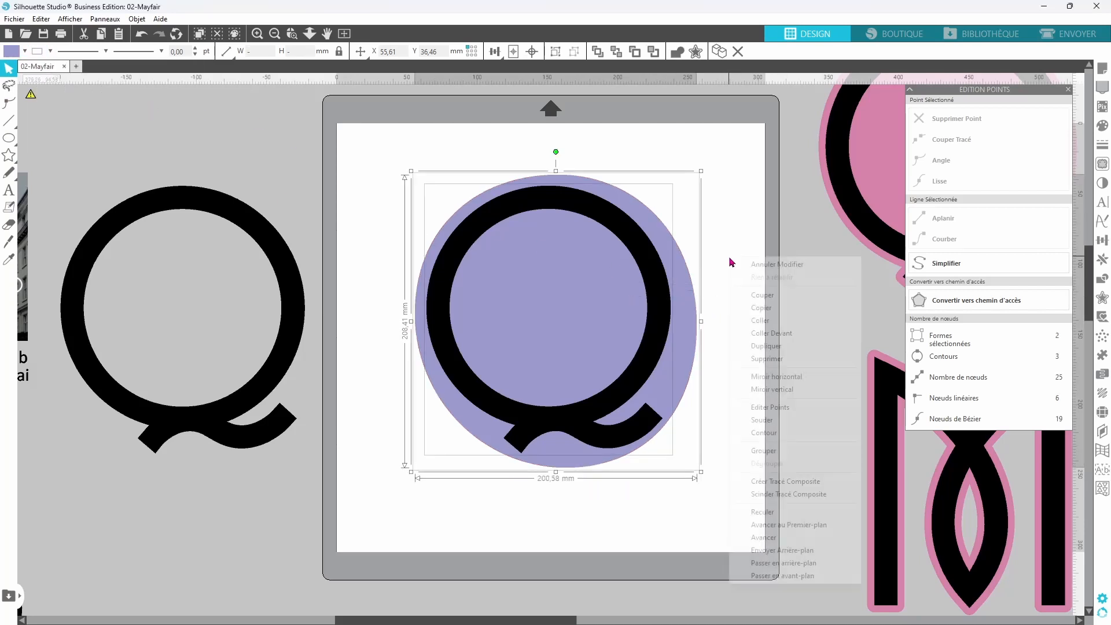
left_click(779, 407)
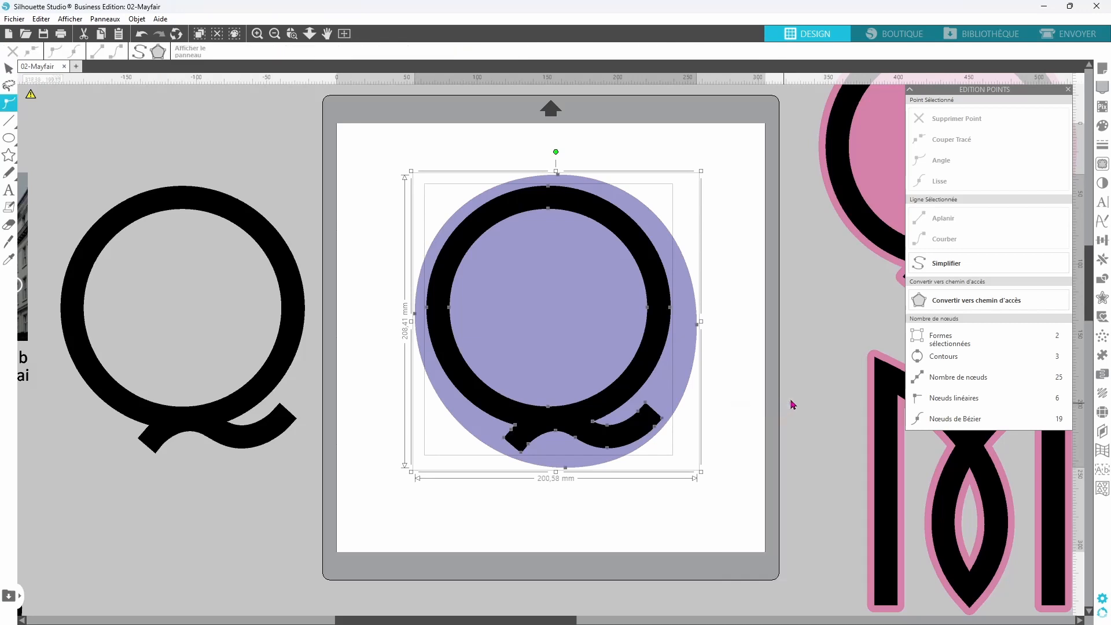
left_click(939, 265)
left_click(720, 312)
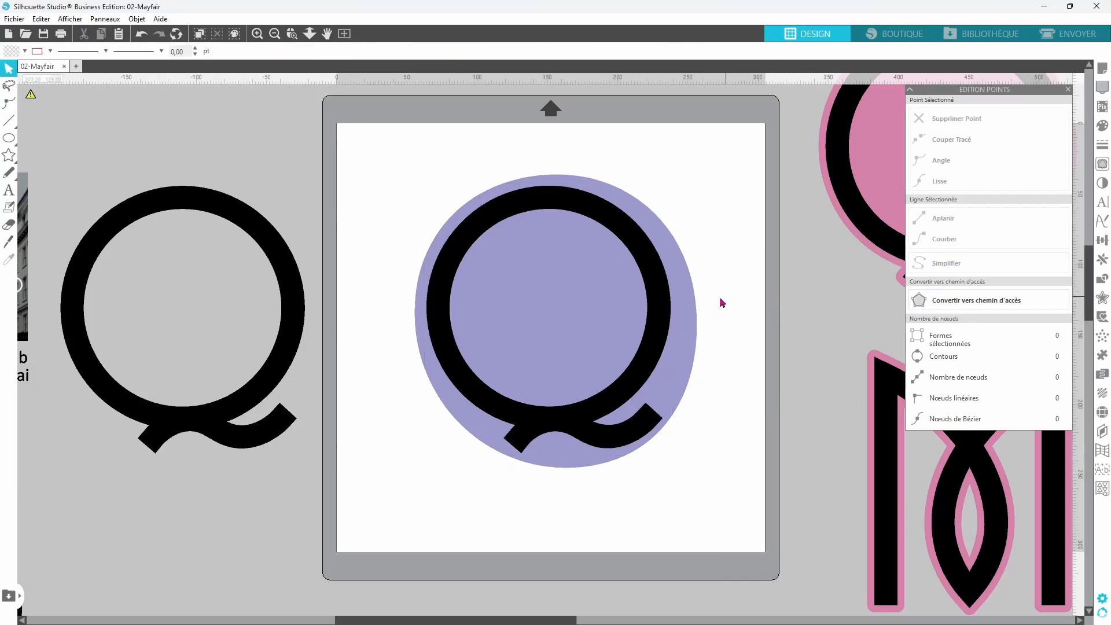
Combine the Q and the lavender shape into a compound path so the letter is cut out of it
right_click(740, 317)
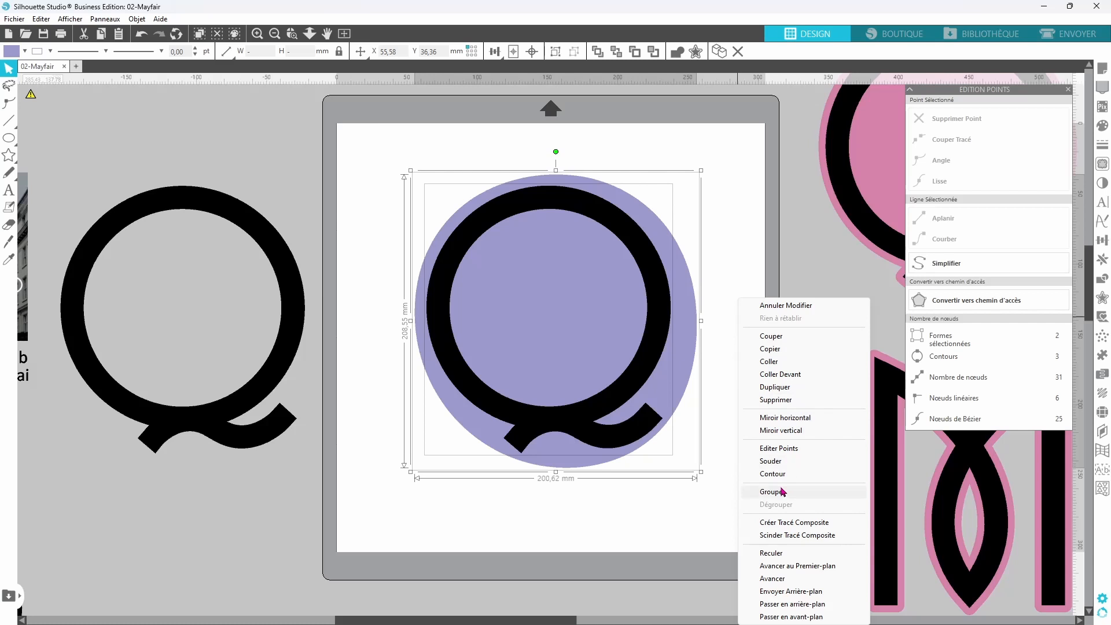
left_click(689, 255)
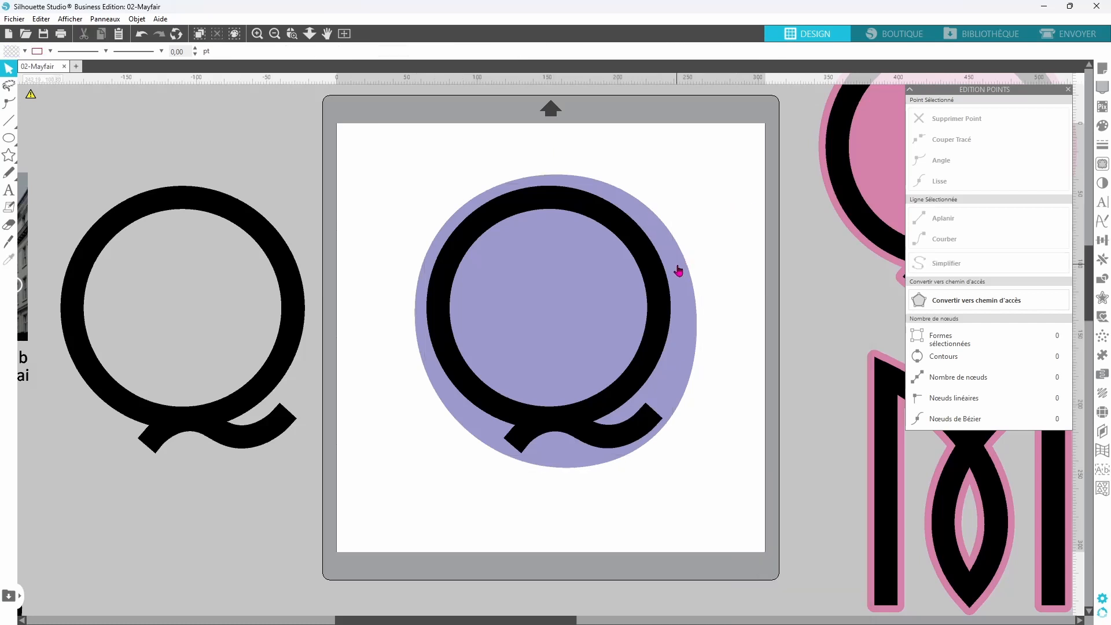
left_click(681, 271)
right_click(717, 249)
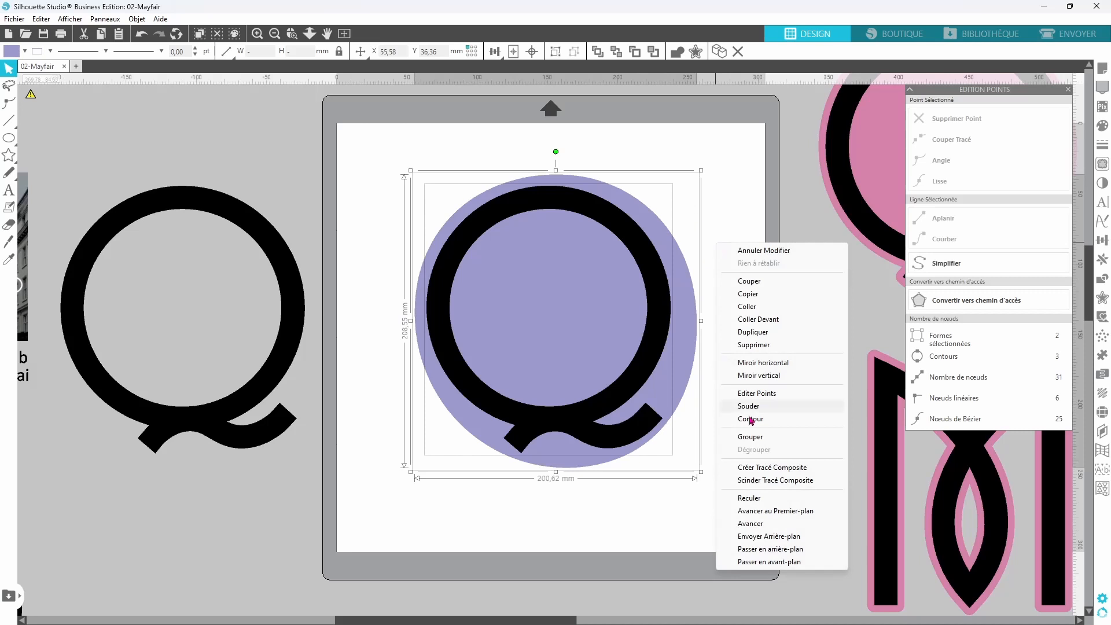
left_click(768, 468)
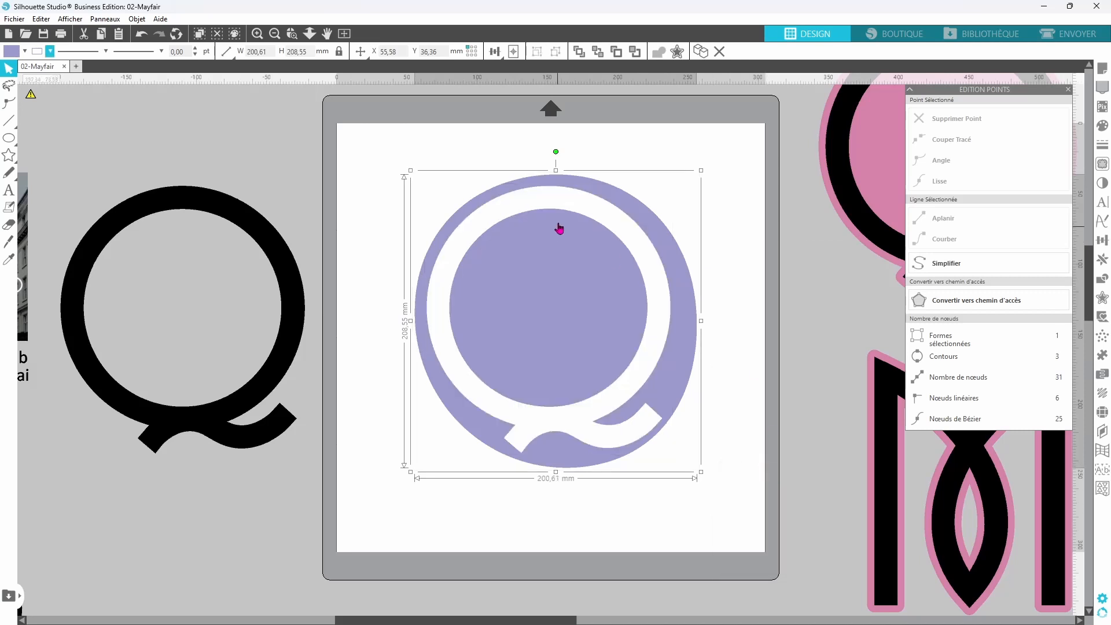
mouse_move(665, 367)
left_mouse_down()
mouse_move(560, 384)
mouse_move(467, 277)
mouse_move(278, 284)
mouse_move(173, 335)
mouse_move(359, 588)
mouse_move(640, 534)
mouse_move(677, 377)
left_mouse_up()
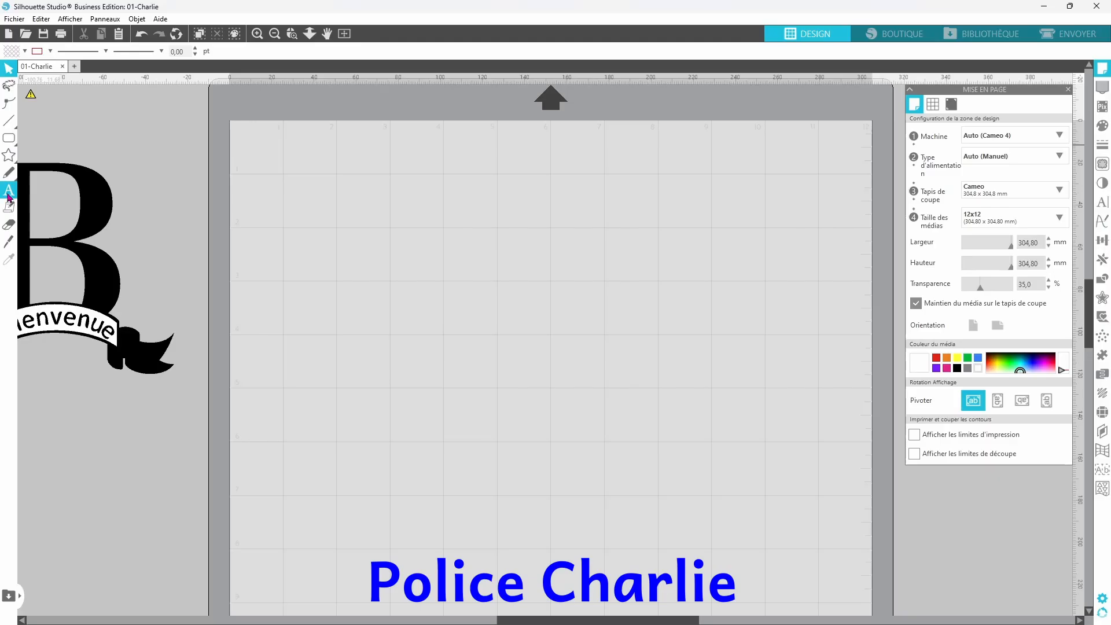
Add the text "B" on the mat, enlarge it to about 93 by 171 mm and move it up
left_click(9, 190)
left_click(351, 279)
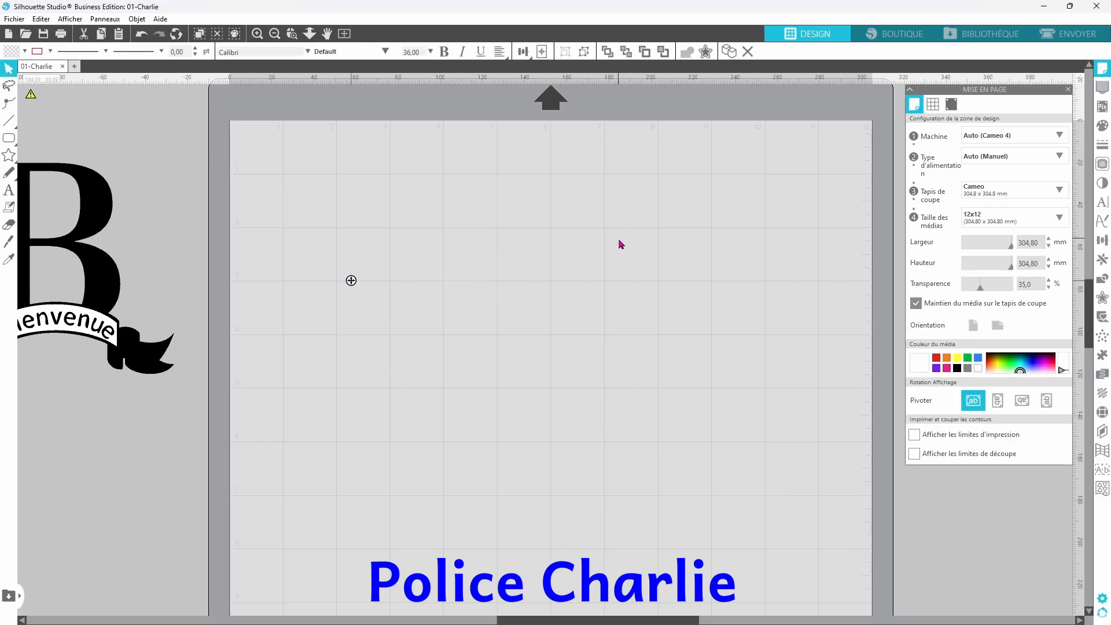
type("B")
left_click(291, 369)
left_click(363, 273)
left_click_drag(371, 292, 682, 494)
left_click(486, 478)
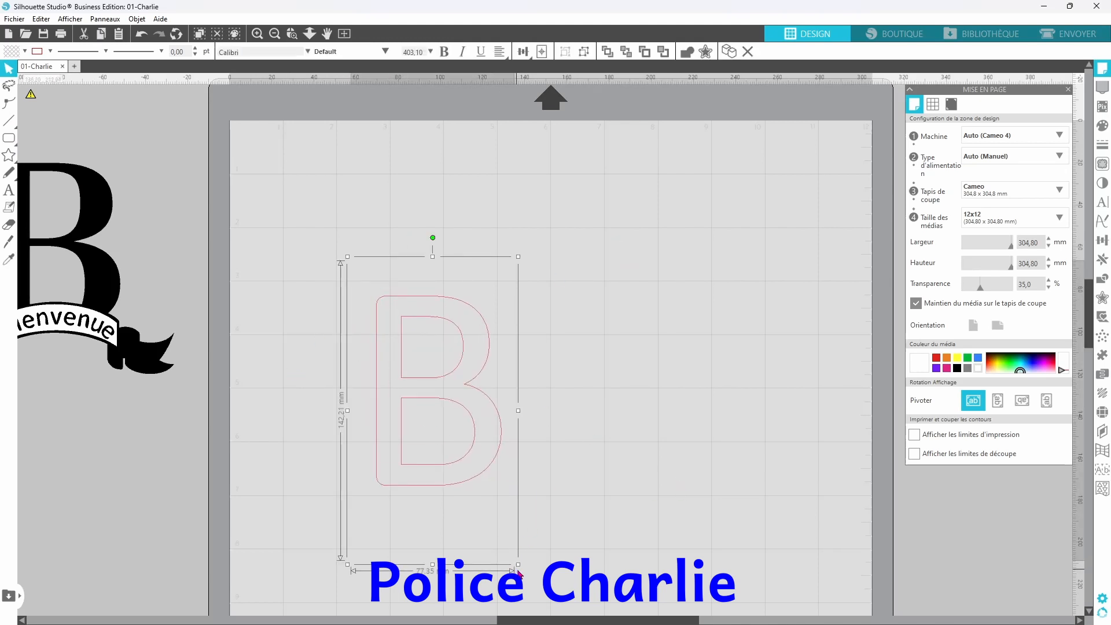
left_click_drag(520, 566, 552, 621)
left_click_drag(477, 531, 462, 401)
Give the B a black outline with a thickness of 1.25 pt
left_click(50, 51)
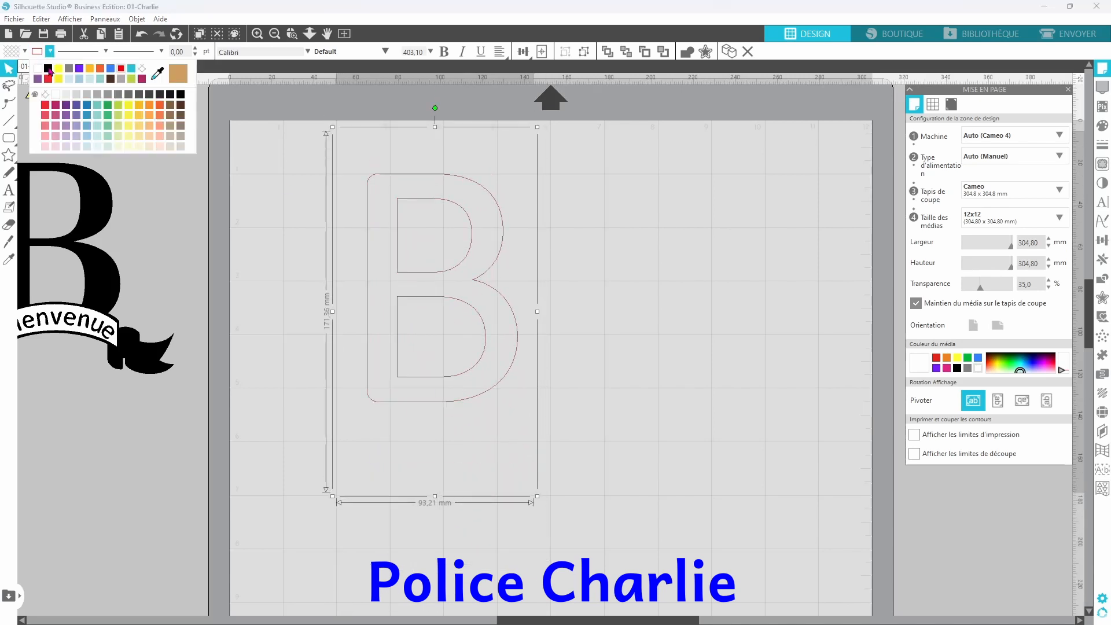
left_click(49, 69)
left_click(195, 48)
left_click(195, 49)
left_click(195, 49)
left_click(195, 48)
left_click(195, 49)
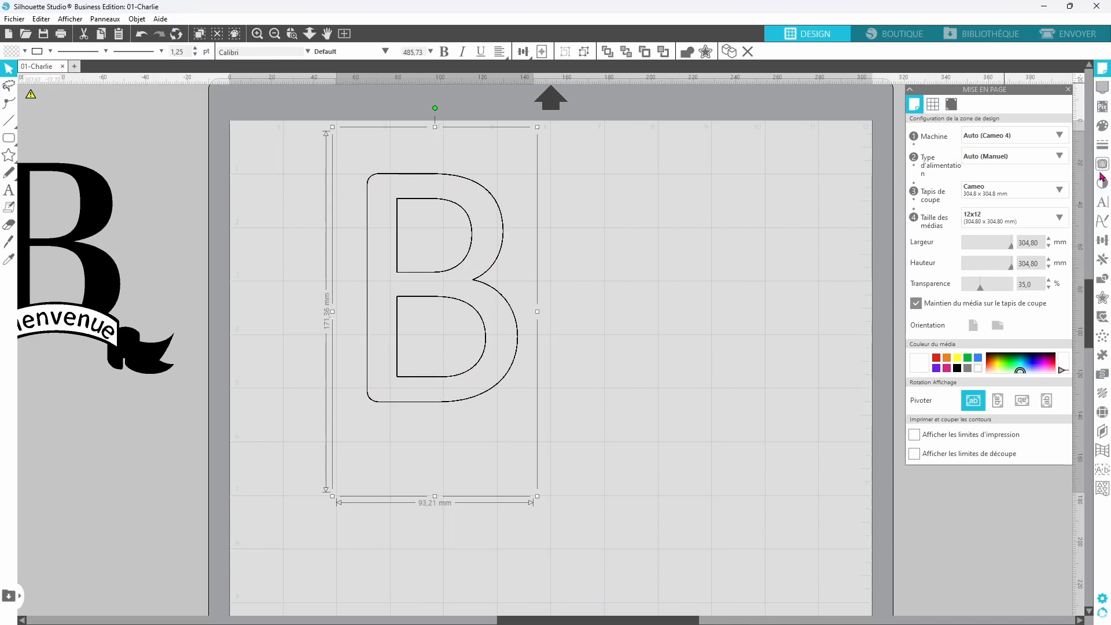
Set the B's font to Charlie Monogram
left_click(1104, 205)
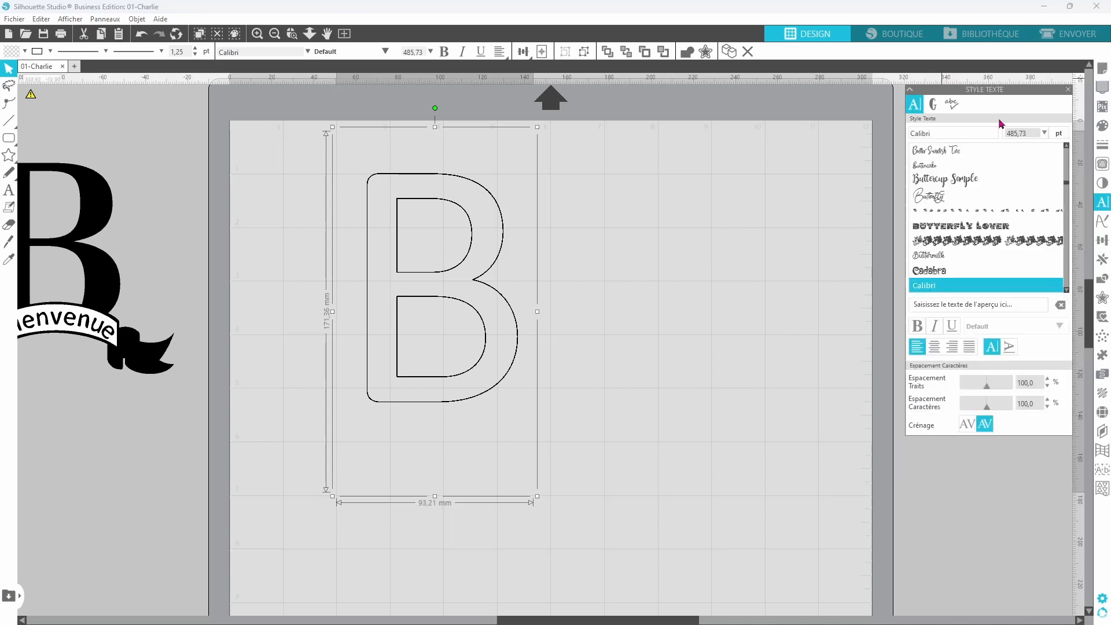
left_click_drag(996, 92, 657, 161)
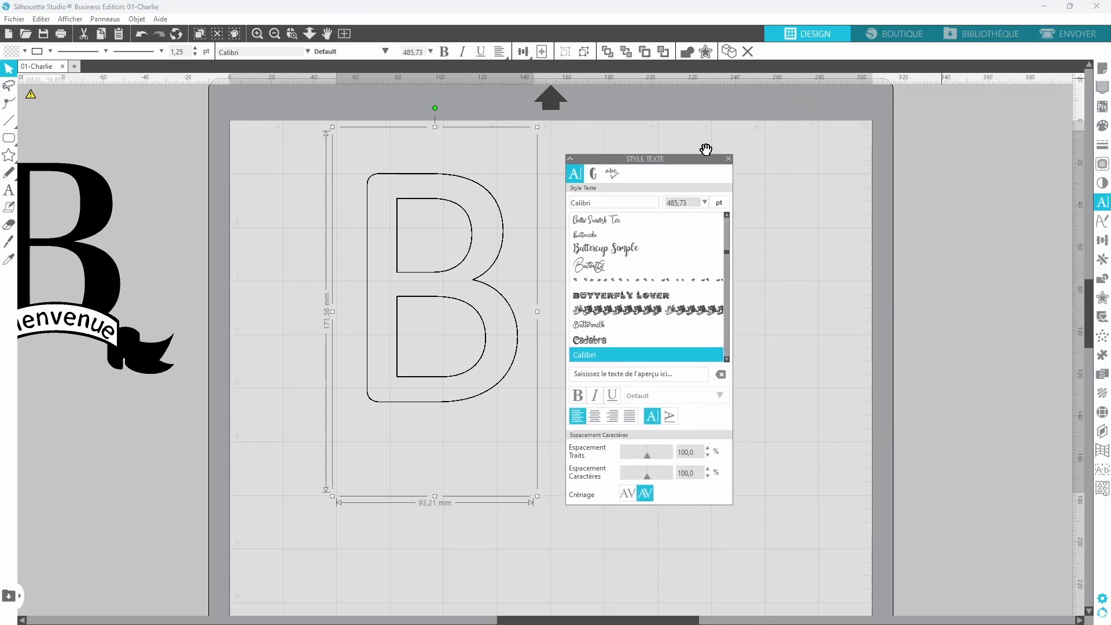
left_click(596, 201)
type("charlie Monogram")
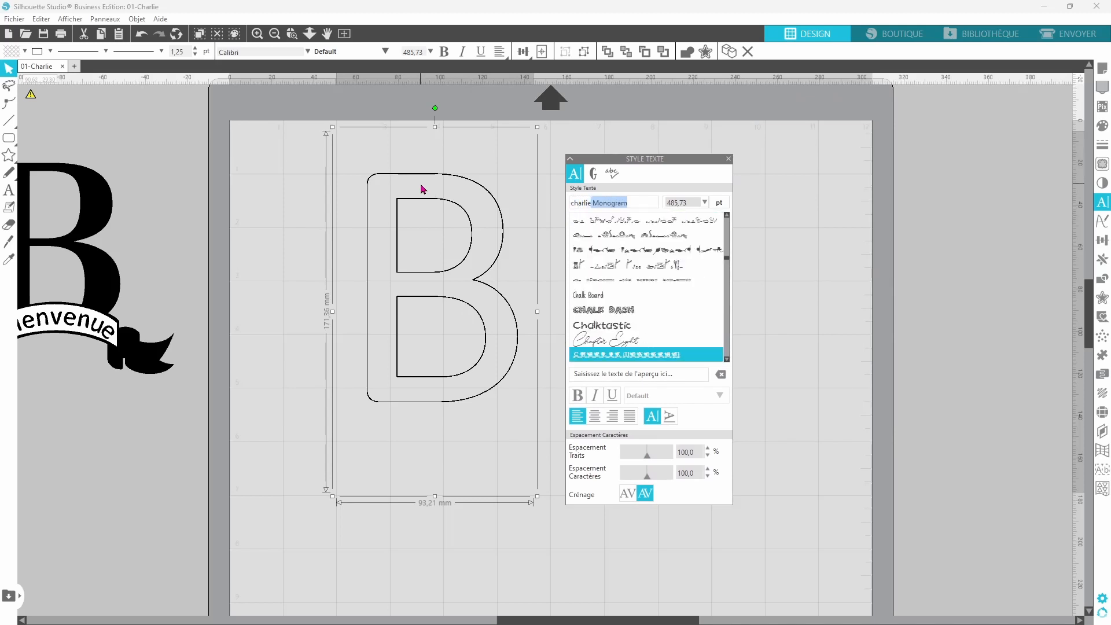
key("Return")
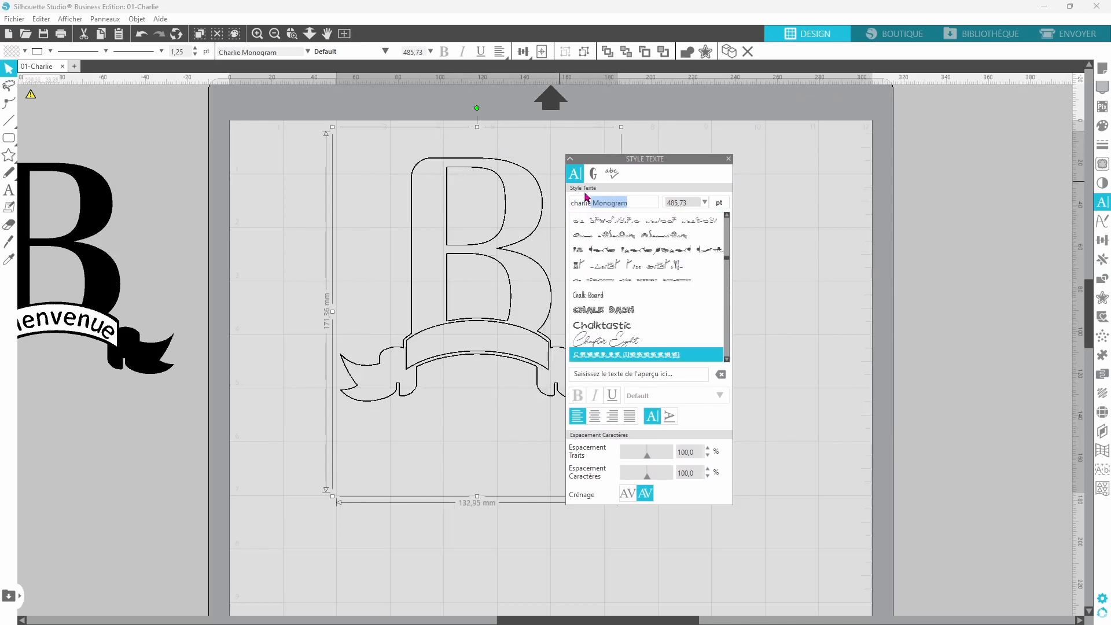
Replace the B with the Charlie Monogram B glyph that has floral ornaments and a banner
left_click(593, 173)
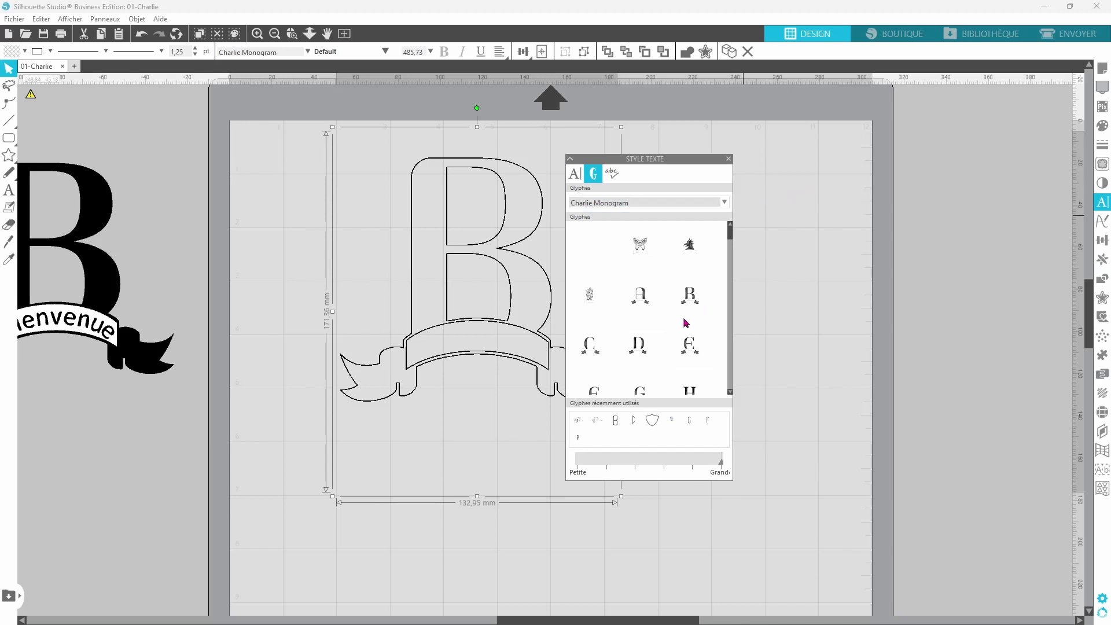
mouse_move(694, 342)
scroll(646, 361, "down", 1)
scroll(723, 365, "down", 6)
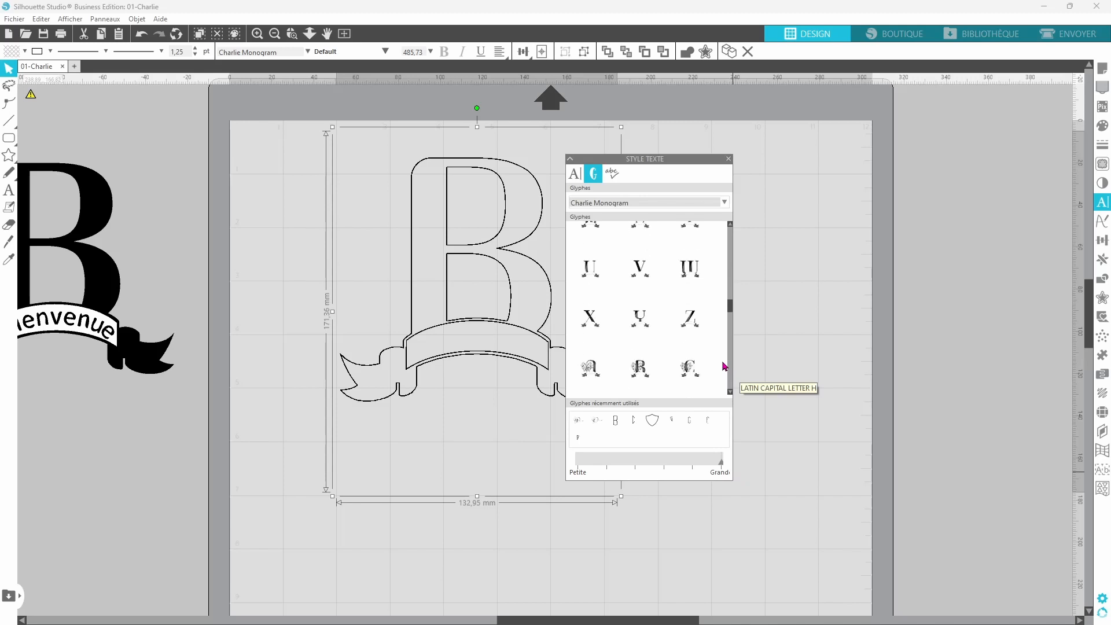
scroll(718, 360, "down", 1)
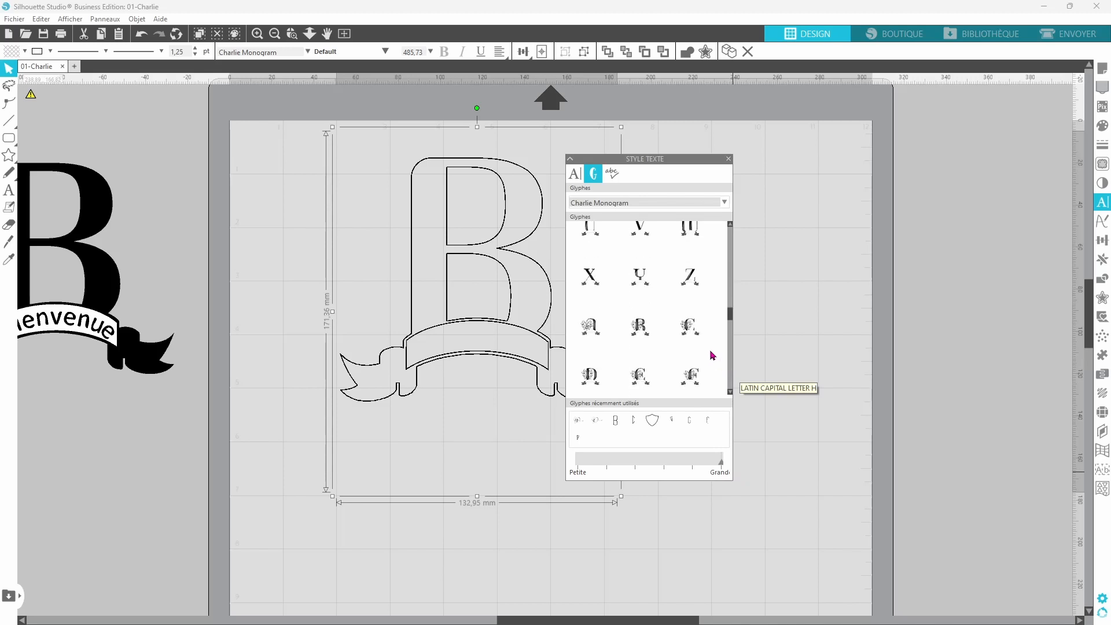
left_click(644, 332)
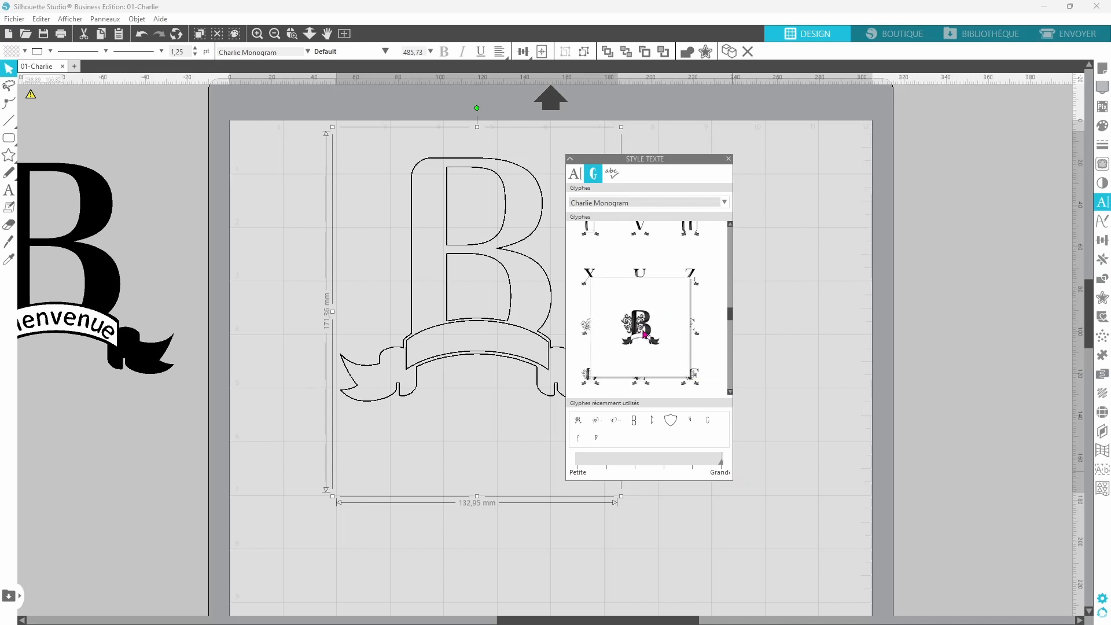
double_click(511, 360)
left_click_drag(402, 344, 504, 347)
left_click(641, 333)
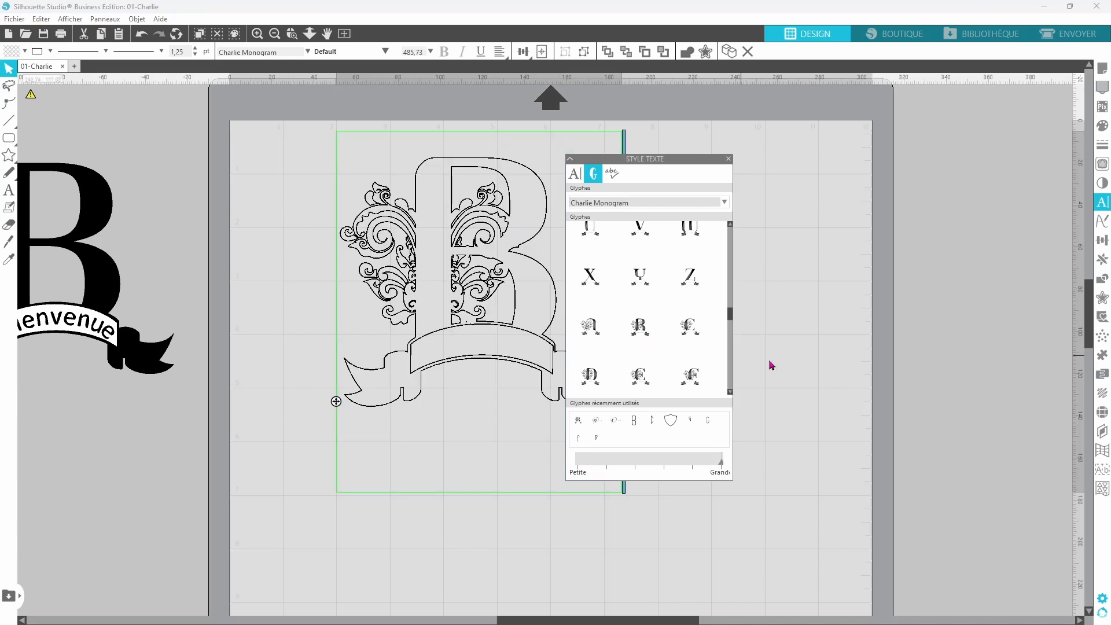
left_click_drag(709, 163, 834, 183)
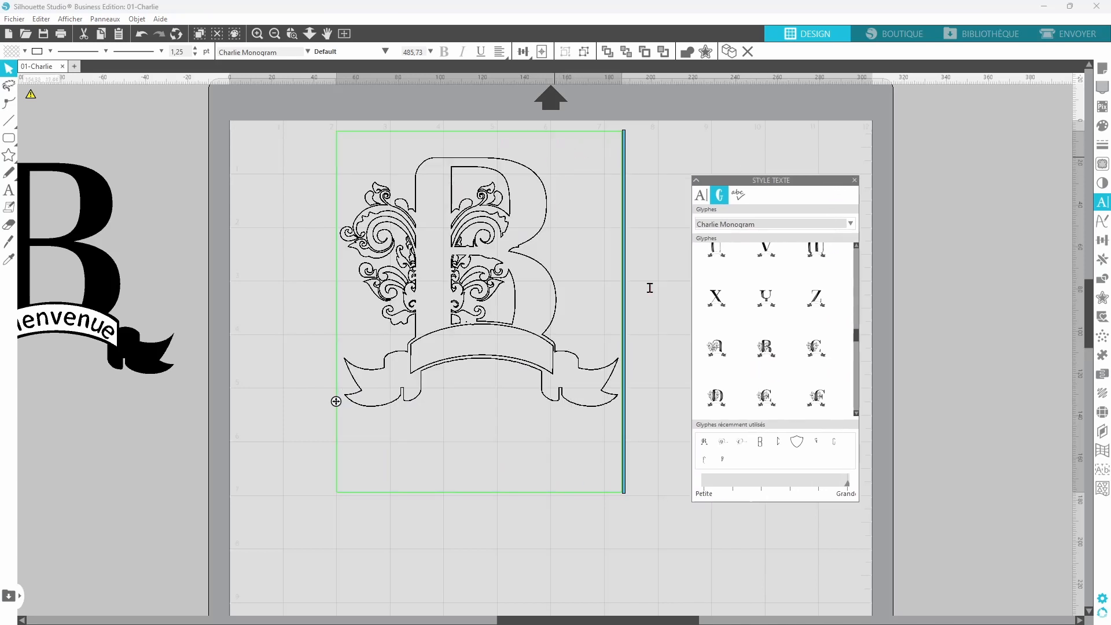
Fill the floral B with violet and move it off the mat, below the black B
left_click(645, 340)
left_click_drag(328, 137, 653, 365)
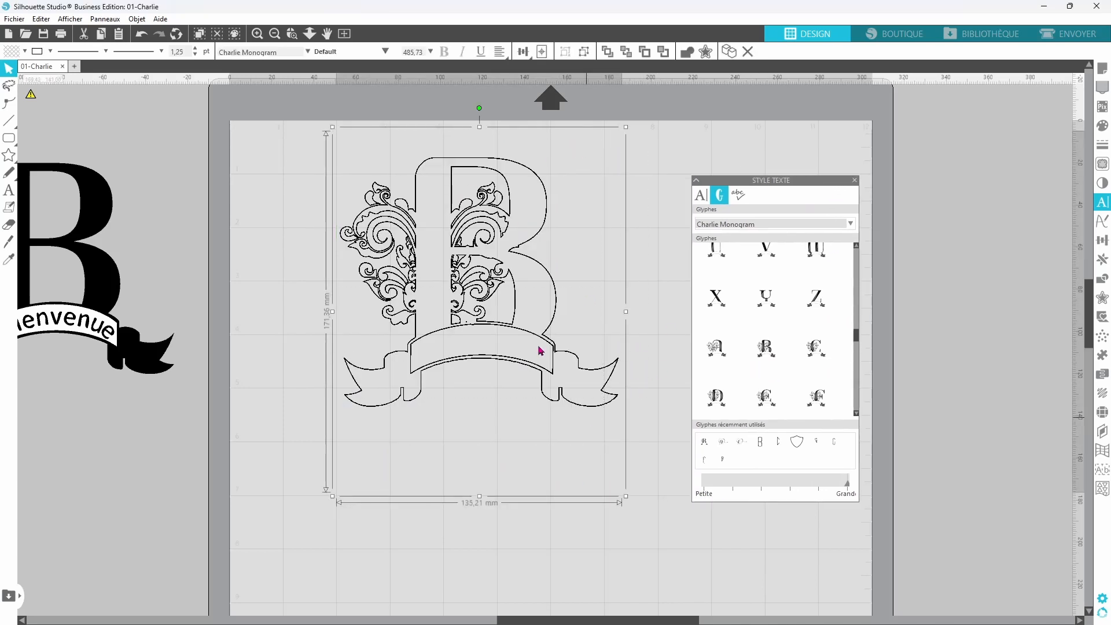
left_click(24, 53)
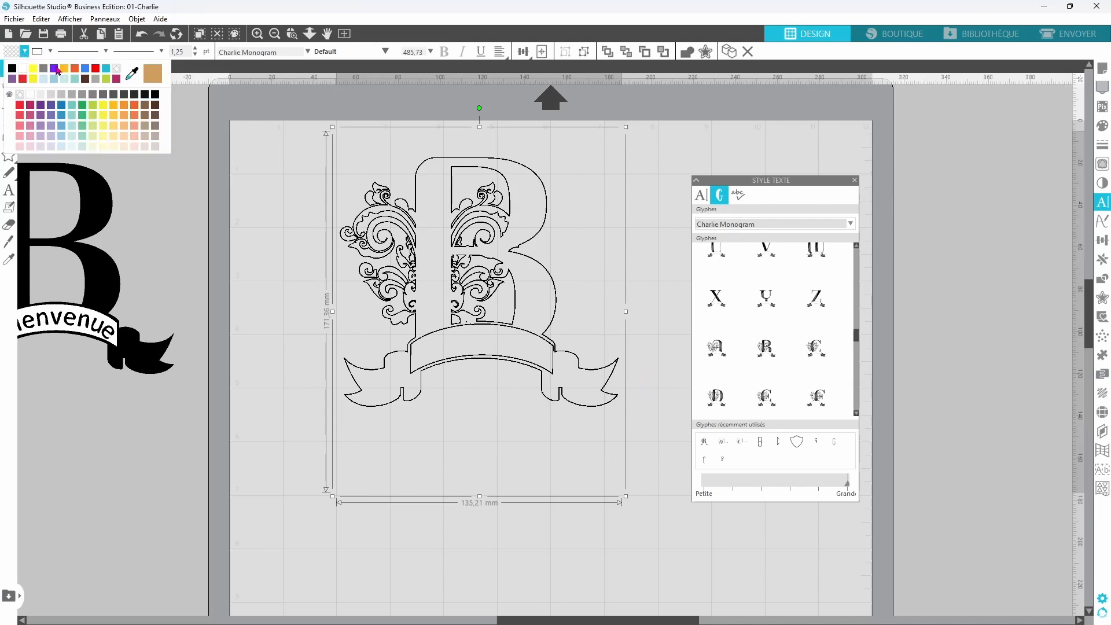
left_click(56, 69)
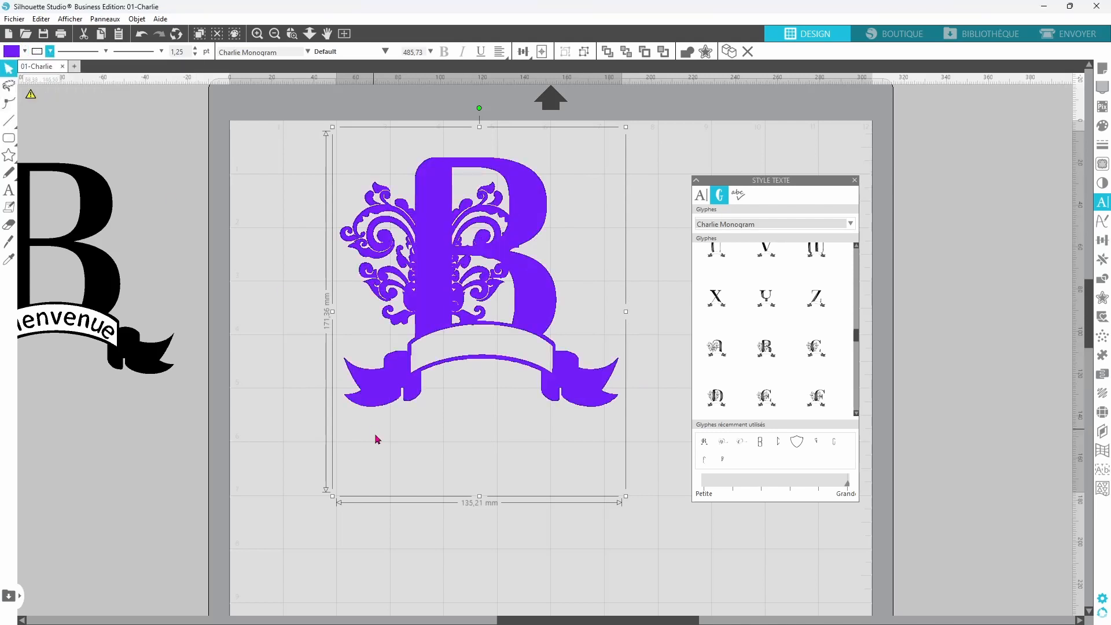
left_click(305, 447)
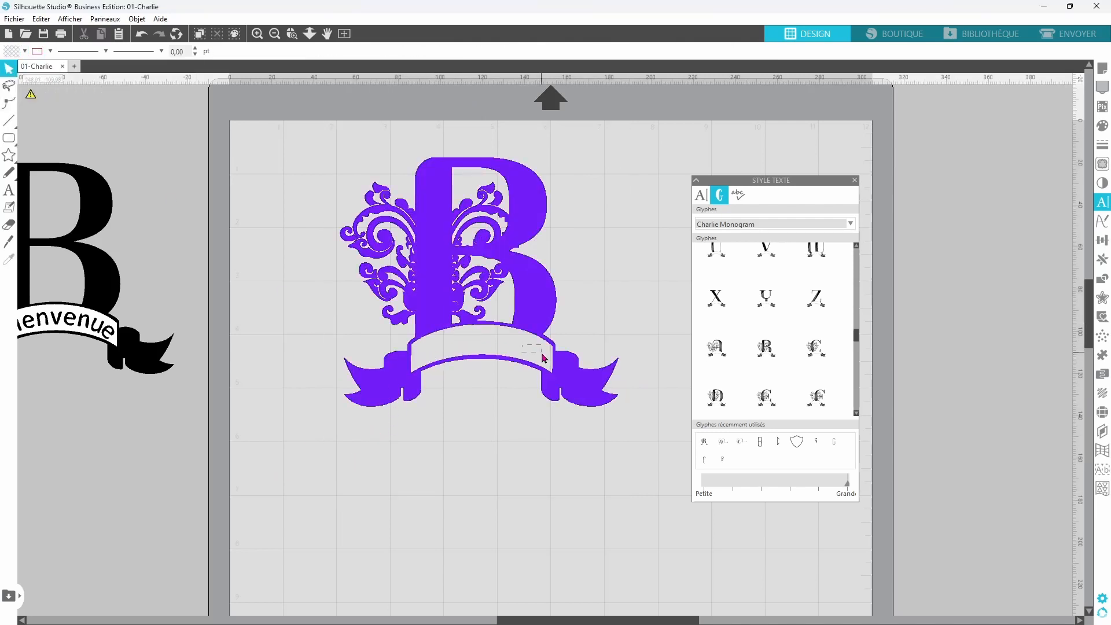
left_click_drag(533, 263, 81, 516)
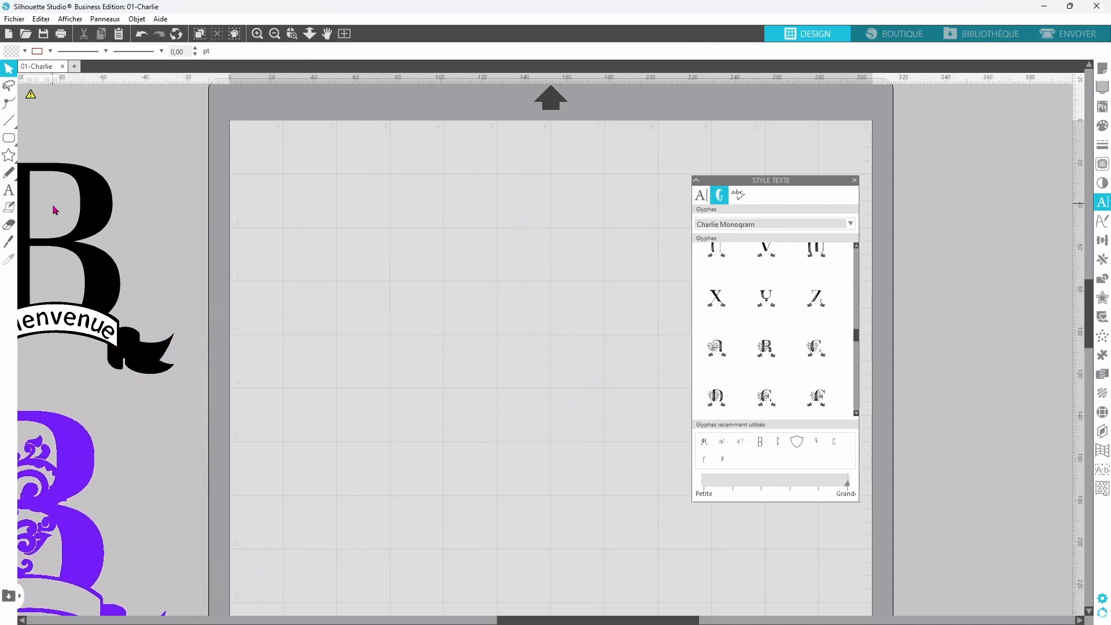
Add the text "B" on the mat, enlarge it to about 565 pt and move it up
left_click(9, 194)
left_click(491, 323)
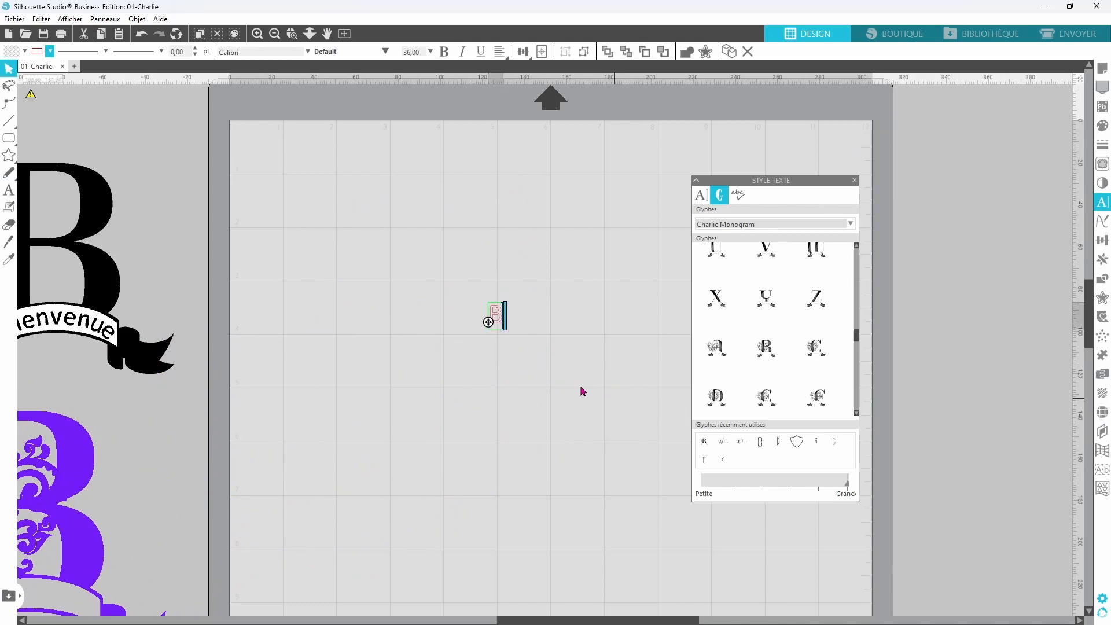
left_click(551, 318)
left_click(497, 318)
left_click_drag(508, 334, 721, 622)
left_click_drag(617, 412, 434, 281)
Replace the B with the butterfly, crested bird and floral ornament glyphs of Charlie Monogram
left_click_drag(855, 327, 850, 257)
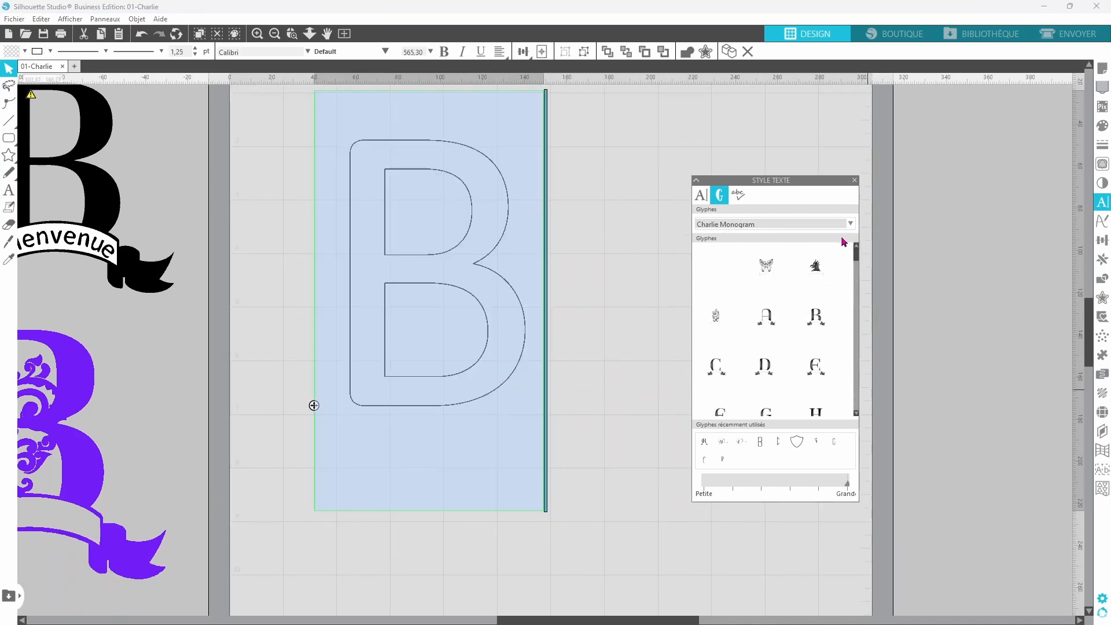
left_click(768, 274)
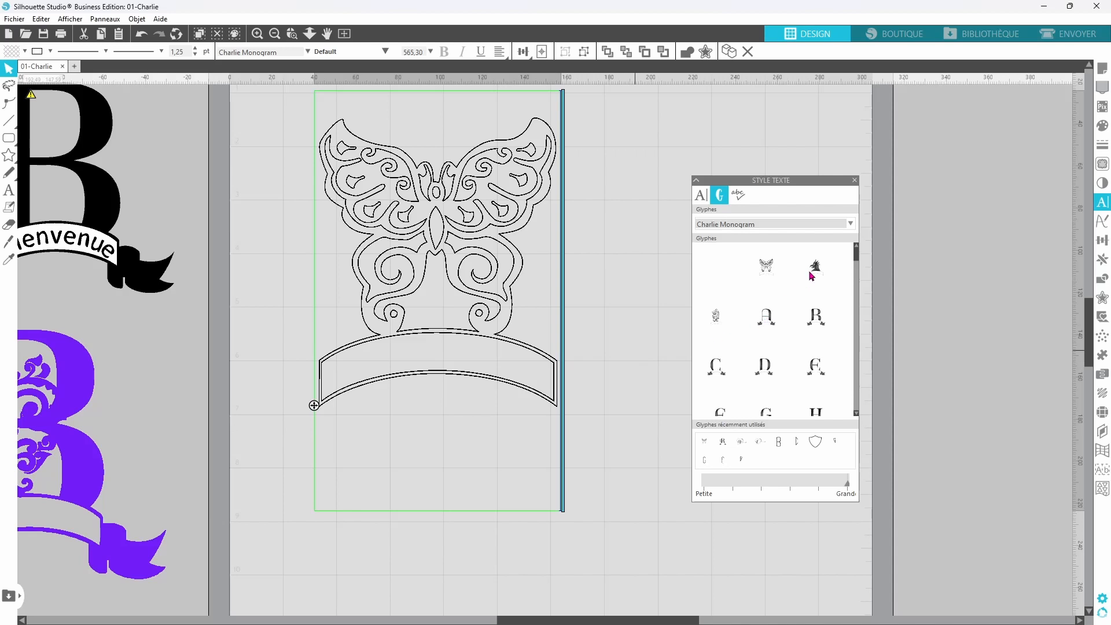
left_click(813, 274)
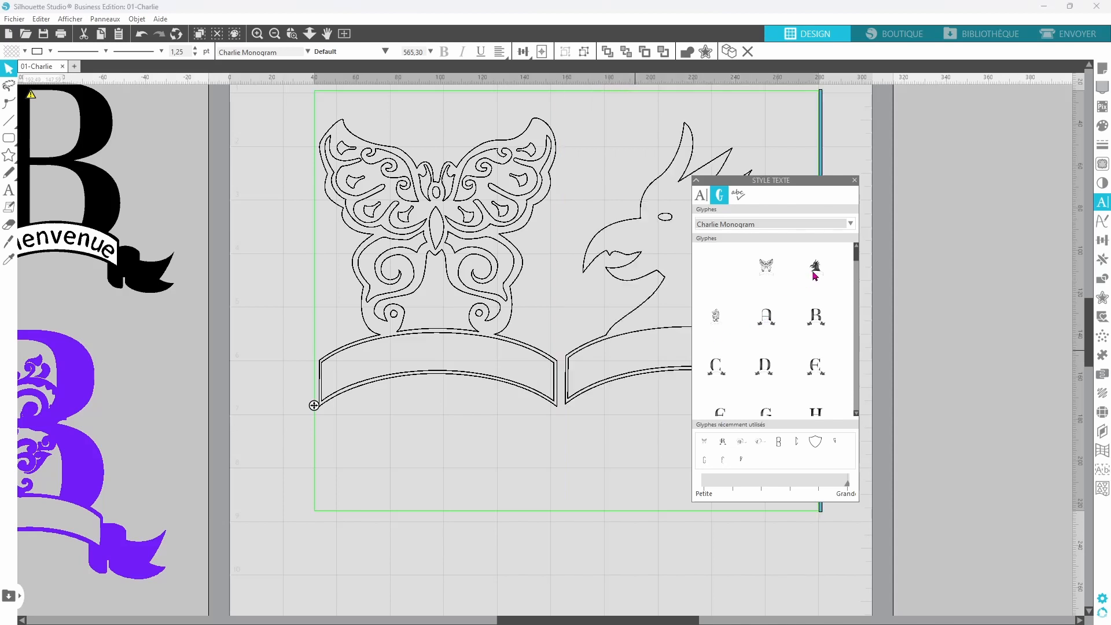
left_click(717, 317)
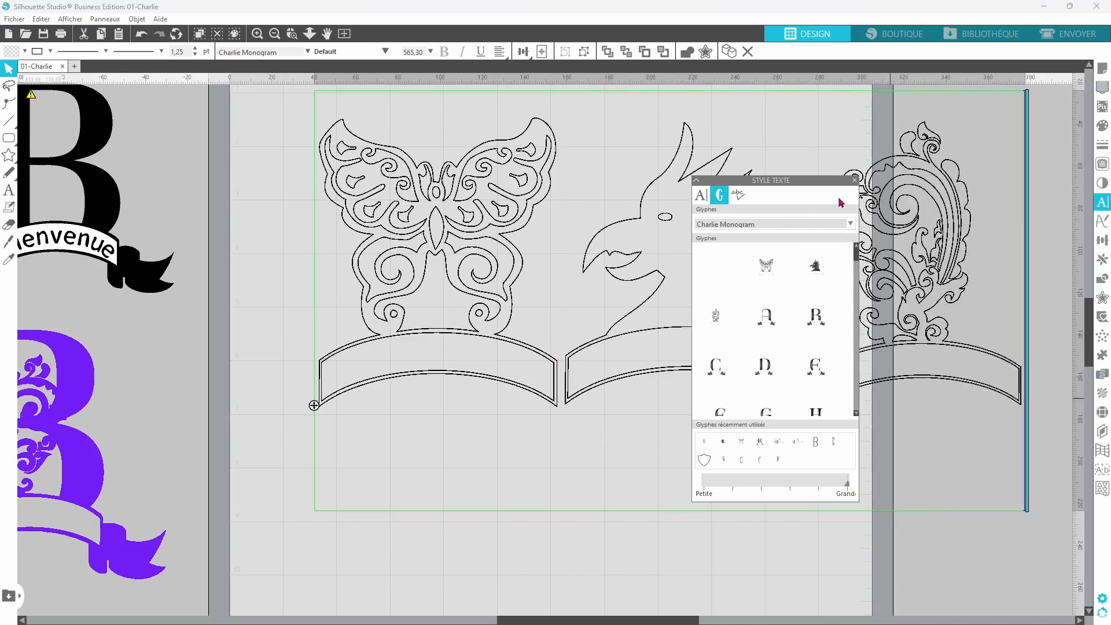
left_click(855, 180)
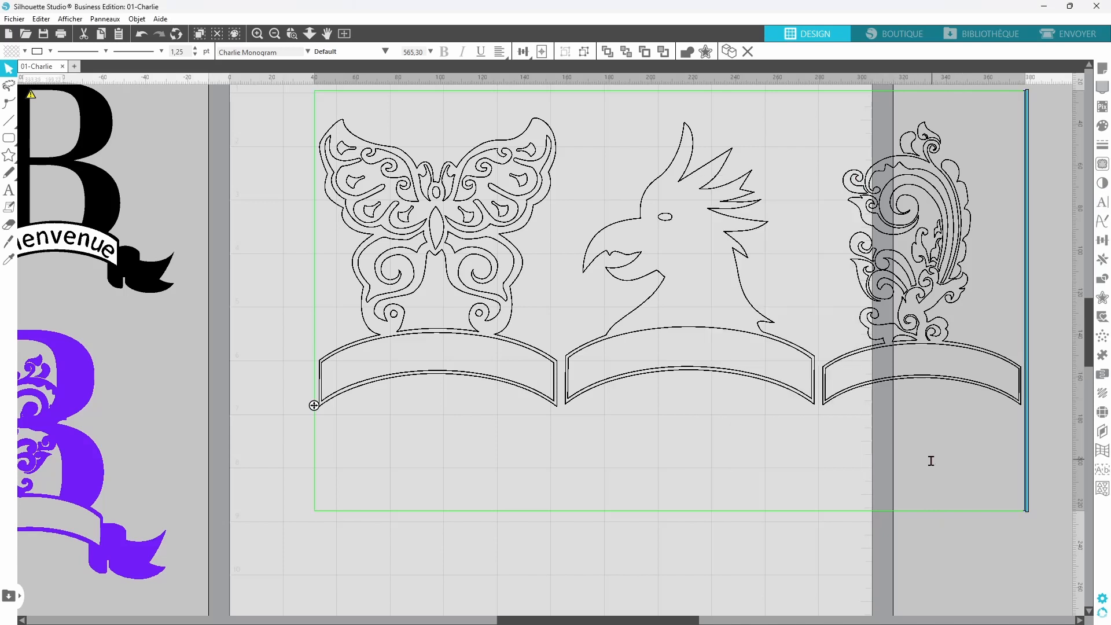
Ungroup the three glyphs and spread the butterfly, bird and floral ornament apart
left_click(595, 554)
left_click(584, 398)
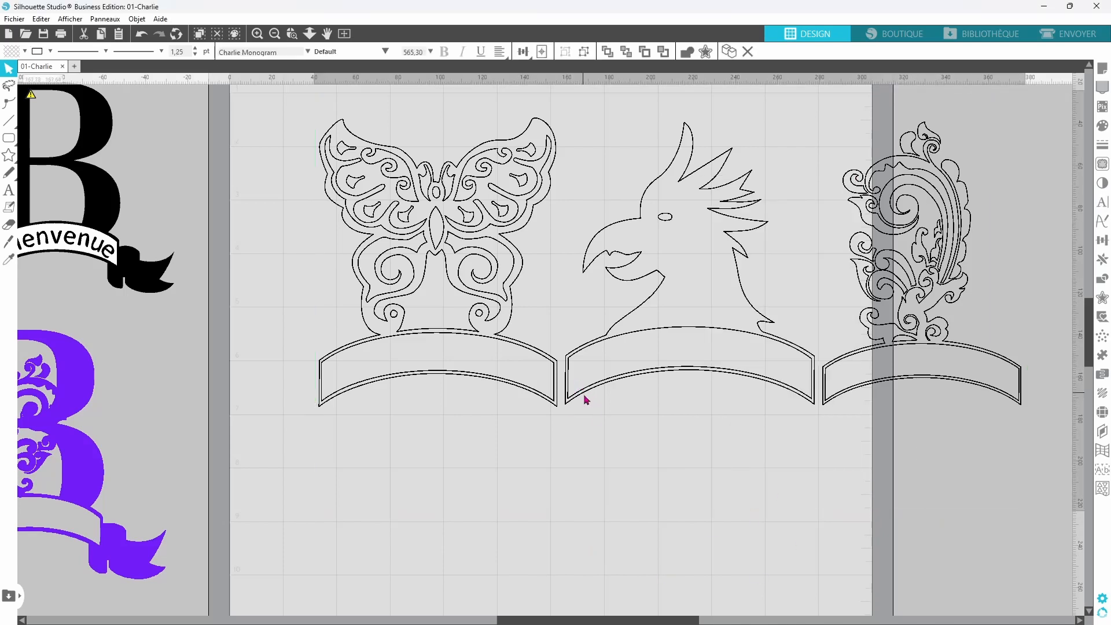
right_click(581, 537)
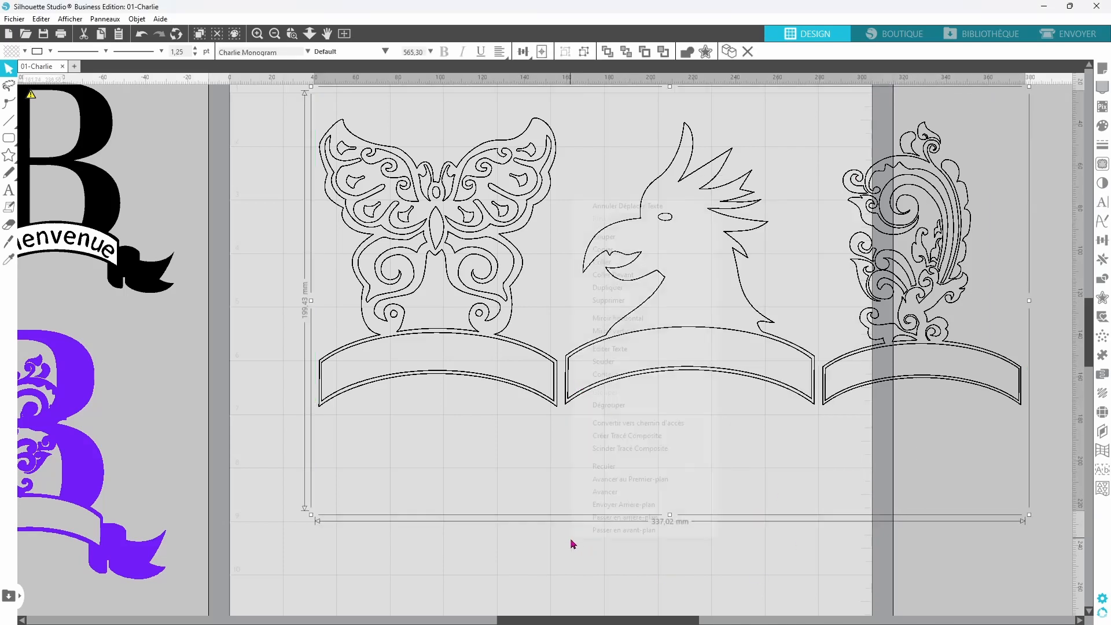
left_click(634, 404)
left_click(662, 562)
left_click_drag(671, 373, 681, 547)
left_click_drag(906, 385, 952, 395)
left_click_drag(496, 382, 409, 442)
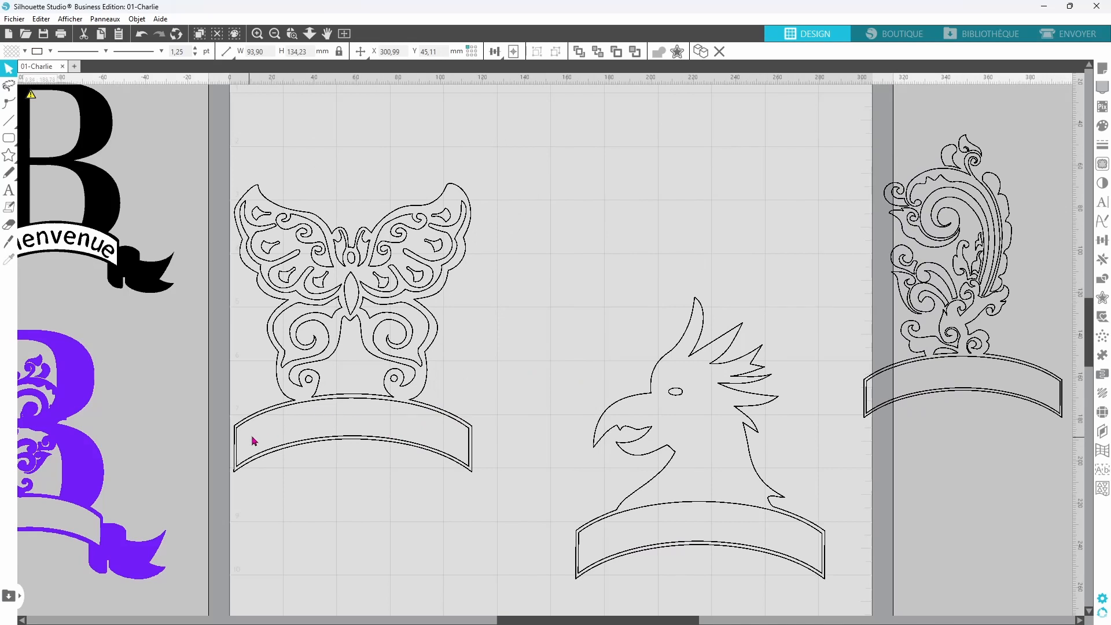
left_click(517, 460)
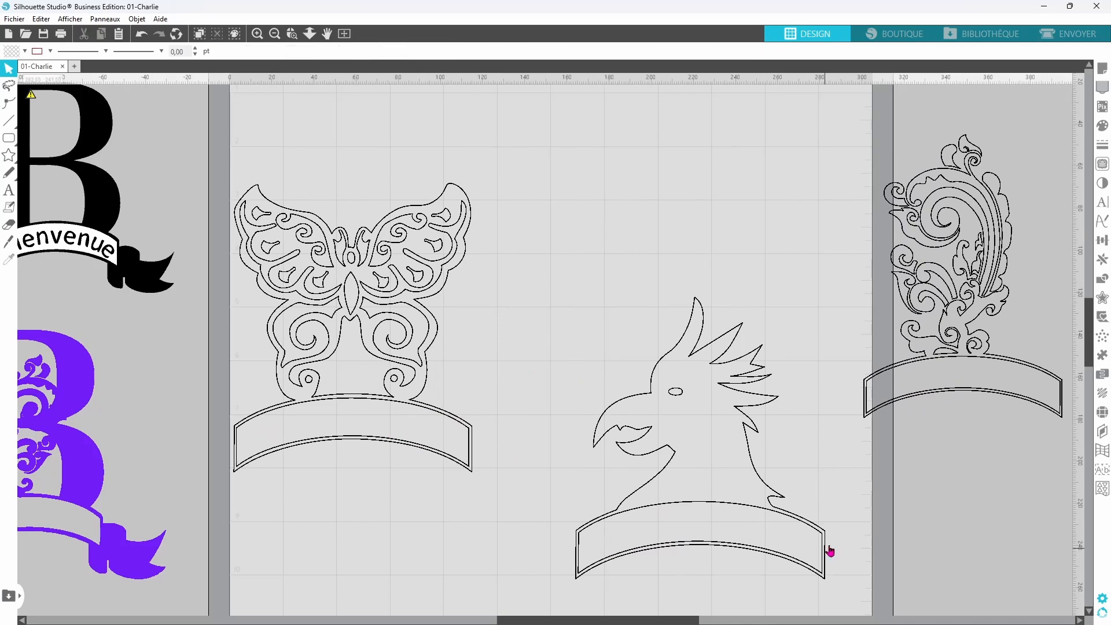
Give the butterfly with its banner a blue fill and a matching blue outline
left_click(392, 309)
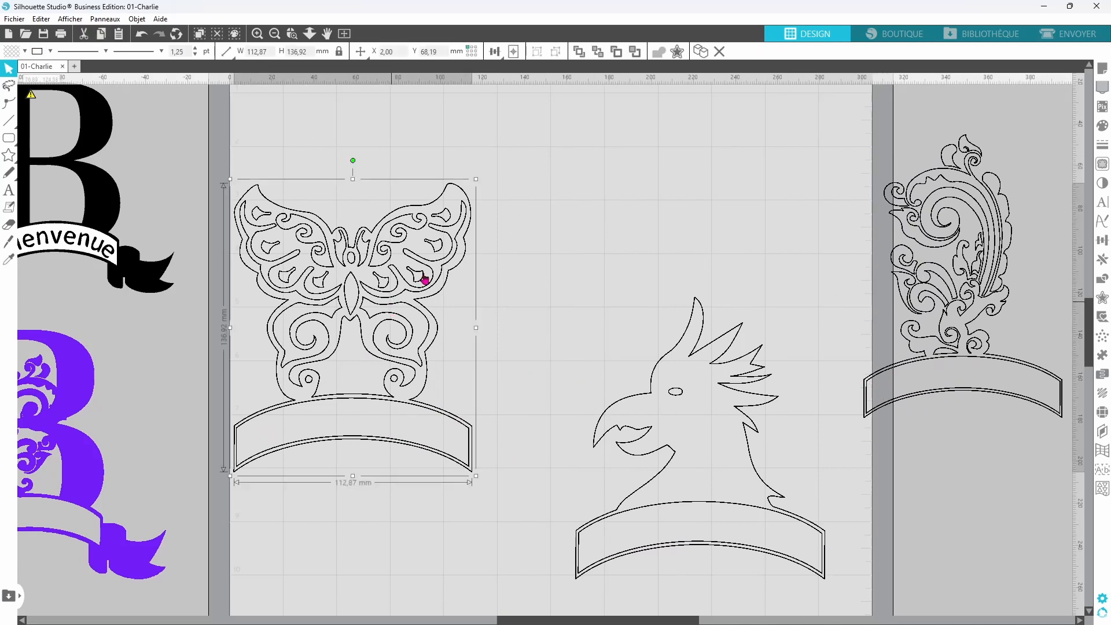
left_click(25, 55)
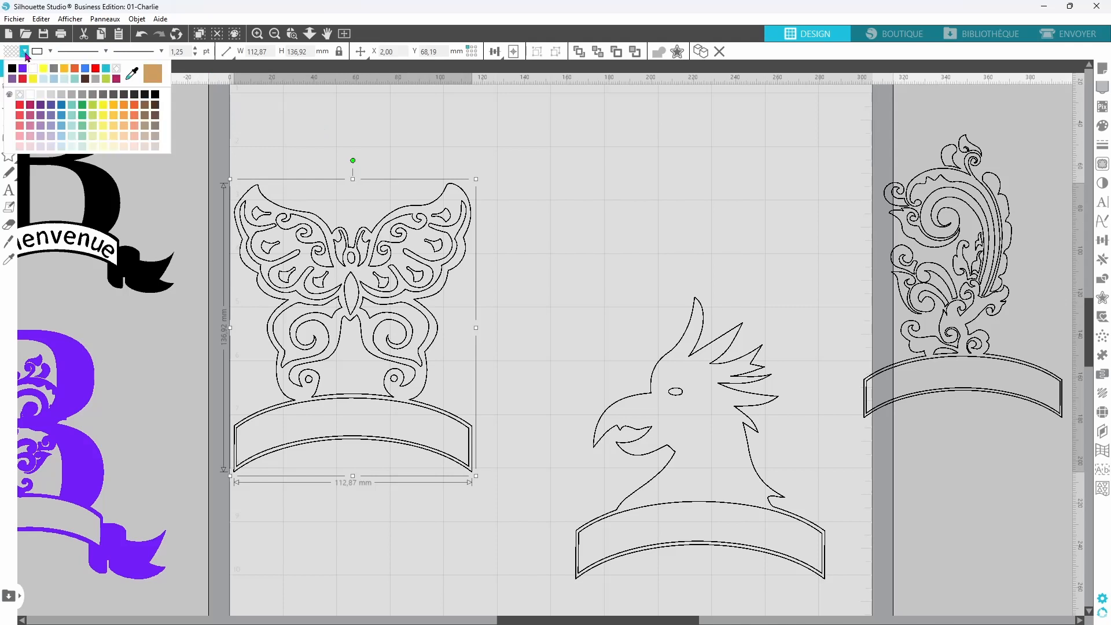
left_click(62, 107)
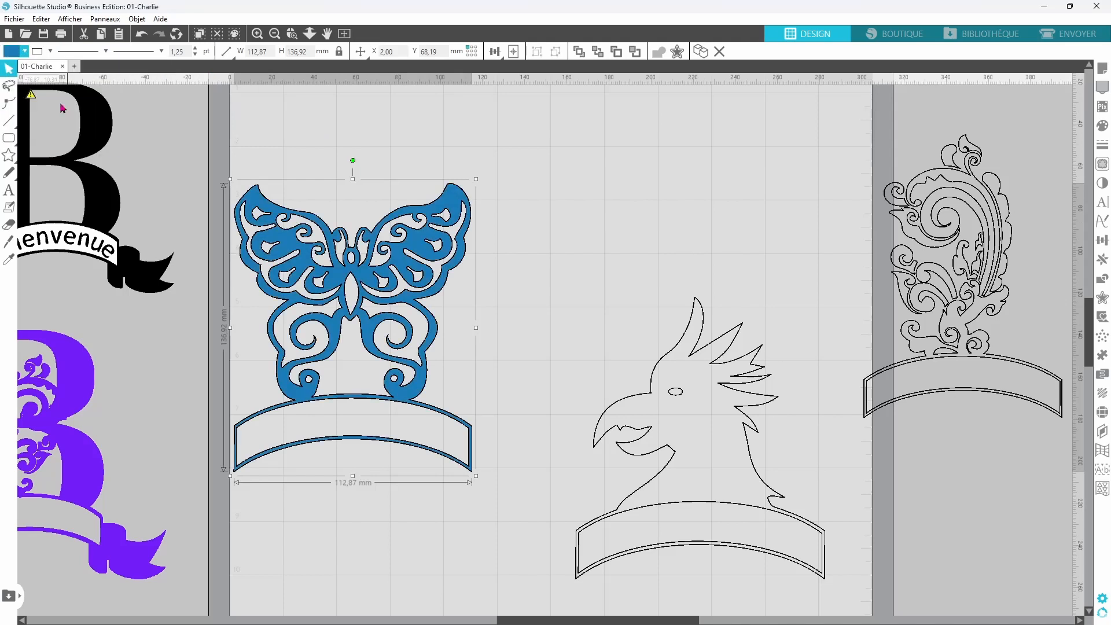
left_click(50, 52)
left_click(37, 68)
Give the bird with its banner a red outline and a matching red fill
left_click(628, 398)
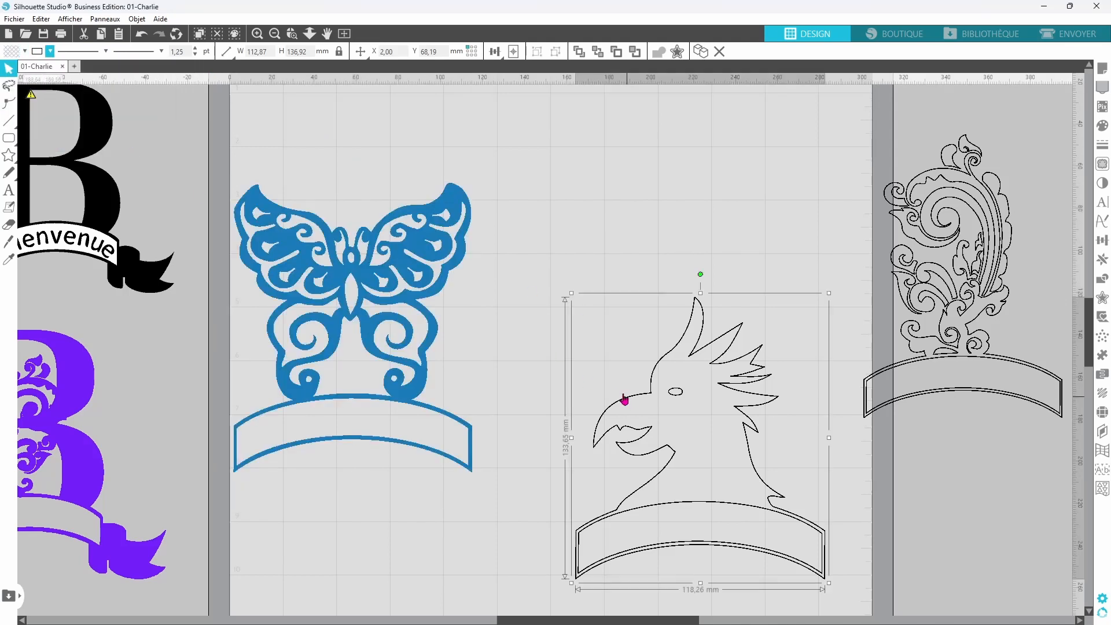
left_click(37, 52)
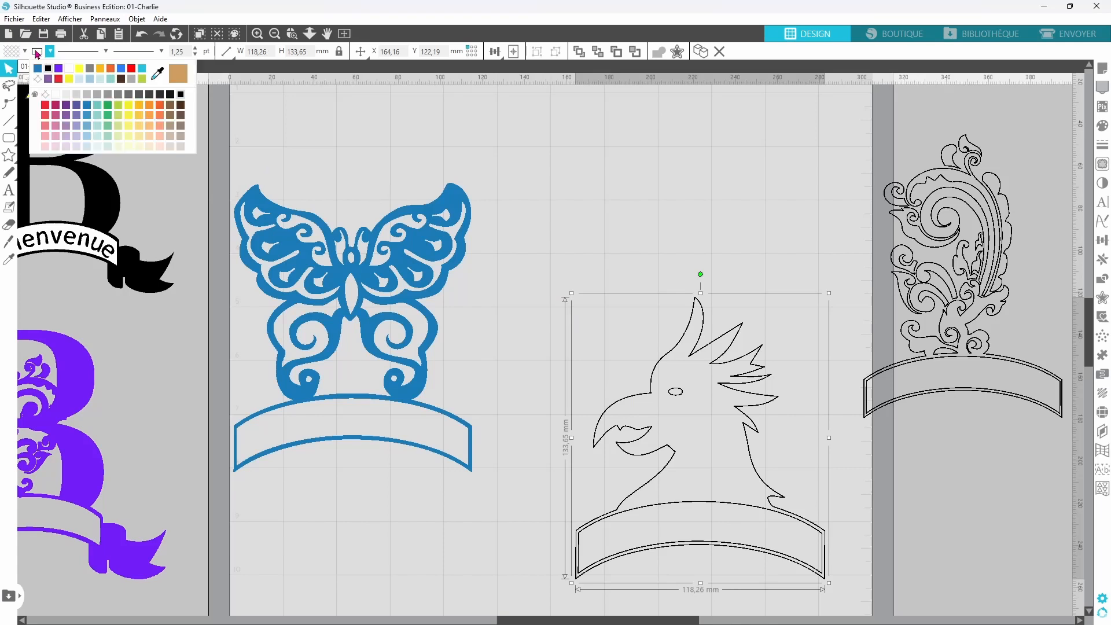
left_click(58, 79)
left_click(25, 51)
left_click(12, 69)
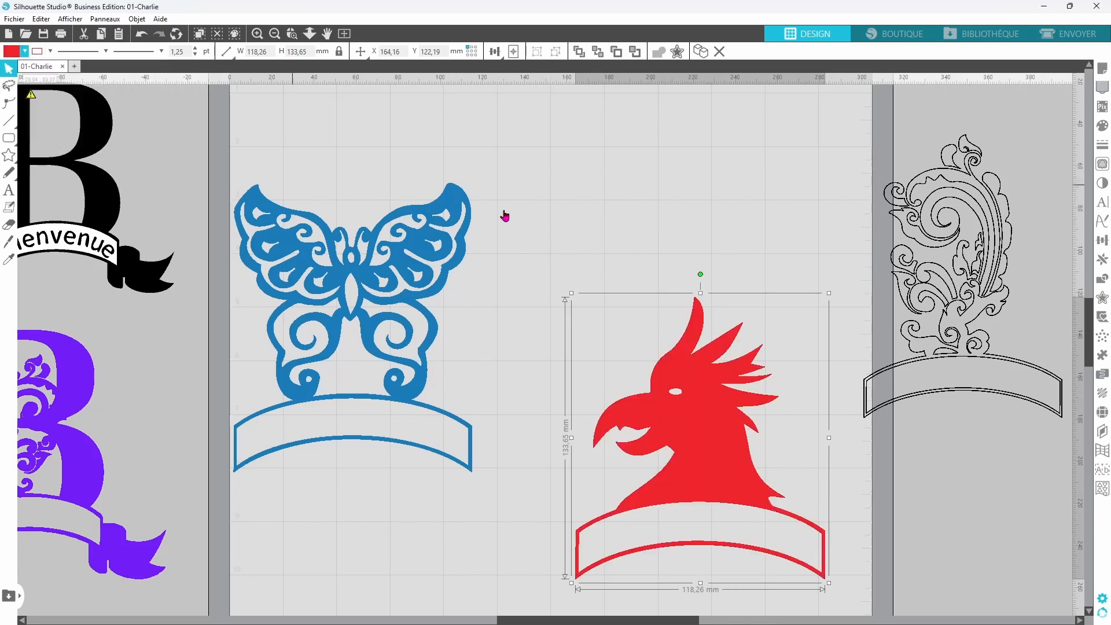
Move the floral ornament onto the mat between the butterfly and the bird, and give it a pink outline and fill
left_click_drag(956, 289, 542, 250)
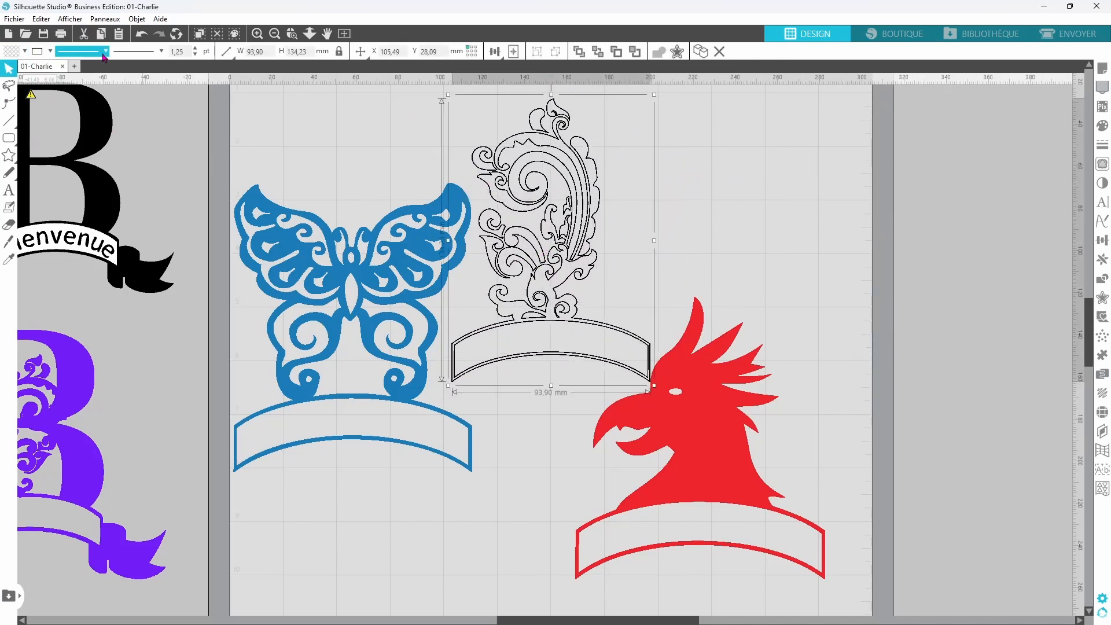
left_click(49, 51)
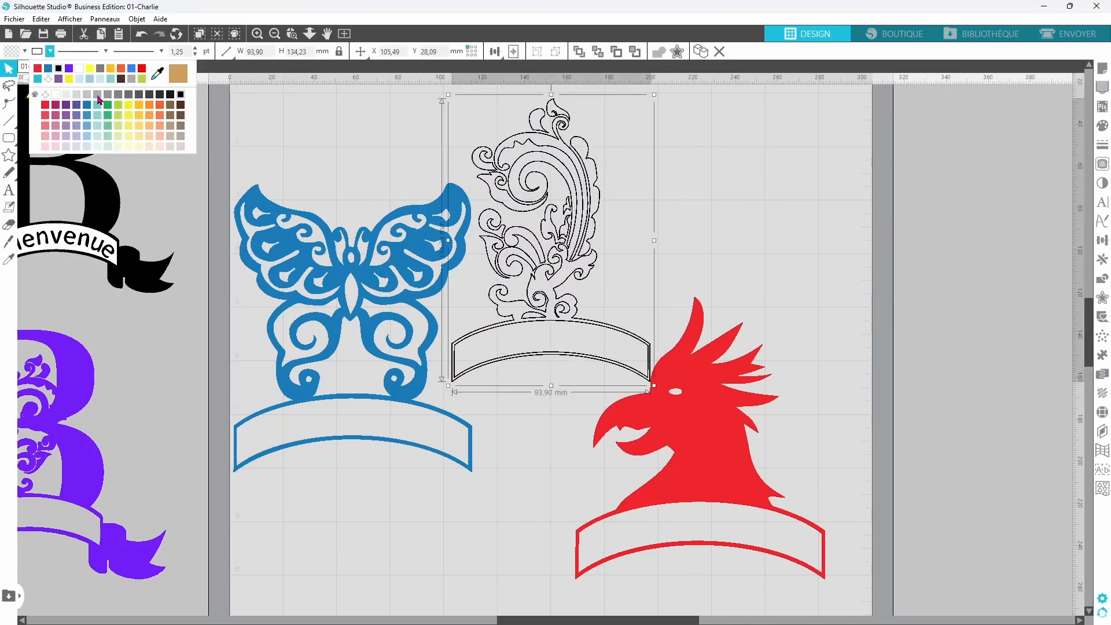
left_click(57, 127)
left_click(25, 52)
left_click(13, 71)
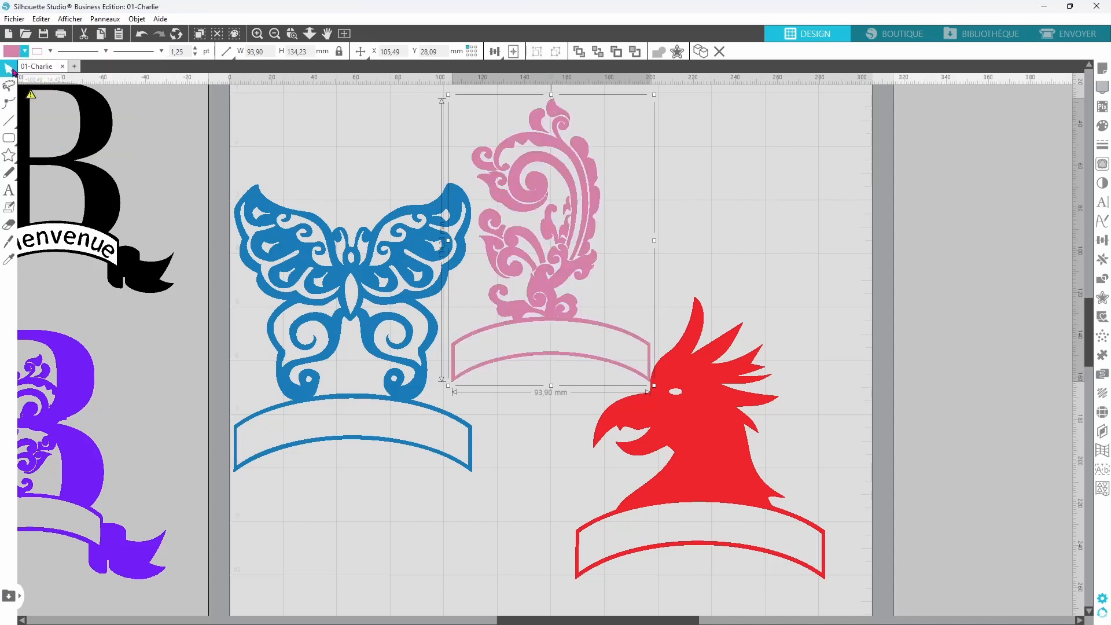
Rearrange the pink floral ornament and the red bird on the mat
left_click(699, 202)
left_click_drag(551, 278, 794, 343)
left_click_drag(703, 445, 594, 526)
left_click_drag(830, 257, 600, 249)
left_click(832, 285)
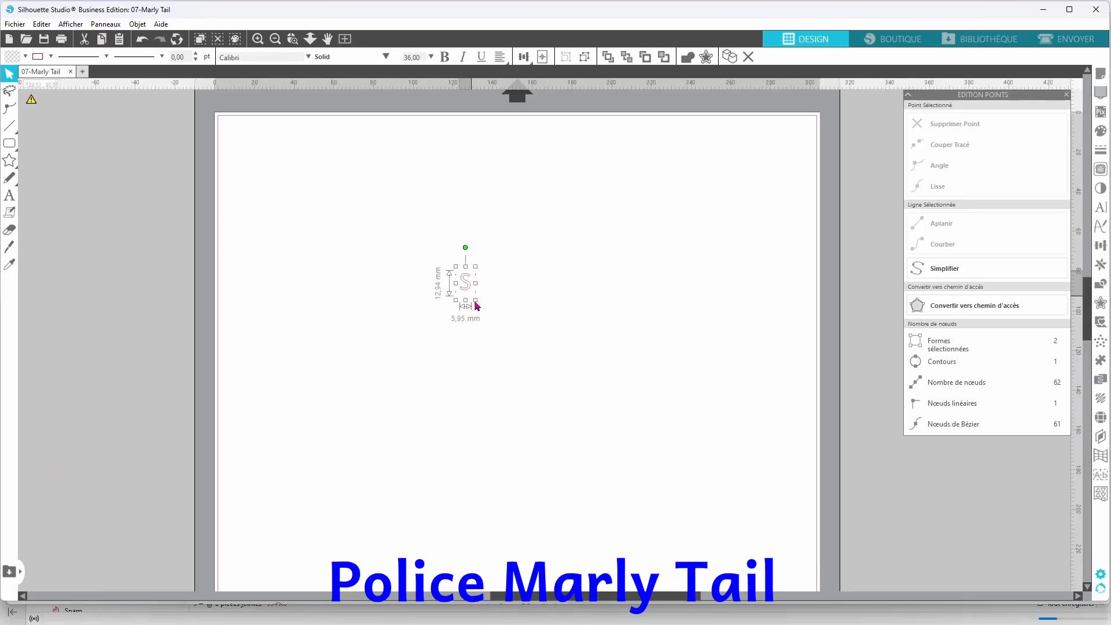
Enlarge the letter S to about 70 by 153 mm and fill it with red
left_click_drag(475, 301, 764, 509)
left_click_drag(583, 479, 558, 387)
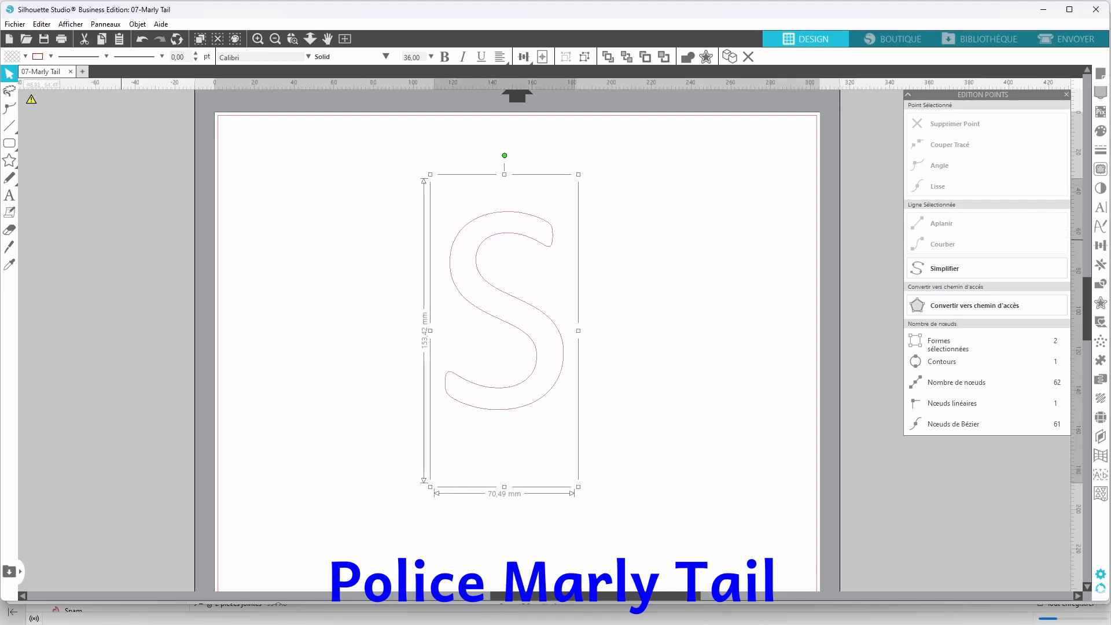
double_click(480, 409)
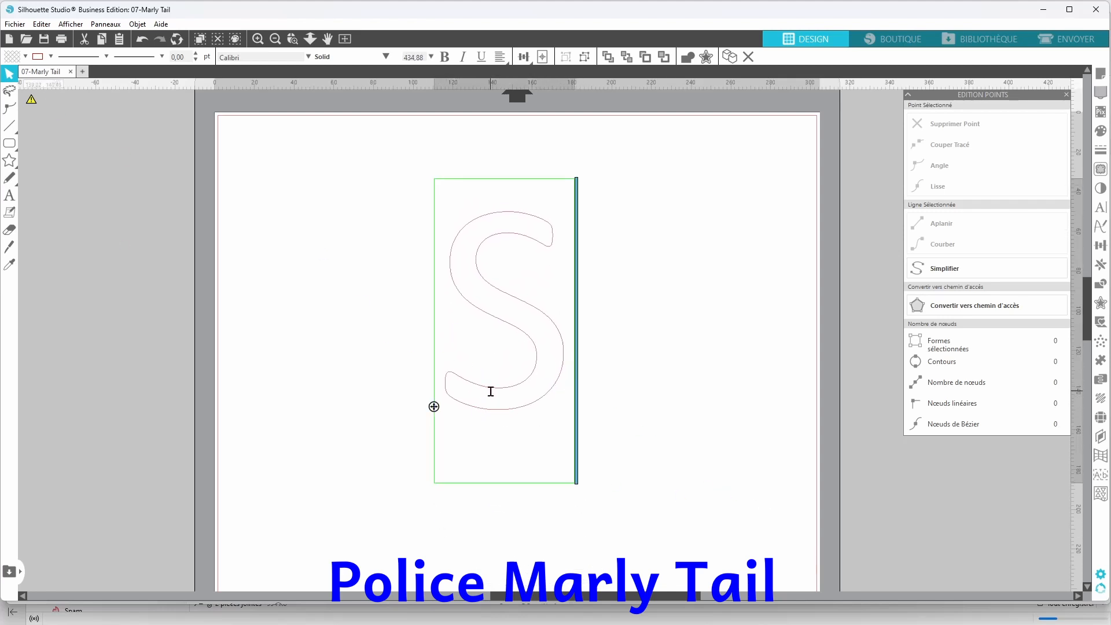
key("ctrl+a")
left_click(47, 57)
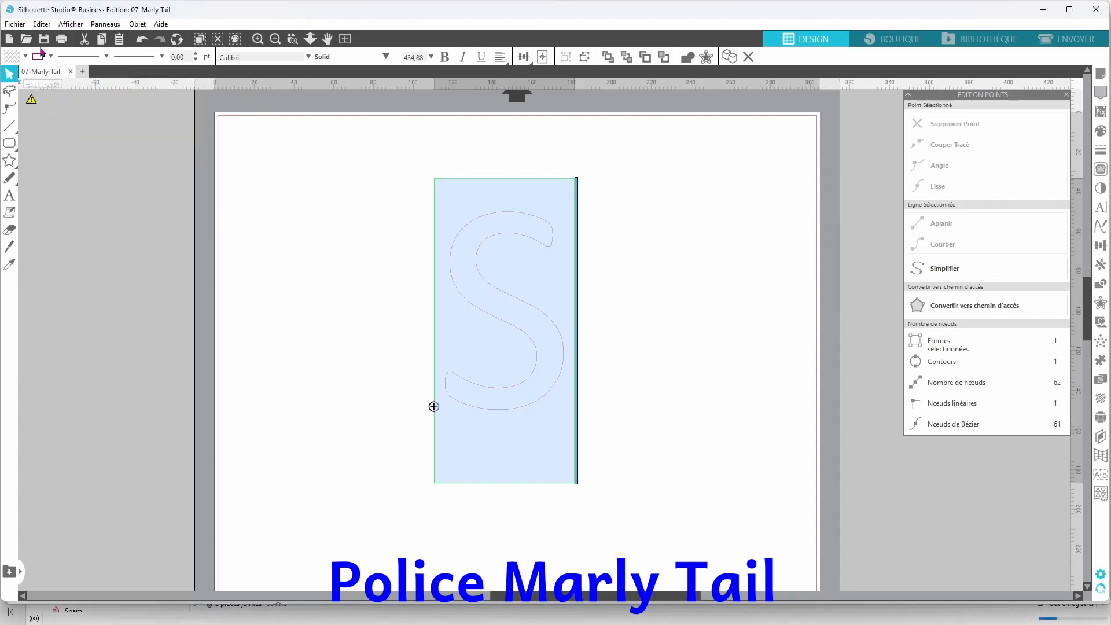
left_click(25, 56)
left_click(12, 84)
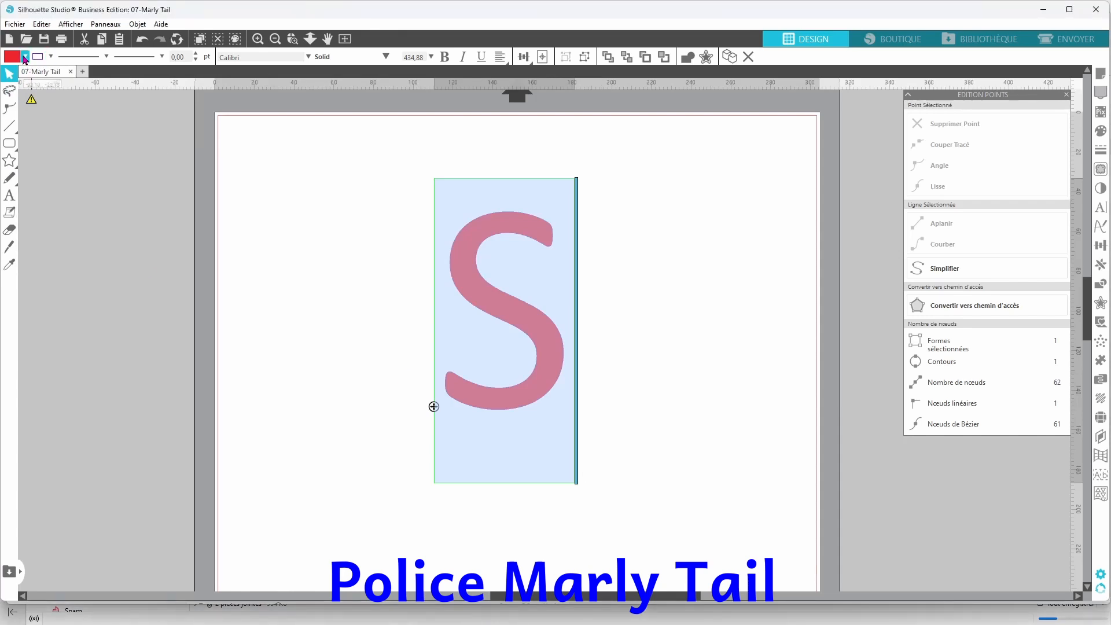
Give the letter S a matching outline and change its font to Marly Tail
left_click(50, 56)
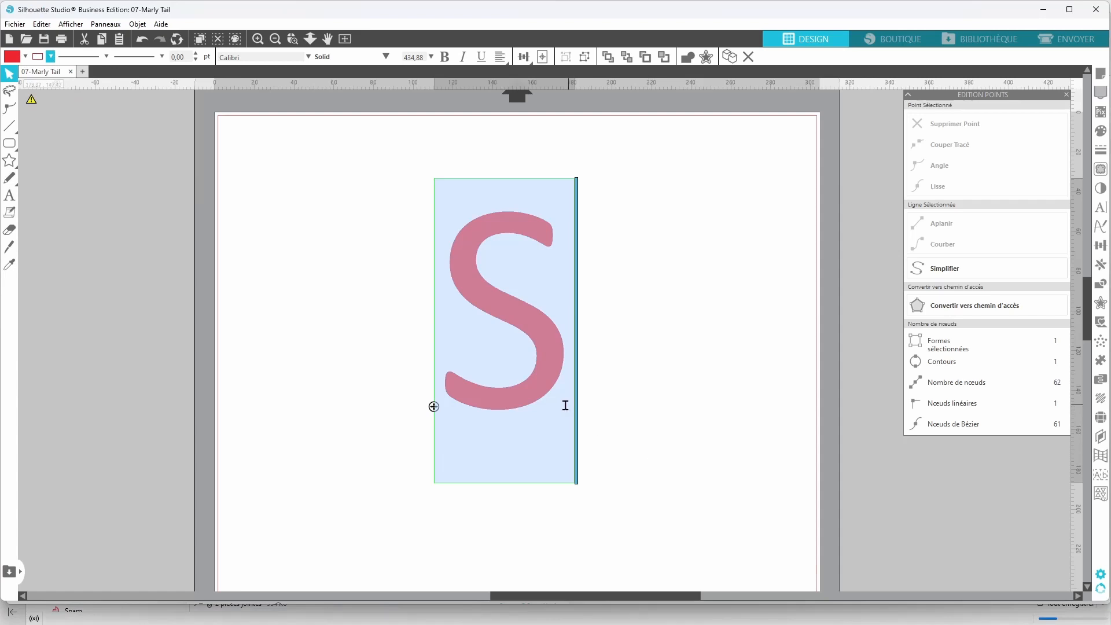
left_click(250, 56)
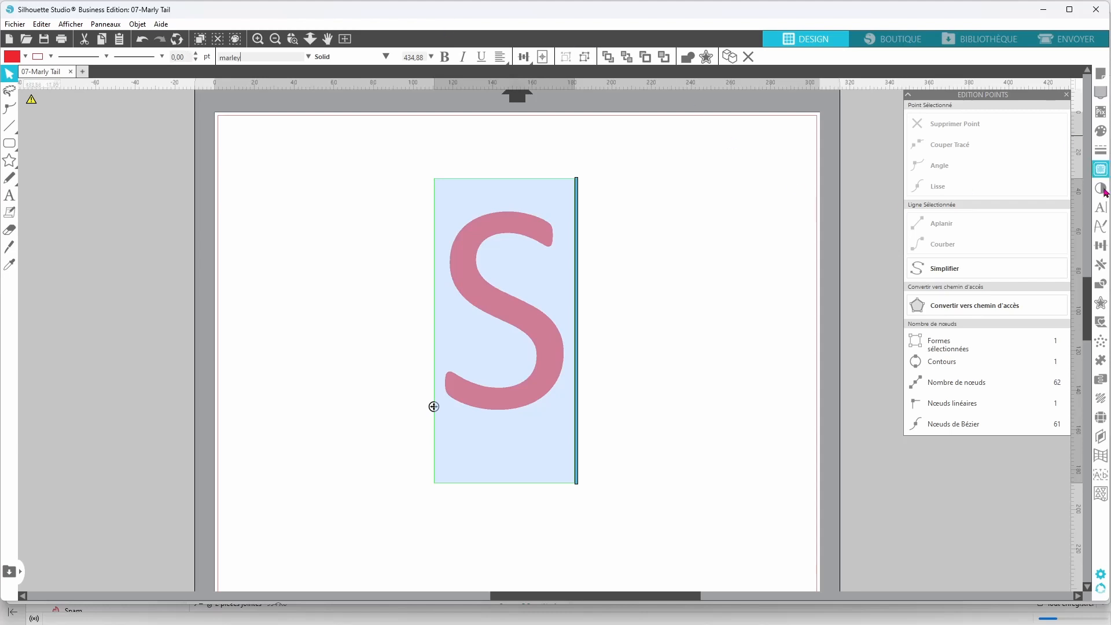
left_click(1101, 207)
left_click(940, 139)
type("marle")
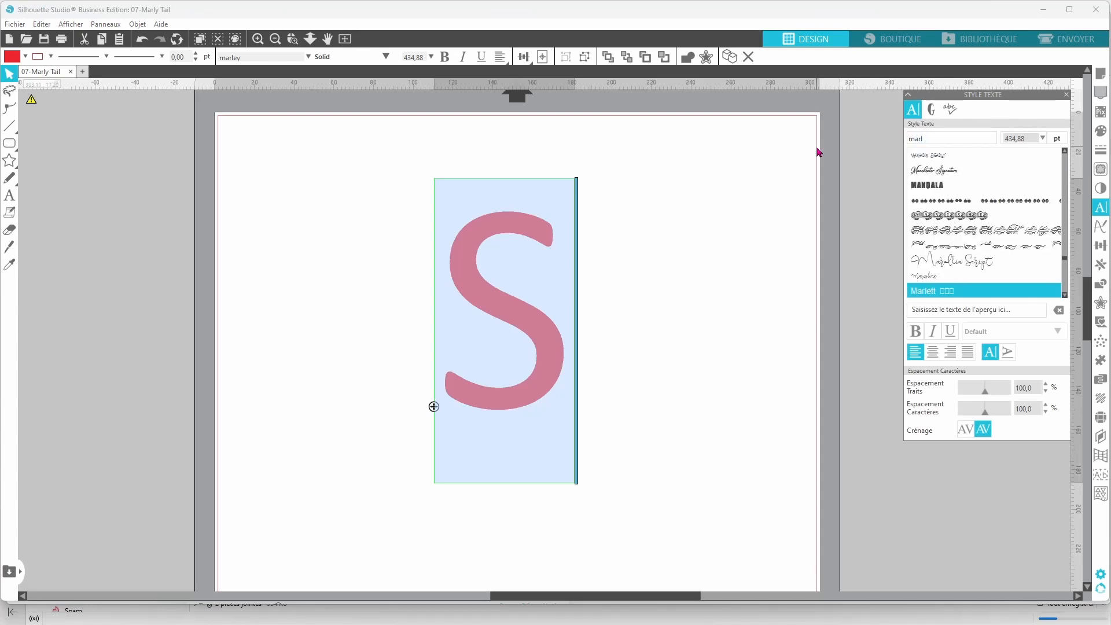
scroll(956, 282, "down", 2)
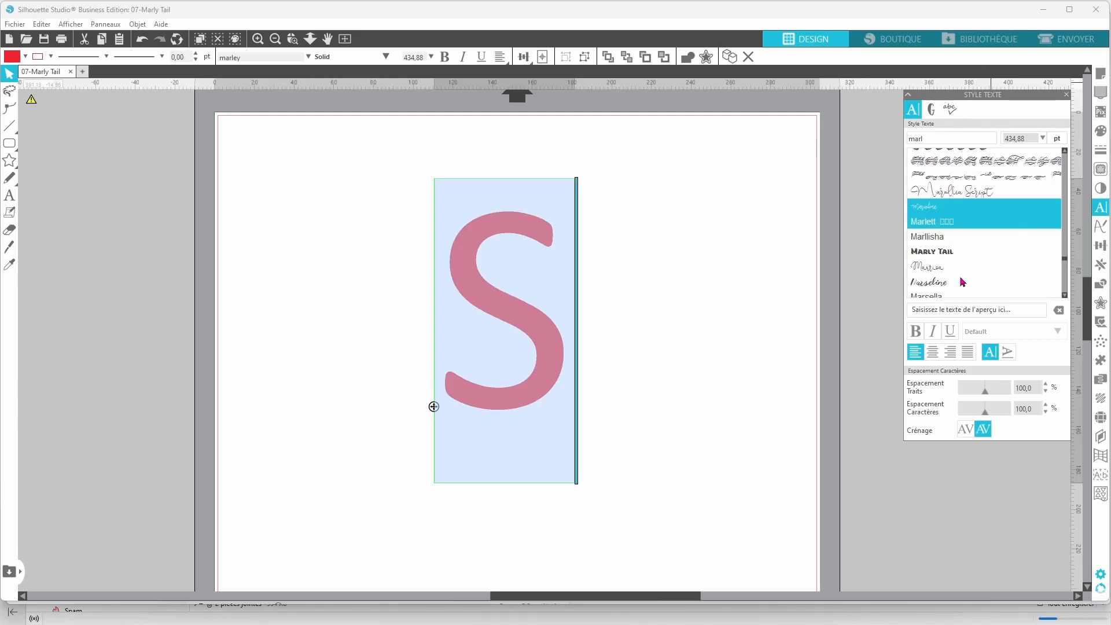
left_click(966, 259)
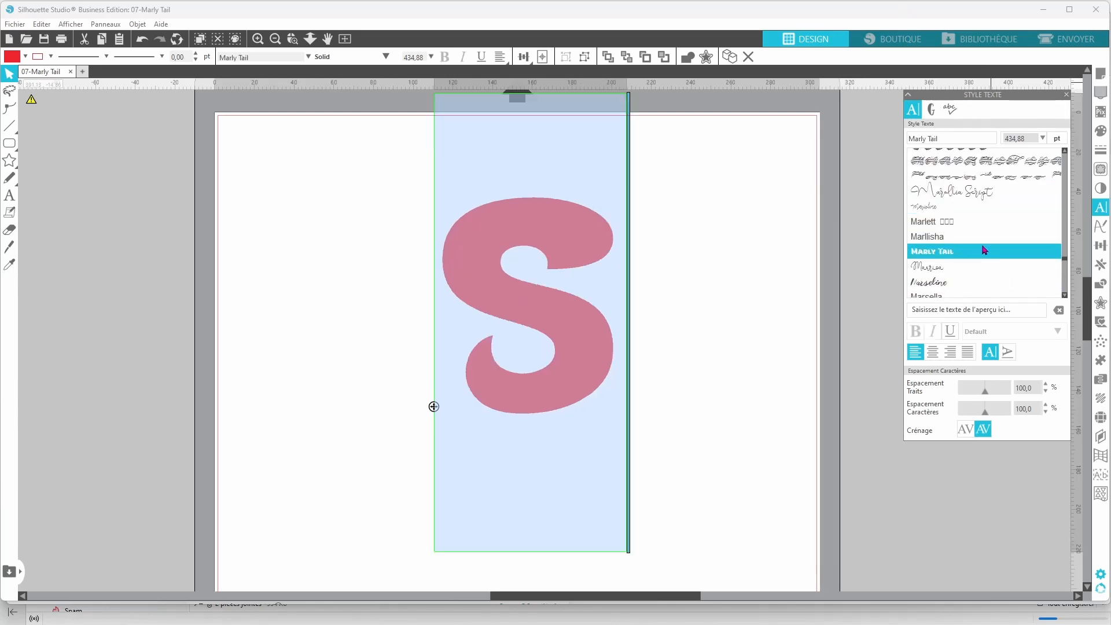
Move the S to the left part of the mat and give it a purple fill with a matching outline
left_click(671, 454)
left_click_drag(589, 409, 410, 383)
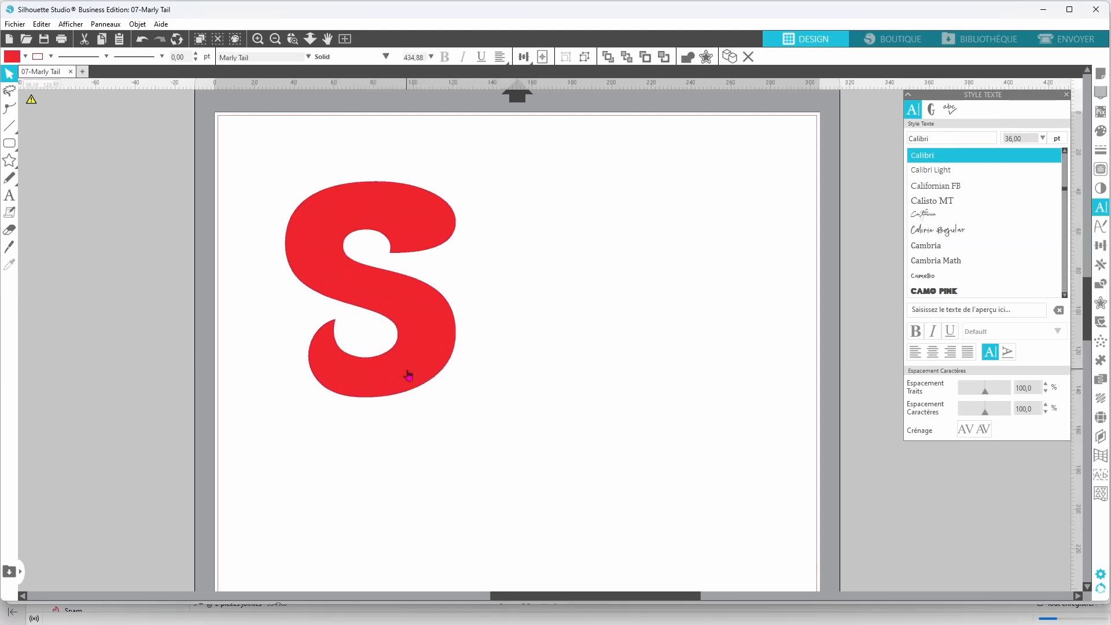
left_click(25, 56)
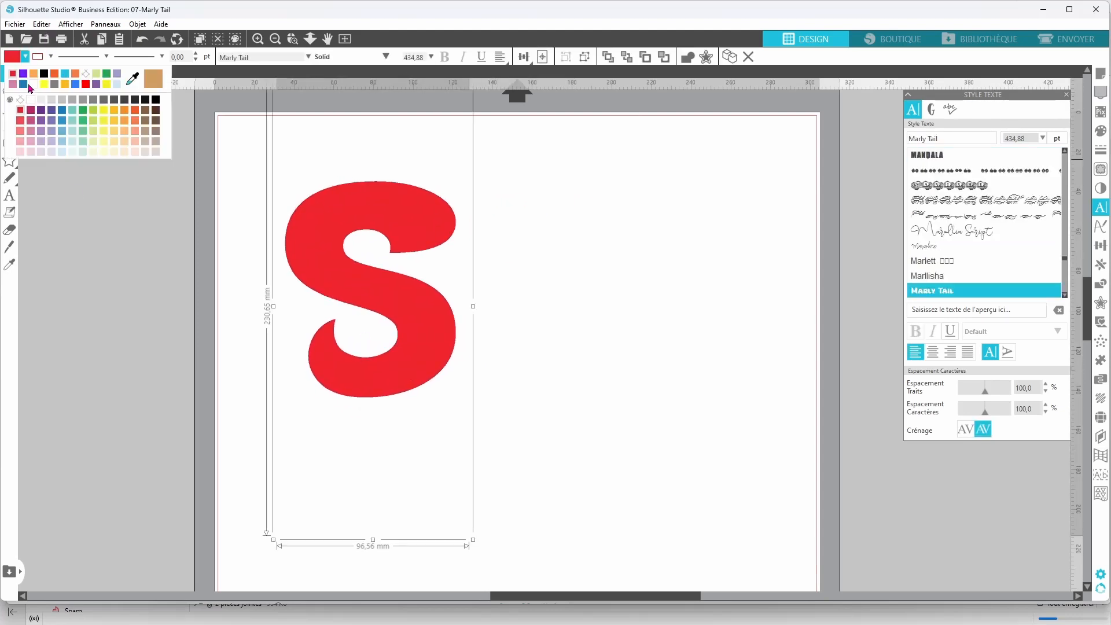
left_click(24, 74)
left_click(51, 56)
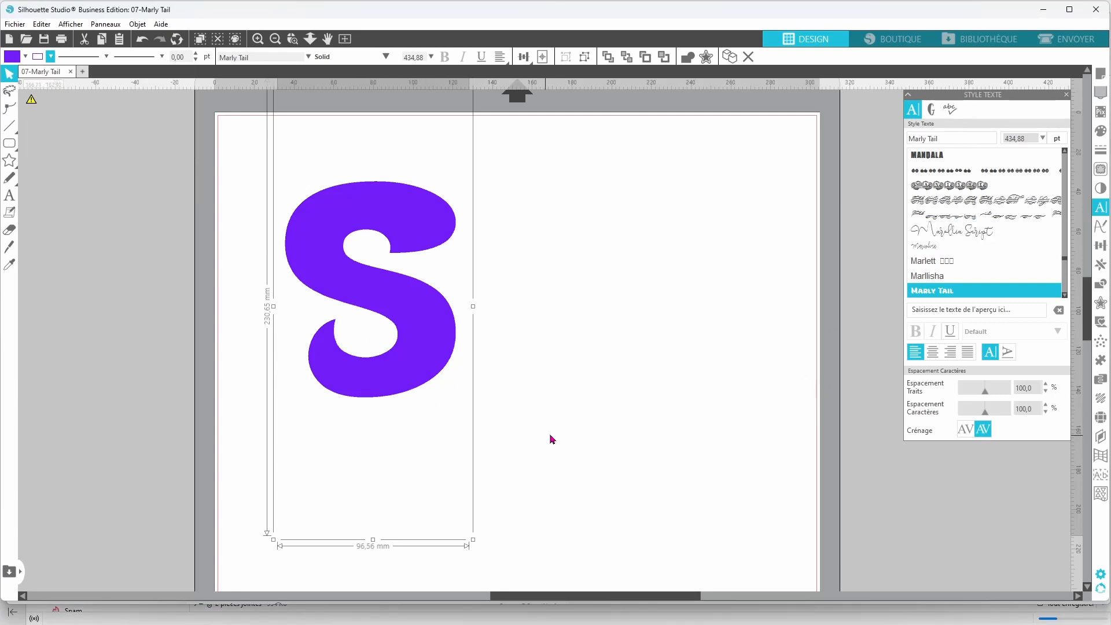
Duplicate the purple S and replace the copy's letter with the Marly Tail S glyph that has a mermaid tail
key("ctrl+d")
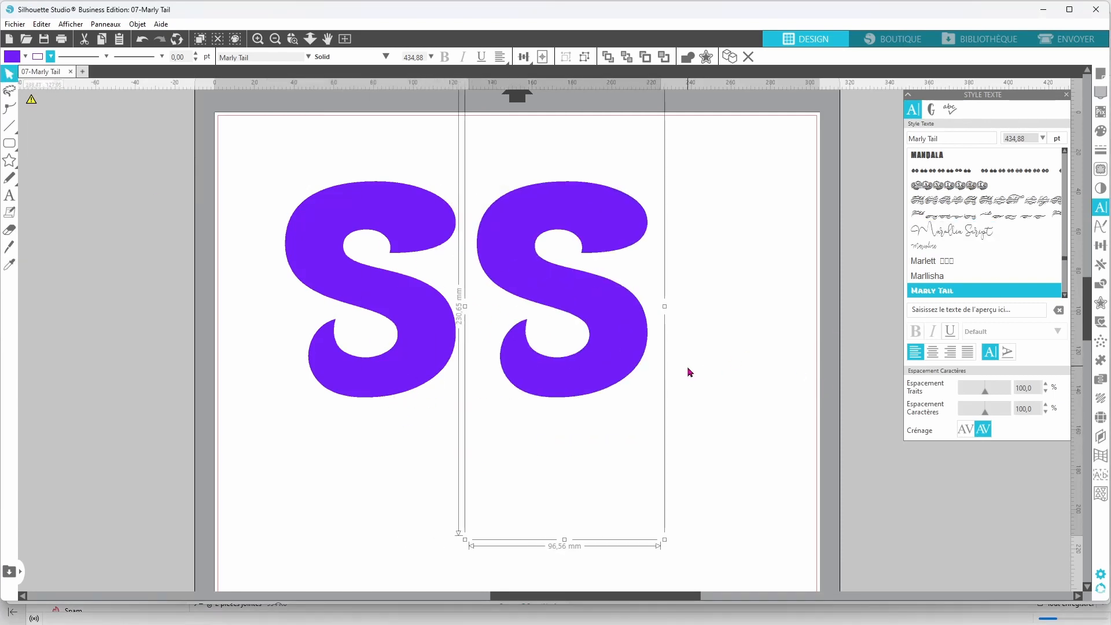
double_click(598, 377)
key("ctrl+a")
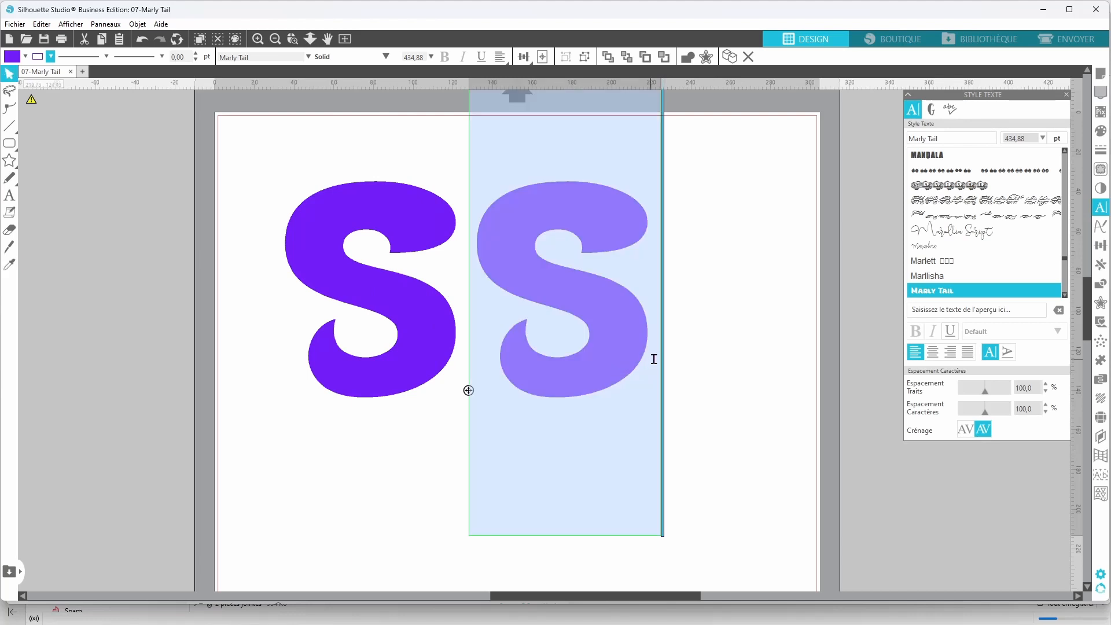
left_click(932, 109)
scroll(1039, 249, "down", 5)
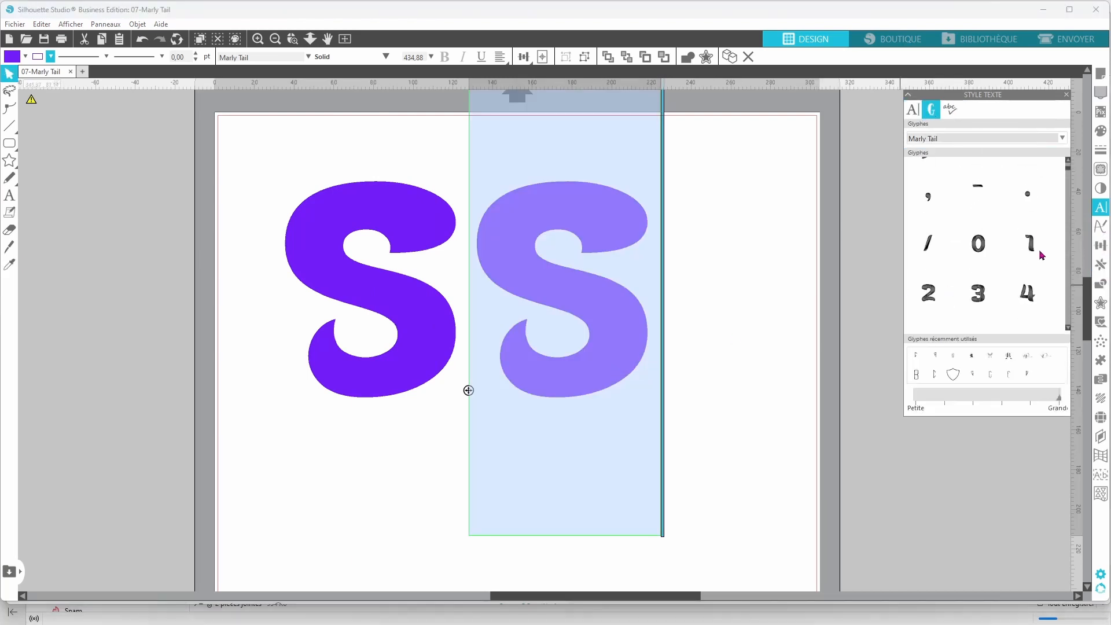
scroll(1039, 250, "down", 8)
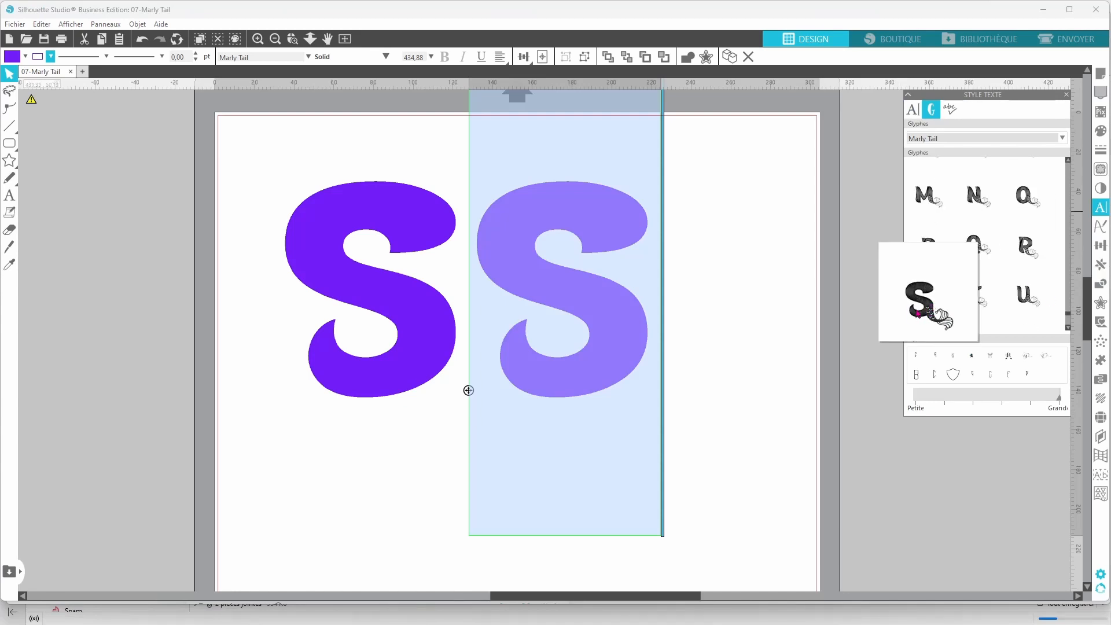
left_click(919, 313)
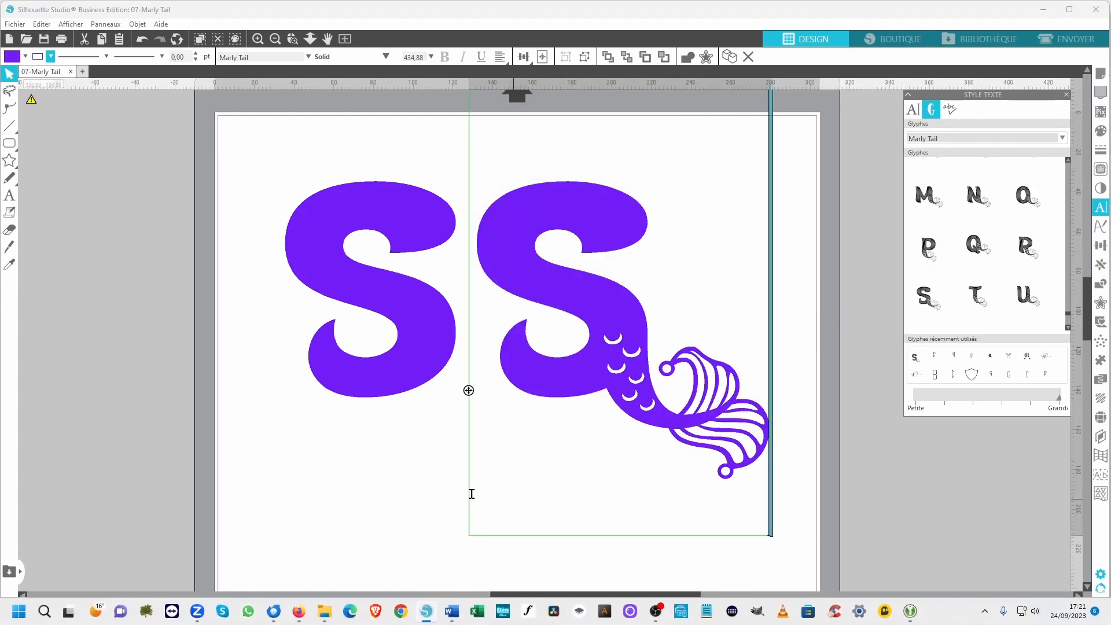
left_click(391, 499)
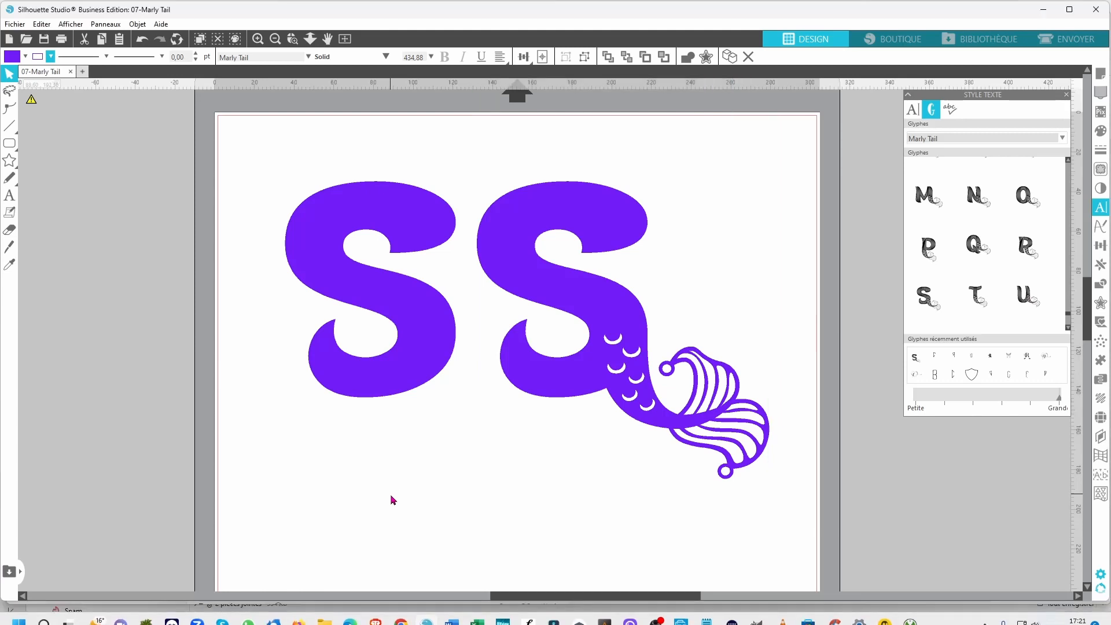
Convert the mermaid-tail S to a compound path and simplify its points
right_click(617, 400)
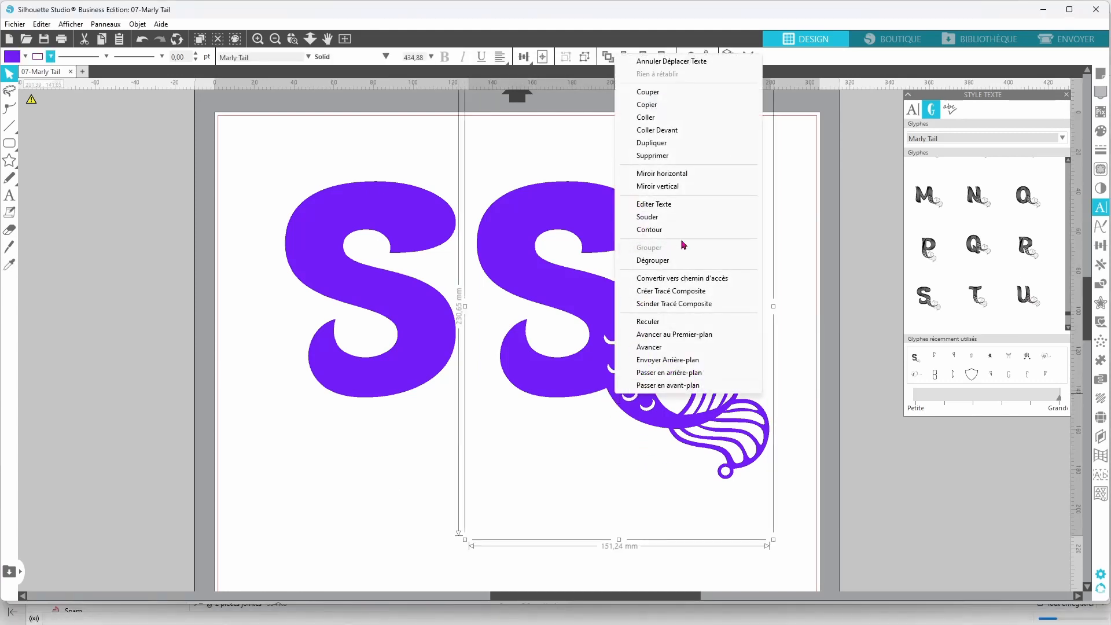
left_click(699, 297)
right_click(650, 356)
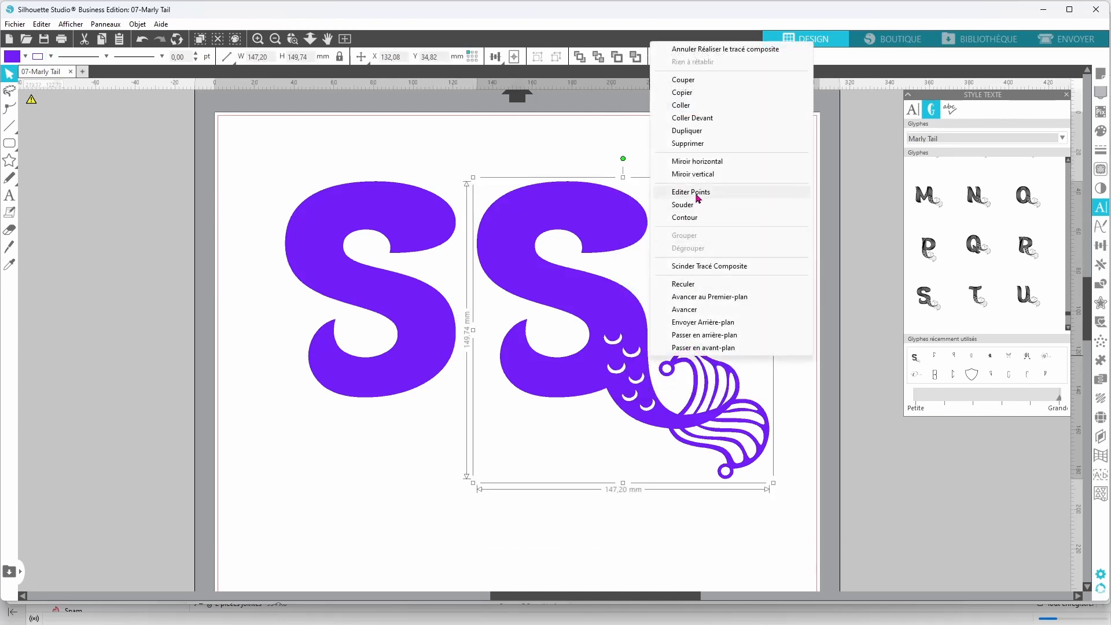
left_click(691, 193)
left_click(941, 279)
left_click(728, 539)
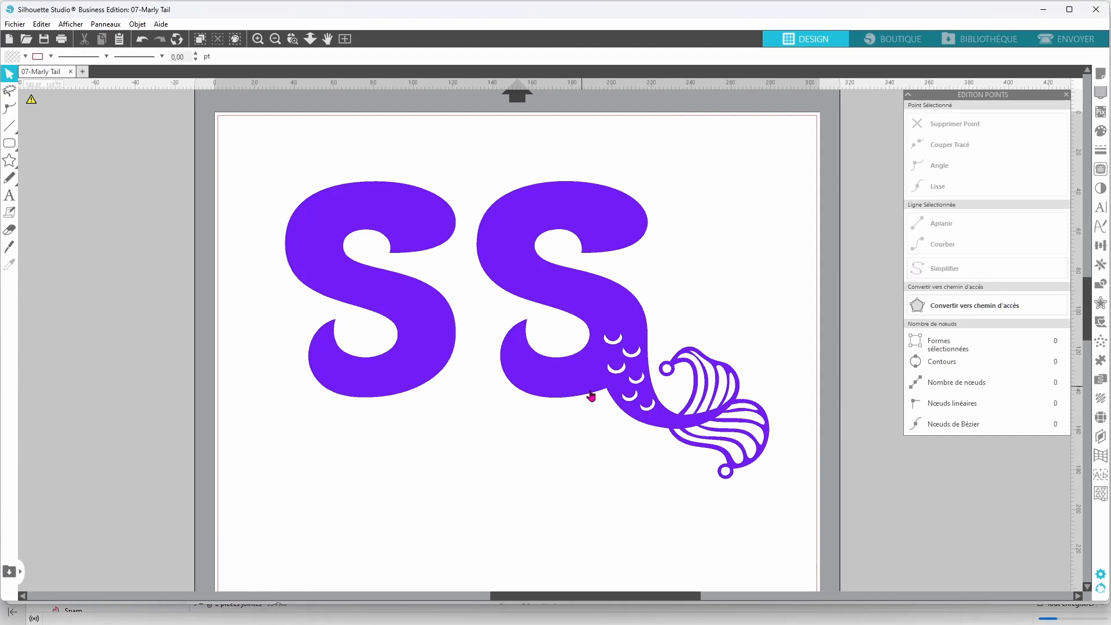
Duplicate the mermaid-tail S and move the copy to the left edge of the mat
left_click(577, 393)
key("ctrl+d")
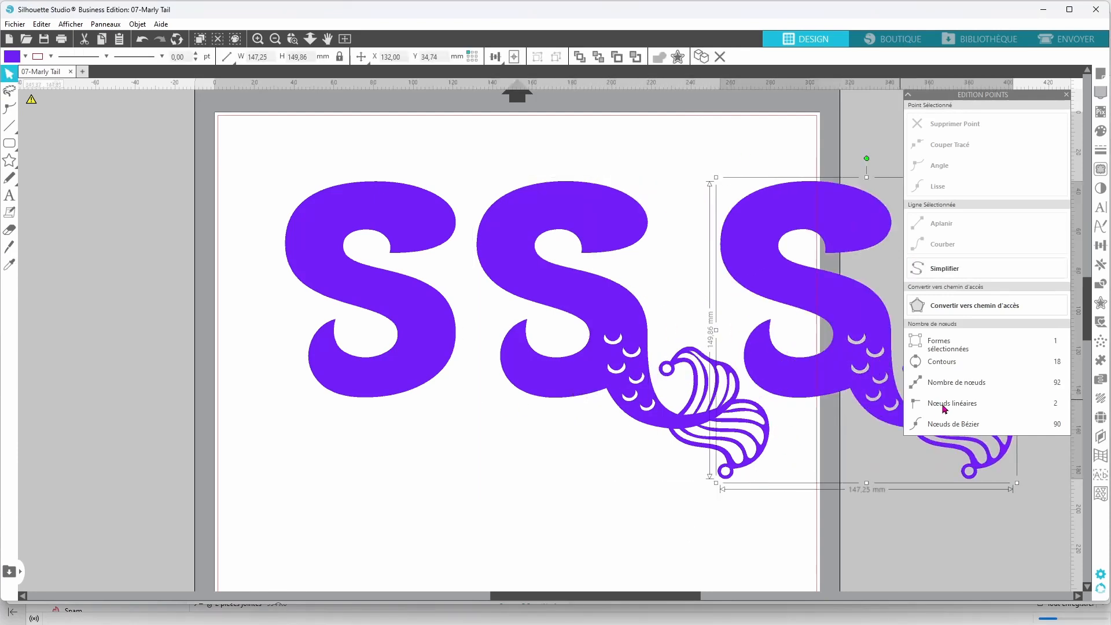
left_click_drag(882, 298, 157, 384)
Release the copy's compound path and delete the inner scale and fin shapes, keeping the solid outer silhouette
right_click(190, 387)
left_click(220, 302)
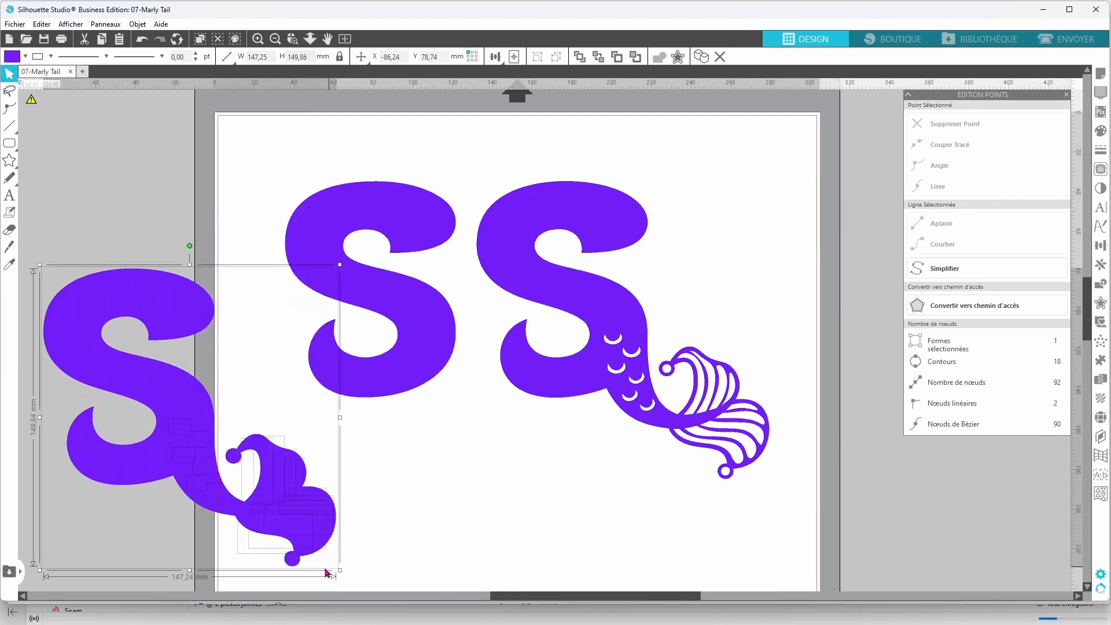
left_click(185, 385, "shift")
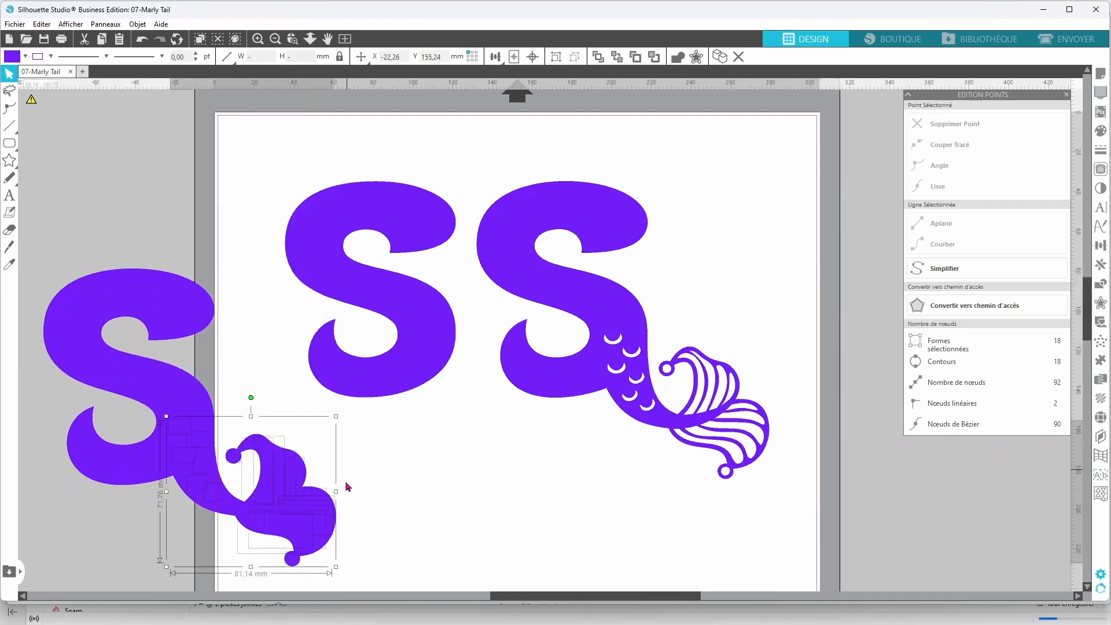
key("Delete")
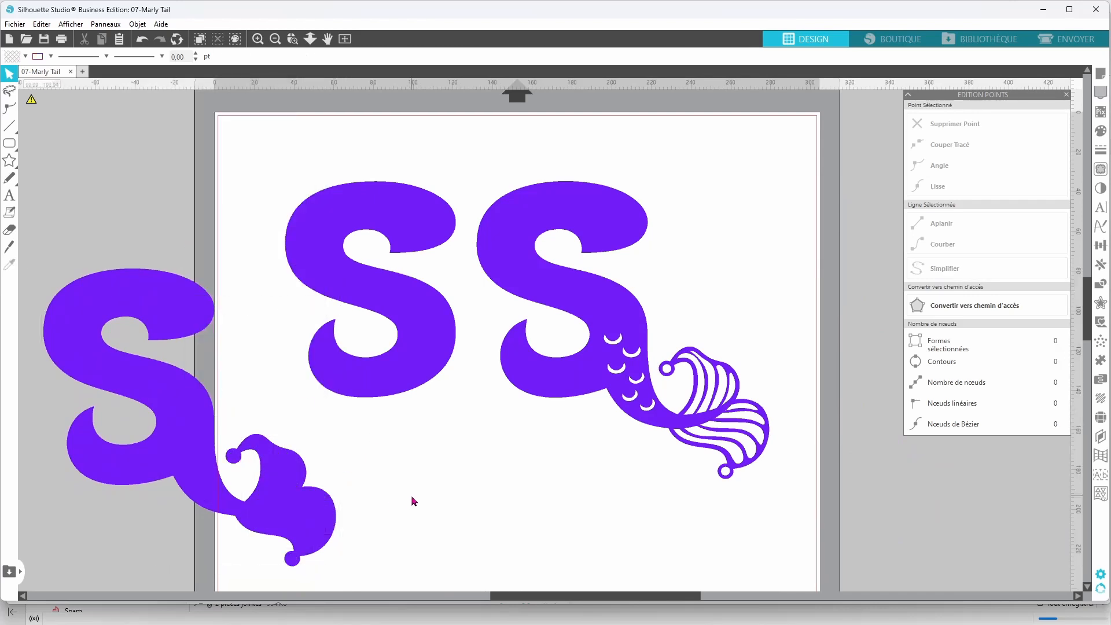
Give the solid tail S silhouette a very pale blue-green fill and a matching outline
left_click(116, 374)
left_click(26, 57)
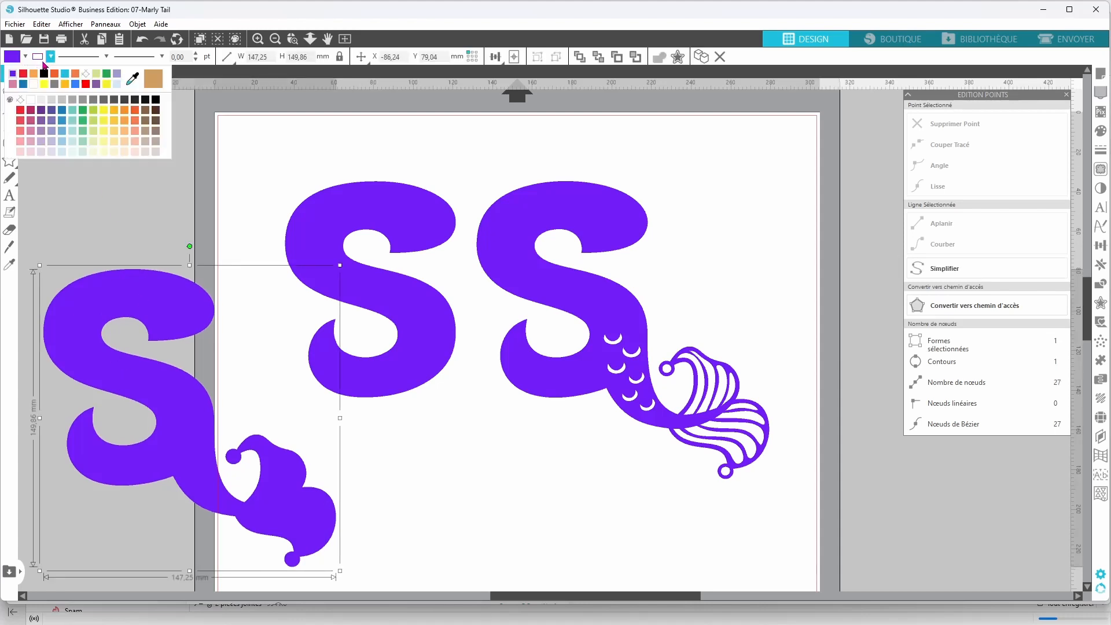
left_click(74, 153)
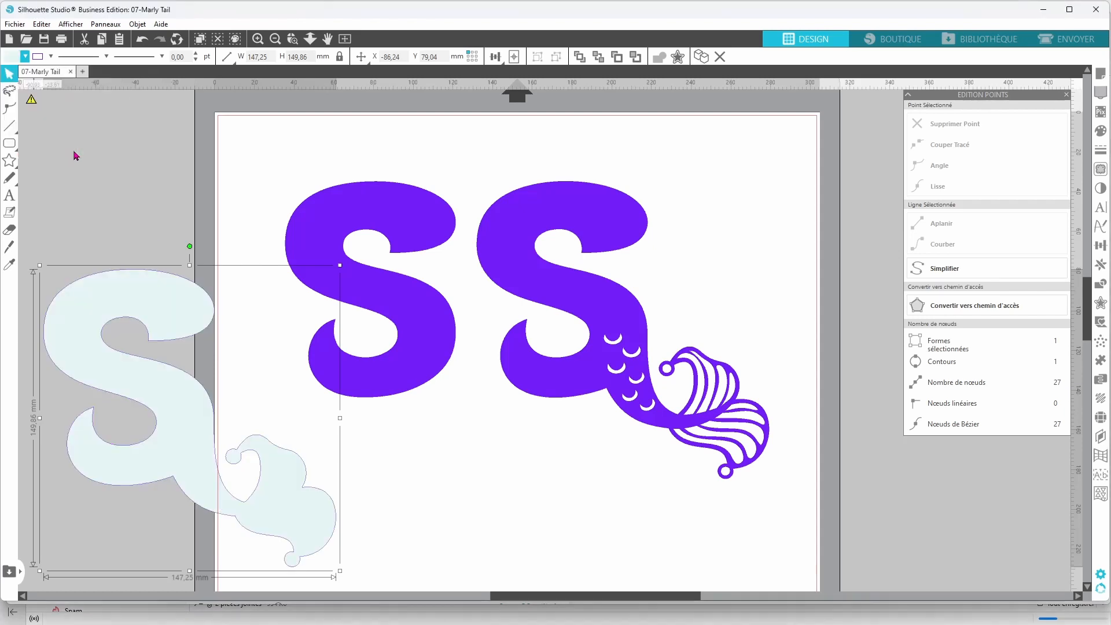
left_click(51, 56)
left_click(40, 76)
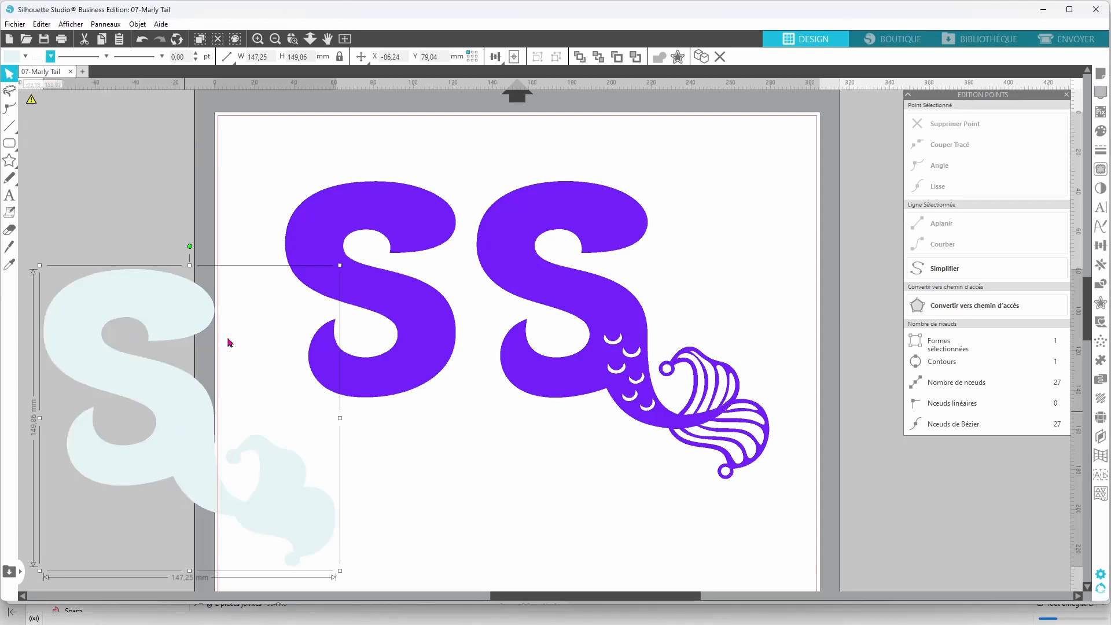
Place the pale silhouette behind the purple mermaid-tail S and align the centers of the two shapes
left_click_drag(156, 449, 608, 356)
left_click_drag(673, 530, 653, 367)
left_click(532, 57)
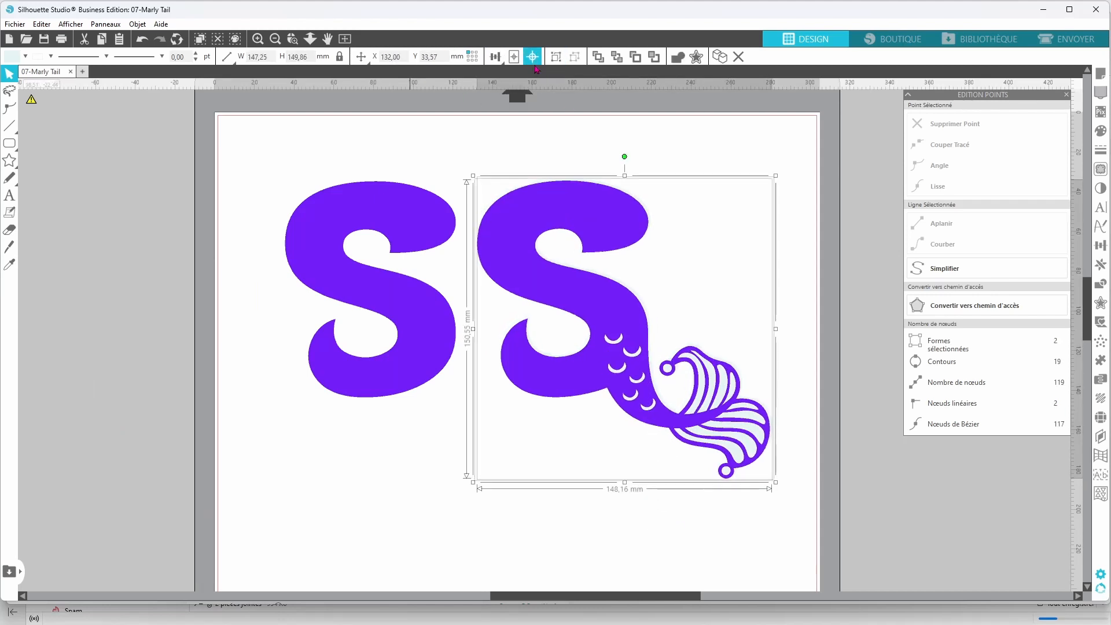
right_click(387, 468)
left_click(450, 331)
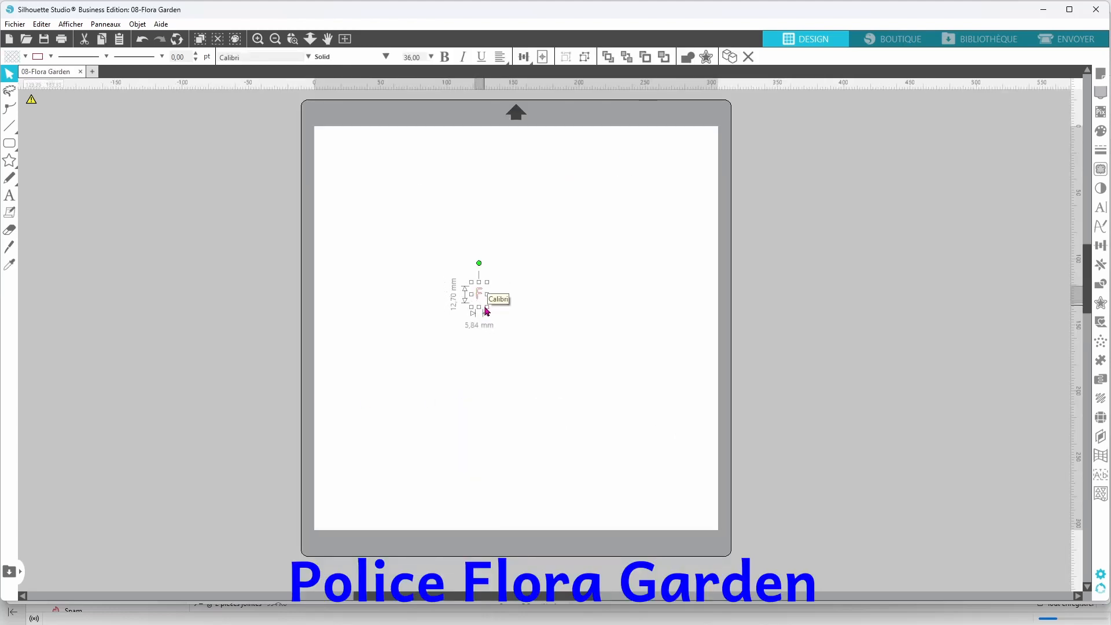
Enlarge the letter F to about 88 by 192 mm and change its font to Flora Garden
left_click(486, 311)
left_click(481, 299)
left_click_drag(487, 308, 687, 502)
left_click_drag(562, 412, 538, 324)
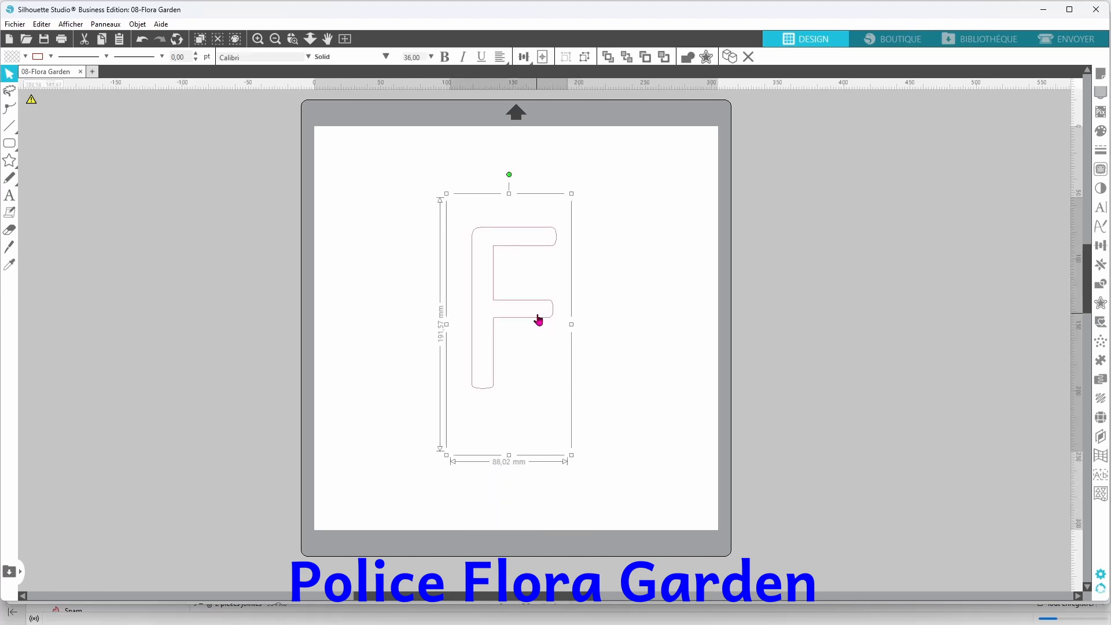
double_click(539, 320)
key("ctrl+a")
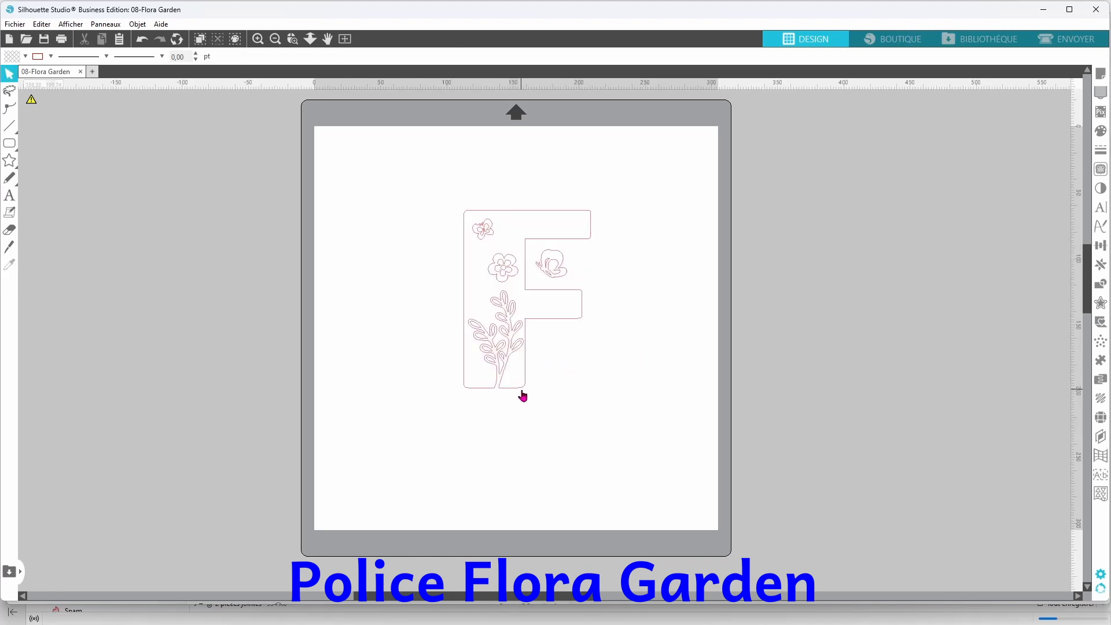
Duplicate the floral F to its left and move the copy off the mat
left_click(524, 391)
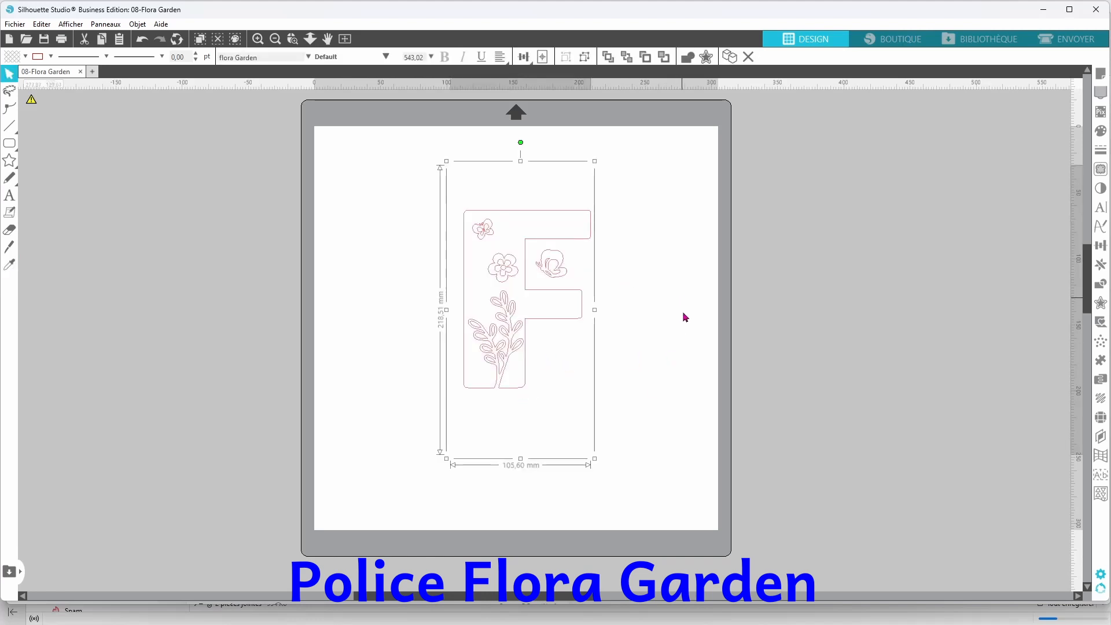
key("ctrl+Left")
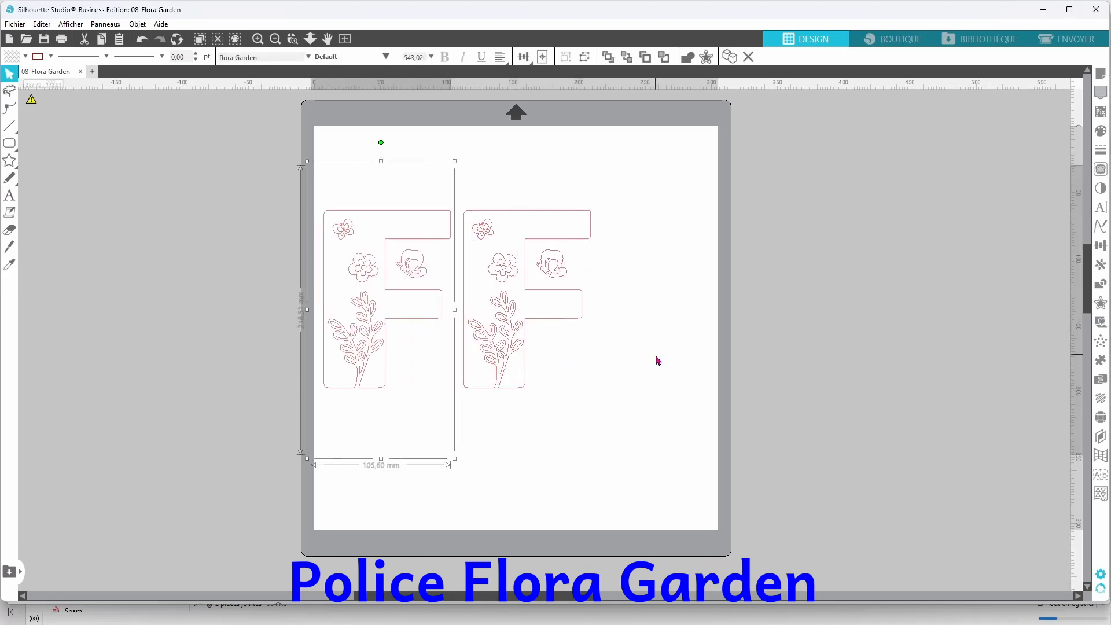
left_click_drag(410, 326, 199, 325)
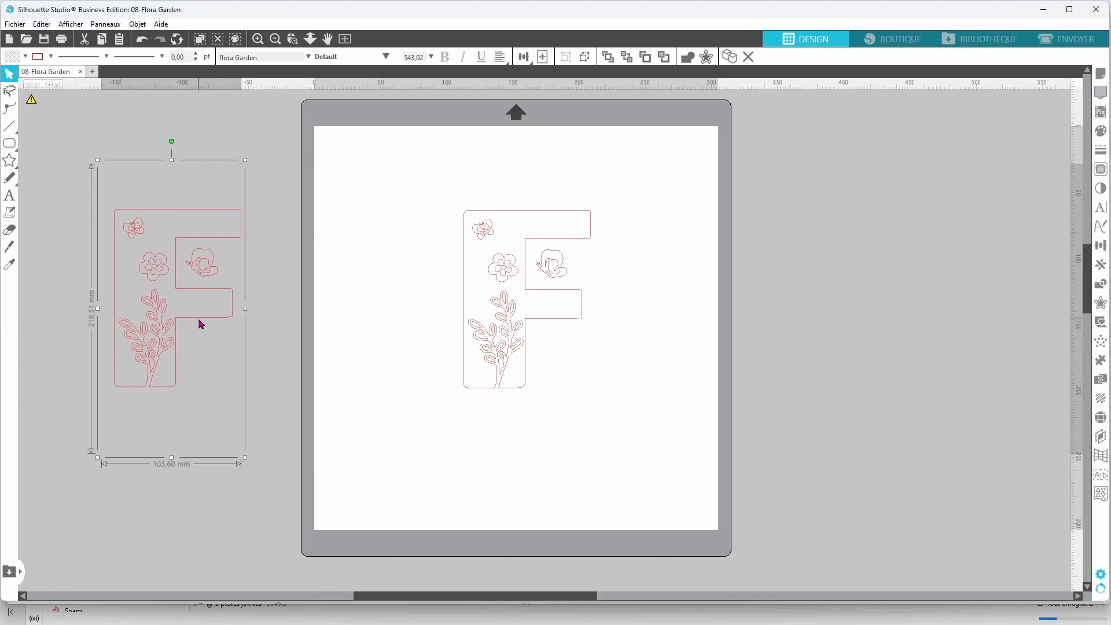
Convert the floral F on the mat to a compound path and fill it with green
left_click(516, 393)
right_click(516, 392)
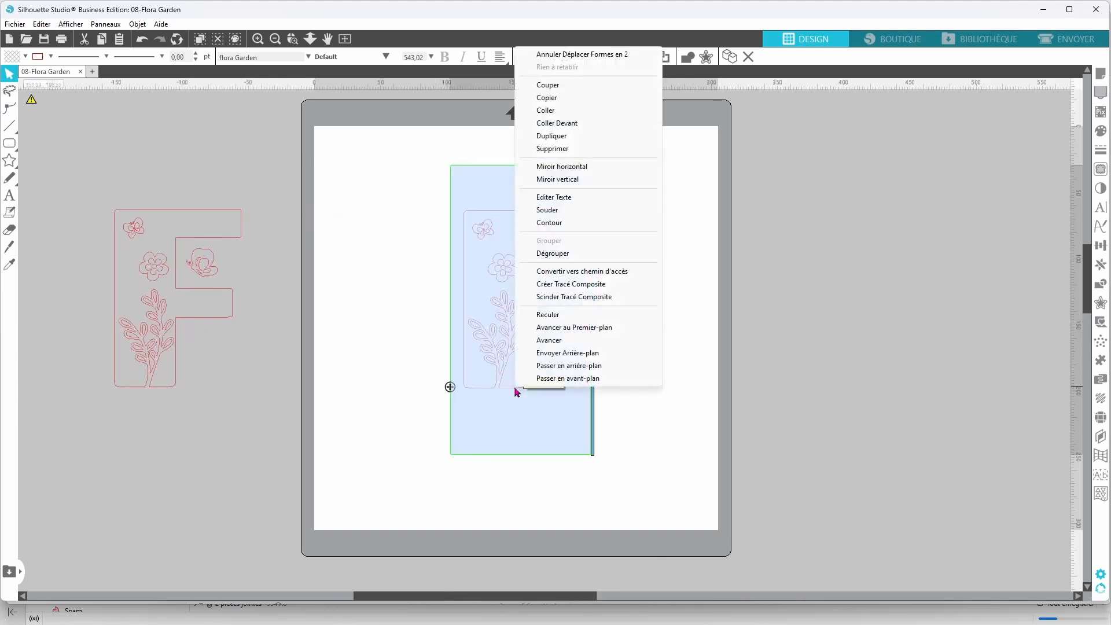
left_click(587, 285)
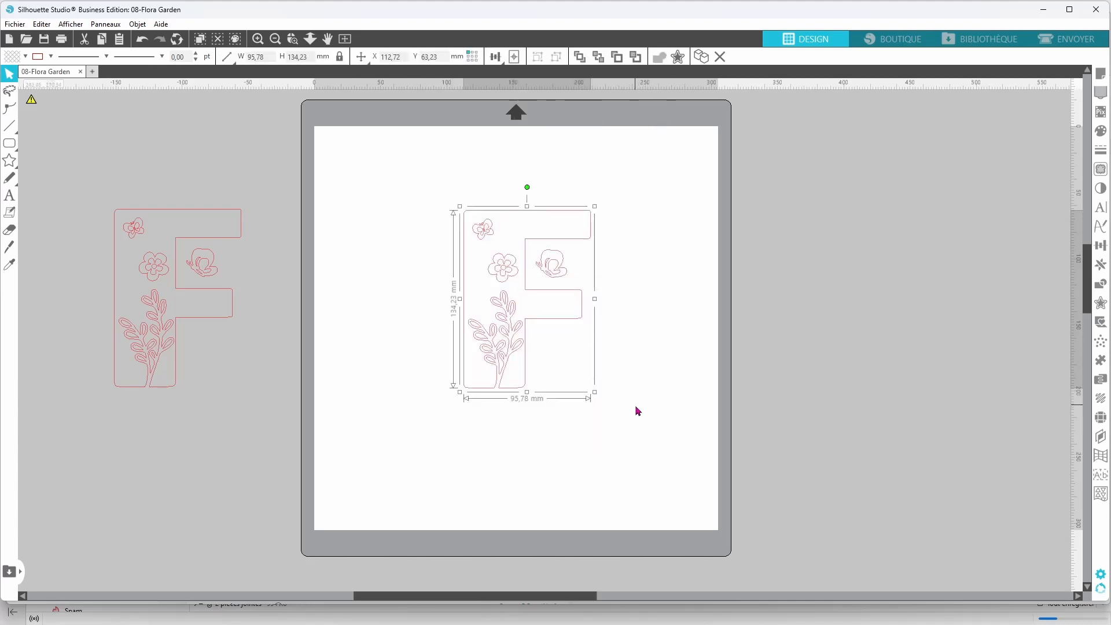
left_click(24, 56)
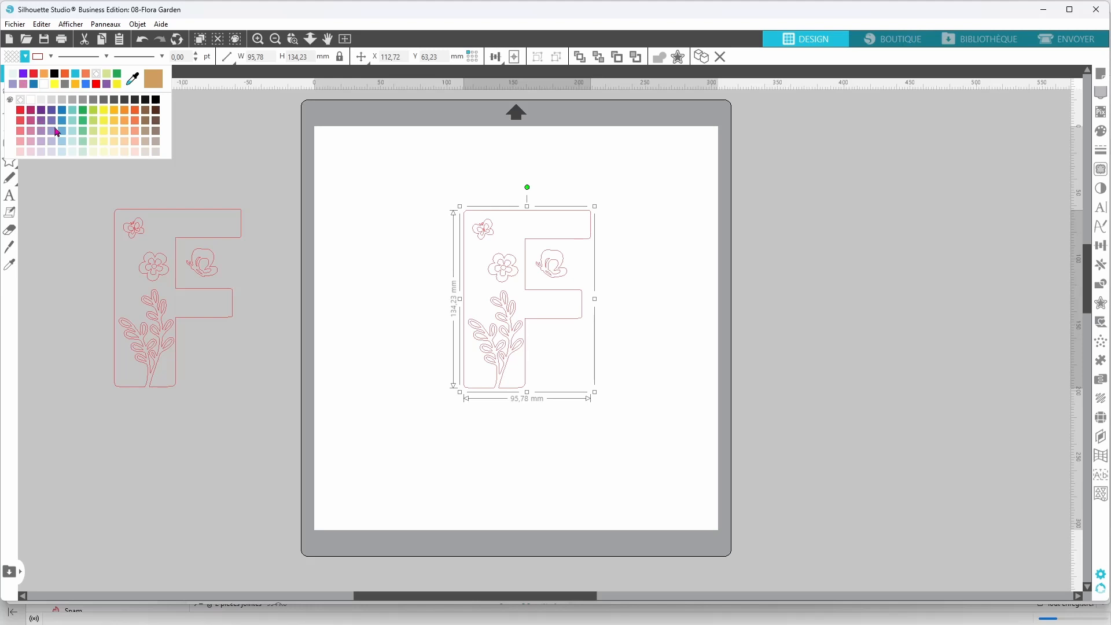
left_click(82, 113)
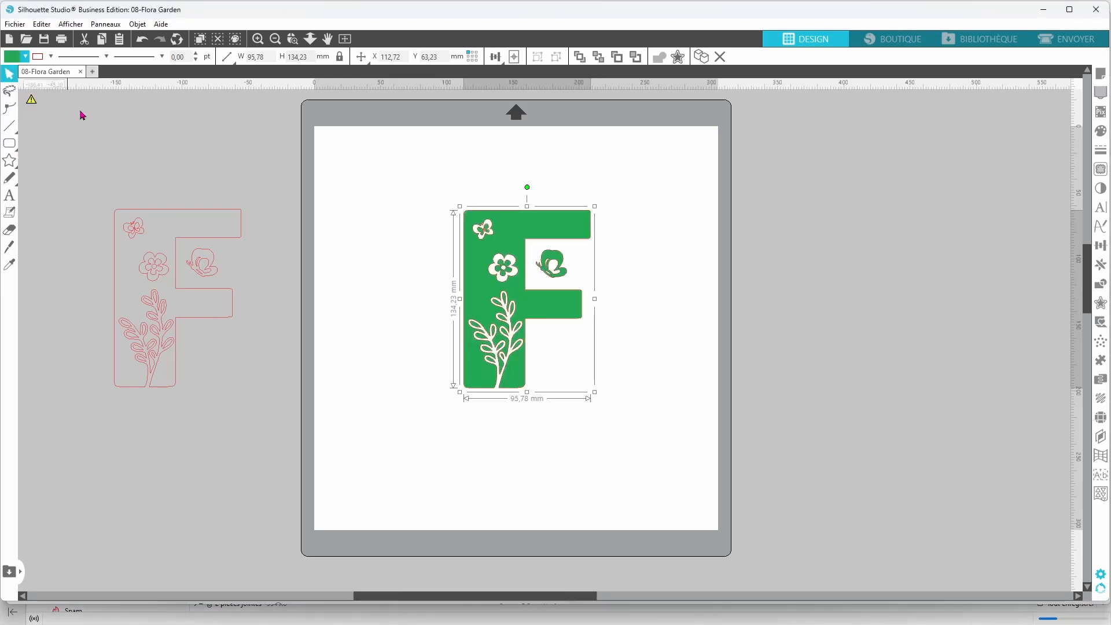
Set the outline of the floral F on the mat to the same green as its fill
left_click(40, 59)
left_click(38, 77)
left_click(640, 372)
left_click(552, 314)
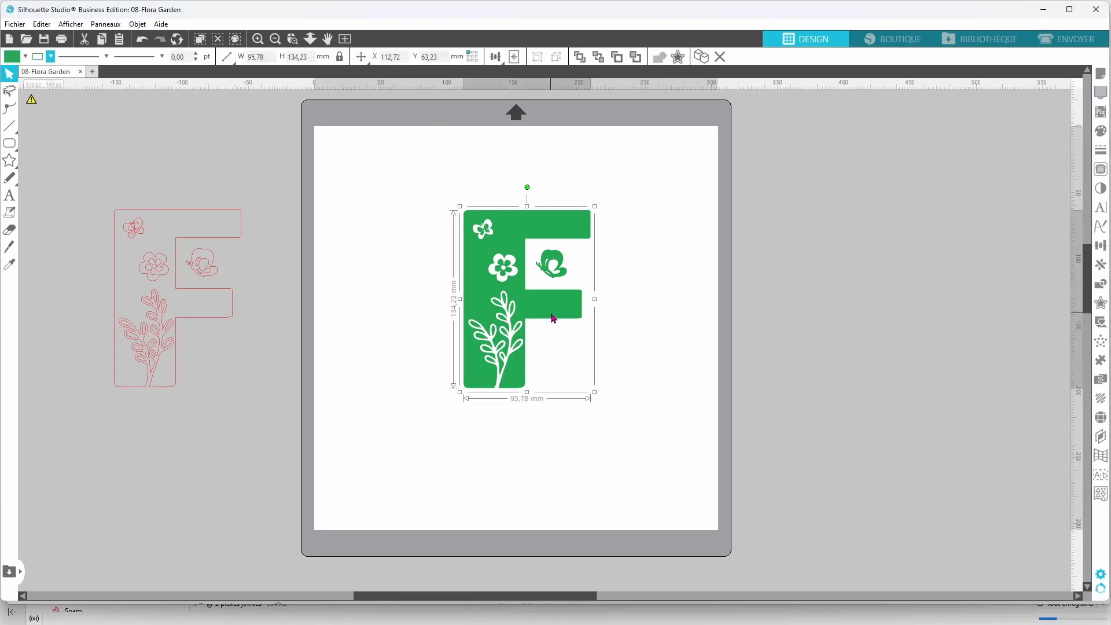
Place a pale green rounded rectangle about 107 by 145 mm behind the green floral F
left_click(10, 146)
left_click_drag(456, 201, 602, 401)
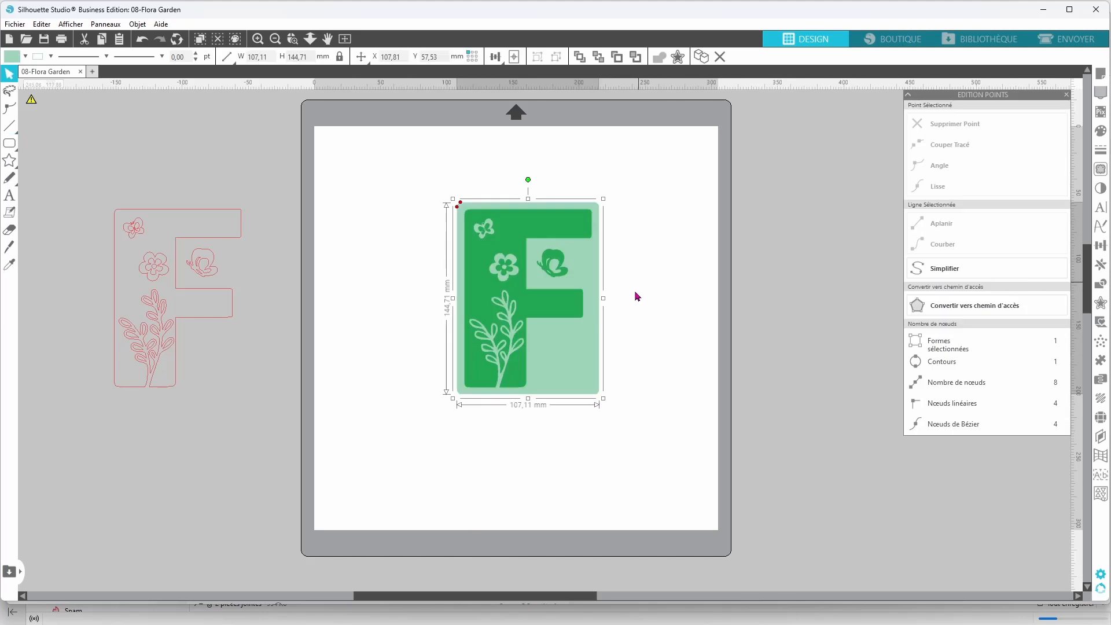
left_click(637, 368)
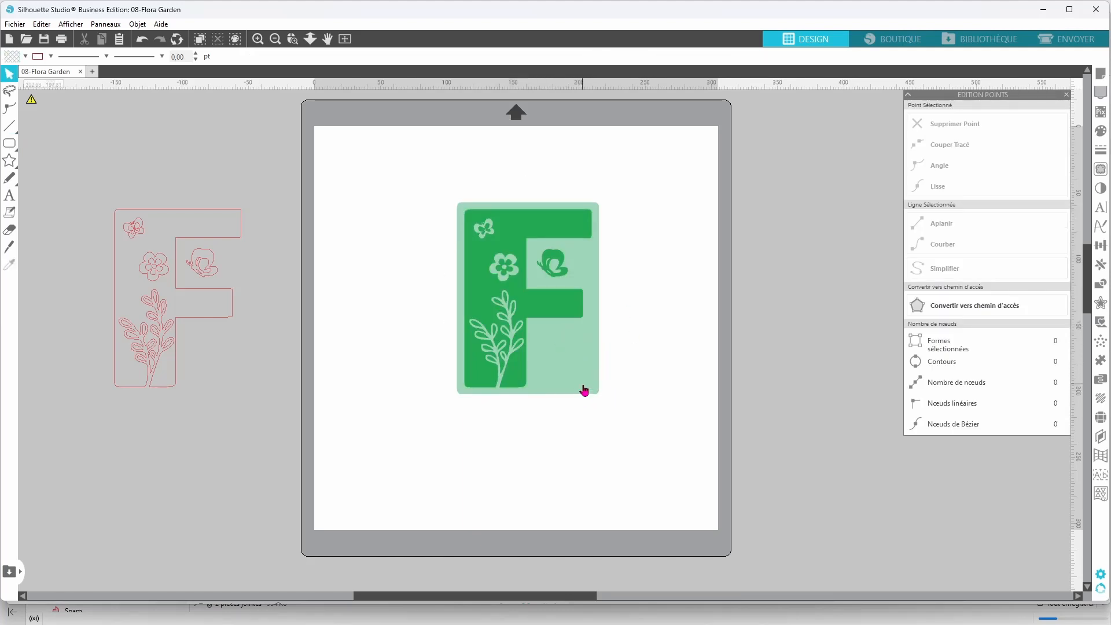
left_click(584, 391)
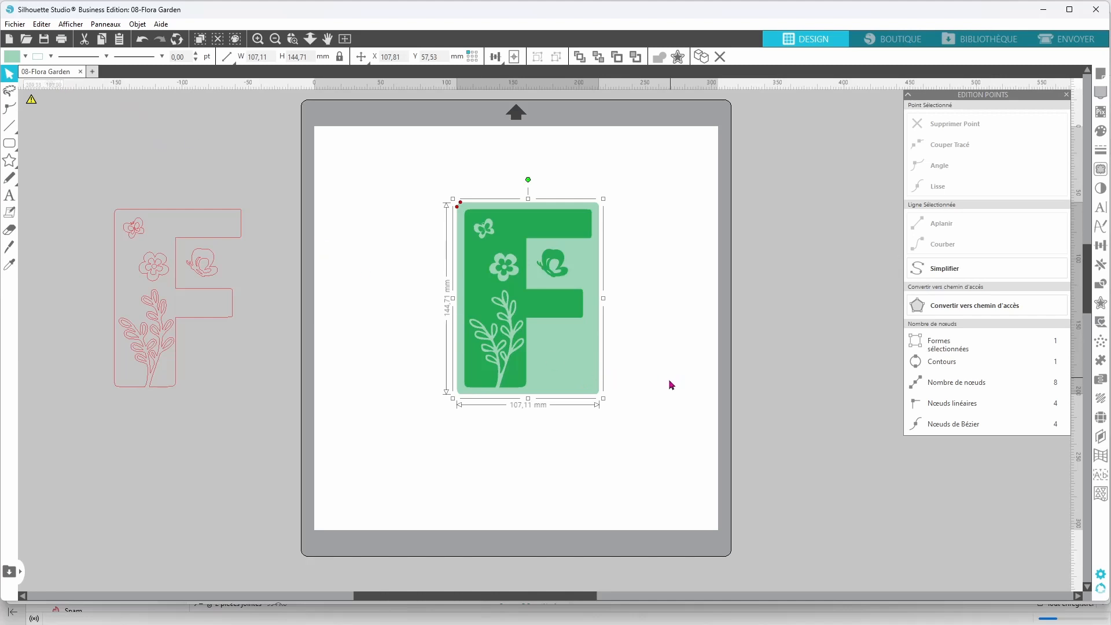
Group the green floral F with its rounded frame layers and move the group off the mat and back onto it
left_click(634, 417)
left_click_drag(634, 417, 457, 208)
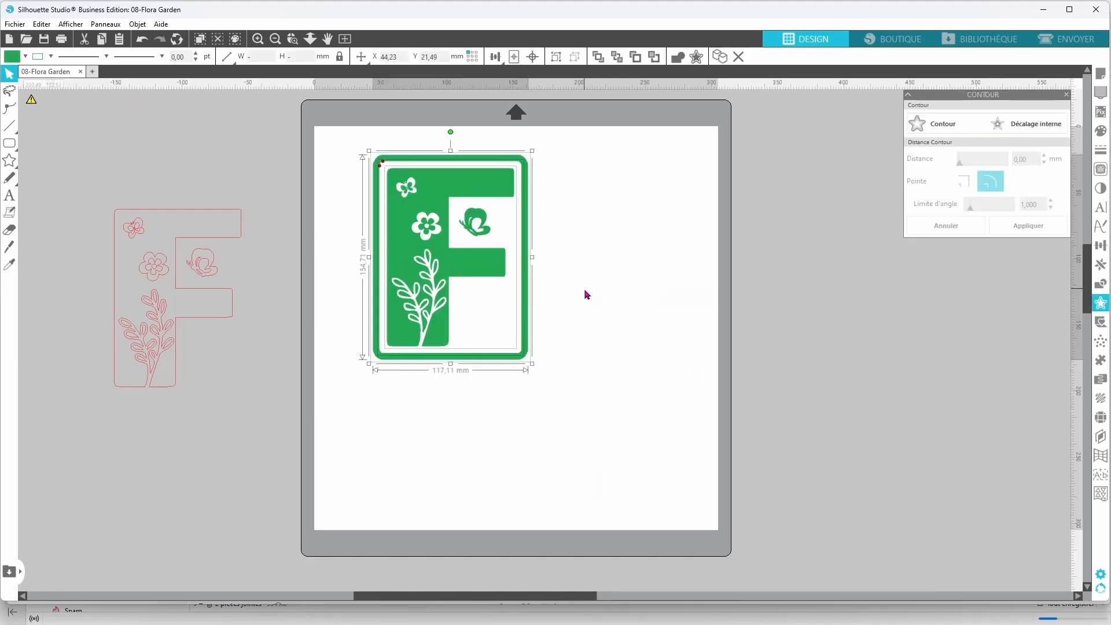
right_click(586, 286)
left_click(629, 480)
left_click_drag(463, 352, 869, 463)
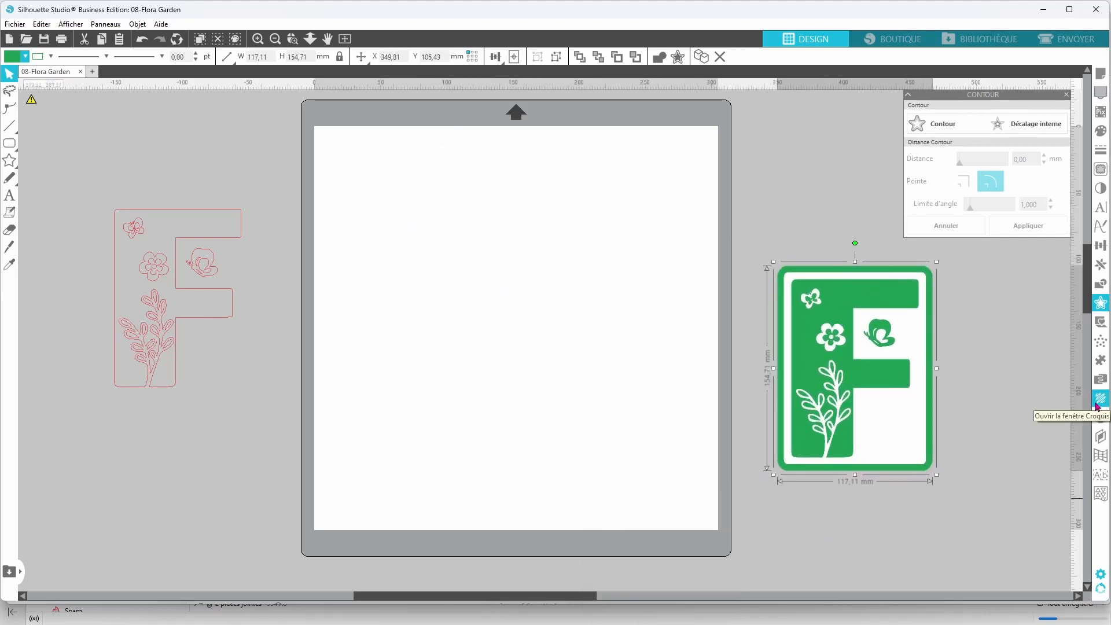
left_click_drag(799, 433, 489, 360)
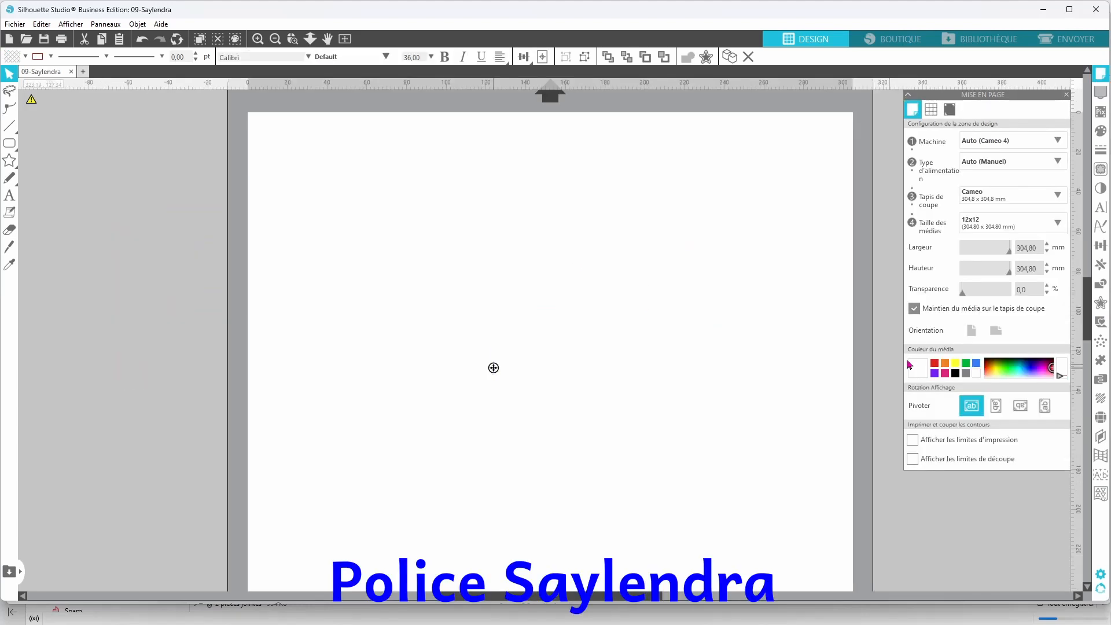
Add a letter T to the 09-Saylendra document and enlarge it to about 64 by 131 mm near the middle of the mat
left_click(493, 367)
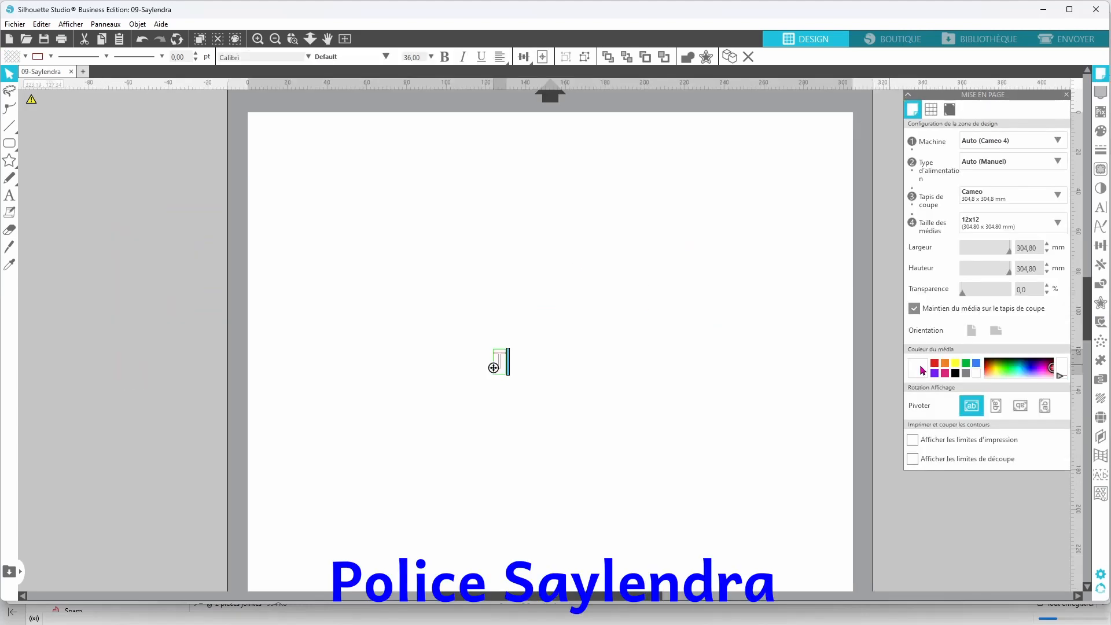
left_click(538, 423)
left_click(500, 367)
left_click_drag(510, 345, 820, 206)
left_click_drag(551, 309, 511, 415)
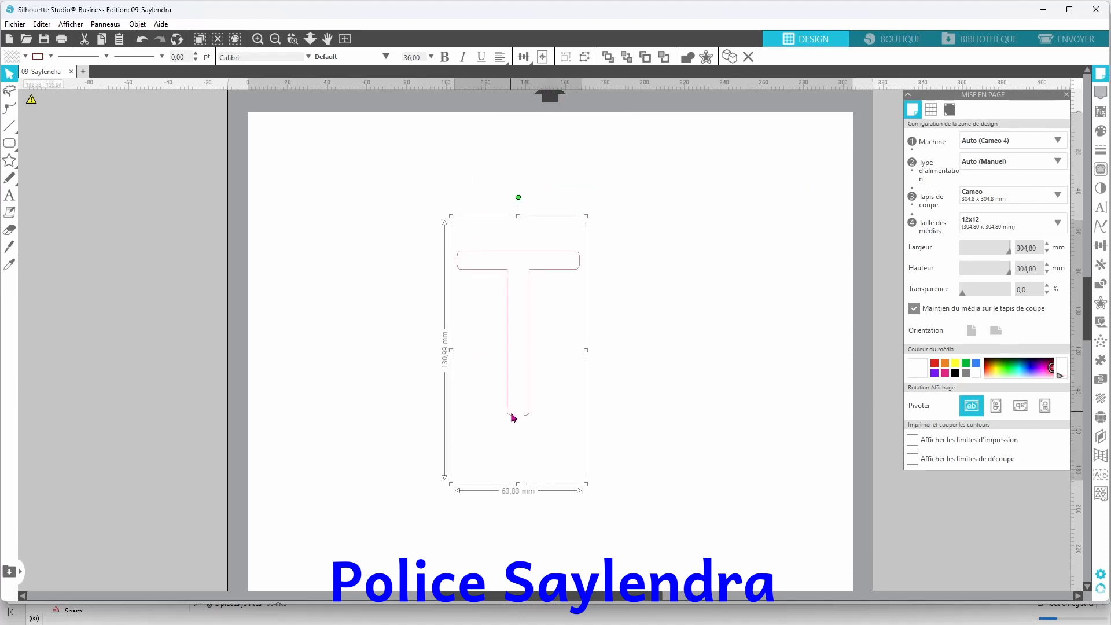
Change the font of the letter T to Saylendra Monogram
double_click(524, 418)
key("i")
key("ctrl+a")
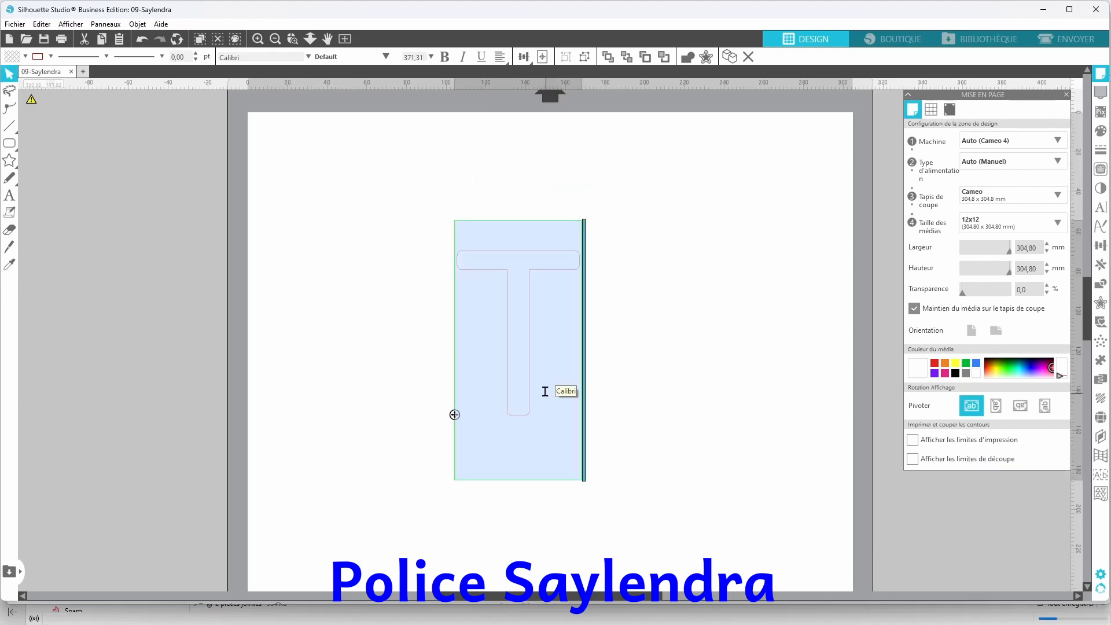
left_click(249, 56)
type("s")
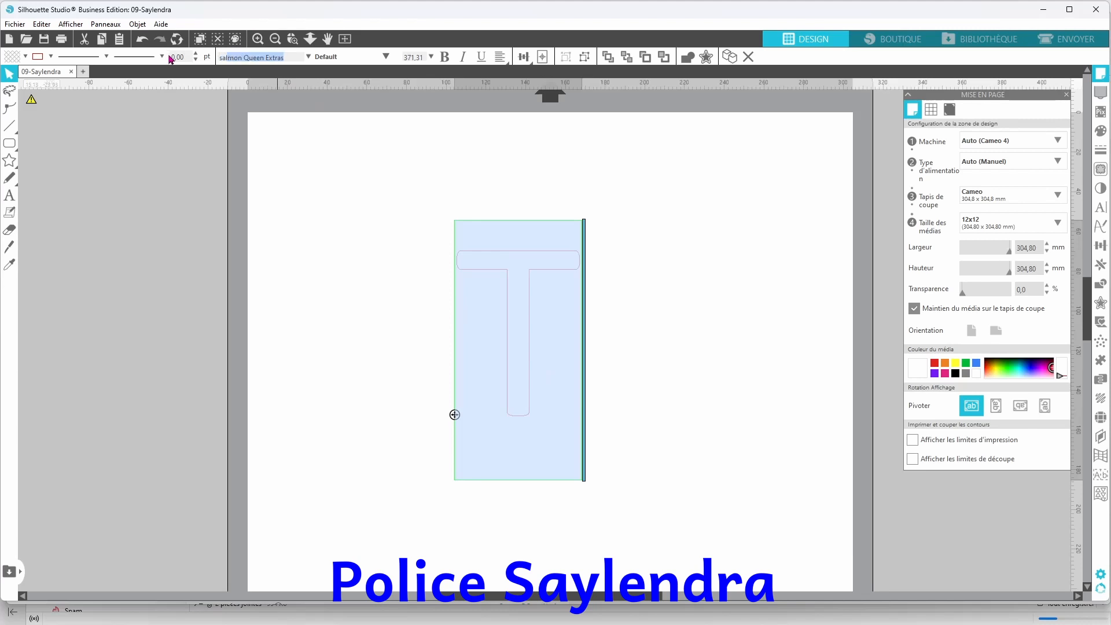
type("lend")
type("ay")
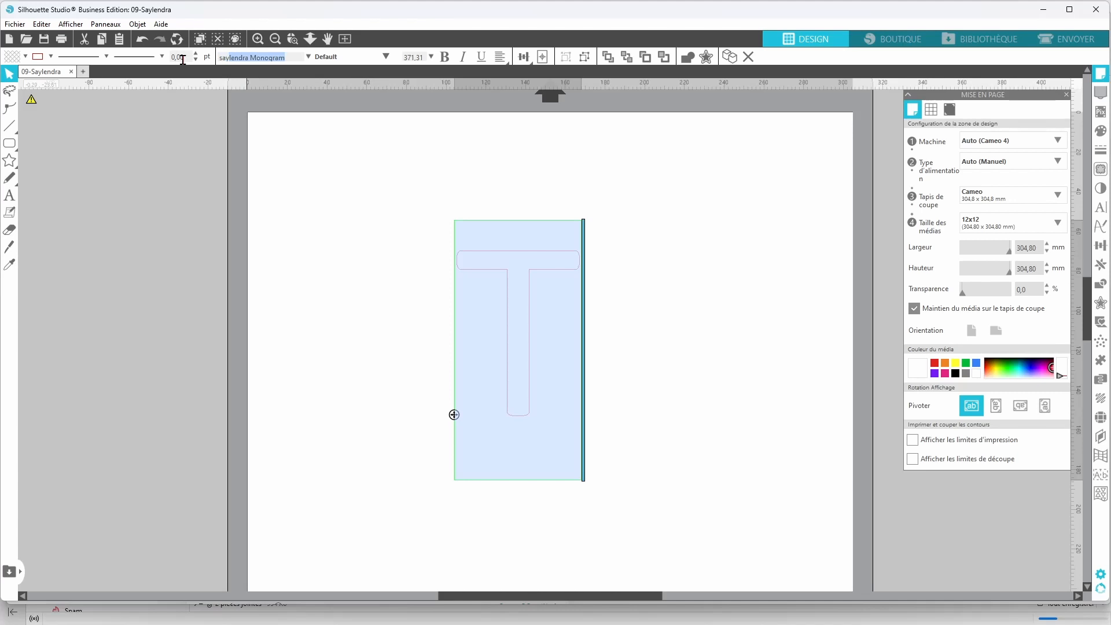
key("Return")
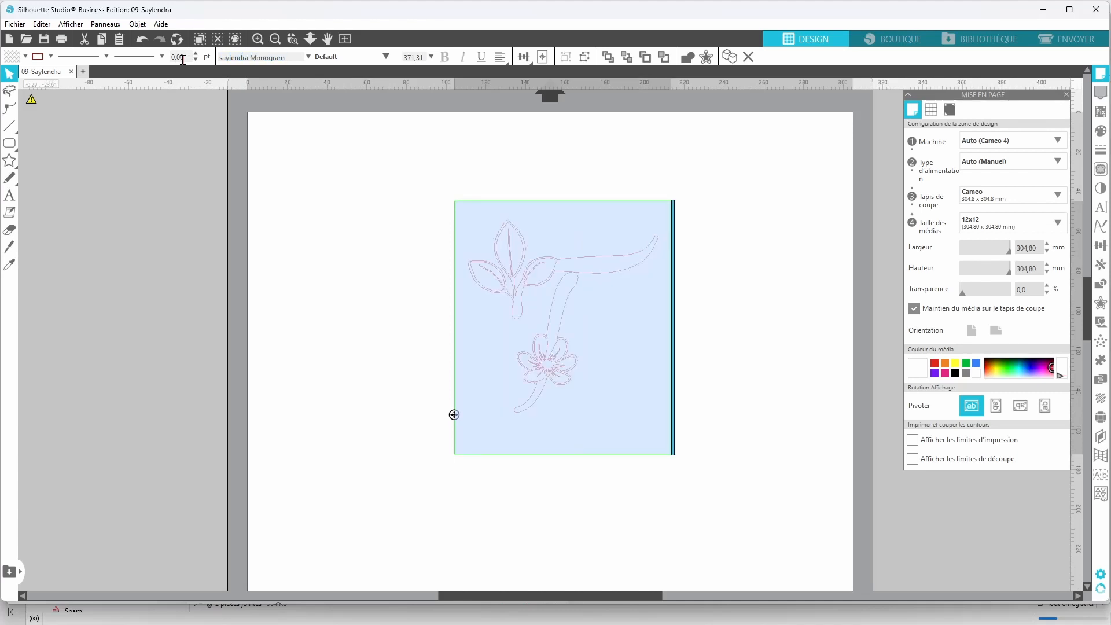
left_click(754, 450)
Duplicate the floral T to its left and move the copy off the mat
left_click_drag(559, 380, 495, 385)
key("ctrl+Left")
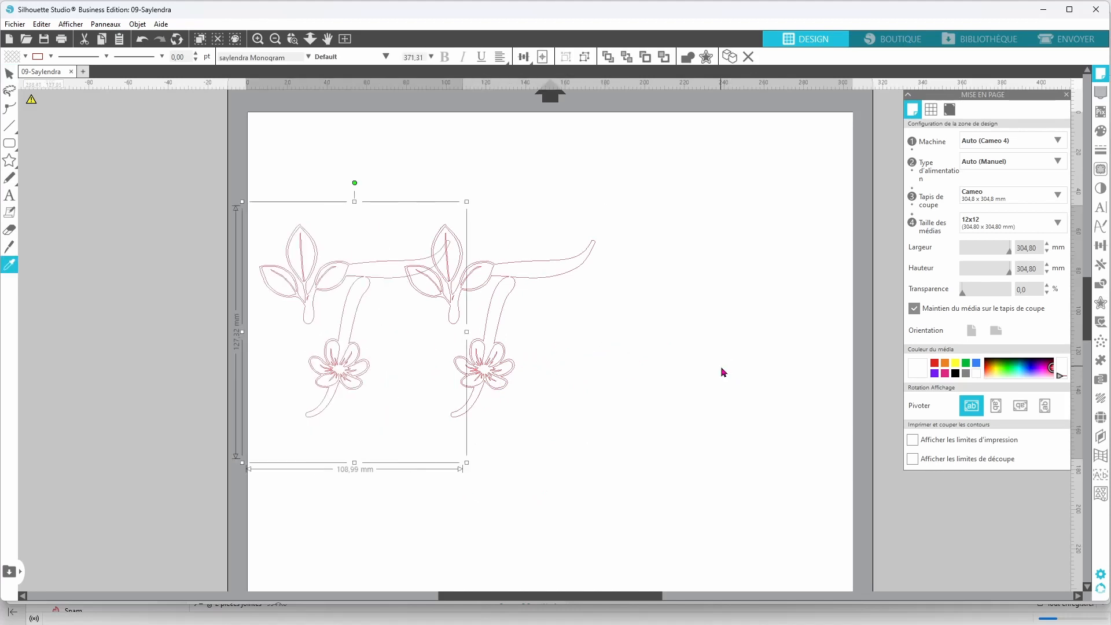
left_click_drag(285, 313, 75, 322)
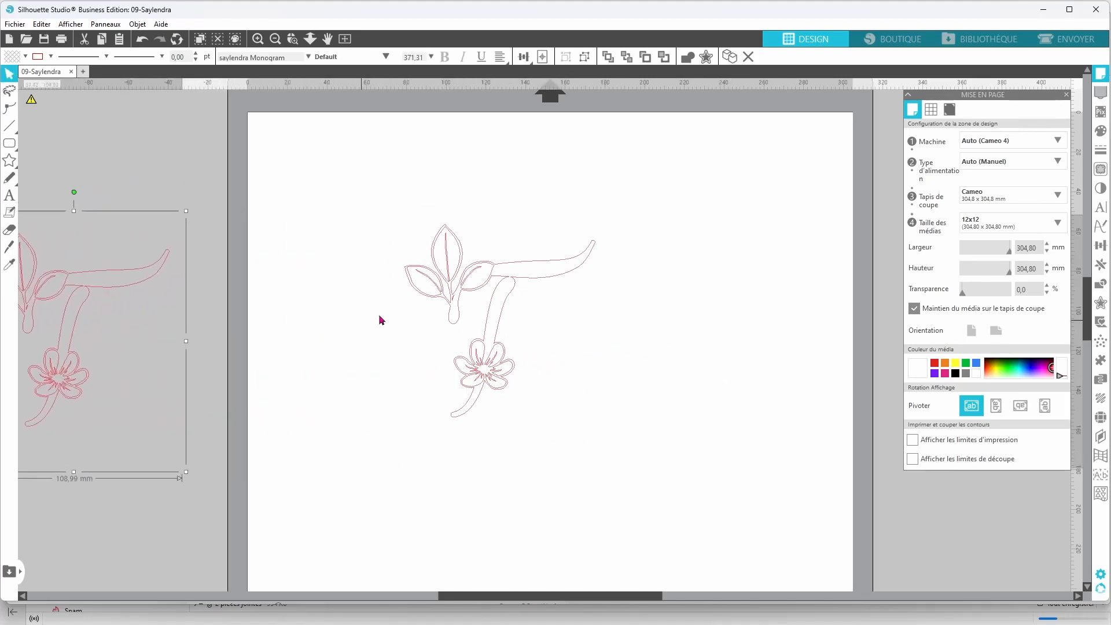
Convert the floral T on the mat to a compound path
left_click(496, 369)
right_click(496, 370)
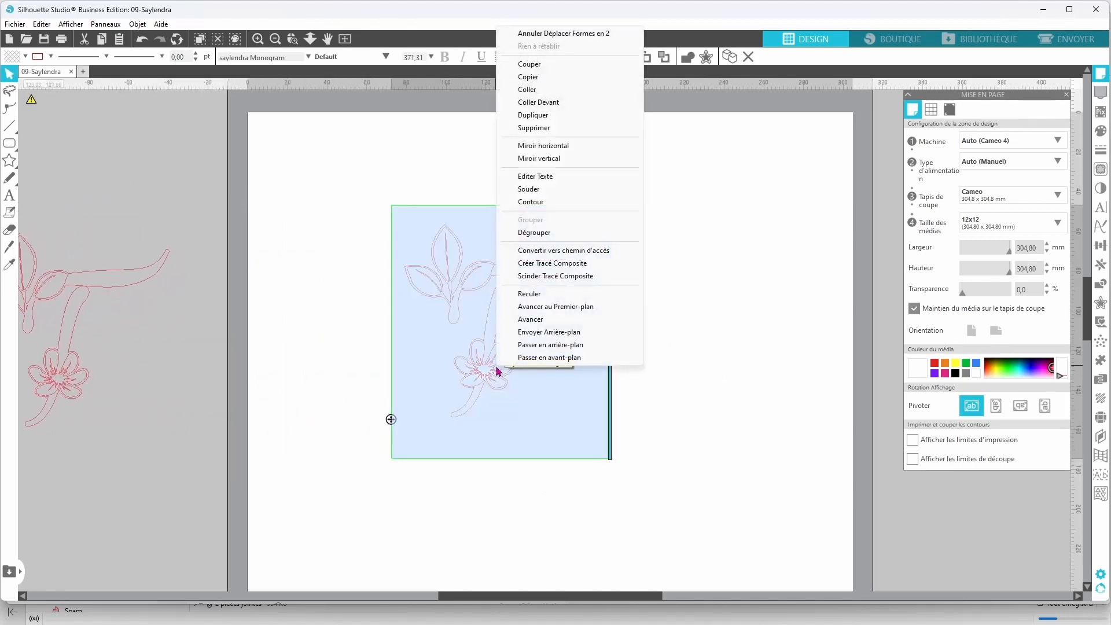
left_click(553, 264)
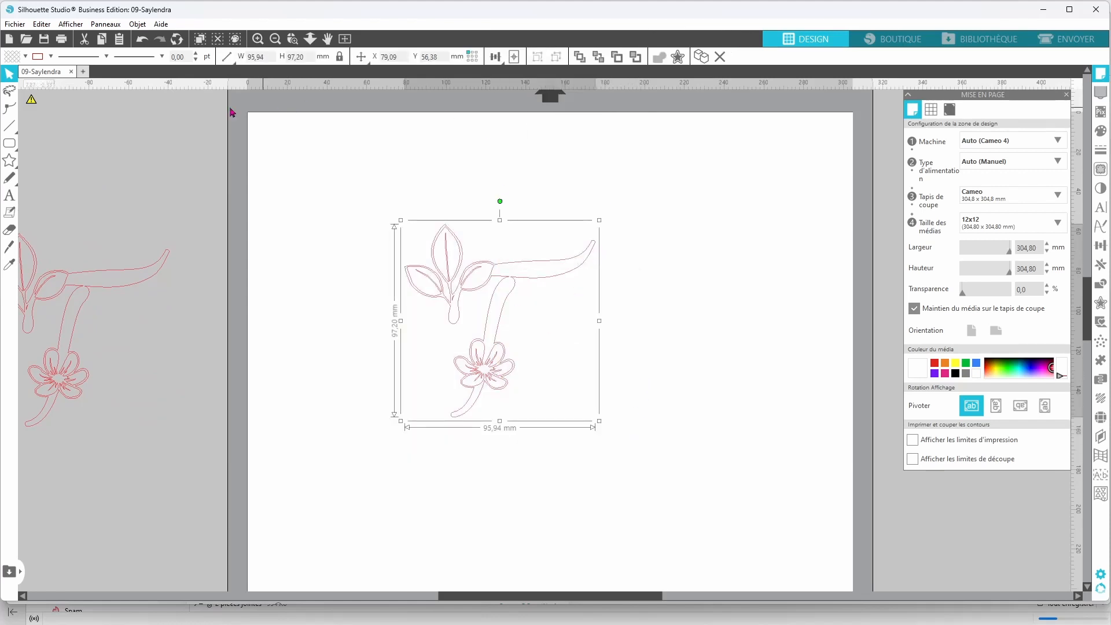
Give the floral T on the mat a pink fill with a matching pink outline and shift it slightly down and right
left_click(24, 57)
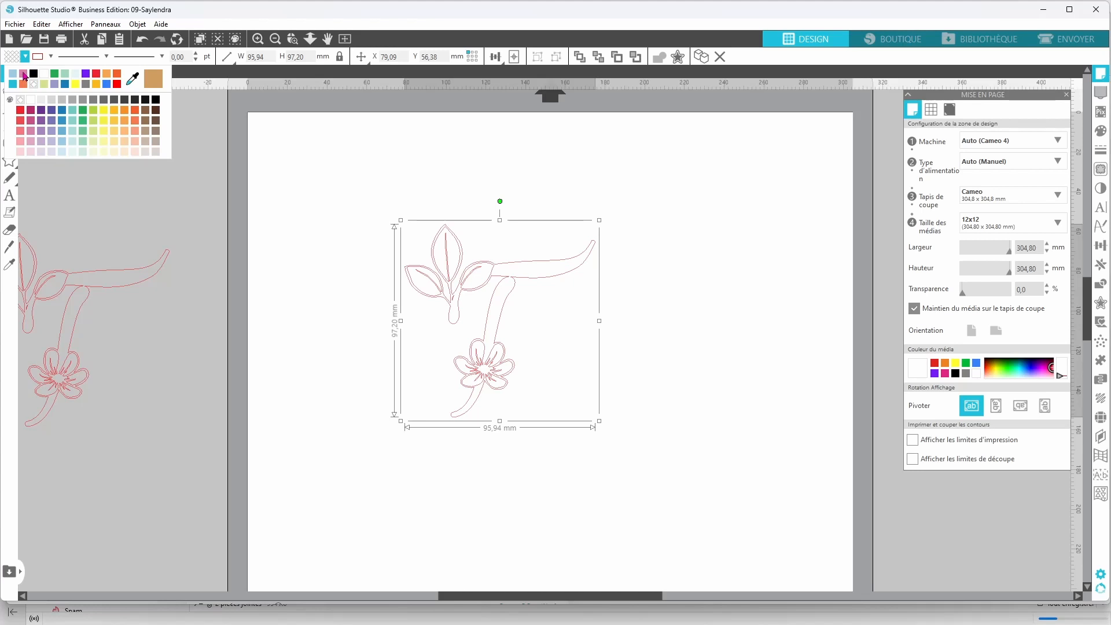
left_click(23, 74)
left_click(49, 58)
left_click(47, 74)
left_click(586, 527)
left_click_drag(480, 395, 497, 411)
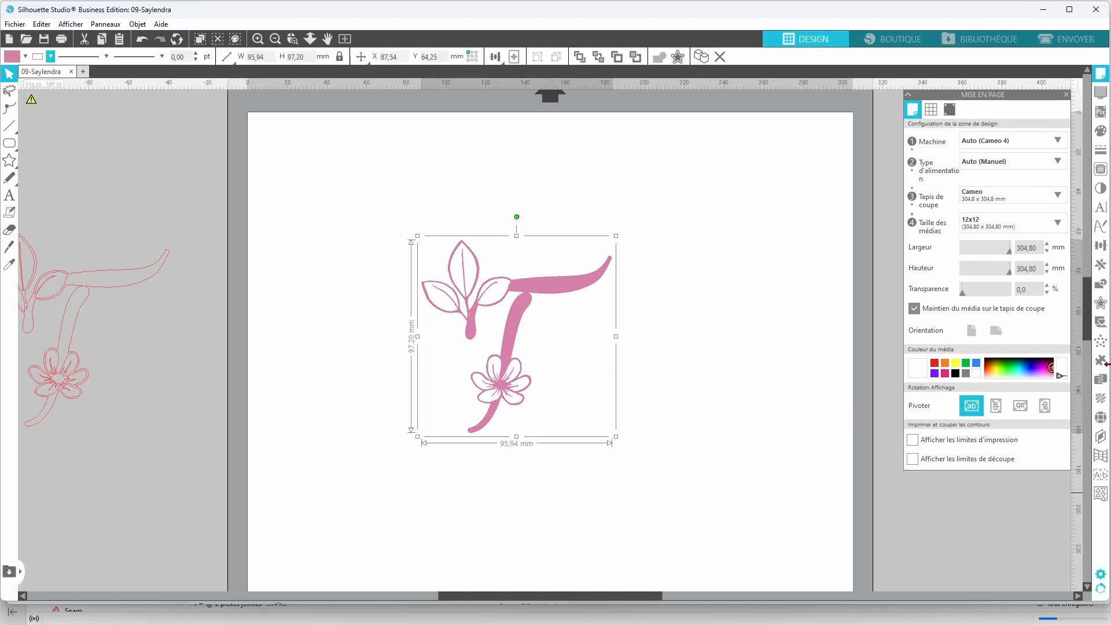
Draw a rounded rectangle about 120 by 116 mm around the pink T and align the centers of the two shapes
mouse_move(13, 149)
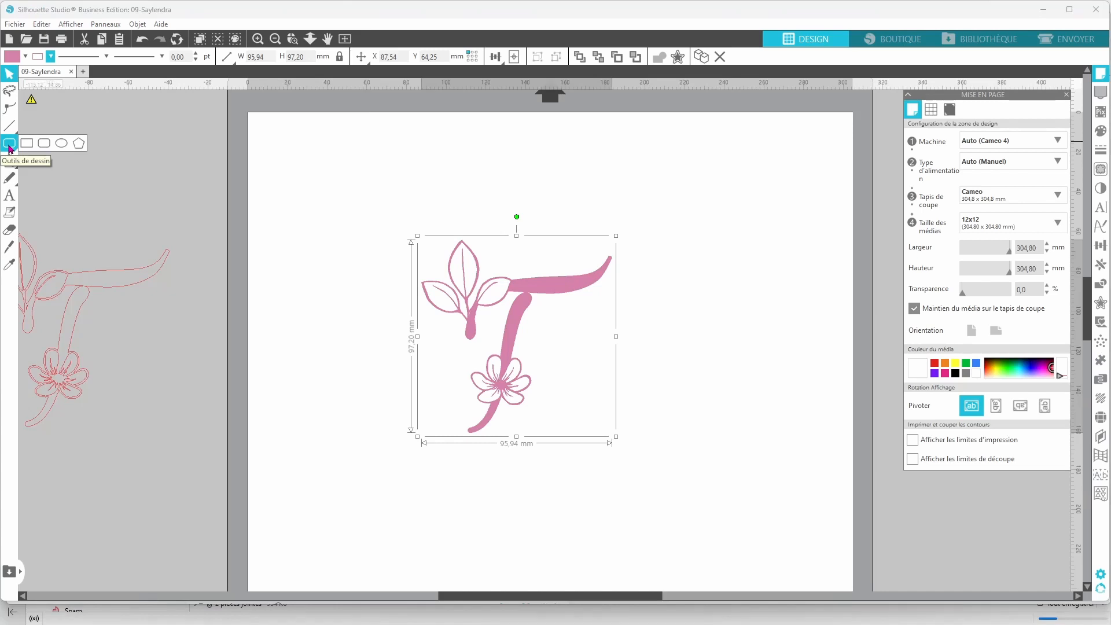
left_click(60, 145)
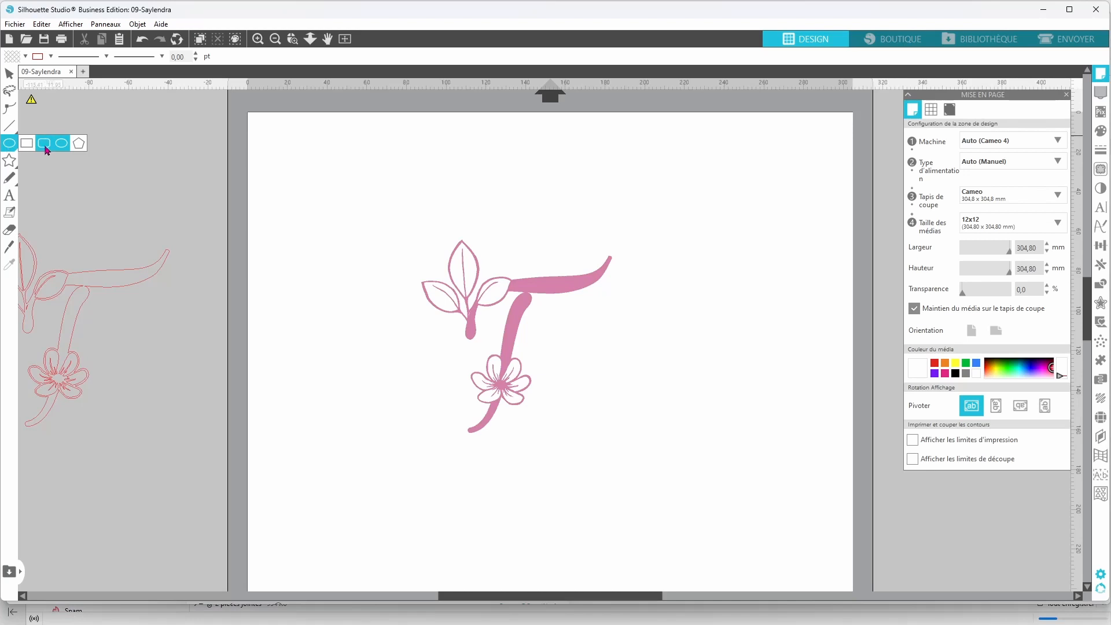
left_click(45, 145)
left_click_drag(398, 222, 636, 453)
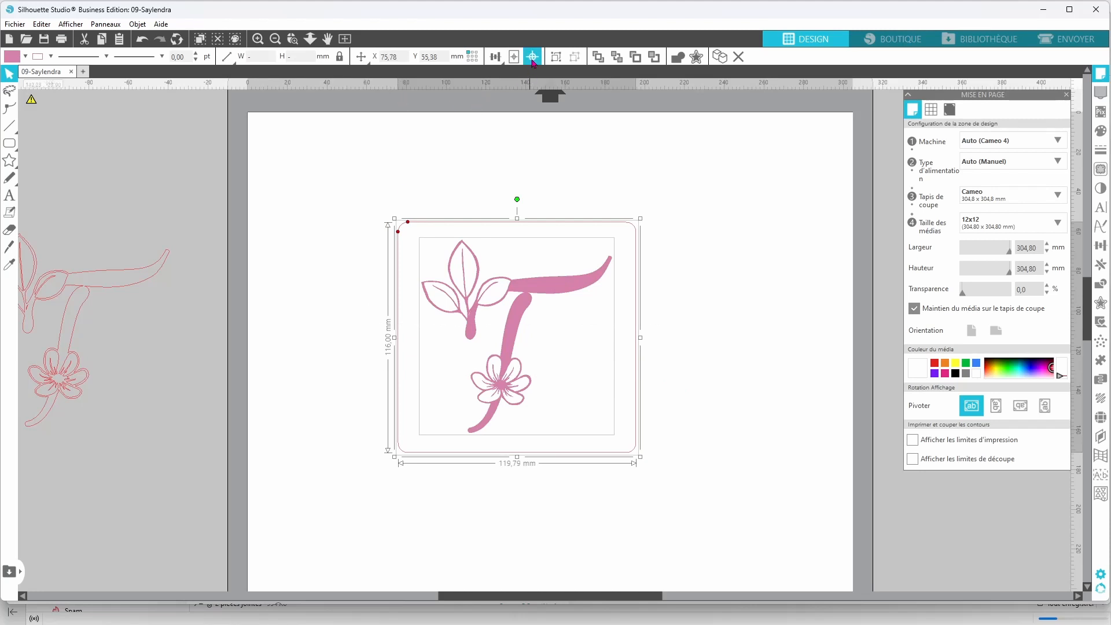
left_click(721, 331)
Send the rounded rectangle behind the pink T and give it a purple outline and purple fill
left_click(639, 372)
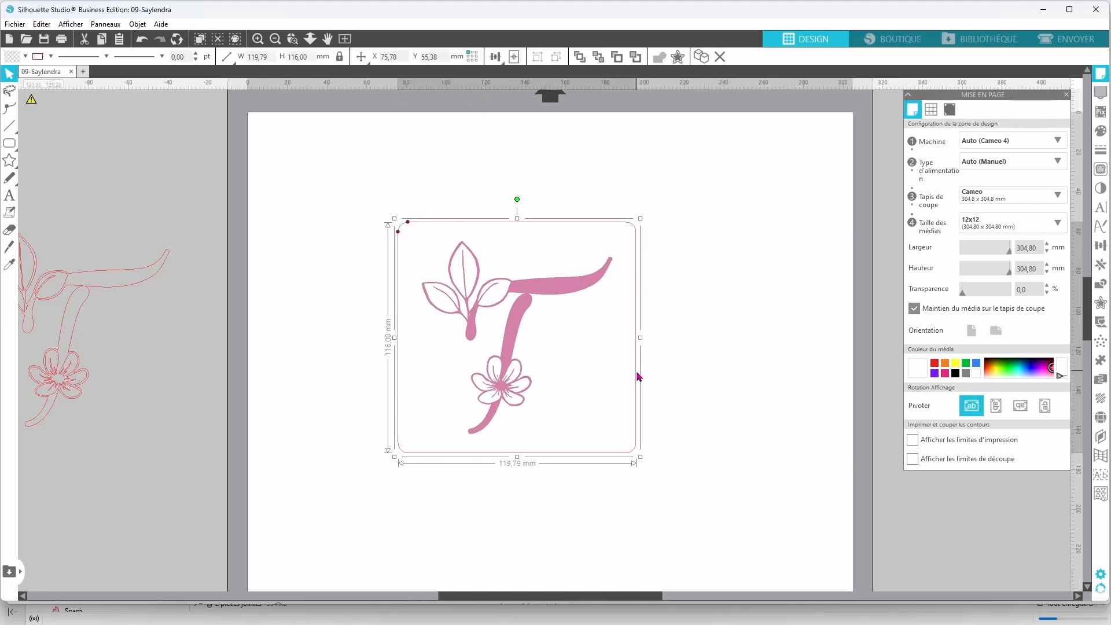
right_click(639, 372)
left_click(684, 281)
left_click(51, 56)
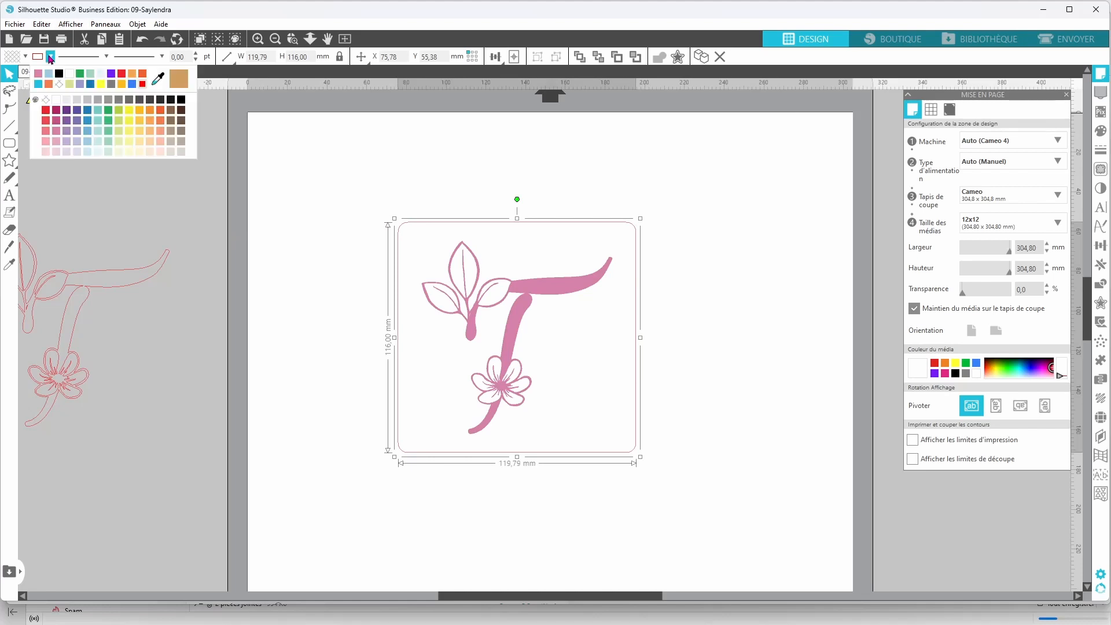
left_click(108, 76)
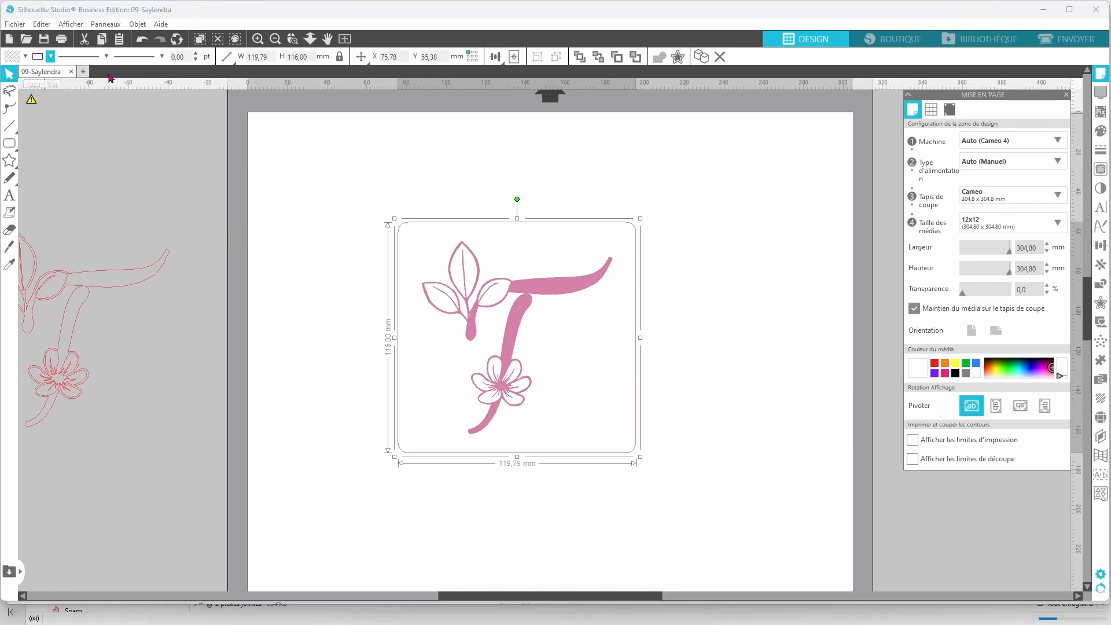
left_click(25, 56)
left_click(13, 74)
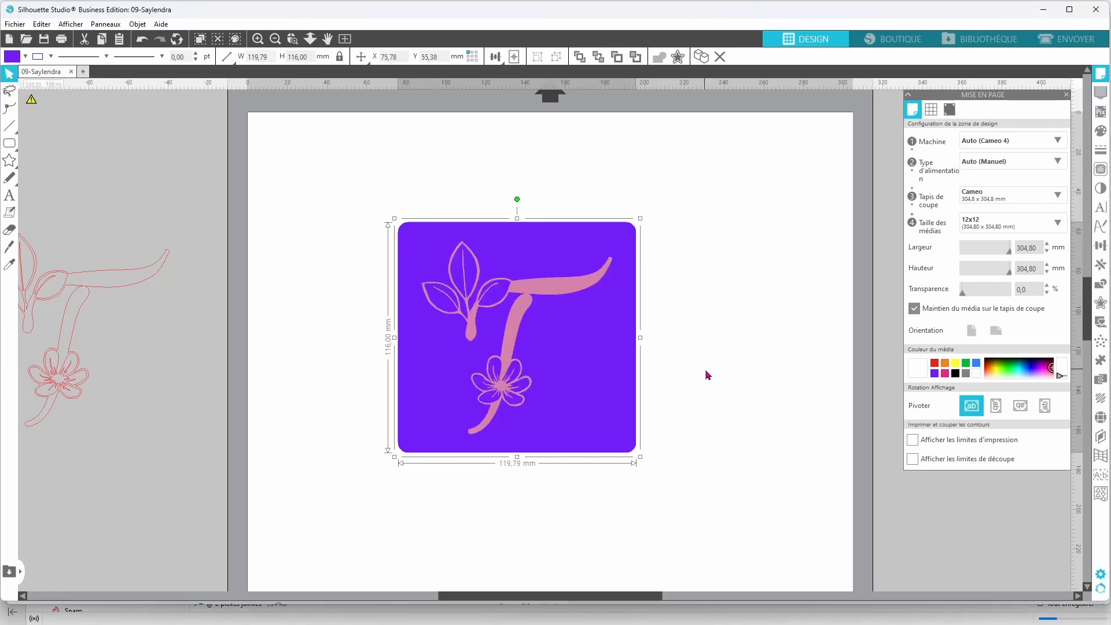
Create a rounded contour around the pink floral T at a distance of 2 mm
left_click(547, 286)
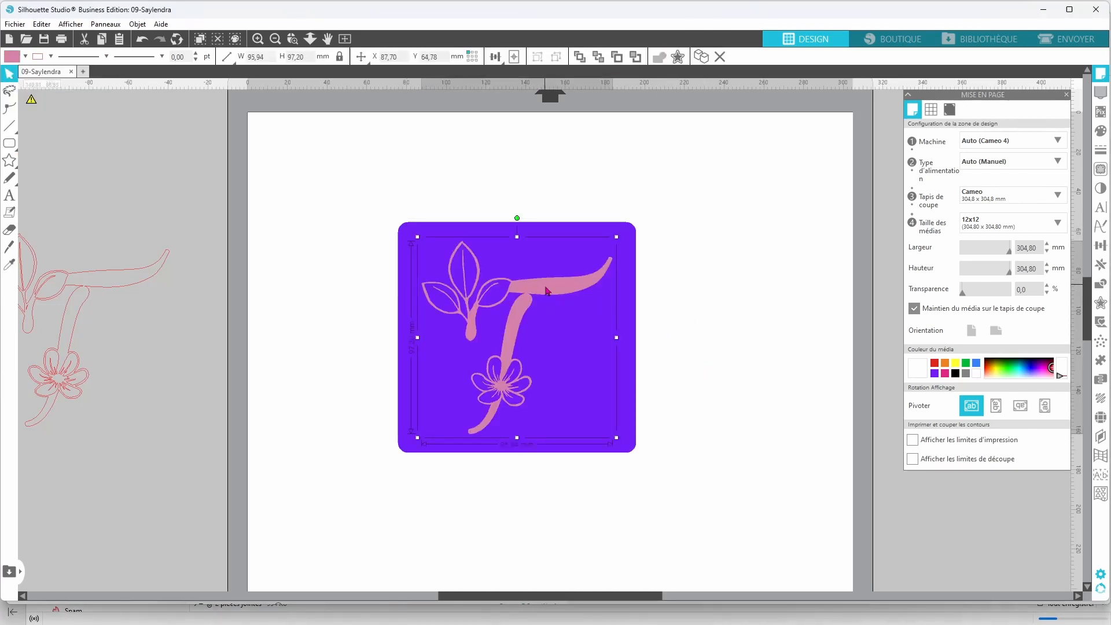
left_click(1101, 303)
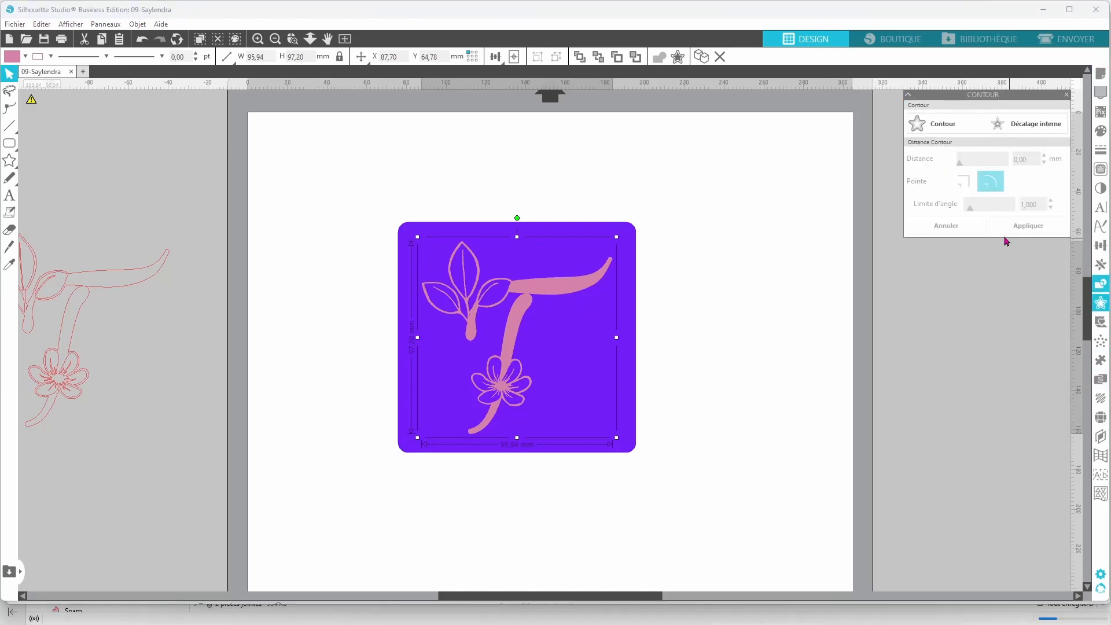
left_click(934, 125)
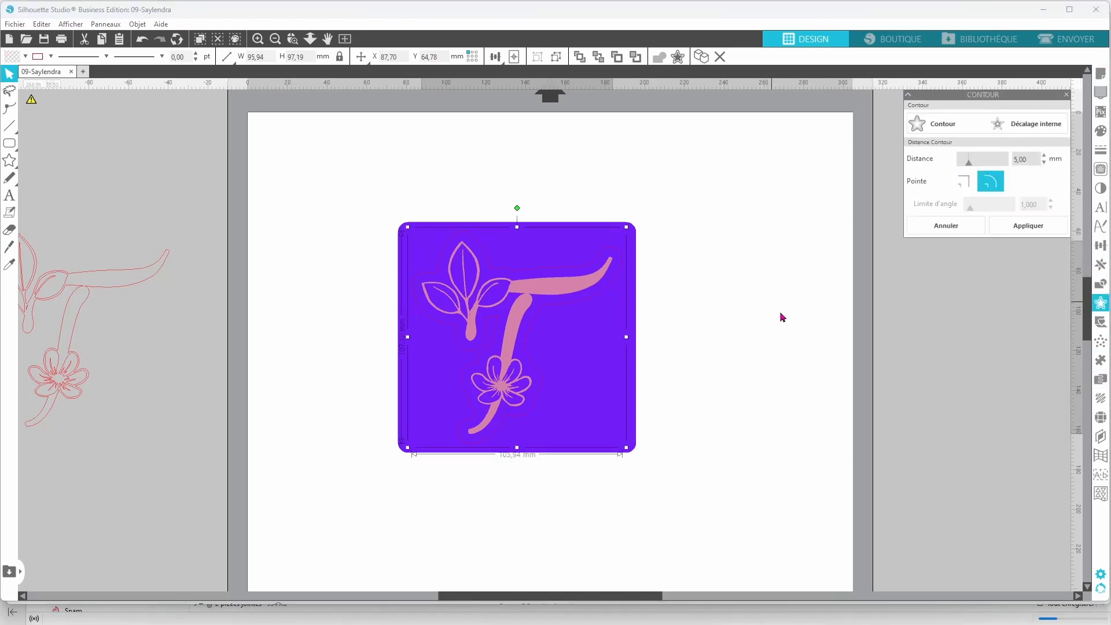
double_click(1019, 158)
type("2")
key("Return")
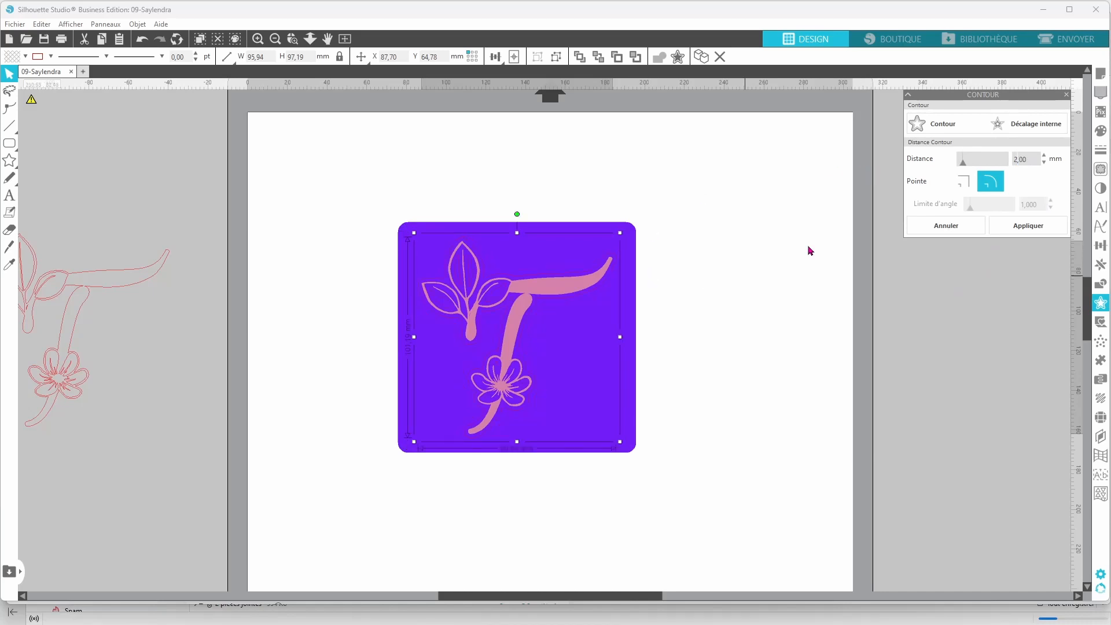
left_click(1023, 226)
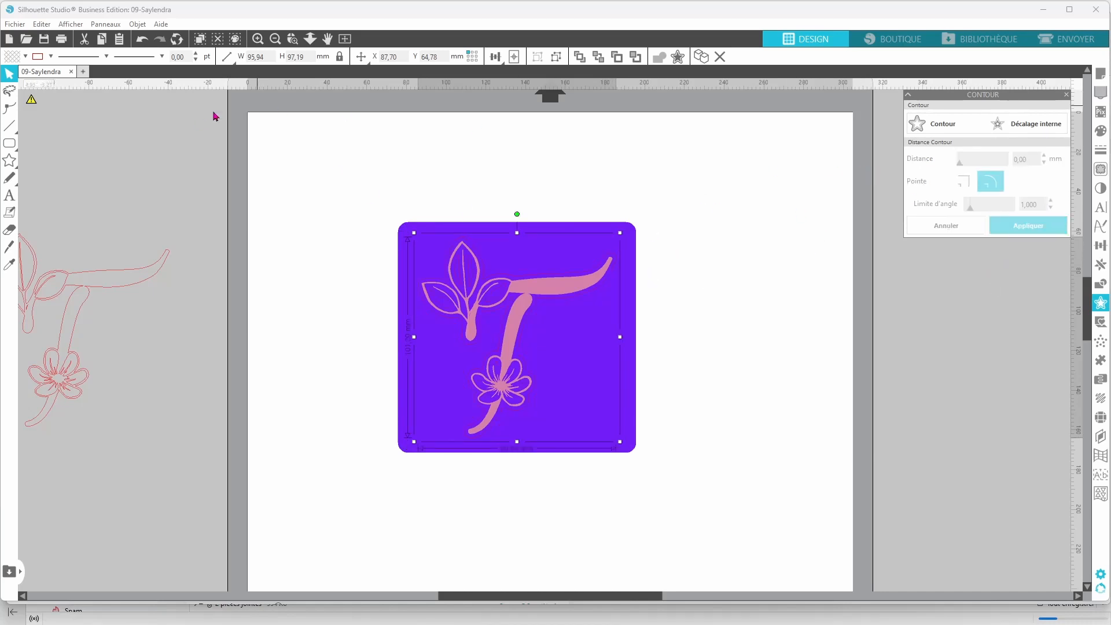
Give the contour around the pink T a white outline and white fill
left_click(38, 56)
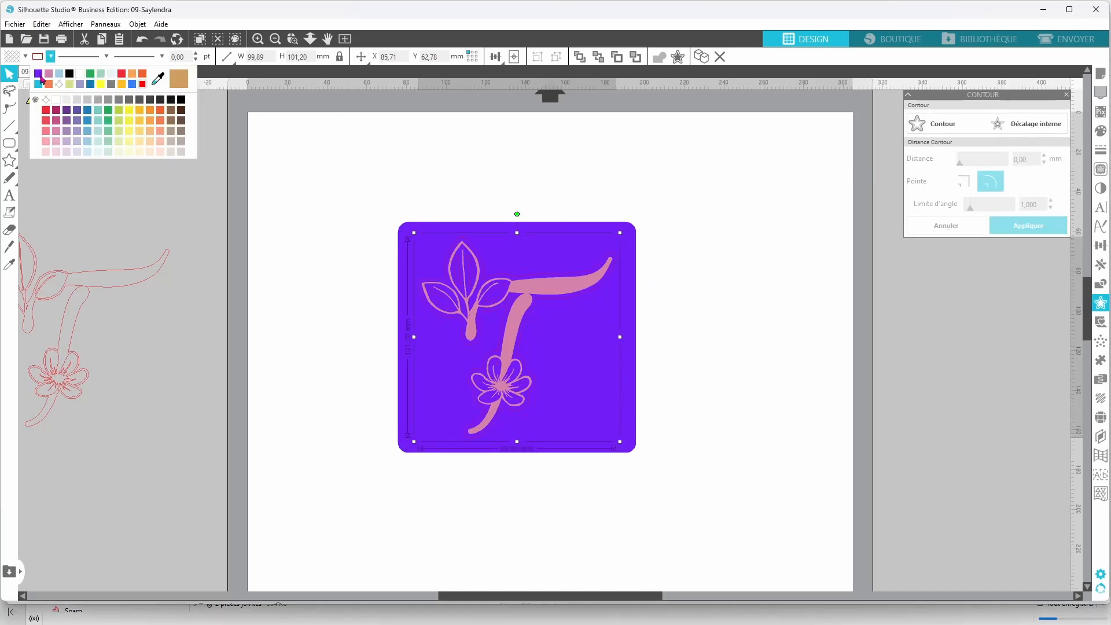
left_click(81, 75)
left_click(11, 57)
left_click(15, 74)
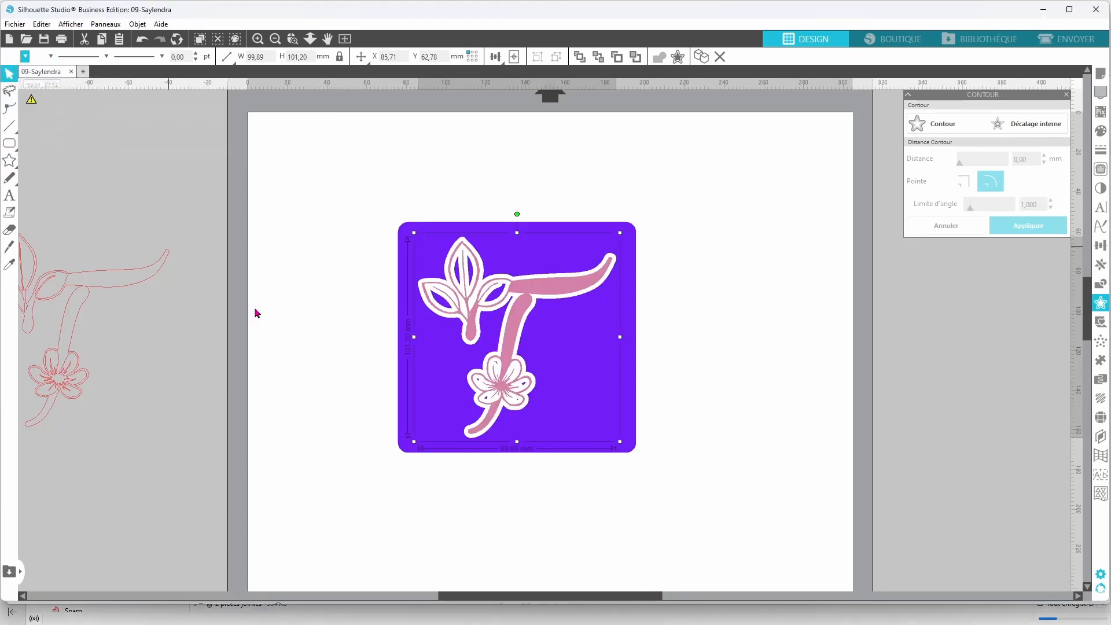
Select the pink T, its white contour and the purple background, and simplify the points of all three shapes
left_click(729, 533)
left_click(588, 439)
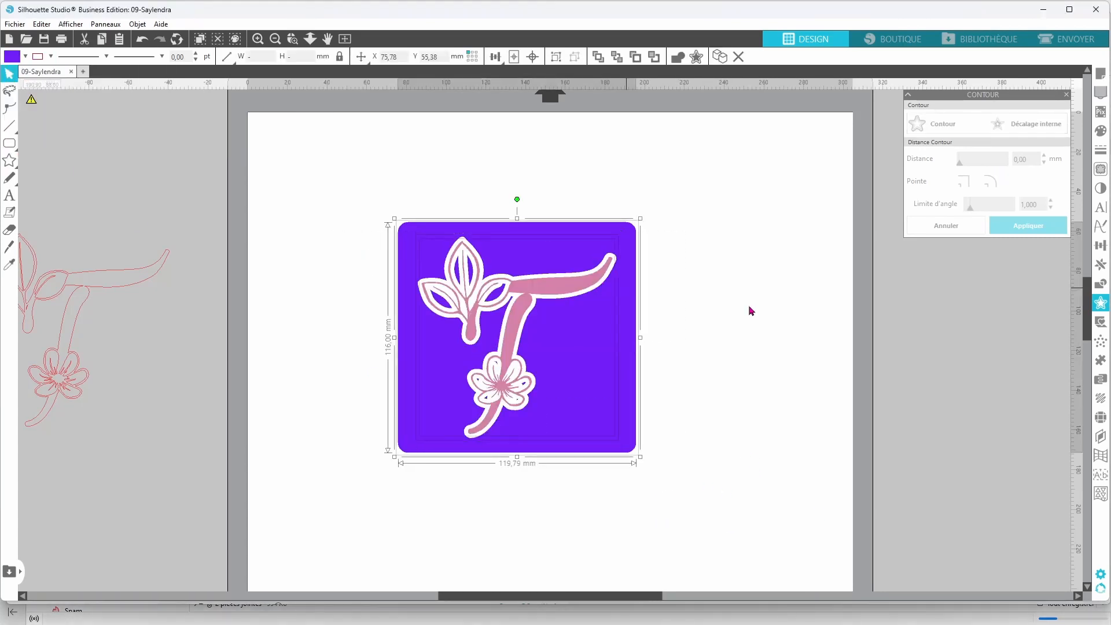
right_click(704, 351)
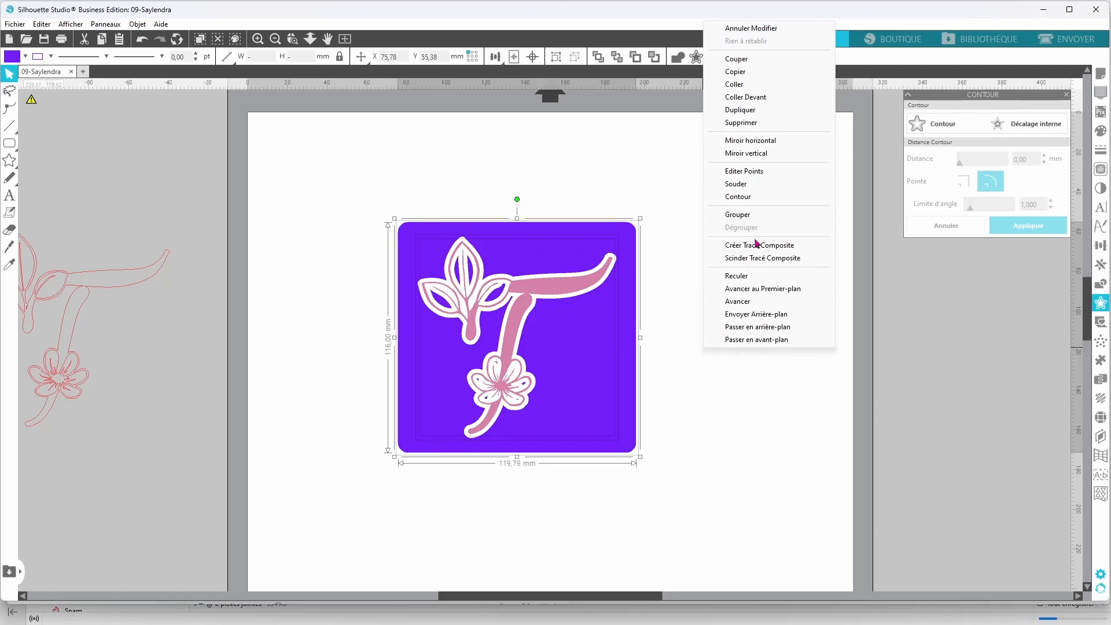
left_click(744, 171)
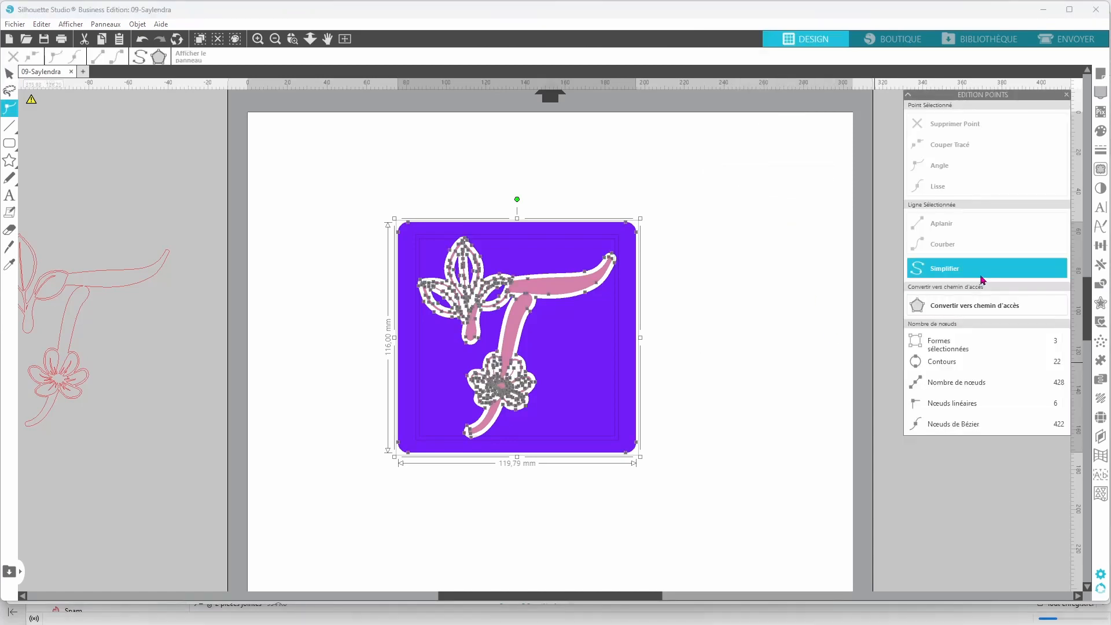
right_click(709, 318)
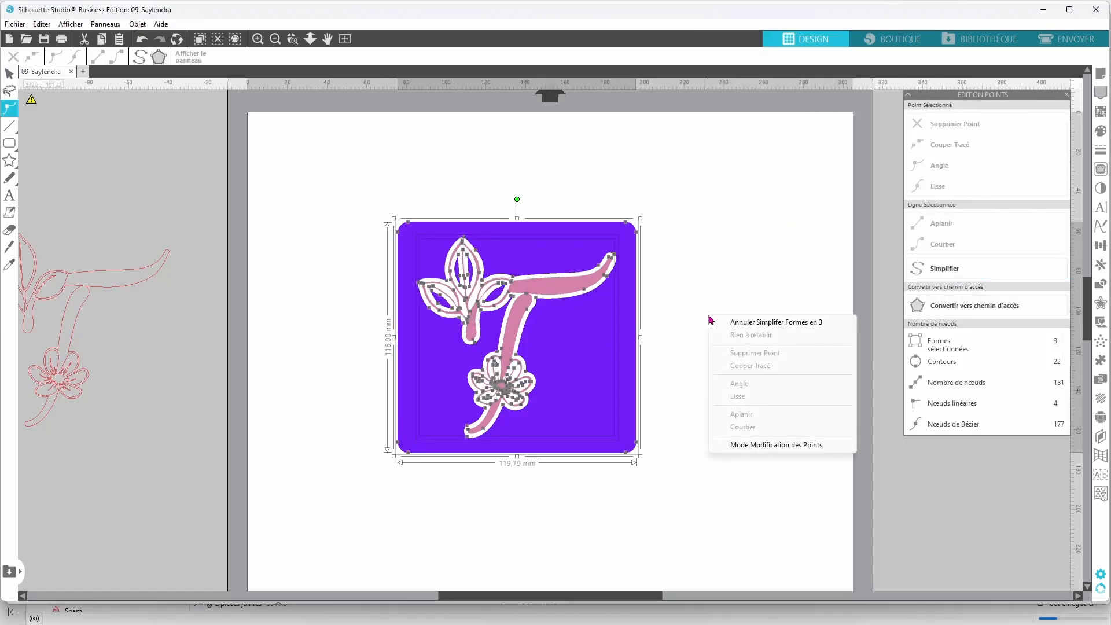
left_click(744, 447)
Group the layered T shapes and move the group to the upper-left area of the page
right_click(707, 339)
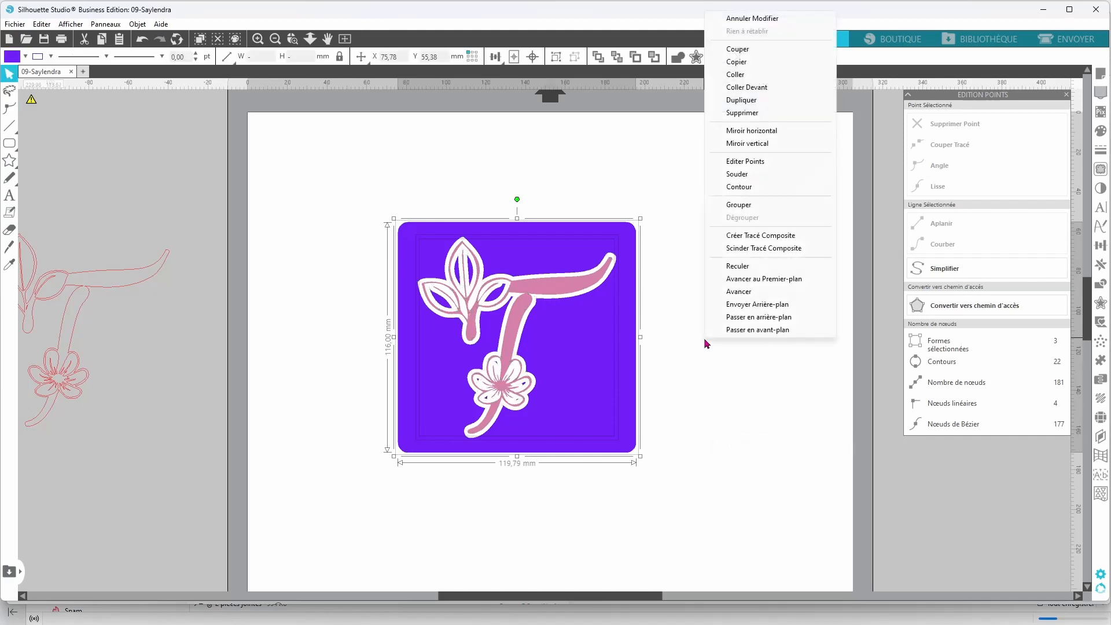
left_click(754, 209)
left_click(662, 375)
left_click_drag(487, 382, 371, 297)
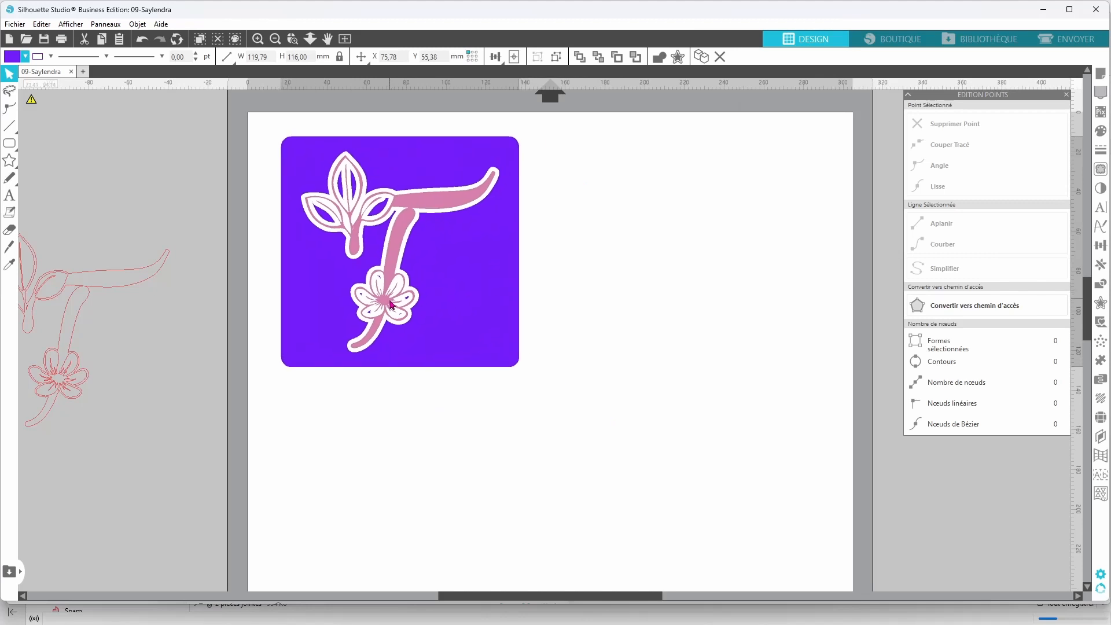
left_click(588, 353)
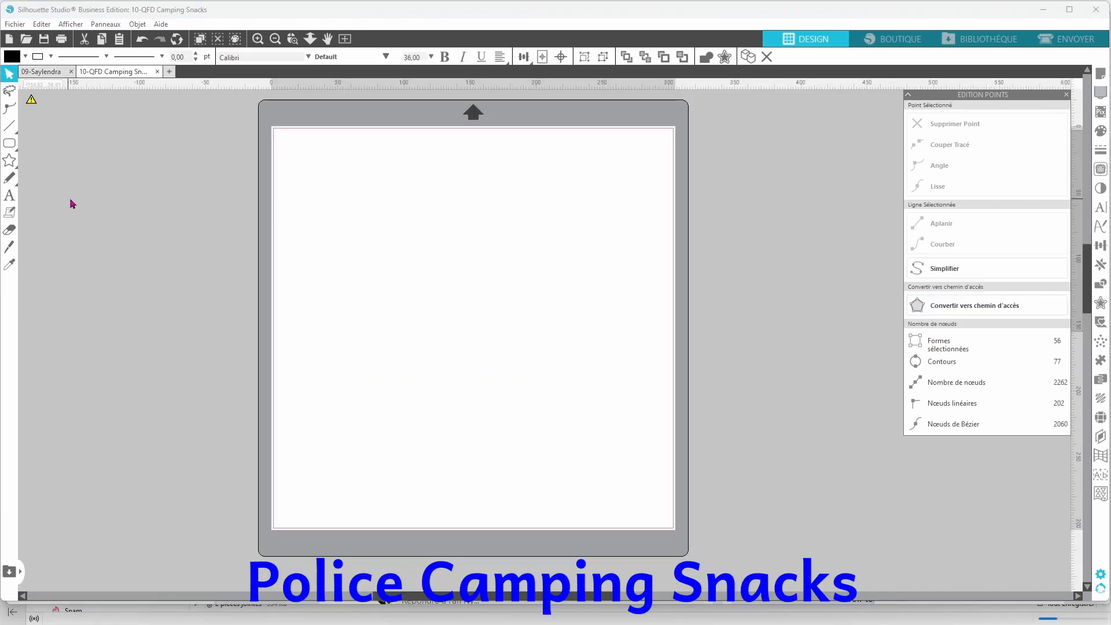
In the 10-QFD Camping Snacks document, add the letter D as text and enlarge it to about 605 pt
left_click(7, 199)
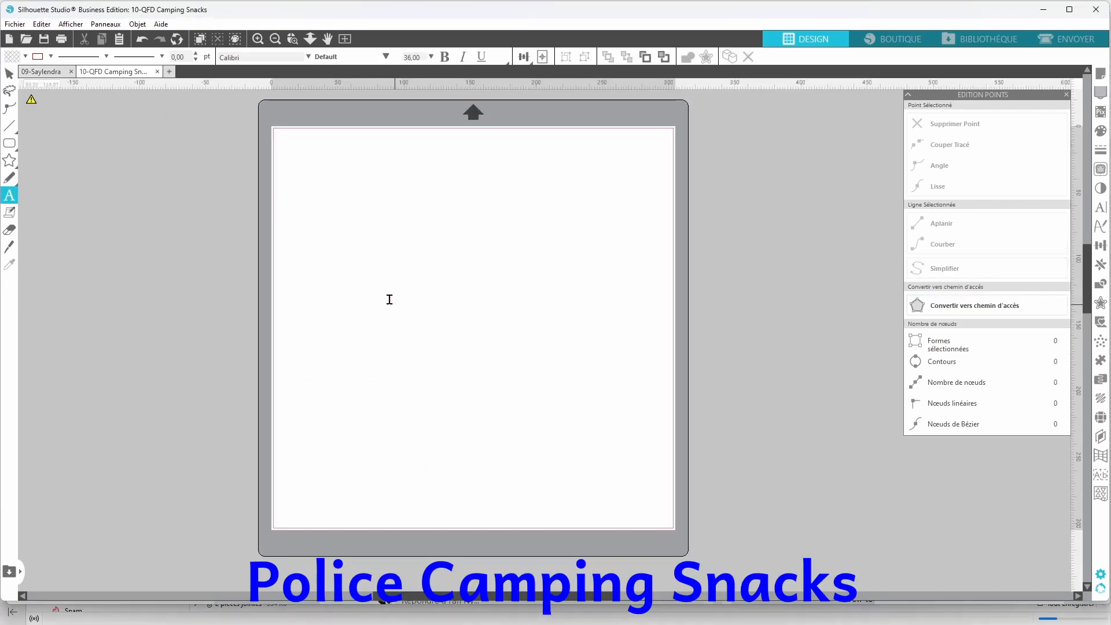
left_click(405, 290)
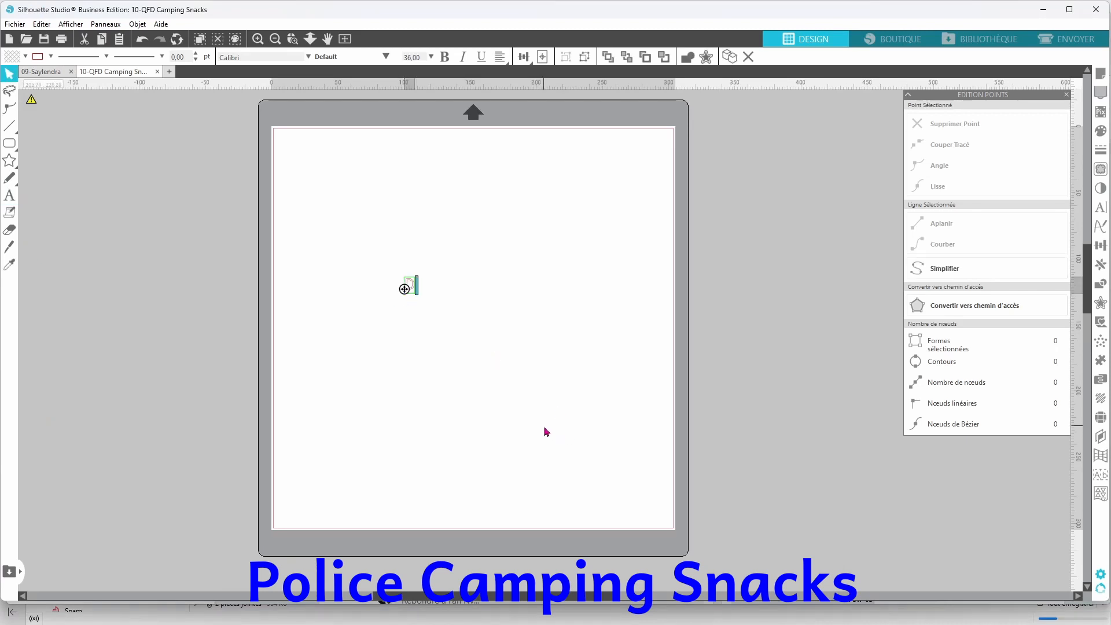
type("D")
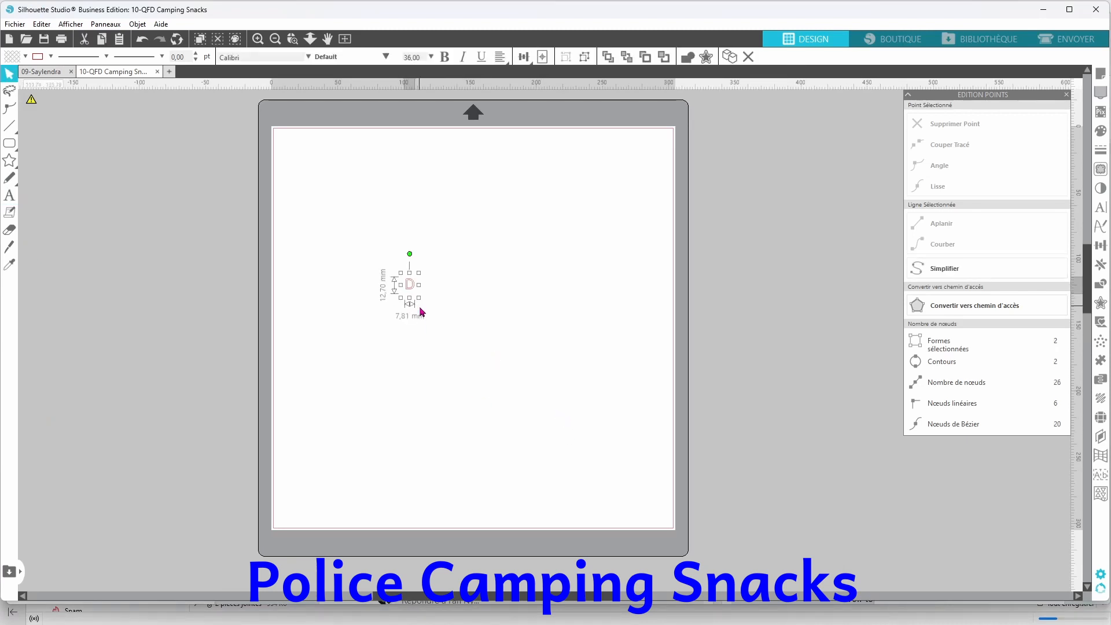
left_click_drag(420, 300, 511, 373)
Search the library for 299117, apply the QFD Camping Snacks Monogram font to the D, and move the design fully onto the page
left_click(496, 371)
double_click(499, 374)
key("i")
key("ctrl+a")
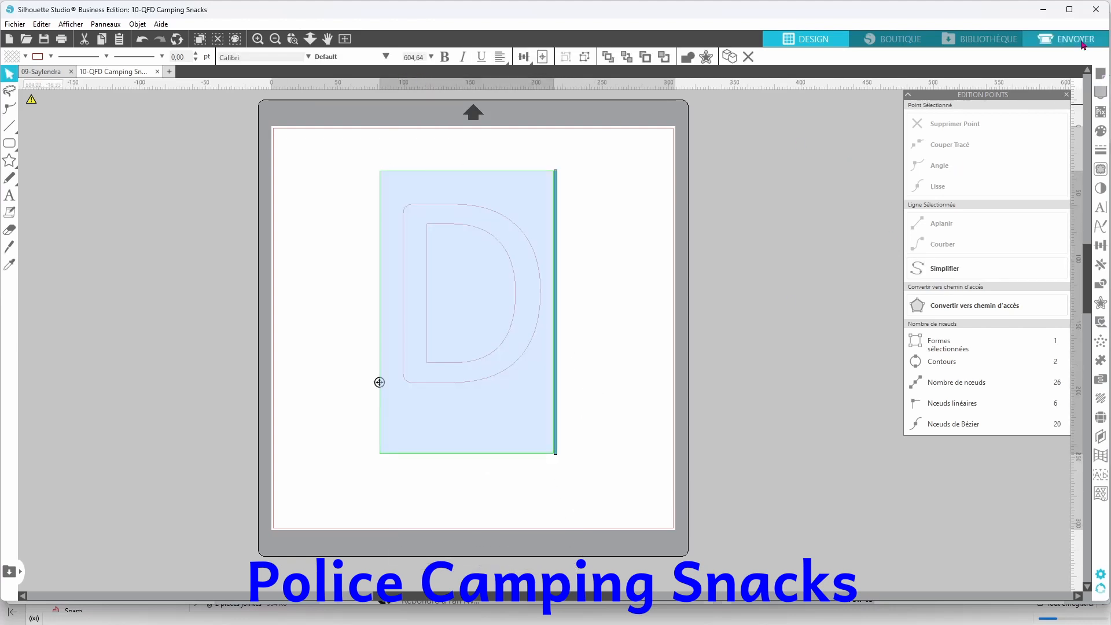
left_click(984, 39)
double_click(997, 62)
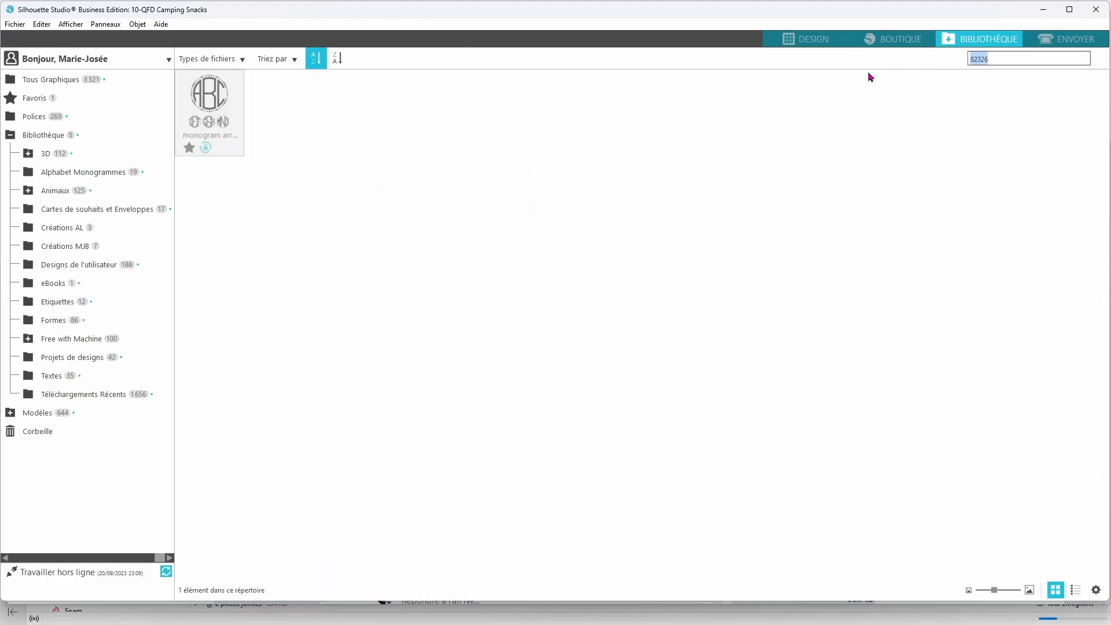
type("299117")
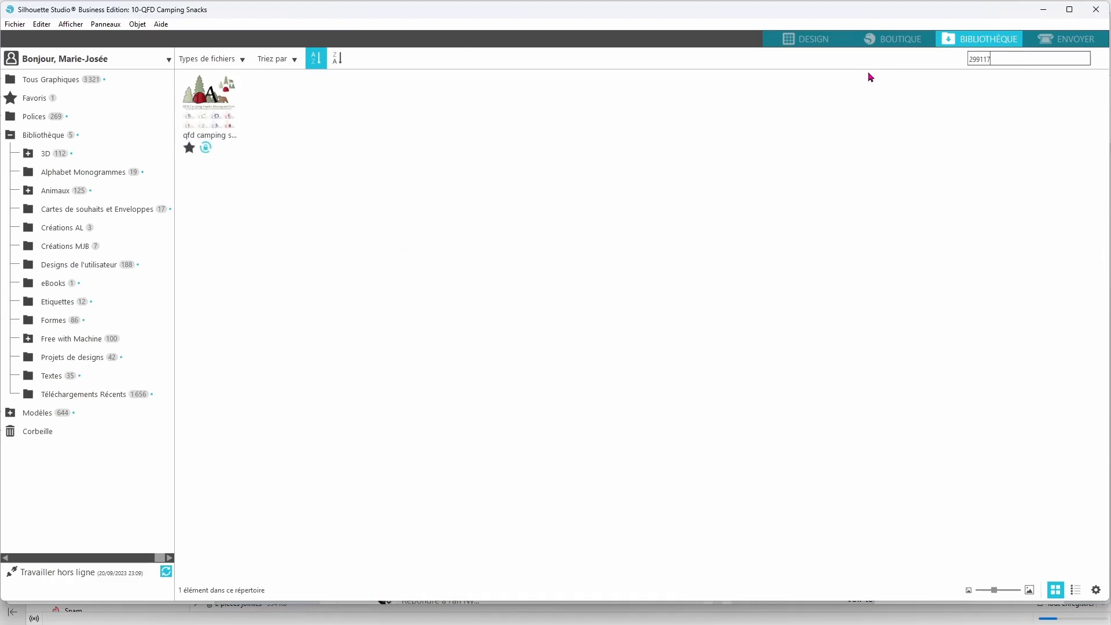
right_click(200, 105)
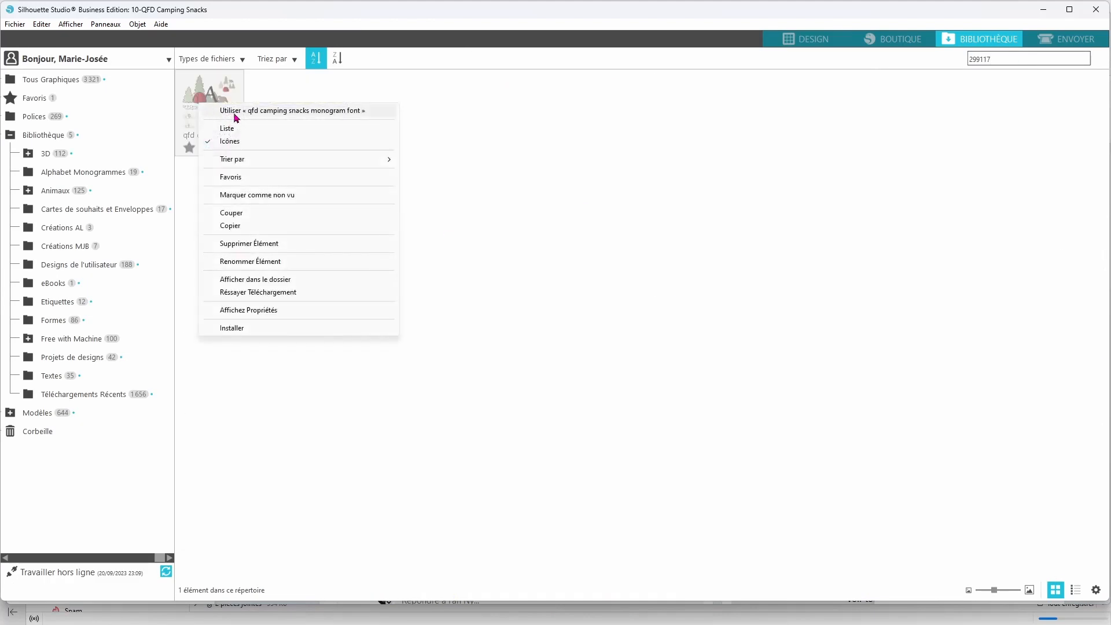
left_click(237, 115)
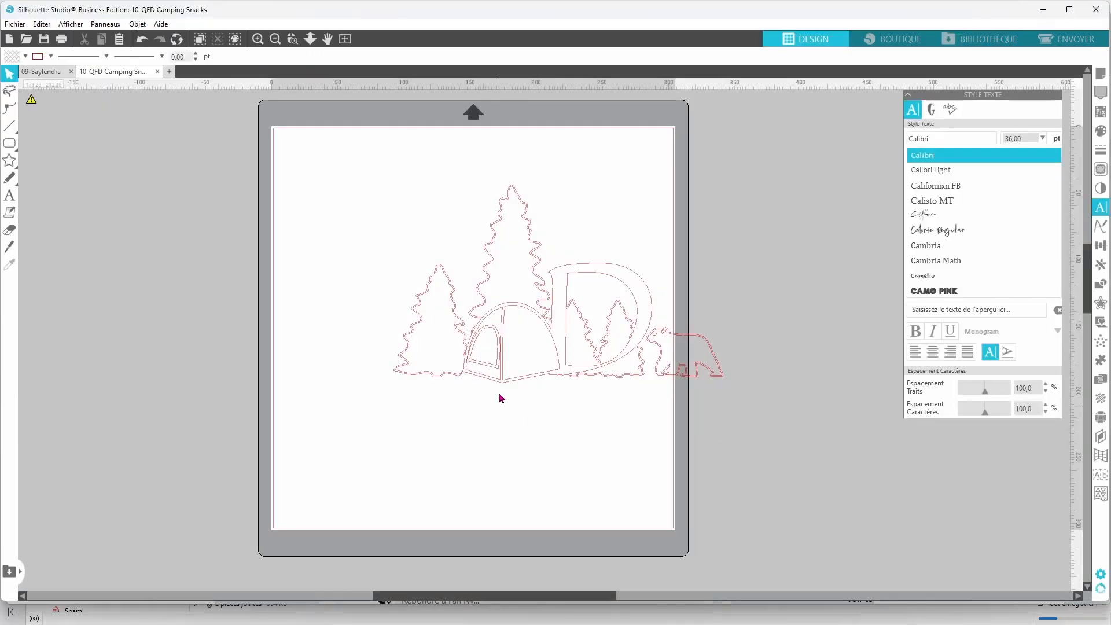
left_click_drag(512, 385, 433, 392)
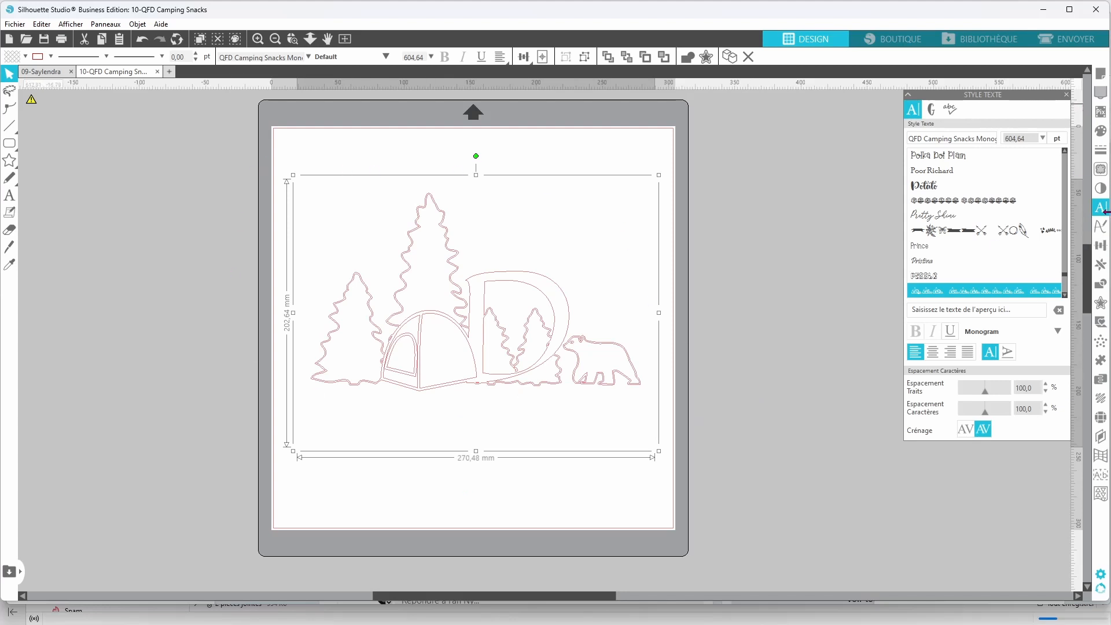
Browse the glyphs of the QFD Camping Snacks Monogram font through to the end of the set
left_click(933, 110)
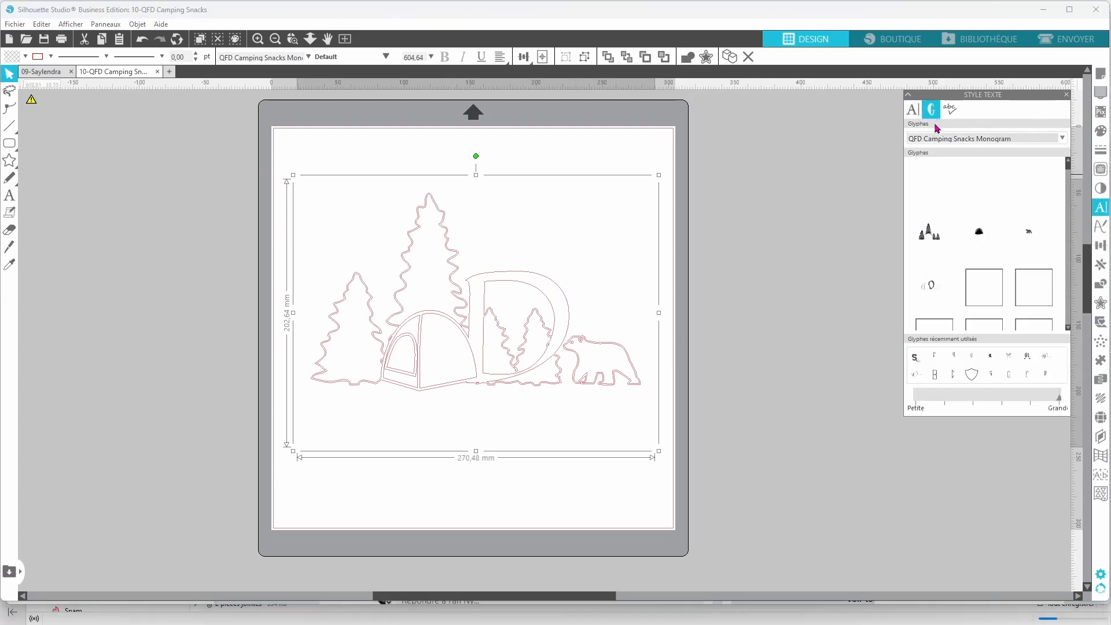
scroll(1004, 287, "down", 5)
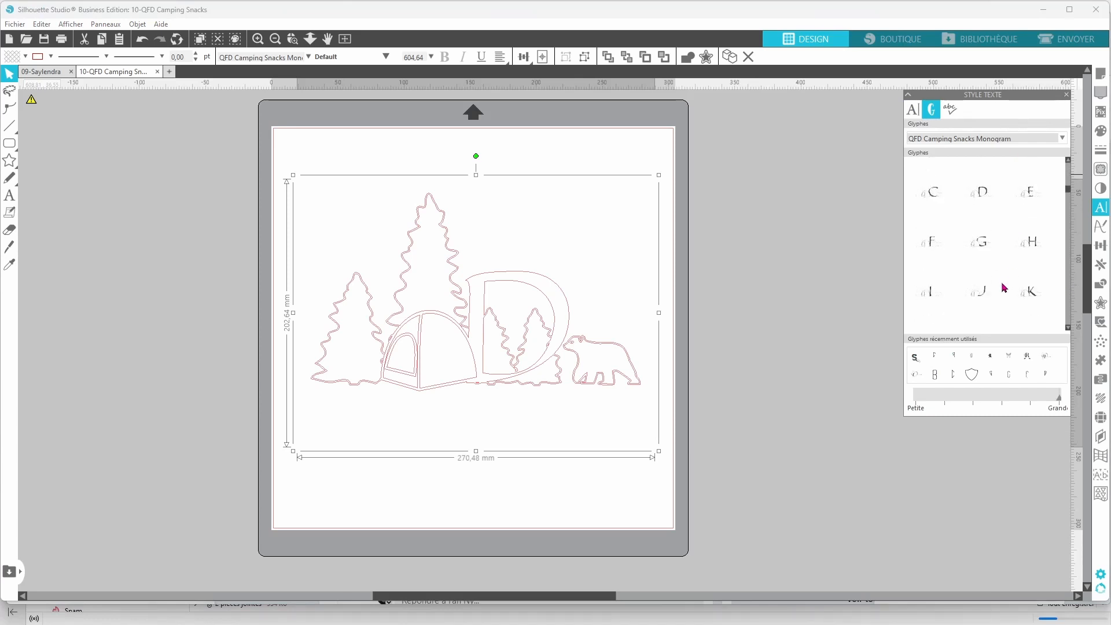
scroll(1004, 287, "down", 6)
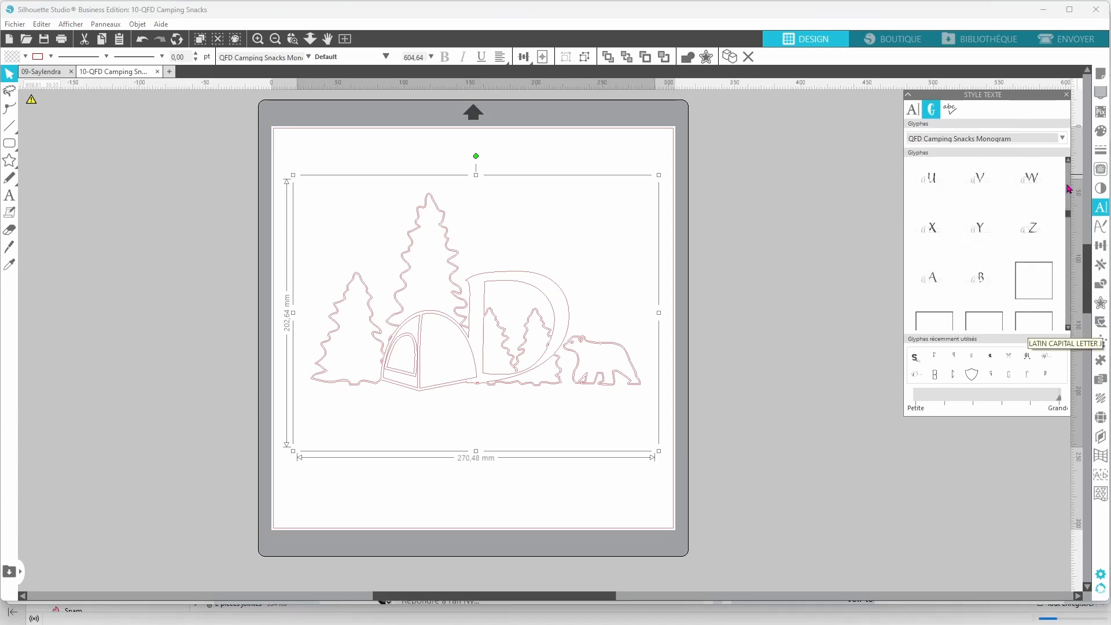
left_click_drag(1068, 214, 1069, 327)
scroll(1023, 259, "down", 2)
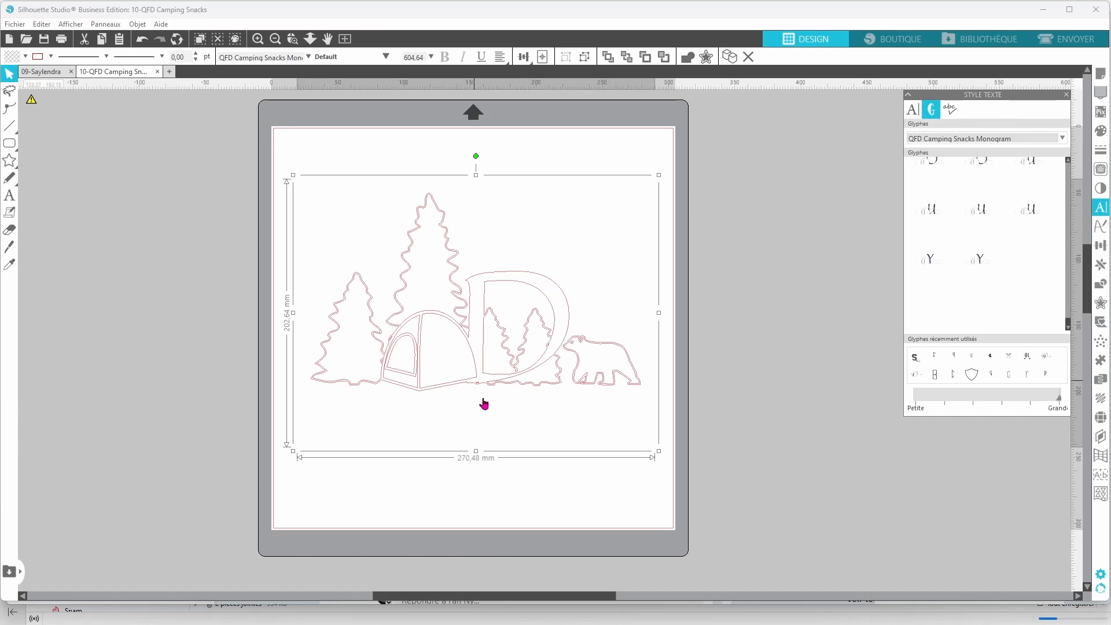
Place a copy of the camping D text off the page, beside the mat
right_click(519, 400)
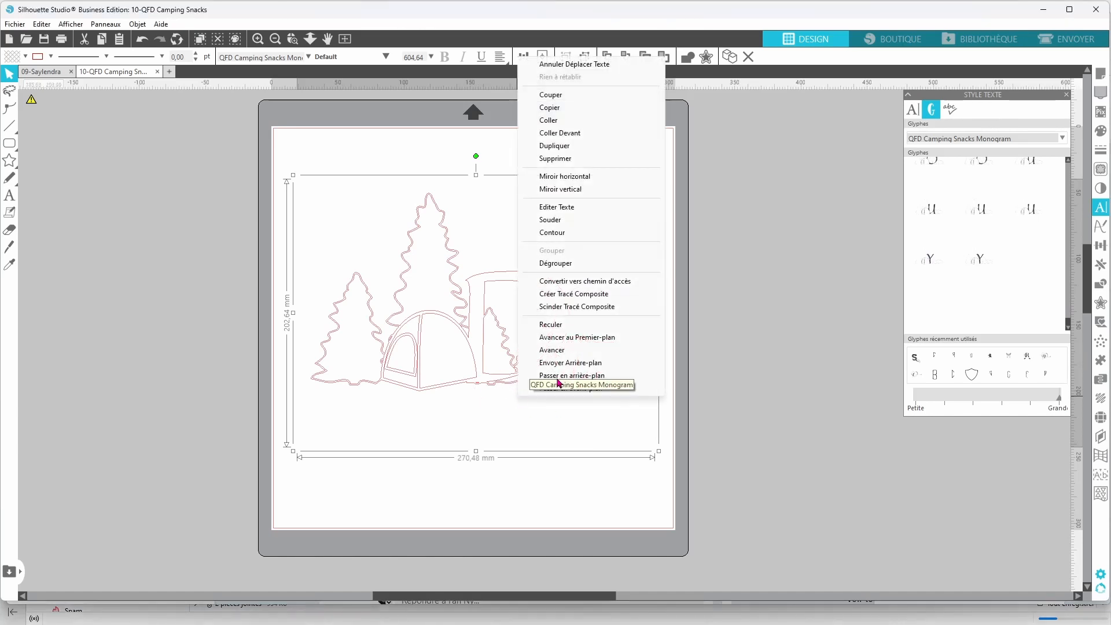
left_click(496, 373)
left_click_drag(534, 410, 142, 376)
Make the camping D on the page a compound path and release it into separate shapes
left_click(405, 380)
right_click(405, 380)
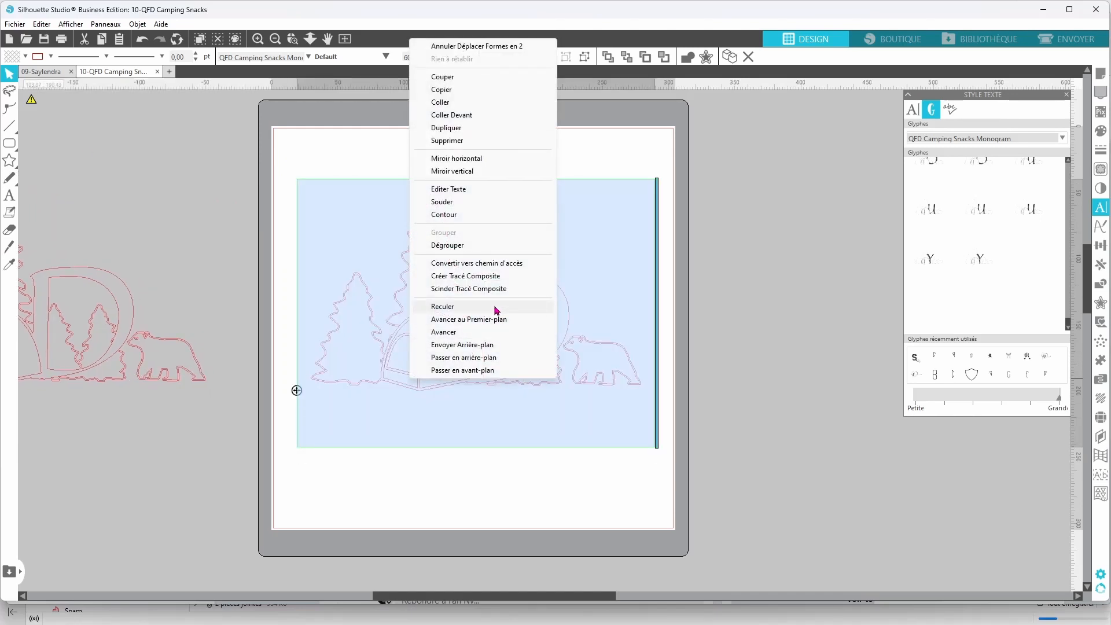
left_click(487, 276)
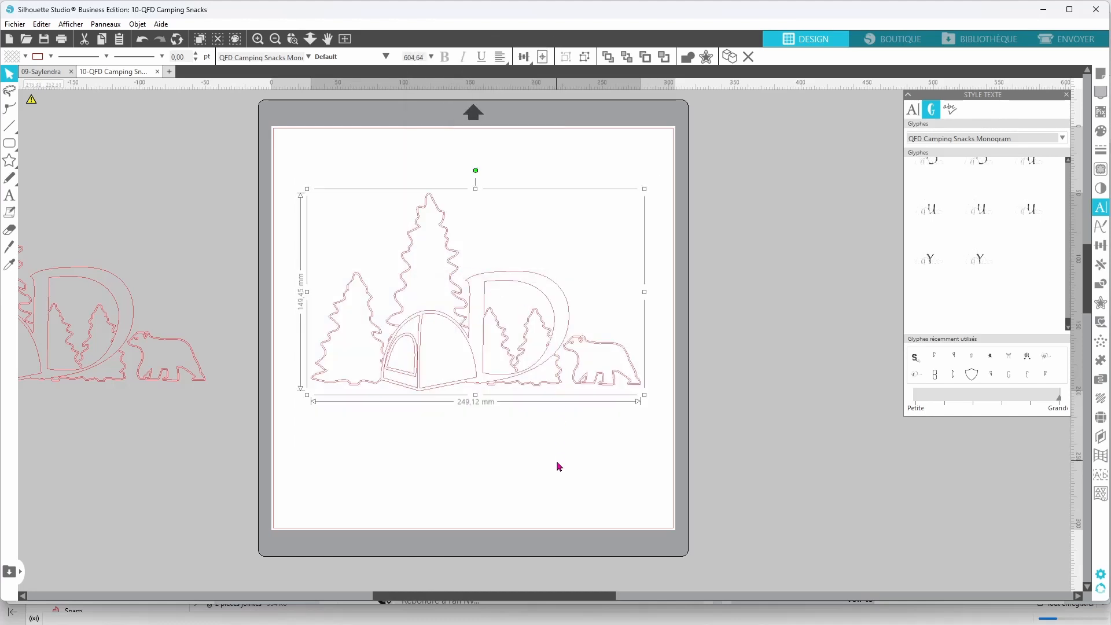
left_click(558, 464)
left_click(605, 338)
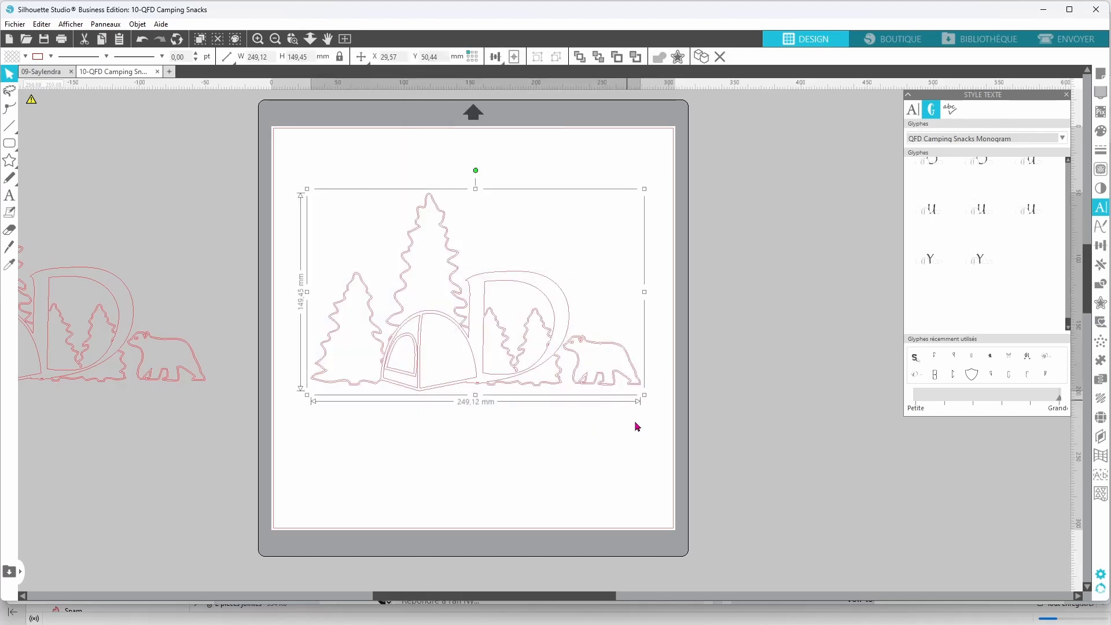
right_click(644, 438)
left_click(696, 347)
left_click(590, 479)
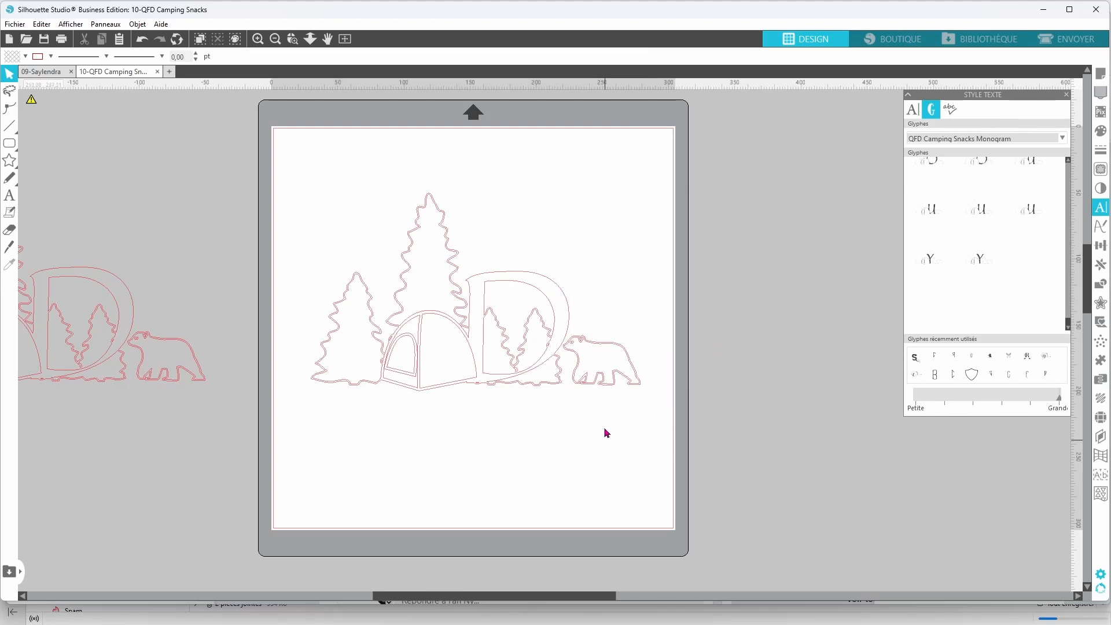
Fill the bear beside the D with light brown
left_click(594, 352)
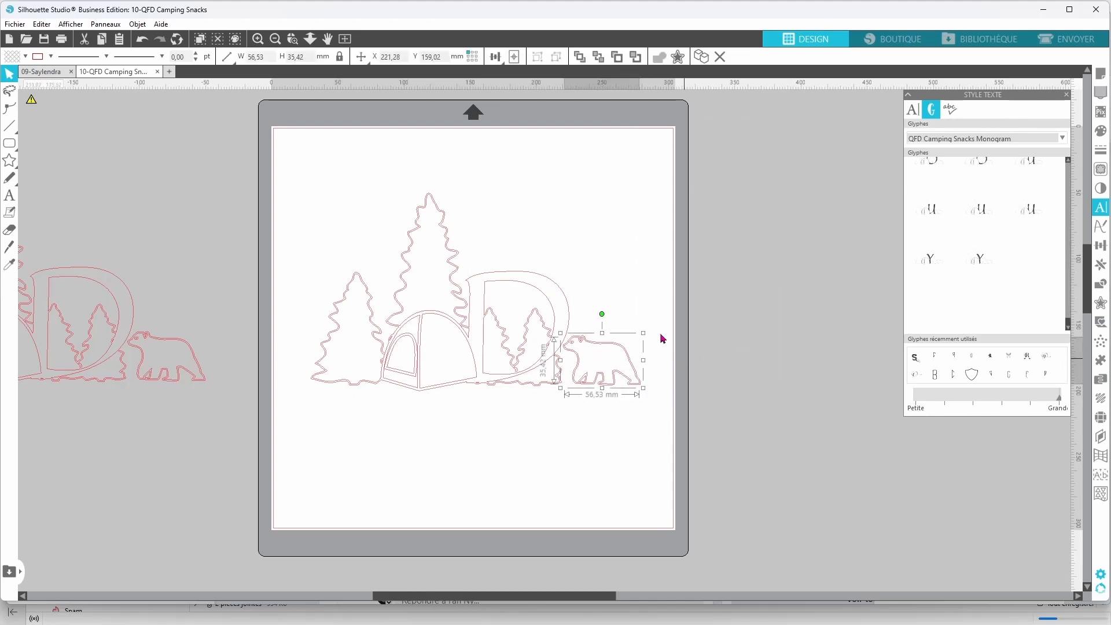
left_click(26, 56)
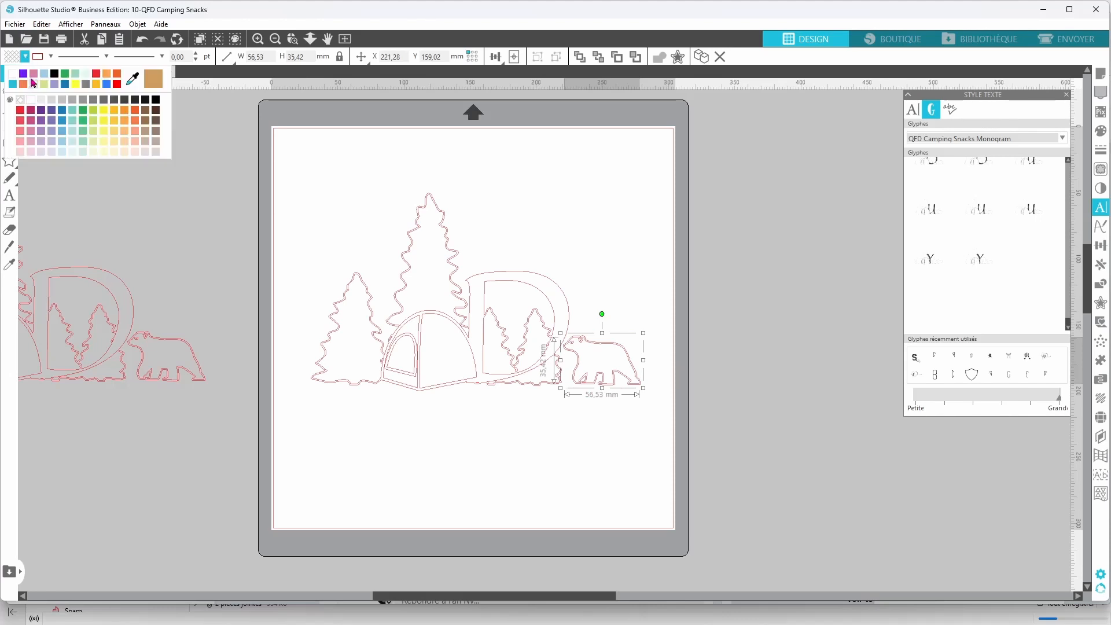
left_click(153, 81)
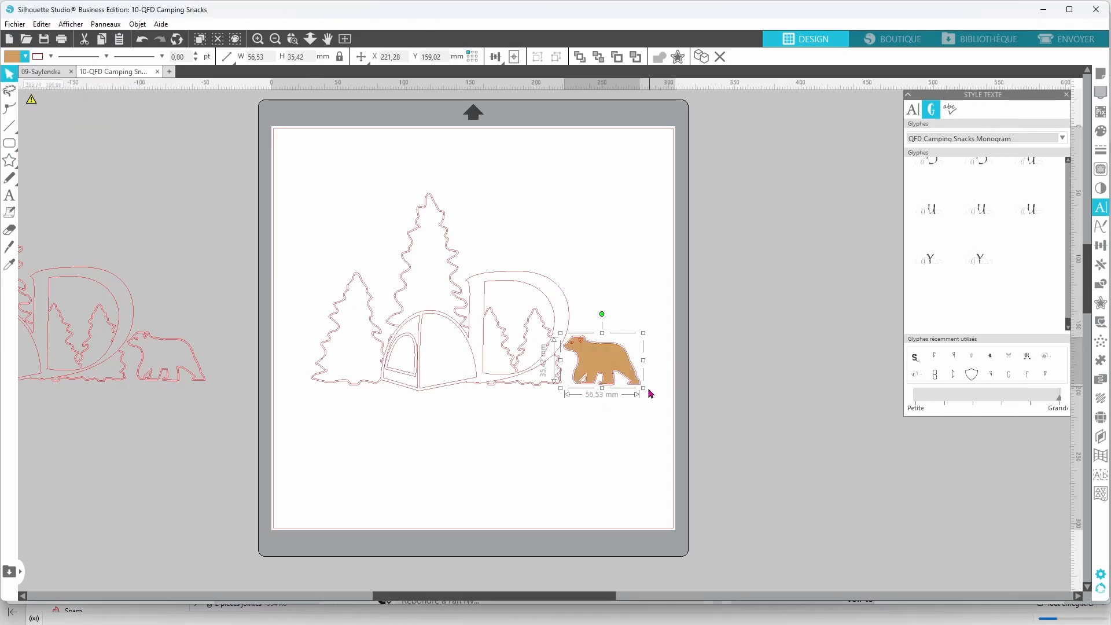
Fill both panels of the tent and its door opening with green
left_click(428, 348)
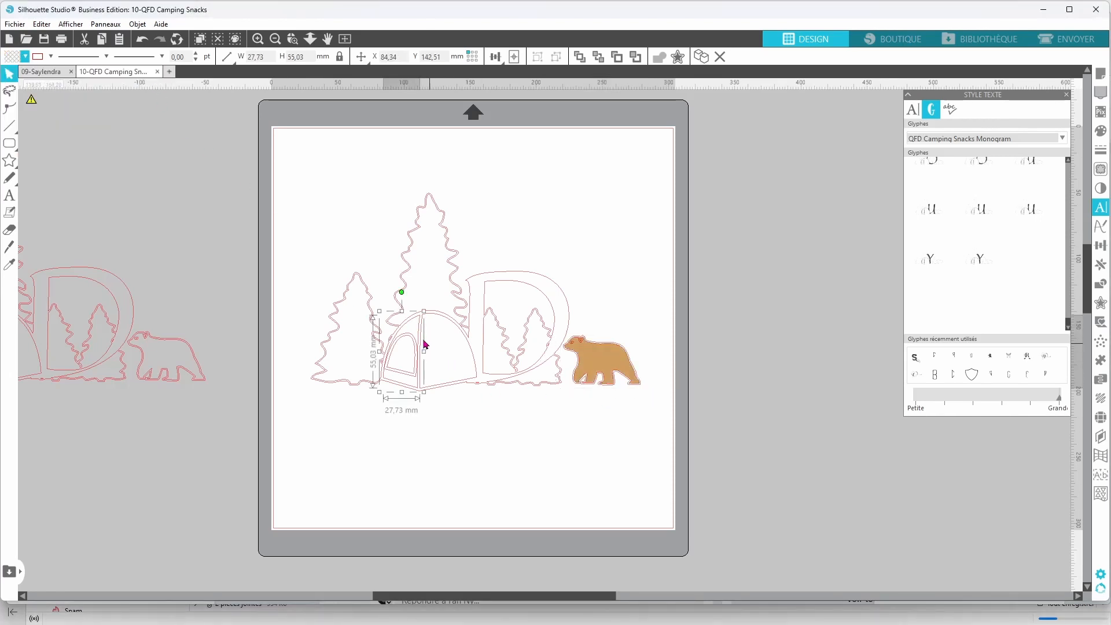
left_click(445, 322, "shift")
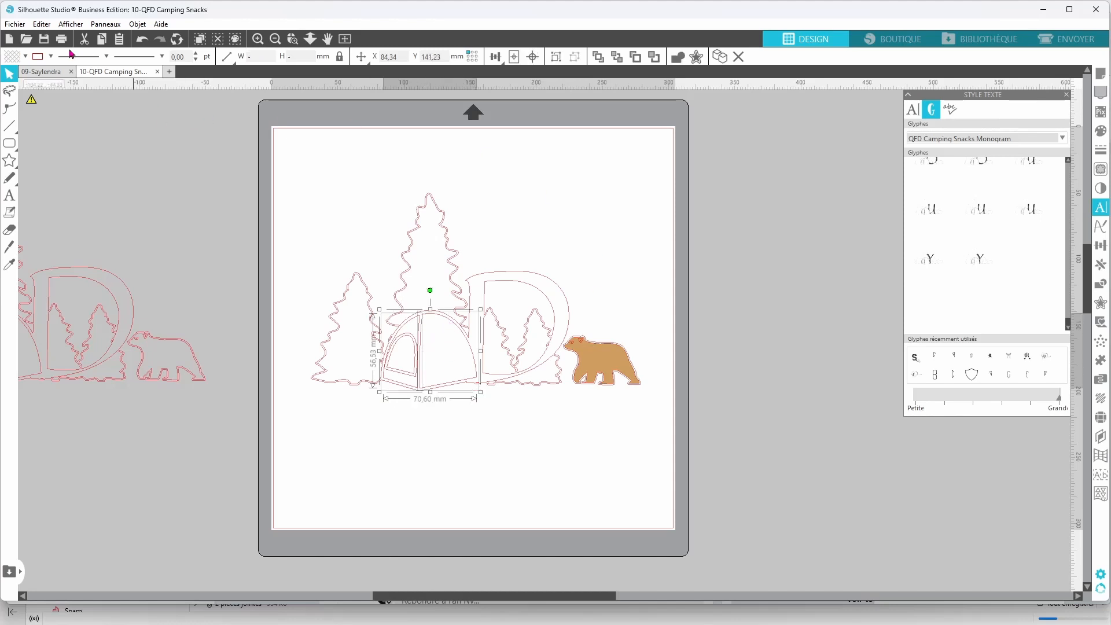
left_click(25, 57)
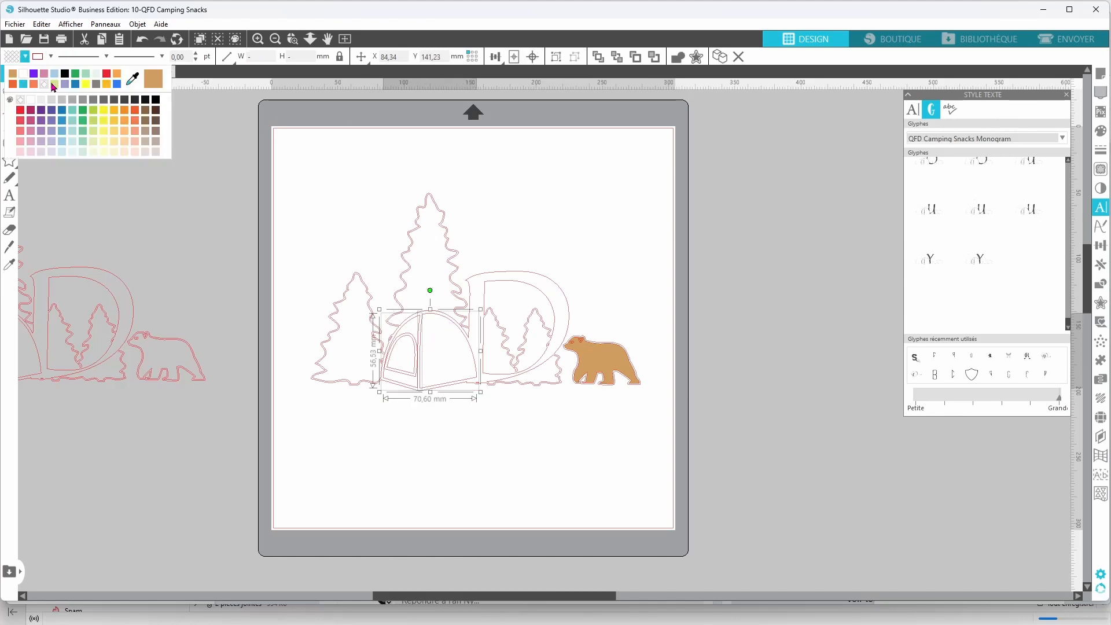
left_click(83, 116)
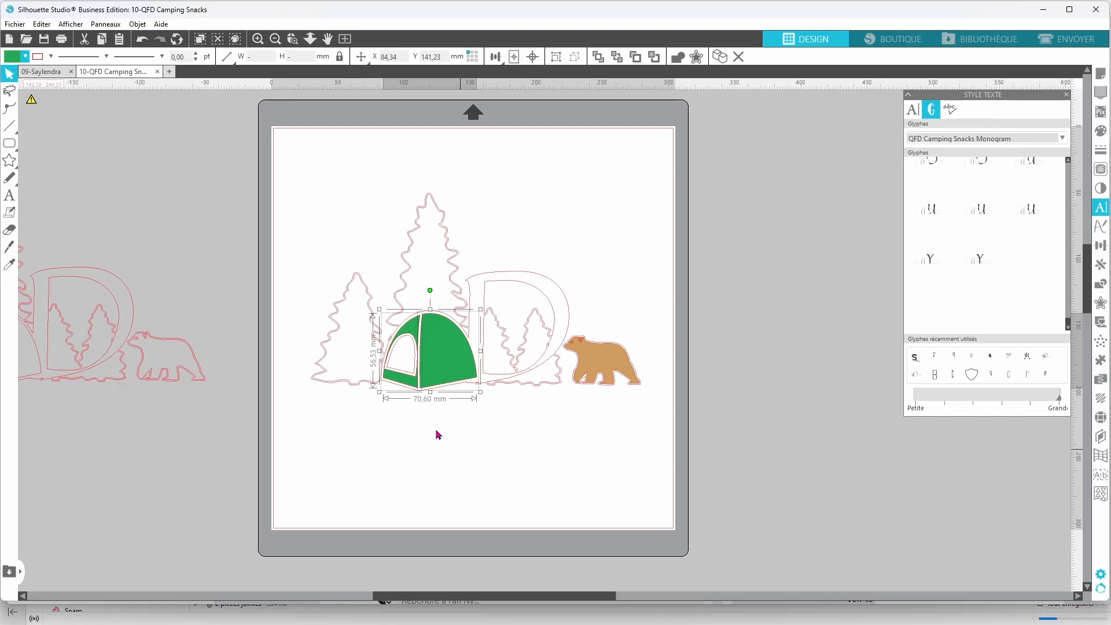
left_click(405, 374)
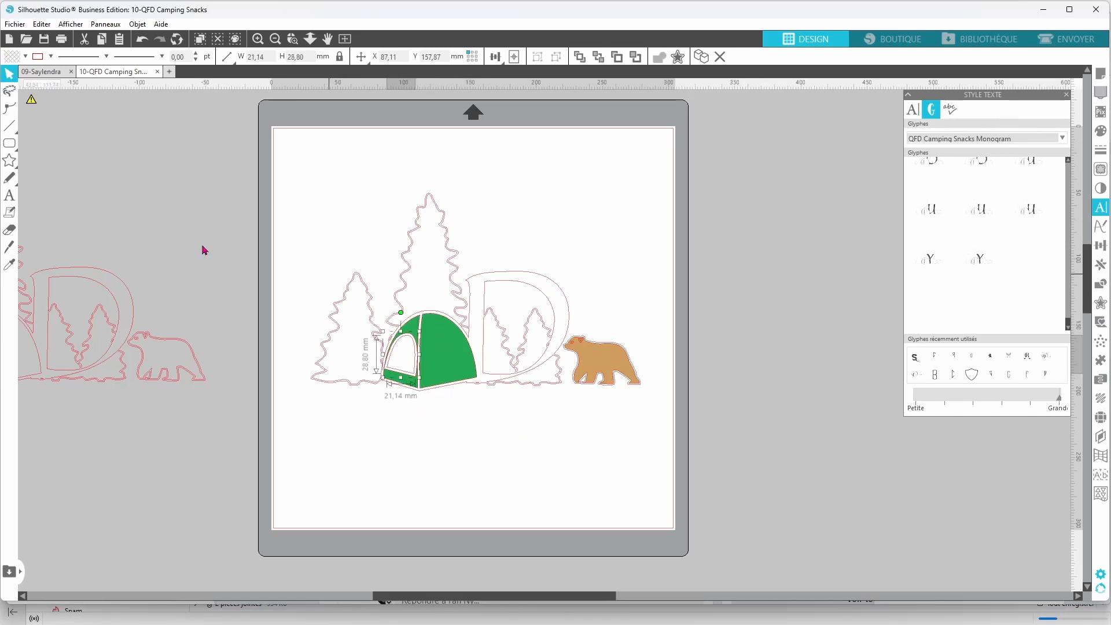
left_click(24, 57)
left_click(12, 76)
left_click(412, 450)
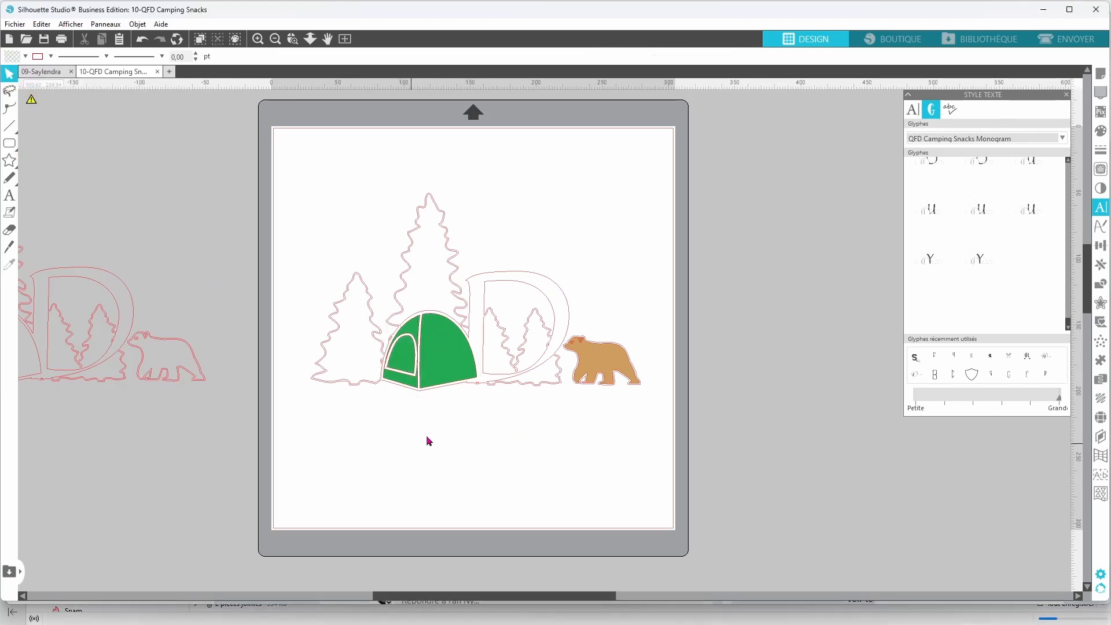
Fill the trees and the letter D with blue and the opening inside the D with green
left_click(535, 283)
left_click(530, 278, "shift")
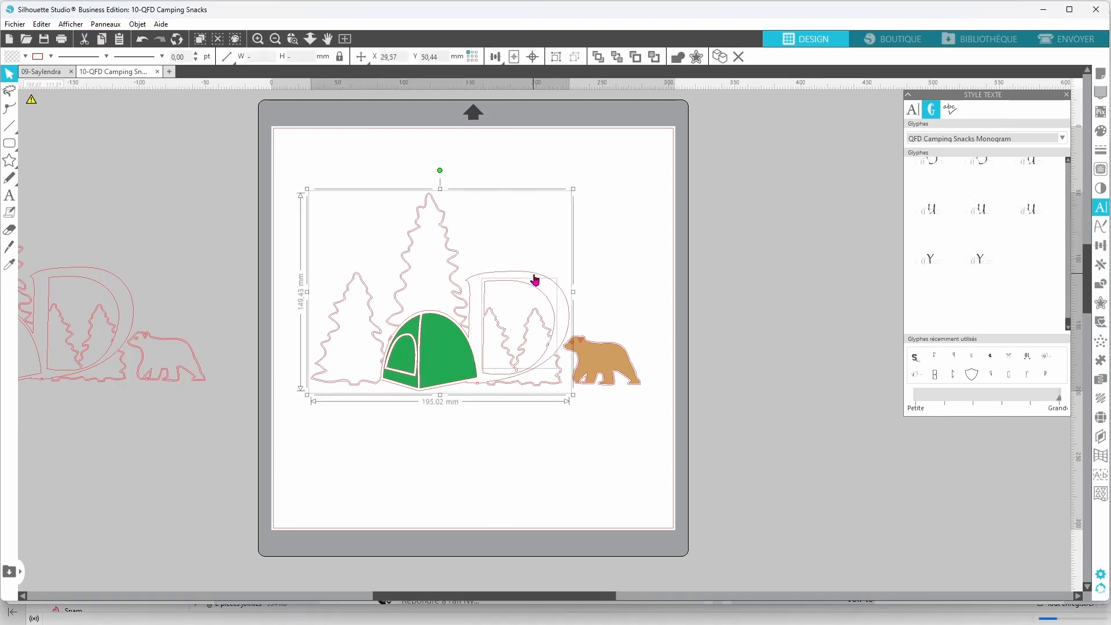
left_click(535, 280)
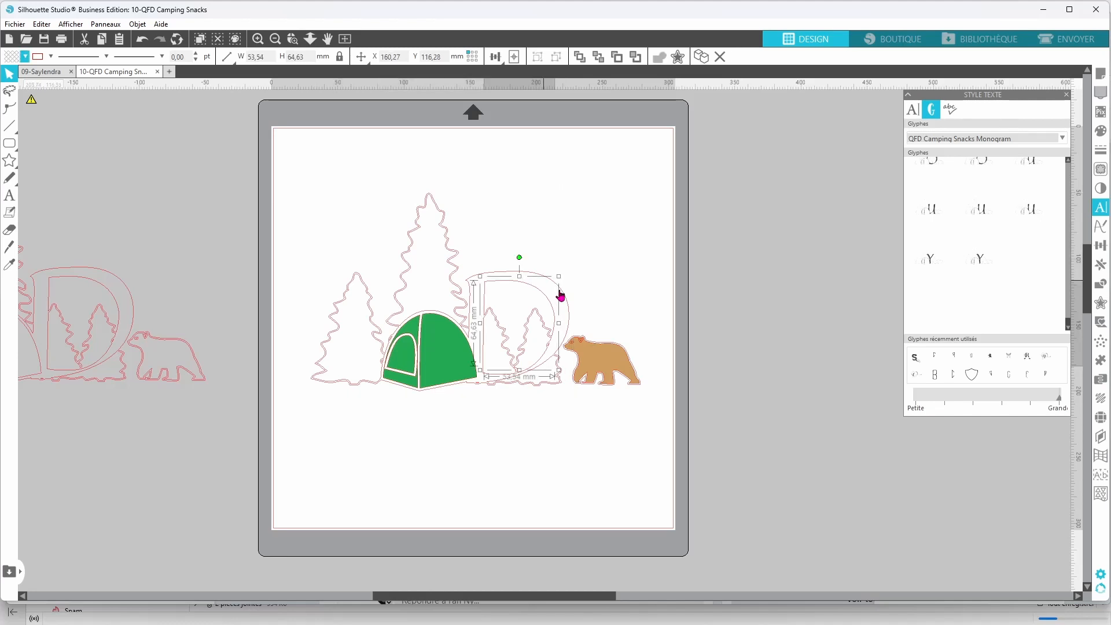
left_click(592, 277)
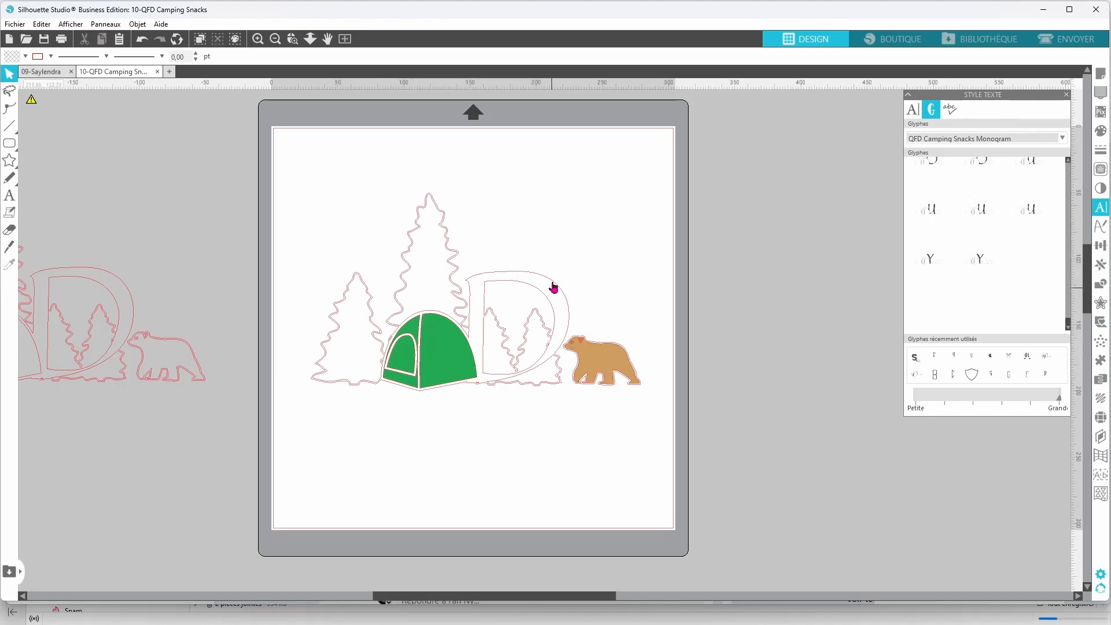
left_click(501, 280)
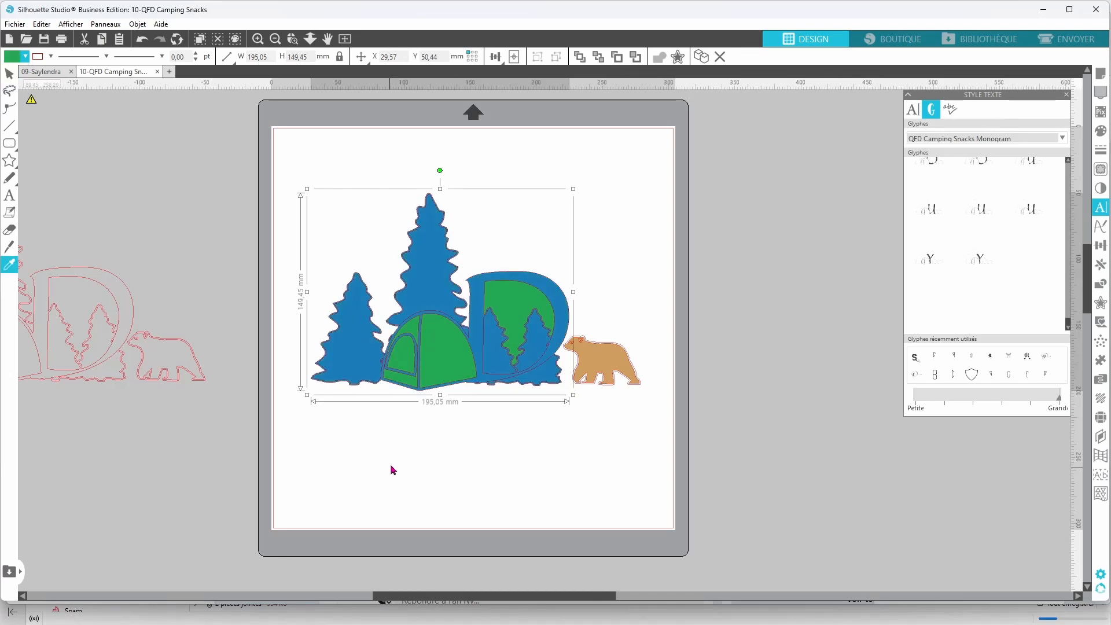
Undo the last fill changes on the camping D and clear the selection
key("ctrl+z")
key("ctrl+z")
key("ctrl+z")
key("ctrl+z")
key("Escape")
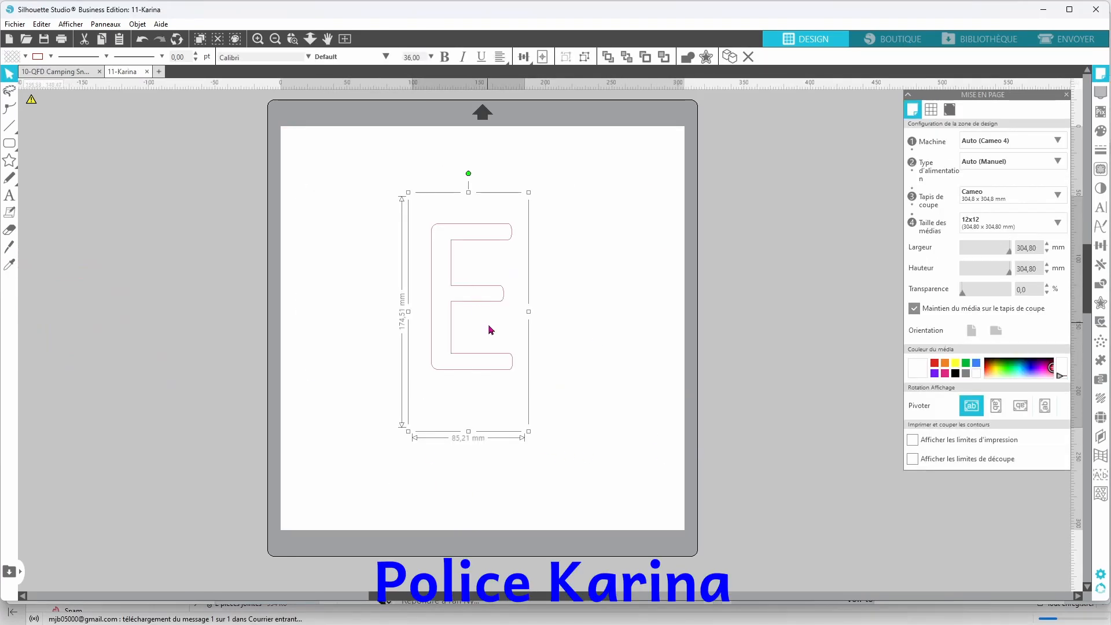
Apply the karina Monogram font to the letter E in the 11-Karina document
double_click(477, 370)
key("ctrl+a")
left_click(214, 57)
type("karina")
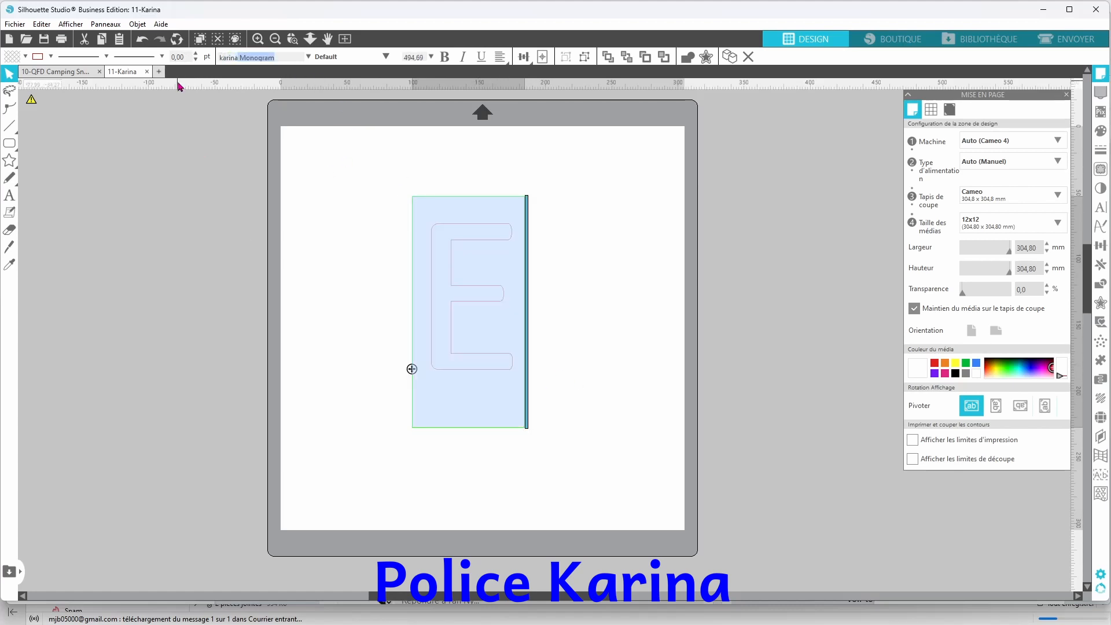
key("Return")
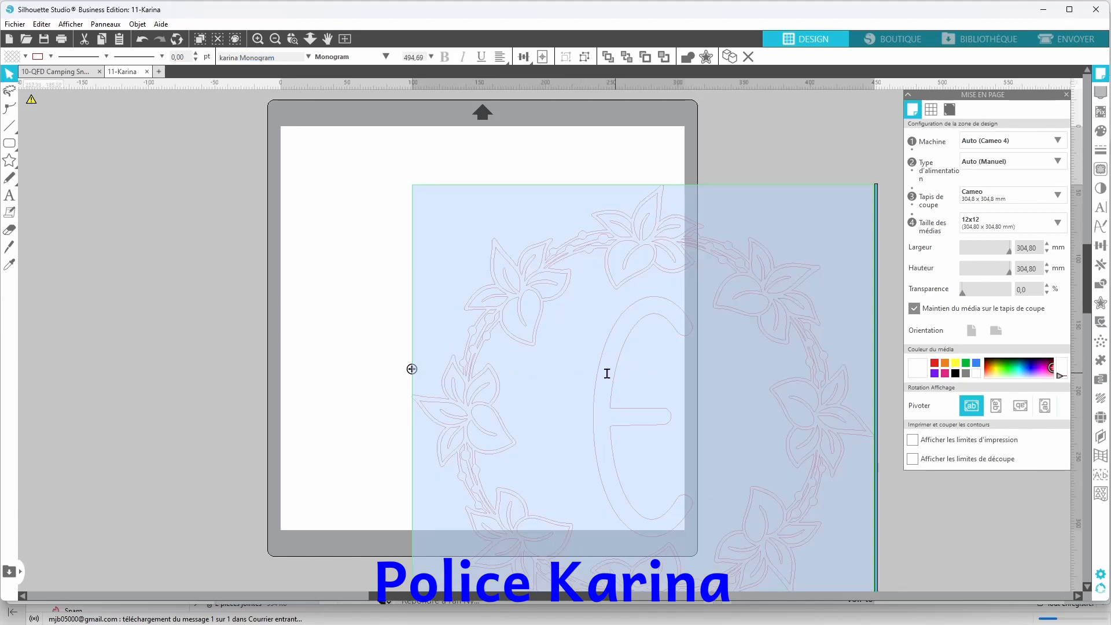
Move the wreathed letter over the page and replace the E with a G
left_click(209, 337)
left_click_drag(610, 456, 459, 365)
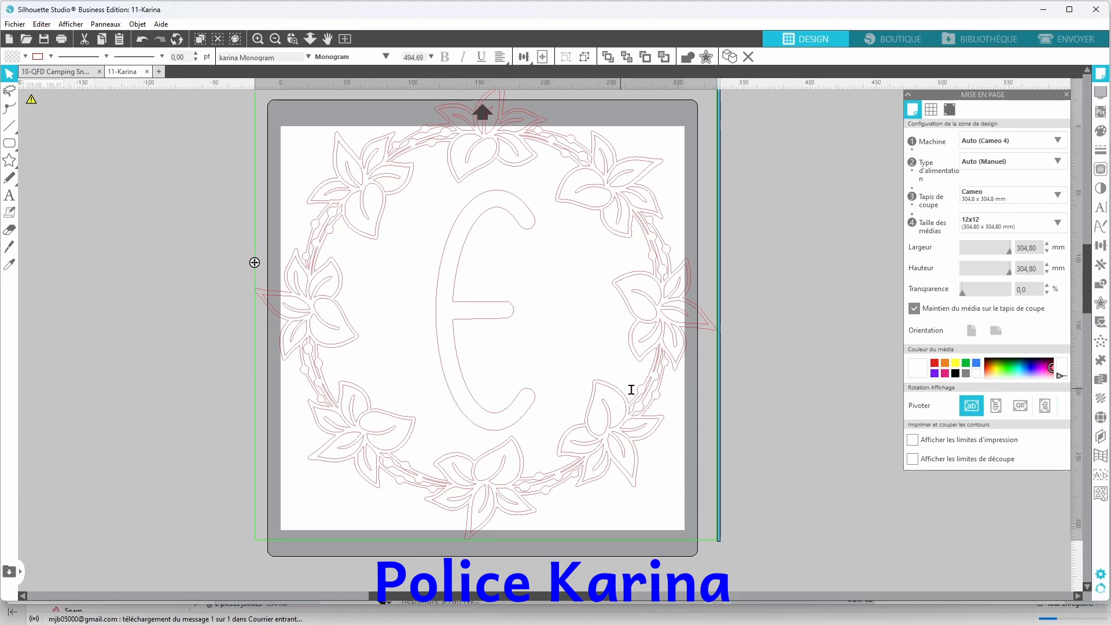
left_click_drag(645, 380, 431, 370)
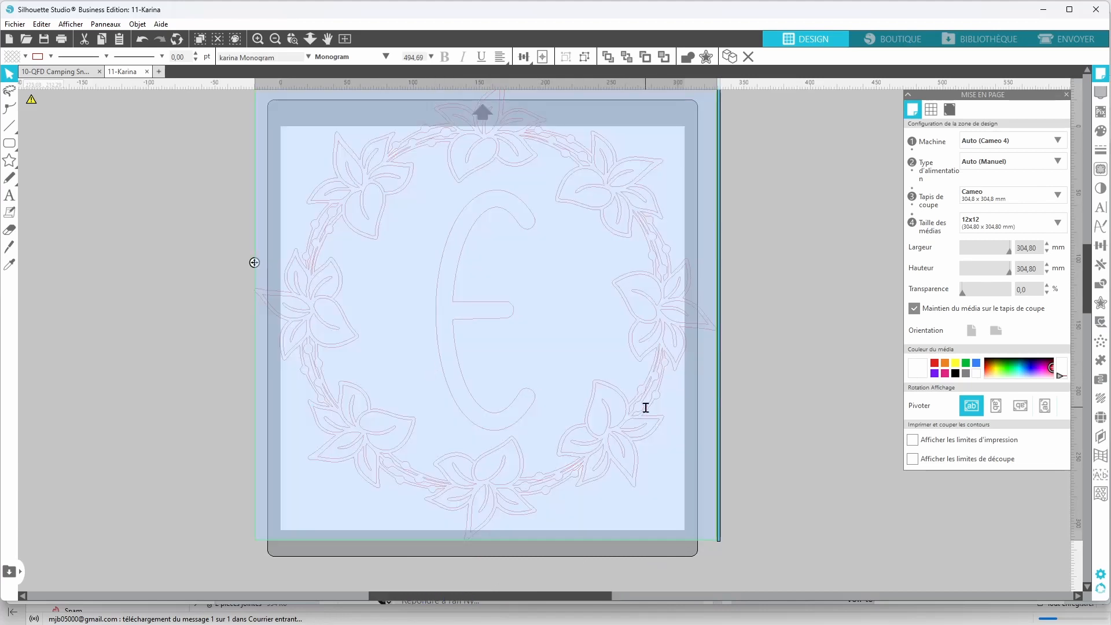
type("G")
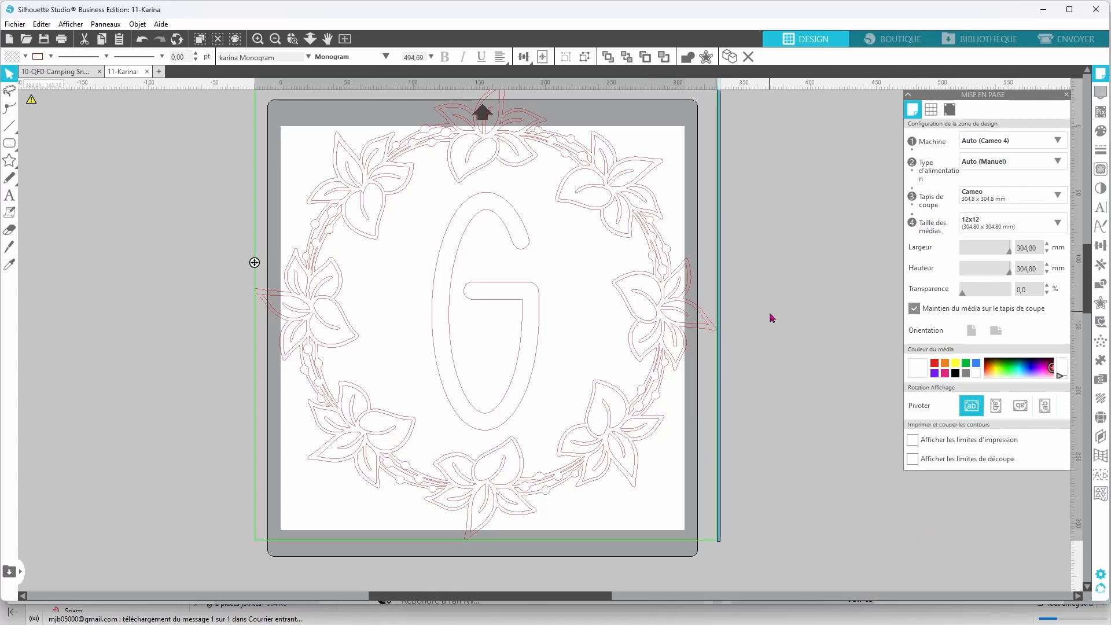
Scale the wreathed G to about 270 mm wide and place a copy of it off the page, beside the mat
left_click(766, 355)
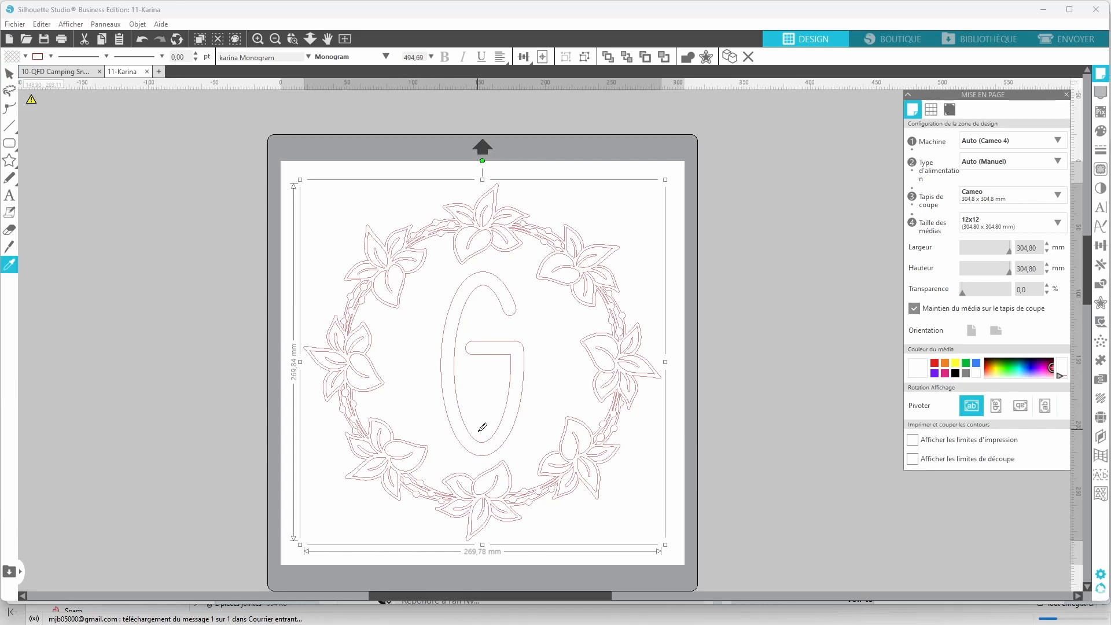
left_click(479, 435)
left_click(532, 456)
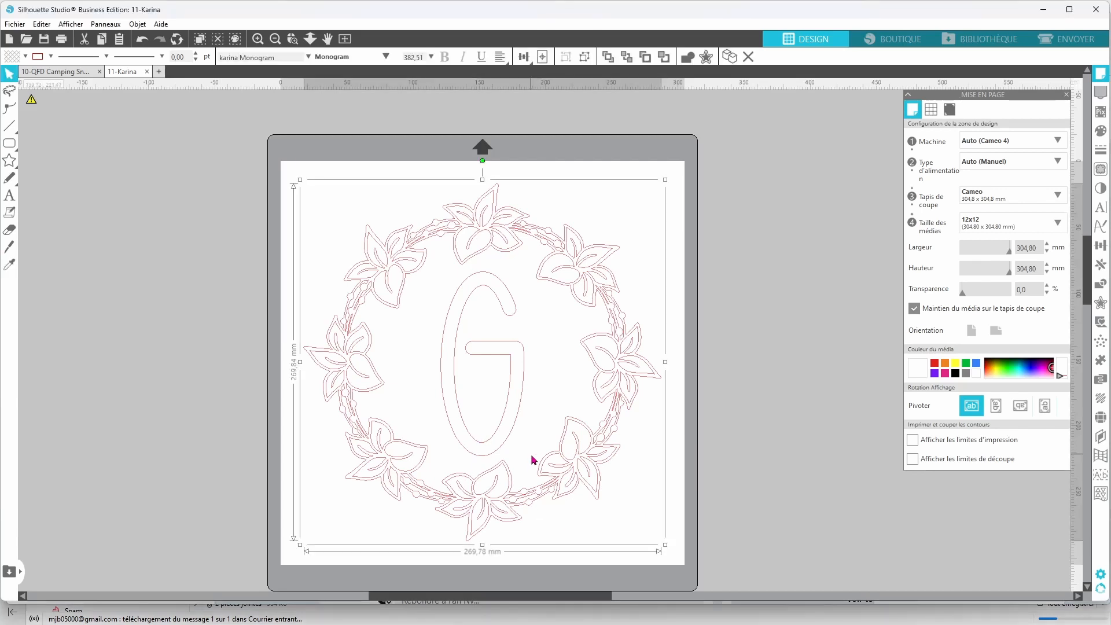
key("ctrl+Left")
left_click_drag(274, 382, 202, 381)
left_click(540, 505)
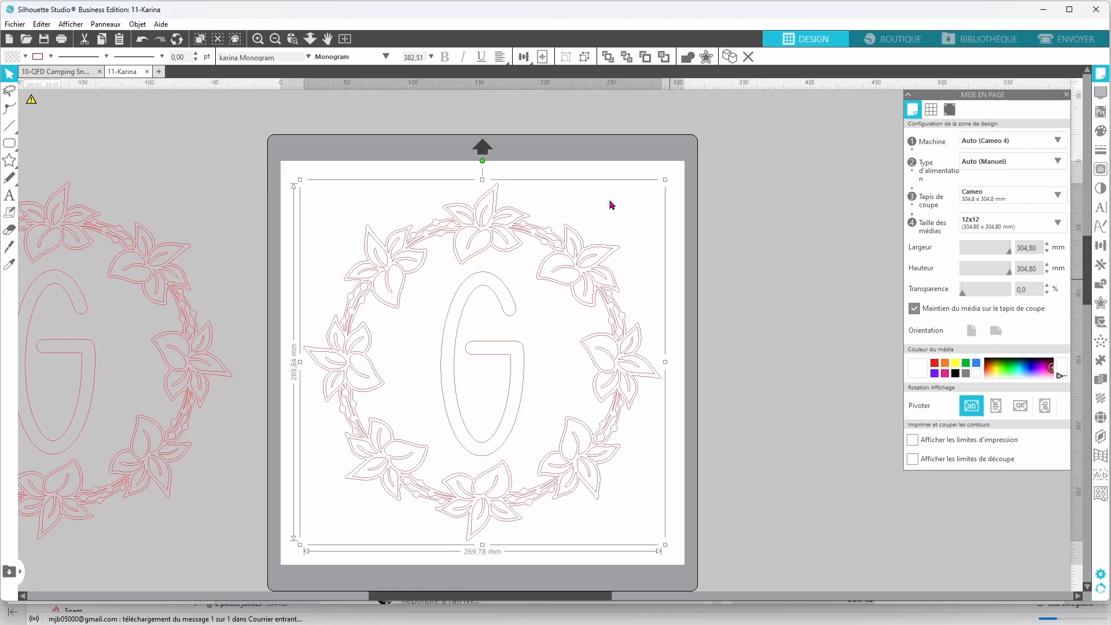
Make the wreathed G on the page a compound path and give it an orange fill and line
right_click(720, 352)
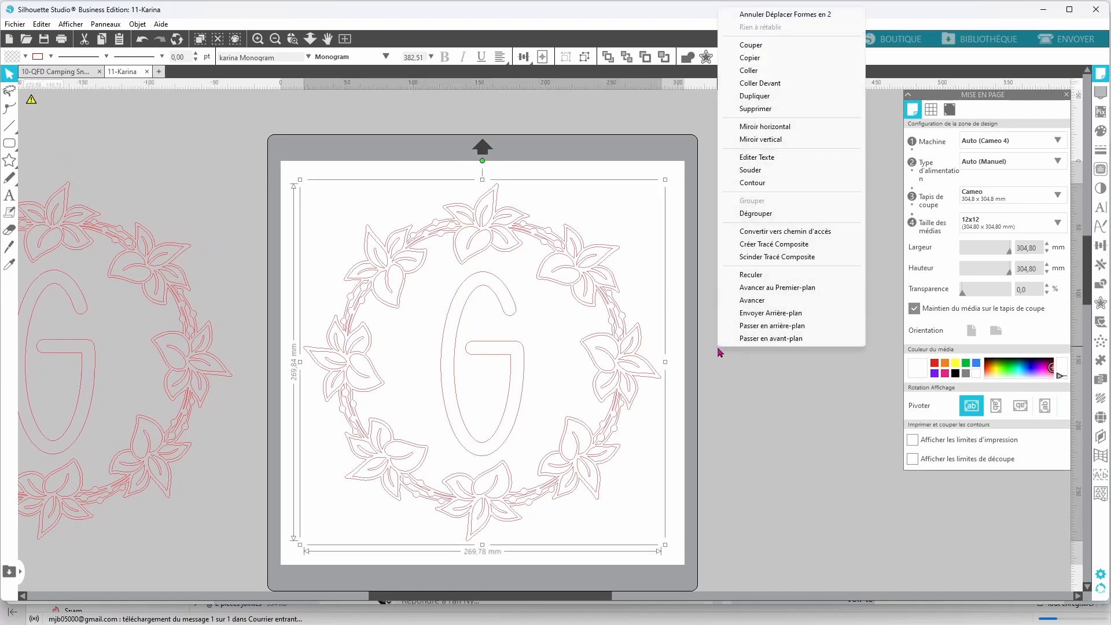
left_click(790, 248)
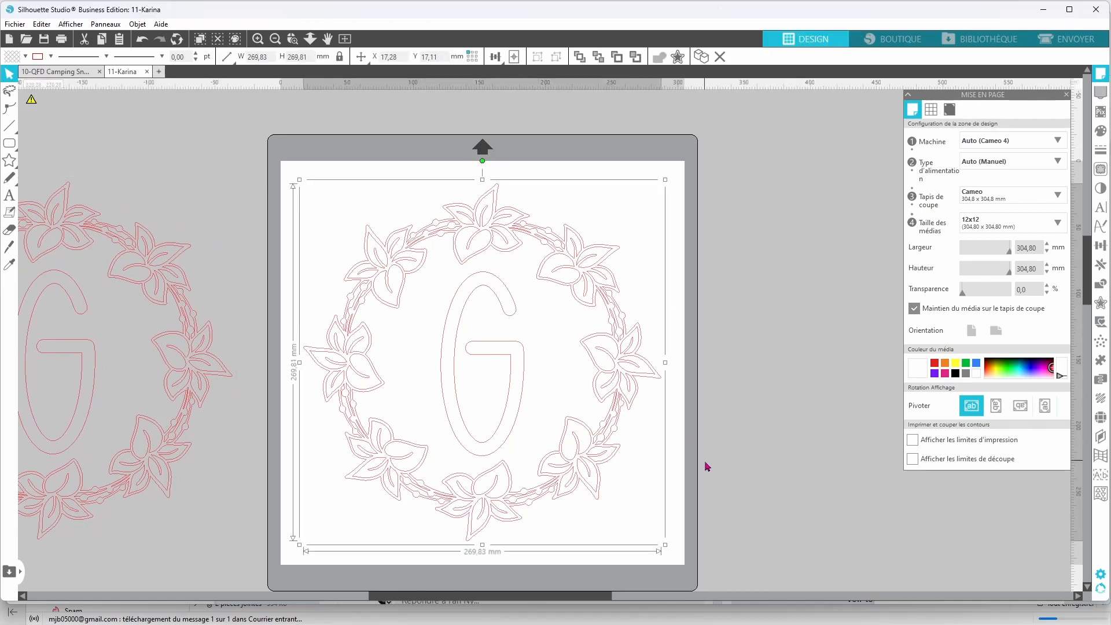
left_click(26, 56)
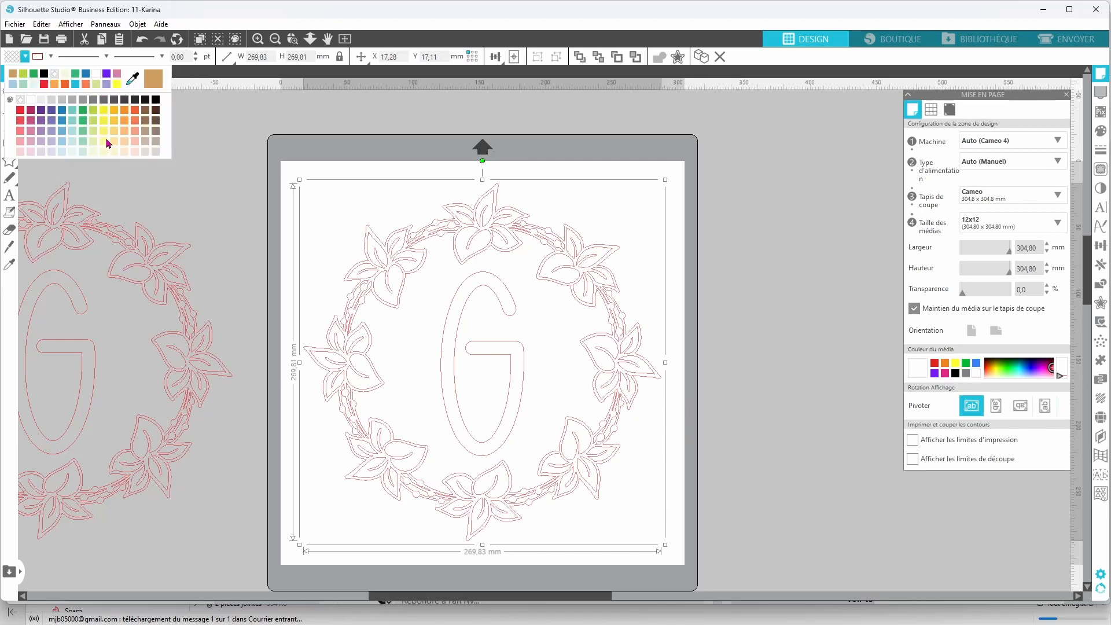
left_click(137, 112)
left_click(51, 57)
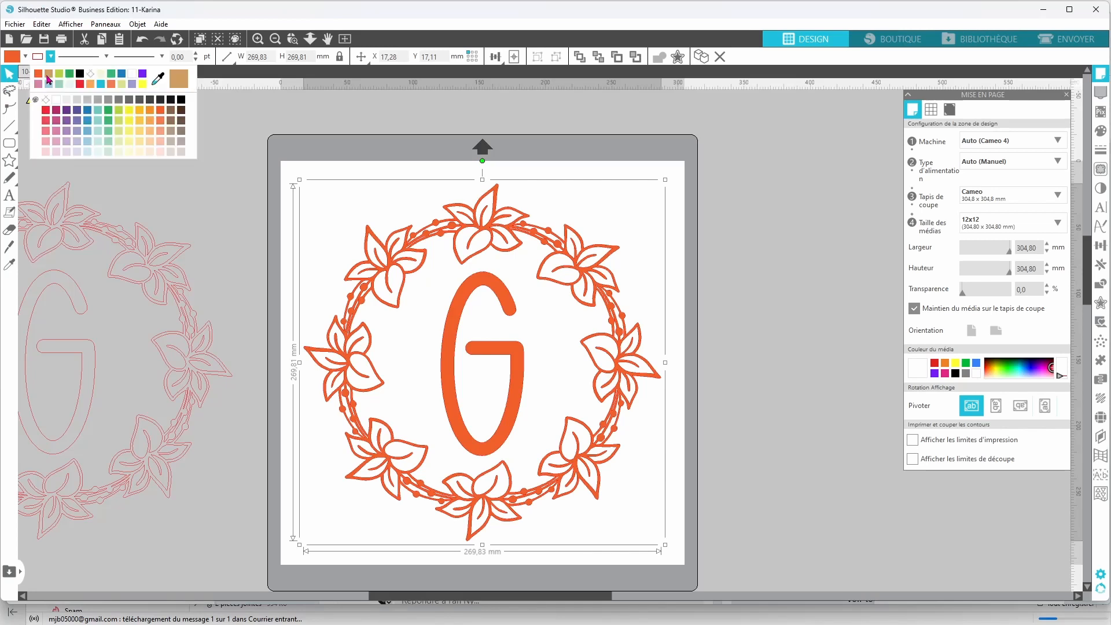
left_click(40, 78)
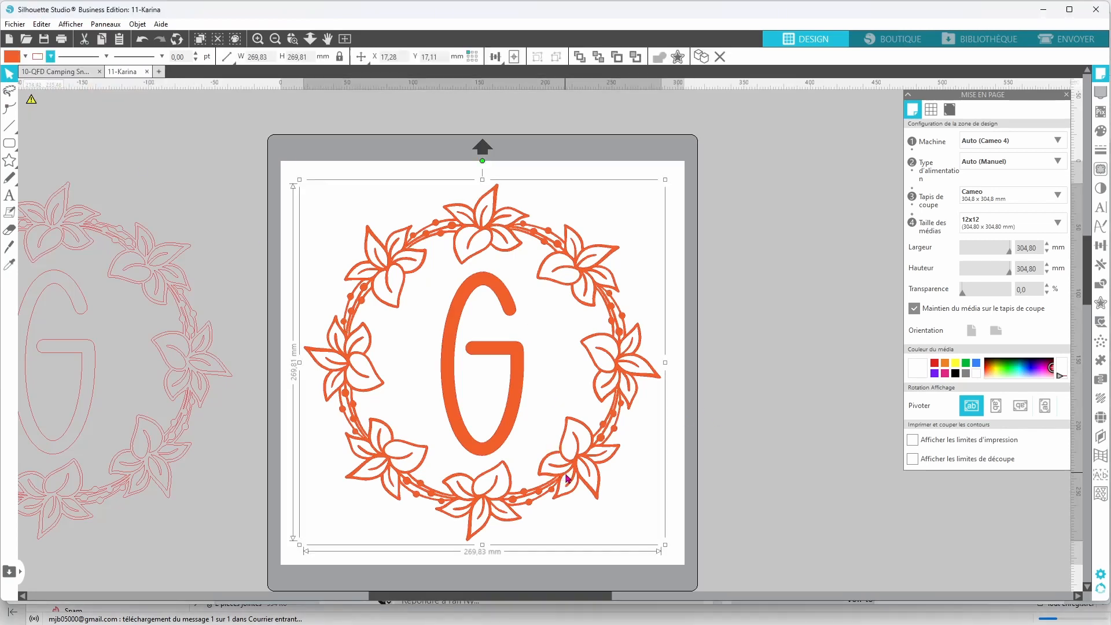
Release the compound path and recombine the wreath shapes, without the inner disc and the G, into a compound path
right_click(742, 407)
left_click(780, 311)
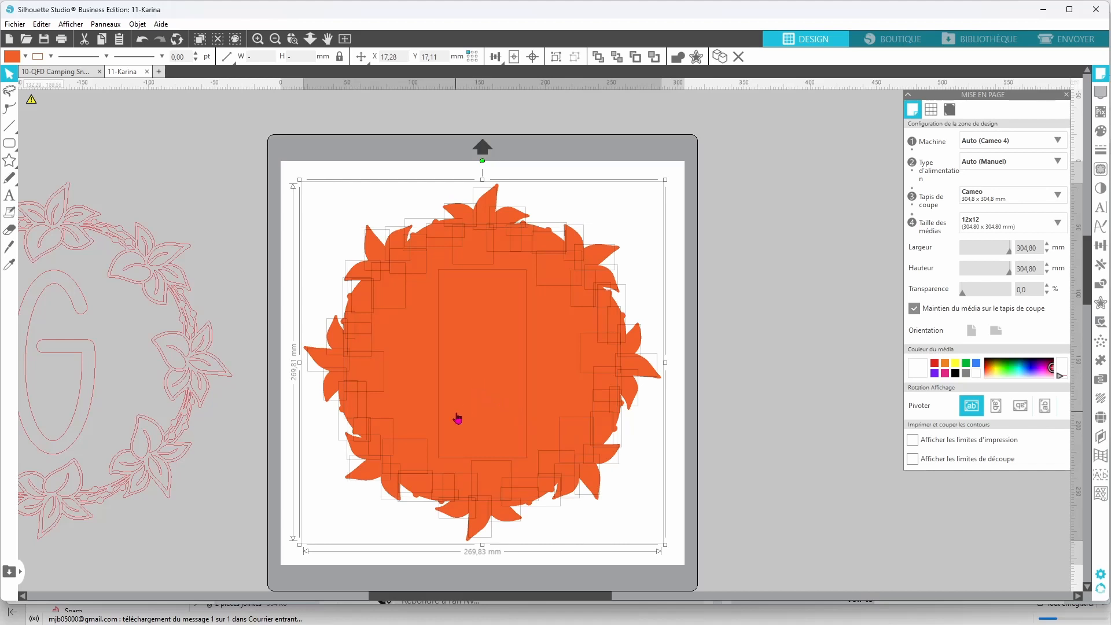
right_click(706, 343)
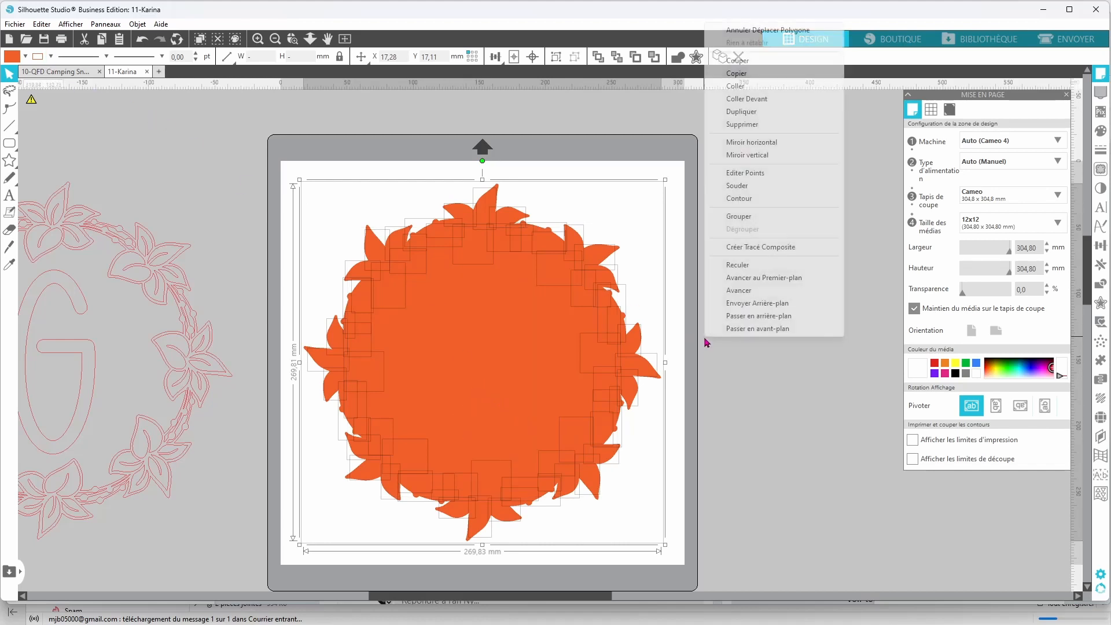
left_click(752, 248)
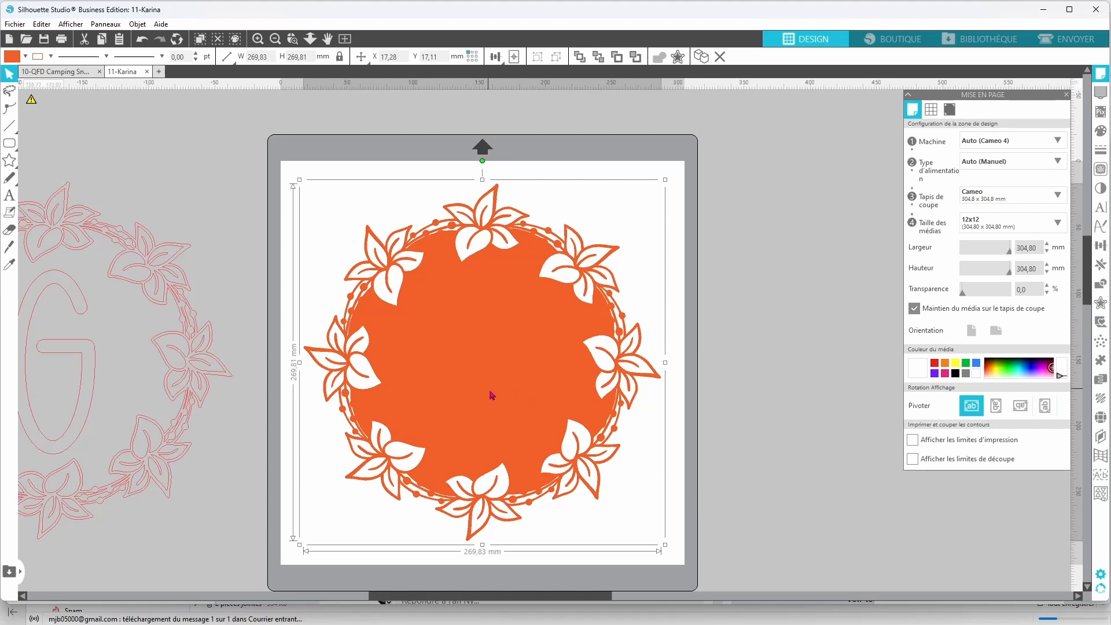
Select only the inner disc and the G and give them a black fill and line
key("ctrl+z")
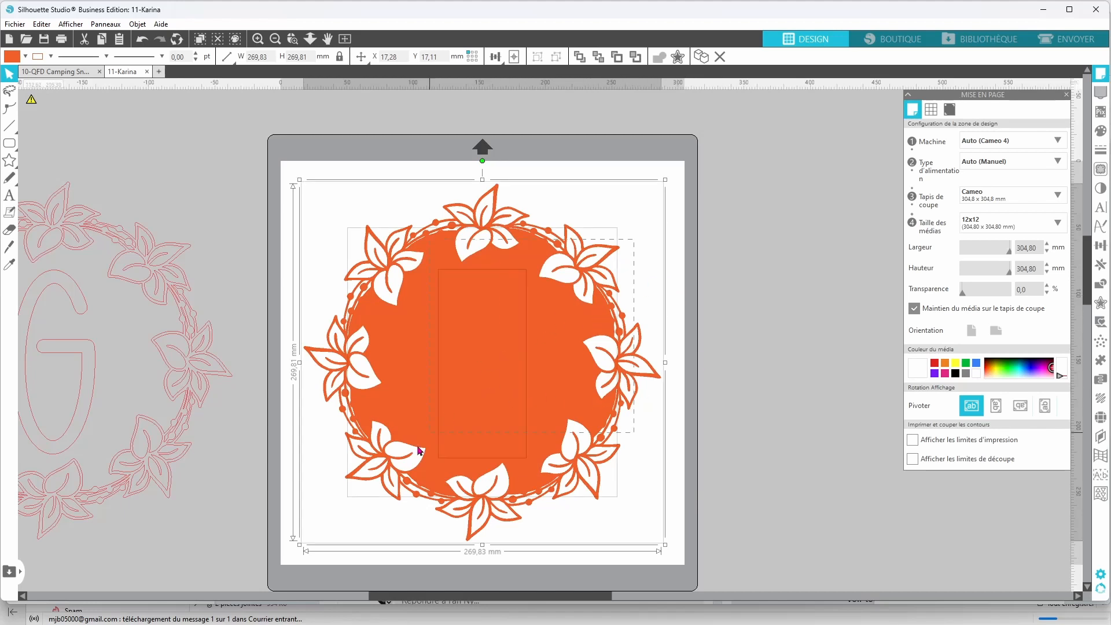
left_click(599, 350)
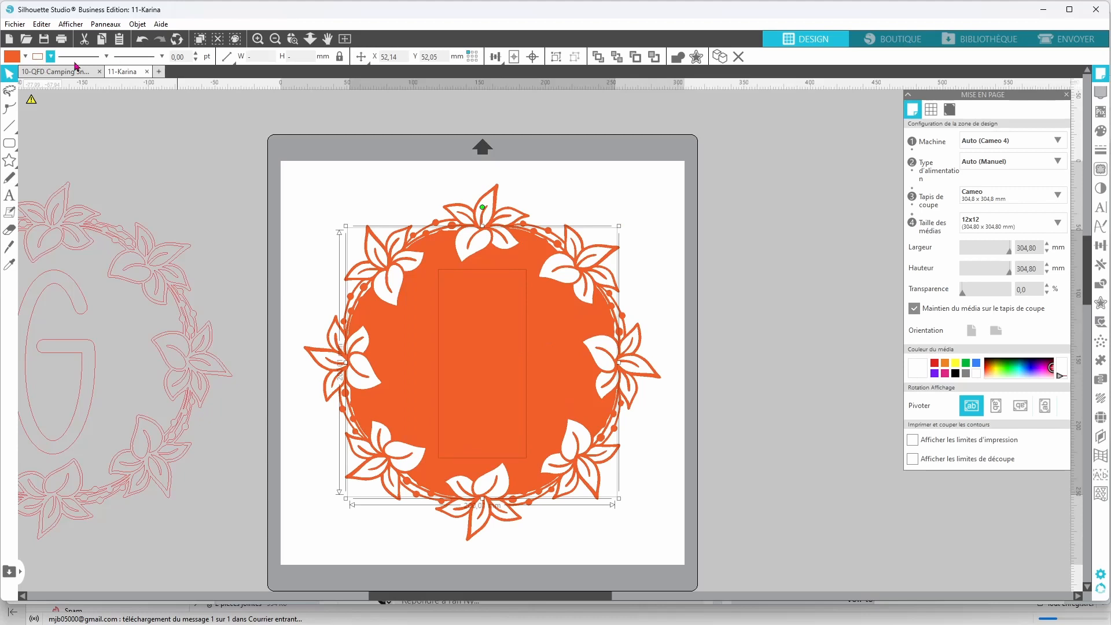
left_click(26, 57)
left_click(54, 76)
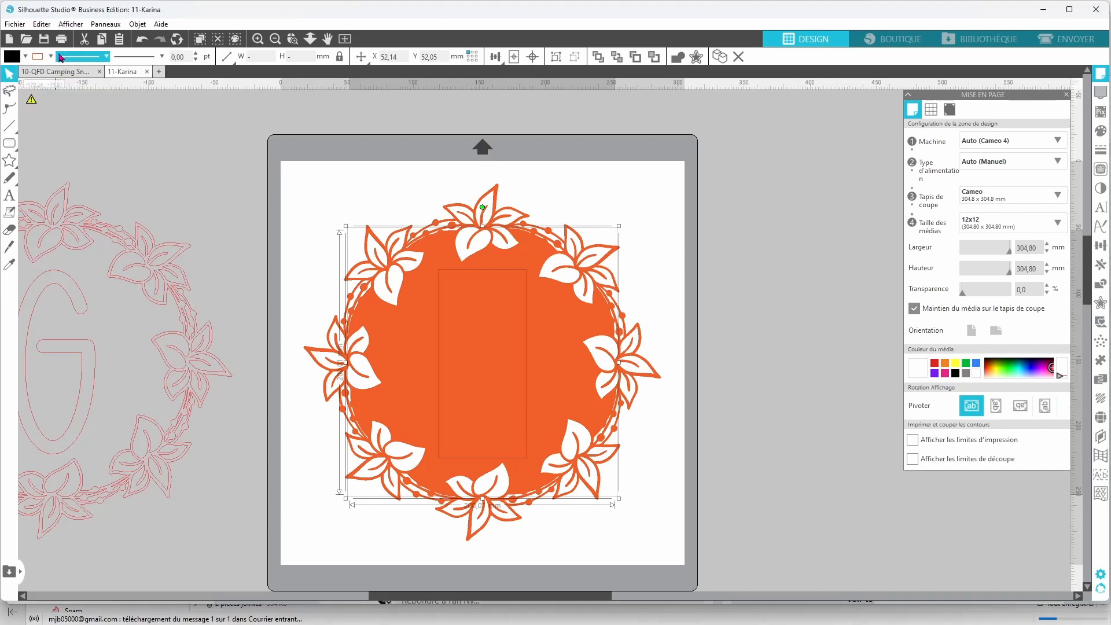
left_click(51, 57)
left_click(40, 74)
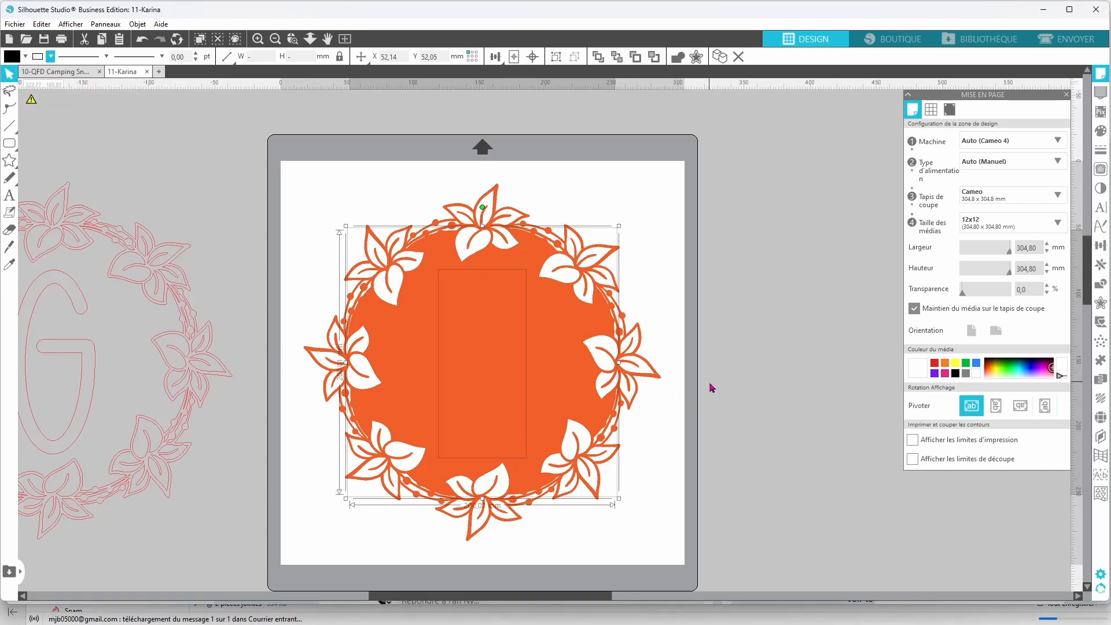
Bring the inner disc and the G to the front and combine them into a compound path
left_click(598, 56)
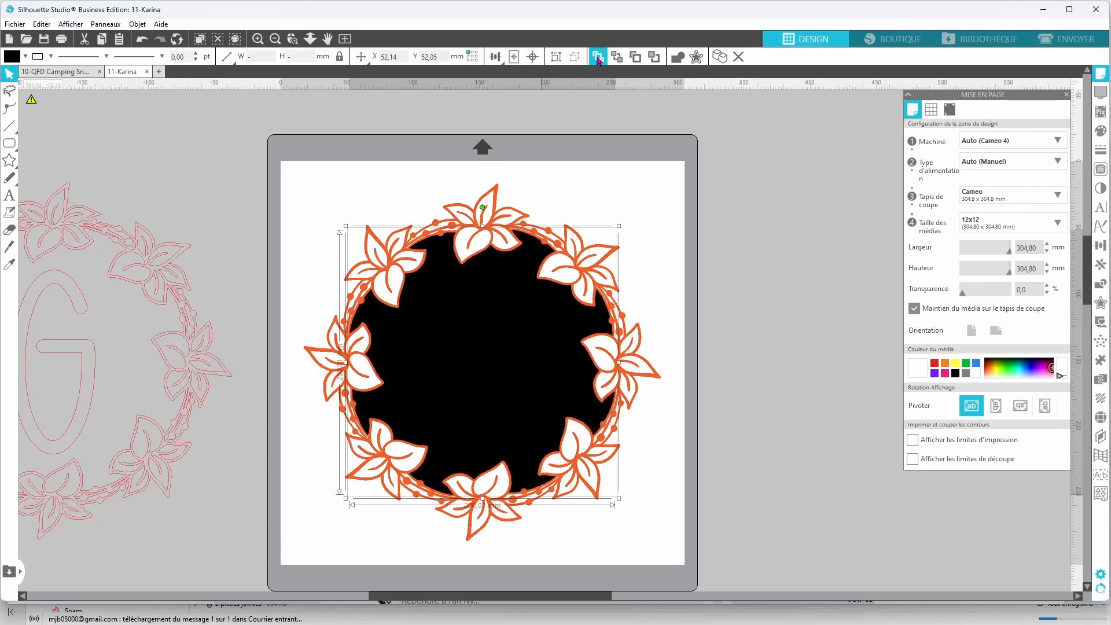
right_click(698, 409)
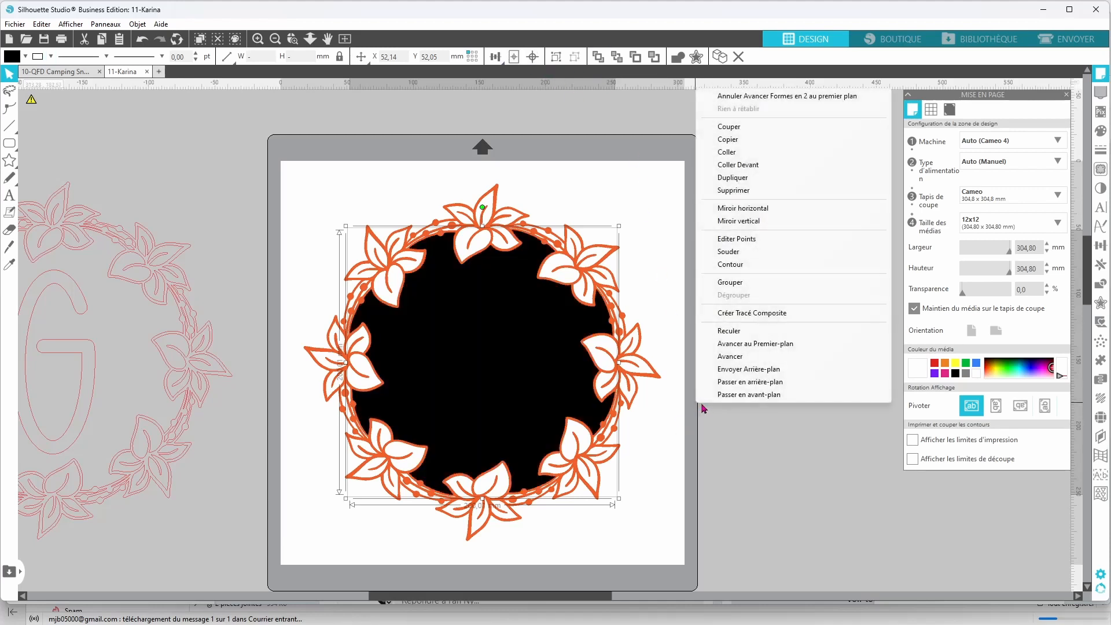
left_click(753, 313)
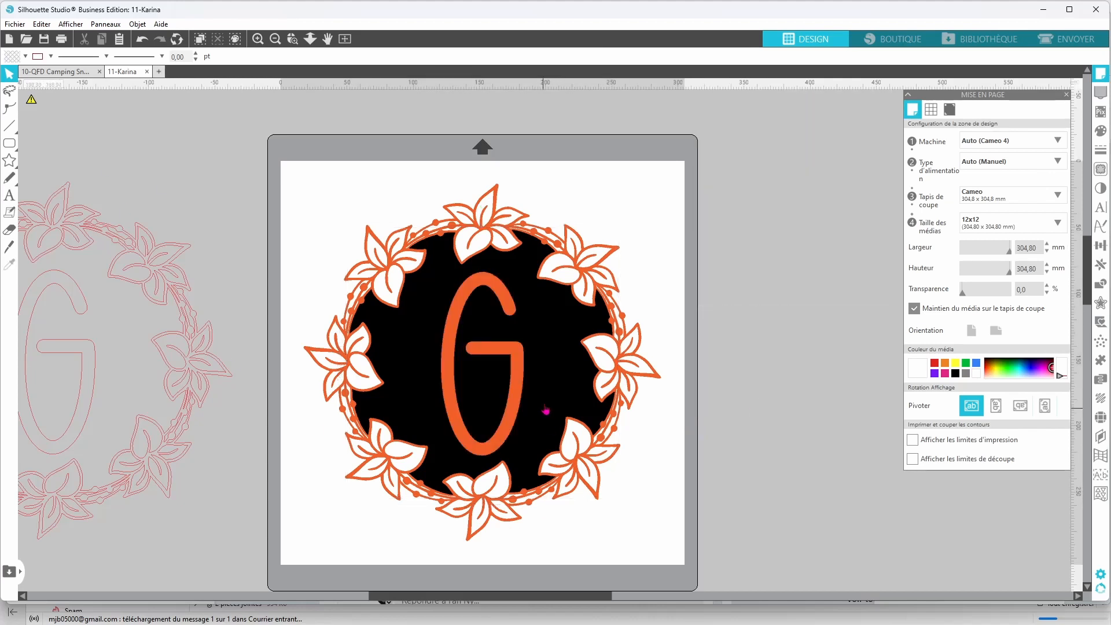
Fill the disc behind the wreath with yellow
left_click(547, 388)
left_click(25, 57)
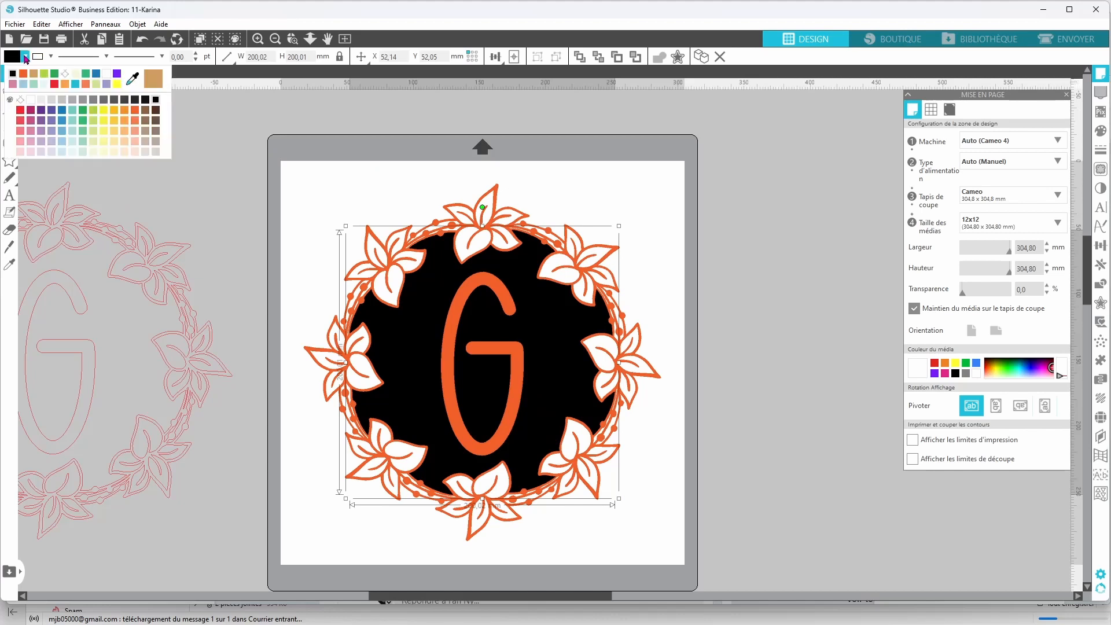
left_click(107, 124)
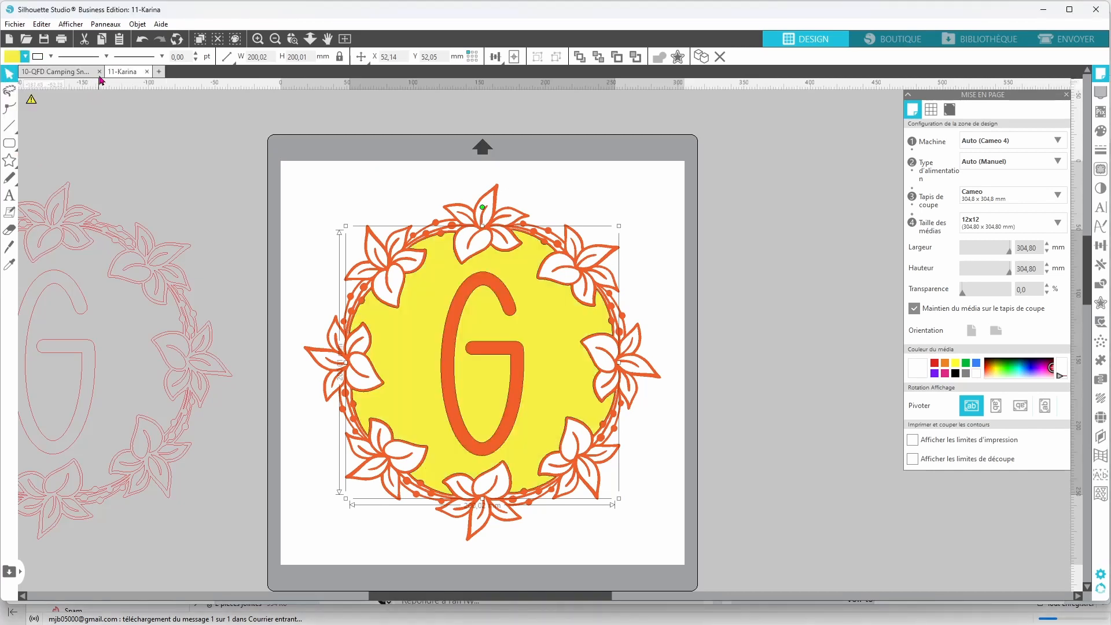
Set the fill and line of the disc with the cut-out G to light purple
left_click(26, 57)
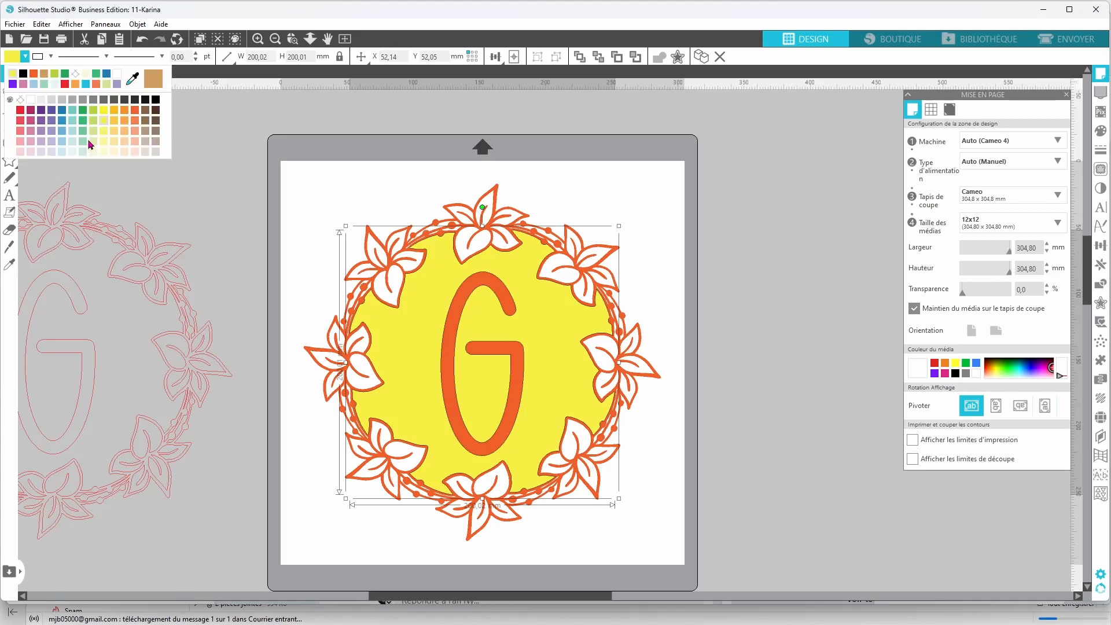
left_click(42, 145)
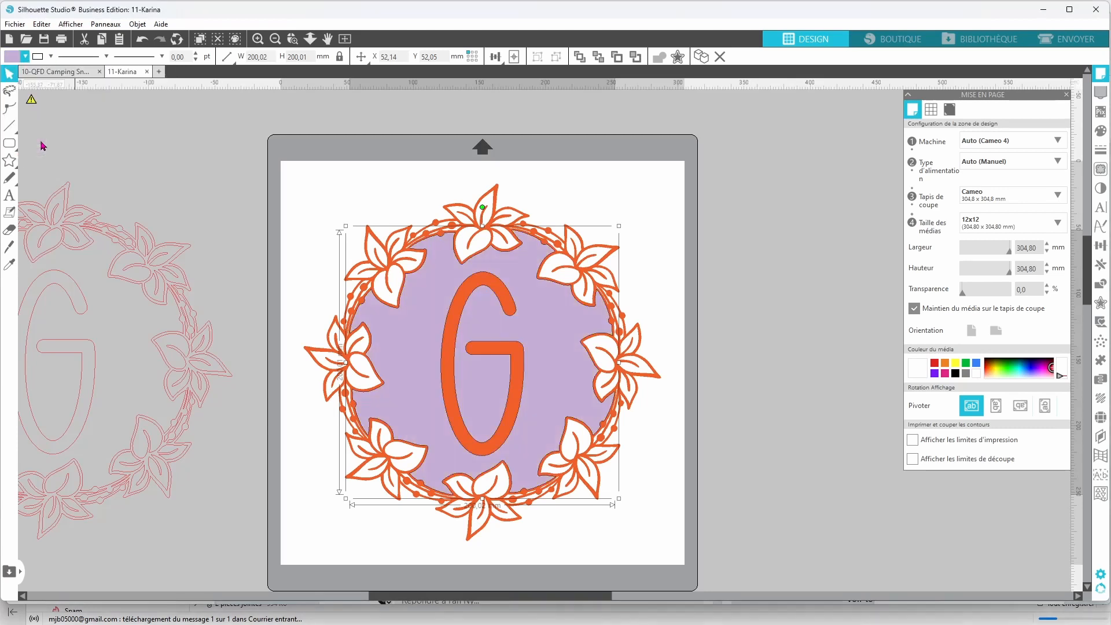
left_click(51, 56)
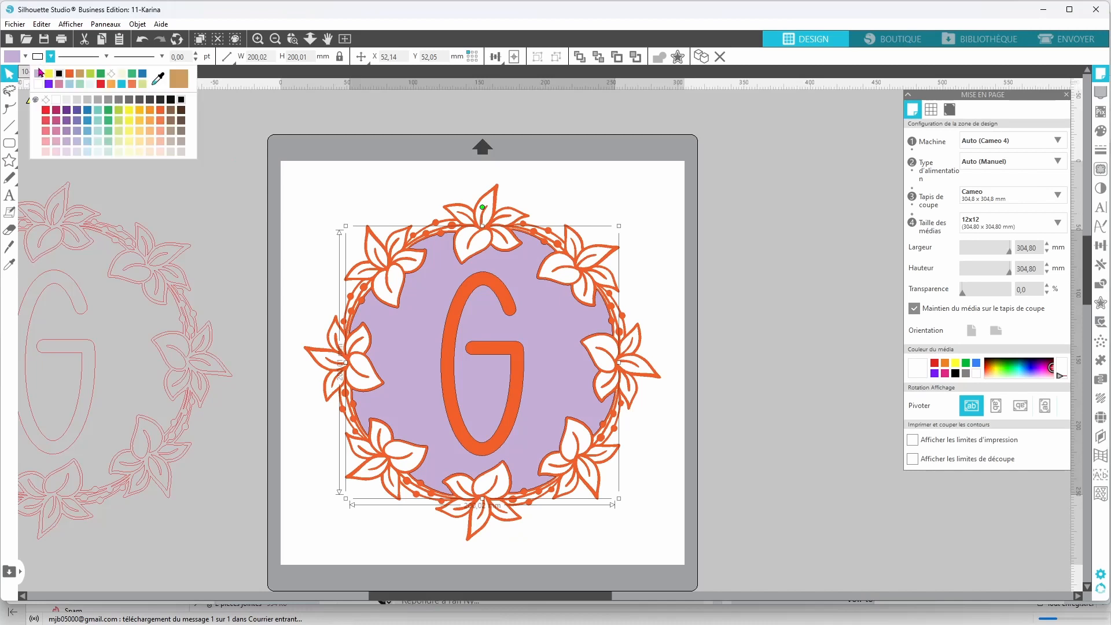
left_click(41, 79)
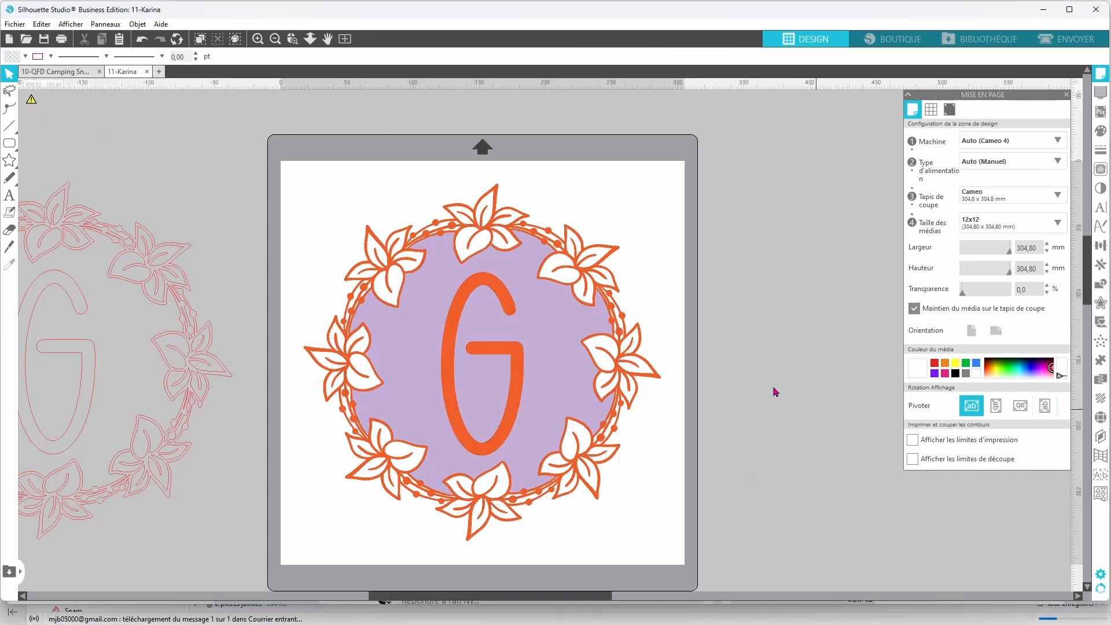
Select the wreath and the disc with the cut-out G and simplify the edit points of both shapes
left_click(473, 389)
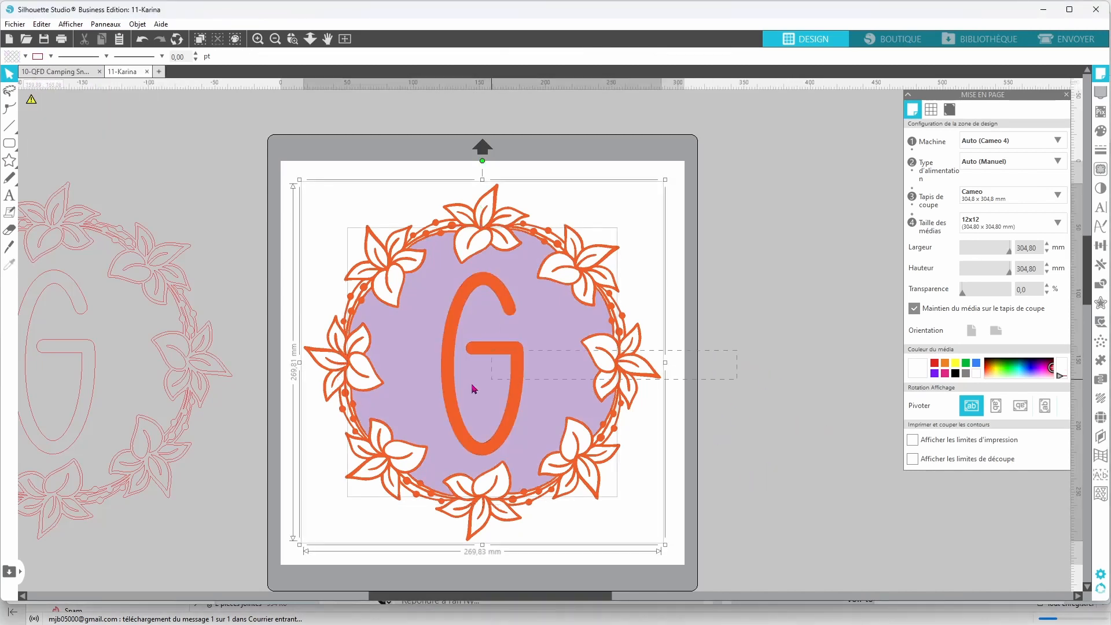
right_click(714, 359)
left_click(753, 176)
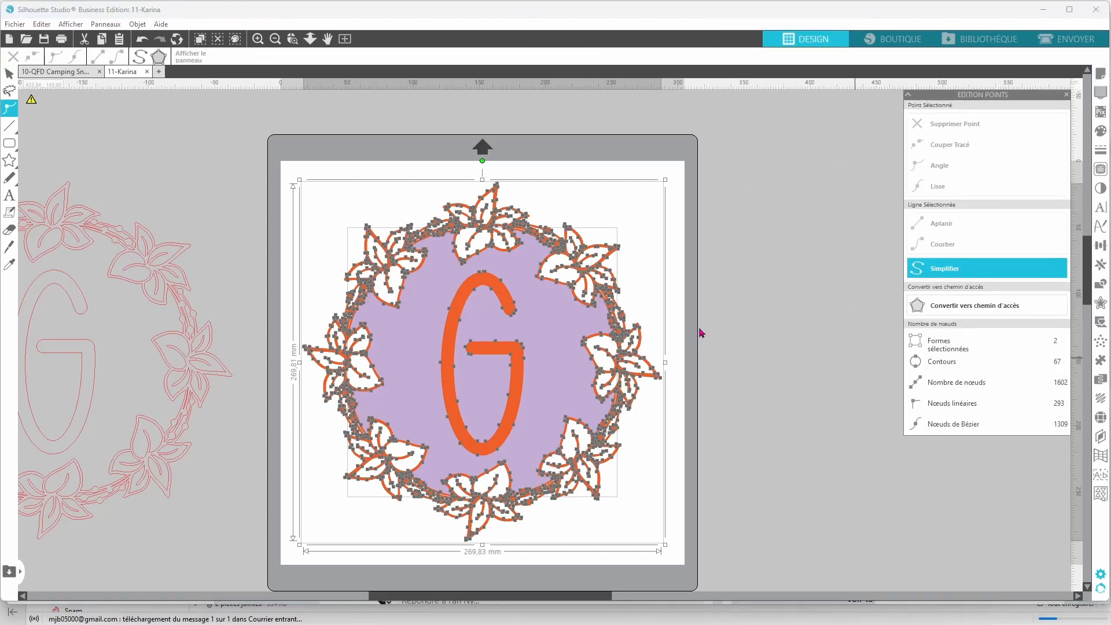
right_click(747, 344)
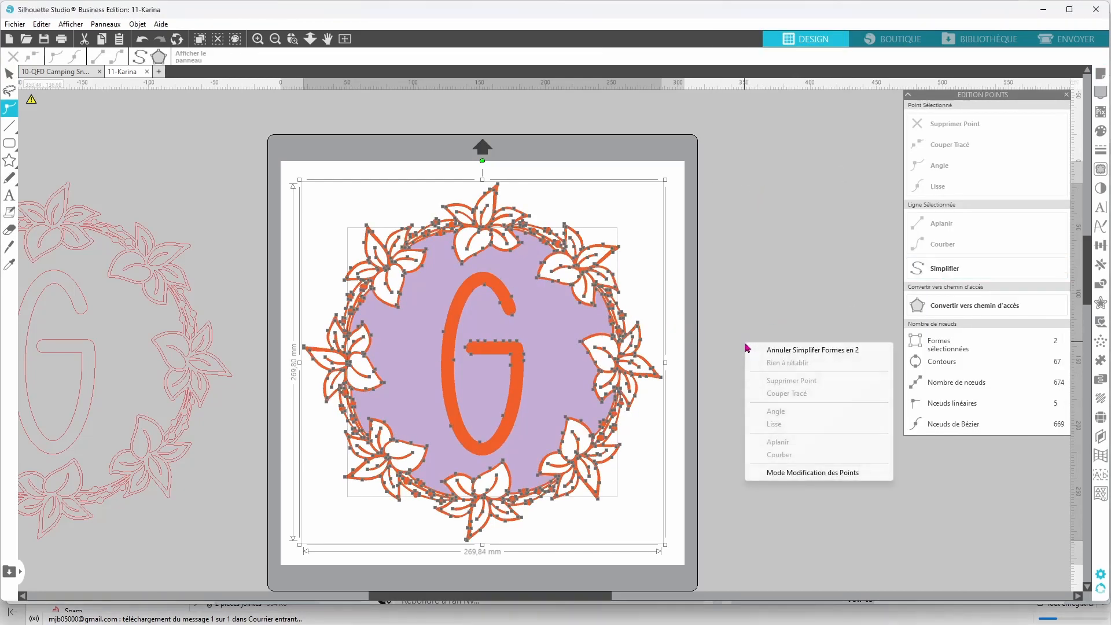
left_click(788, 473)
right_click(699, 358)
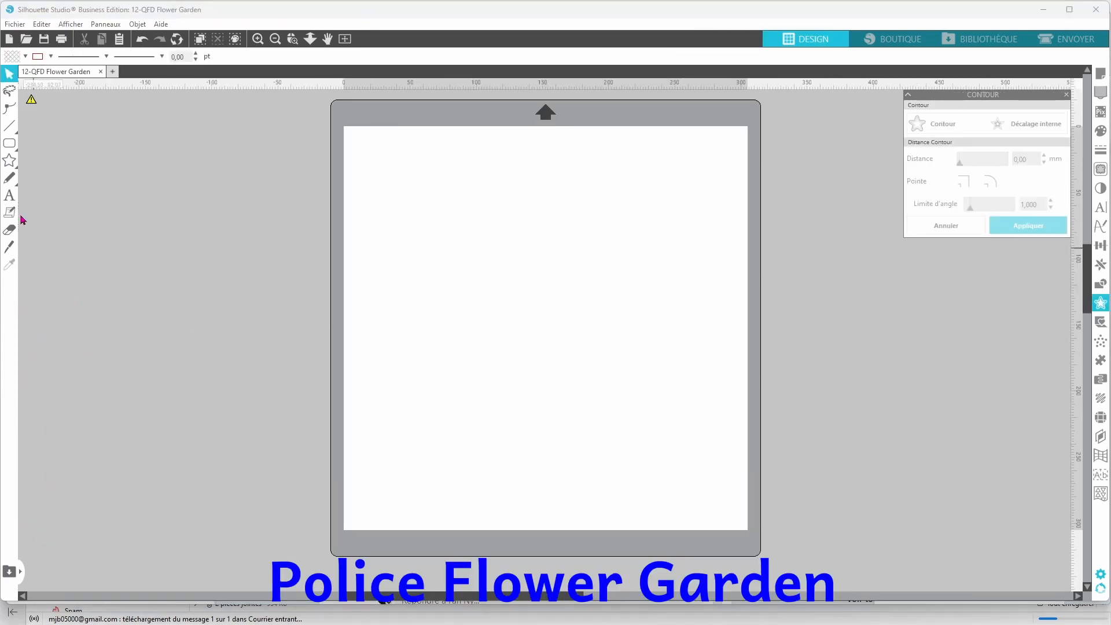
Add the letter H as text on the page and enlarge it to about 516 pt
left_click(9, 196)
left_click(489, 285)
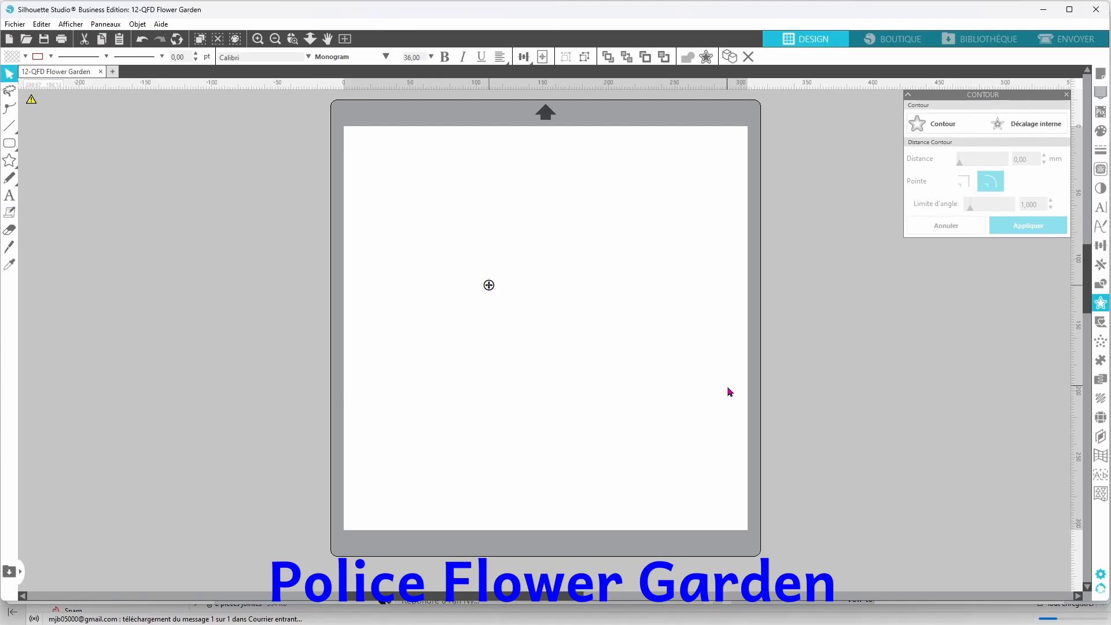
left_click(549, 369)
left_click(495, 283)
left_click_drag(504, 294, 713, 476)
left_click_drag(615, 455, 551, 368)
Change the font of the H to QFD Flower Garden Monogram
double_click(551, 369)
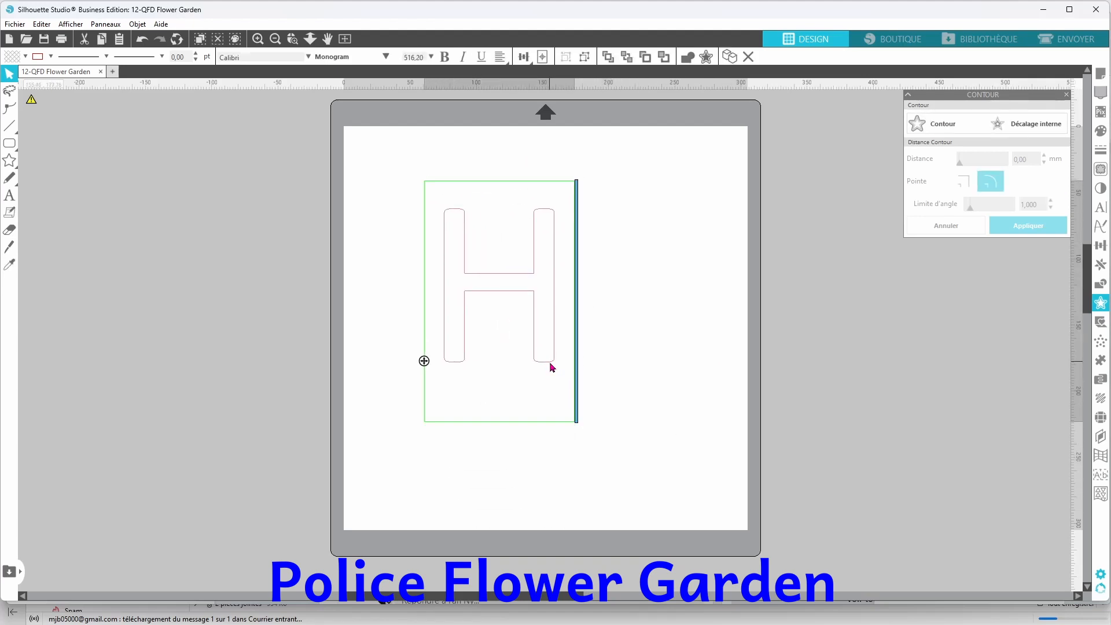
key("ctrl+a")
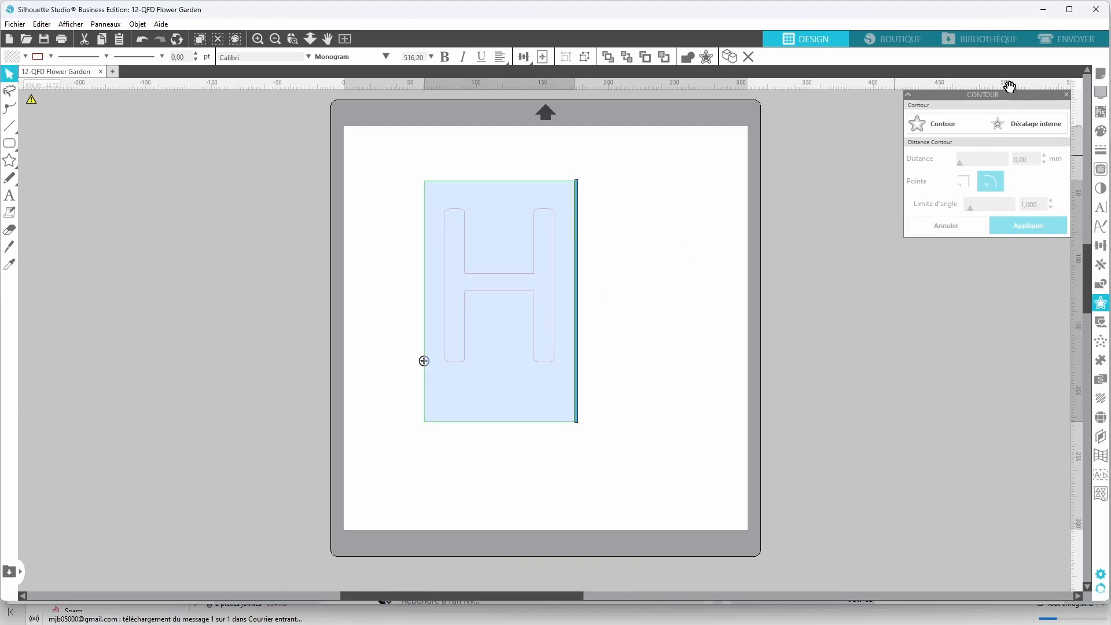
left_click(961, 38)
right_click(219, 105)
left_click(269, 109)
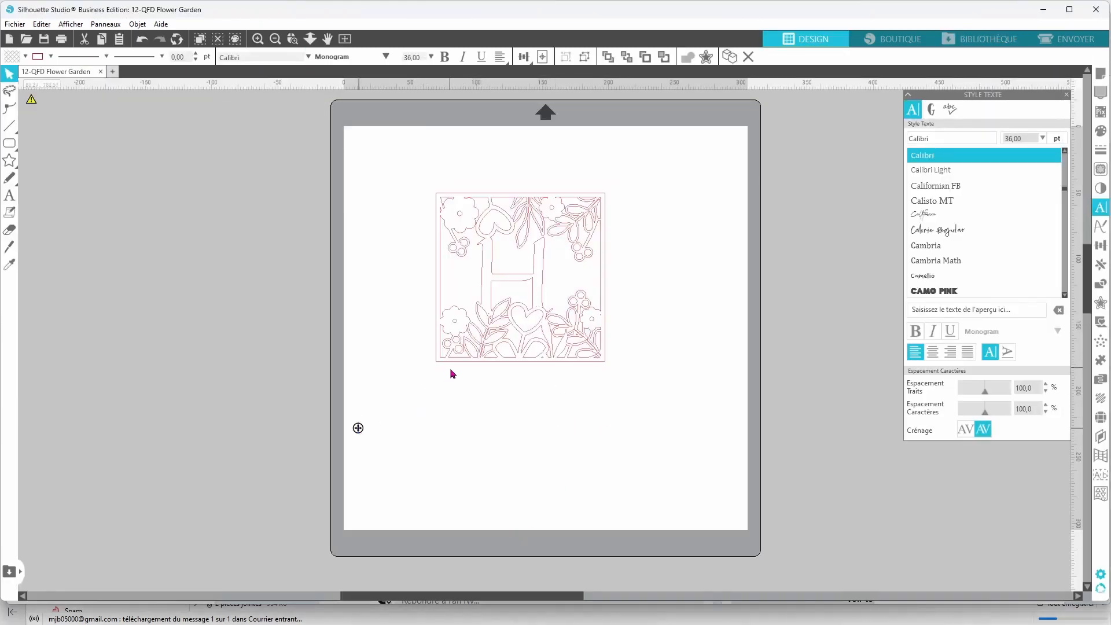
Enlarge the floral H to about 892 pt in the middle of the page and place a duplicate beside the page
left_click(451, 372)
left_click_drag(620, 414, 743, 572)
left_click_drag(598, 480, 582, 456)
key("ctrl+Left")
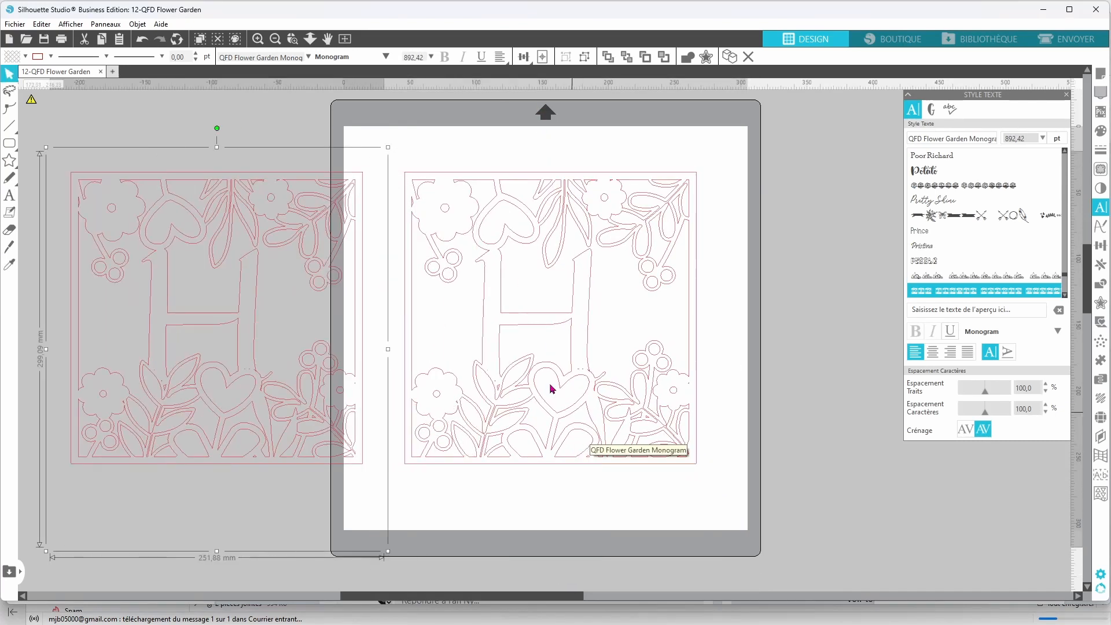
left_click_drag(217, 365, 153, 360)
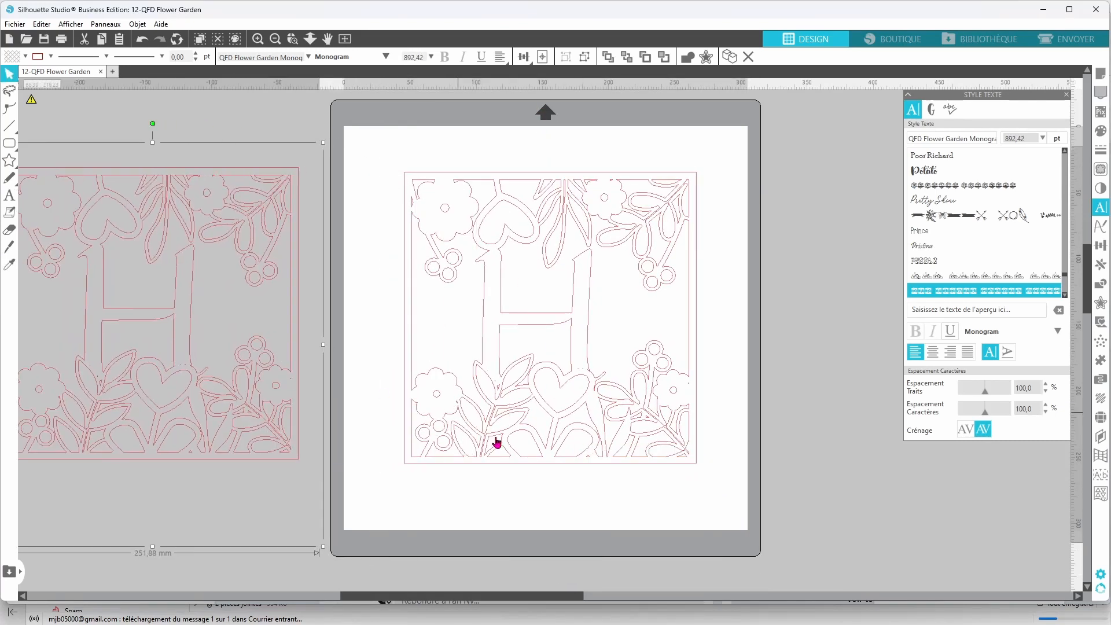
Convert the H text on the page to a shape and fill it with a blue-to-white gradient angled at -80°
right_click(521, 467)
left_click(587, 361)
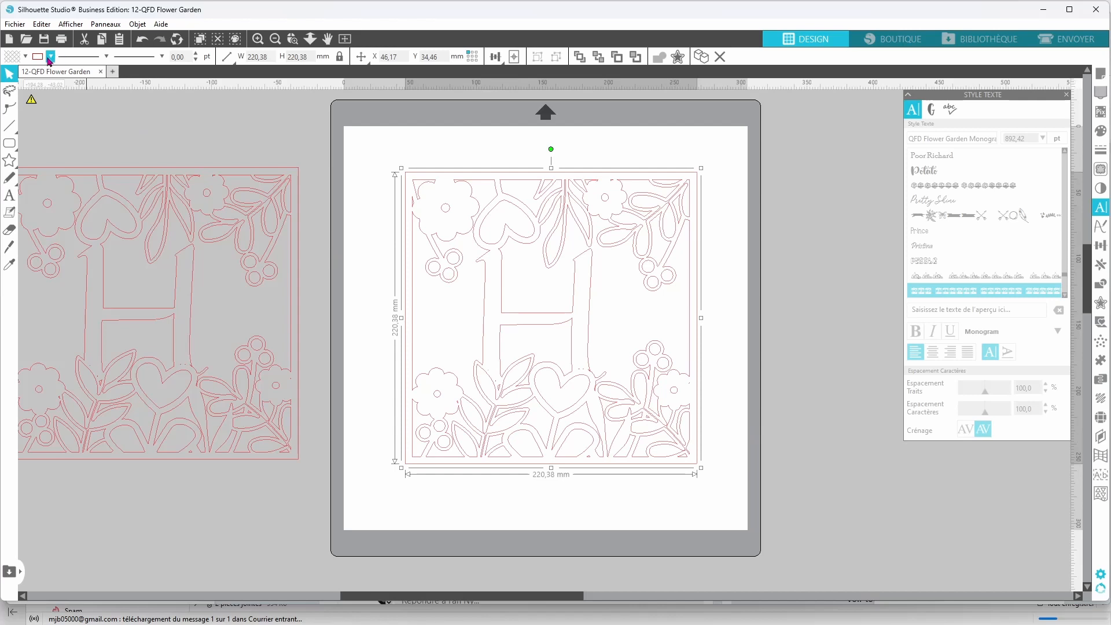
left_click(24, 57)
left_click(1102, 132)
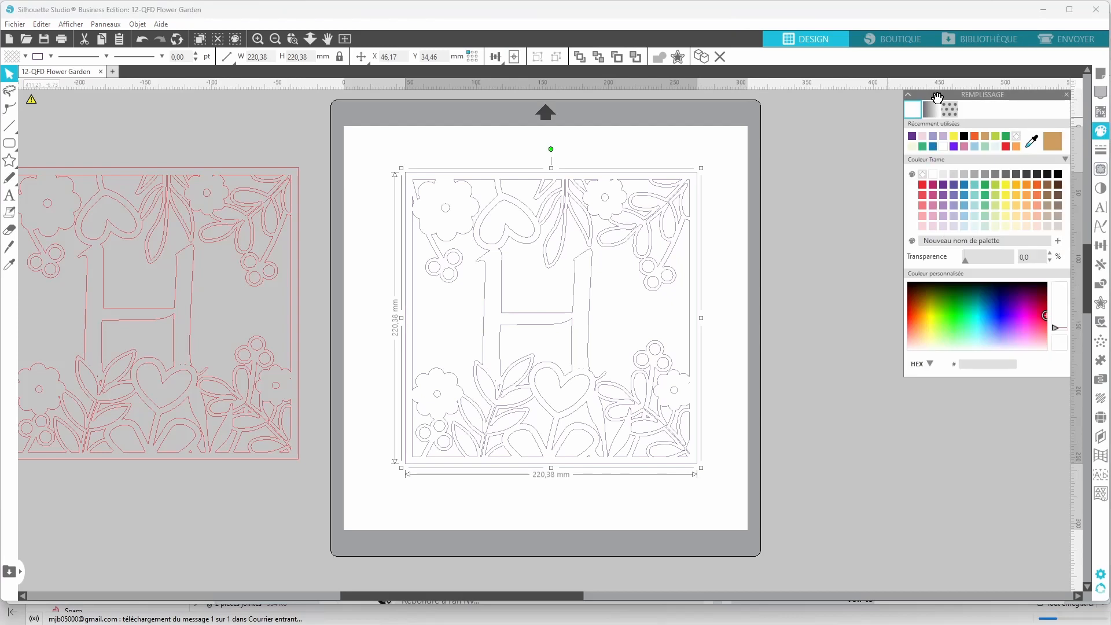
left_click(933, 113)
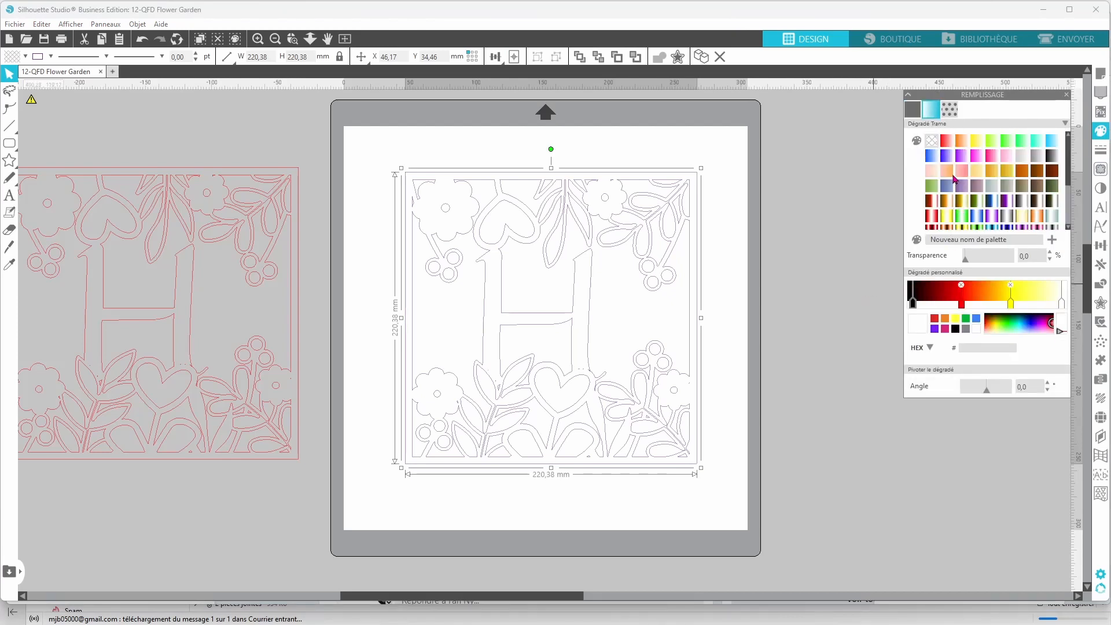
left_click(944, 157)
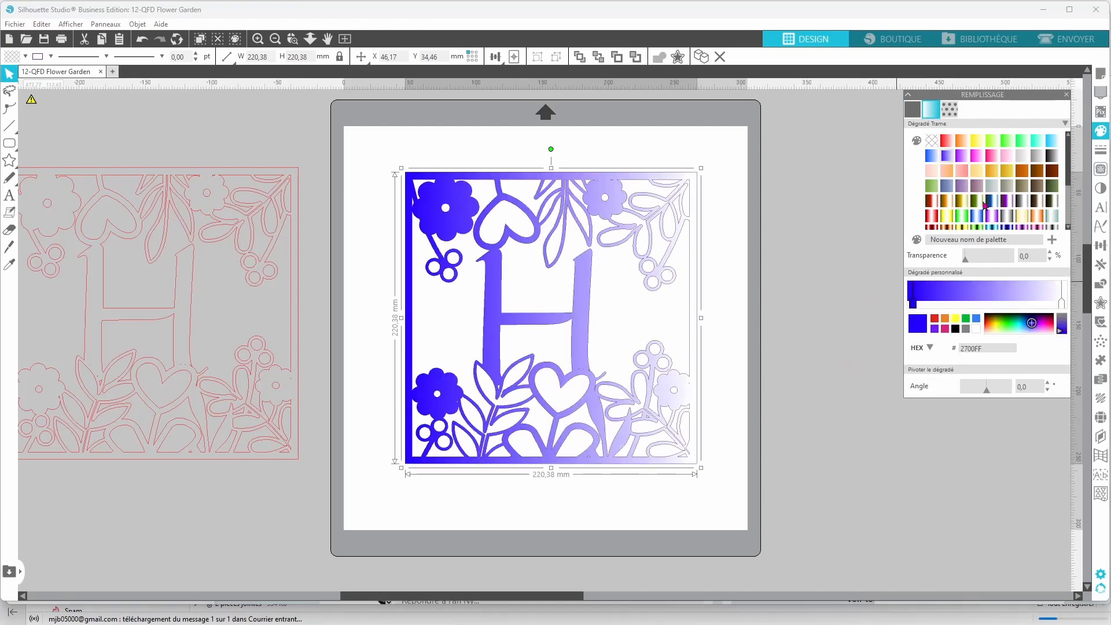
mouse_move(989, 396)
left_mouse_down()
mouse_move(1020, 394)
mouse_move(978, 394)
left_mouse_up()
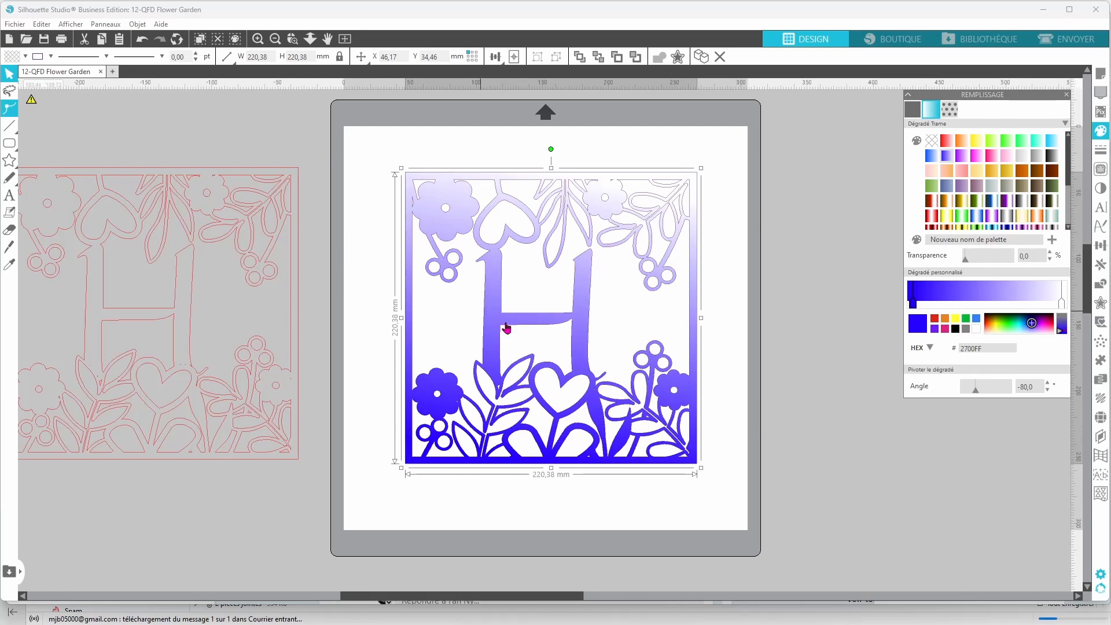
Examine the edit points of the floral H, including the point at the tip of the hanging leaf
double_click(732, 435)
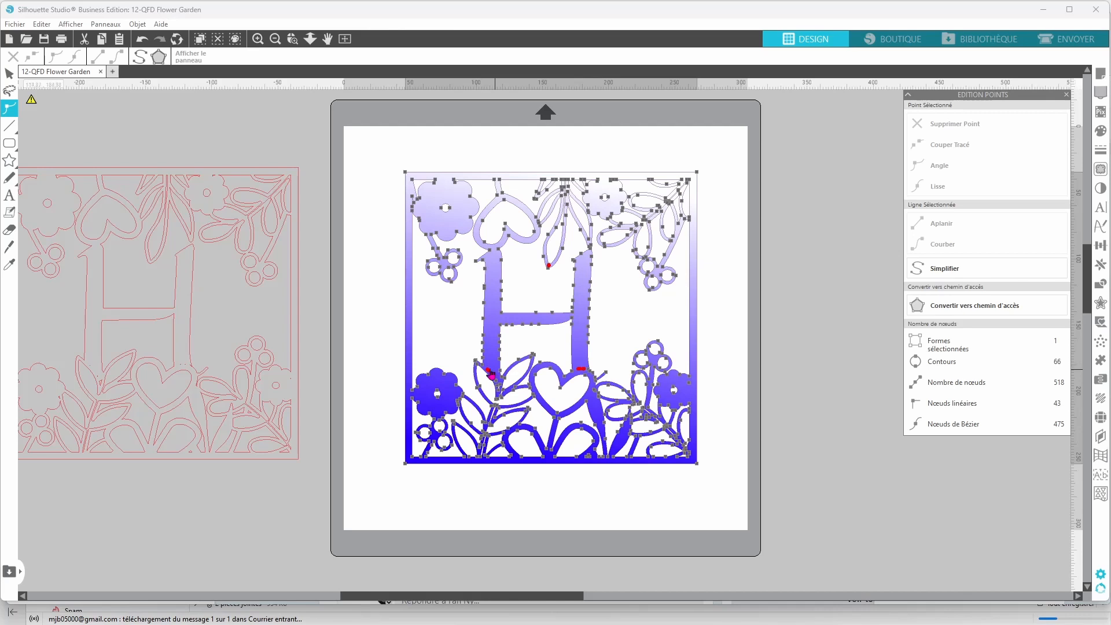
left_click(549, 266)
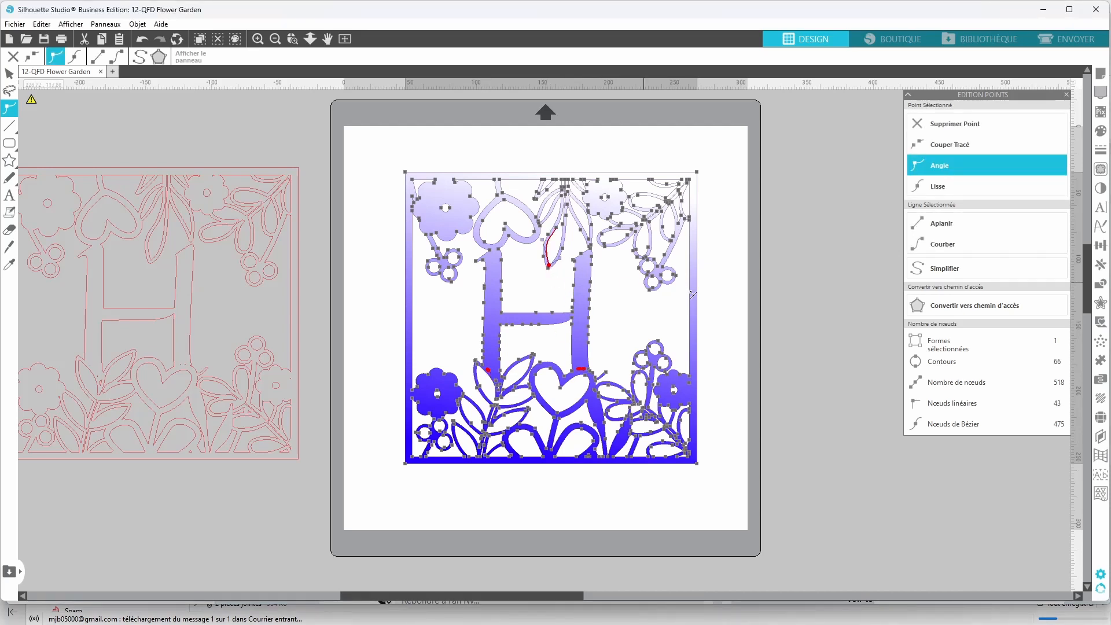
left_click(739, 309)
left_click(695, 464)
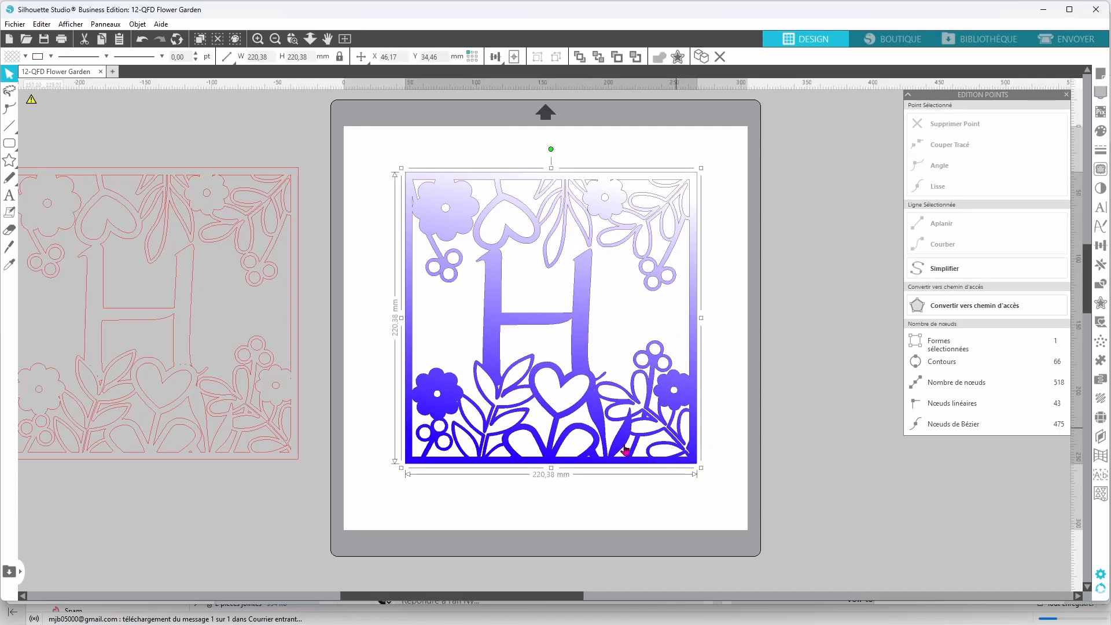
Draw a rectangle and give it the floral H's width of 220.38 mm
left_click(19, 146)
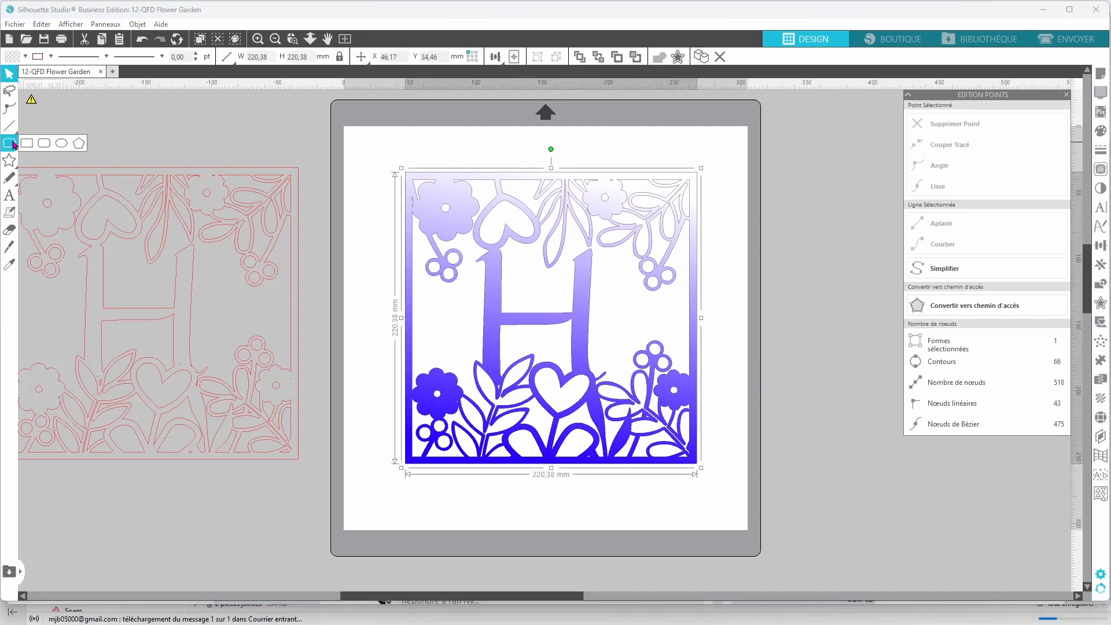
left_click(27, 143)
mouse_move(410, 128)
left_mouse_down()
mouse_move(426, 147)
mouse_move(451, 151)
left_mouse_up()
key("Return")
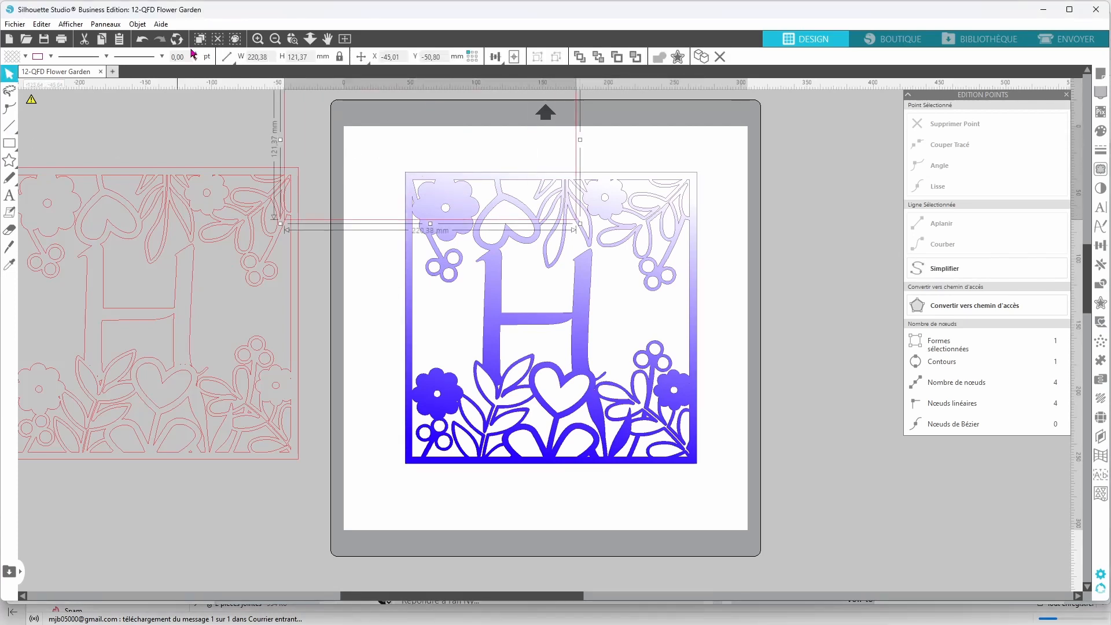
Center the rectangle and the floral H on each other and move both to the middle of the page
left_click(496, 318, "shift")
left_click(532, 57)
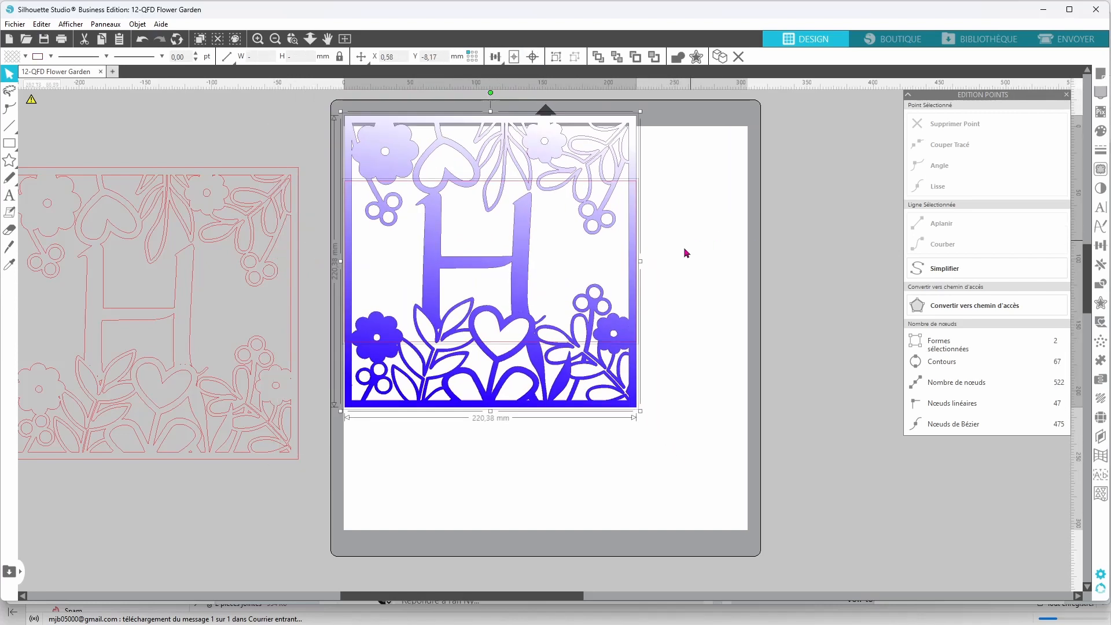
left_click_drag(608, 406, 669, 486)
left_click(847, 393)
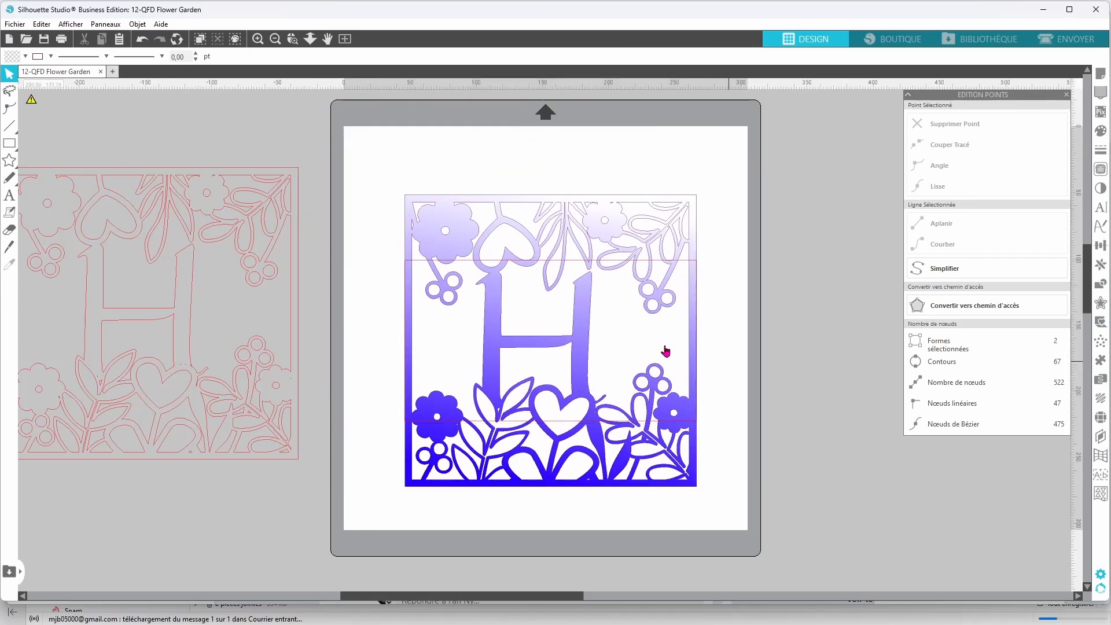
Set the height of the rectangle alone to 220.38 mm so that it matches the floral H
left_click(562, 260)
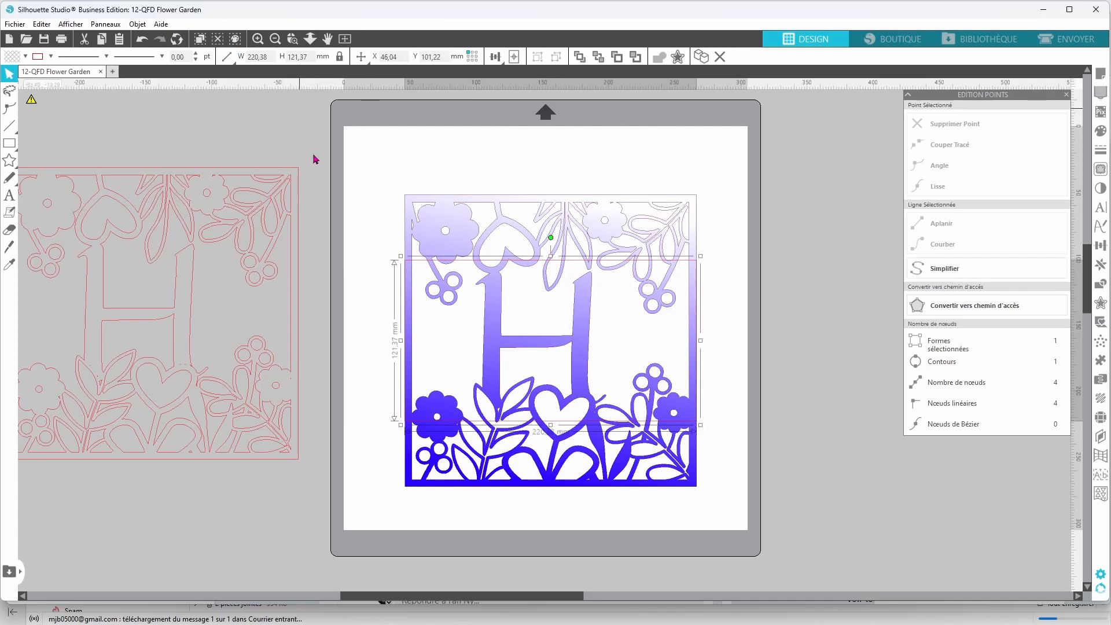
left_click_drag(488, 426, 489, 490)
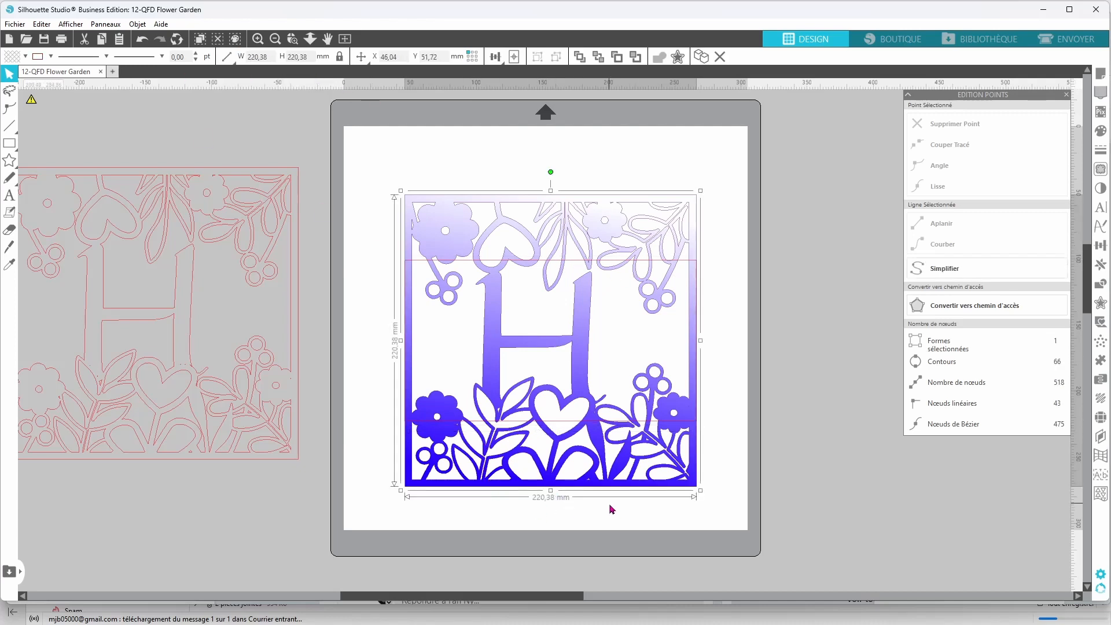
key("ctrl+z")
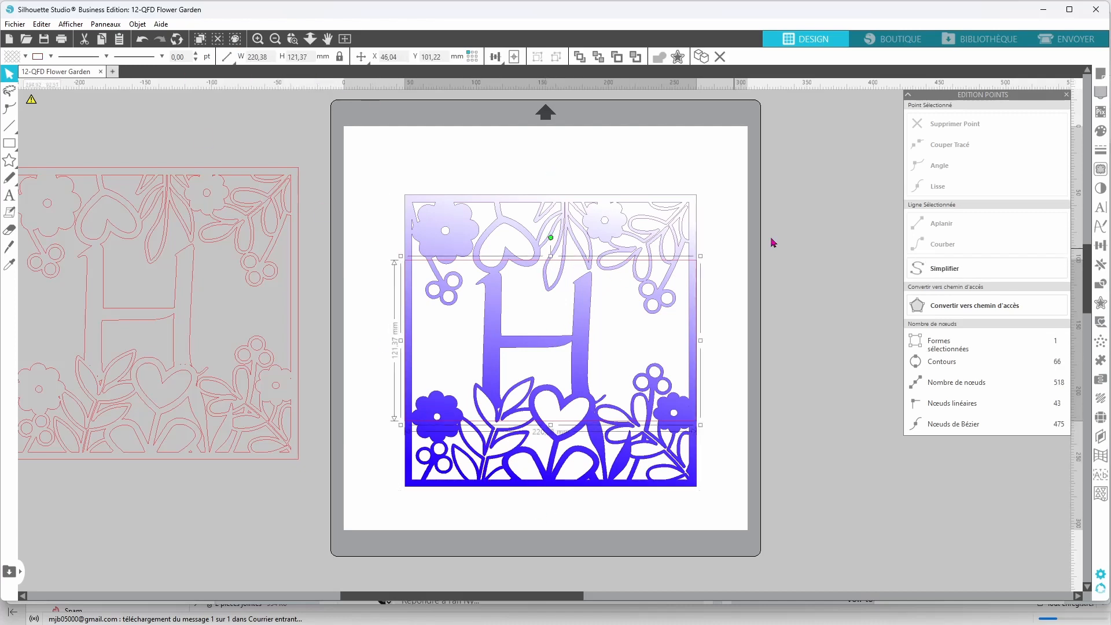
left_click(313, 55)
type("2")
type("20.38")
key("Return")
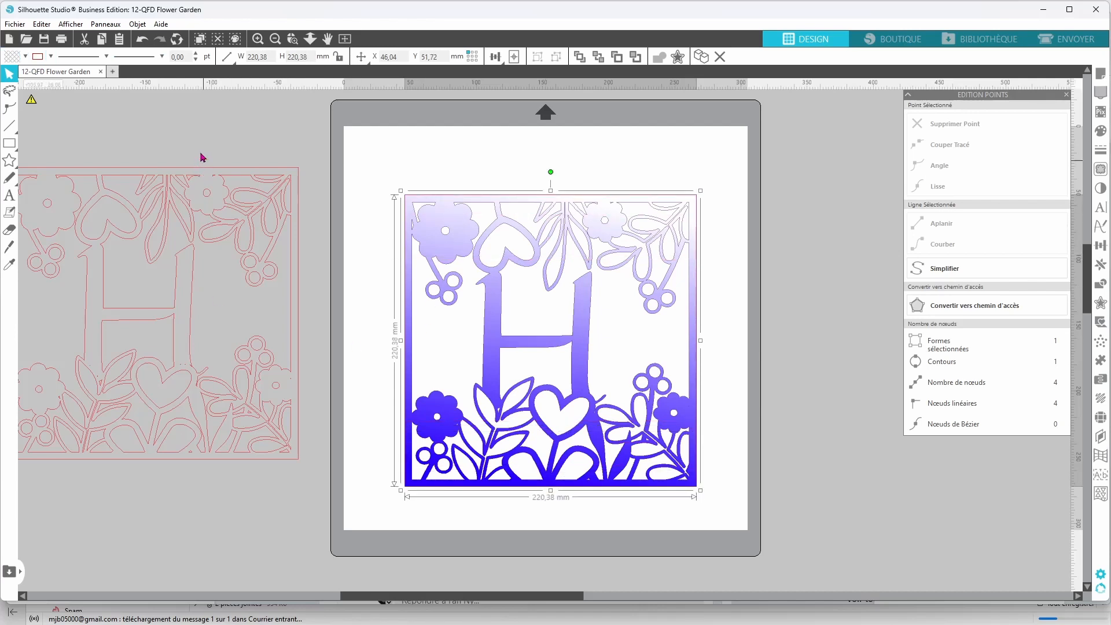
Give the square a light pink fill and line and send it behind the floral H
left_click(25, 56)
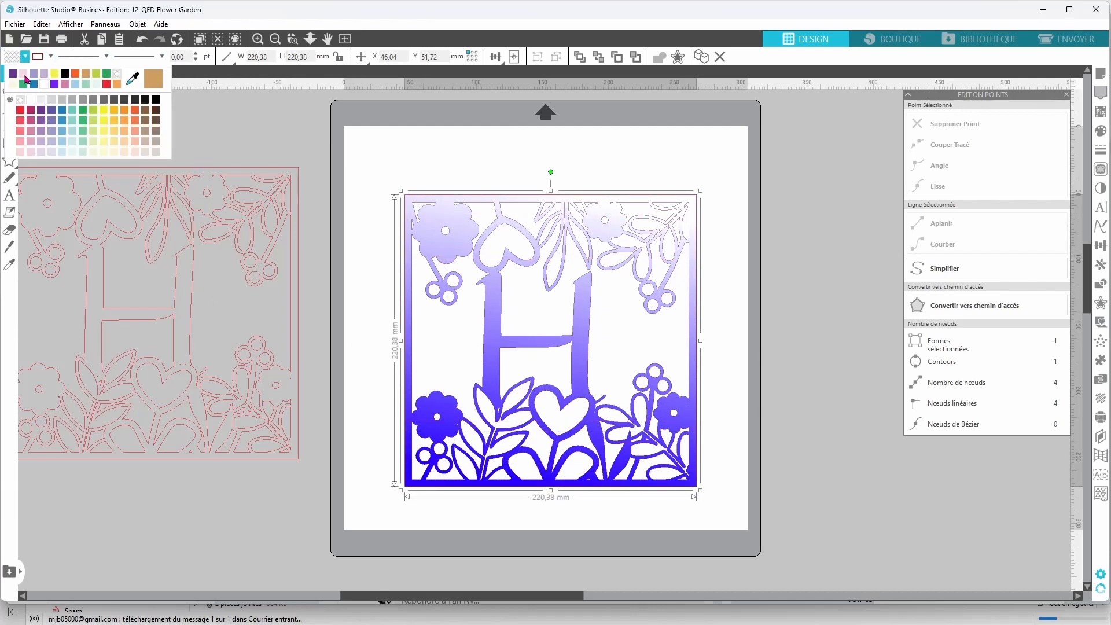
left_click(23, 74)
left_click(38, 57)
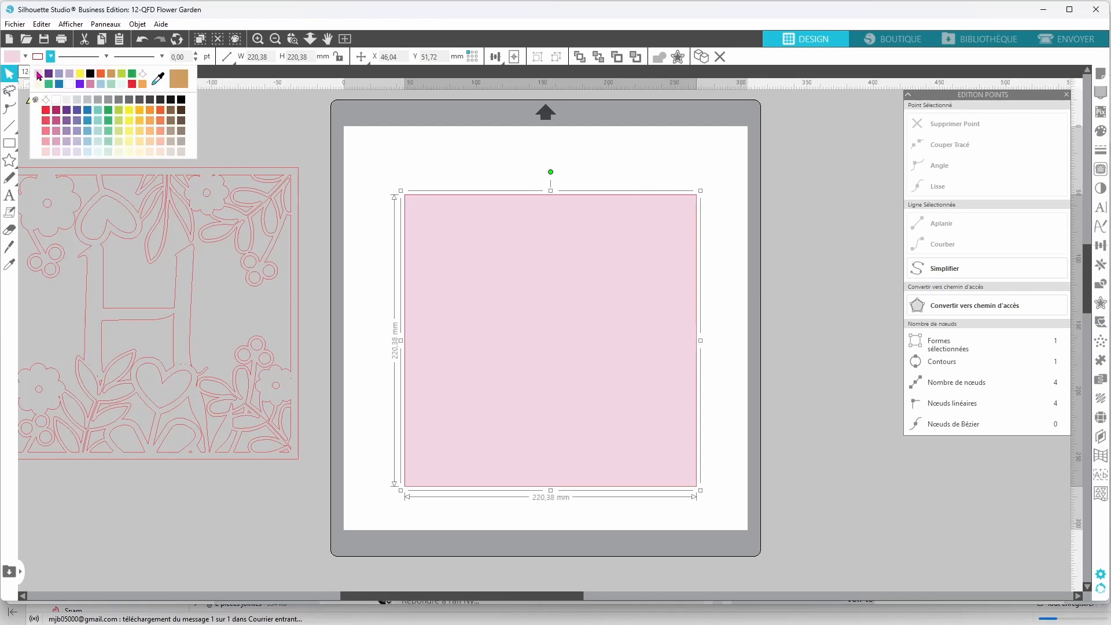
left_click(38, 83)
left_click(598, 56)
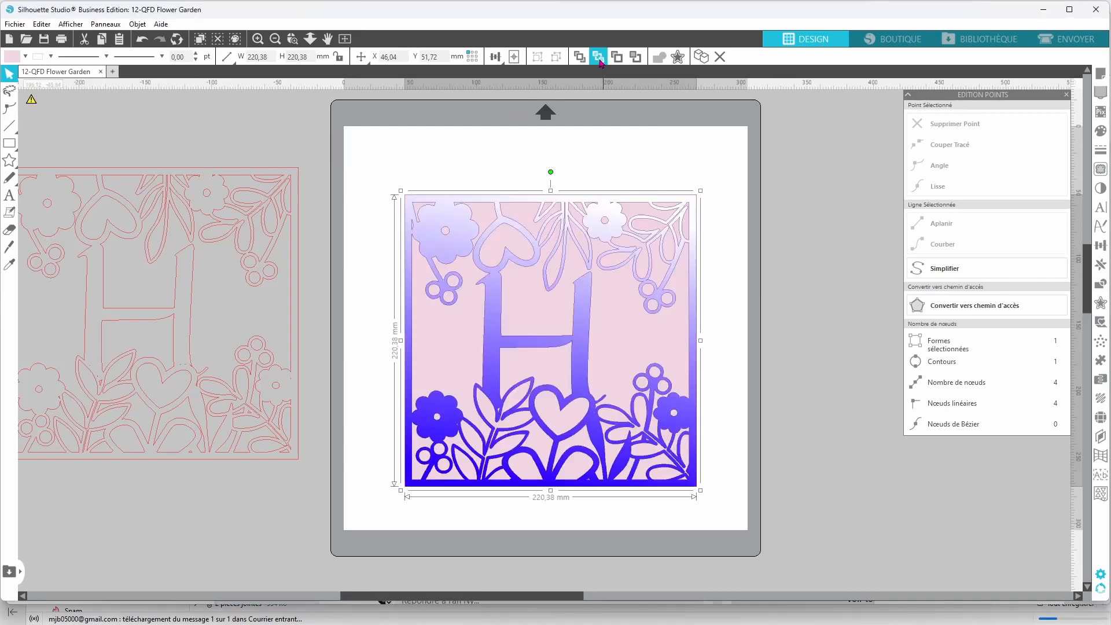
left_click(769, 402)
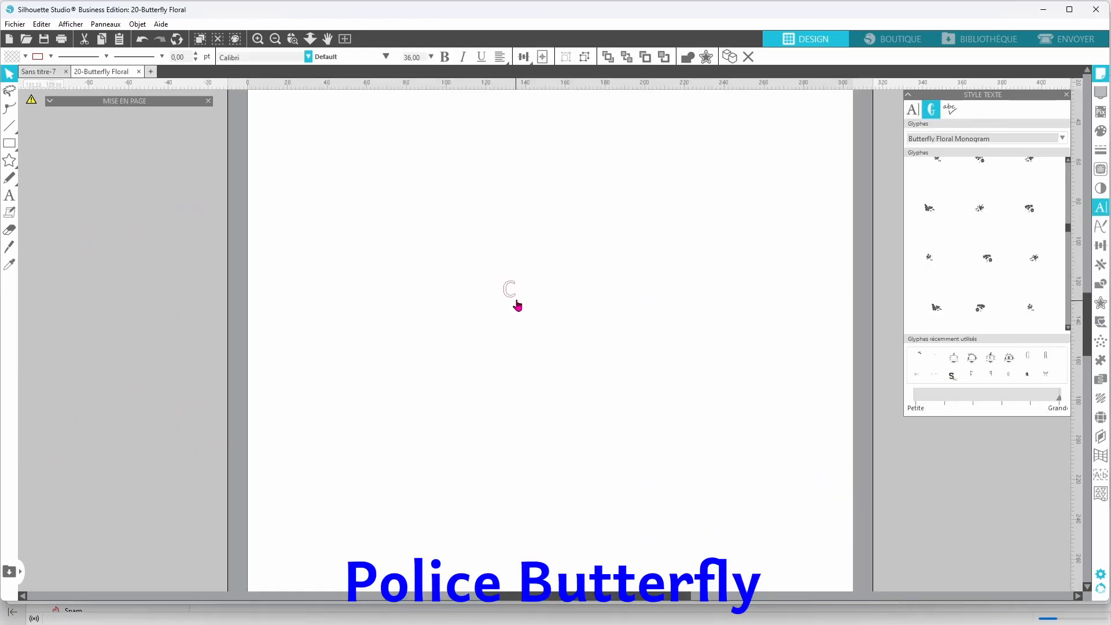
Enlarge the letter C to about 393 pt and reposition it near the middle of the page
key("Escape")
left_click_drag(520, 307, 770, 508)
left_click_drag(606, 479, 568, 422)
Change the font of the letter C to Butterfly Monogram
double_click(568, 422)
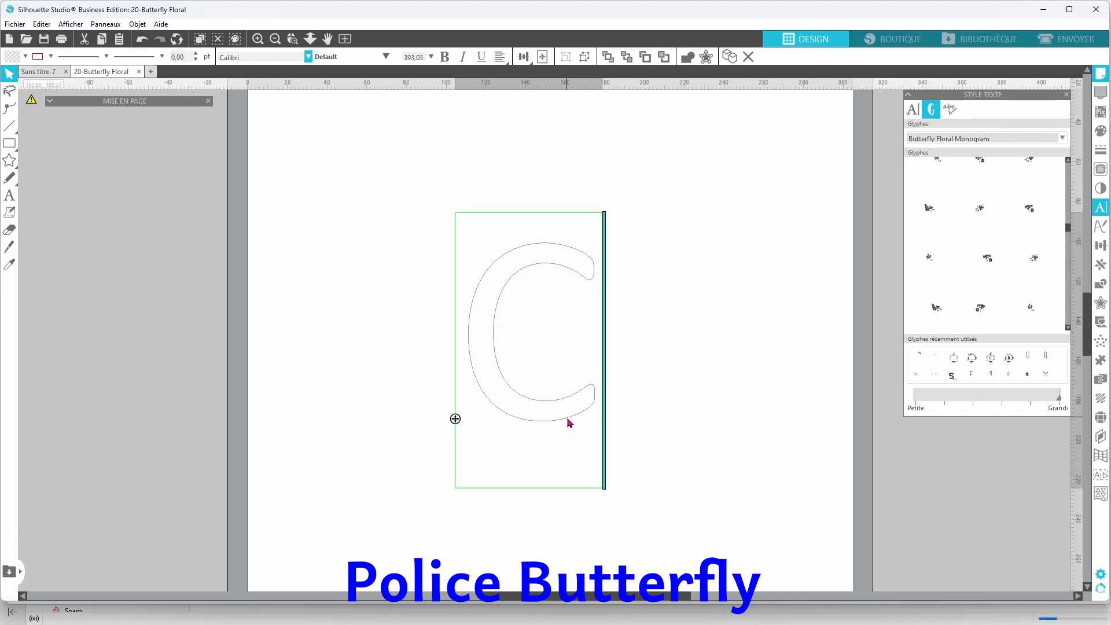
key("ctrl+a")
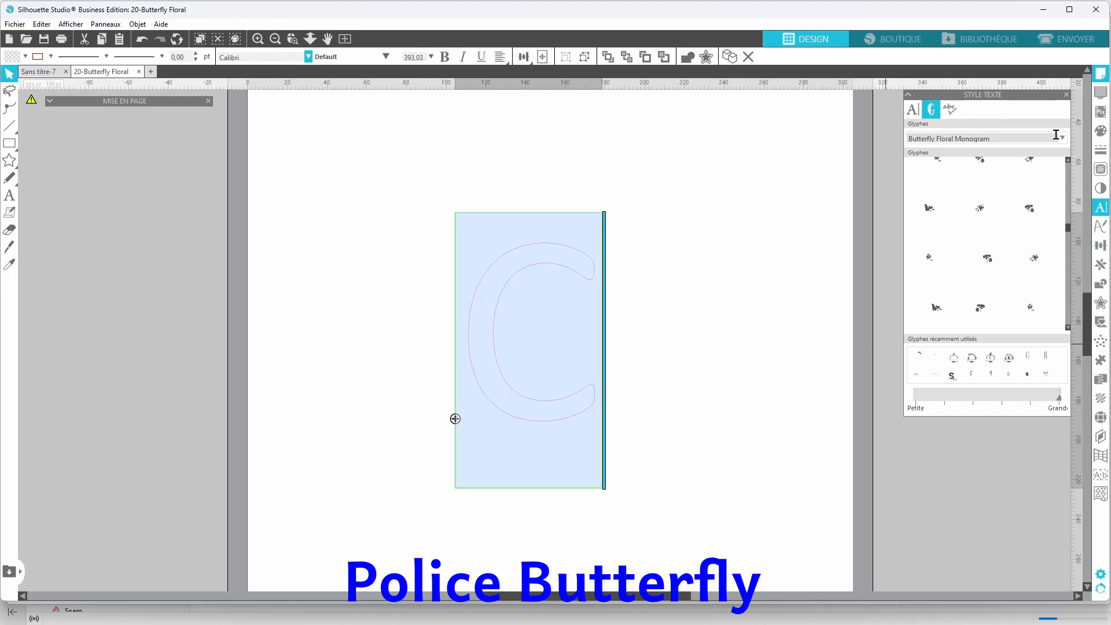
left_click(1063, 139)
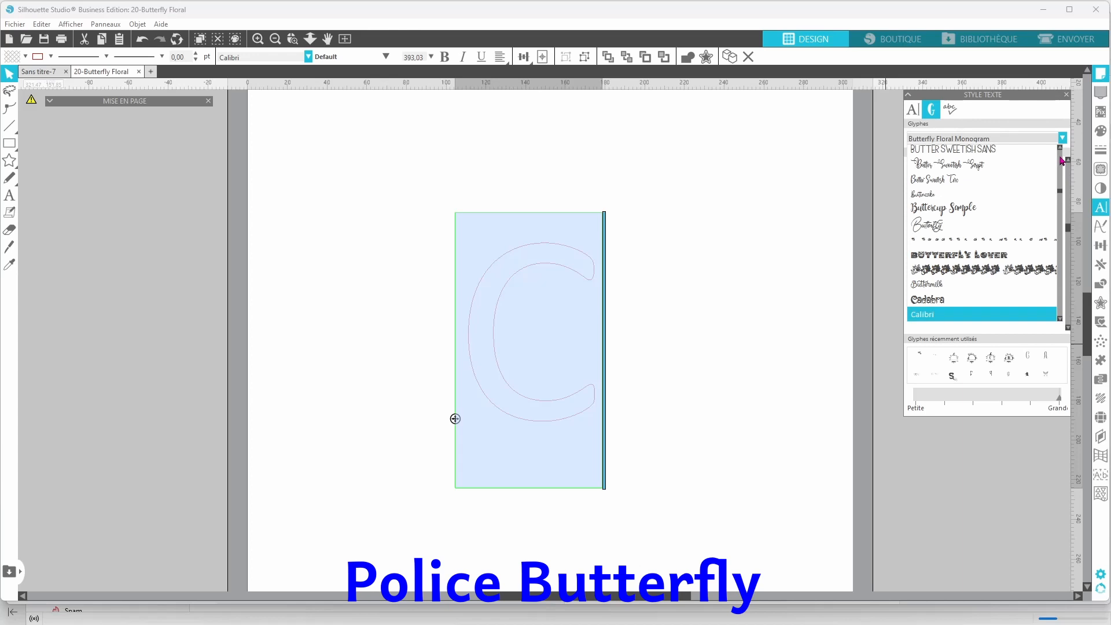
left_click(1033, 275)
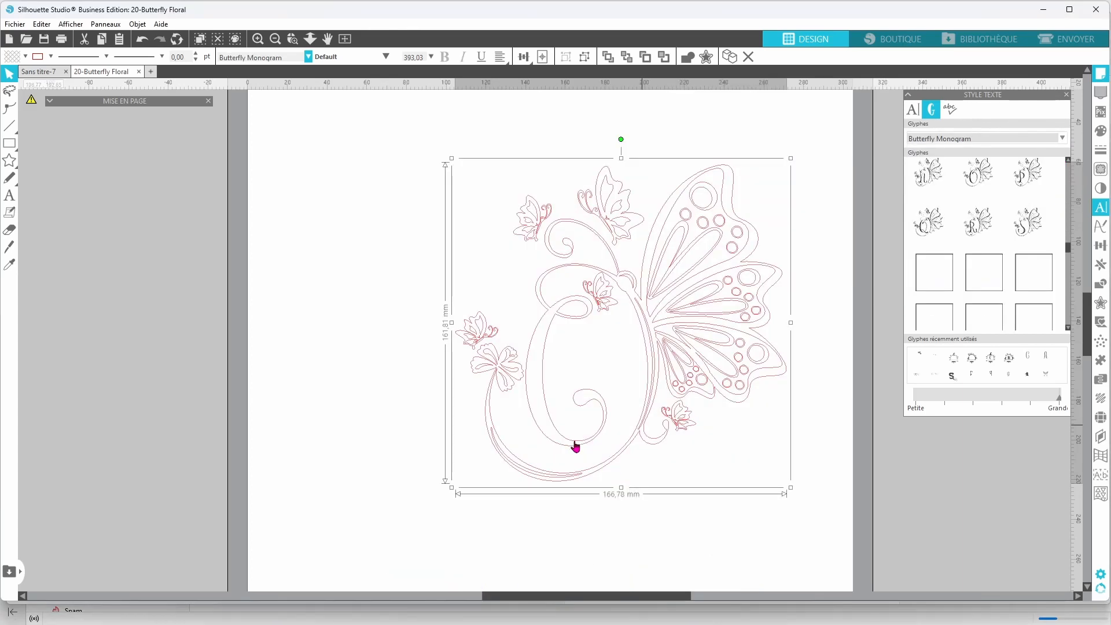
Give the butterfly letter C a purple line and a purple fill
left_click(51, 56)
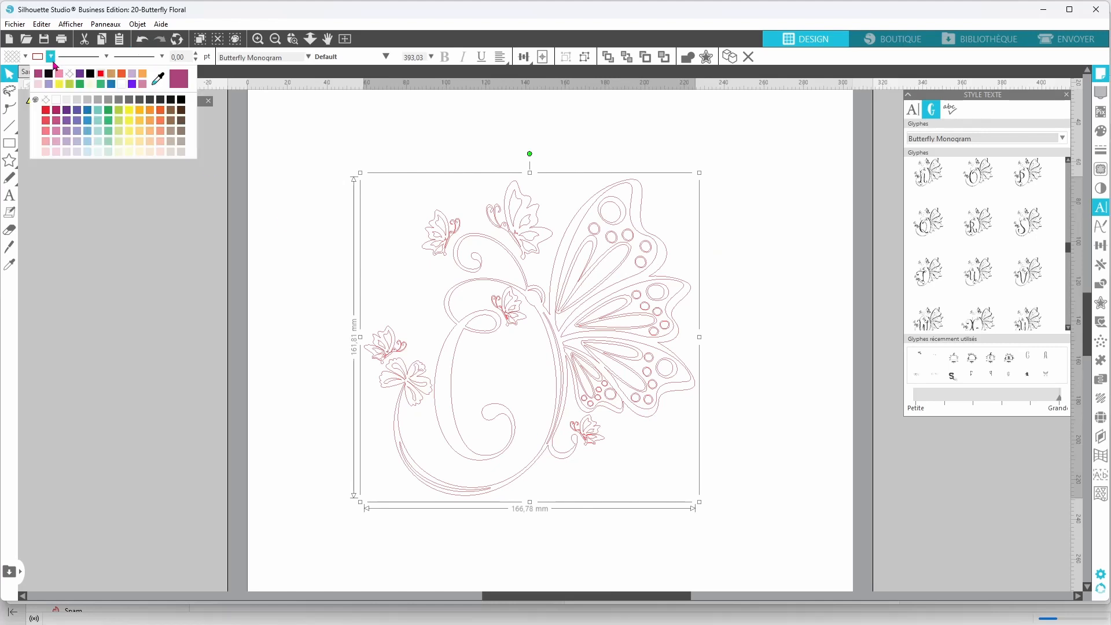
left_click(79, 73)
left_click(24, 57)
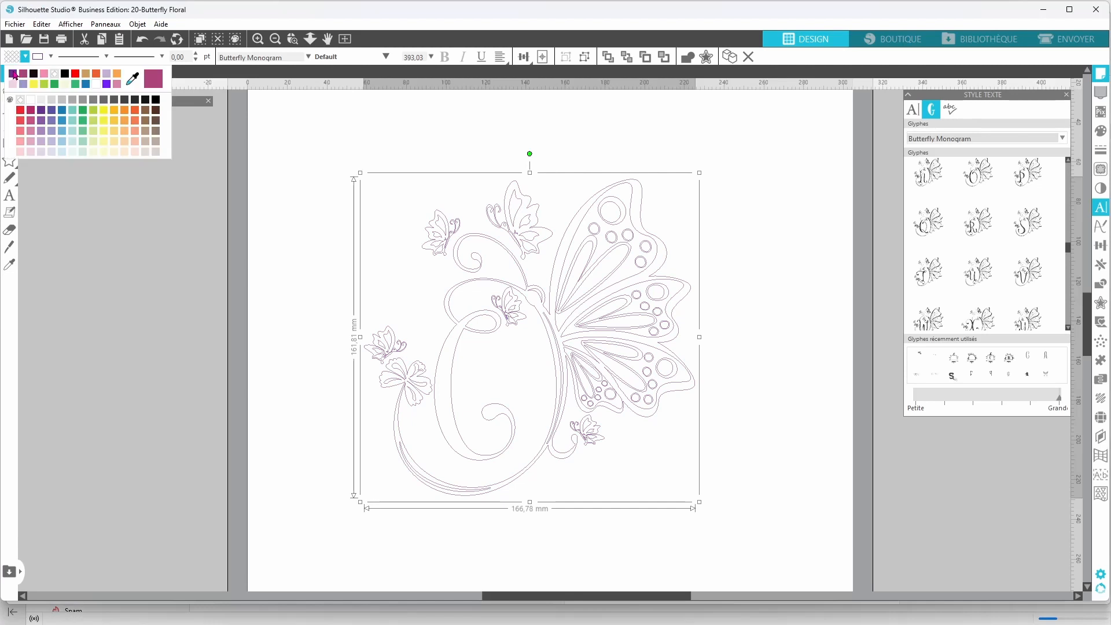
left_click(54, 74)
left_click(759, 425)
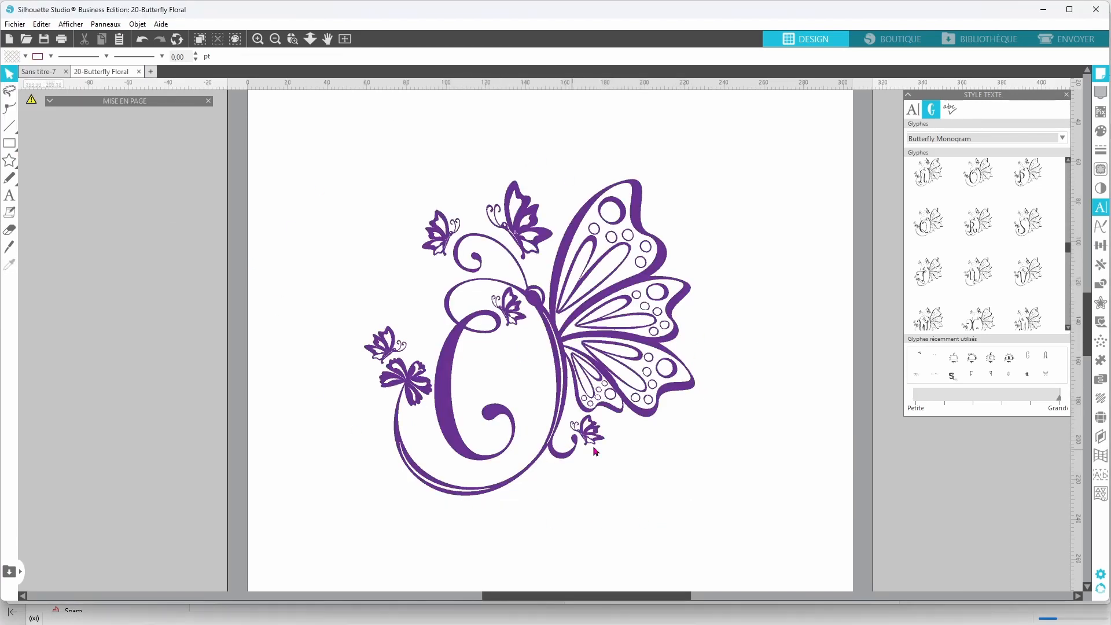
left_click(588, 408)
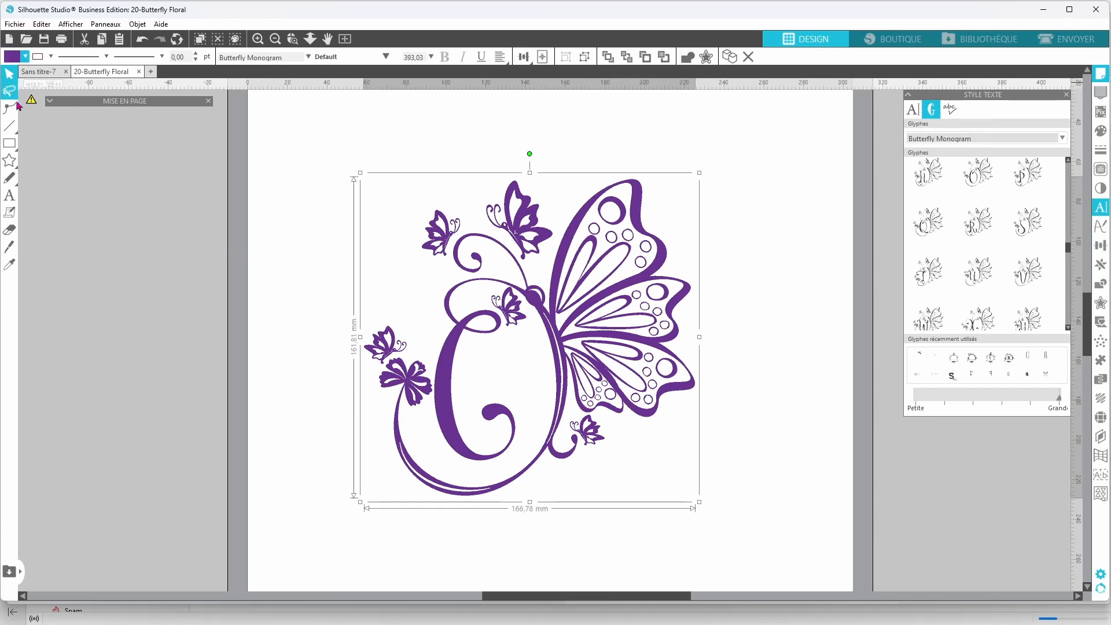
mouse_move(10, 173)
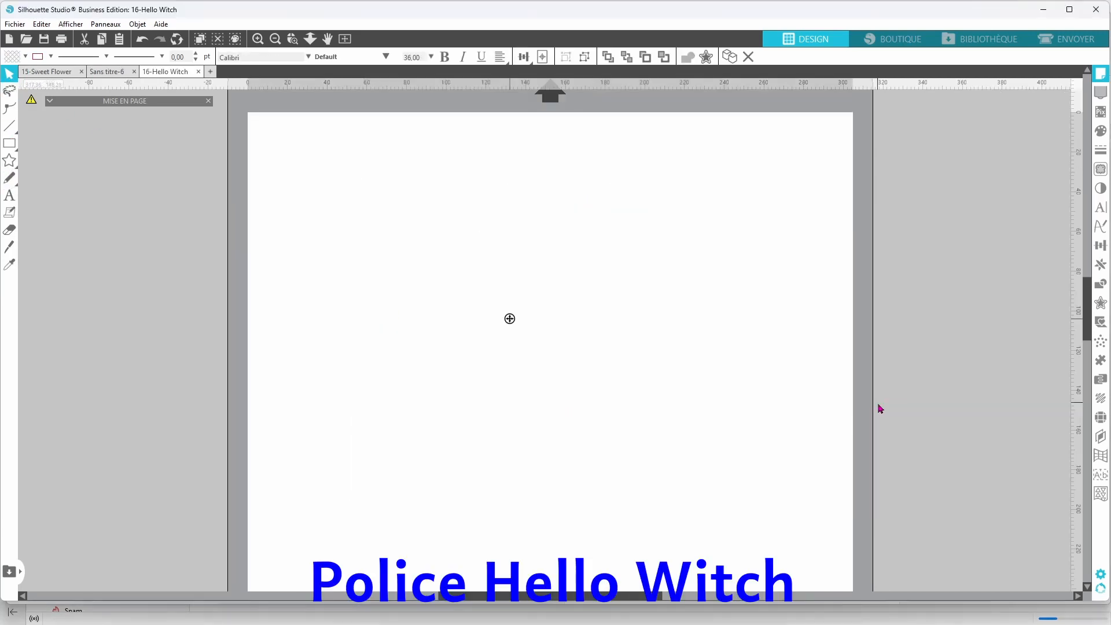
Add the letter P as text on the blank Hello Witch page and enlarge it to about 342 pt
left_click(509, 319)
type("P")
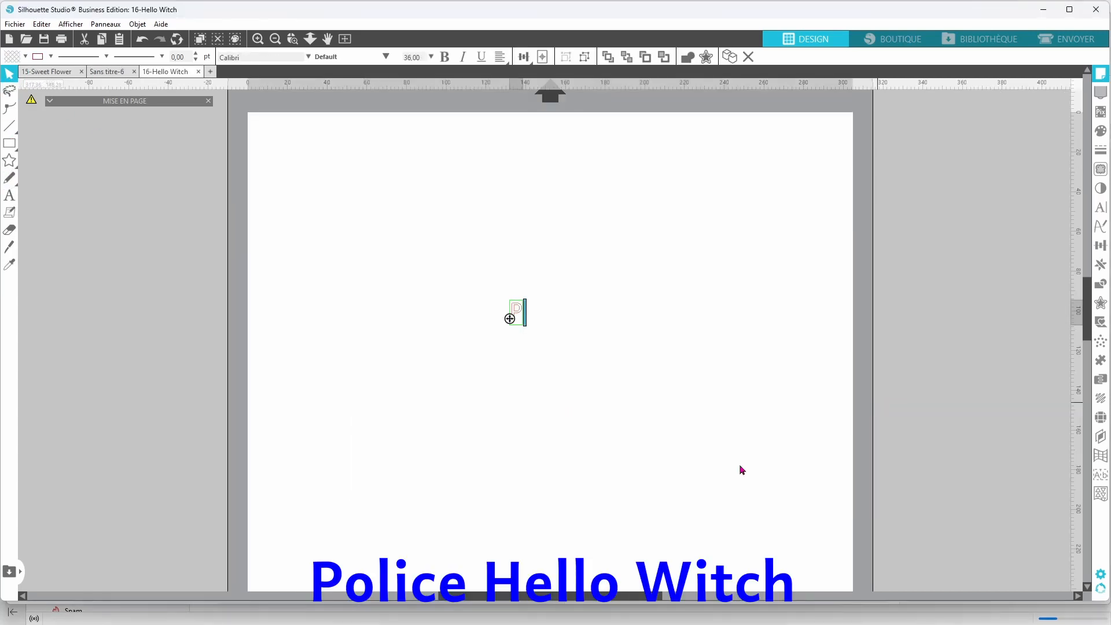
left_click(492, 342)
left_click(516, 311)
left_click_drag(528, 329, 541, 357)
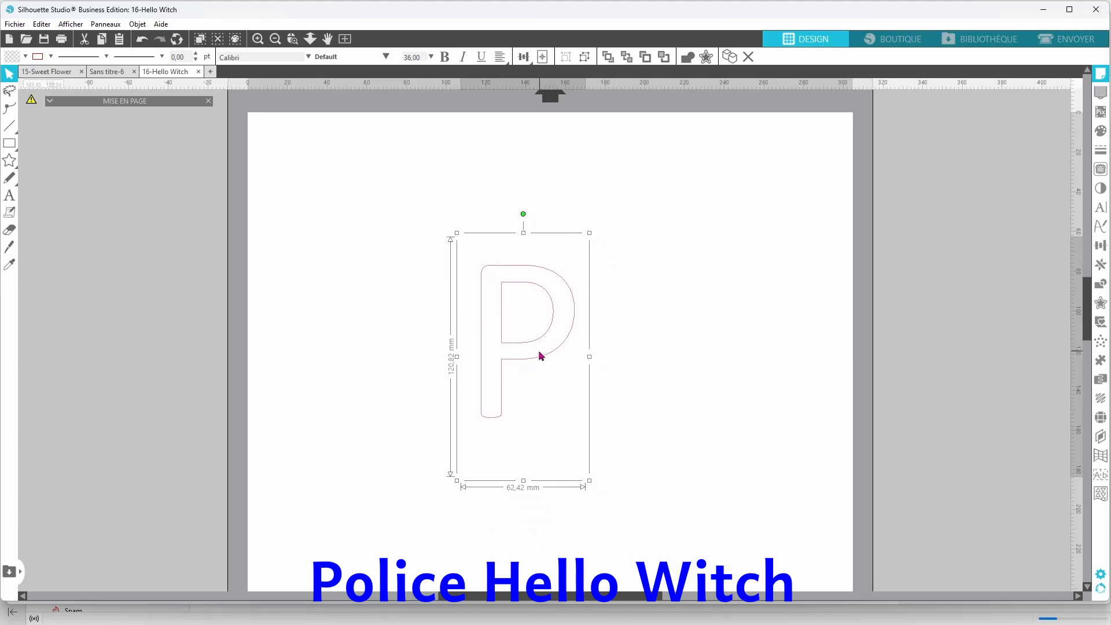
Change the font of the letter P to Hello Witch
double_click(541, 357)
key("ctrl+a")
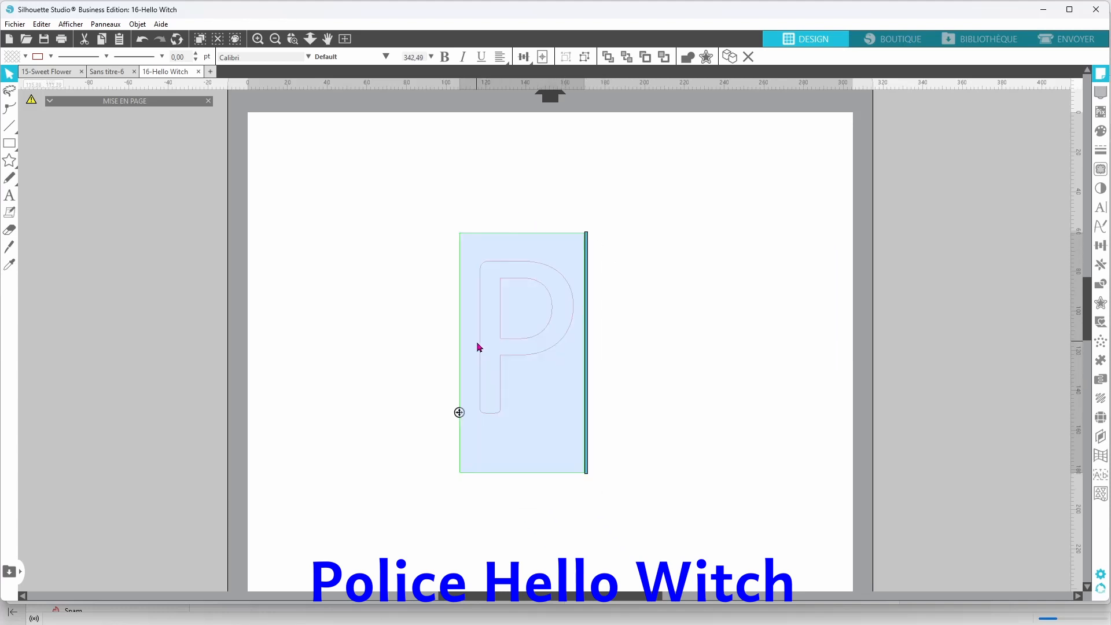
left_click(249, 55)
type("hello ")
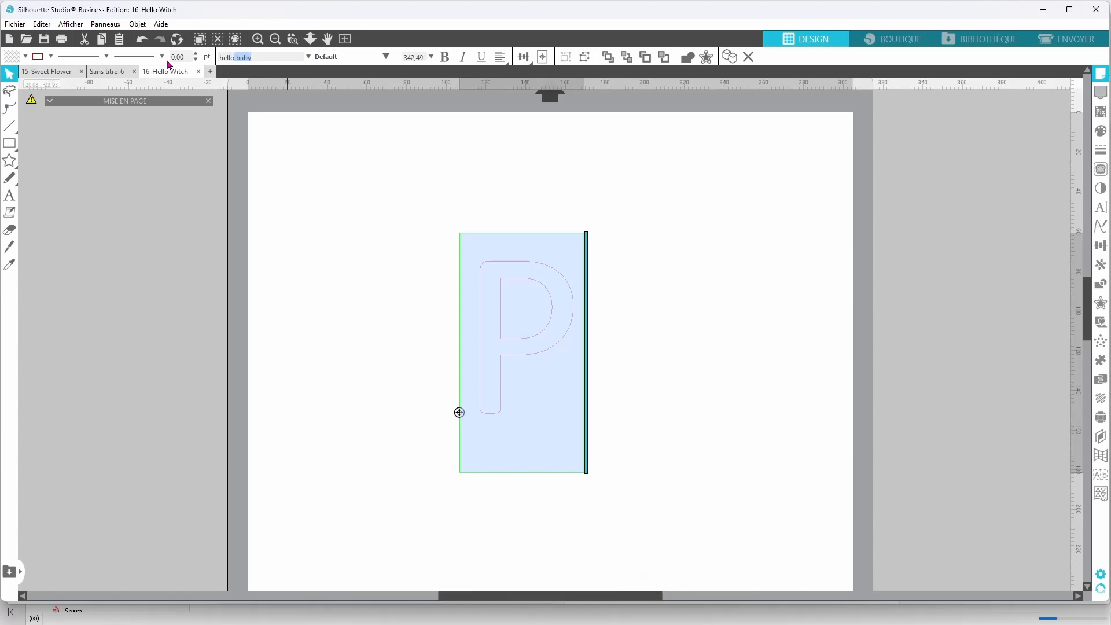
type("w")
key("Return")
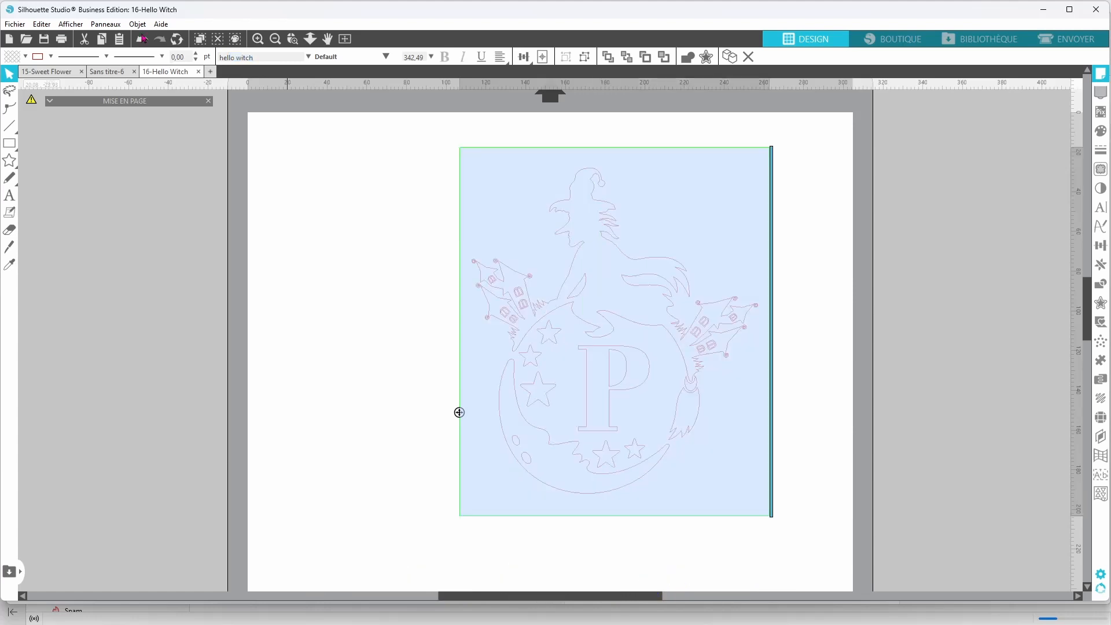
Move the witch P to the middle of the page and place a duplicate of it off the page's left side
left_click(151, 390)
left_click_drag(594, 440, 522, 445)
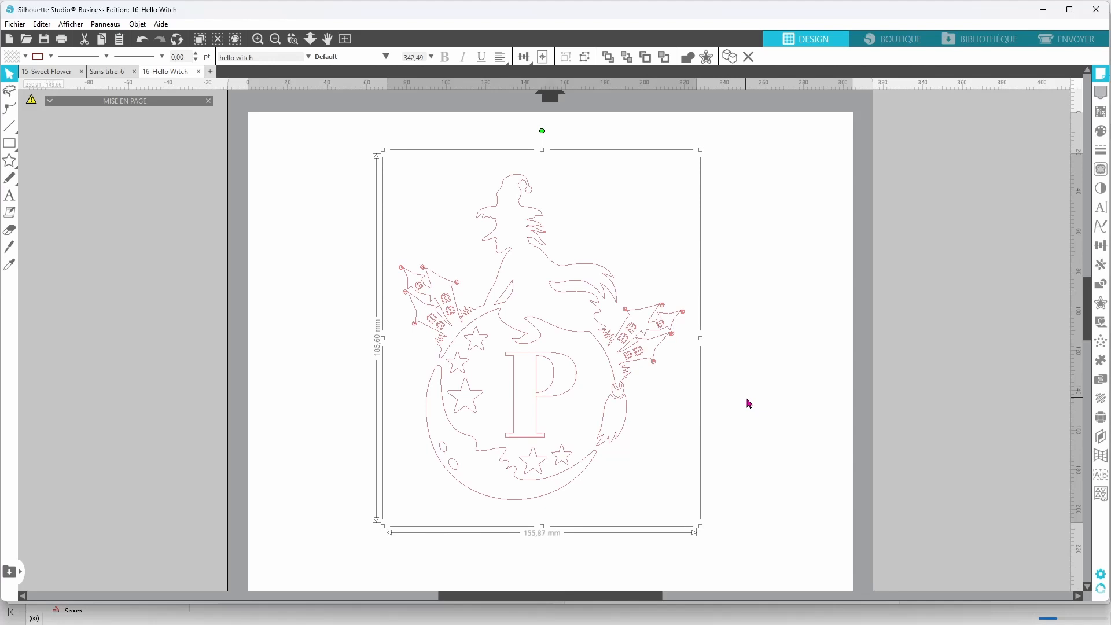
key("ctrl+d")
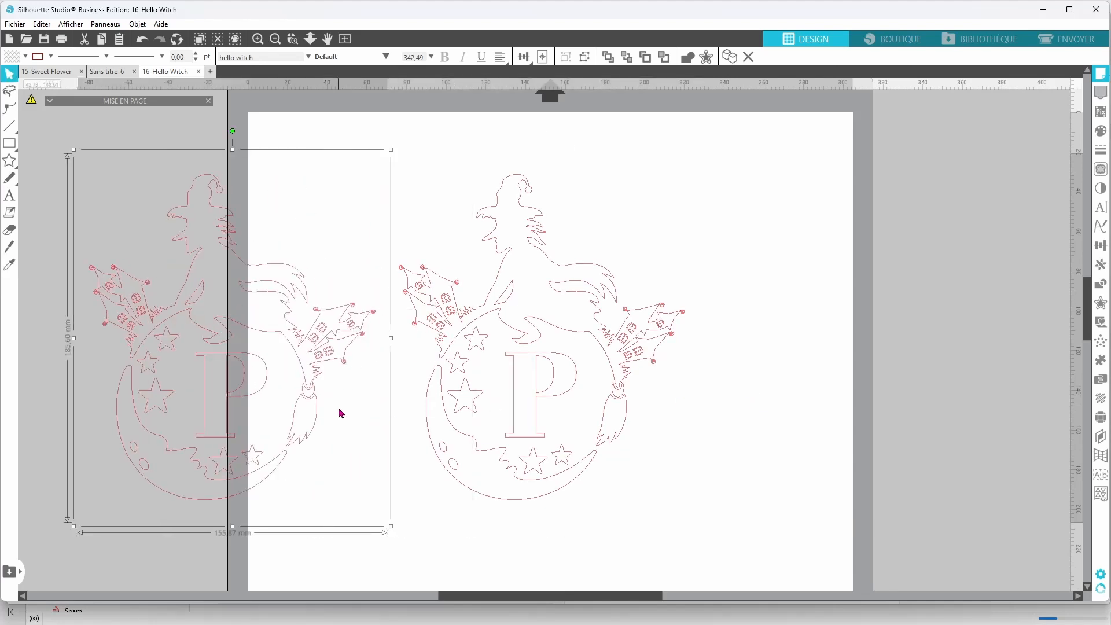
left_click_drag(310, 377, 130, 370)
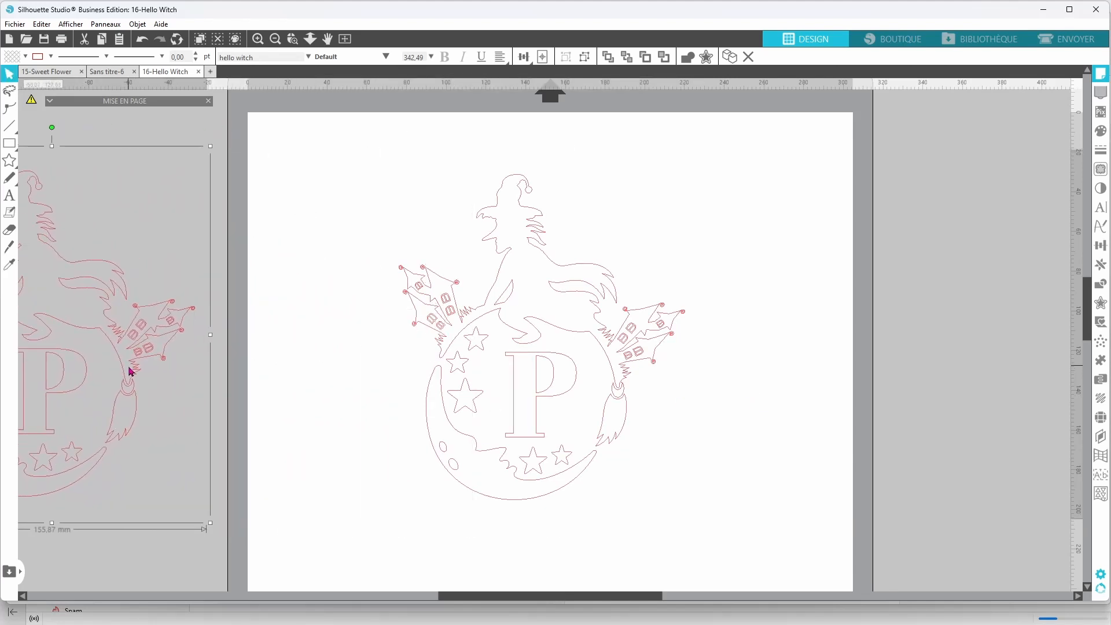
Insert an R in the witch-hat and graveyard frame and a D in another frame after the page's P, using the Hello Witch glyphs
left_click(521, 501)
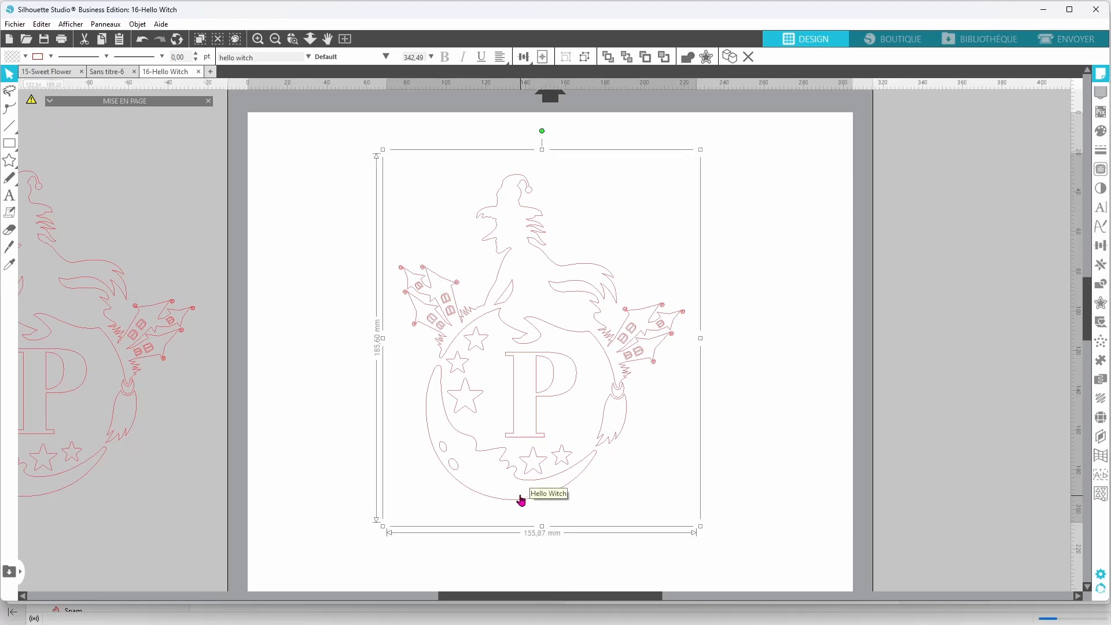
double_click(566, 483)
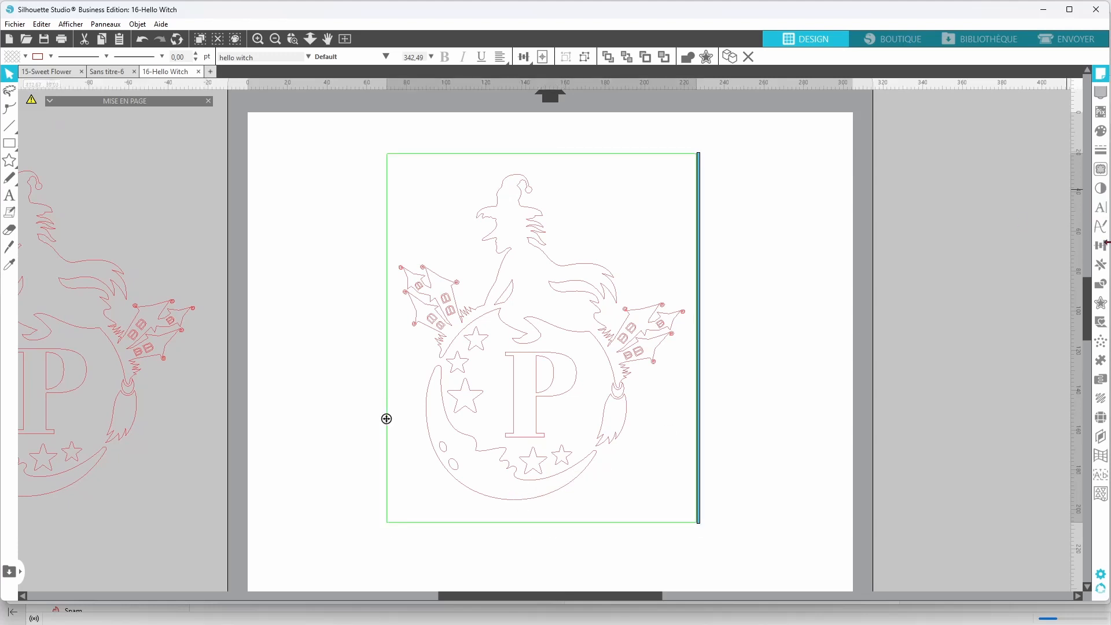
left_click(1101, 206)
left_click_drag(1017, 95, 859, 161)
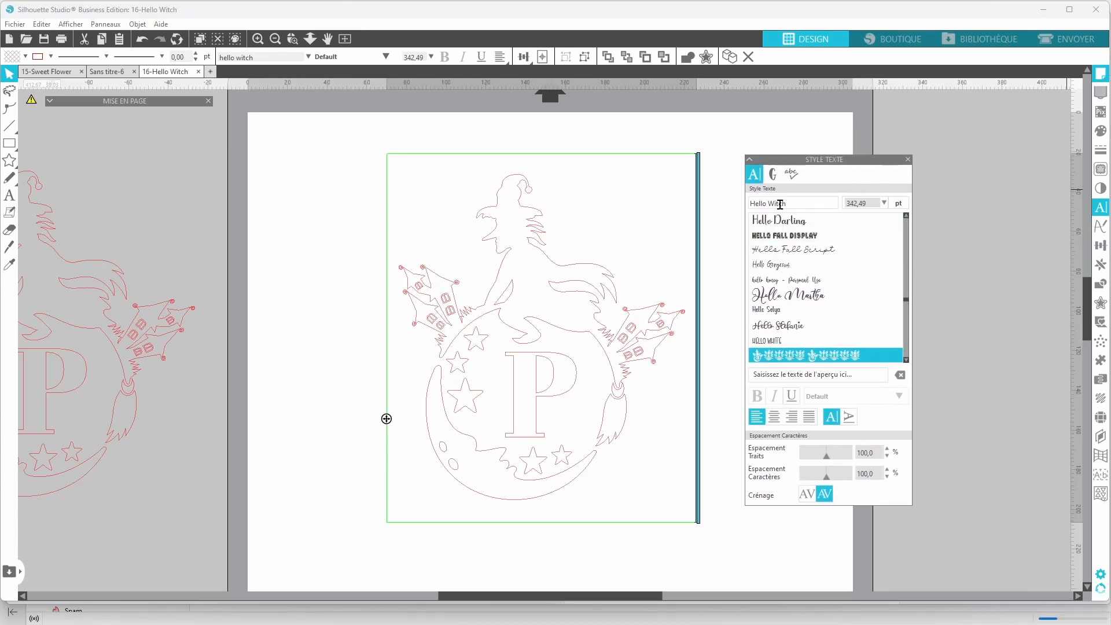
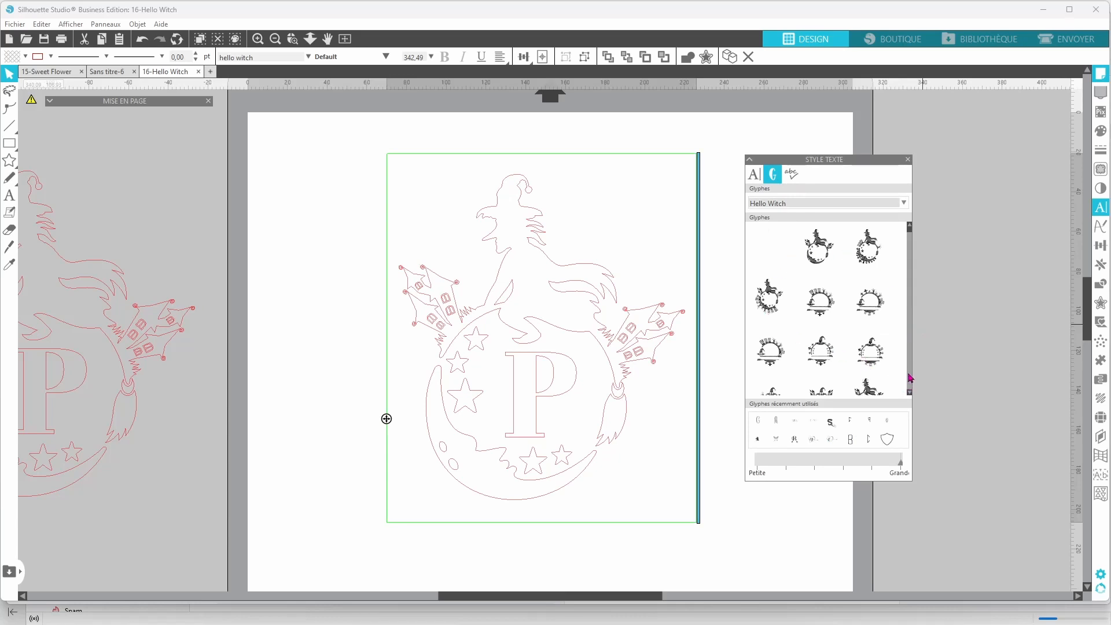
scroll(911, 380, "down", 1)
scroll(911, 380, "down", 1)
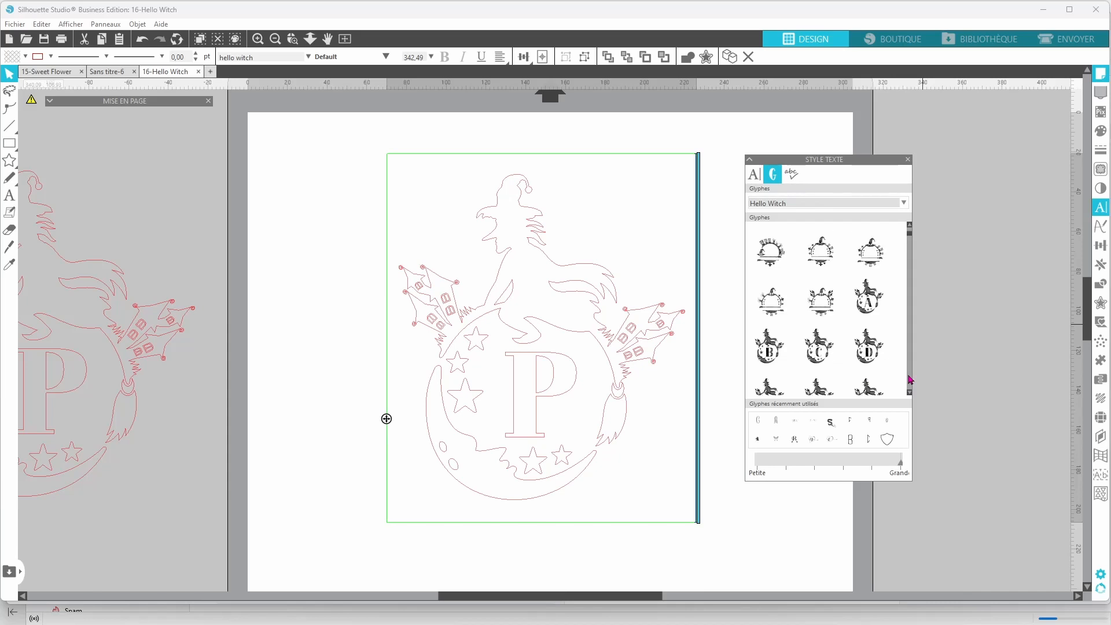
scroll(905, 342, "down", 1)
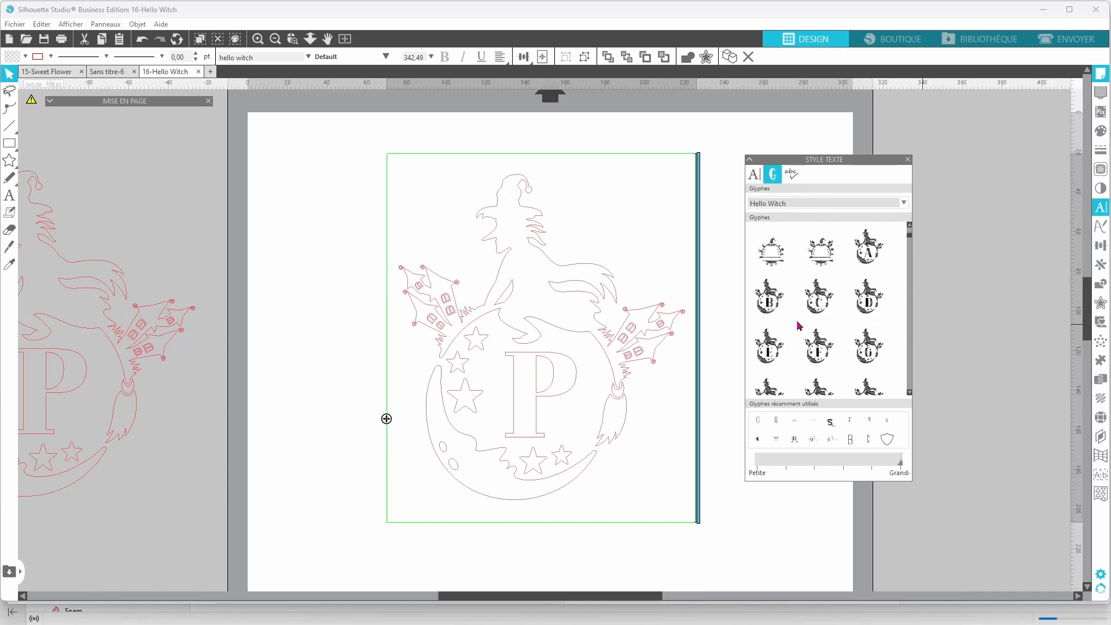
scroll(785, 378, "down", 2)
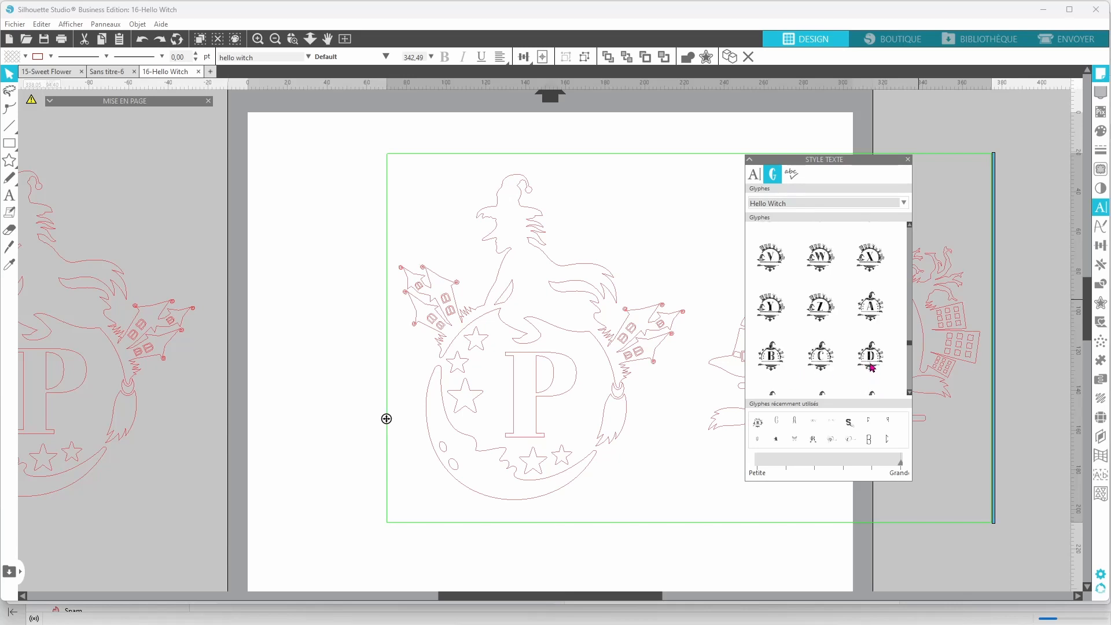
mouse_move(870, 367)
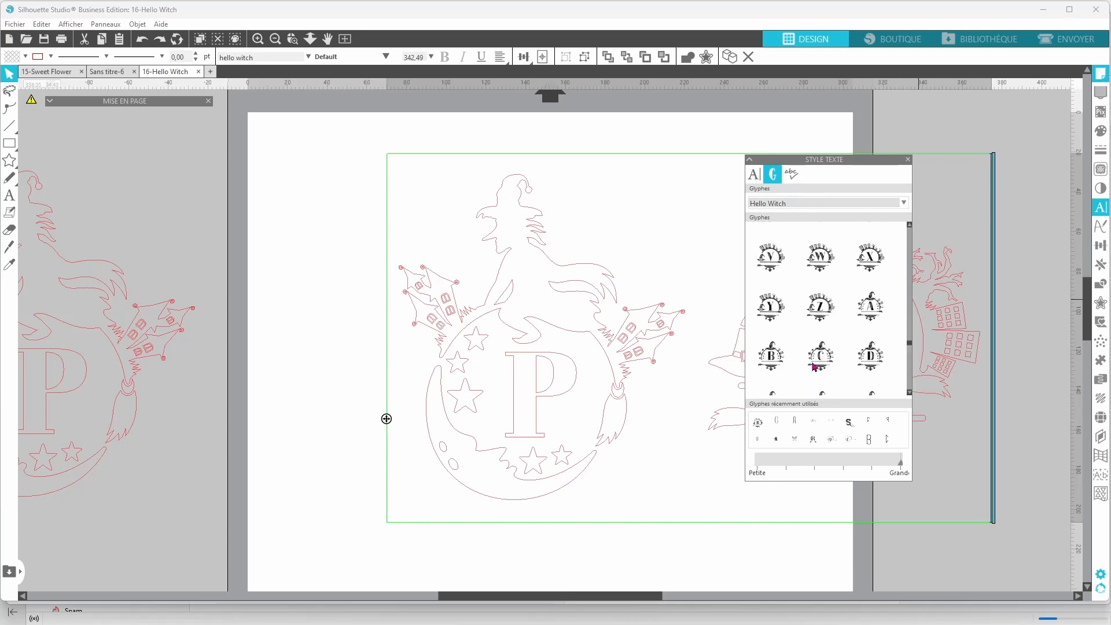
left_click(873, 350)
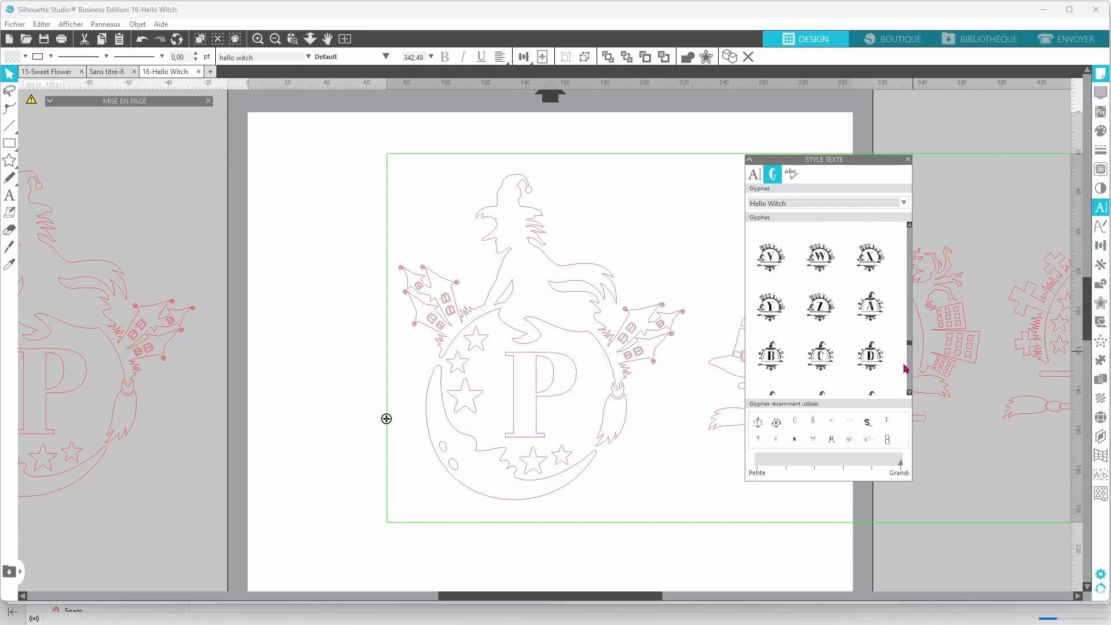
Add a frame without a letter after the D from the Hello Witch glyphs and close the text style options
left_click_drag(910, 356, 911, 374)
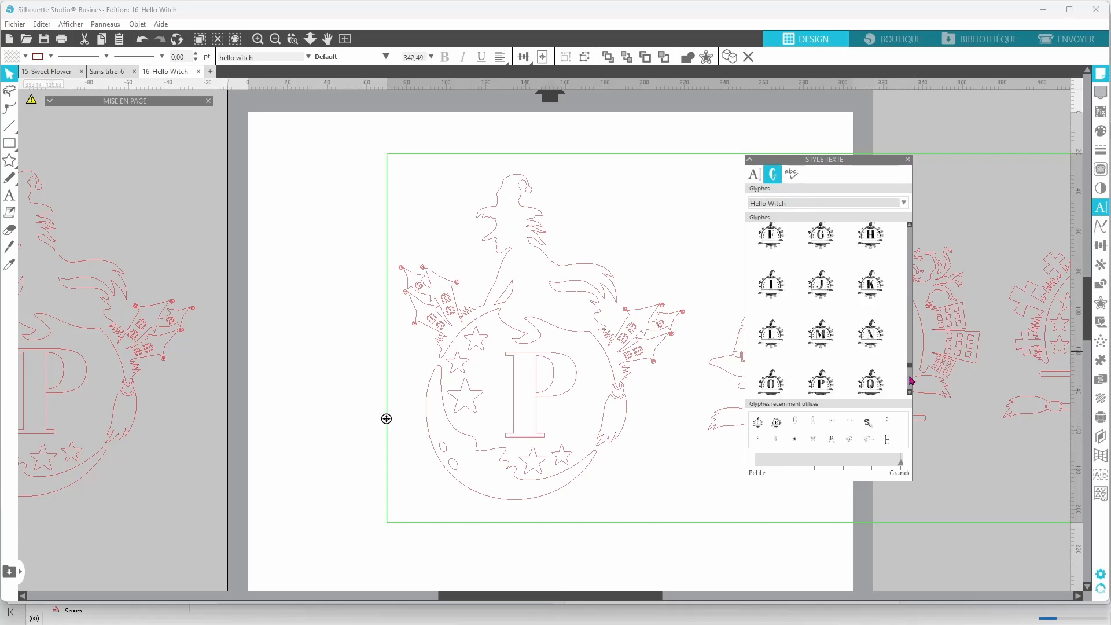
left_click(910, 394)
left_click(910, 396)
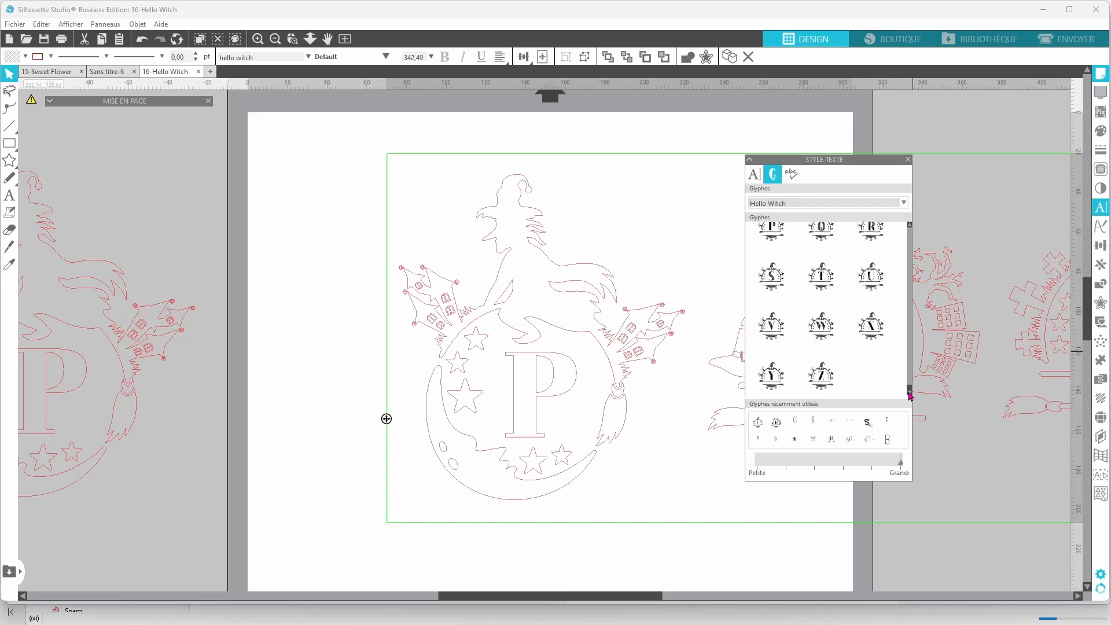
left_click_drag(910, 396, 911, 232)
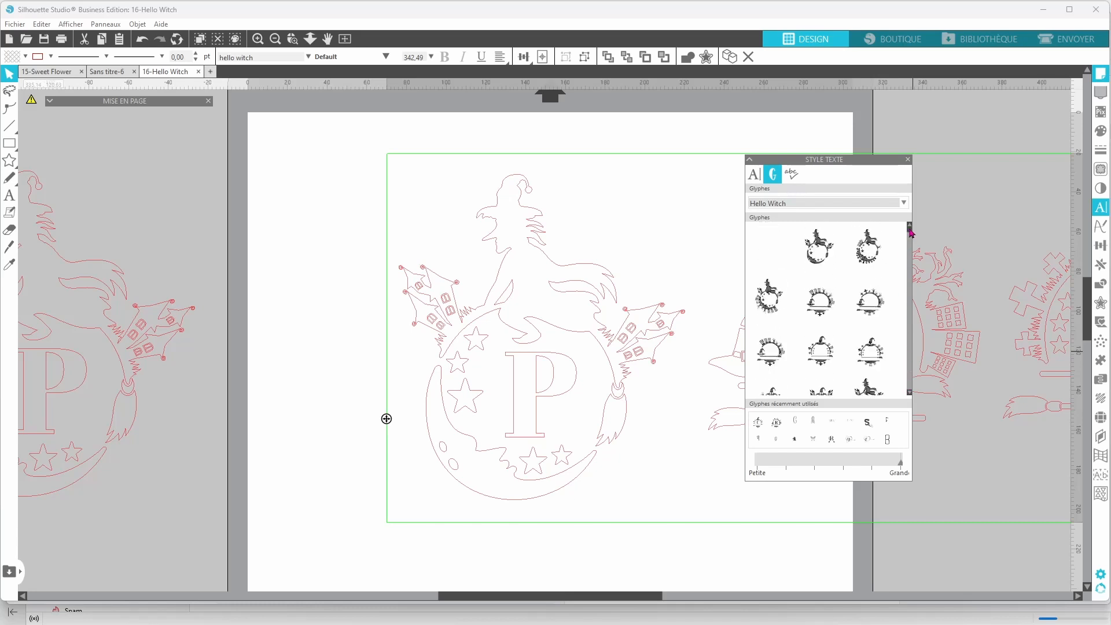
left_click(825, 317)
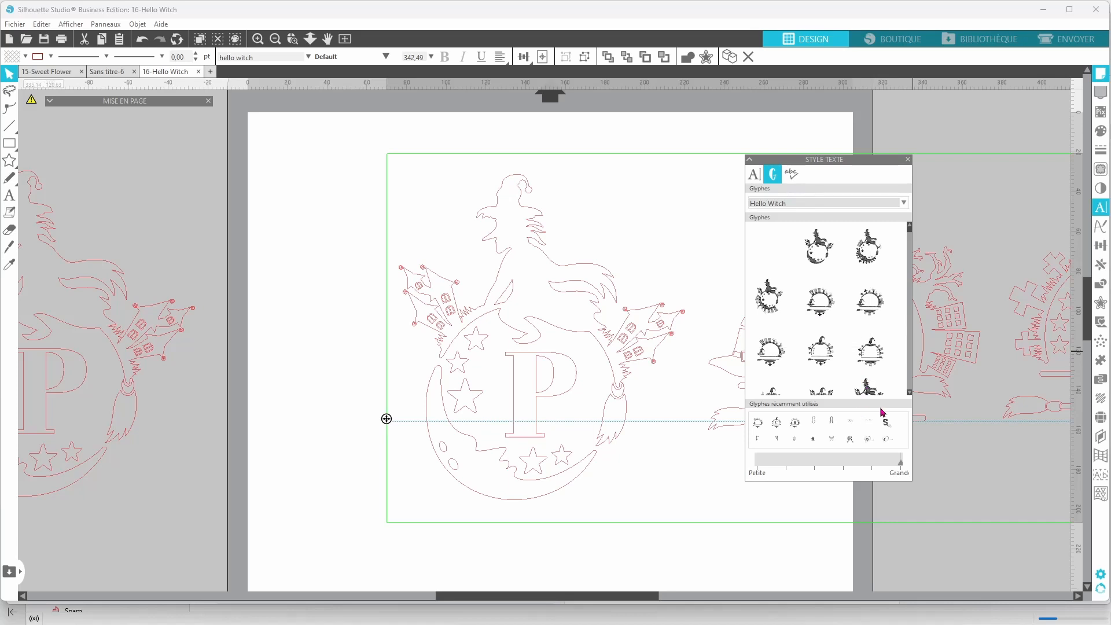
scroll(889, 381, "down", 2)
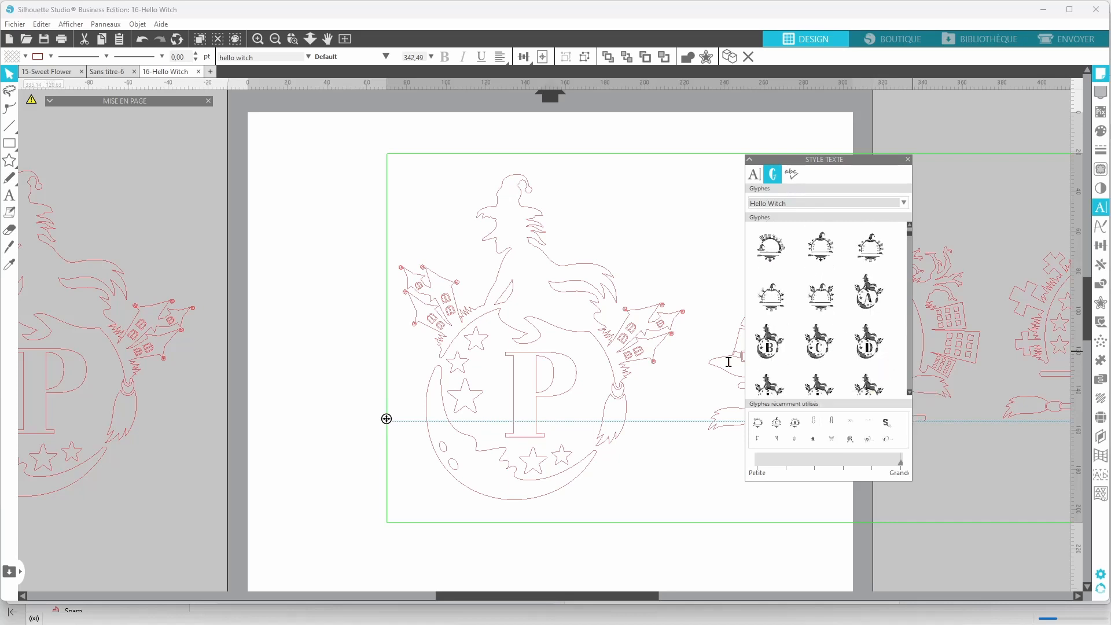
left_click(908, 160)
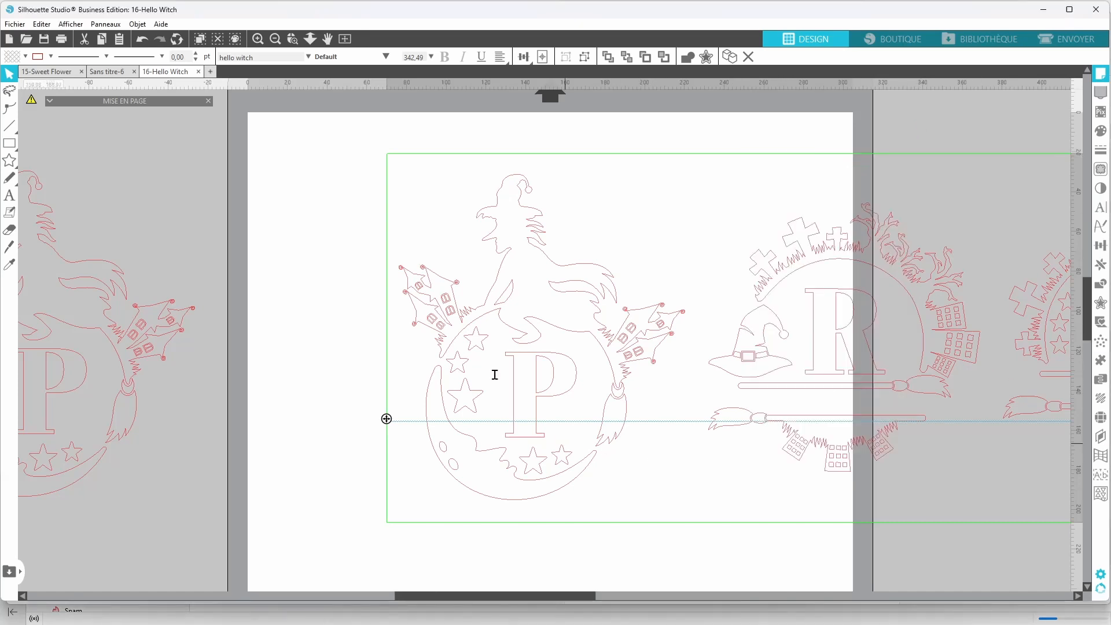
Ungroup the text into separate glyphs and move the framed R up and to the right, away from the witch P
left_click(343, 259)
left_click(535, 443)
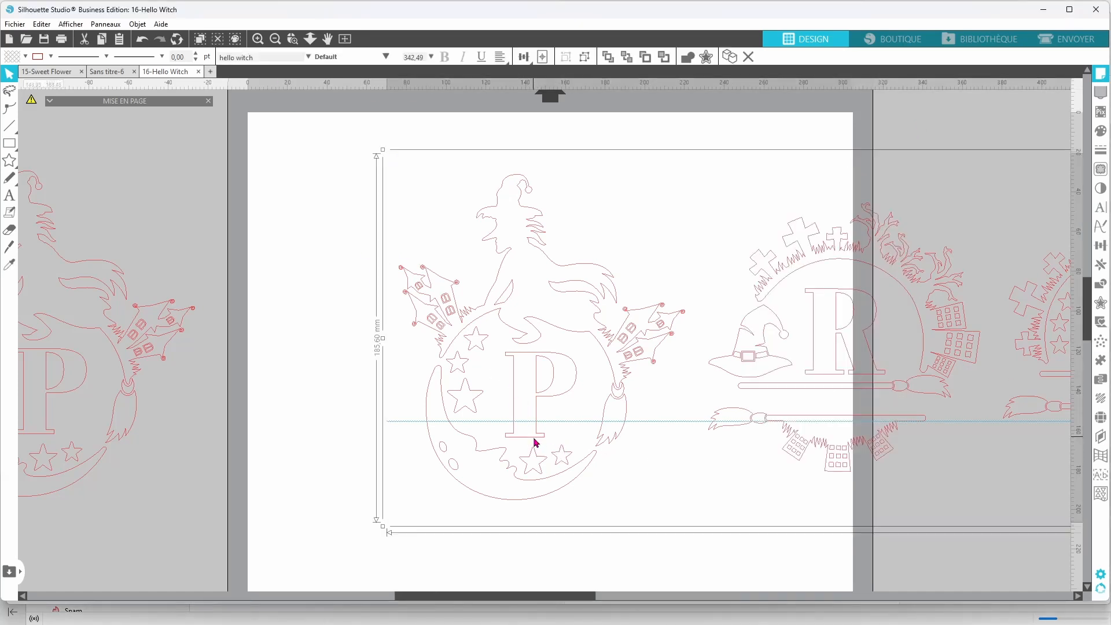
right_click(539, 443)
left_click(565, 304)
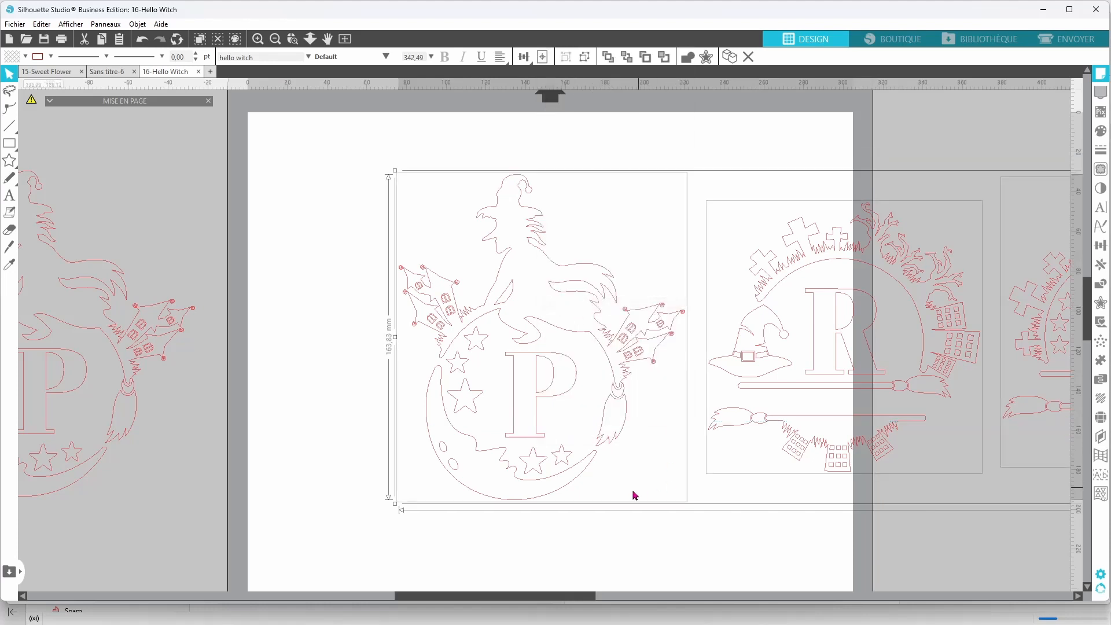
left_click(334, 373)
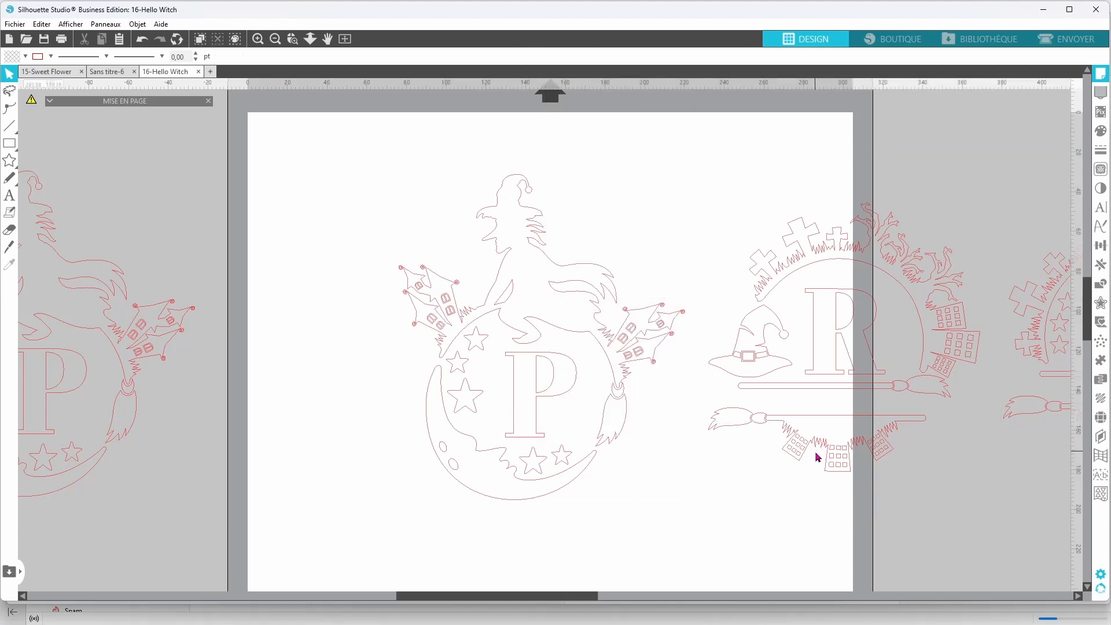
left_click_drag(817, 457, 902, 276)
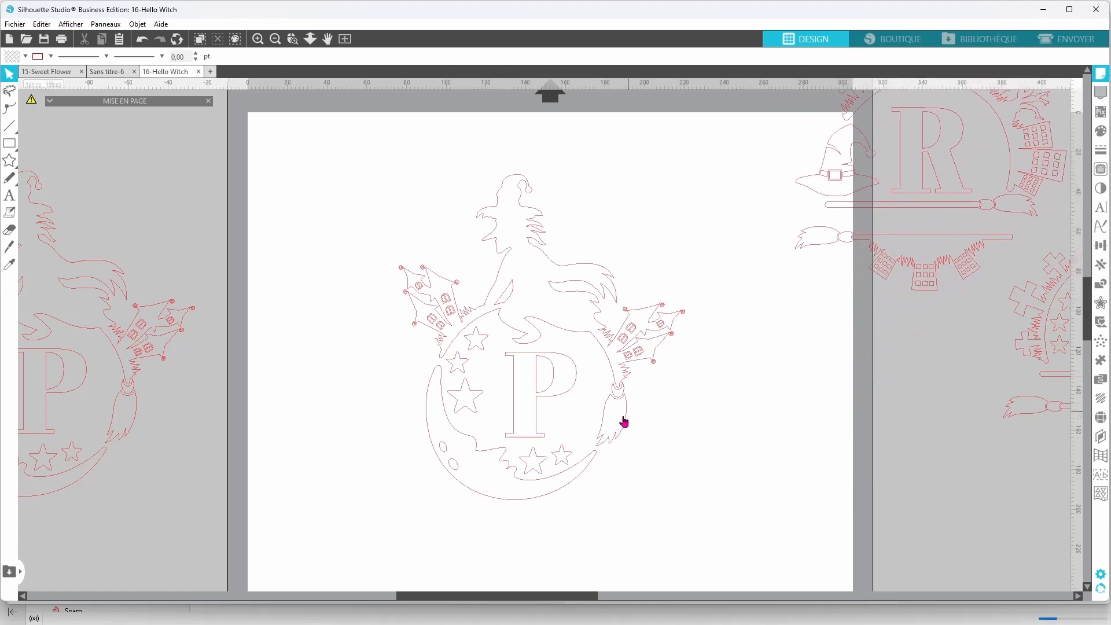
Colour the witch P's fill and outline purple and move it into the page's upper left corner
left_click(606, 436)
left_click(26, 56)
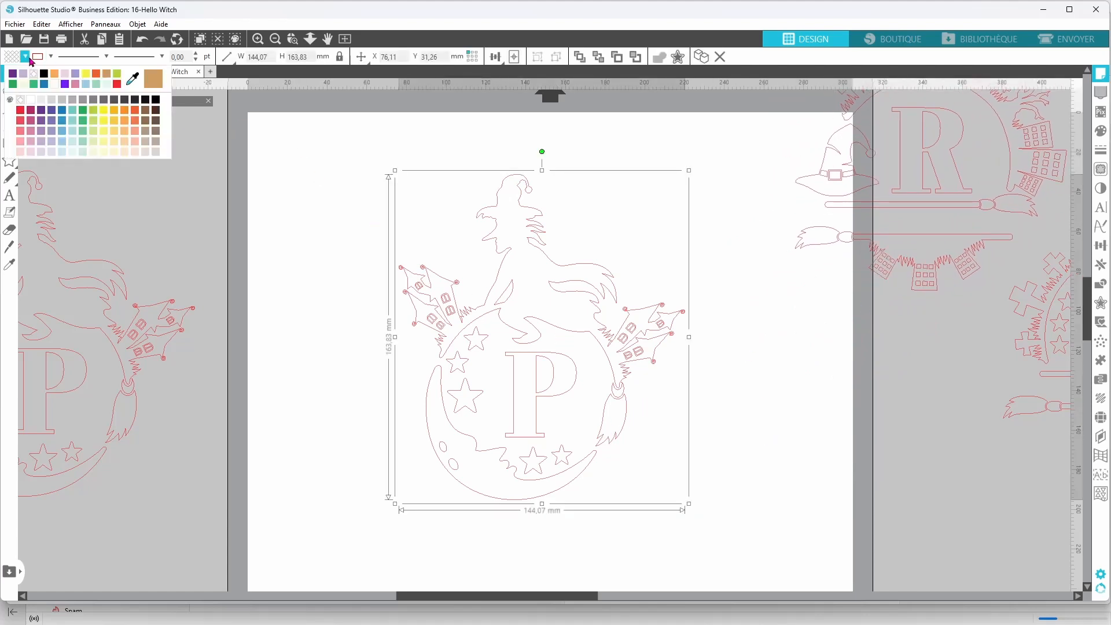
left_click(13, 74)
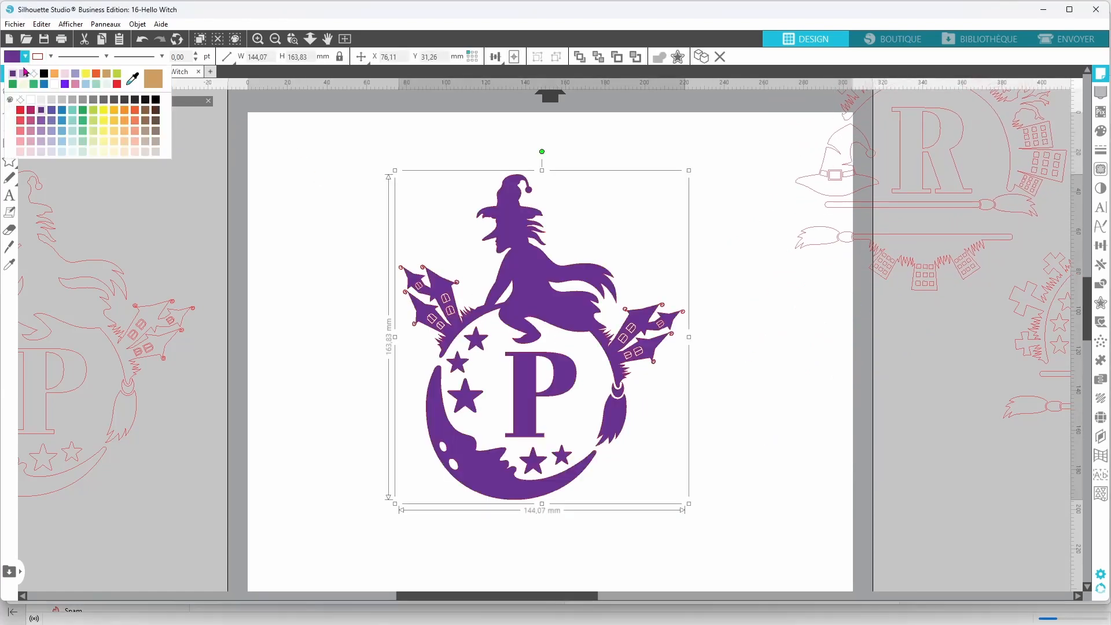
left_click(42, 57)
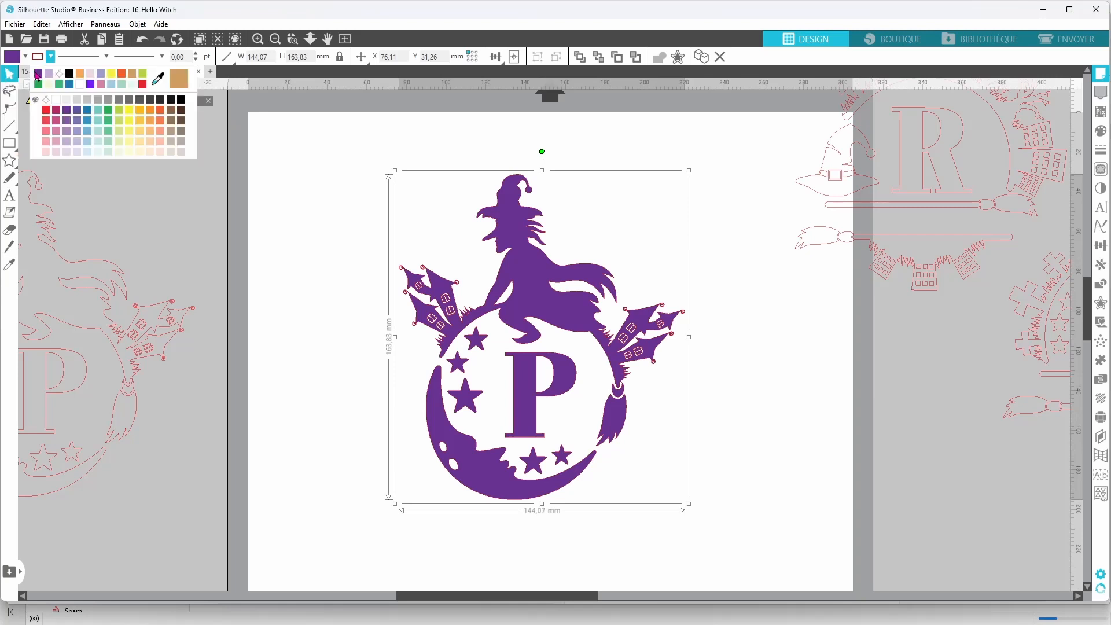
left_click(37, 75)
left_click(649, 420)
left_click(562, 311)
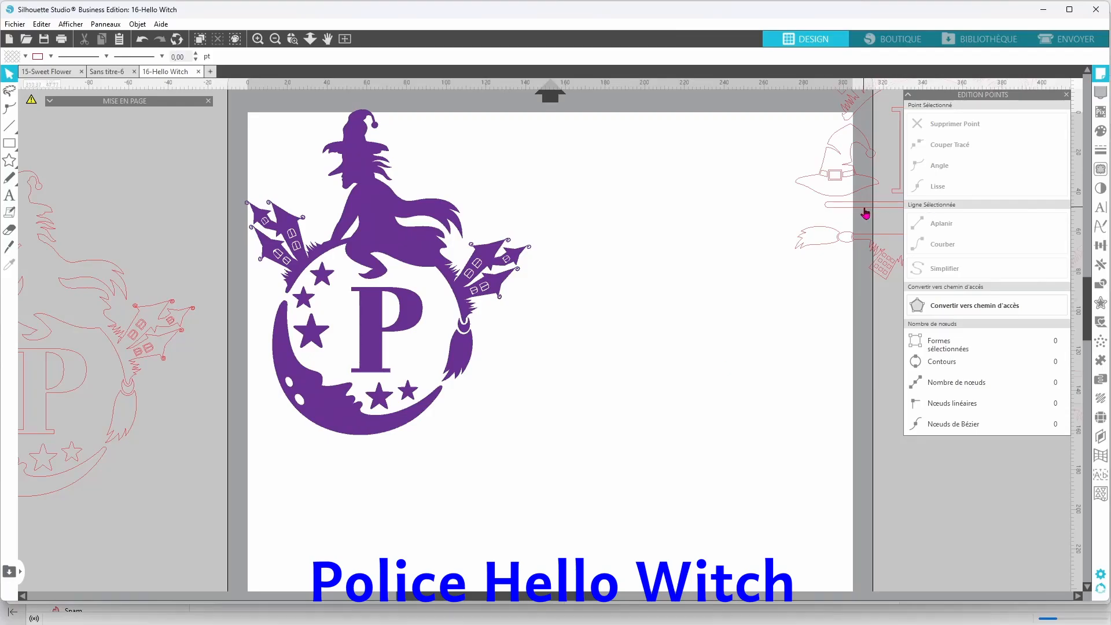
Move the framed R onto the page beside the witch P and colour its outline and fill orange
left_click_drag(866, 214, 573, 432)
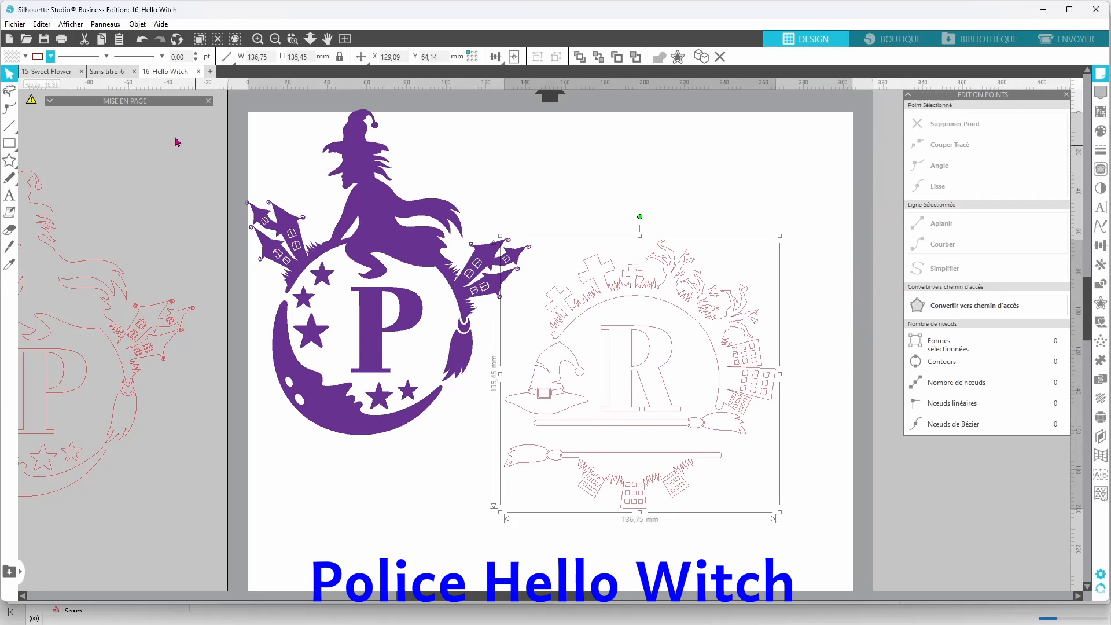
left_click(51, 60)
left_click(162, 109)
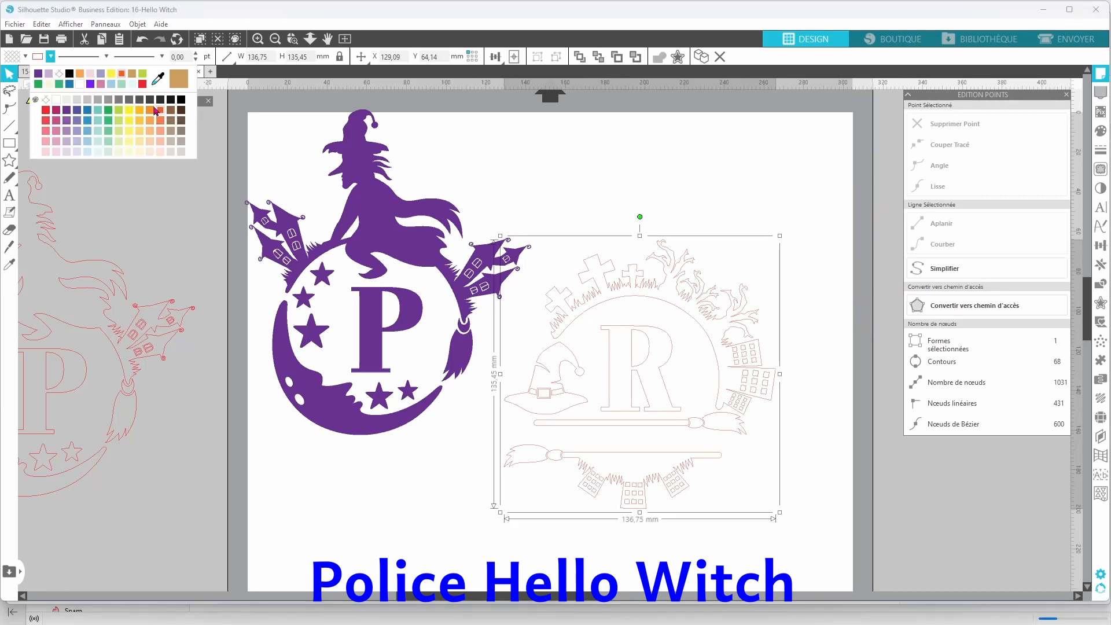
left_click(26, 57)
left_click(13, 74)
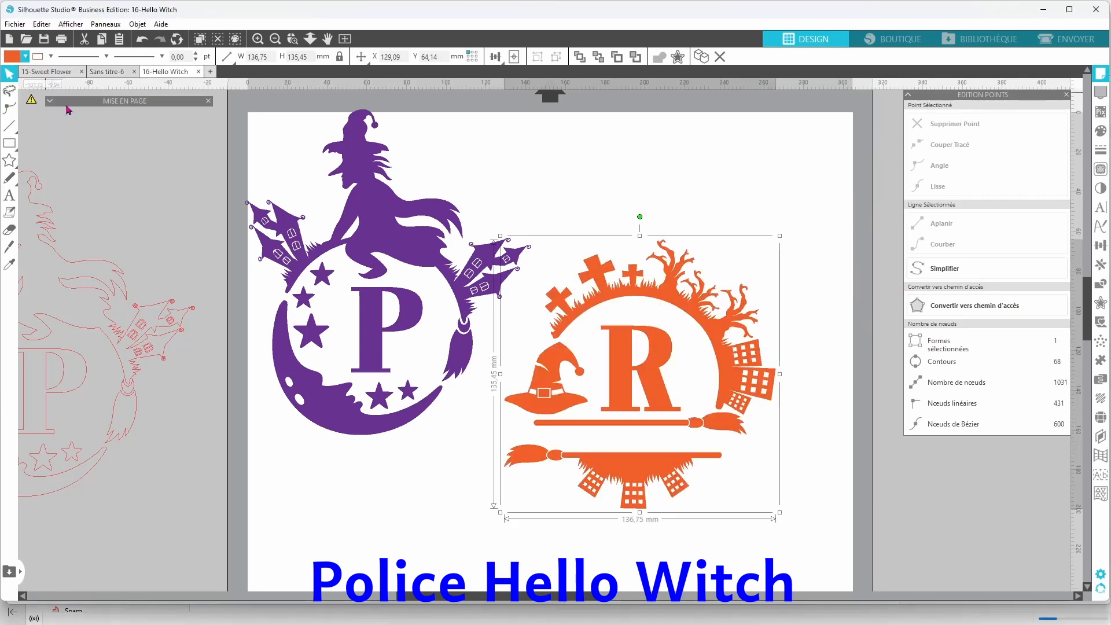
Move the orange R to the page's upper right corner and close the point editing options
left_click_drag(688, 475, 778, 300)
left_click(1044, 505)
left_click(1067, 95)
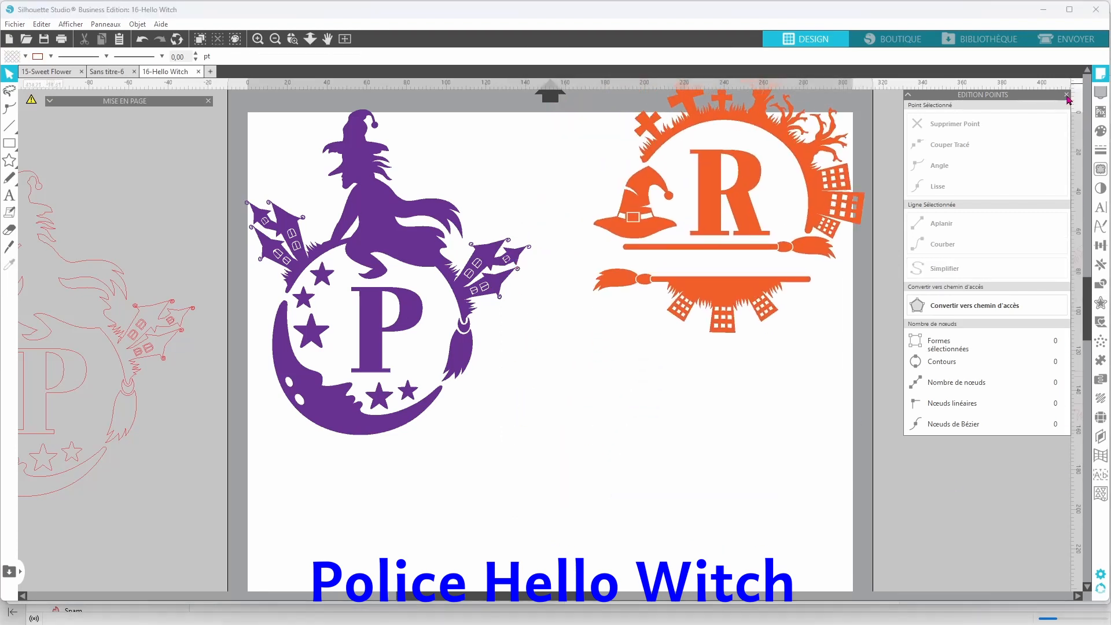
Move the framed C onto the page below the P and R and colour its fill and outline black
left_click_drag(1047, 310, 503, 431)
left_click(542, 475)
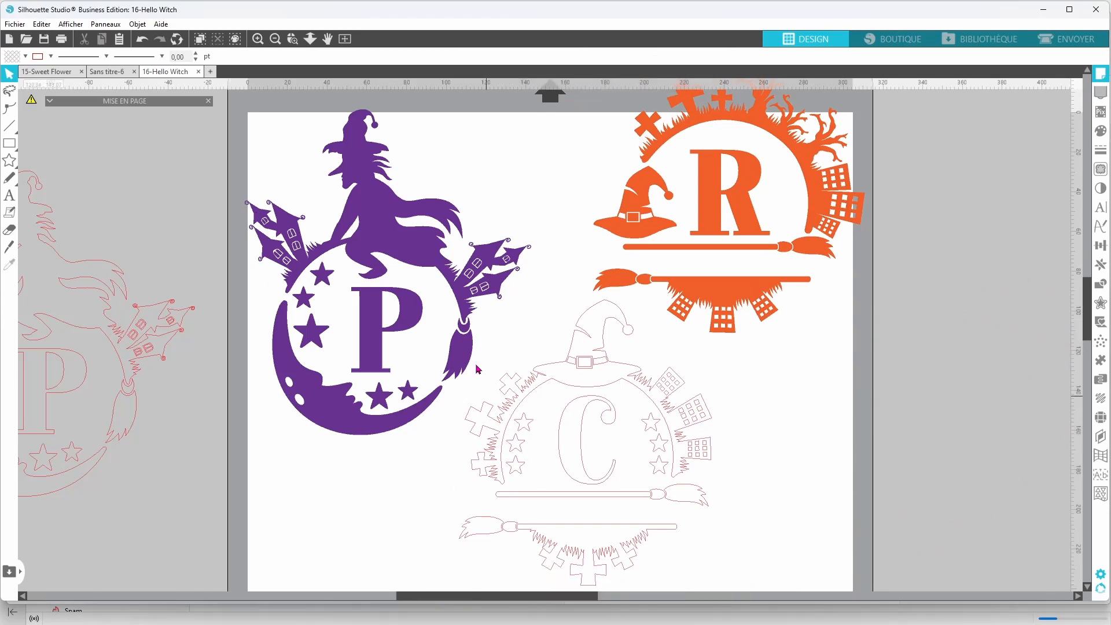
left_click(563, 471)
left_click(26, 57)
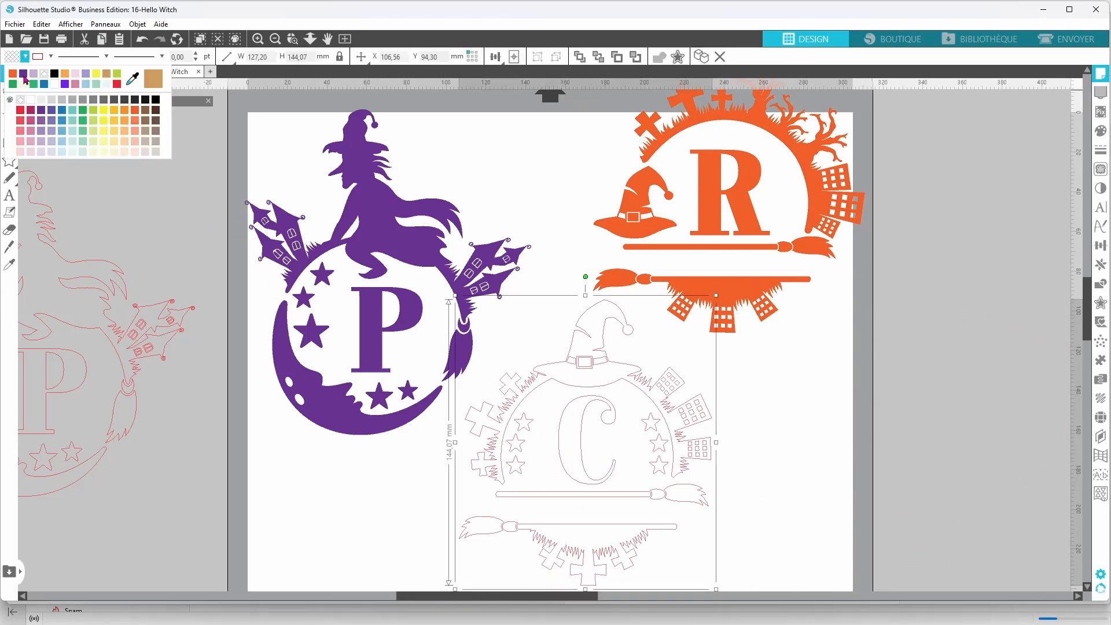
left_click(54, 73)
left_click(51, 56)
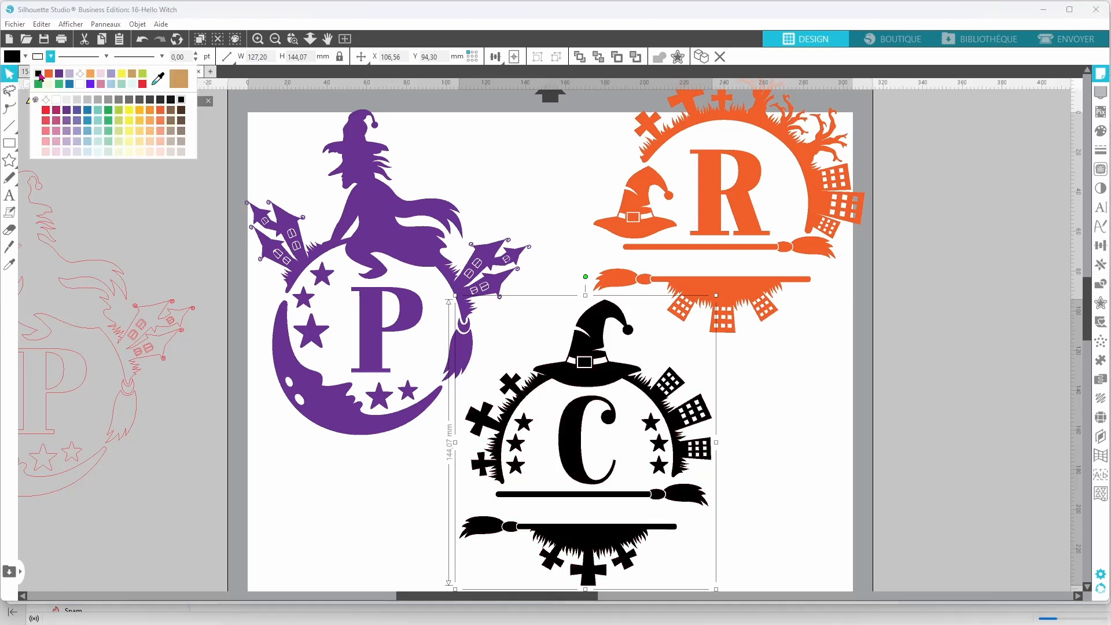
left_click(39, 73)
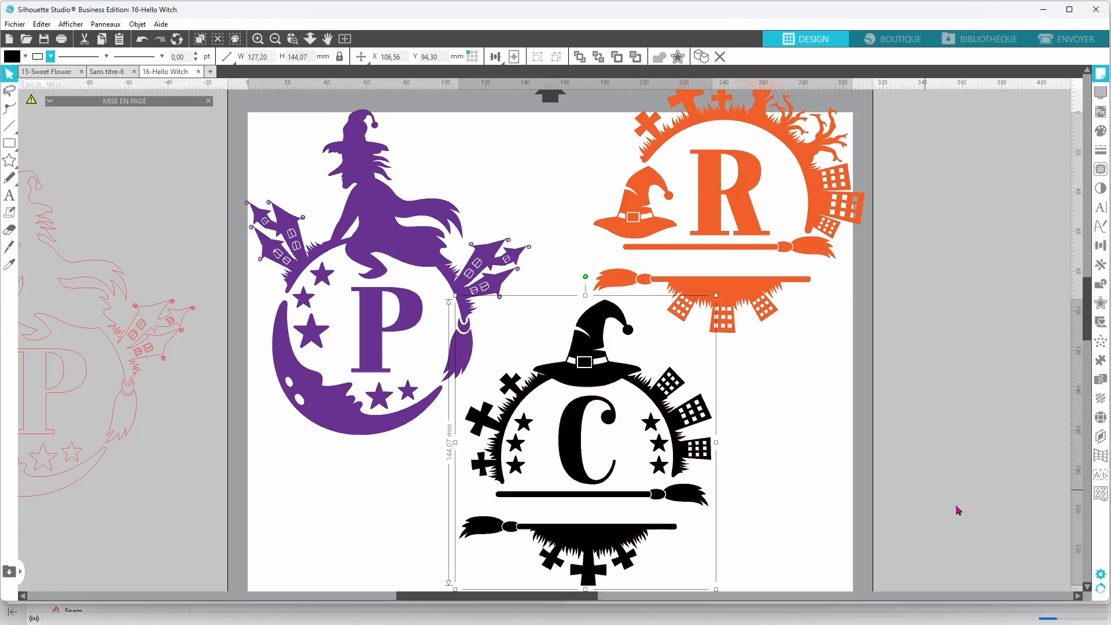
Move the city-and-trees frame without a letter near the page and add the text "Halloween" above it
left_click(1027, 599)
left_click_drag(885, 465, 606, 438)
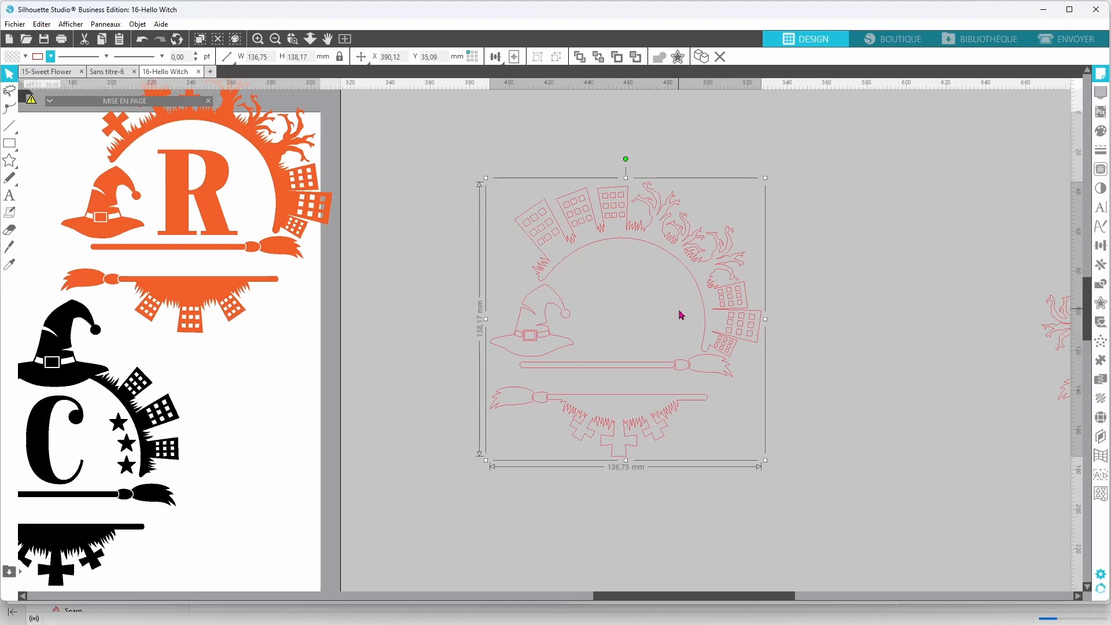
left_click(10, 200)
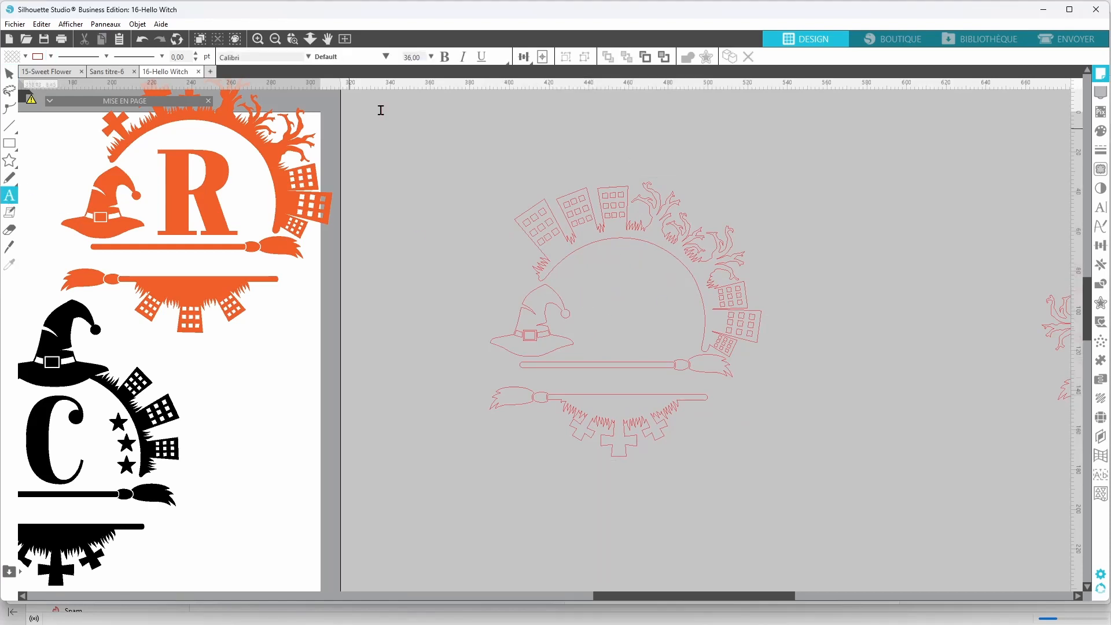
left_click(546, 123)
type("Halloween")
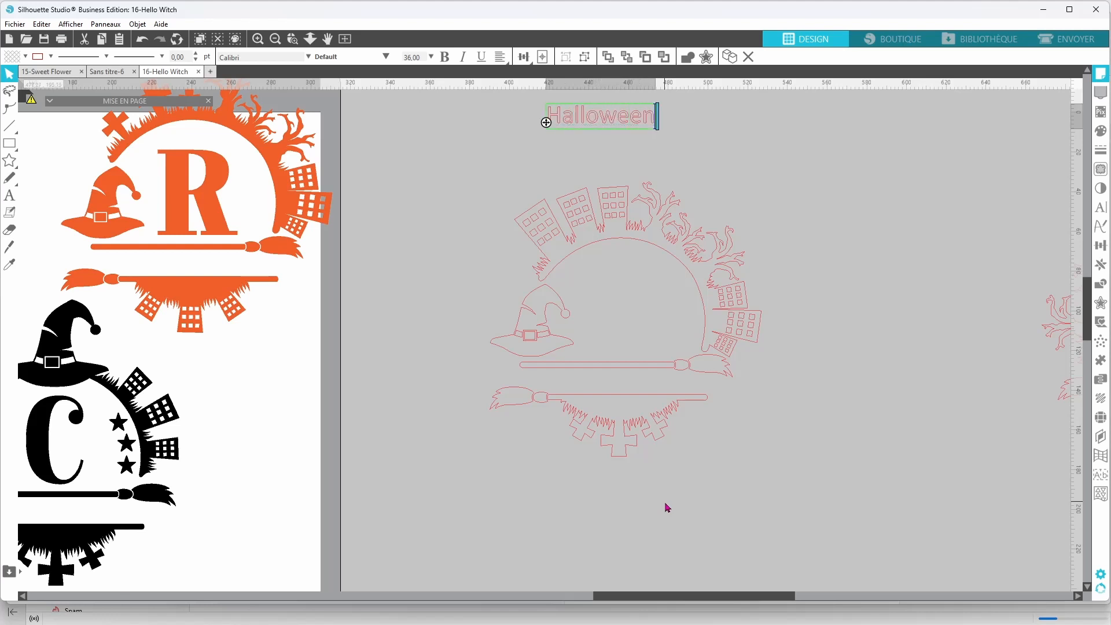
Enlarge the Halloween text to 51.96 pt and move it to the upper right of the empty frame
left_click_drag(643, 128, 564, 133)
double_click(483, 170)
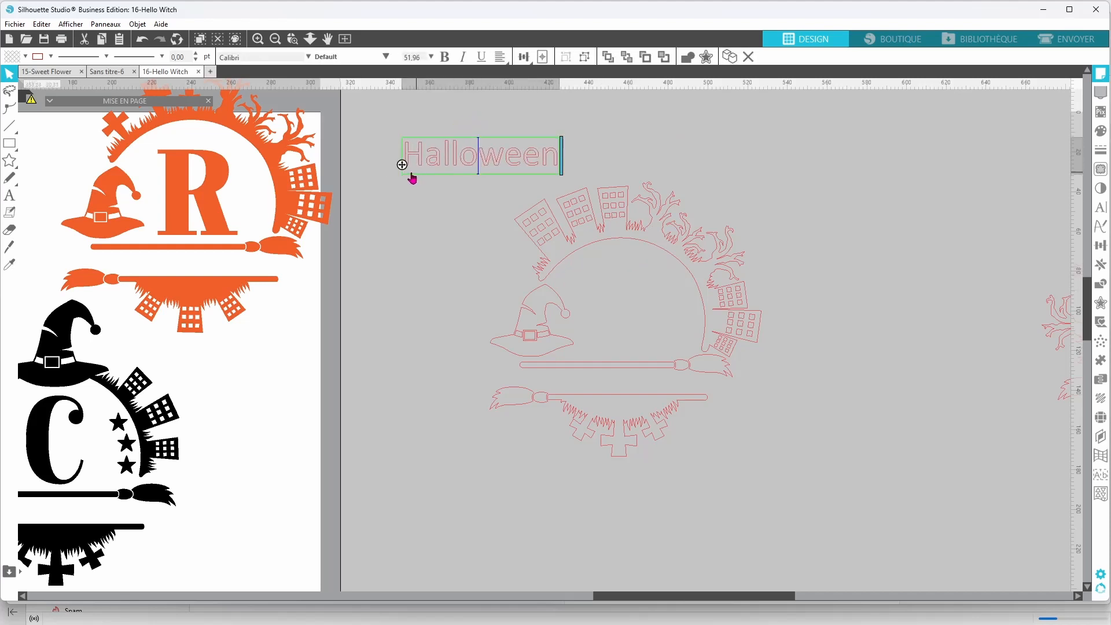
left_click_drag(402, 165, 788, 153)
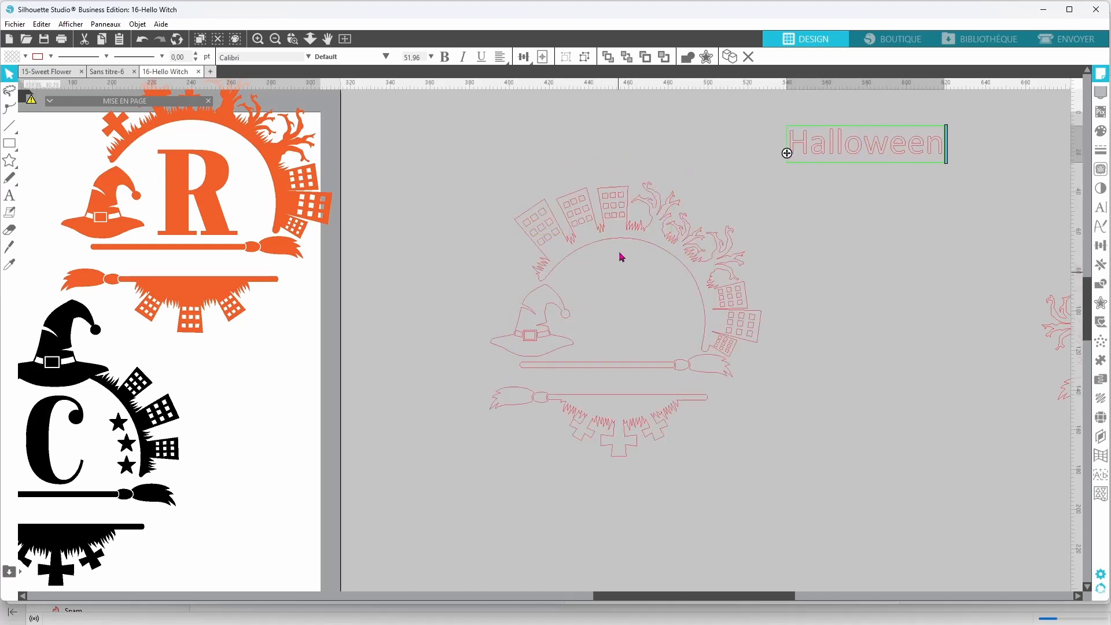
Draw a circle, place it on the empty frame's inner arc and resize it to about 85.54 mm across
left_click(15, 150)
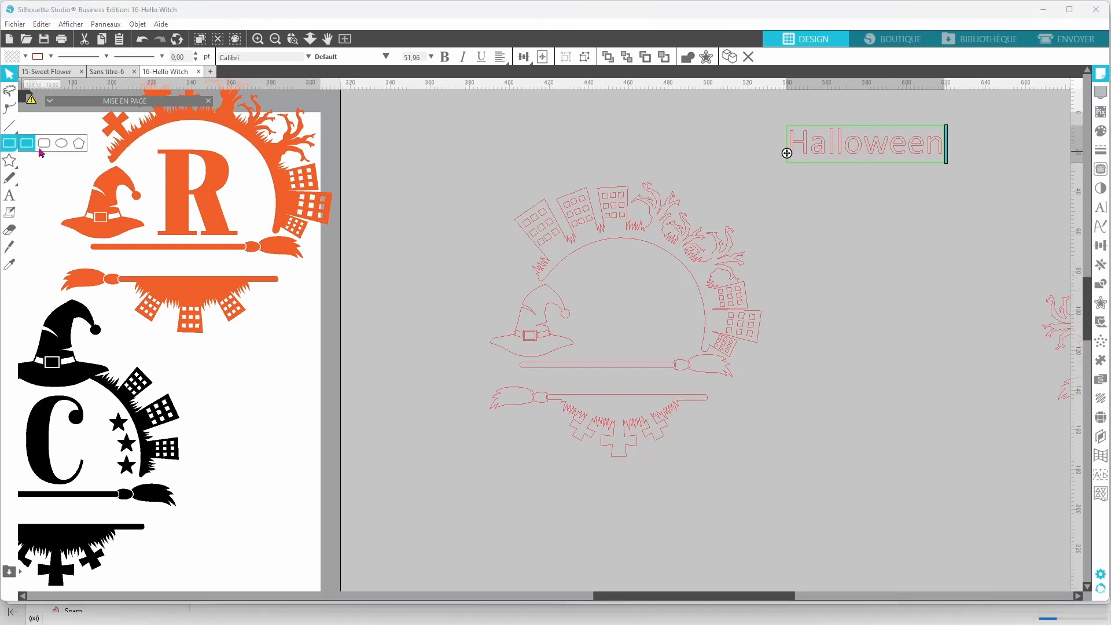
left_click(46, 145)
left_click_drag(391, 219, 571, 399)
left_click_drag(460, 224, 602, 244)
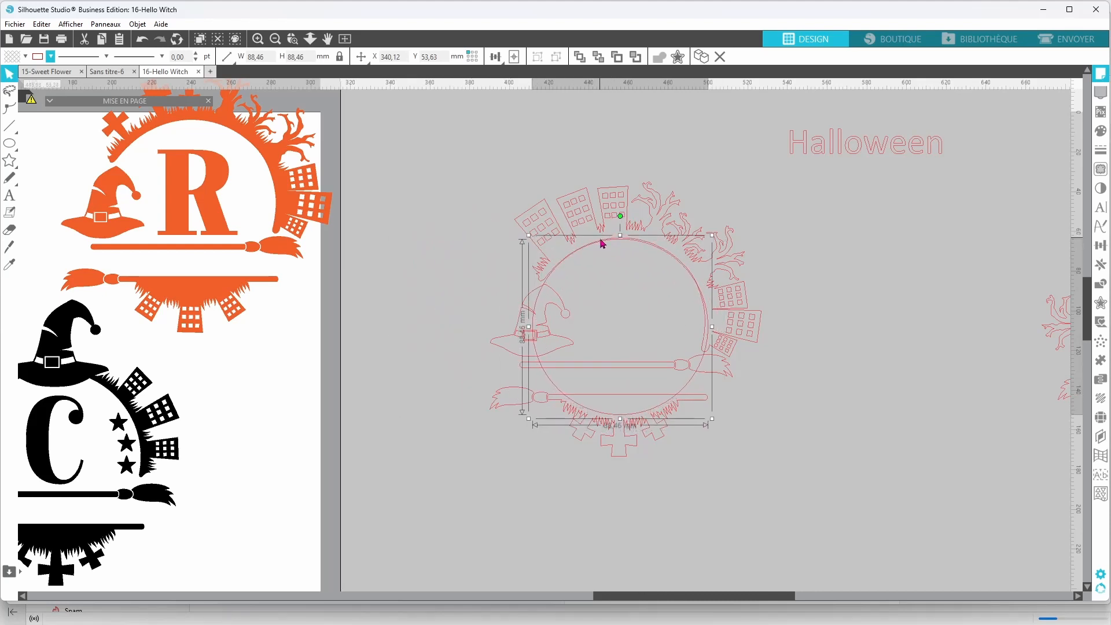
left_click_drag(528, 418, 534, 412)
Move the empty frame up and the circle down so that they are clear of each other
left_click_drag(549, 359, 485, 226)
left_click(658, 442)
left_click_drag(635, 410, 661, 513)
Curve the Halloween text along the top of the circle and turn it into a compound path
left_click(834, 152)
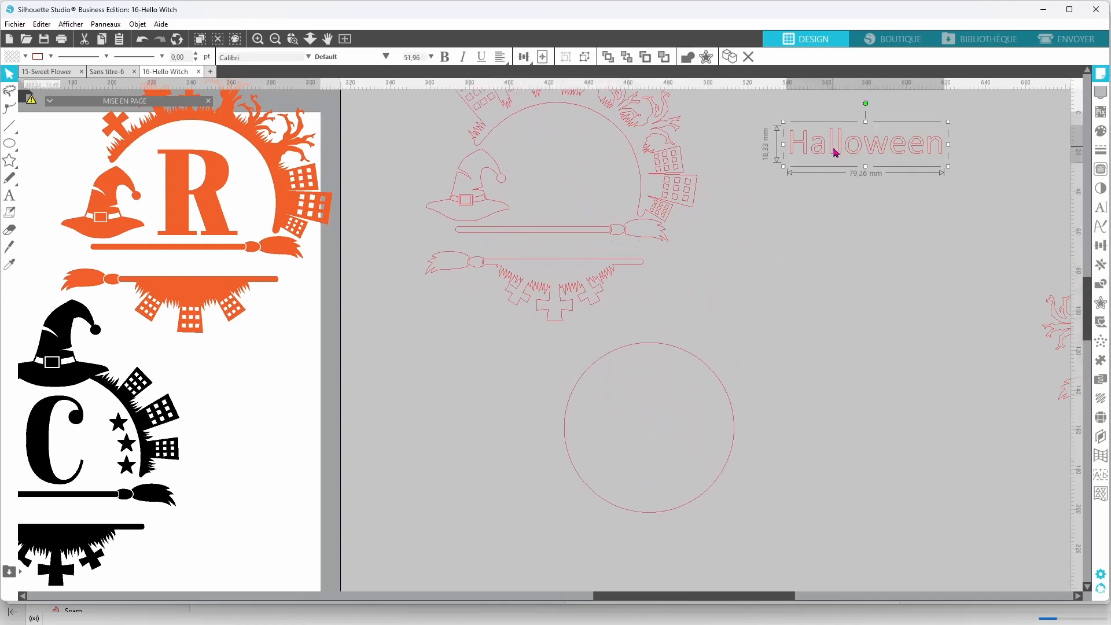
left_click_drag(787, 154, 581, 374)
right_click(786, 374)
left_click(844, 263)
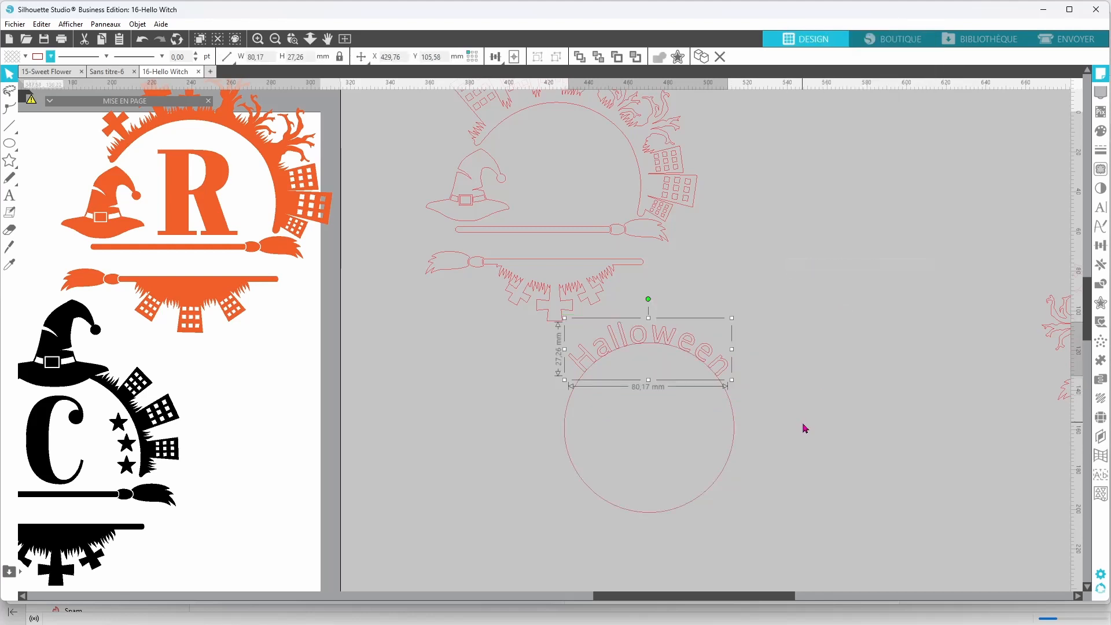
Move the curved Halloween text up and away from the circle and delete the circle
left_click(803, 424)
left_click_drag(695, 345, 783, 270)
left_click(712, 407)
left_click(735, 416)
key("Delete")
Move the empty frame down and colour its fill and outline black
left_click_drag(582, 296, 566, 532)
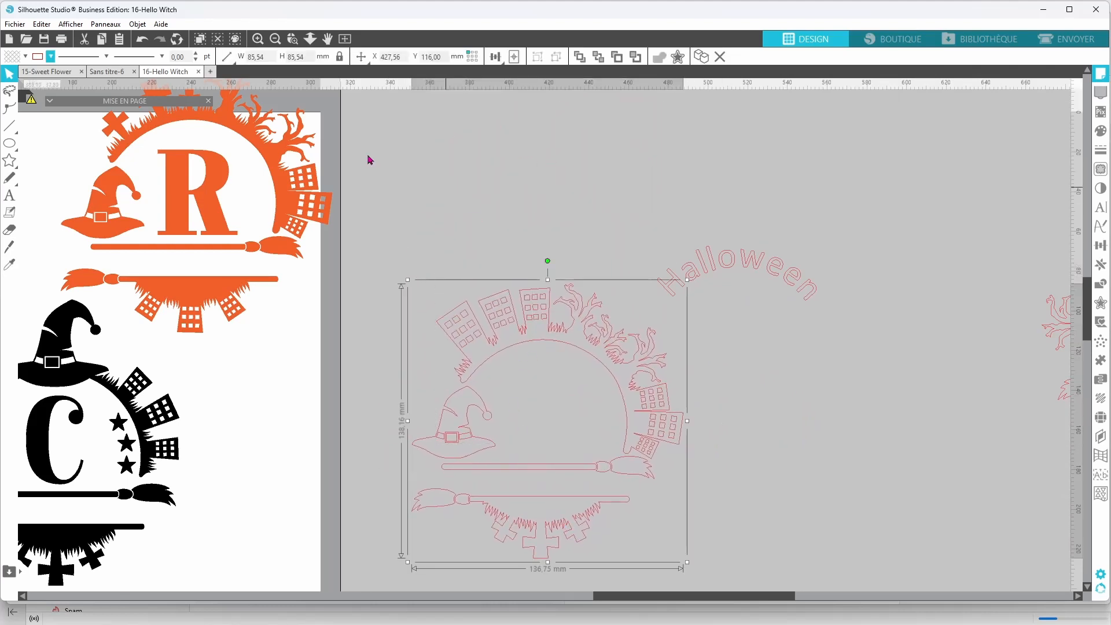
left_click(35, 58)
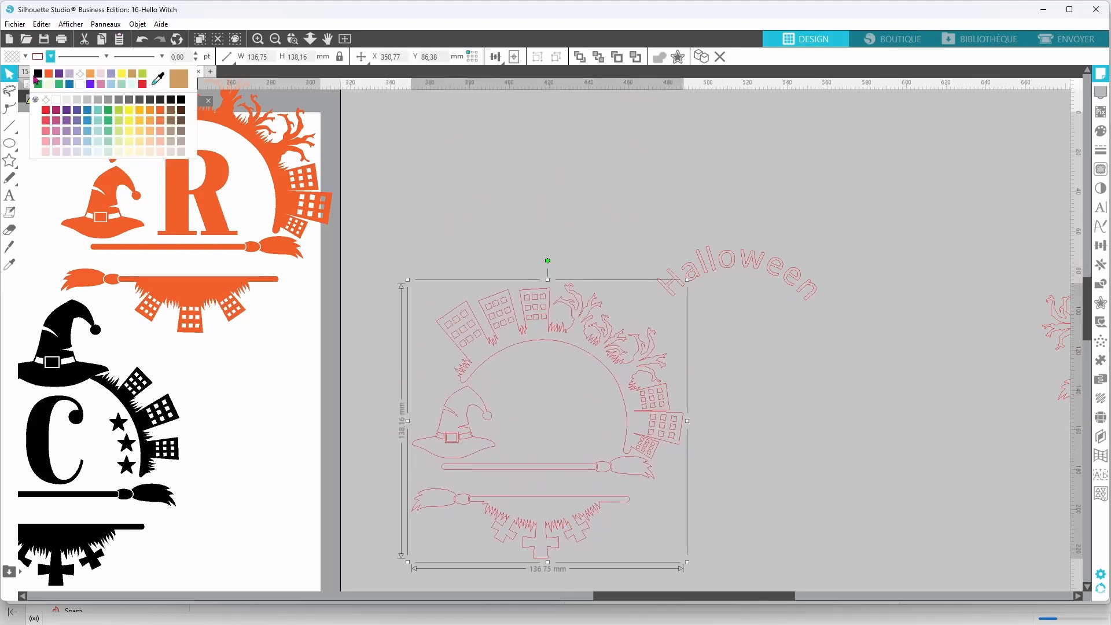
left_click(15, 58)
left_click(13, 73)
left_click(38, 57)
left_click(40, 73)
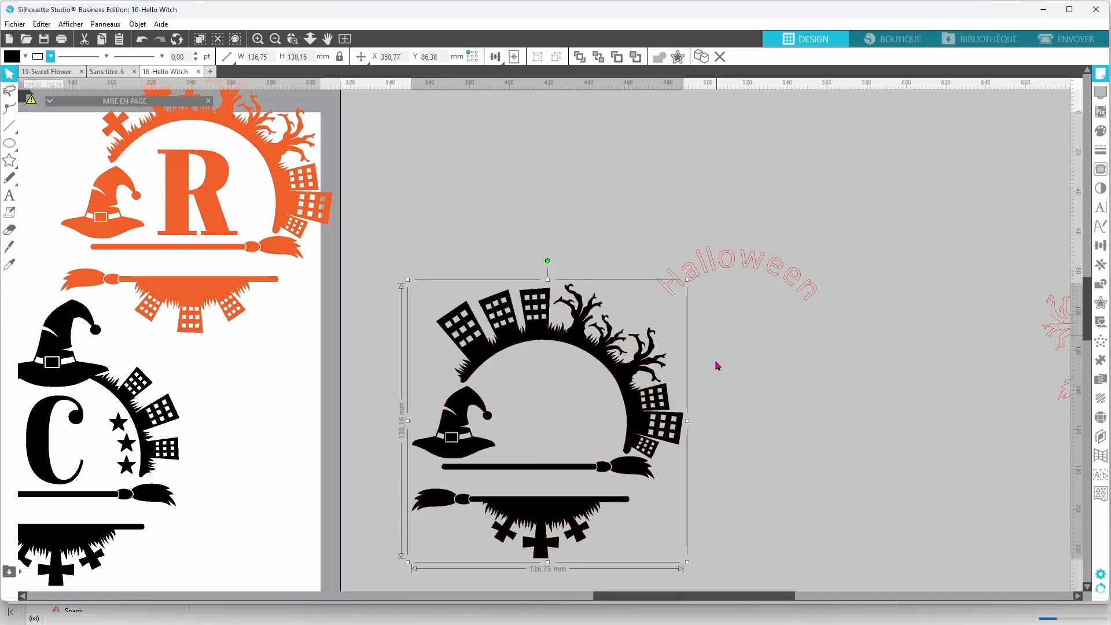
Colour the outline and fill of the curved Halloween text orange
left_click(718, 329)
left_click(784, 285)
left_click(23, 57)
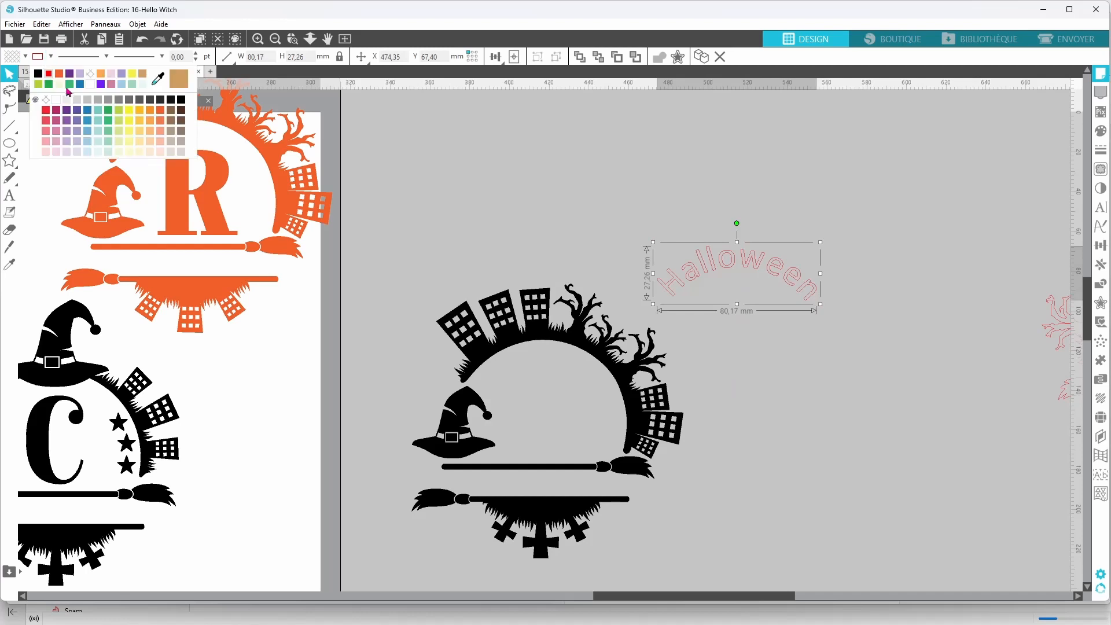
left_click(25, 56)
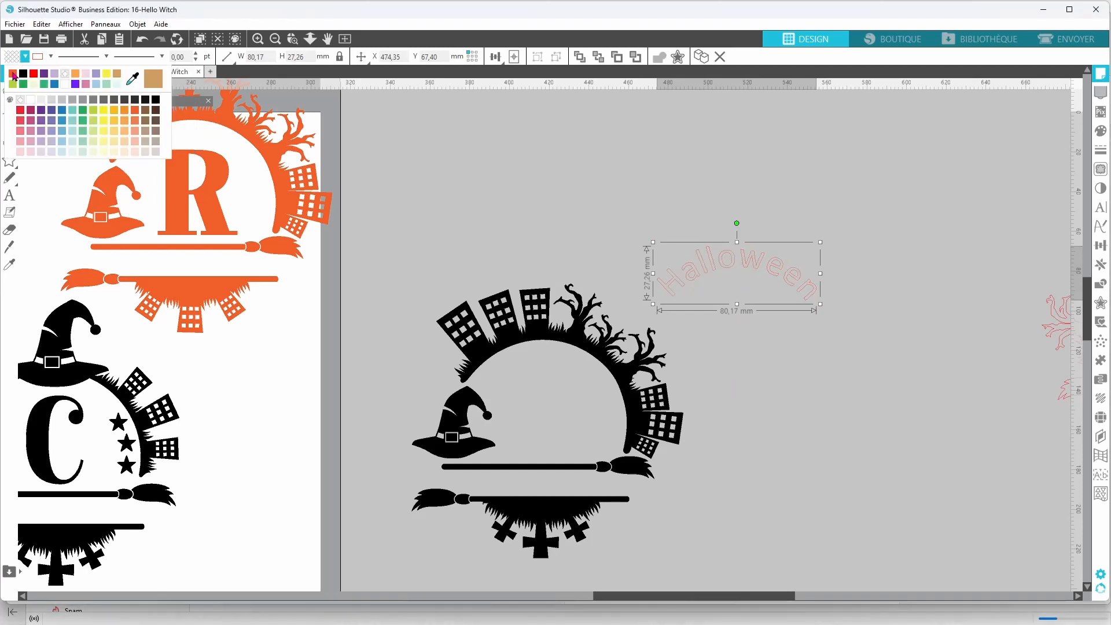
left_click(13, 73)
Place the Halloween text under the black frame's arch and shrink it to about 66.24 mm wide
left_click_drag(757, 257, 579, 373)
left_click_drag(642, 408, 612, 408)
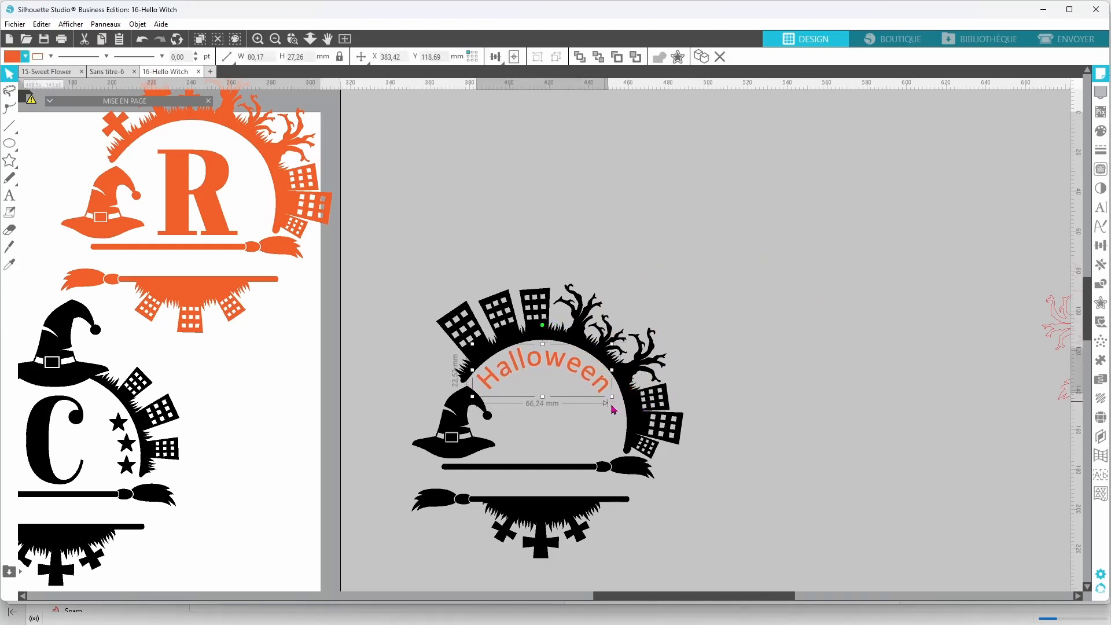
left_click(727, 313)
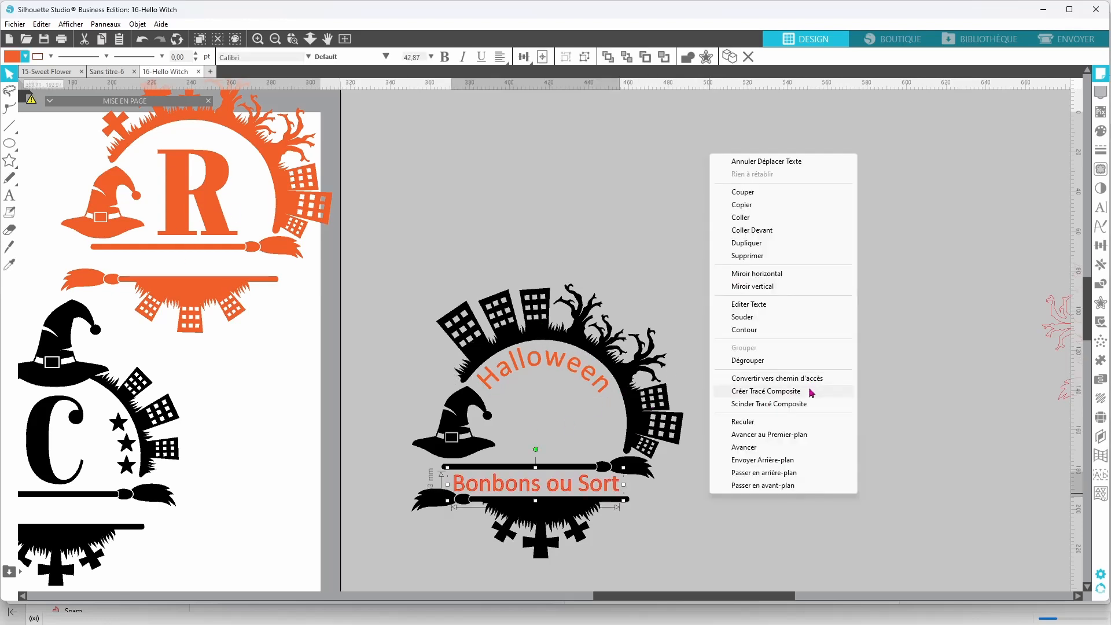
Turn the "Bonbons ou Sort" text between the brooms into a compound path and simplify its points
left_click(811, 389)
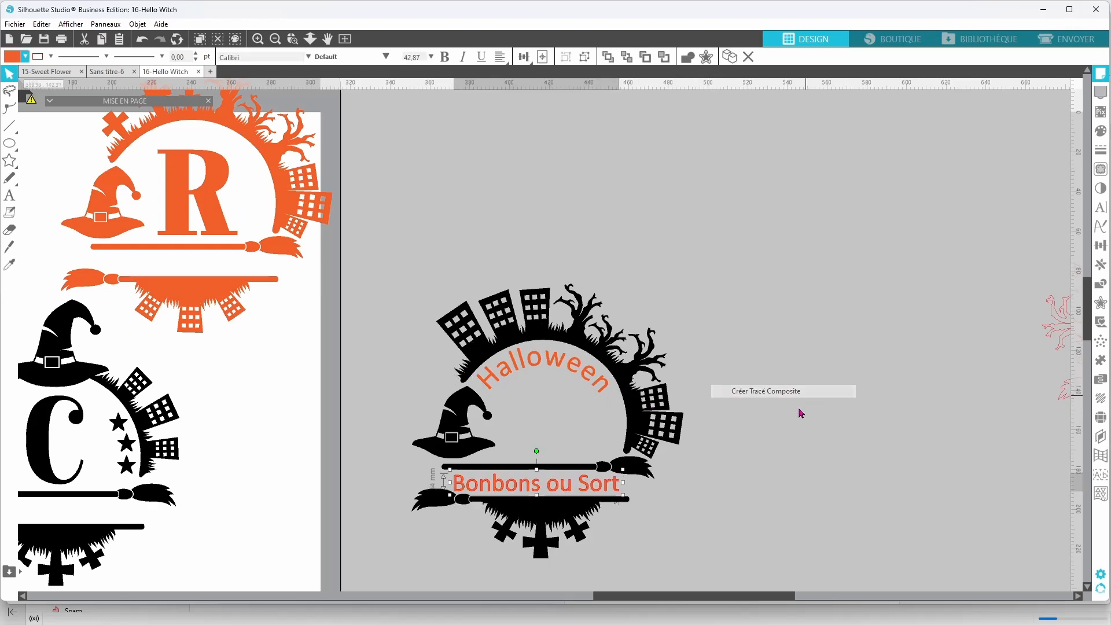
right_click(738, 474)
left_click(791, 304)
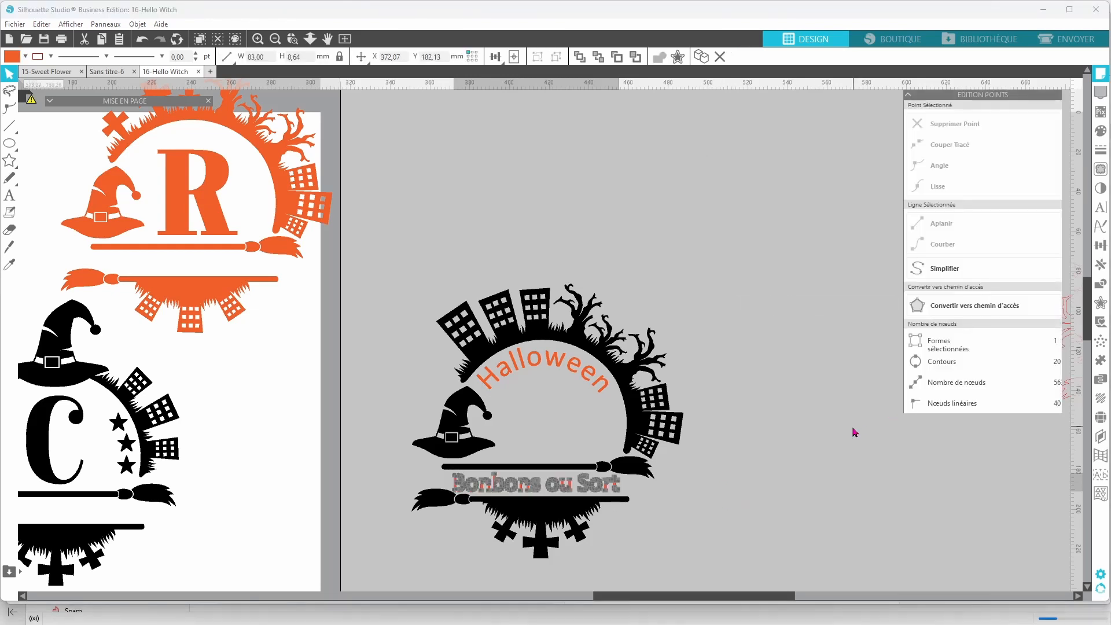
left_click(956, 269)
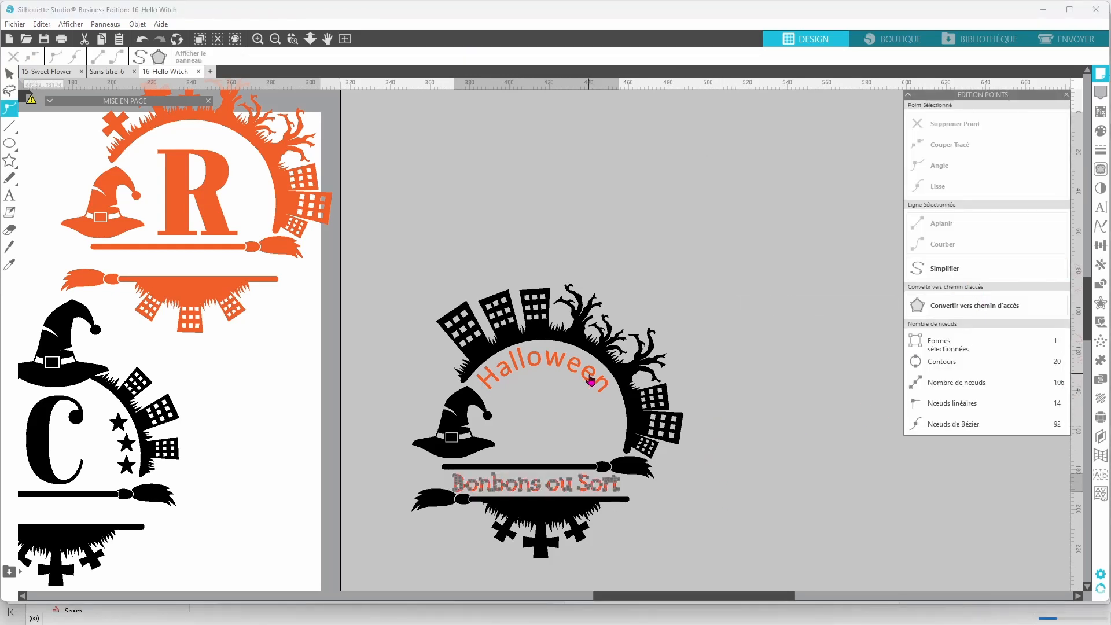
left_click(945, 269)
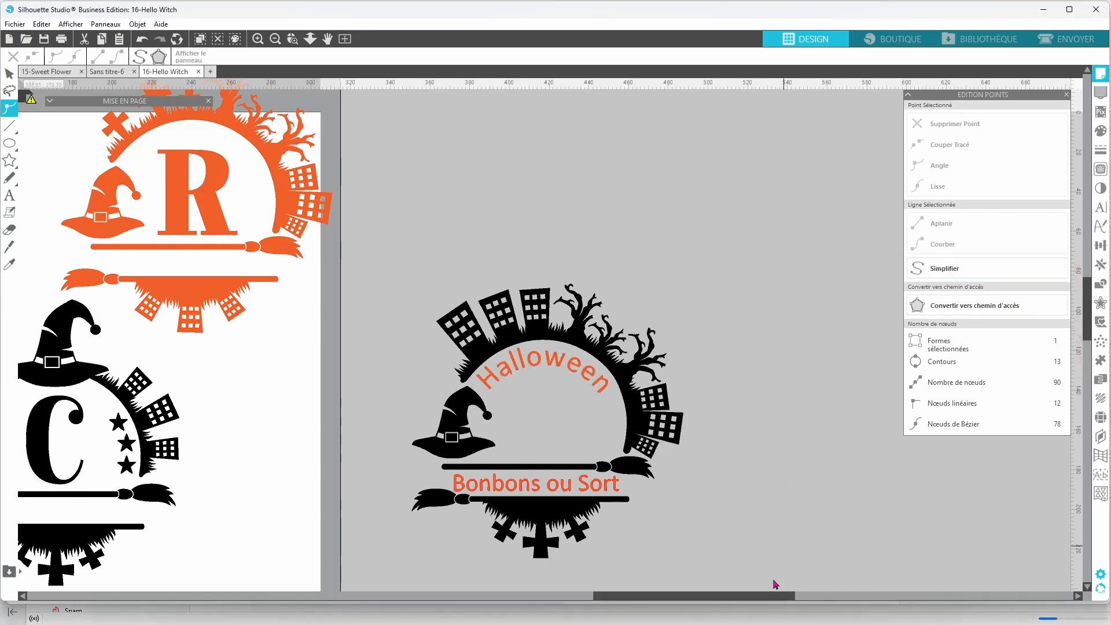
Group the black frame with its two orange texts and move the group up beside the page
left_click(786, 522)
mouse_move(720, 288)
left_mouse_down()
mouse_move(640, 571)
mouse_move(346, 590)
left_mouse_up()
right_click(747, 461)
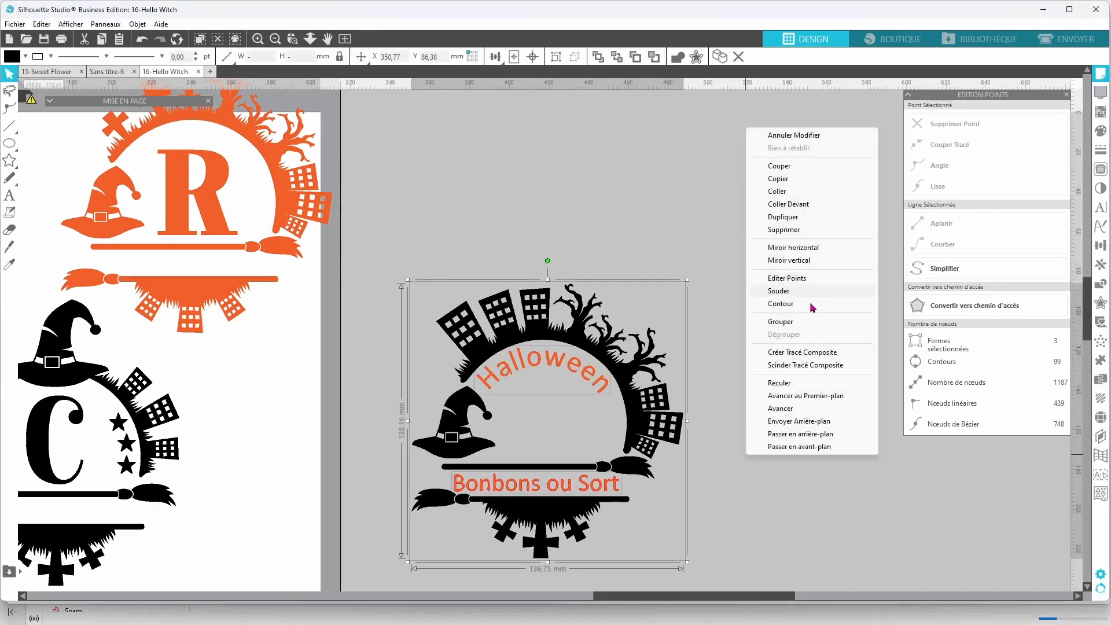
left_click(799, 322)
left_click_drag(645, 403, 615, 241)
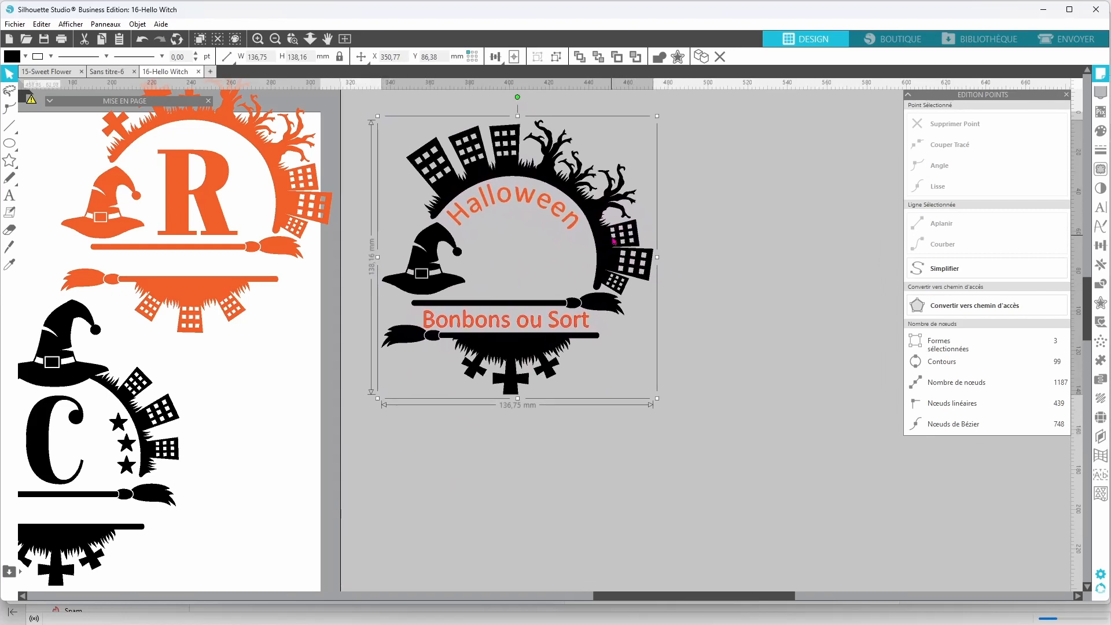
left_click(998, 598)
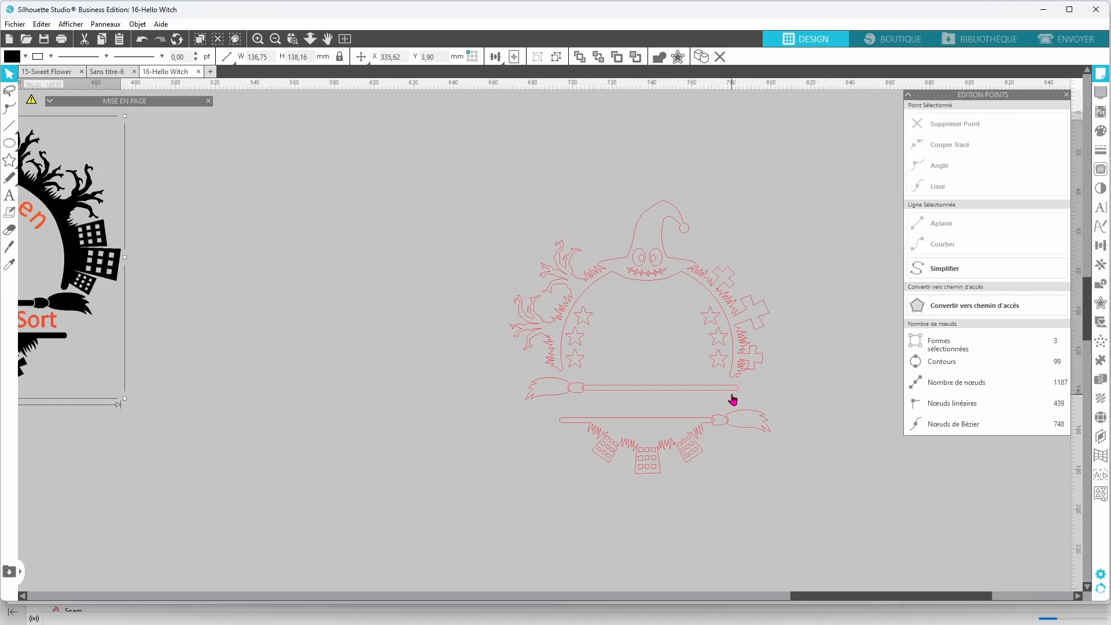
Move the unfilled witch-hat frame back beside the black Halloween frame
left_click_drag(736, 386, 223, 512)
left_click(481, 573)
left_click(289, 585)
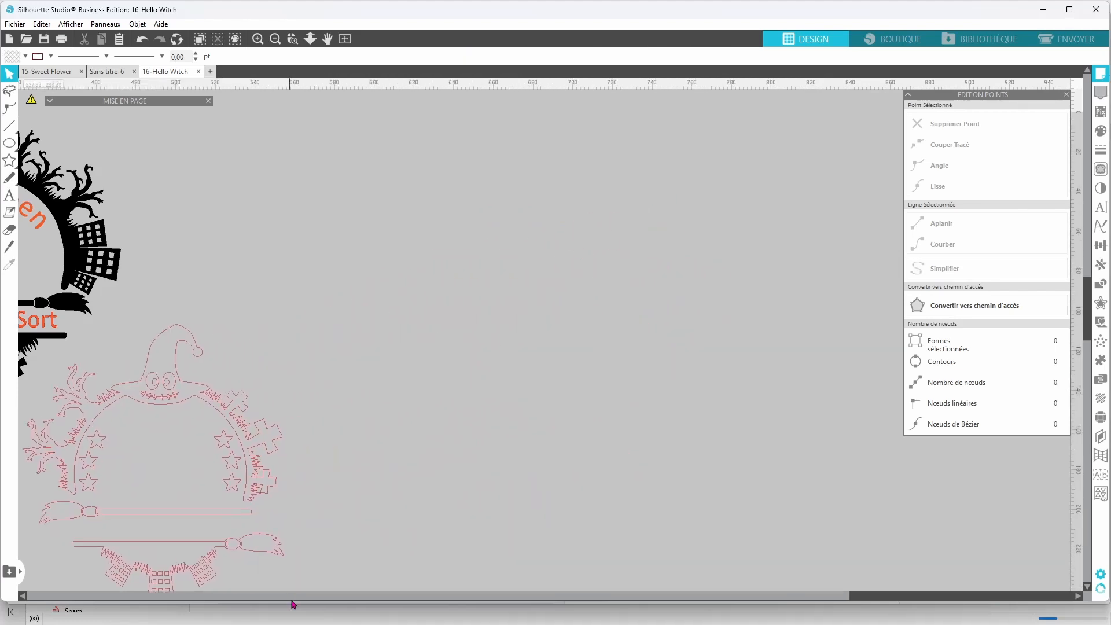
left_click_drag(901, 602, 757, 601)
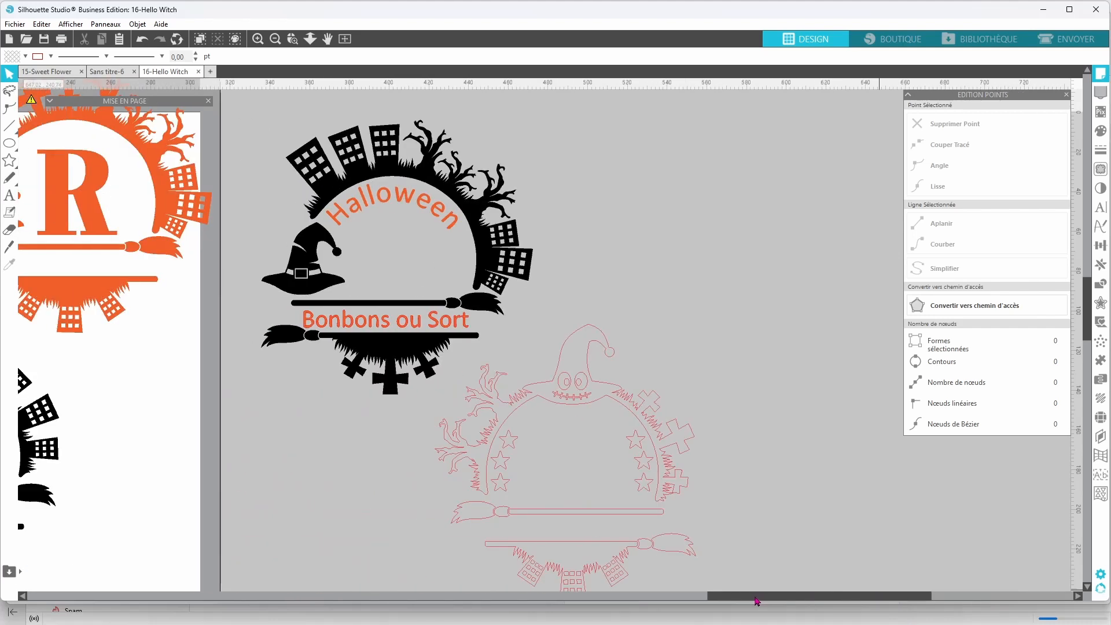
left_click_drag(673, 462, 702, 387)
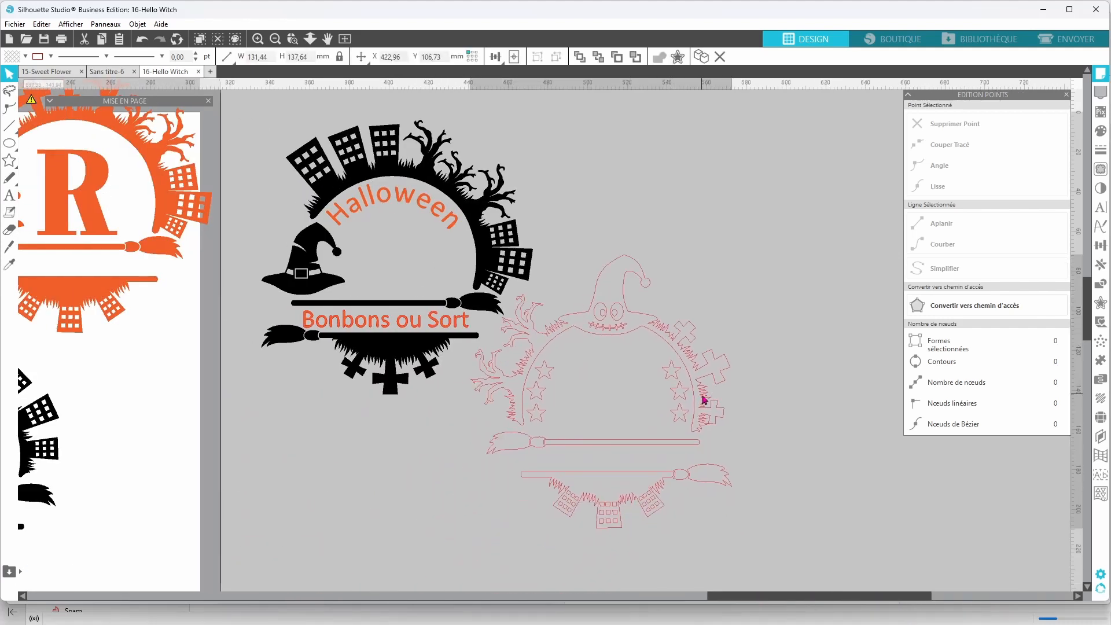
Colour the witch-hat frame's fill and outline orange and place it level with the black frame, on its right
left_click(533, 398)
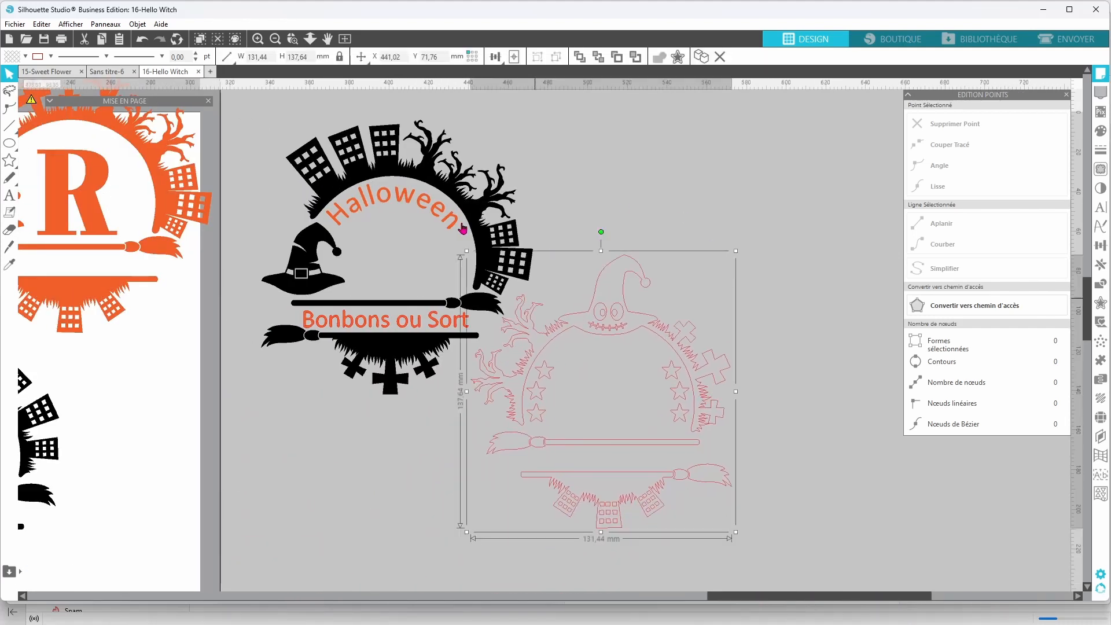
left_click(25, 57)
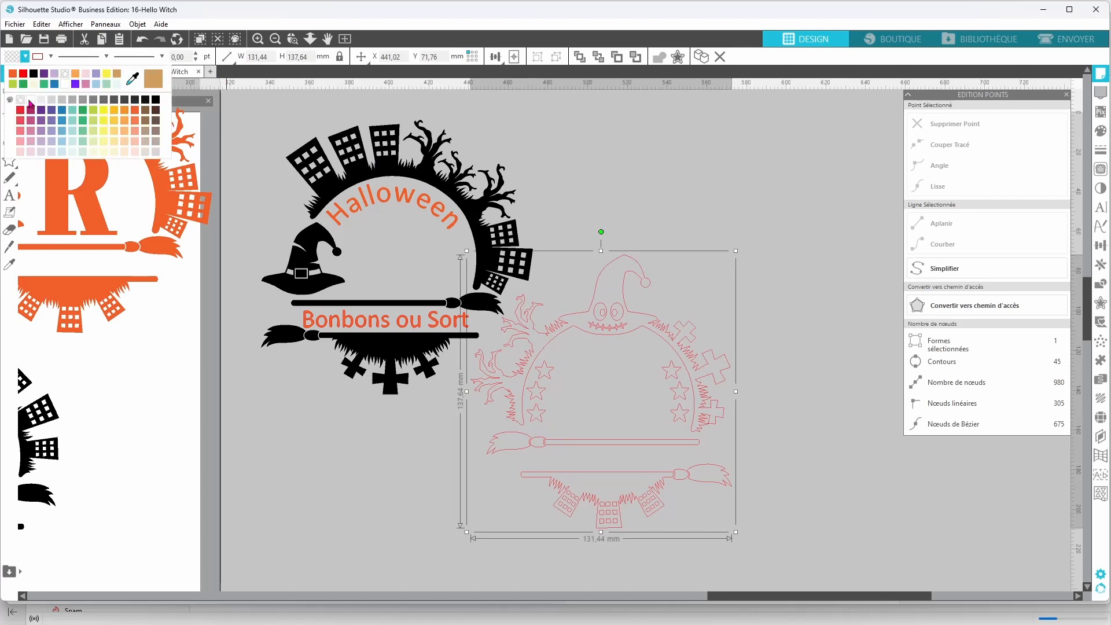
left_click(13, 74)
left_click(38, 61)
left_click(41, 80)
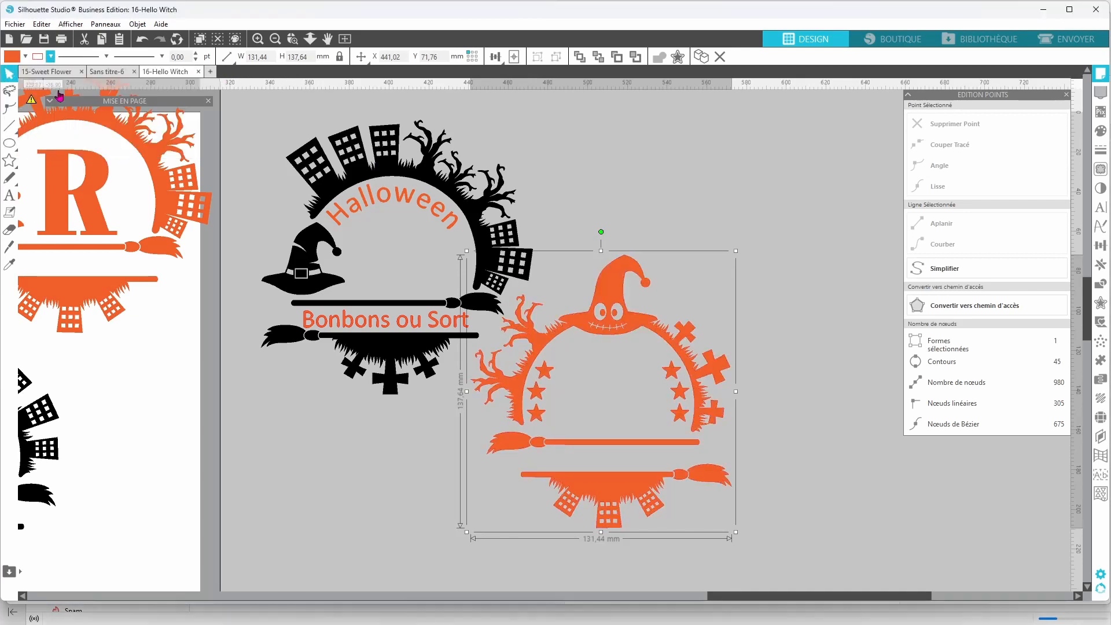
left_click_drag(689, 413, 720, 289)
Ungroup the black Halloween design and duplicate its two orange texts to the right
left_click(417, 327)
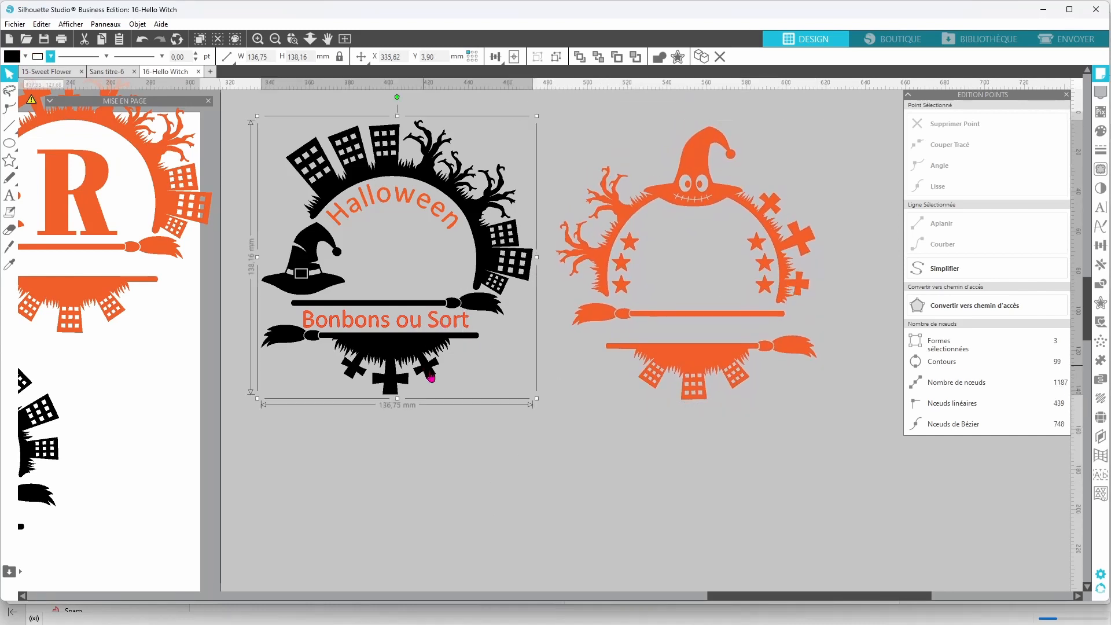
right_click(446, 342)
left_click(508, 348)
left_click(436, 488)
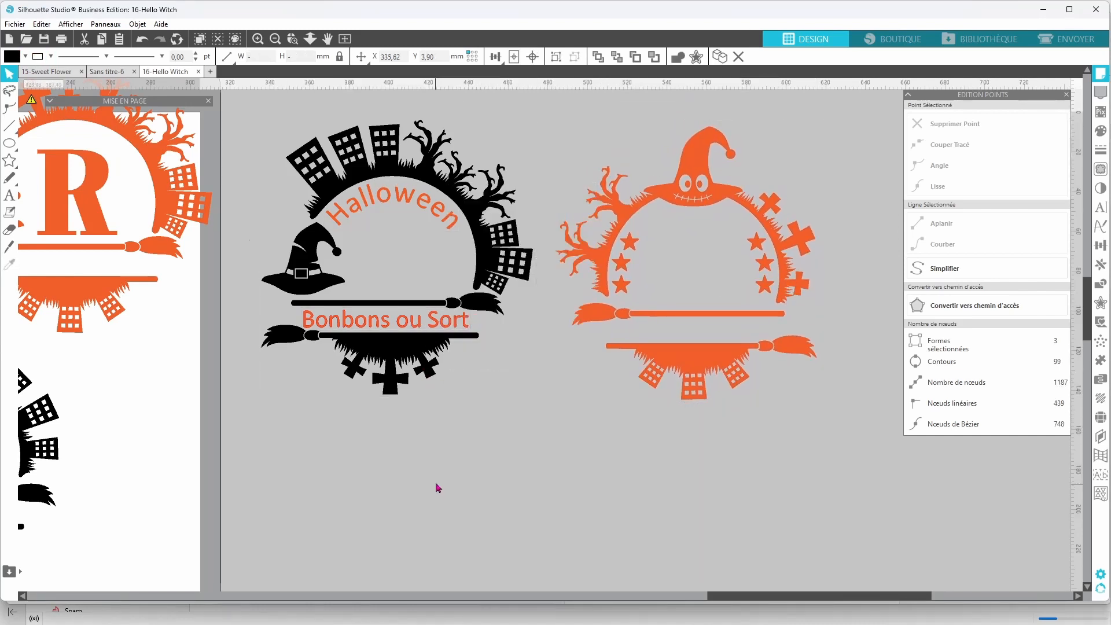
left_click(427, 325)
left_click(414, 207, "shift")
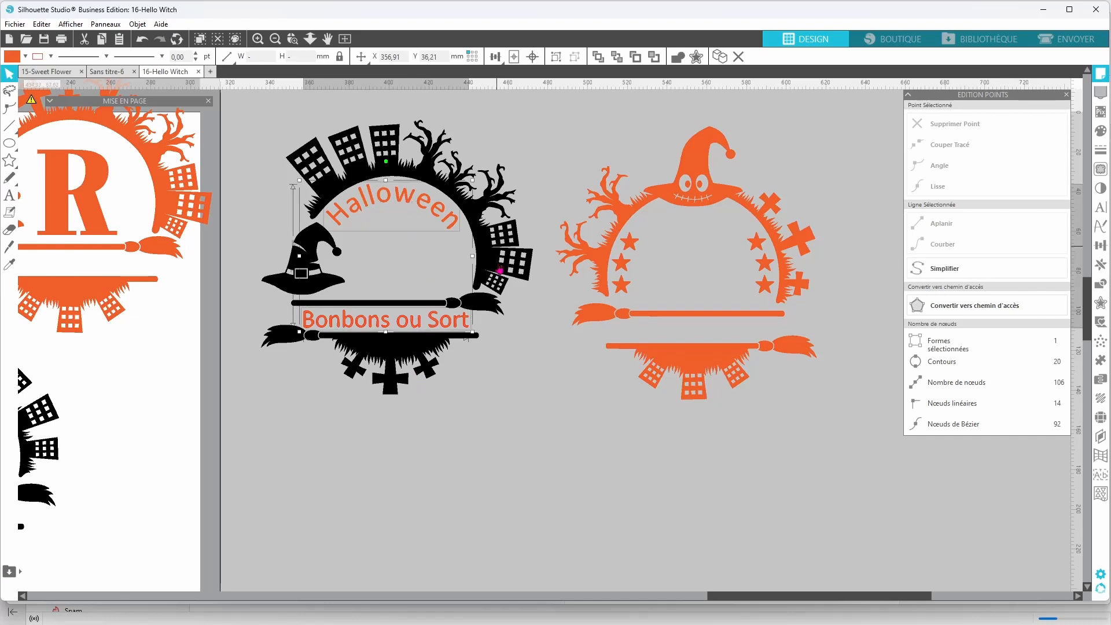
key("ctrl+d")
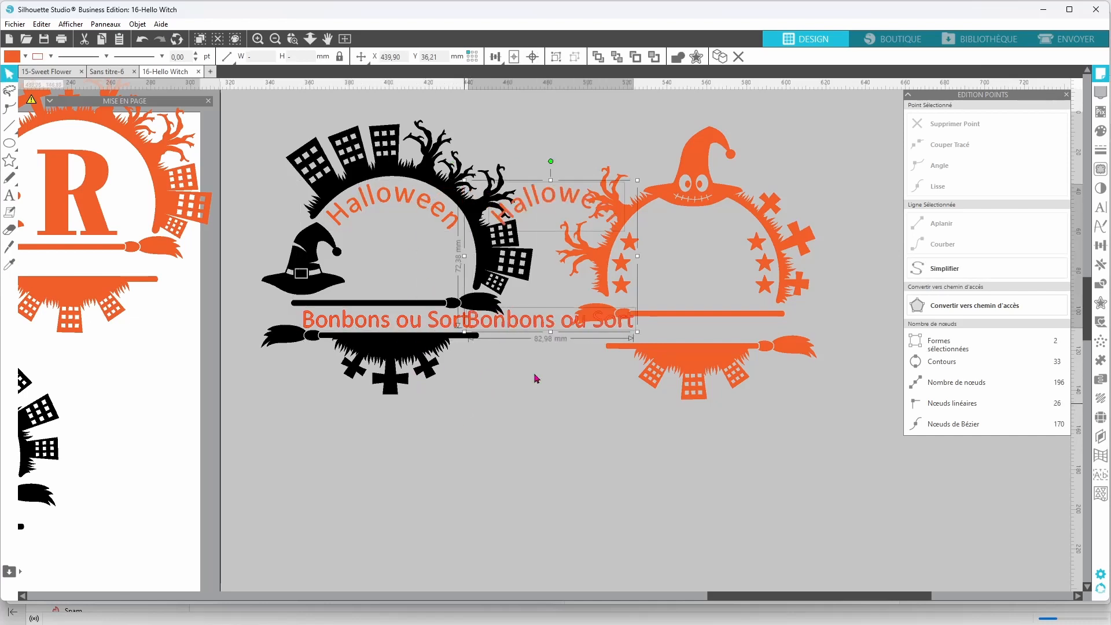
Colour the outline and fill of the two copied texts black and move them onto the orange frame
left_click(25, 56)
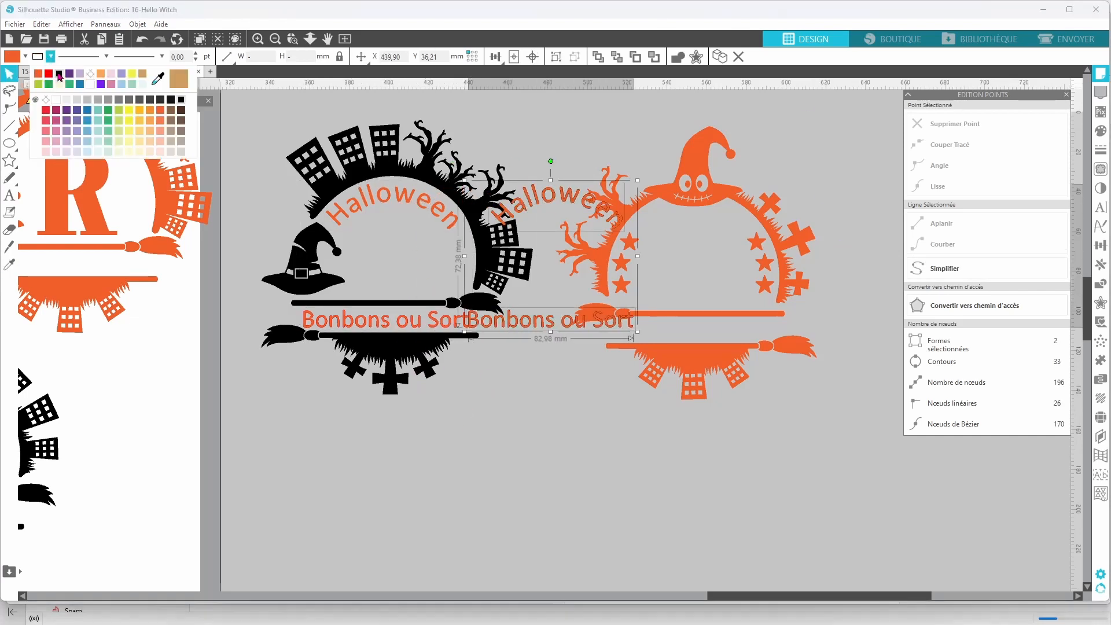
left_click(22, 56)
left_click(20, 56)
left_click(13, 76)
left_click_drag(557, 204, 698, 225)
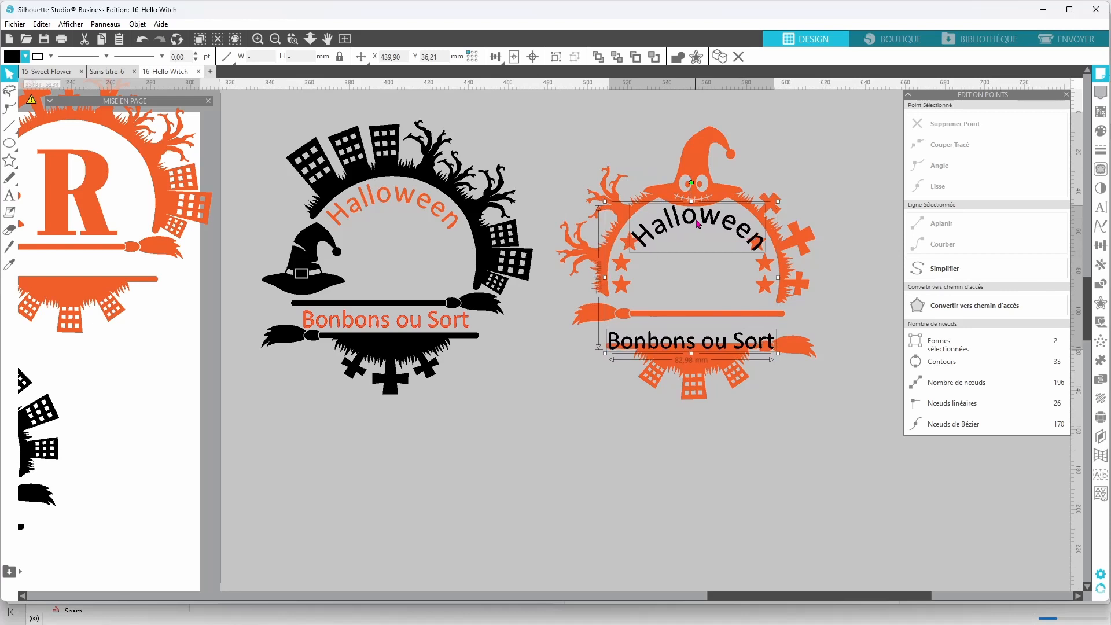
Nudge the black "Bonbons ou Sort" text up until it sits between the orange frame's two brooms
left_click(746, 411)
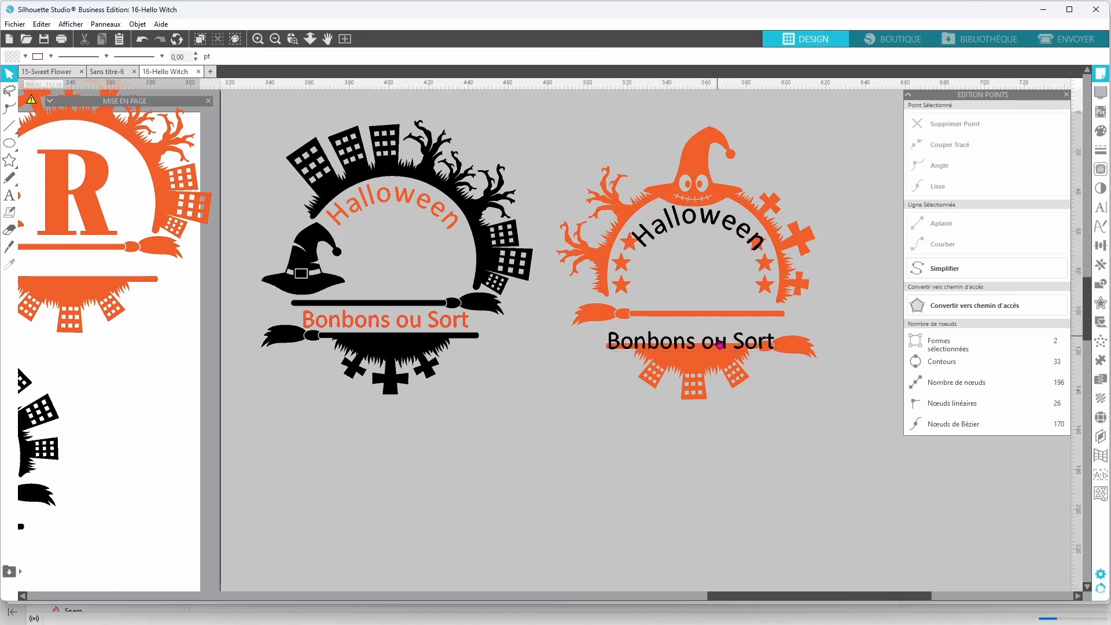
left_click(719, 344)
key("Up")
key("Up")
key("Up")
key("Up")
key("Up")
key("Up")
key("Up")
key("Up")
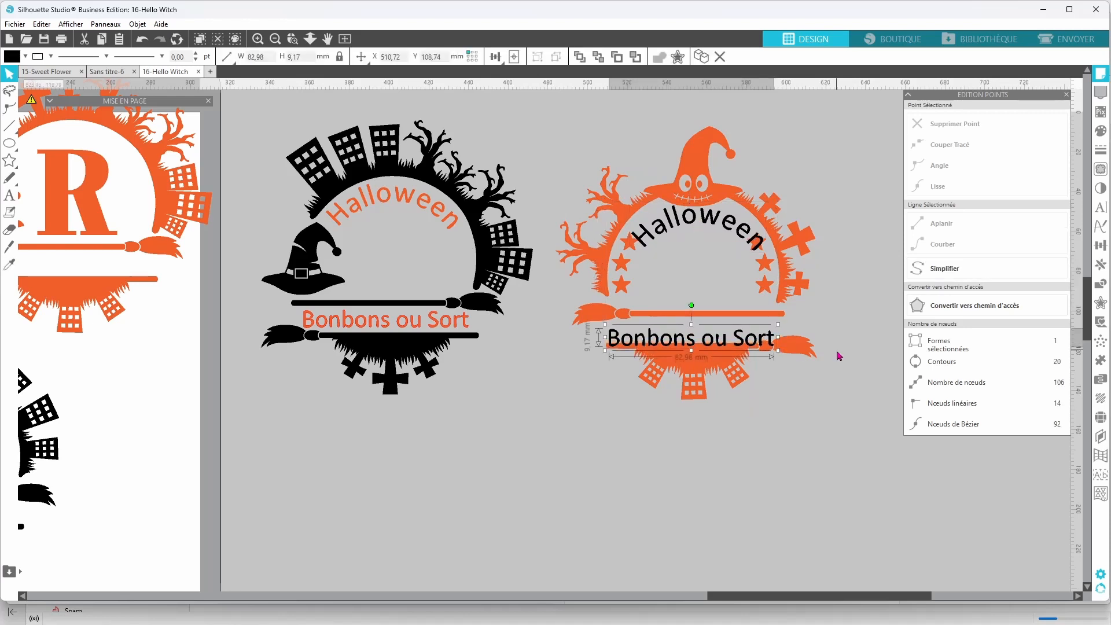
key("Up")
key("Up")
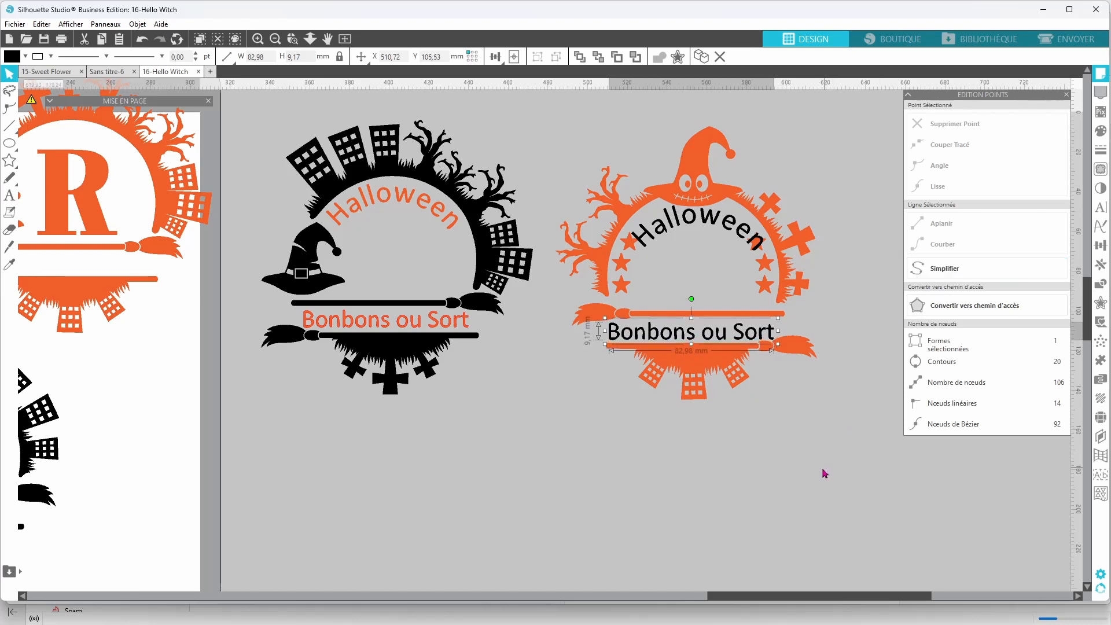
left_click(816, 449)
Shrink the black Halloween text to about 54.51 mm wide and centre it under the orange frame's arch between the stars
mouse_move(710, 219)
left_mouse_down()
mouse_move(710, 257)
mouse_move(710, 224)
left_mouse_up()
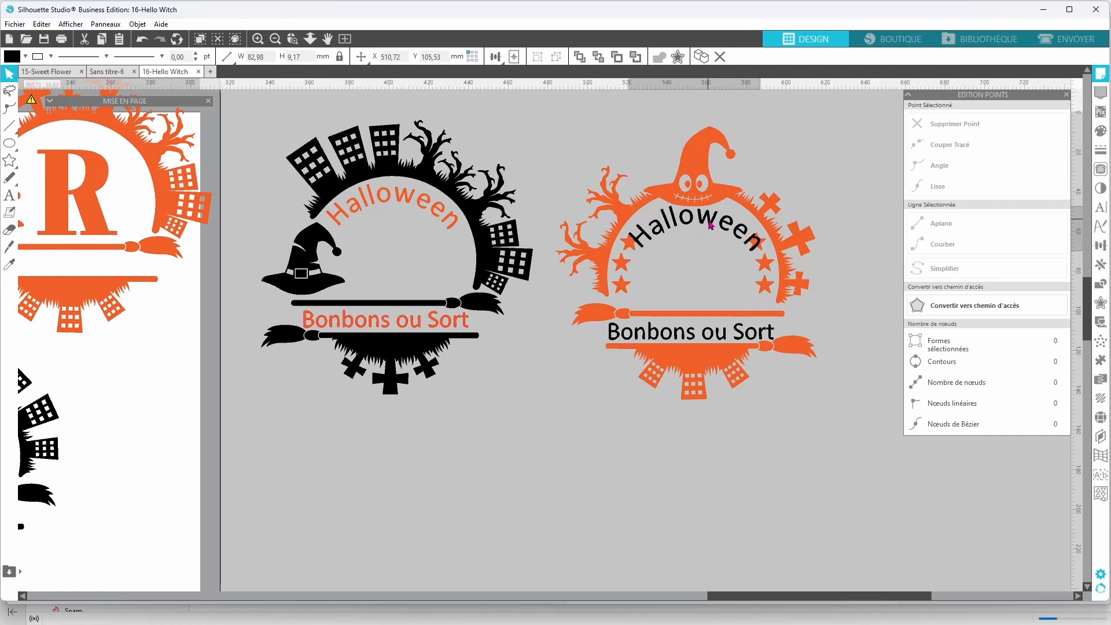
left_click(743, 233)
left_click_drag(765, 256, 743, 241)
left_click_drag(730, 236, 738, 235)
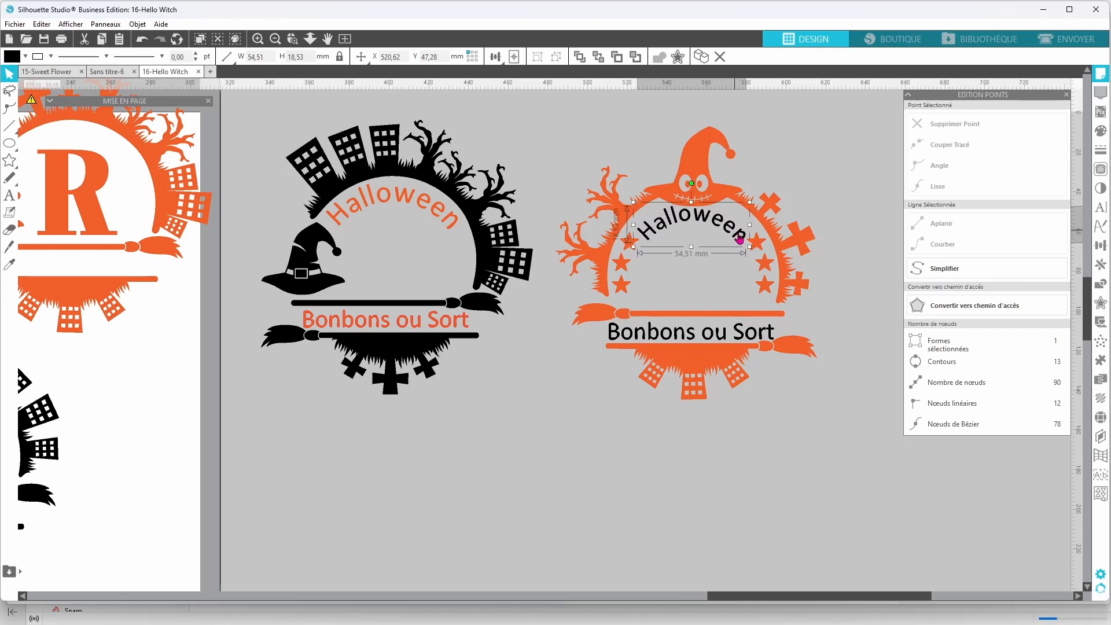
Group the orange frame with its two black texts, and select the black frame with its orange texts
left_click_drag(829, 155, 669, 484)
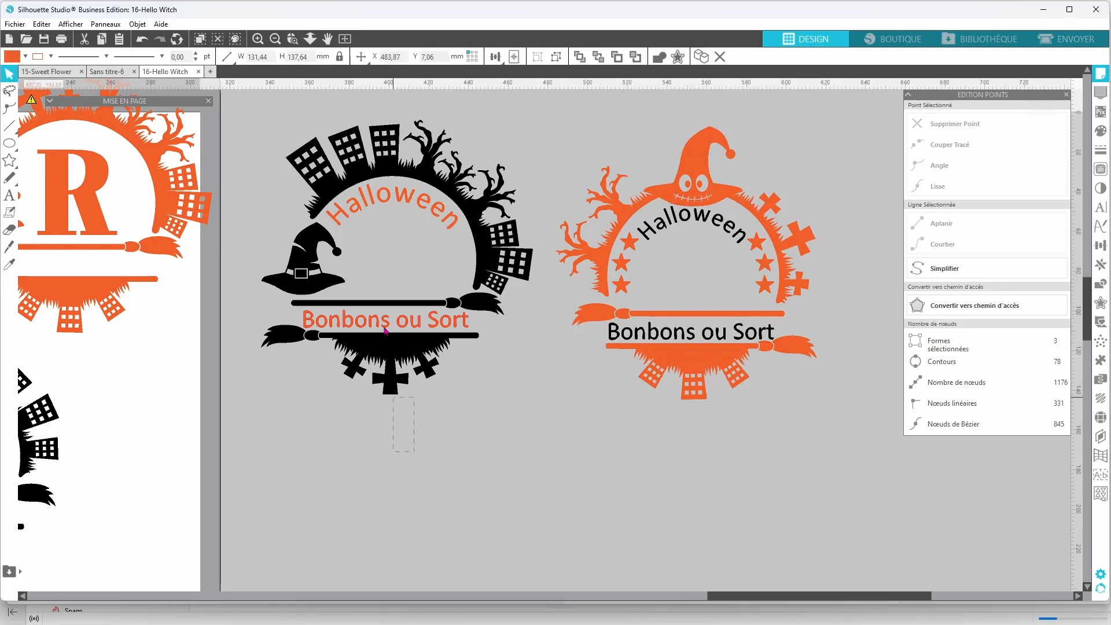
left_click_drag(397, 418, 366, 170)
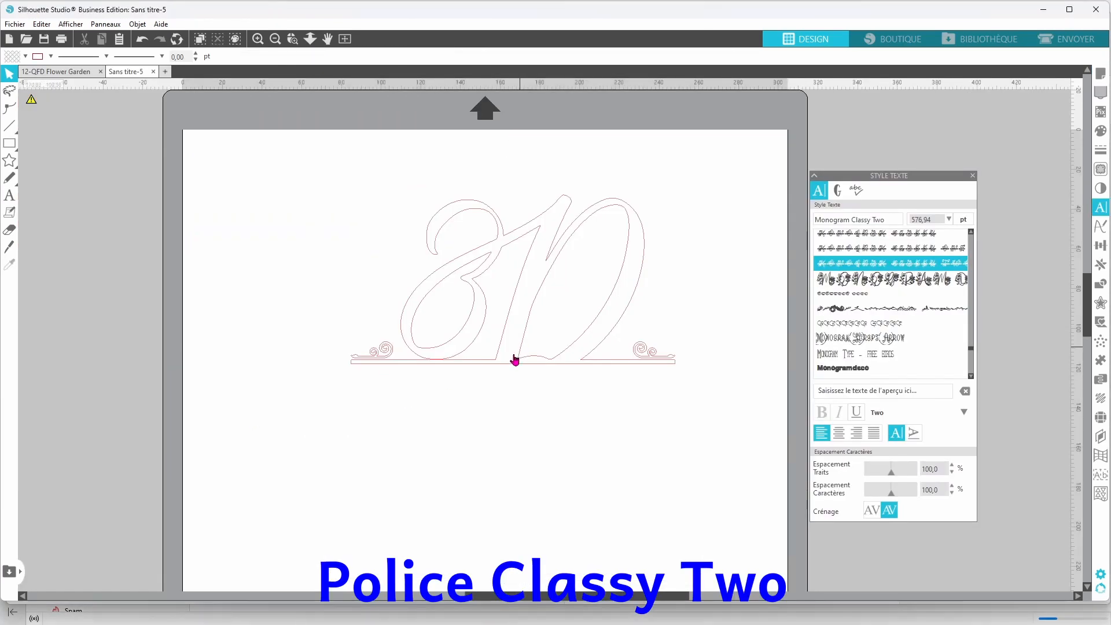
Shift the Monogram Classy Two half-letter design to the left on the page and duplicate it directly below
left_click_drag(509, 366, 451, 375)
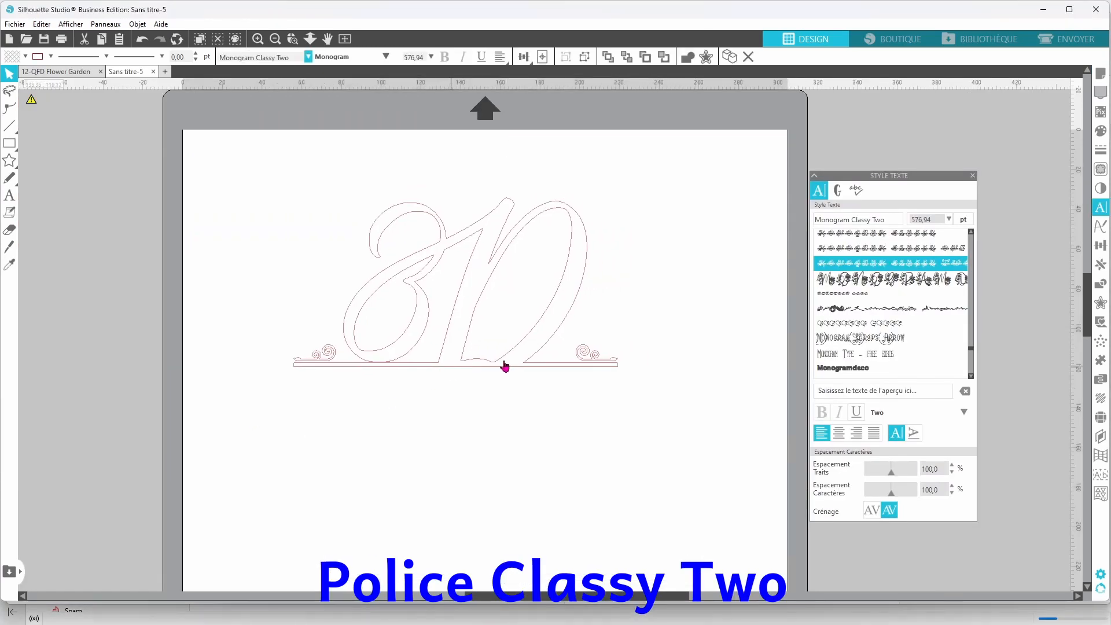
left_click(9, 195)
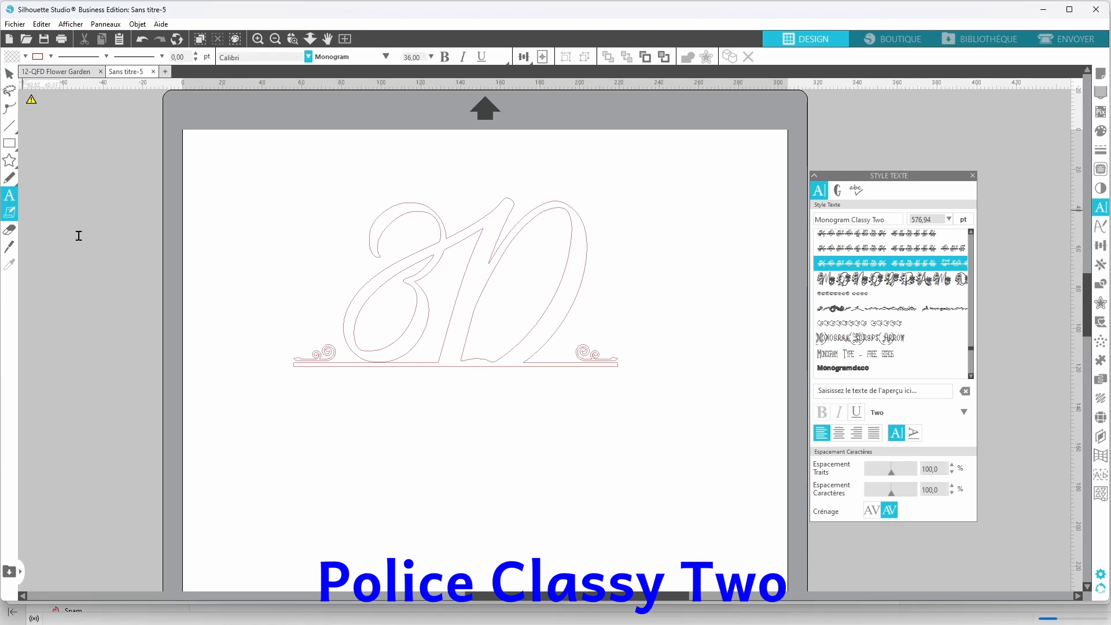
left_click(9, 74)
left_click(365, 358)
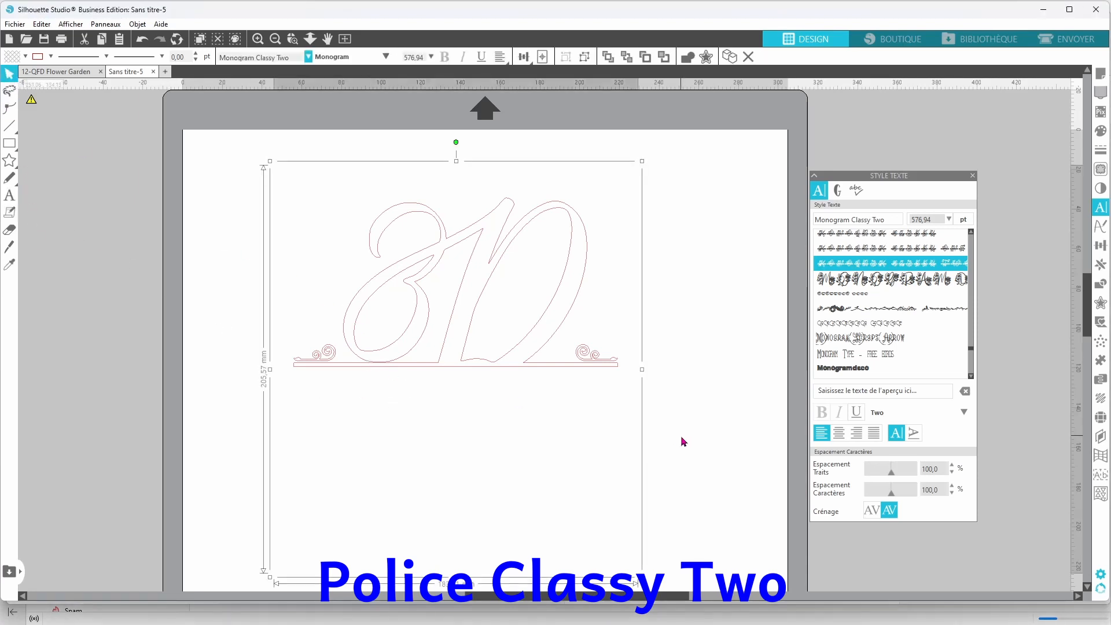
key("ctrl+Down")
scroll(760, 332, "down", 3)
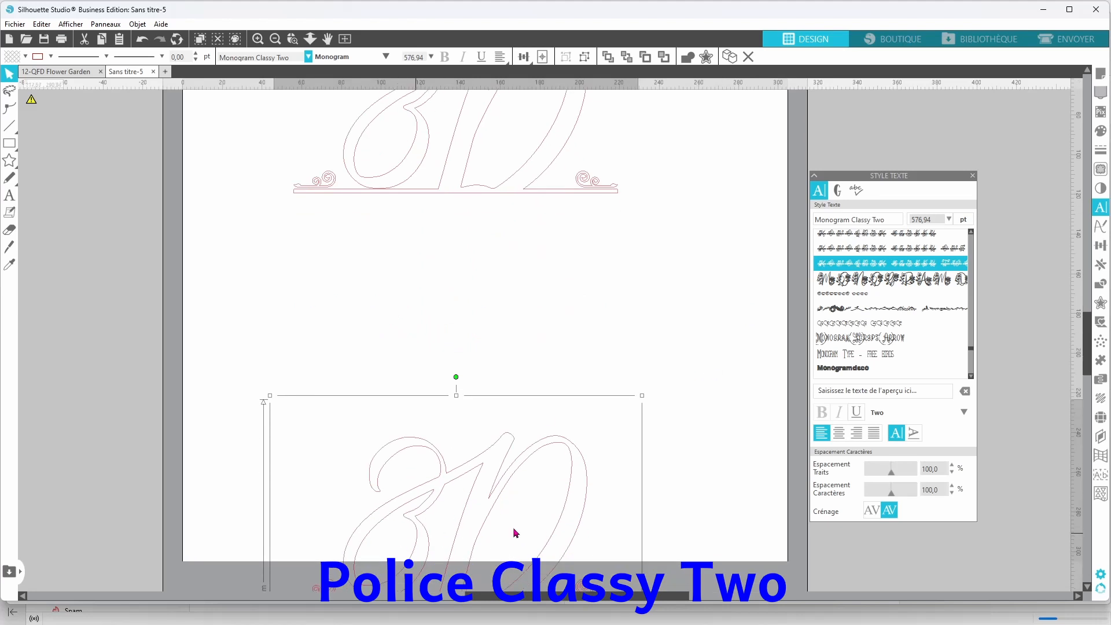
Replace the lower copy's text with the lowercase x glyph of Monogram Classy Two
double_click(567, 550)
key("ctrl+a")
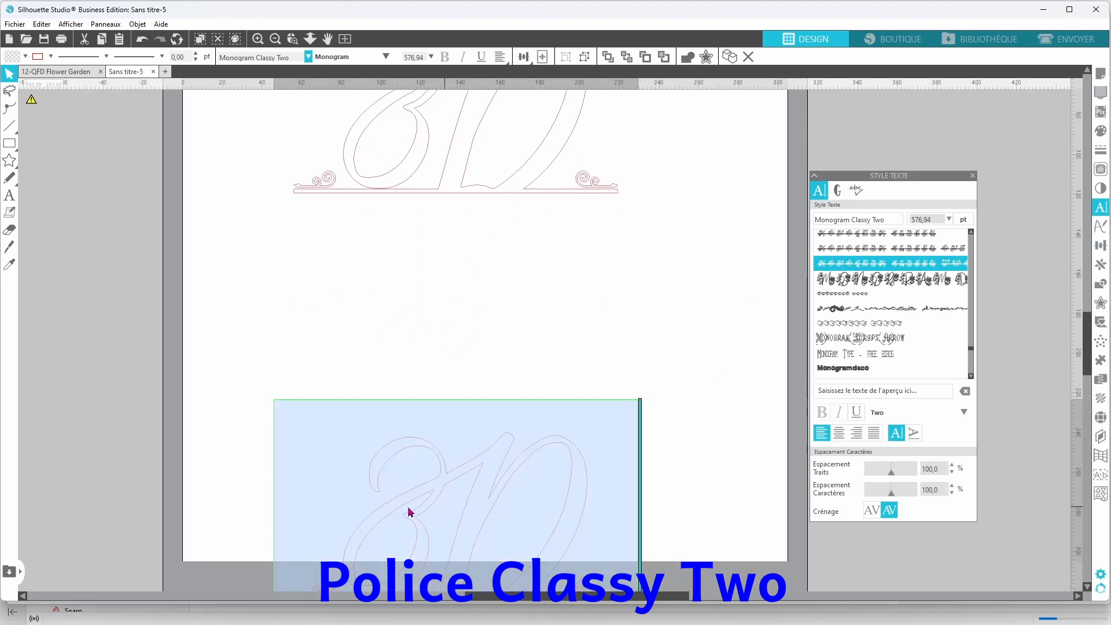
left_click(837, 189)
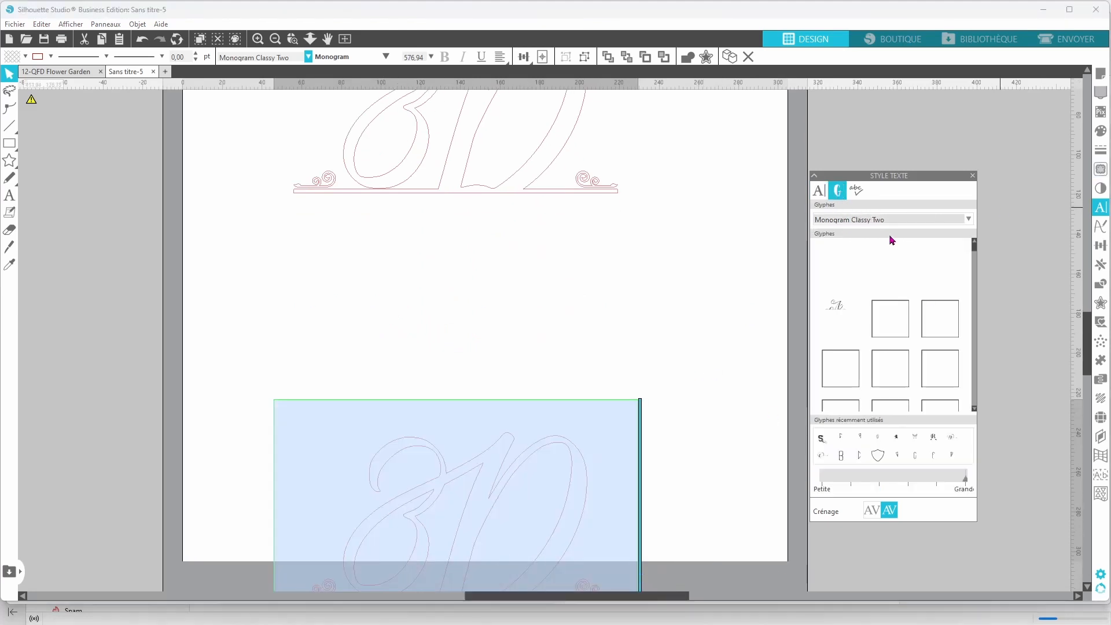
scroll(930, 317, "down", 5)
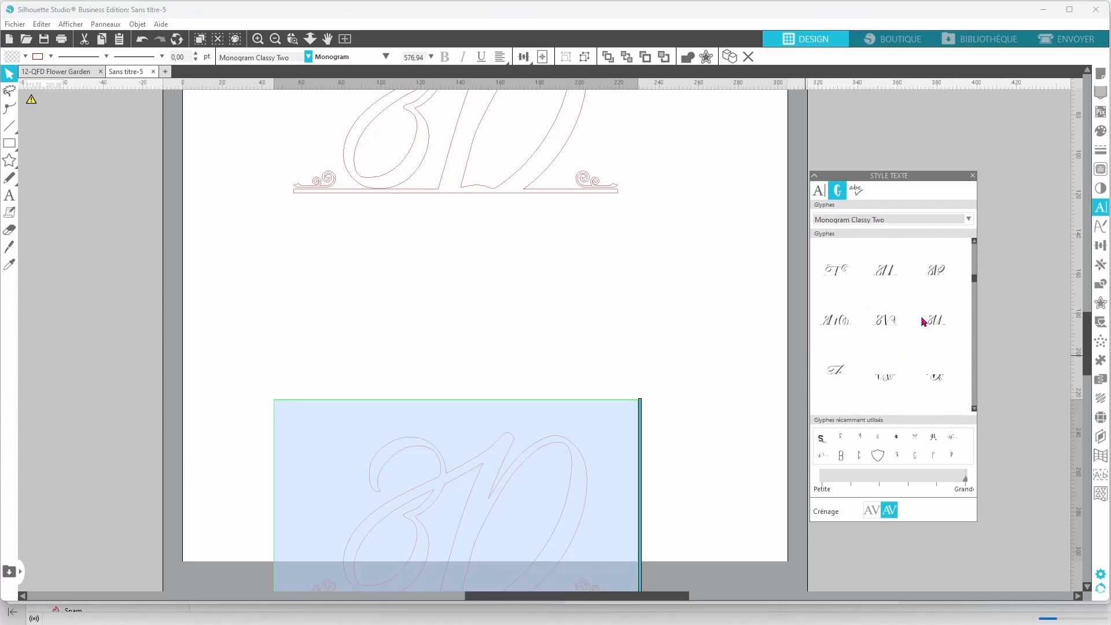
scroll(927, 319, "down", 3)
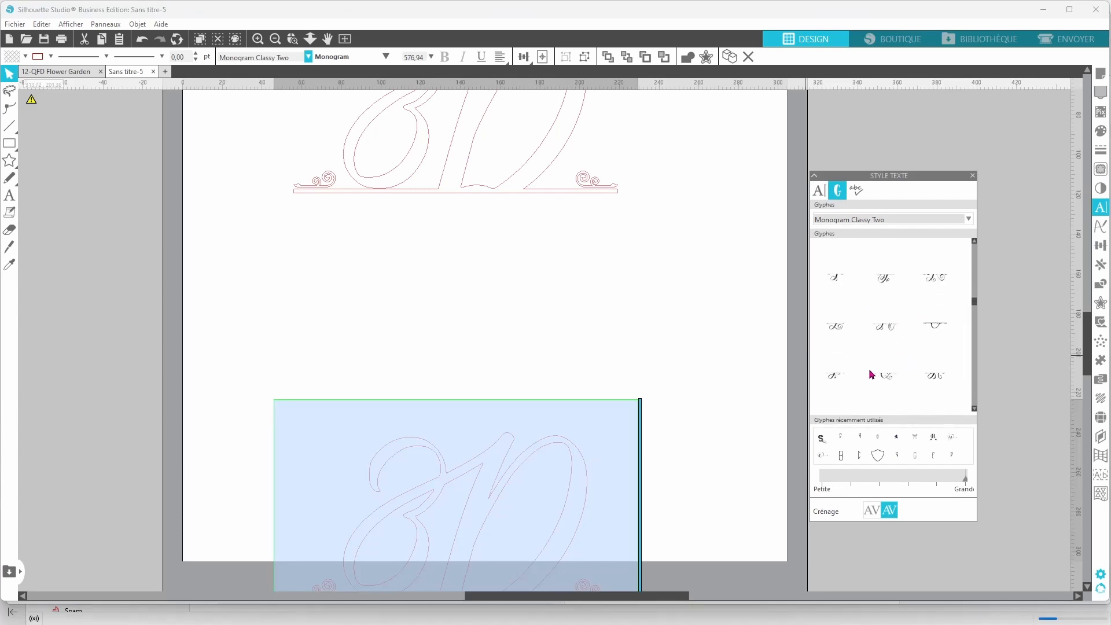
mouse_move(891, 330)
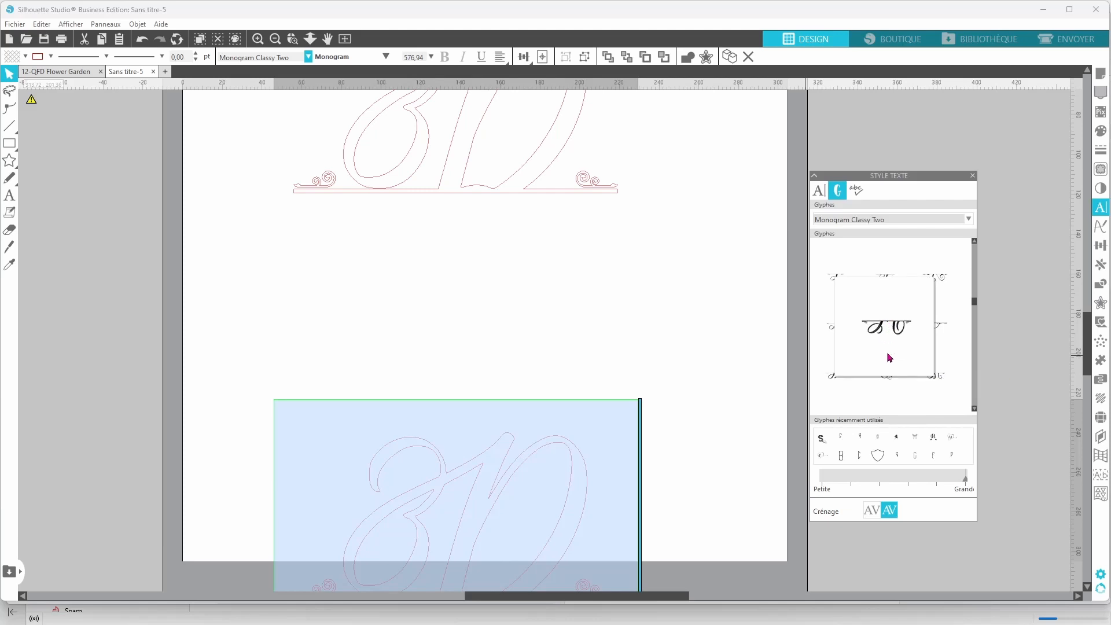
scroll(902, 385, "down", 1)
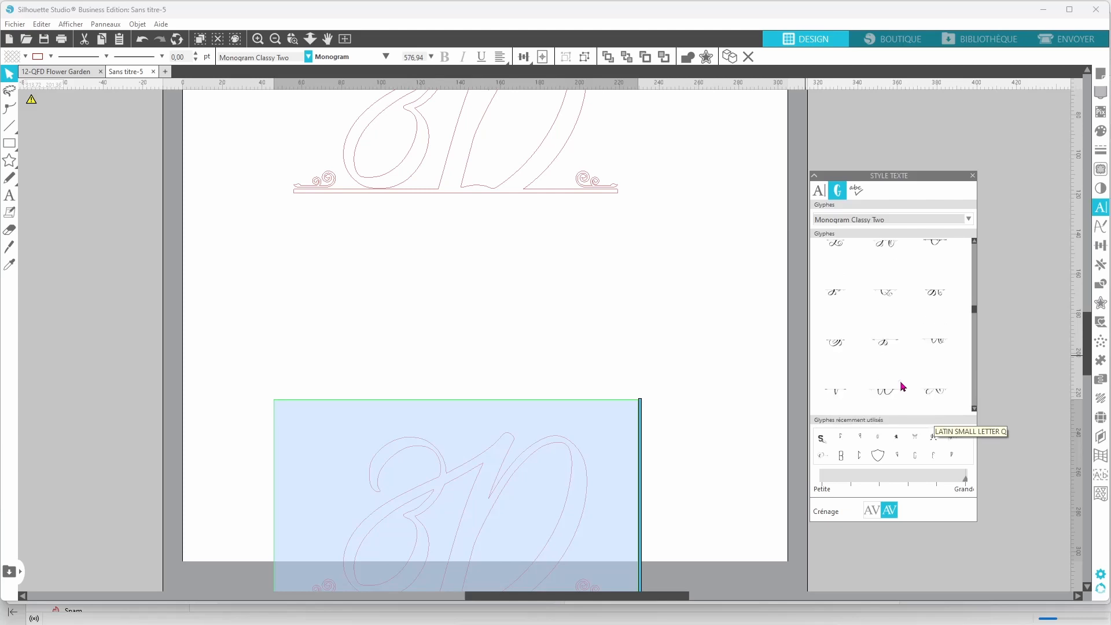
mouse_move(937, 395)
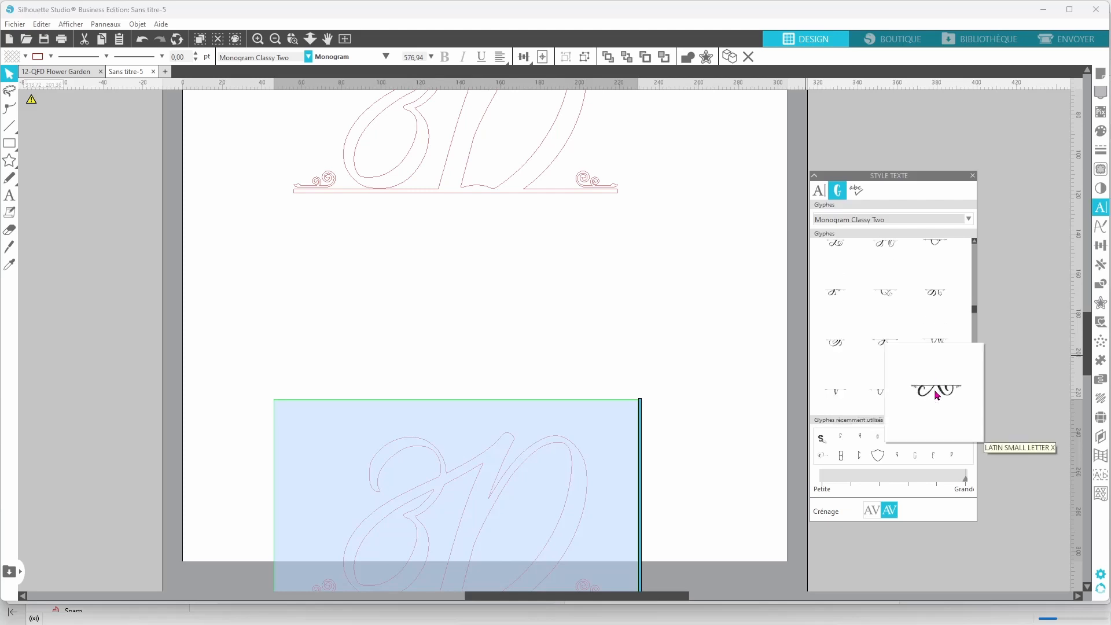
left_click(937, 395)
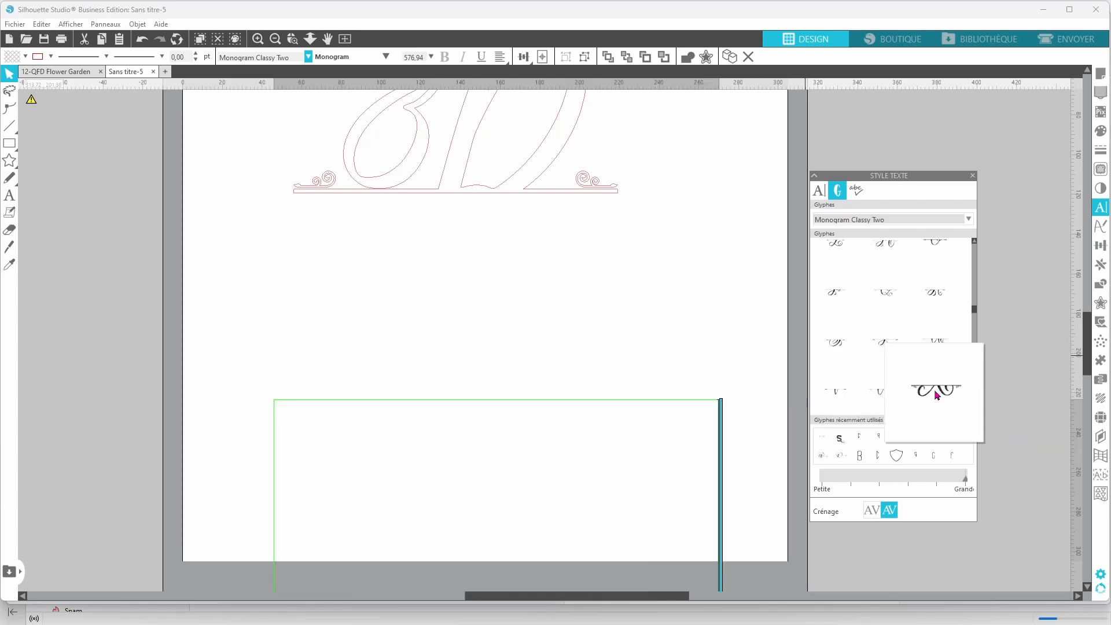
Add the lowercase r glyph of Monogram Classy Two after the x in the lower text
mouse_move(843, 399)
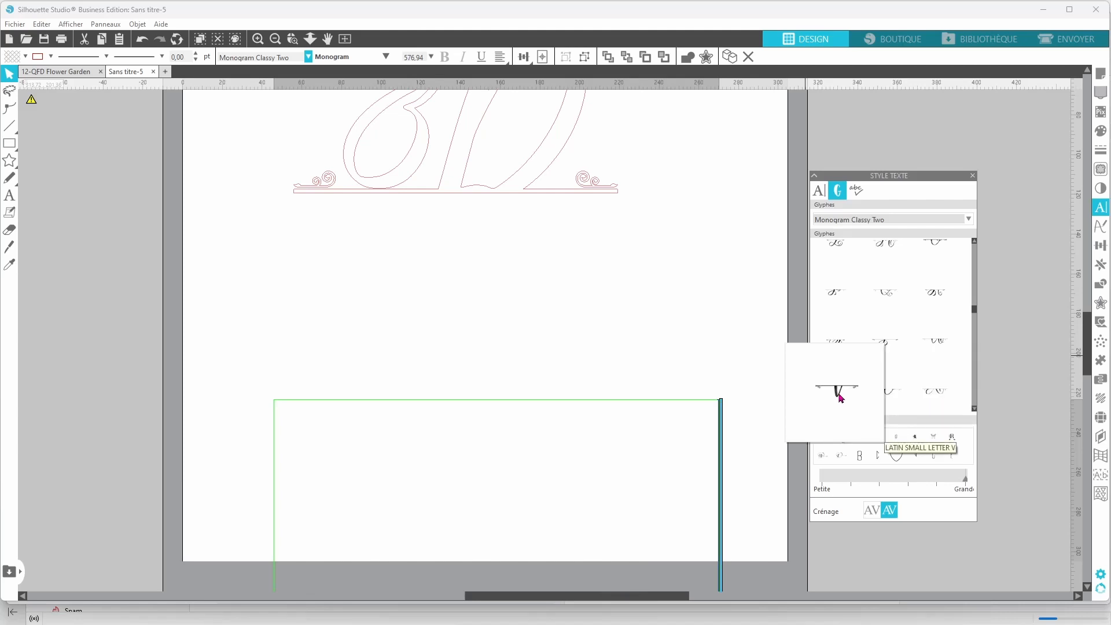
mouse_move(842, 346)
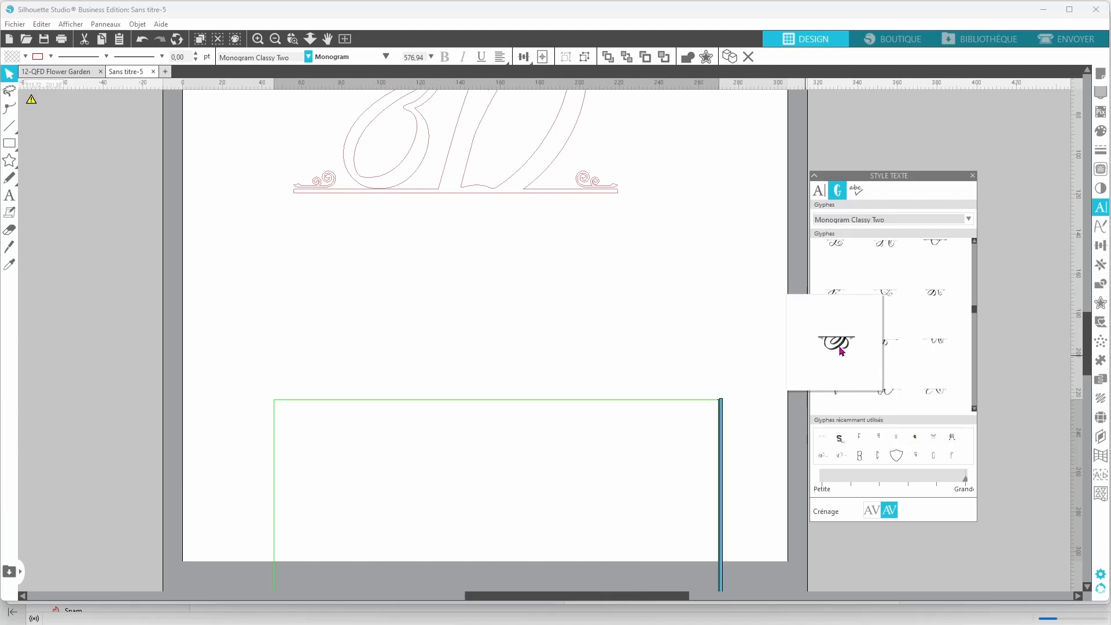
double_click(936, 292)
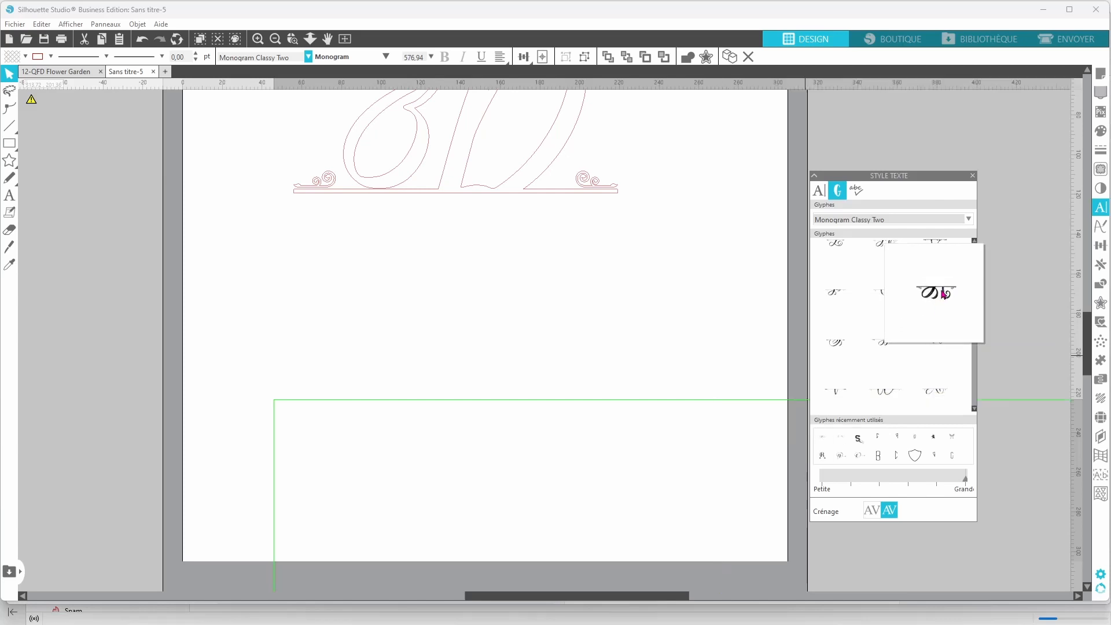
scroll(511, 402, "down", 5)
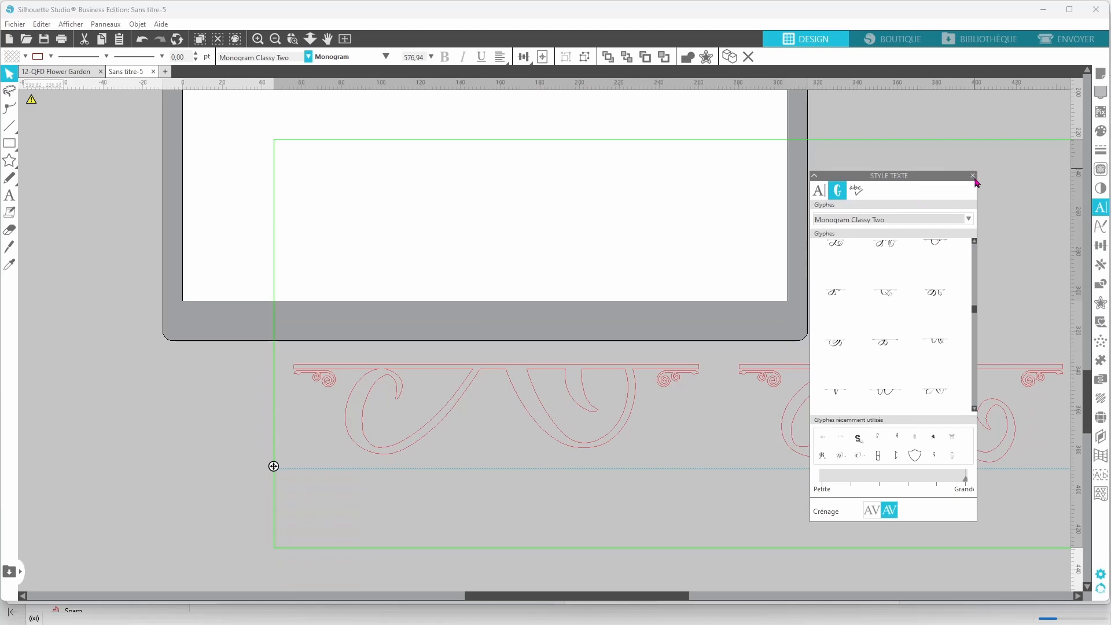
Close the glyph list and delete the x glyph from the lower text, keeping only the r half-letter
scroll(880, 335, "down", 2)
left_click_drag(975, 324, 966, 397)
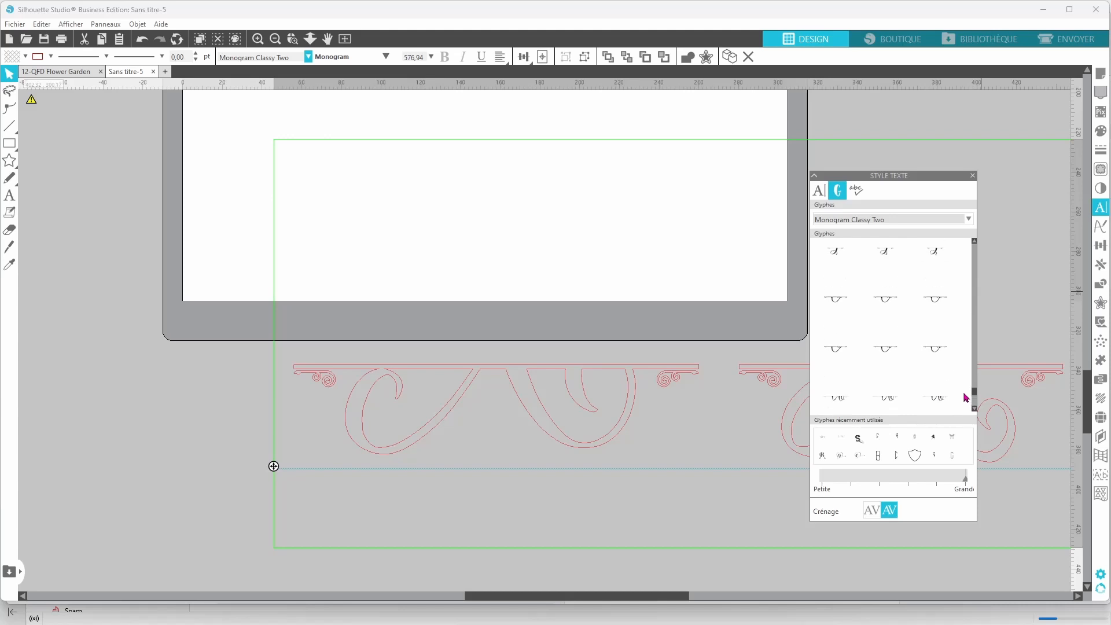
left_click(973, 175)
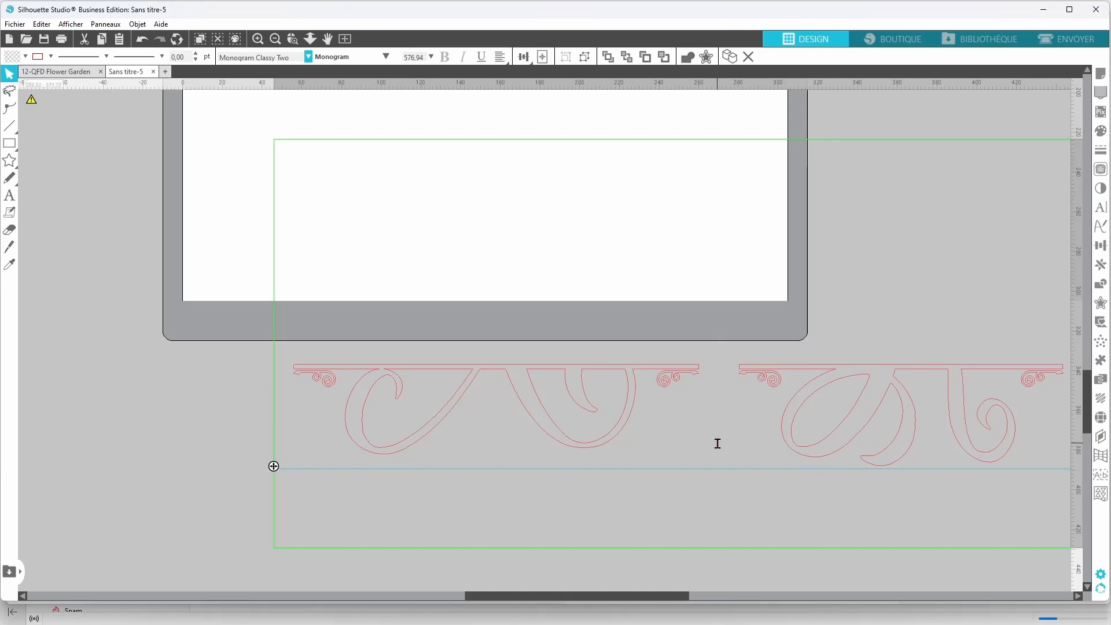
key("BackSpace")
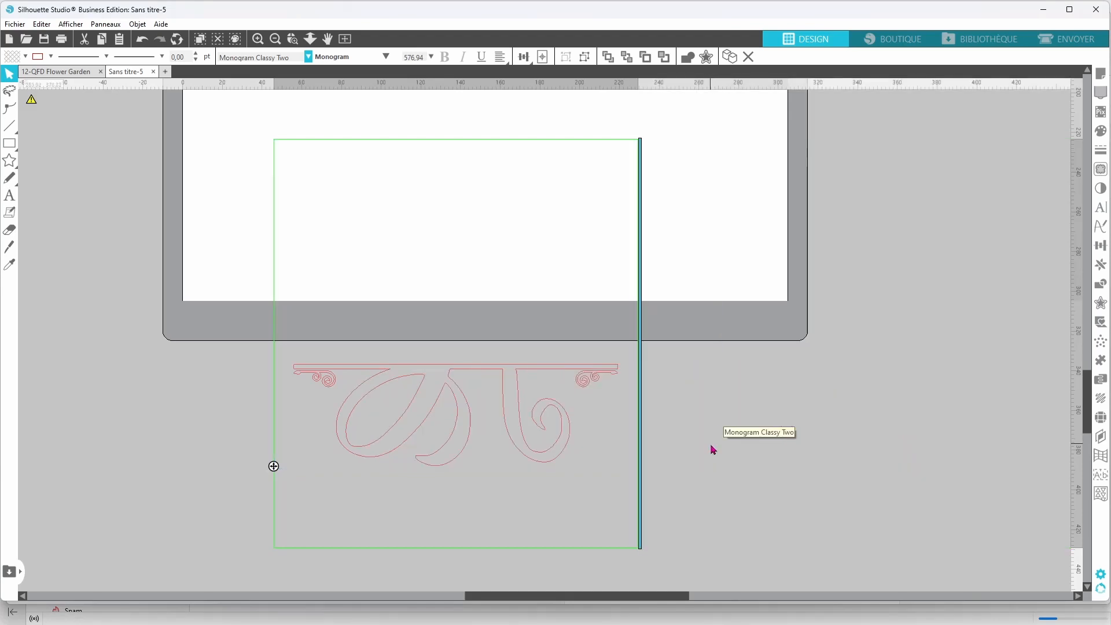
Move the lower r half-letter up the page so its bar sits directly beneath the upper half-letter's bar
scroll(712, 440, "up", 1)
left_click(156, 397)
left_click_drag(384, 426, 421, 160)
left_click(666, 457)
scroll(653, 470, "up", 5)
left_click_drag(557, 466, 519, 299)
left_click(456, 474)
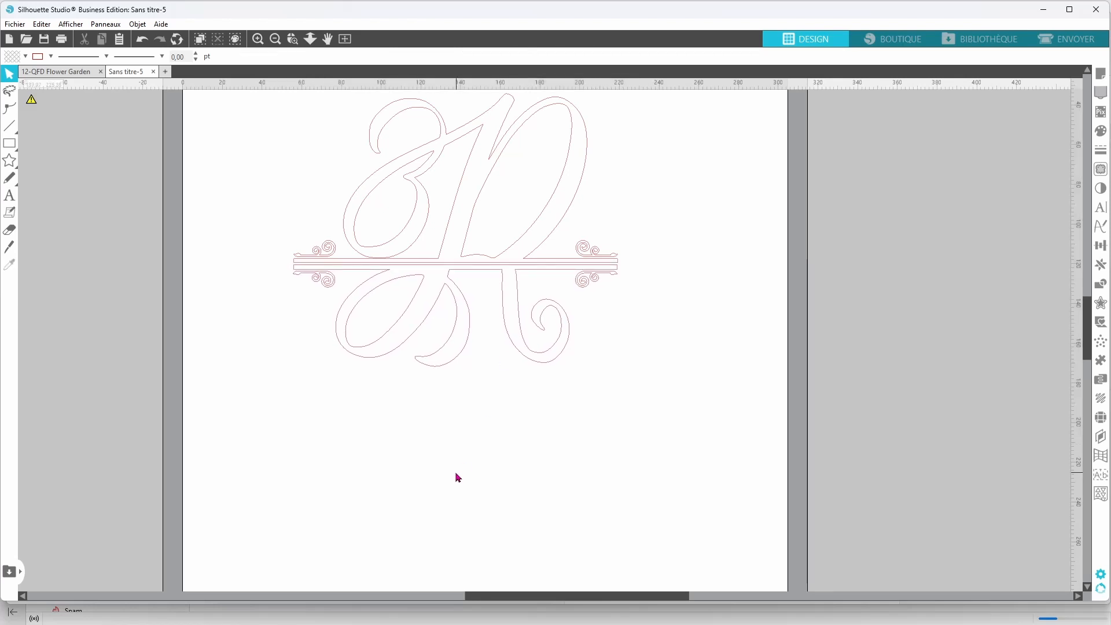
Duplicate both halves of the letter to the left and move the copy off the page
key("ctrl+a")
key("i")
key("ctrl+Left")
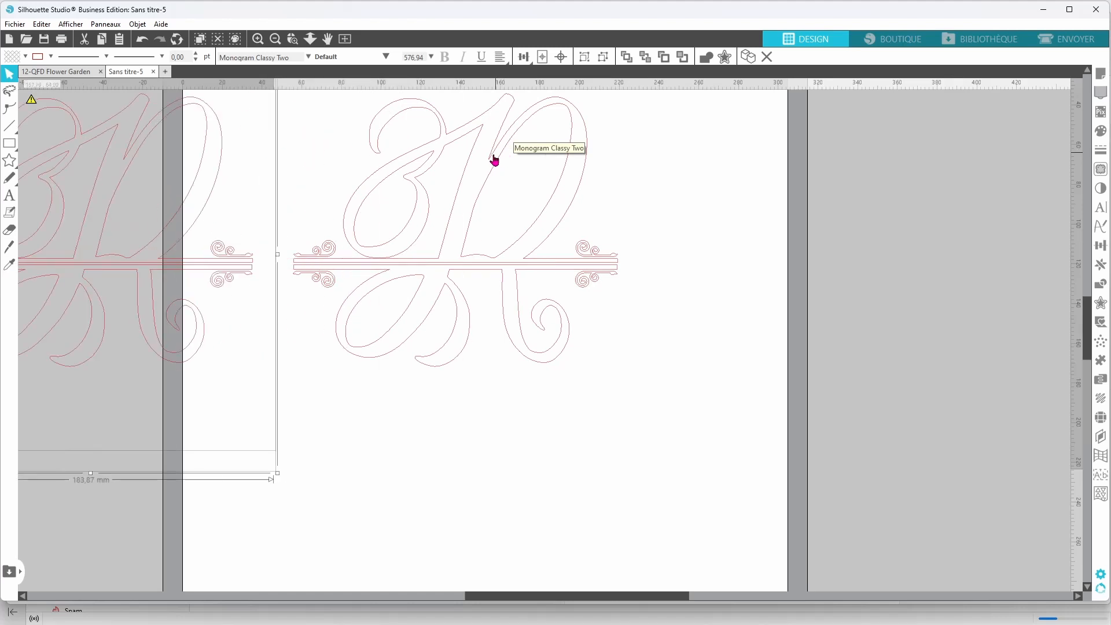
left_click_drag(201, 264, 18, 259)
Move the lower half of the letter on the page down, leaving a gap of about 20 mm between the two bars
left_click(532, 272)
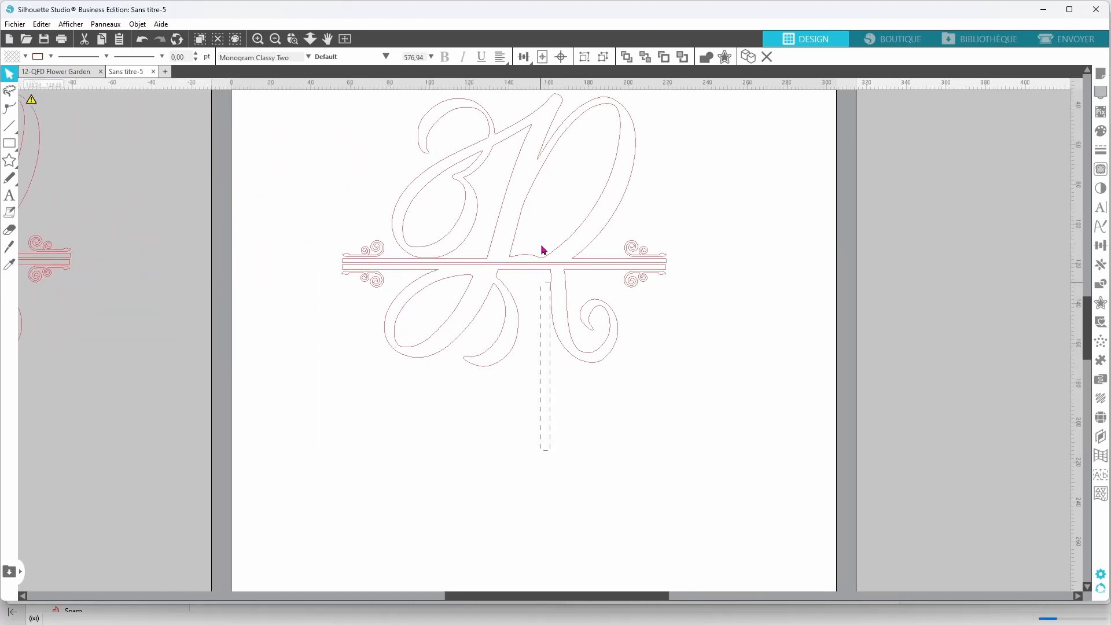
scroll(758, 322, "up", 5)
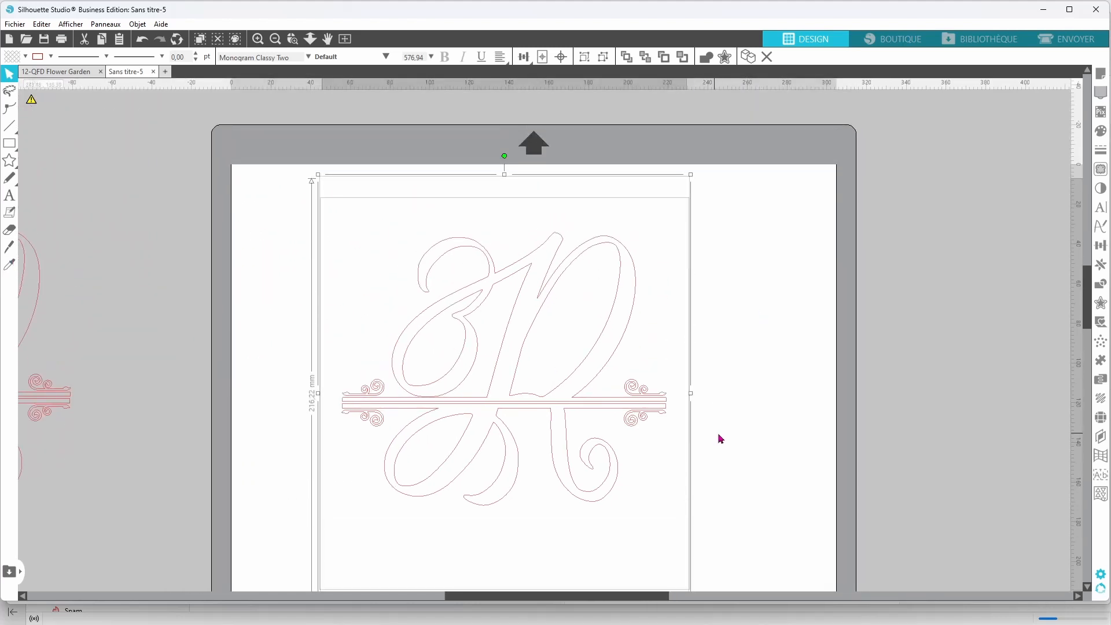
left_click(725, 435)
left_click(613, 415)
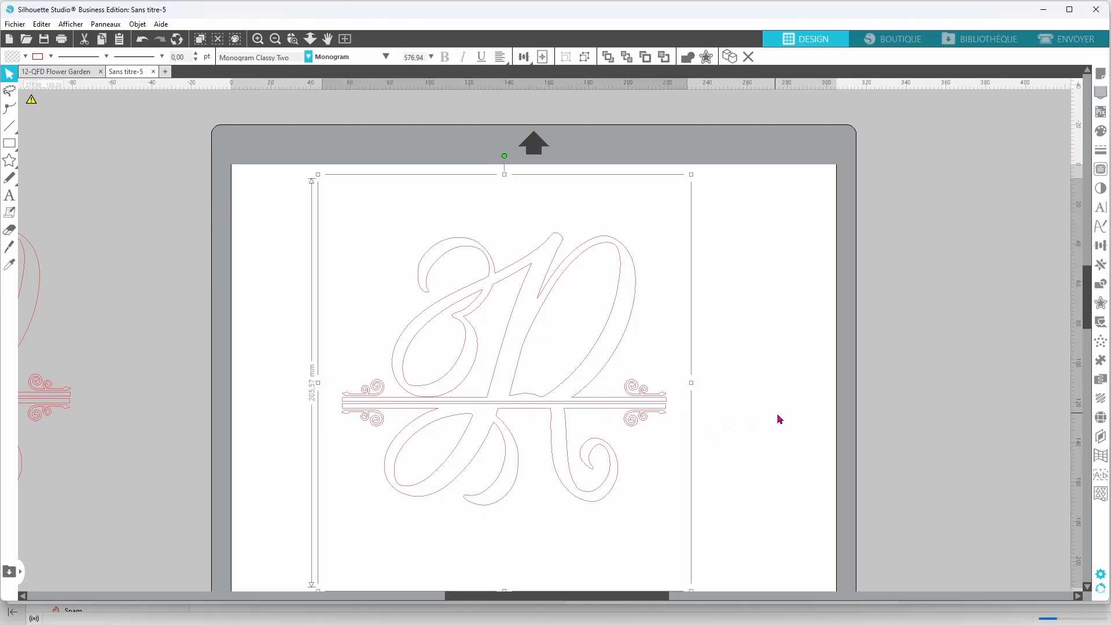
left_click(598, 493)
left_click_drag(582, 504, 596, 509)
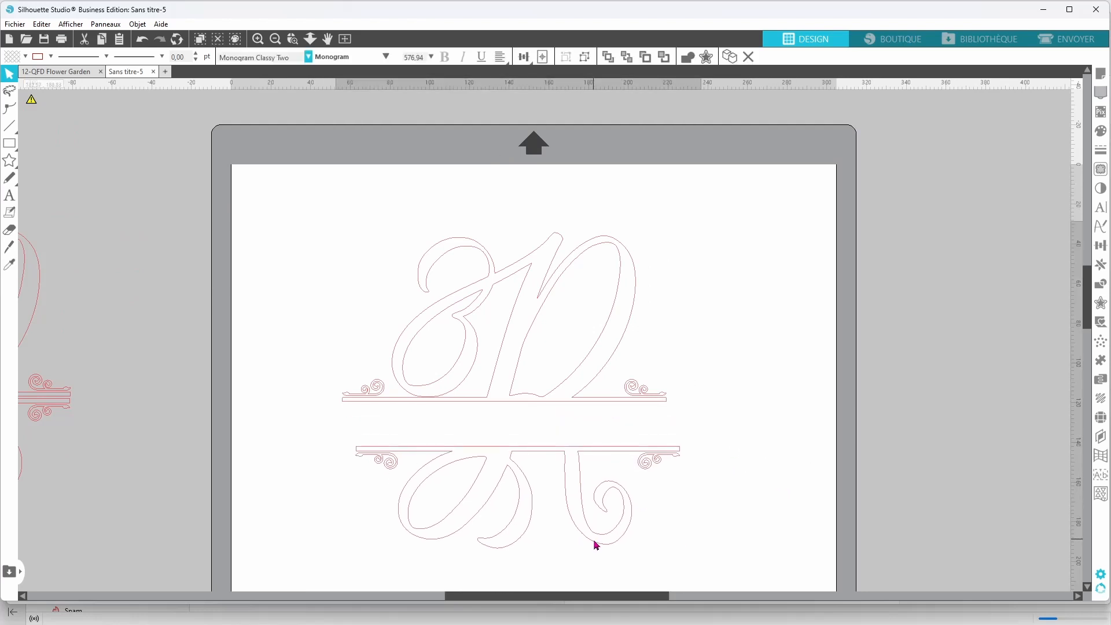
Create a compound path from the lower half-letter and another from the upper half-letter on the page
right_click(792, 401)
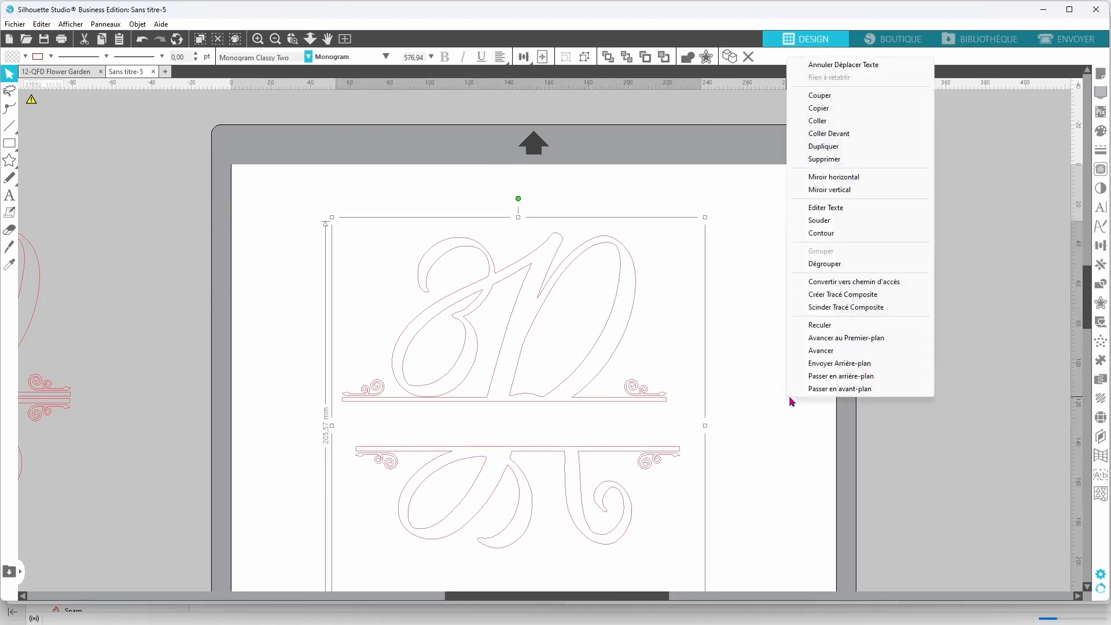
left_click(875, 294)
left_click(550, 394)
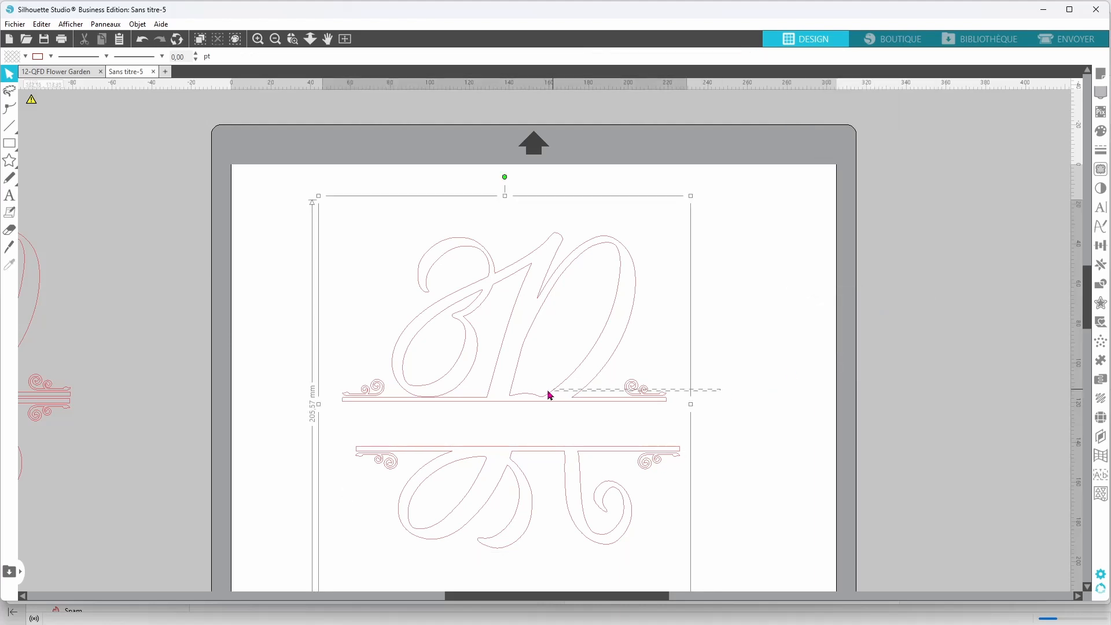
right_click(764, 334)
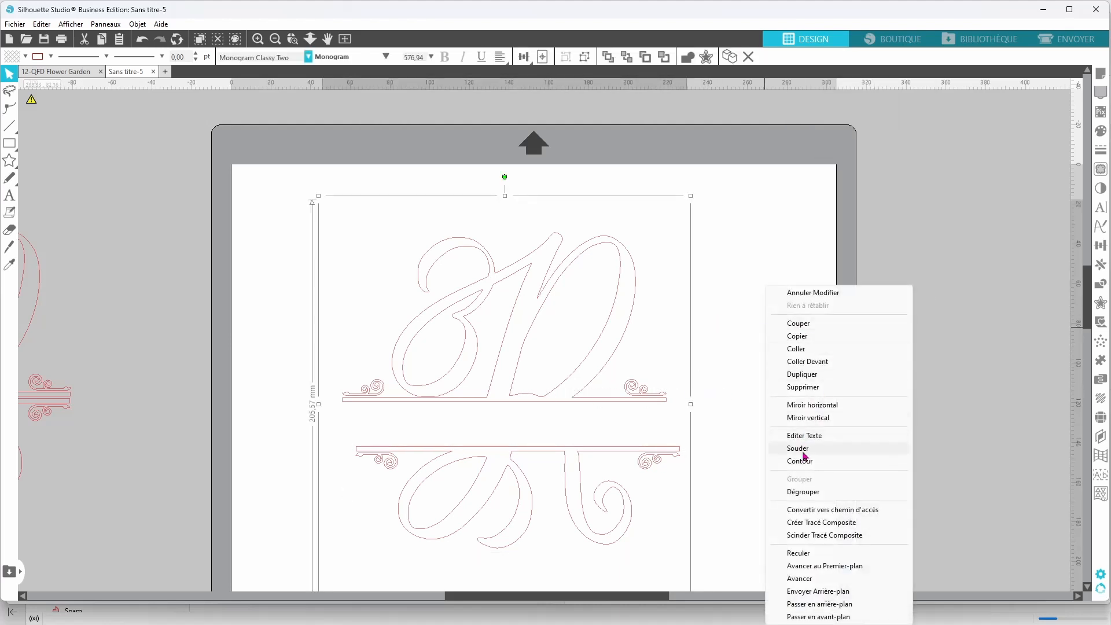
left_click(825, 528)
left_click(616, 430)
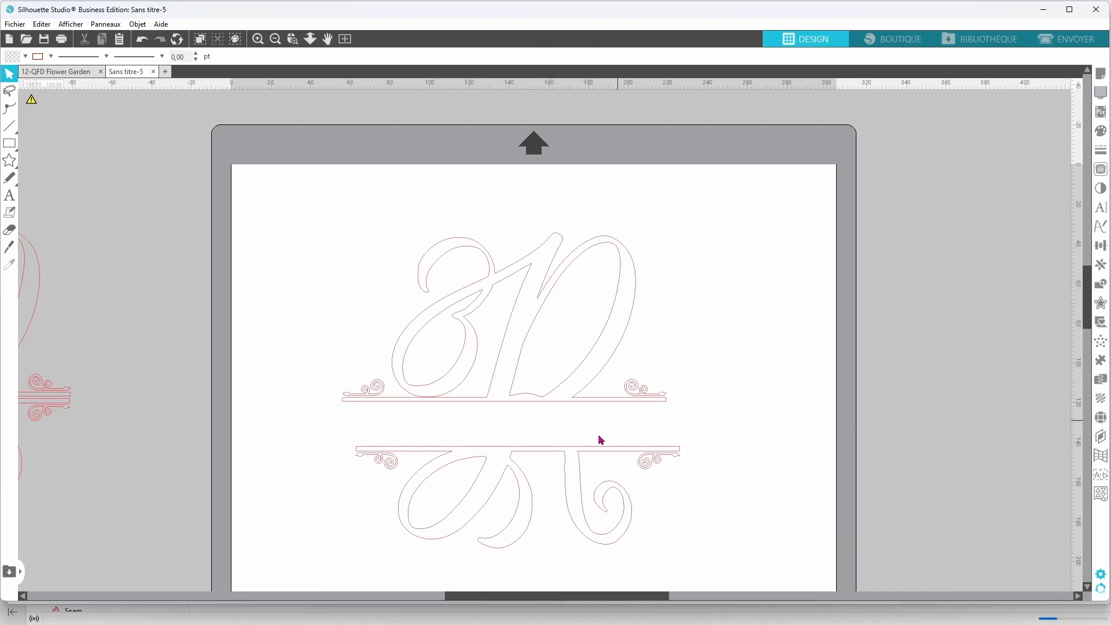
Give both halves of the split monogram an orange outline and an orange fill
left_click_drag(343, 230, 677, 511)
left_click(51, 57)
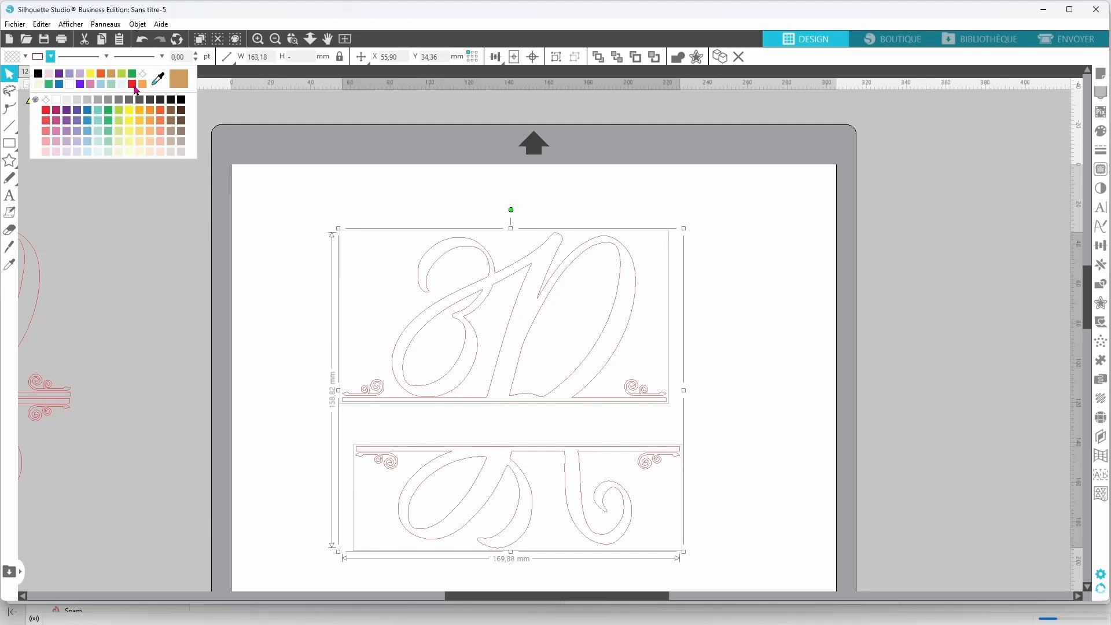
left_click(143, 85)
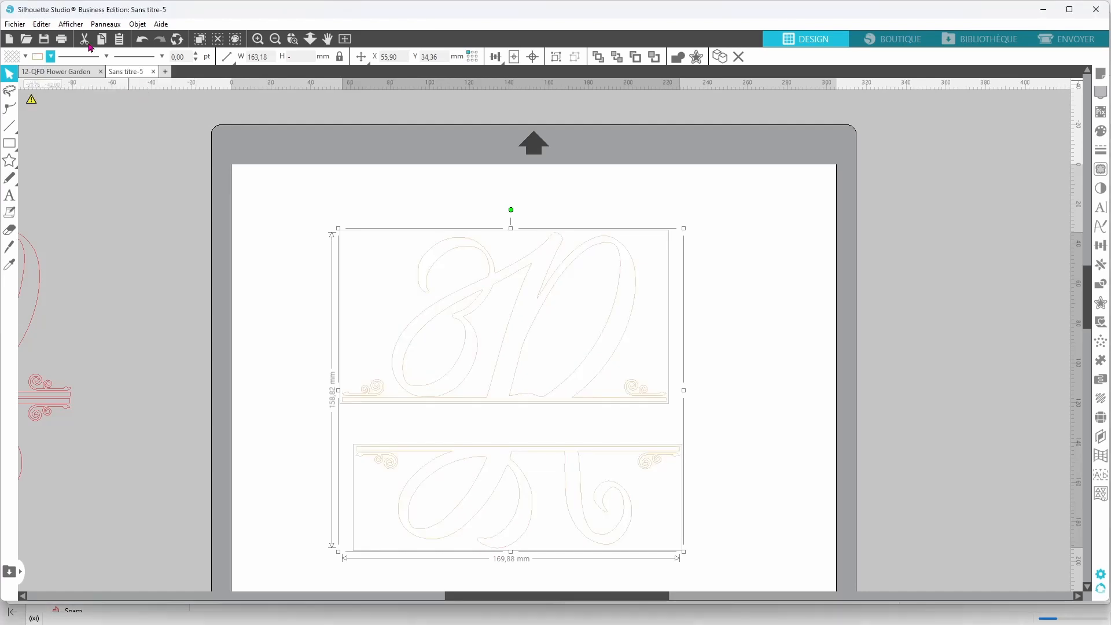
left_click(25, 56)
left_click(108, 127)
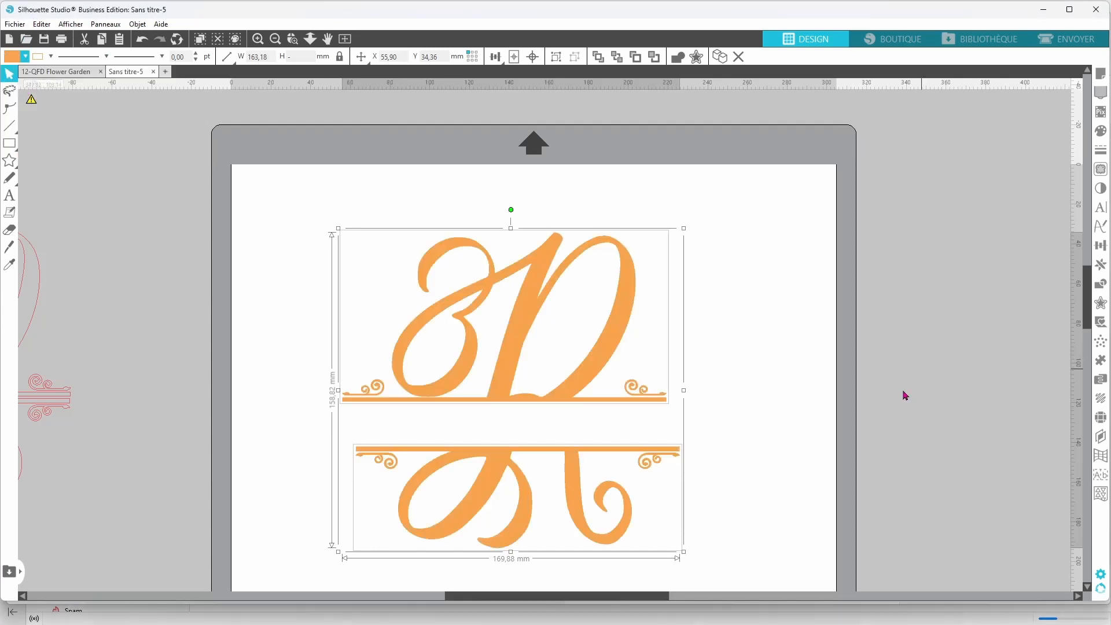
left_click(739, 462)
Simplify the points of both monogram halves in point editing
left_click(536, 343)
right_click(682, 365)
left_click(722, 183)
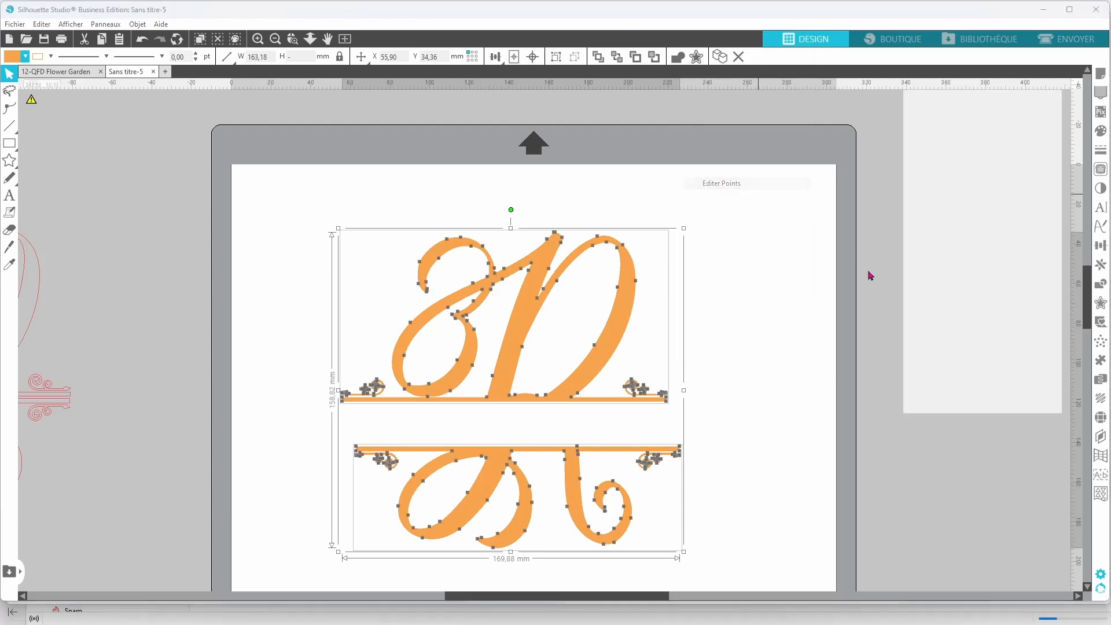
left_click(939, 273)
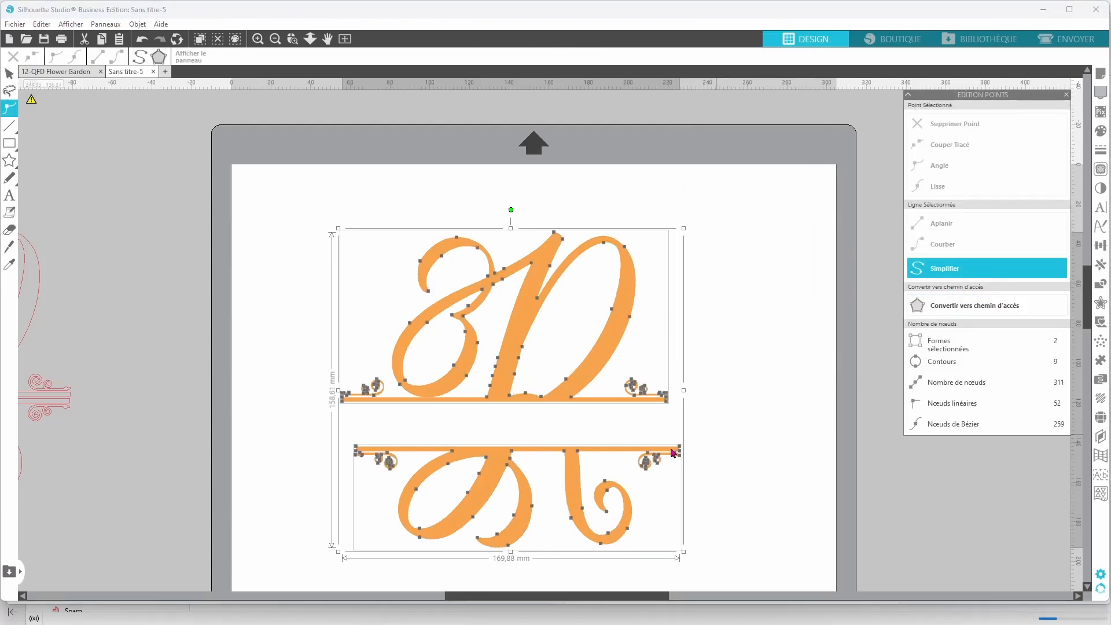
left_click(607, 475)
Align the upper and lower monogram halves on their common vertical centre line
left_click(544, 307)
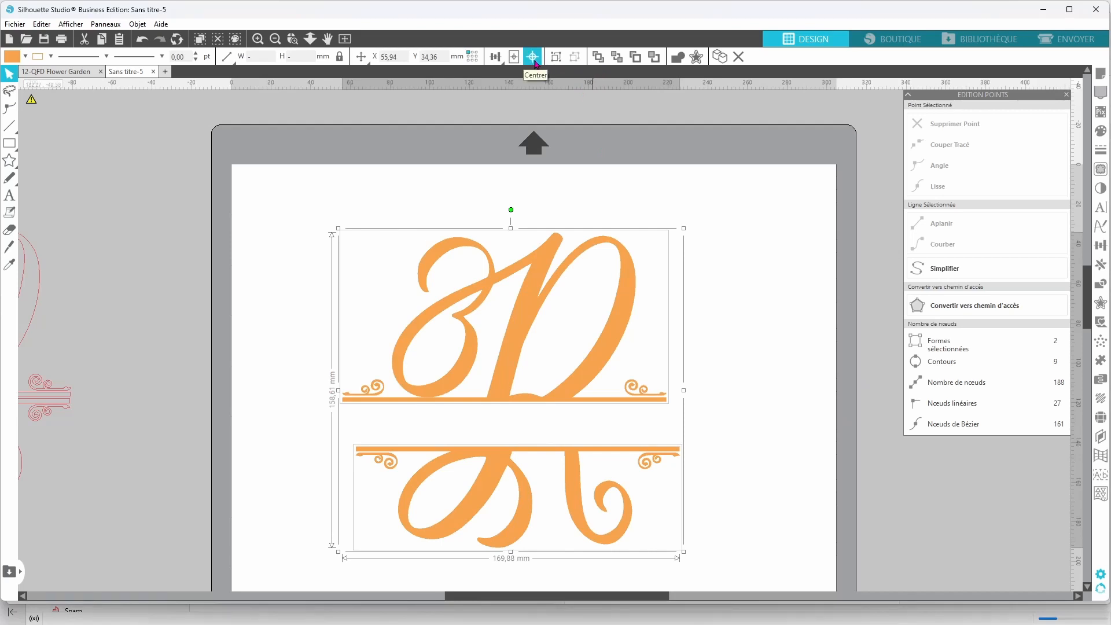
left_click(495, 56)
left_click(514, 76)
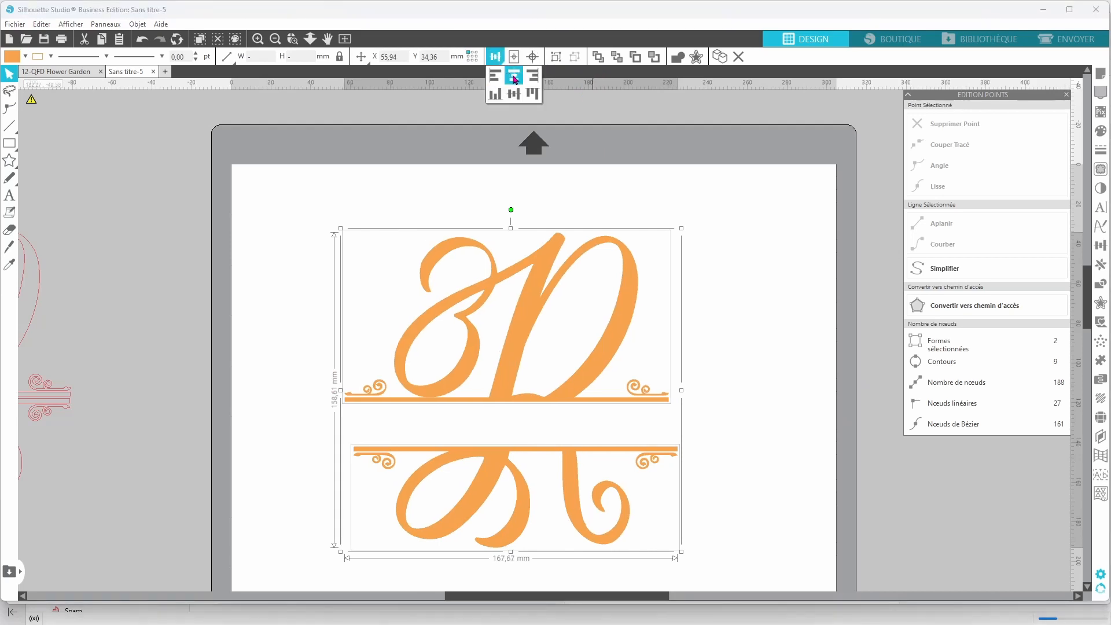
left_click(749, 449)
Nudge the lower monogram half straight down to about Y 157 mm to widen the gap
left_click(570, 494)
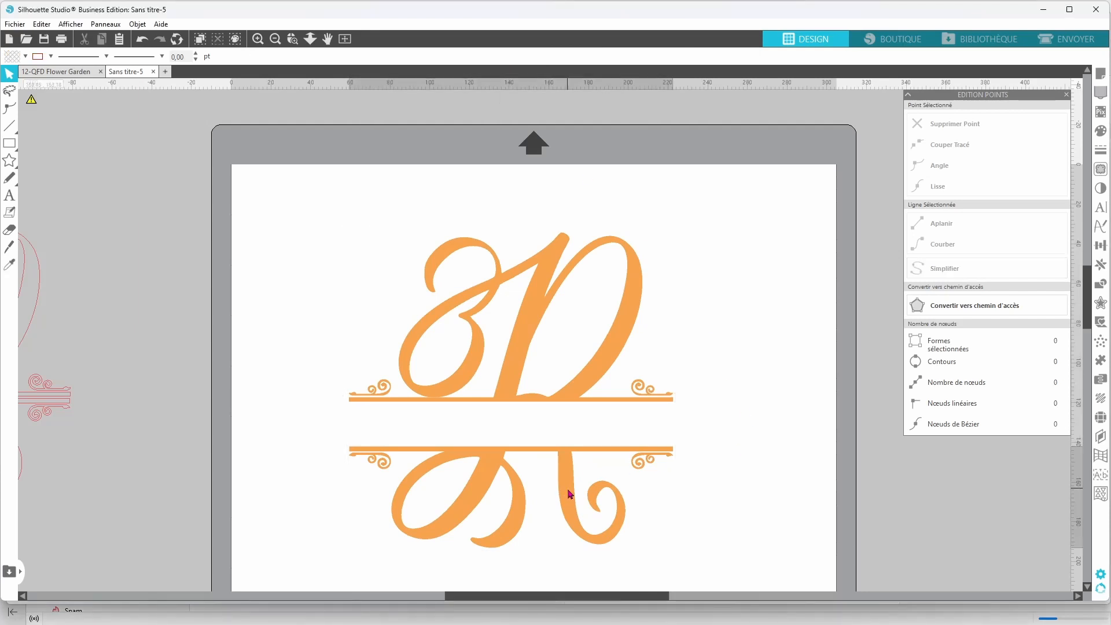
key("Down")
key("Down")
key("Down")
key("Down")
key("Down")
key("Down")
key("Down")
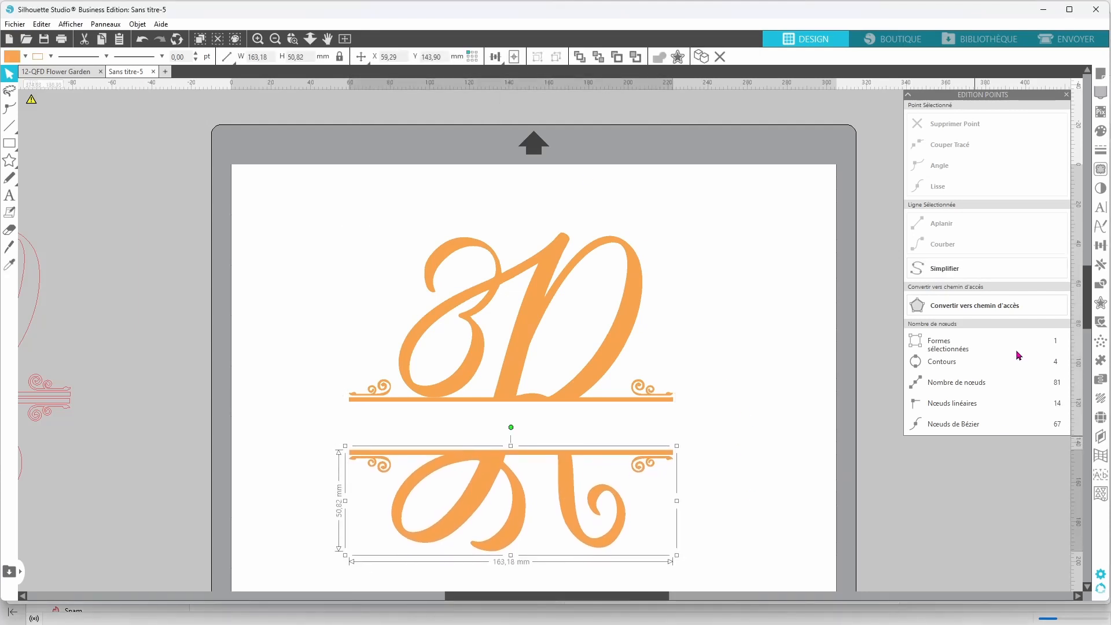
key("Down")
key("Down")
key("Down")
key("Down")
key("Down")
key("Down")
key("Down")
key("Down")
key("Down")
key("Down")
key("Down")
key("Down")
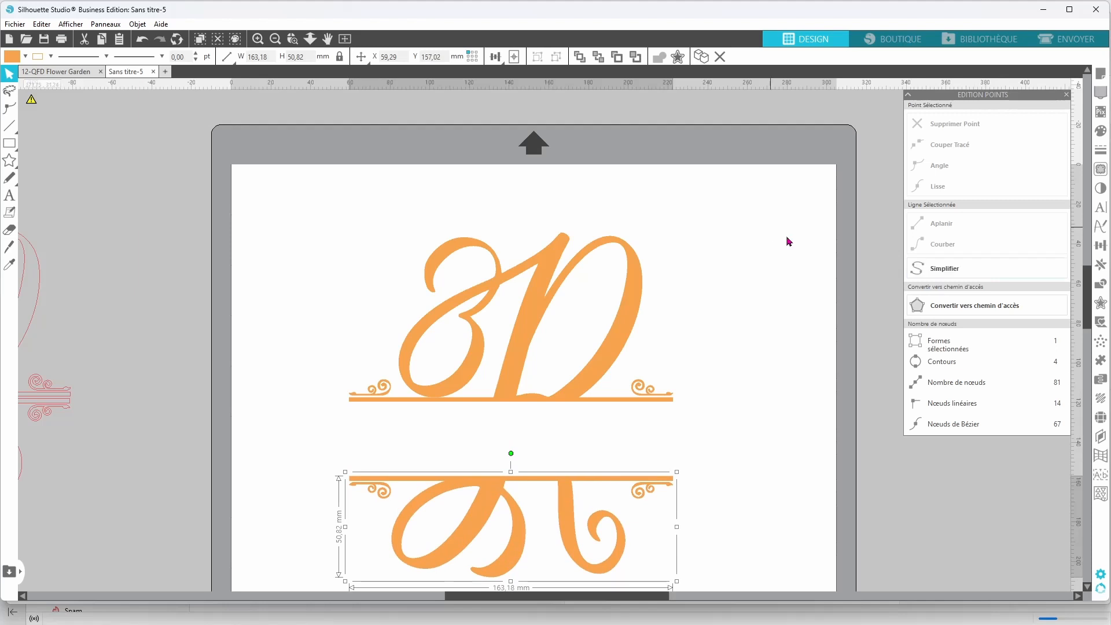
Add a text with the person's first name above the monogram on the page
left_click(9, 195)
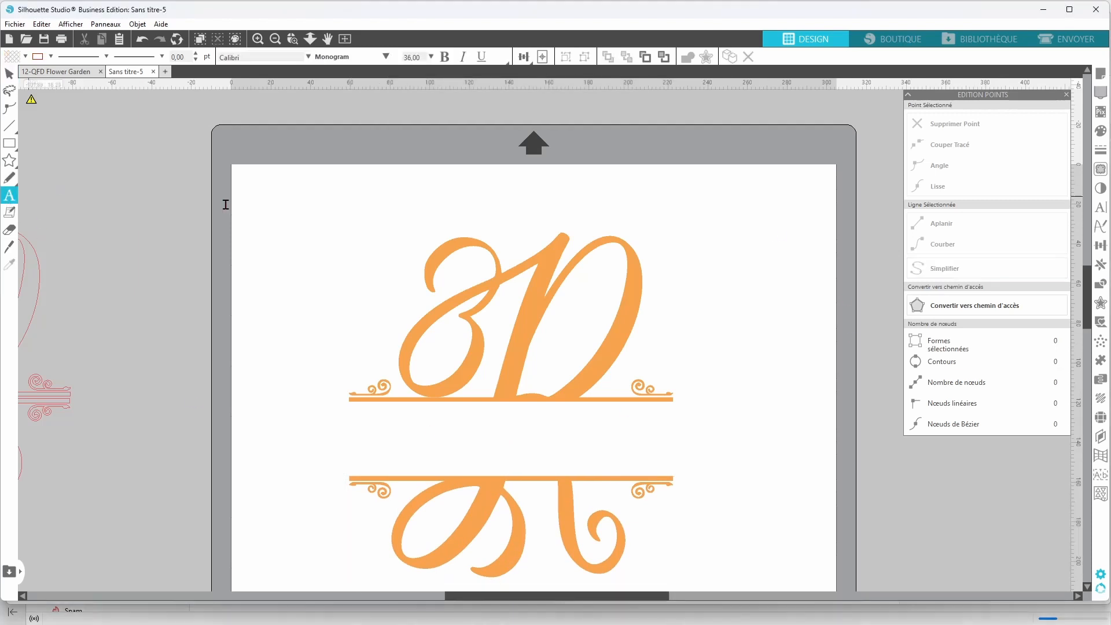
left_click(320, 222)
type("Re")
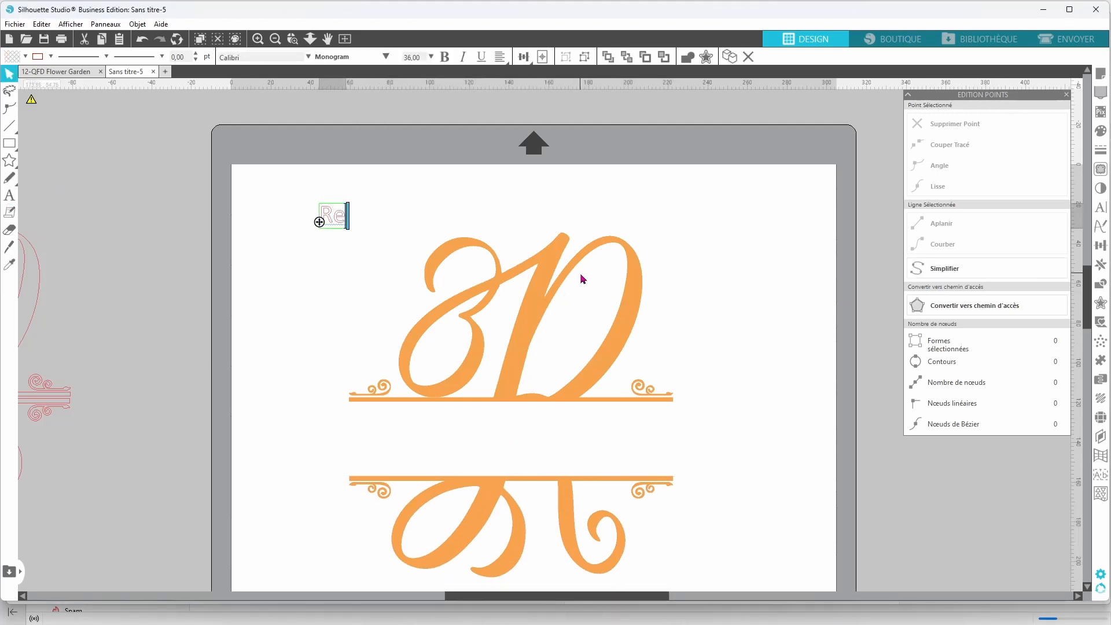
type("née")
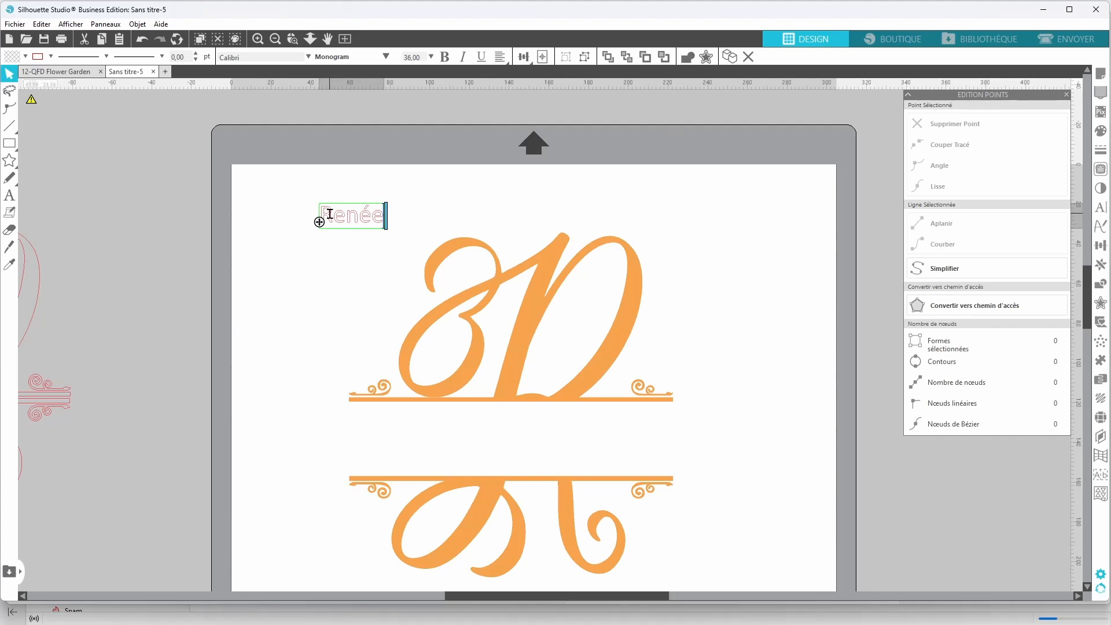
Try the Calorie Regular font on the whole first name, and set its font to Calisto MT
left_click_drag(334, 215, 381, 220)
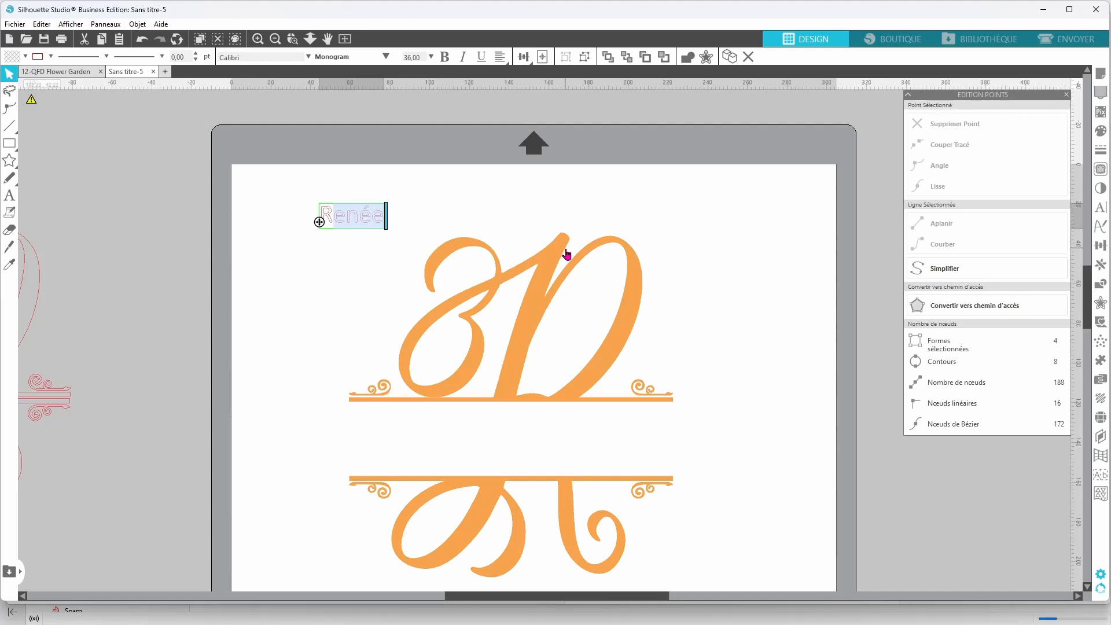
left_click(267, 271)
double_click(327, 217)
key("i")
key("ctrl+a")
left_click(309, 57)
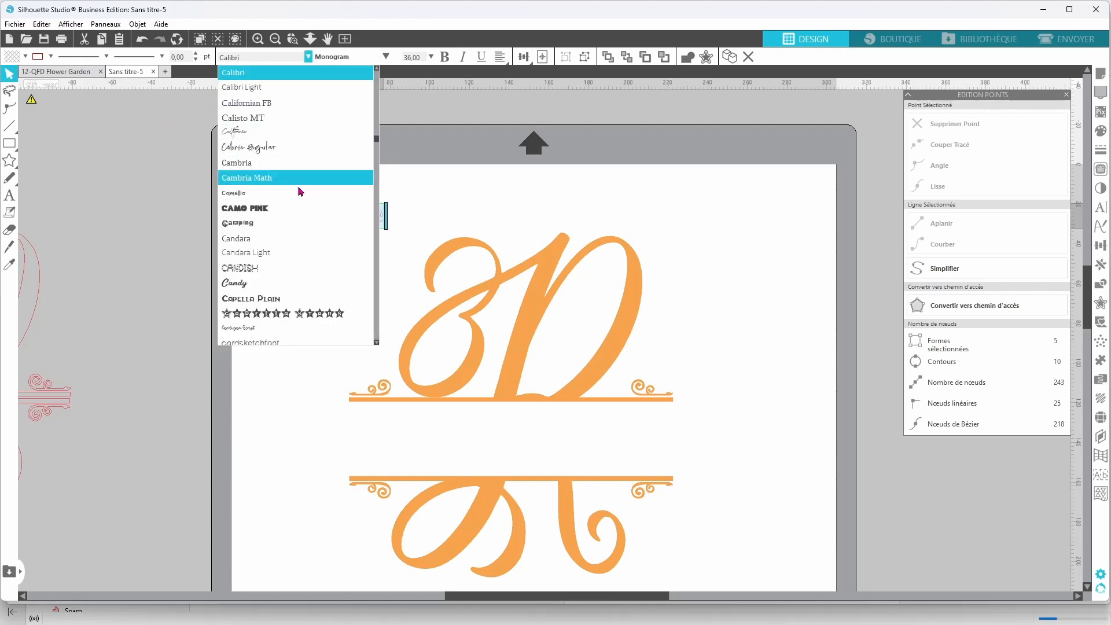
left_click(284, 148)
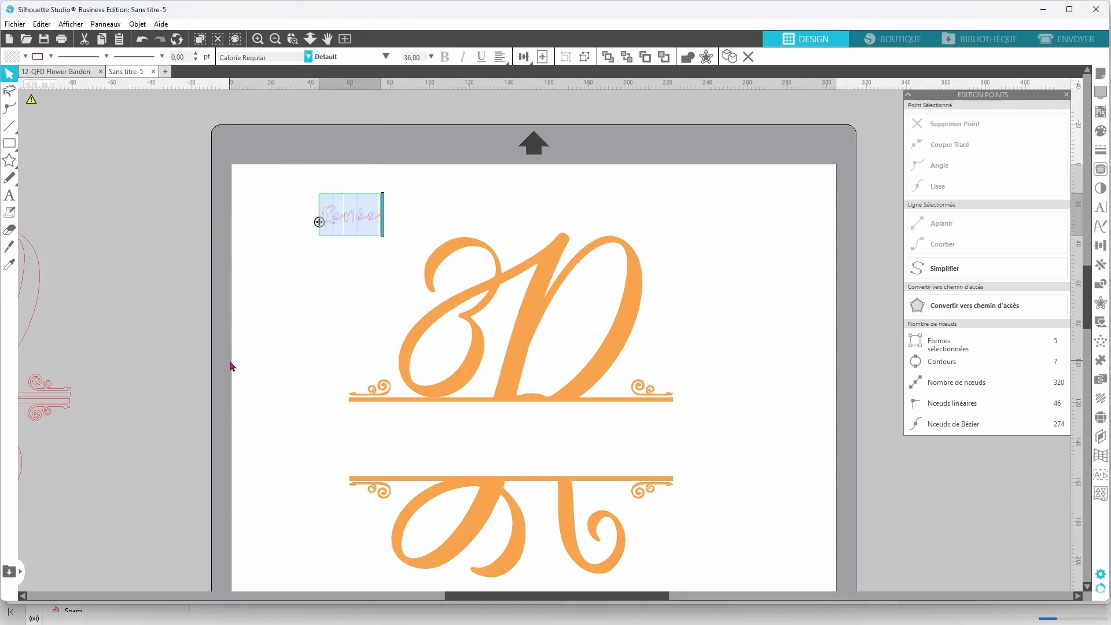
left_click(309, 57)
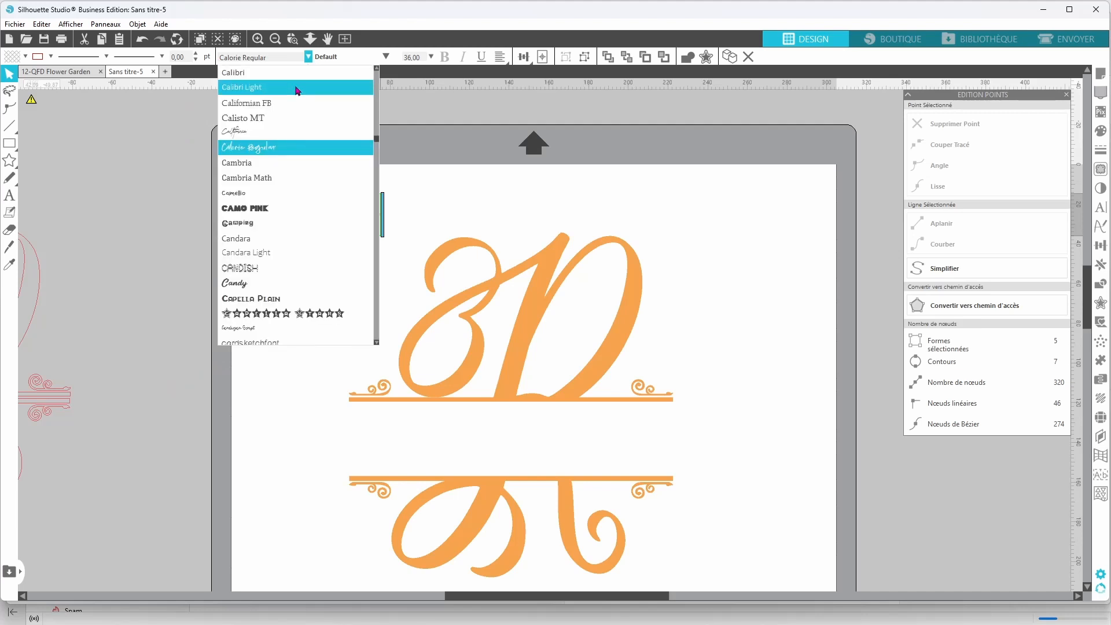
left_click(296, 122)
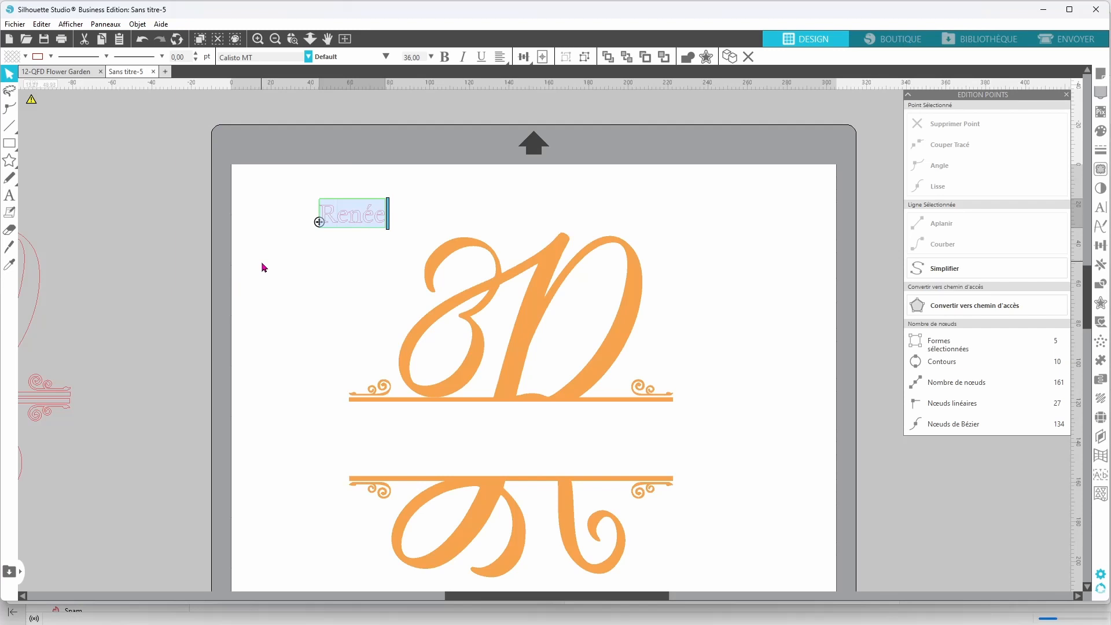
left_click(298, 281)
Duplicate the name text and keep one copy outside the page, beside the spare monogram
left_click(347, 219)
key("i")
key("ctrl+d")
left_click_drag(278, 212, 107, 249)
Give the name text on the page a black outline and a black fill
left_click(349, 224)
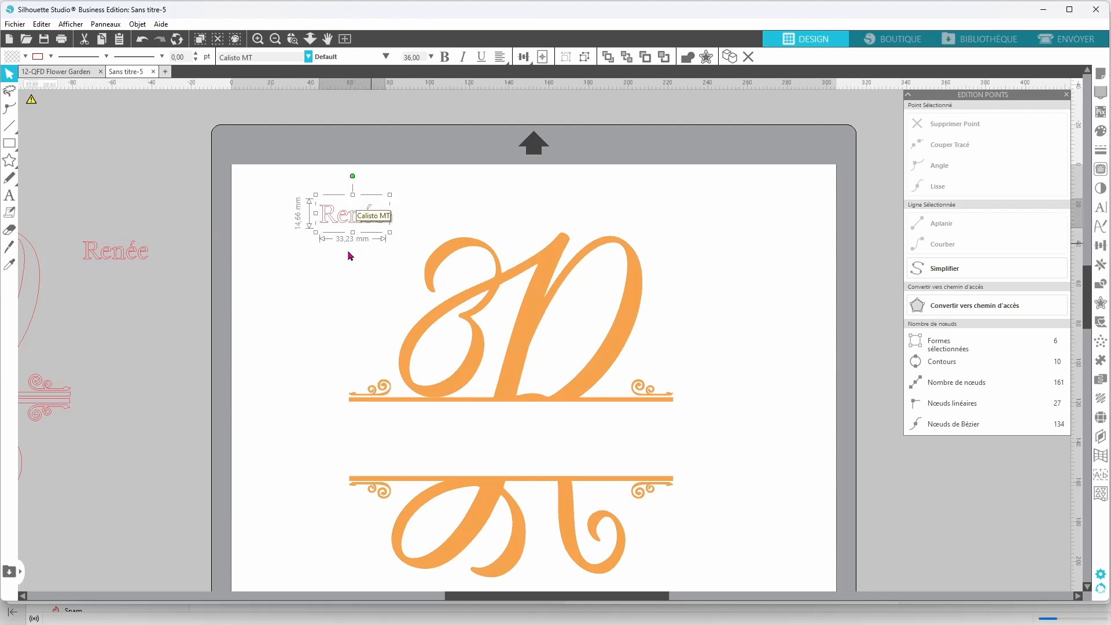
left_click(50, 56)
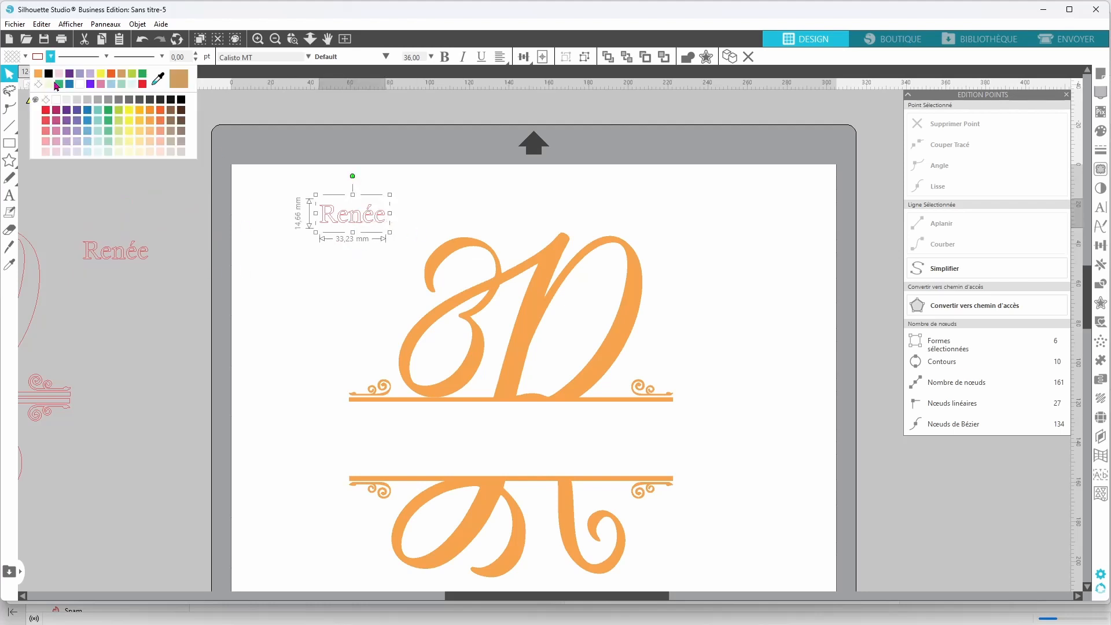
left_click(48, 75)
left_click(25, 57)
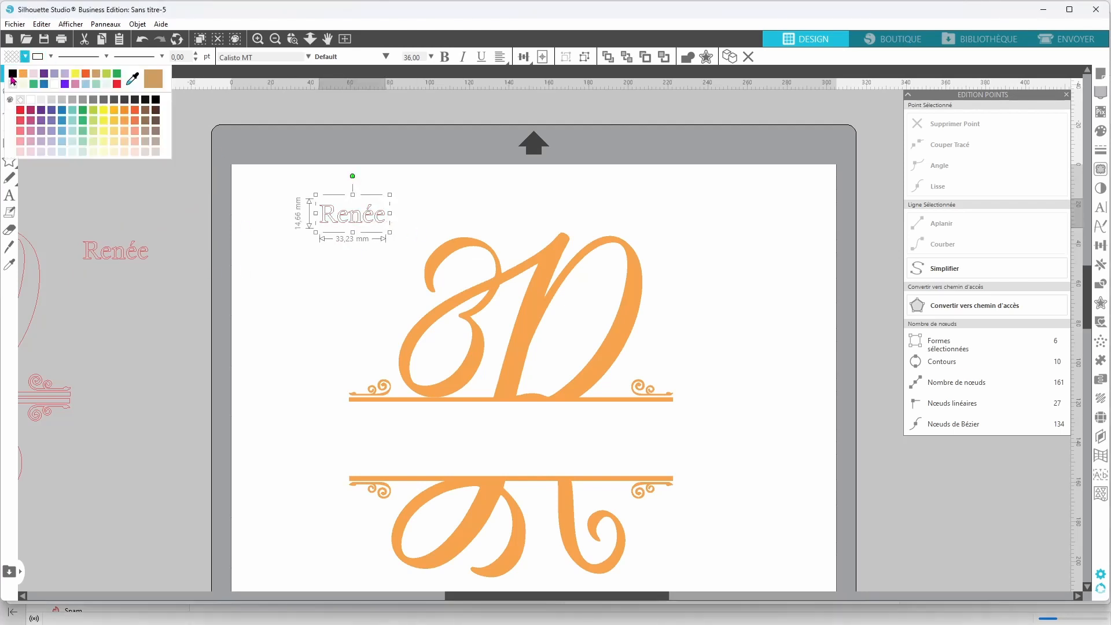
left_click(13, 74)
left_click(342, 309)
Turn the black name text into a compound path and simplify its points
left_click(373, 224)
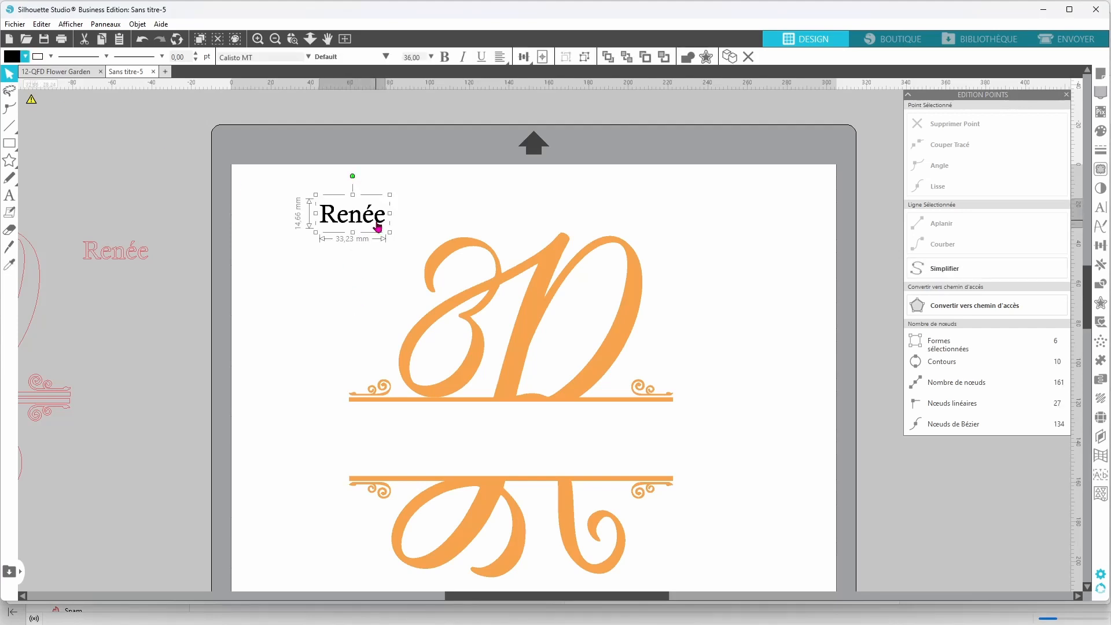
right_click(378, 227)
left_click(454, 458)
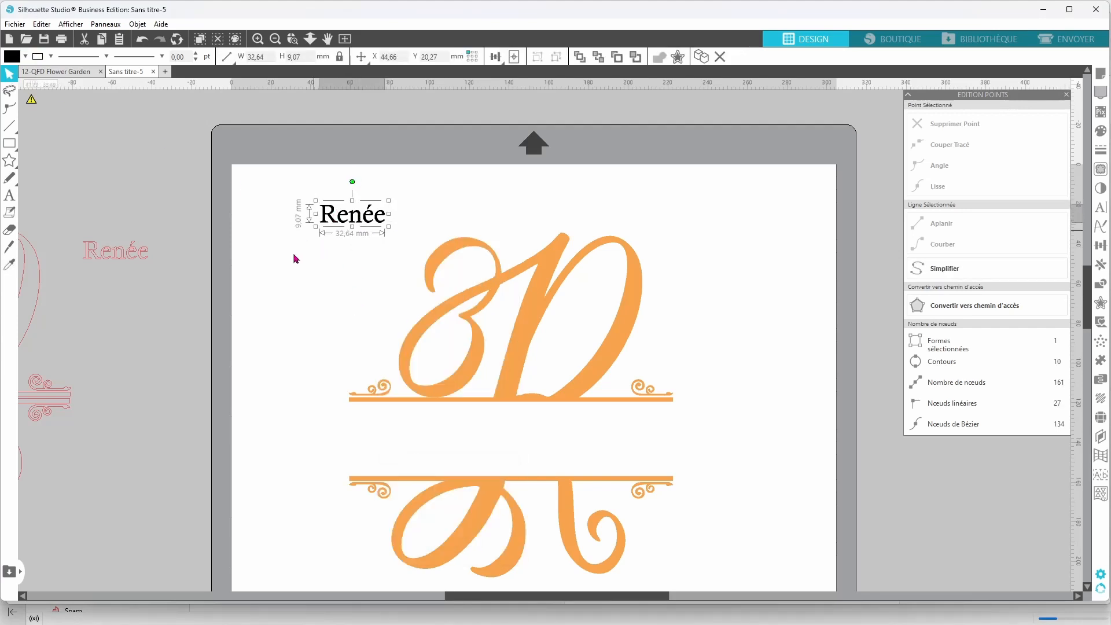
right_click(285, 269)
left_click(326, 418)
left_click(1018, 268)
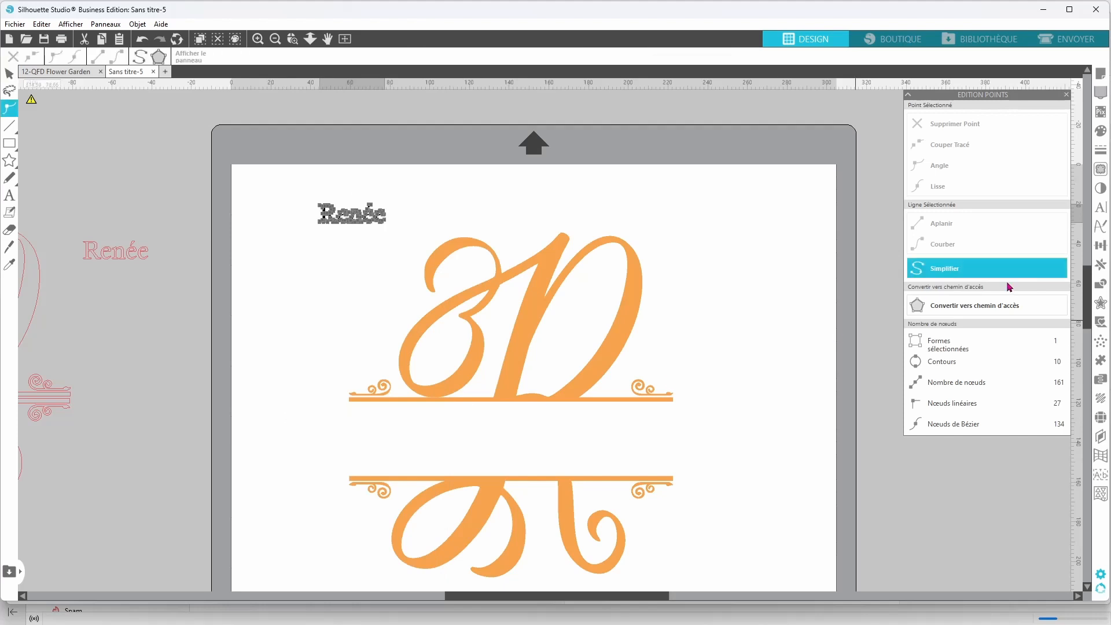
Place the name in the gap between the monogram halves and enlarge it to about 155 mm wide
left_click_drag(335, 217, 656, 462)
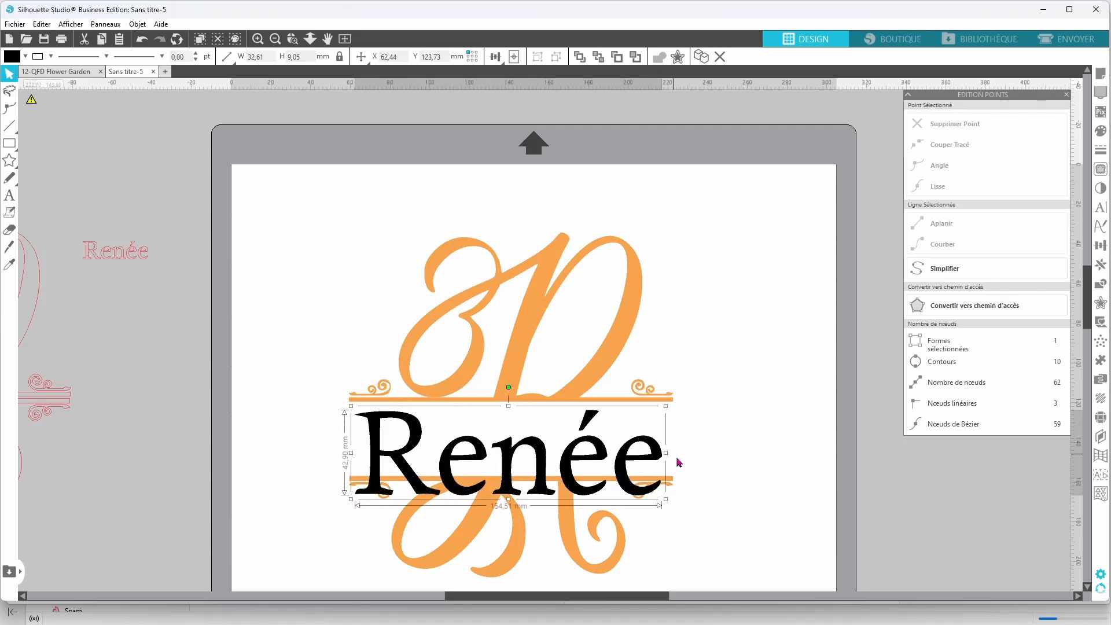
left_click_drag(589, 498, 594, 491)
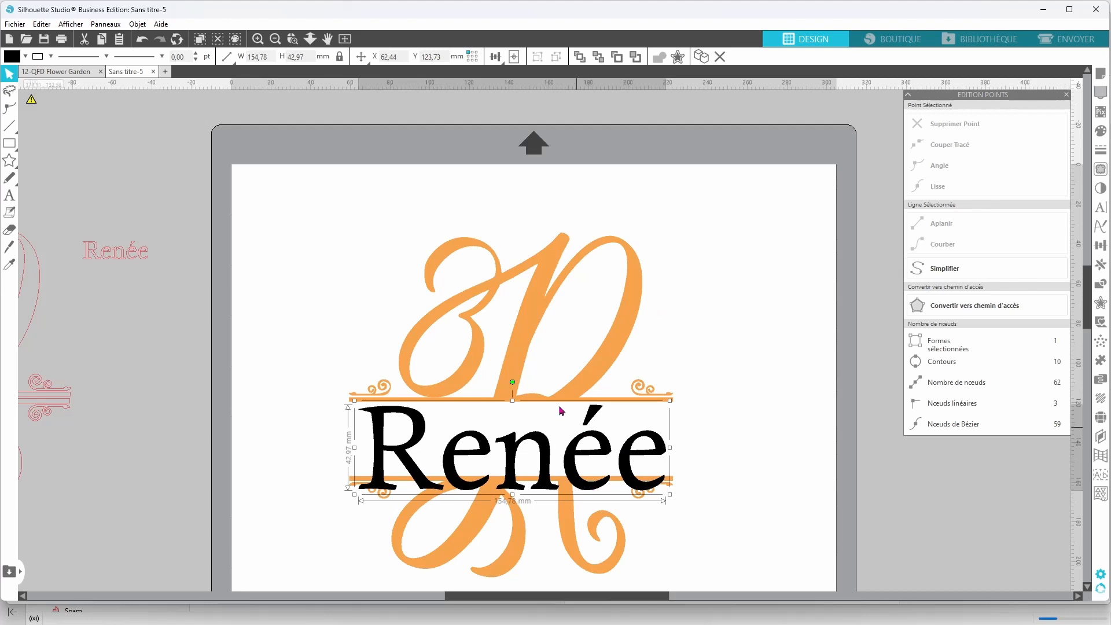
Centre the enlarged name horizontally with the upper monogram half
left_click(585, 387, "shift")
left_click(495, 57)
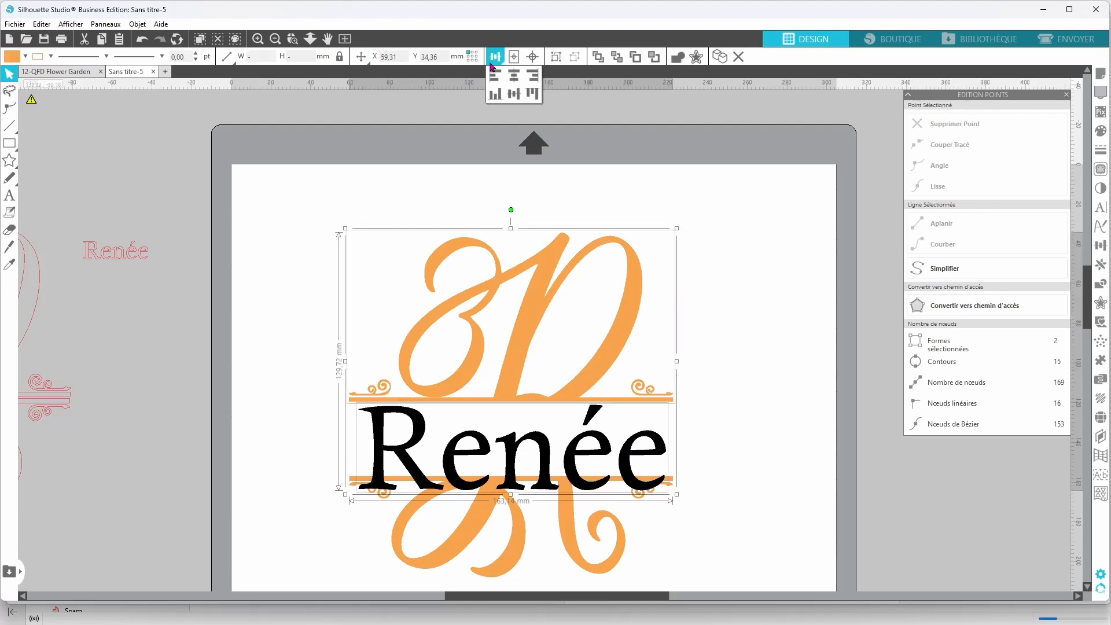
left_click(513, 75)
left_click(701, 393)
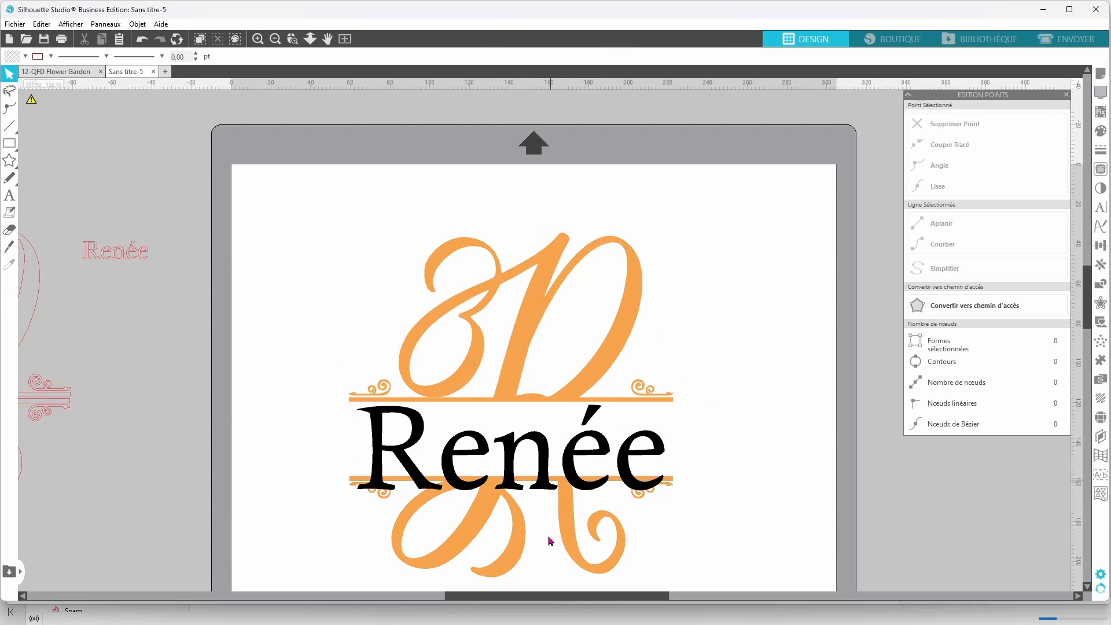
Nudge the lower monogram half down to about Y 169 mm so that it clears the name
left_click(521, 557)
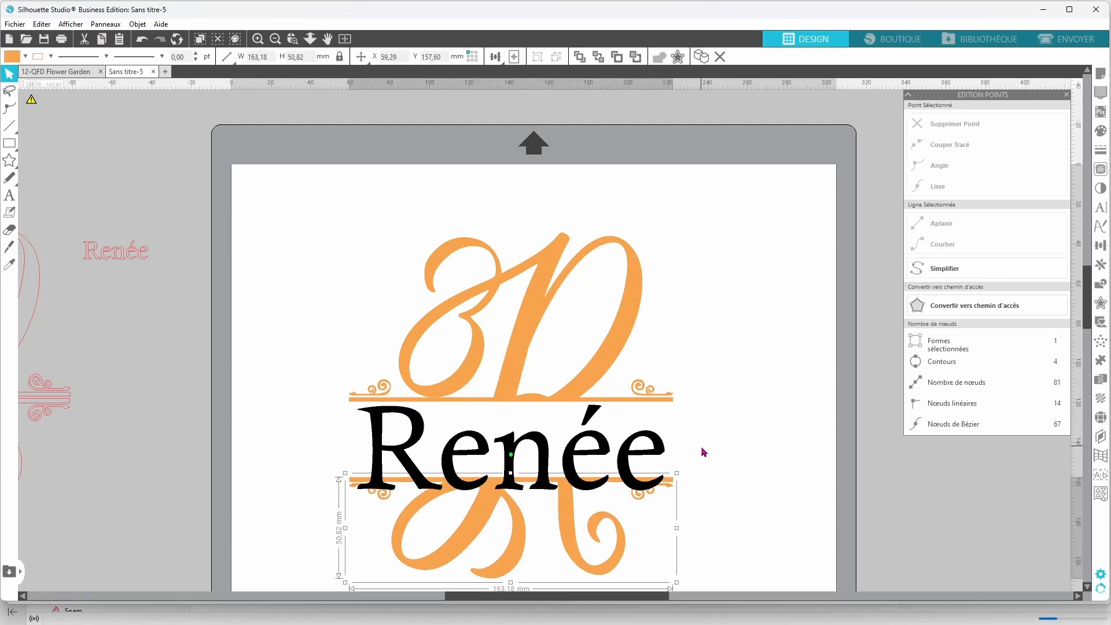
key("Down")
key("Down")
key("Down")
key("Down")
key("Down")
key("Down")
key("Down")
key("Down")
key("Down")
key("Down")
key("Down")
key("Down")
key("Down")
key("Down")
key("Down")
key("Down")
key("Down")
key("Down")
key("Down")
key("Down")
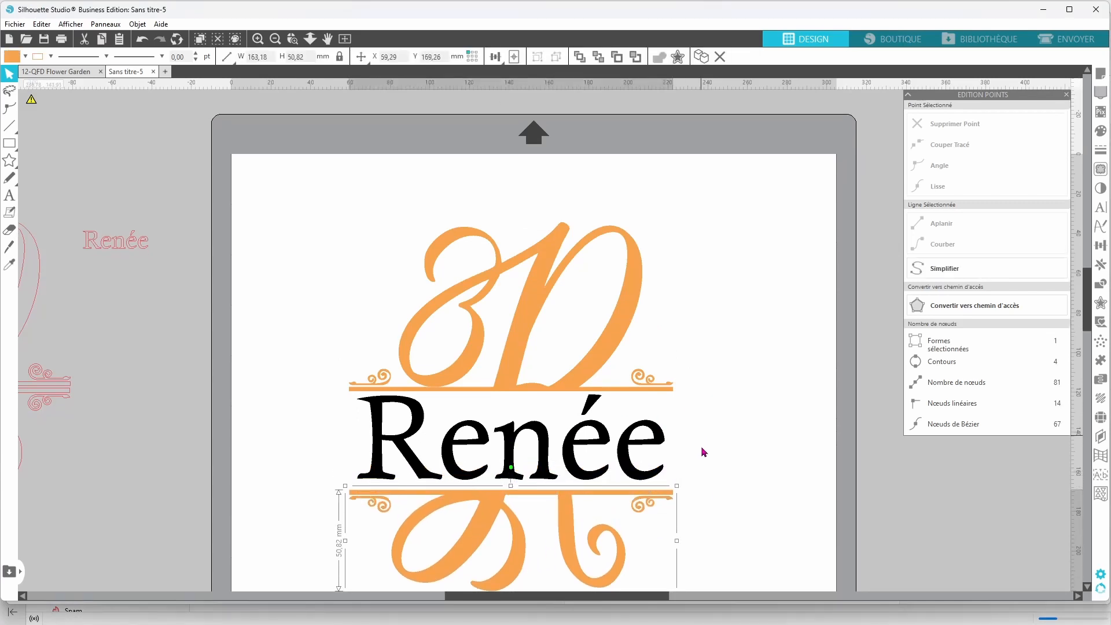
Centre the two monogram halves and the name horizontally and space all three evenly in the vertical direction
left_click_drag(533, 190, 560, 544)
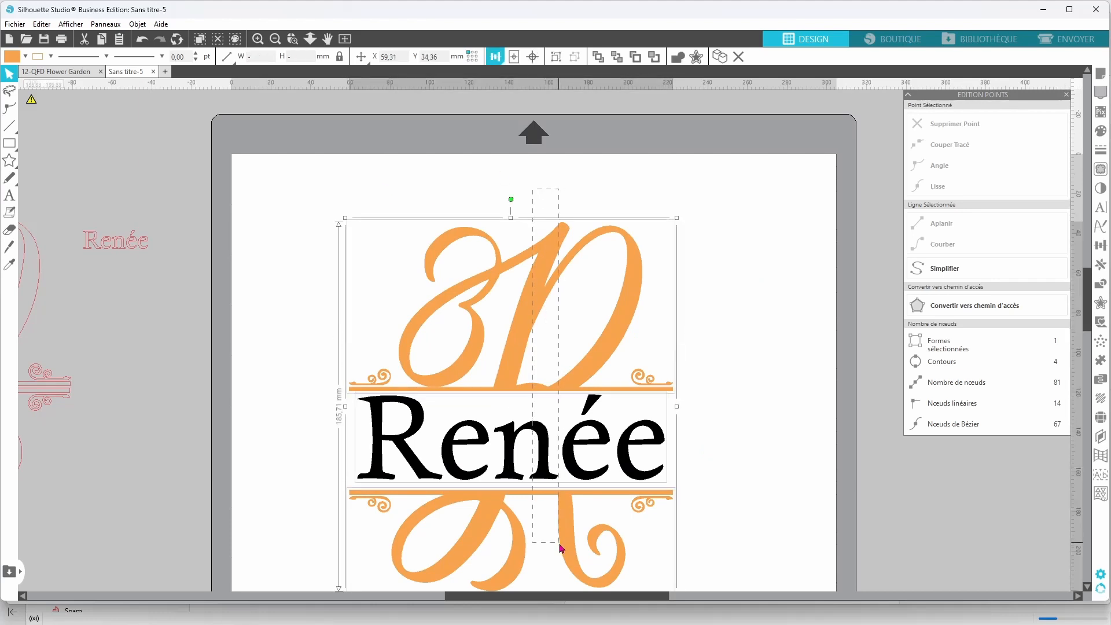
left_click(495, 56)
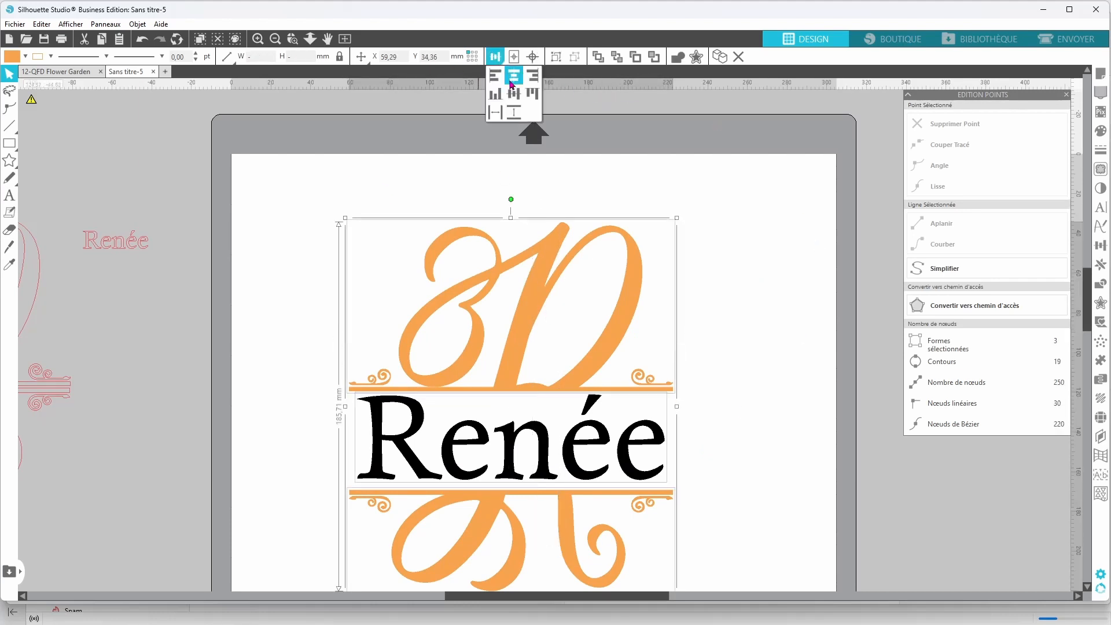
left_click(514, 78)
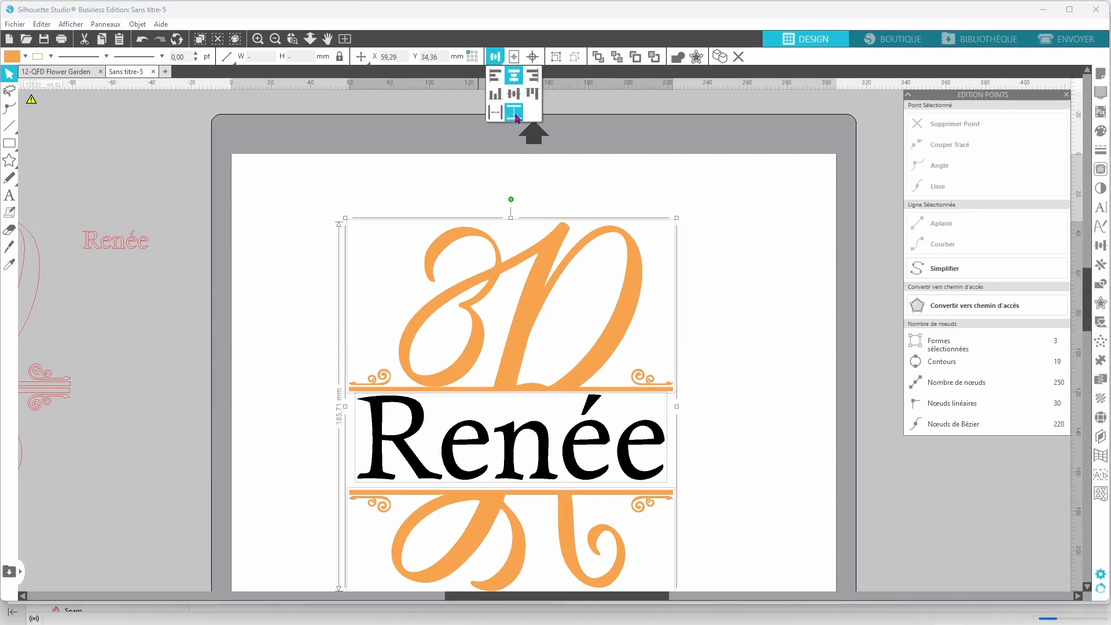
left_click(517, 117)
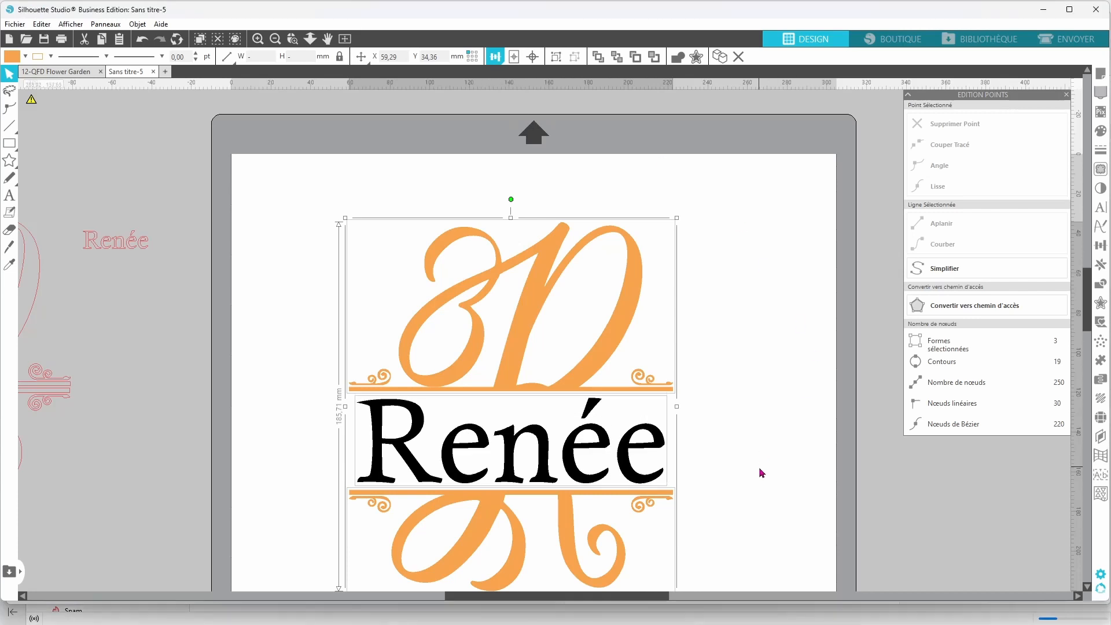
Group the two orange monogram halves and the black name, and reposition the group on the page
right_click(734, 441)
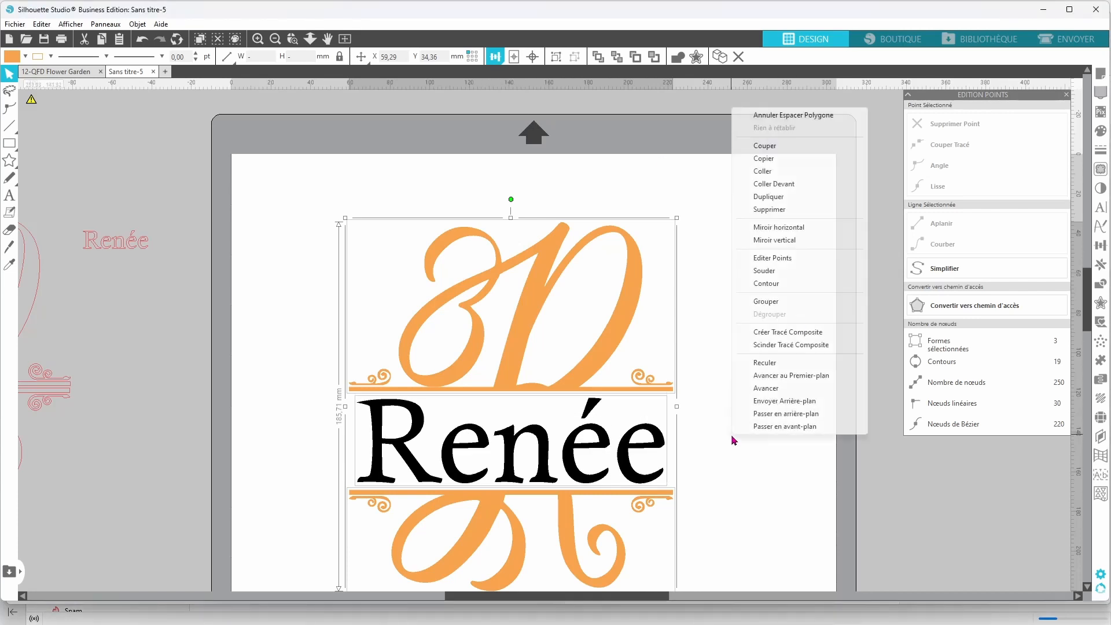
left_click(767, 302)
left_click_drag(583, 482, 606, 410)
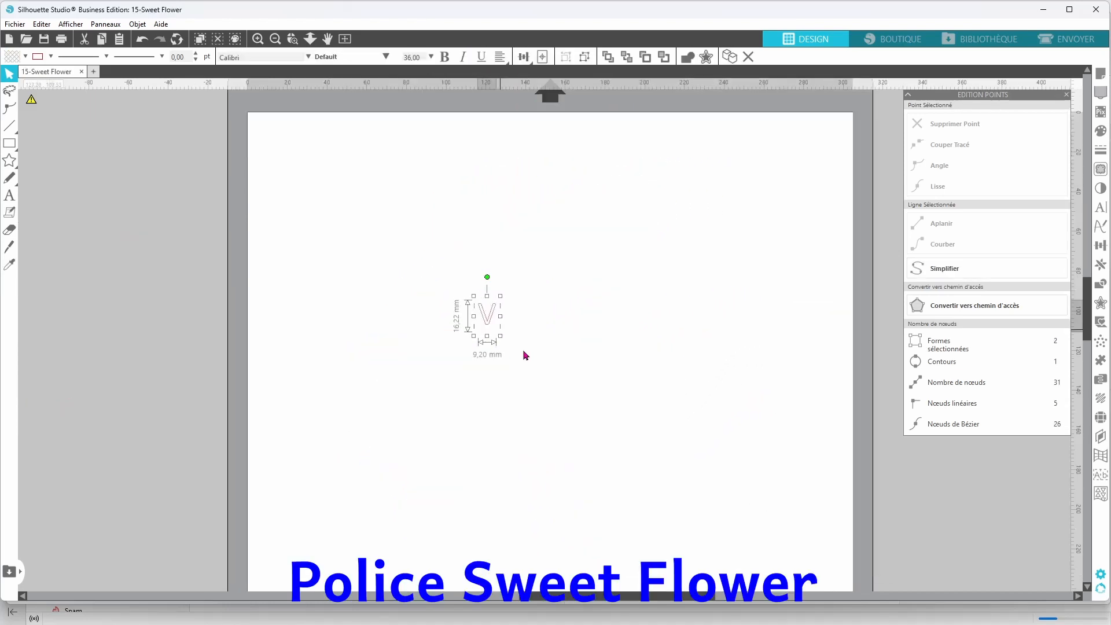
Enlarge the letter V to about 51 mm wide and set its font to sweet Flower Monogram
left_click(534, 429)
double_click(536, 440)
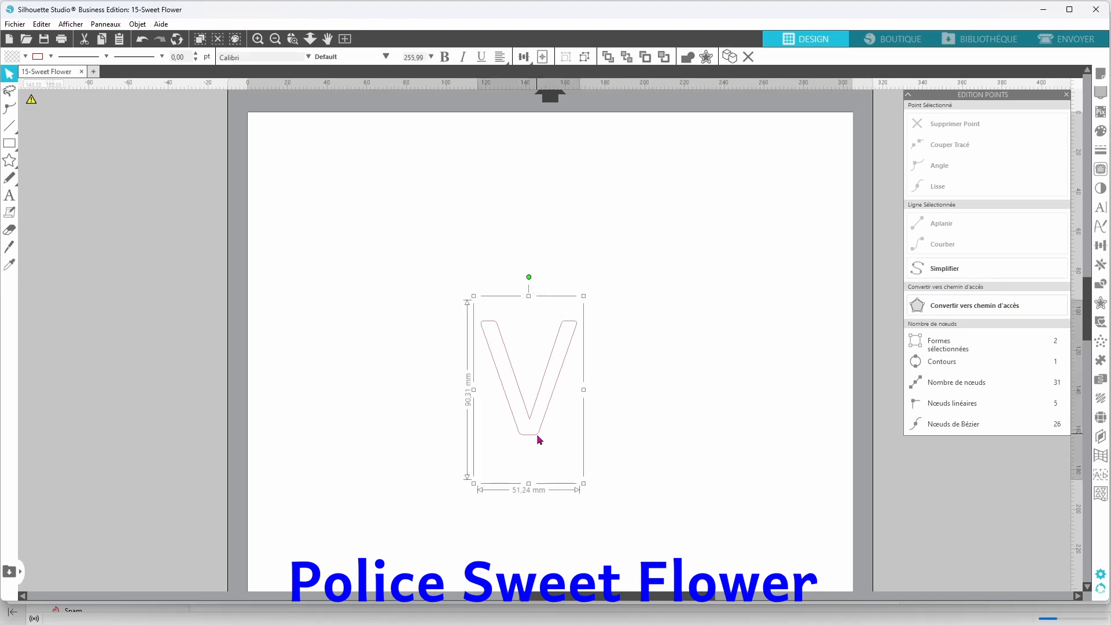
key("ctrl+a")
left_click(254, 60)
type("sweet")
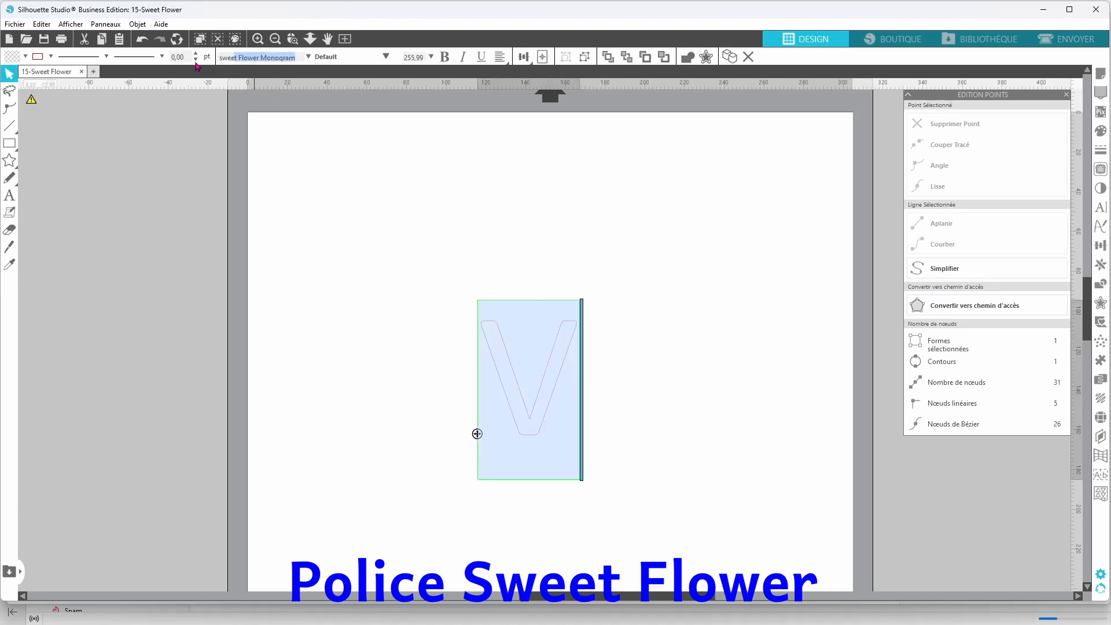
key("Return")
left_click(243, 342)
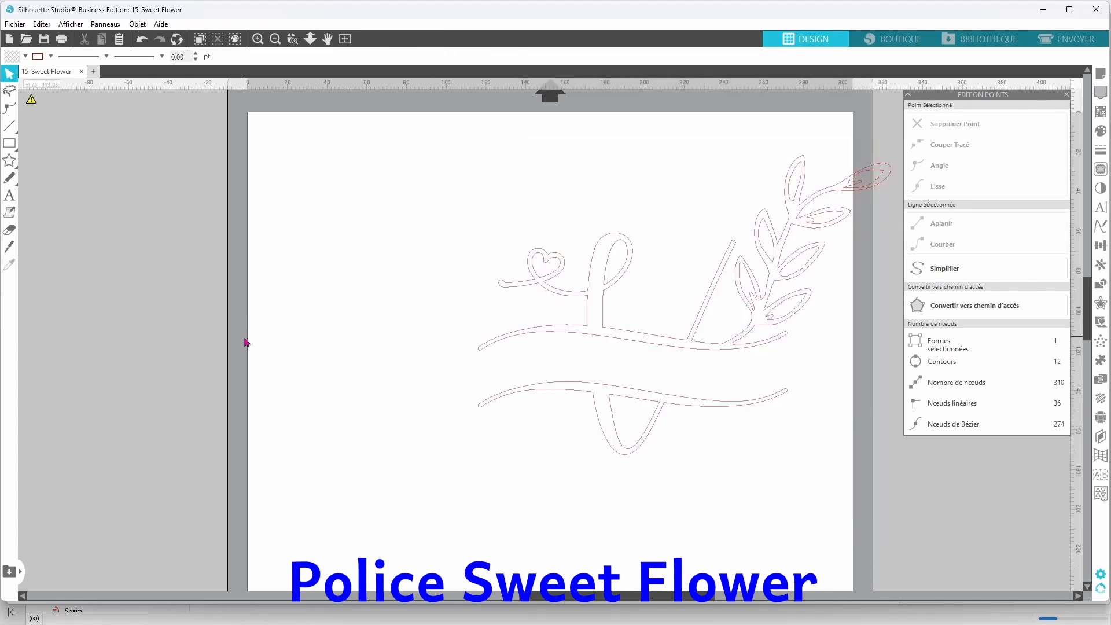
Reposition the split letter on the page and keep a duplicate of it off the page on its left side
left_click_drag(633, 398, 502, 460)
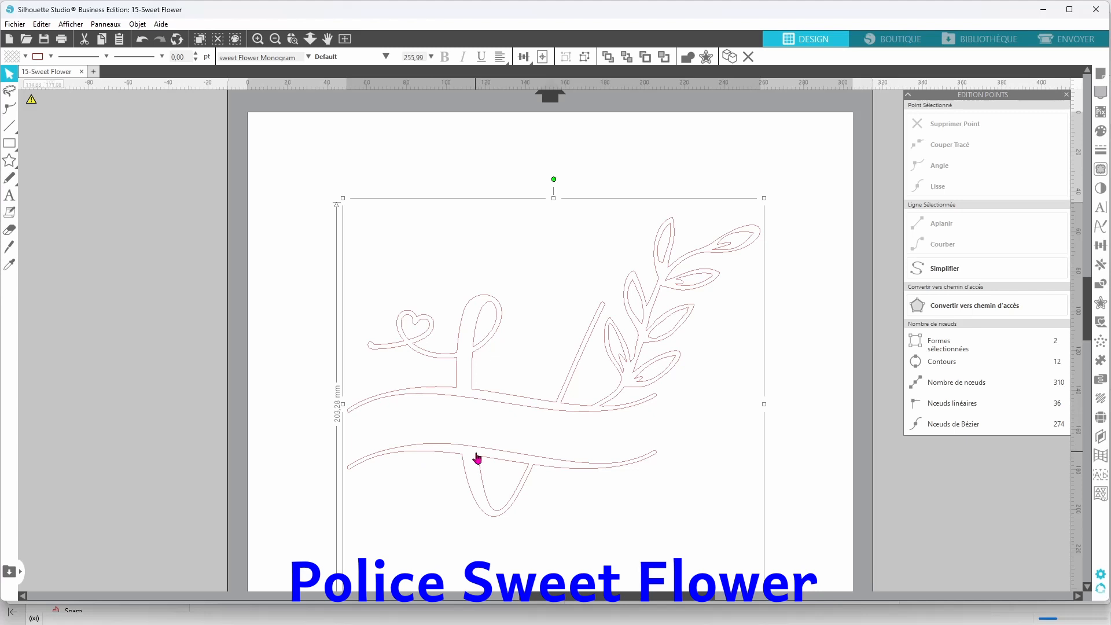
key("ctrl+Left")
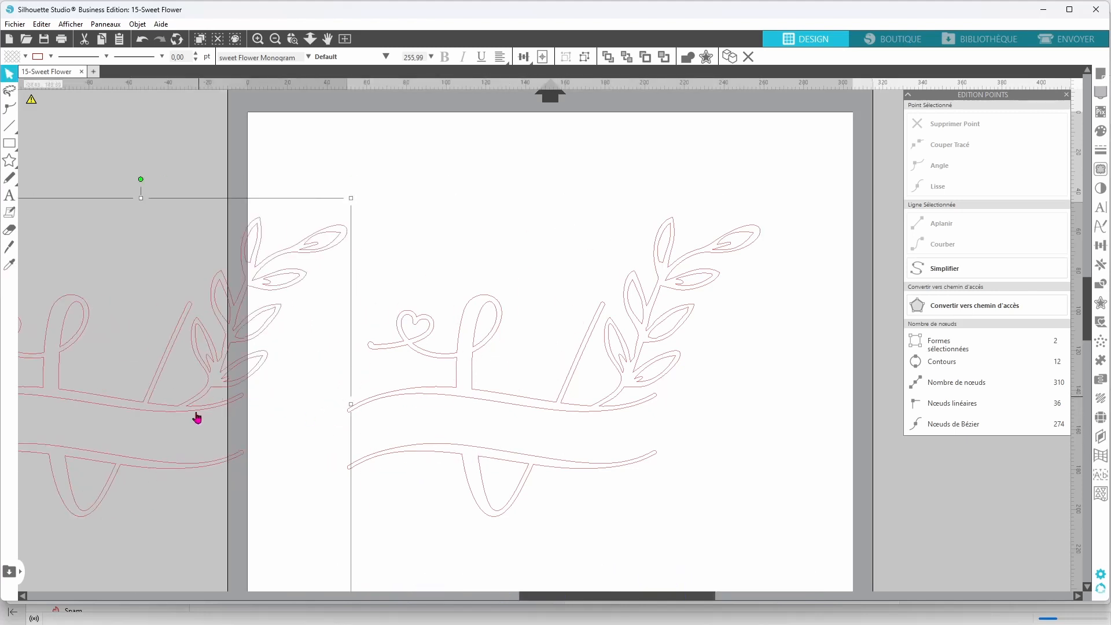
left_click_drag(193, 415, 38, 420)
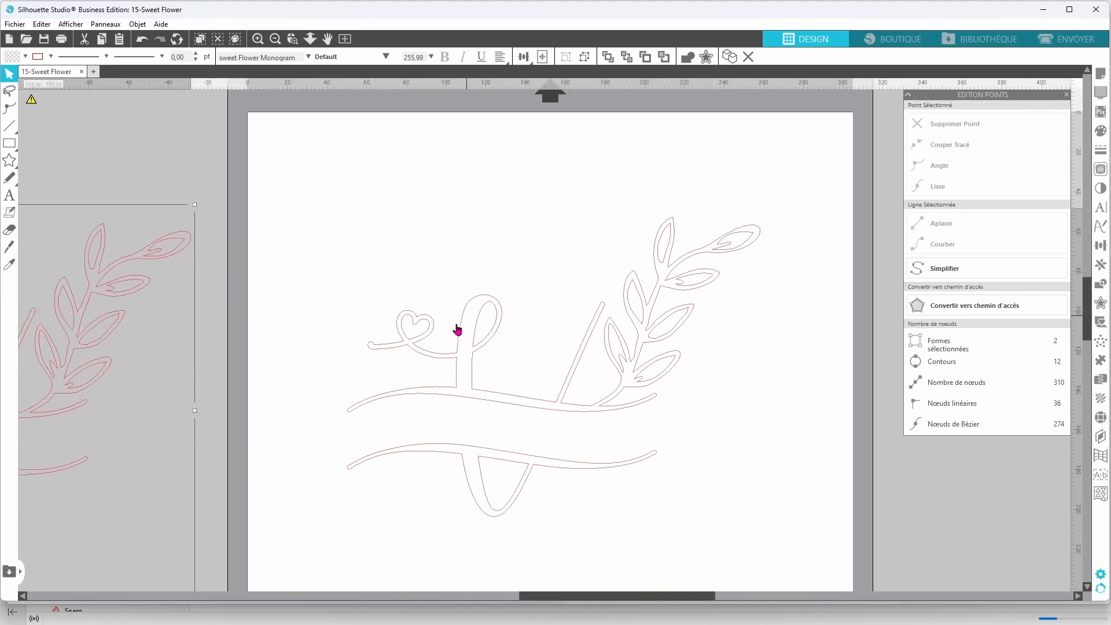
mouse_move(529, 472)
left_mouse_down()
mouse_move(486, 484)
mouse_move(530, 518)
mouse_move(534, 451)
left_mouse_up()
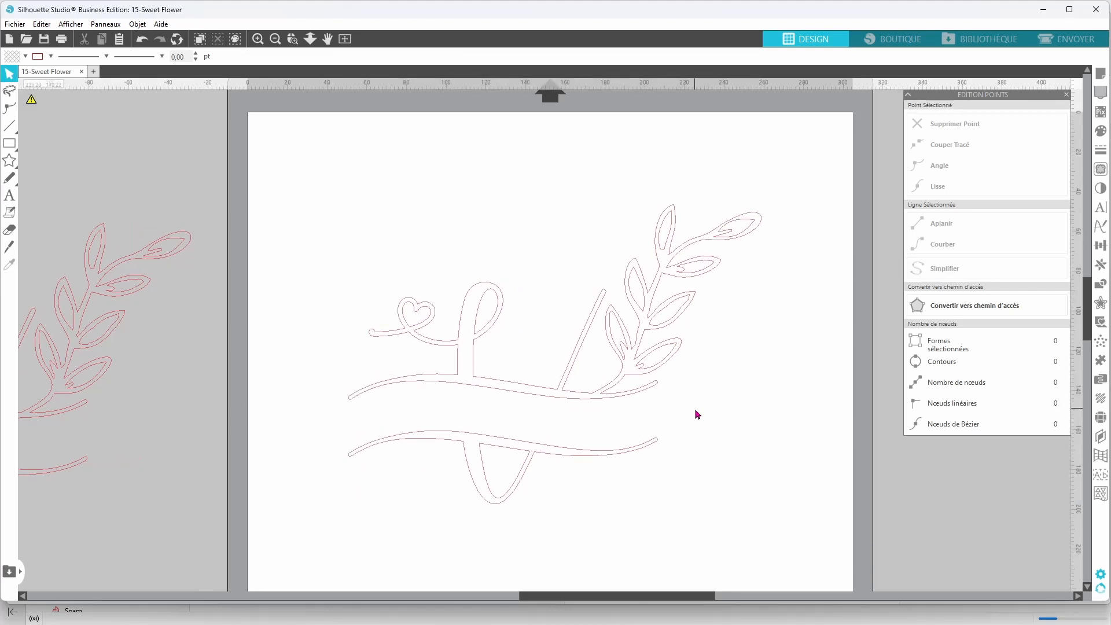
Turn the split letter on the page into a single compound path
left_click_drag(496, 276, 599, 469)
right_click(779, 409)
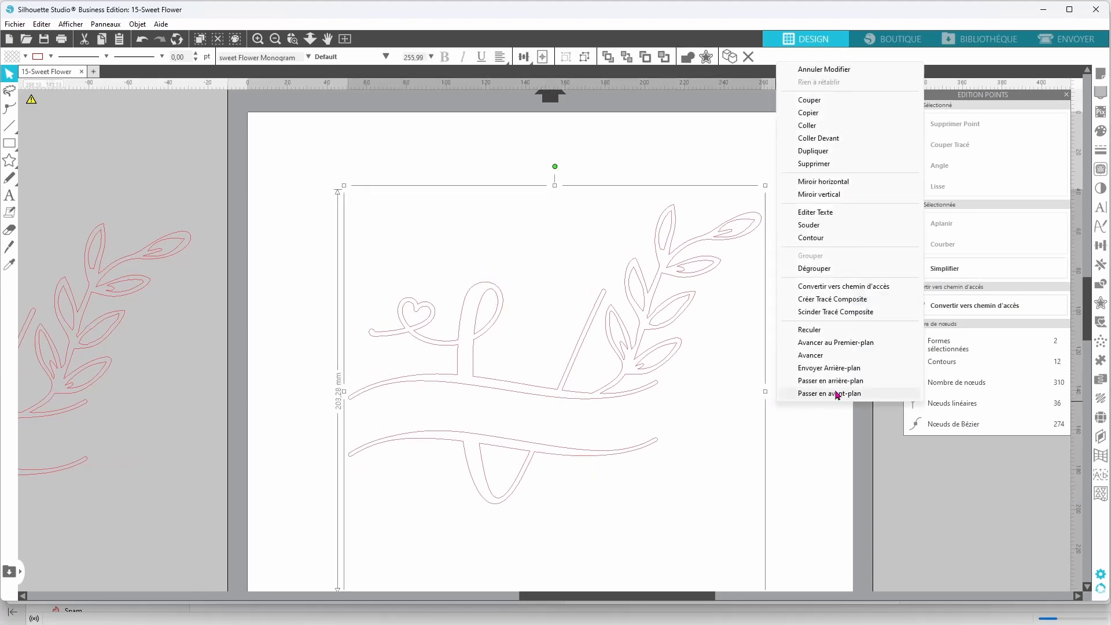
left_click(832, 300)
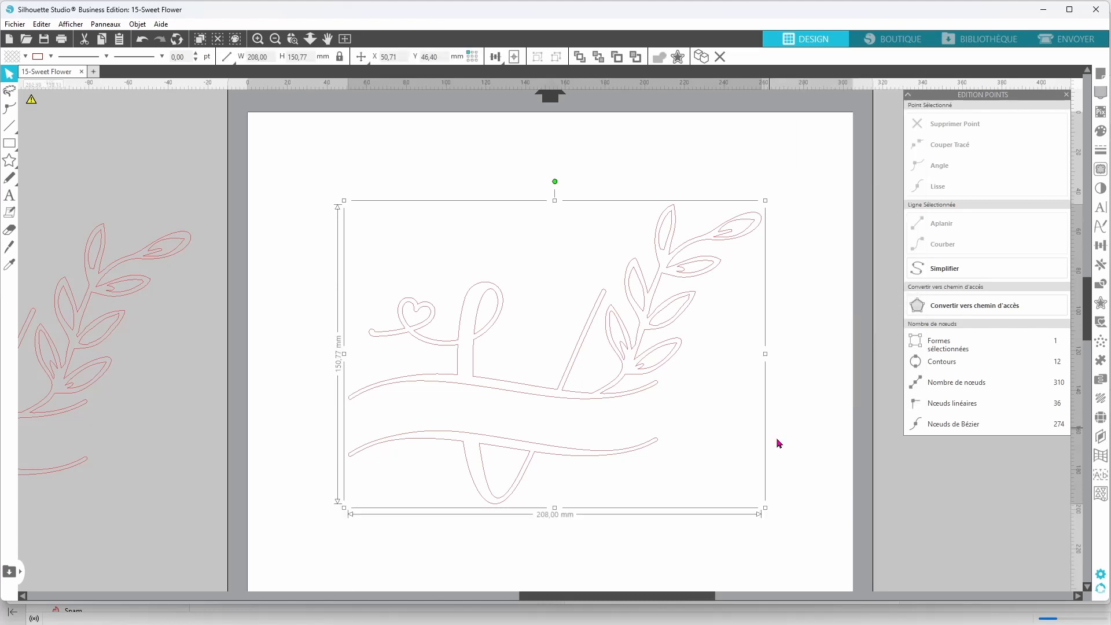
Fill the split letter with light purple and remove its outline colour
left_click(25, 57)
left_click(13, 75)
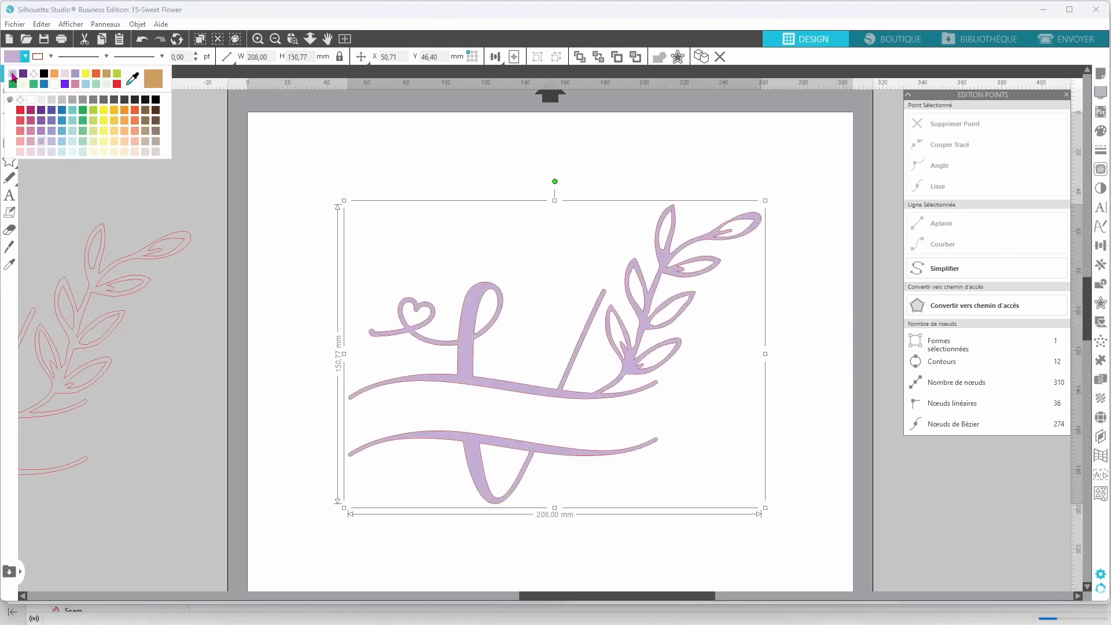
left_click(43, 56)
left_click(36, 72)
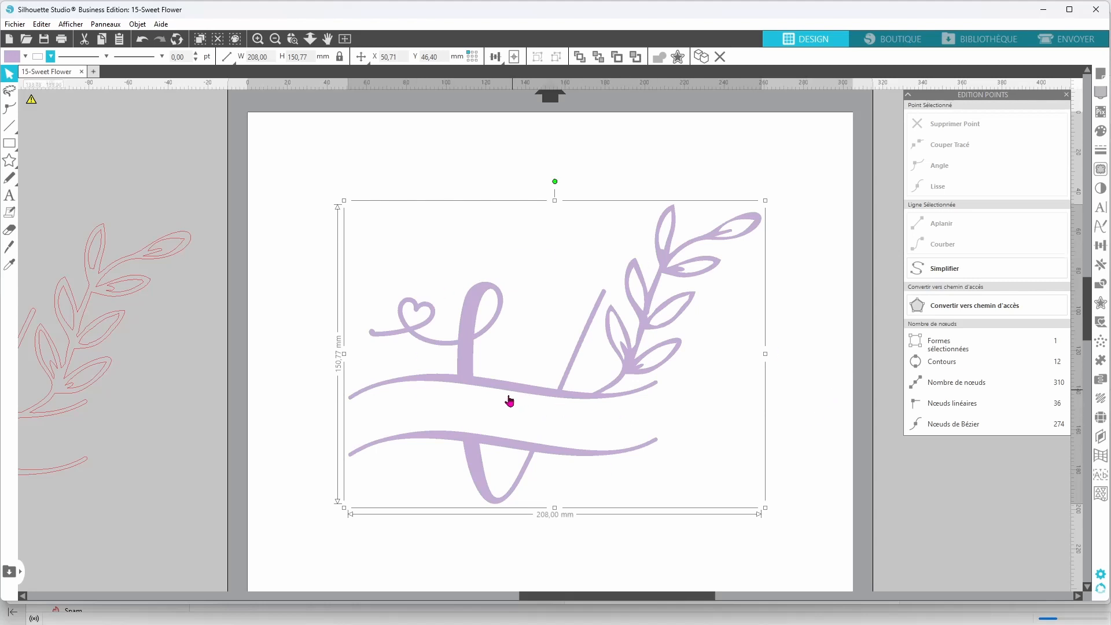
Add the first name as a new text object above the split letter
left_click(9, 196)
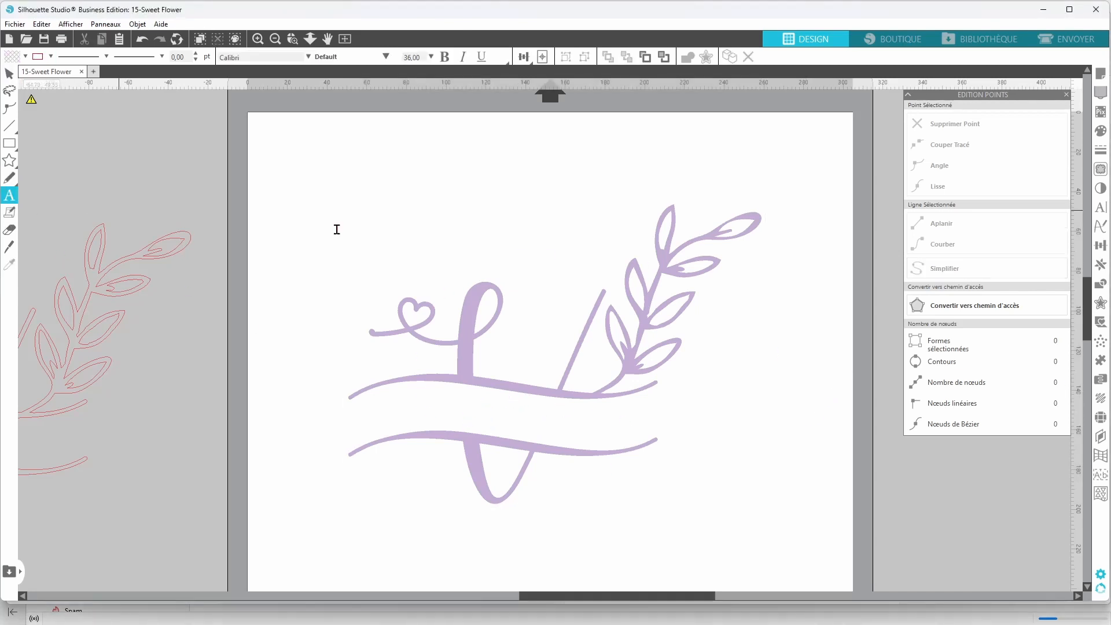
left_click(368, 215)
type("Viviane")
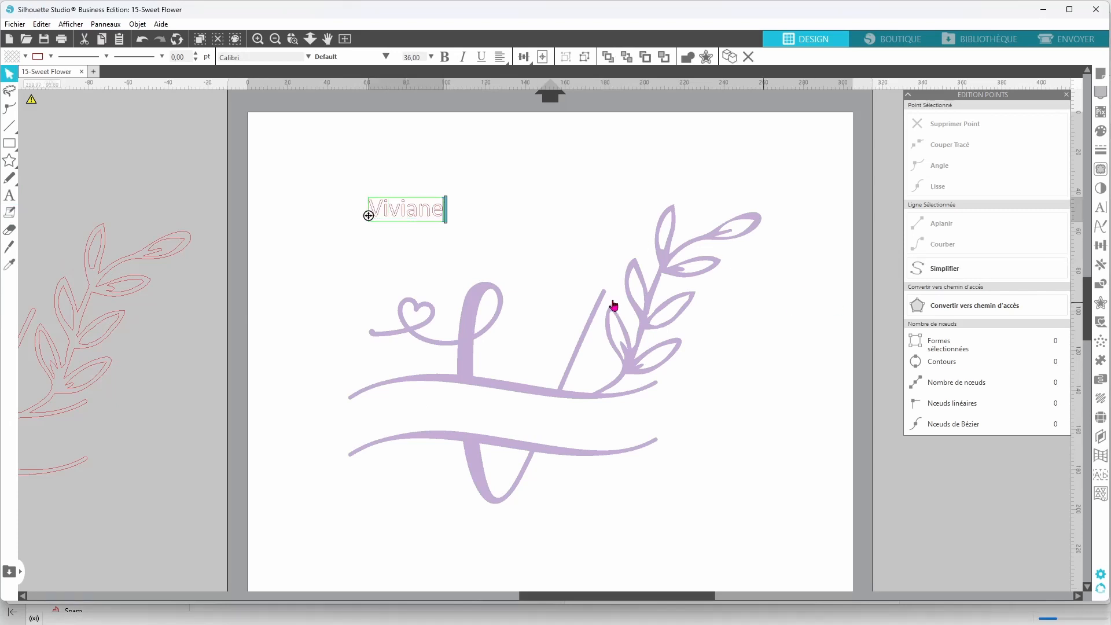
Set the font of the whole first name to Candy
left_click(422, 215)
double_click(372, 212)
key("ctrl+a")
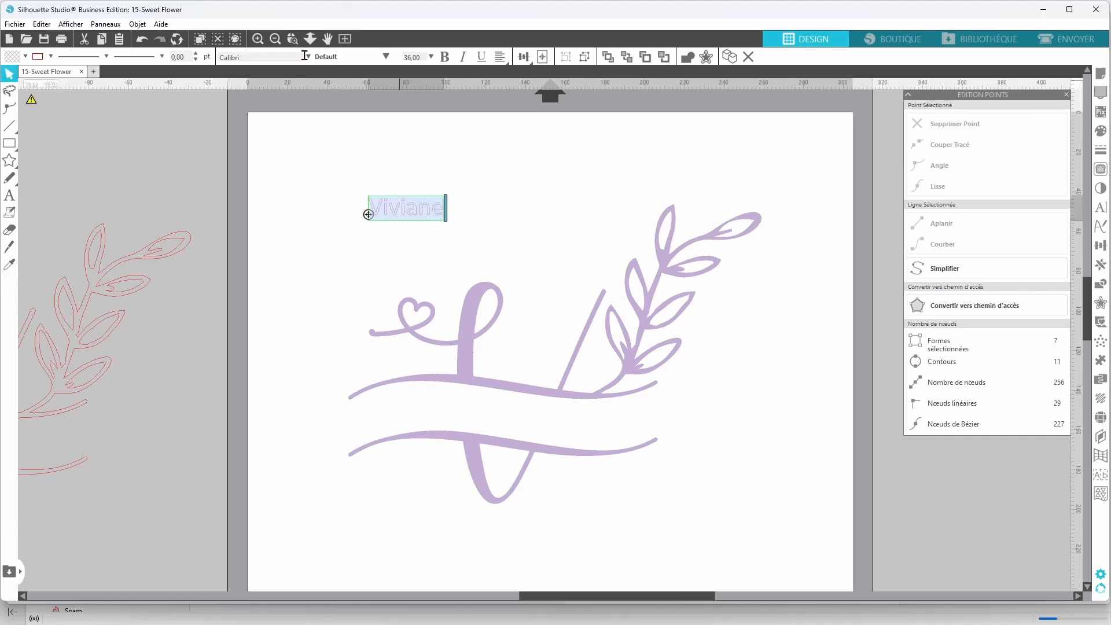
left_click(310, 57)
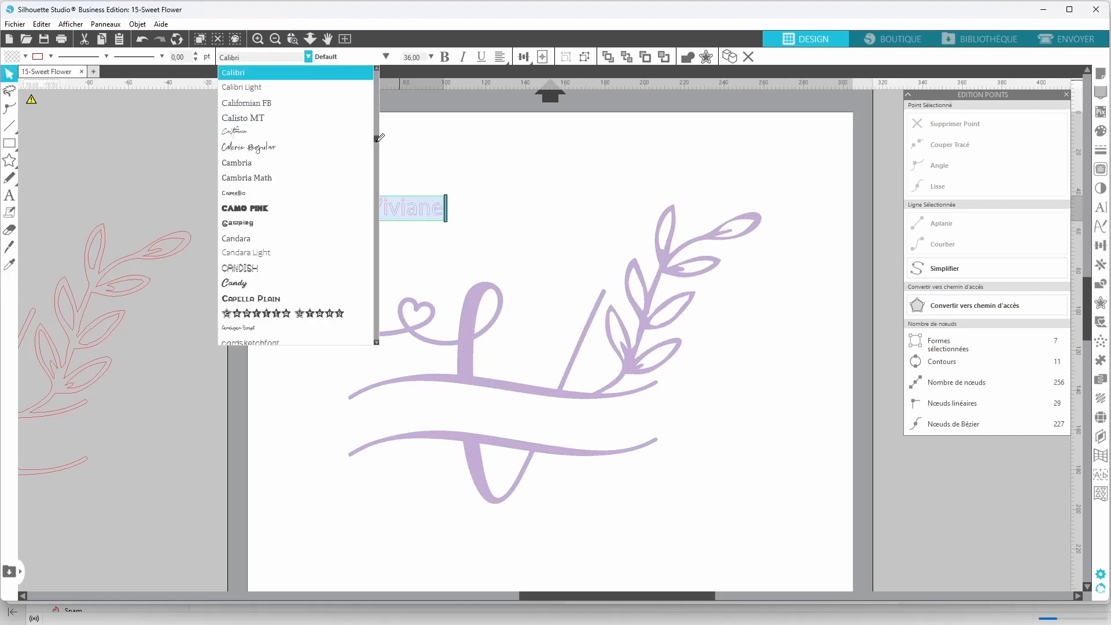
scroll(377, 129, "up", 6)
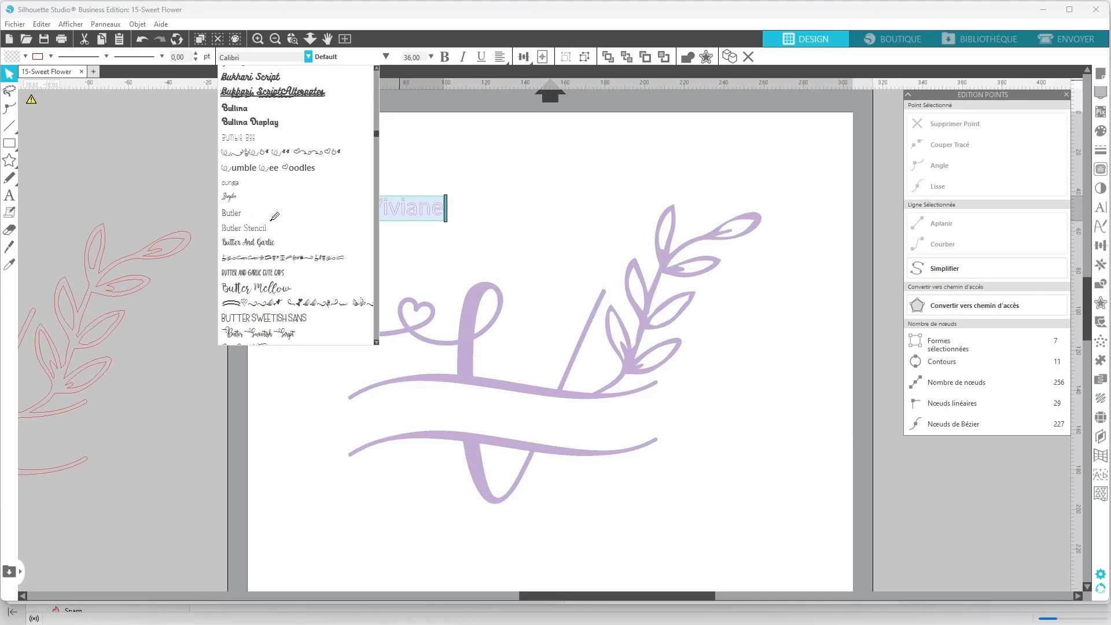
scroll(302, 193, "up", 15)
scroll(384, 123, "up", 2)
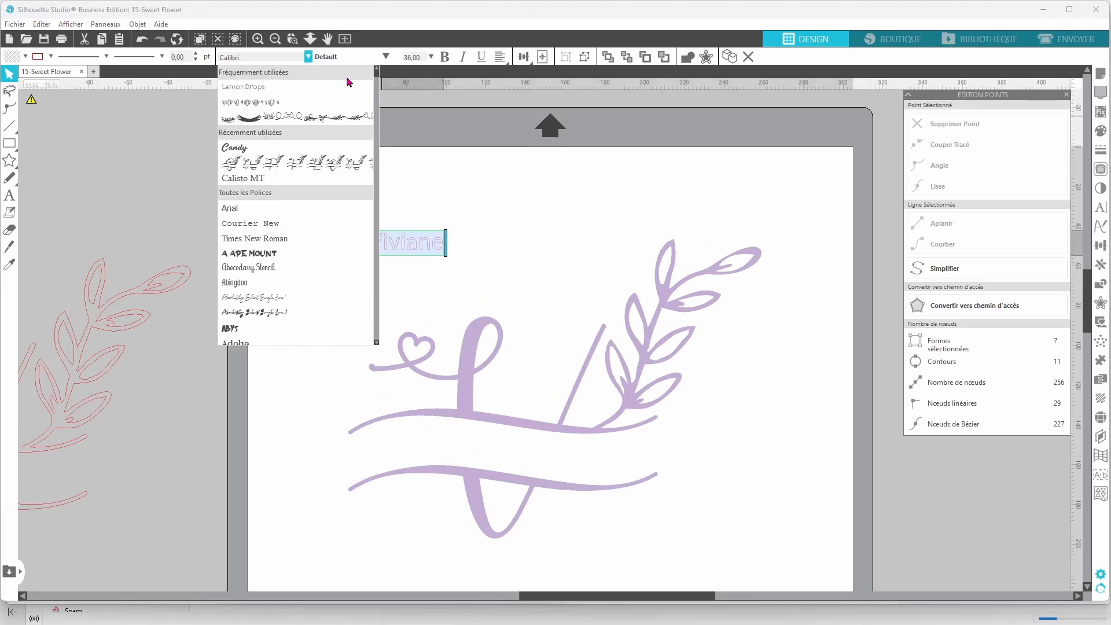
left_click(254, 148)
left_click(496, 263)
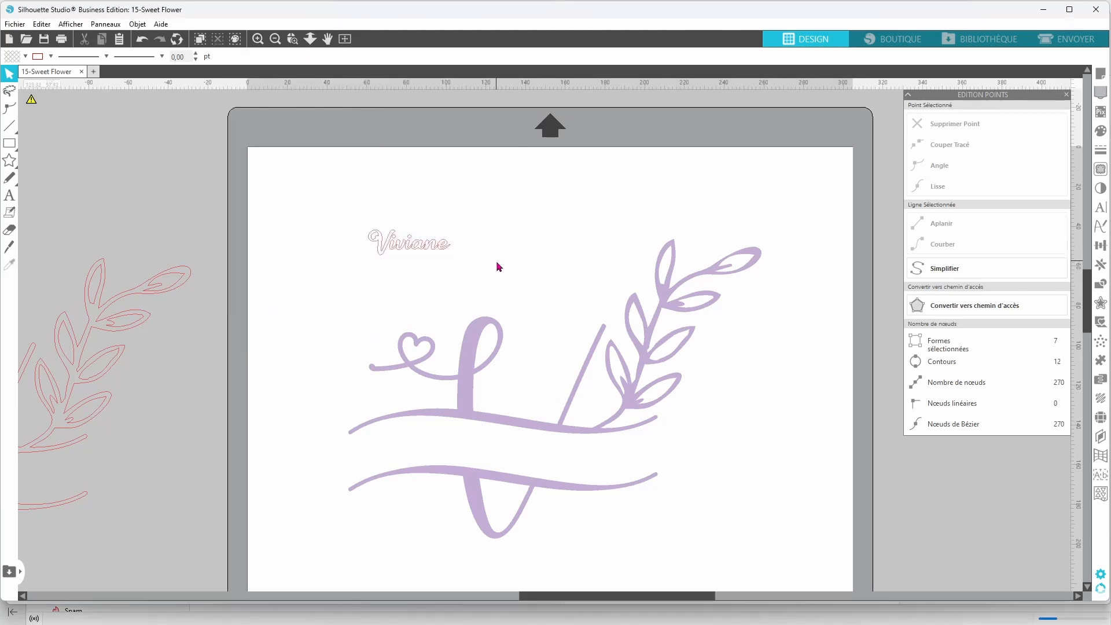
Enlarge the first name to about 131 mm wide and place it above the split letter
left_click_drag(427, 249, 428, 455)
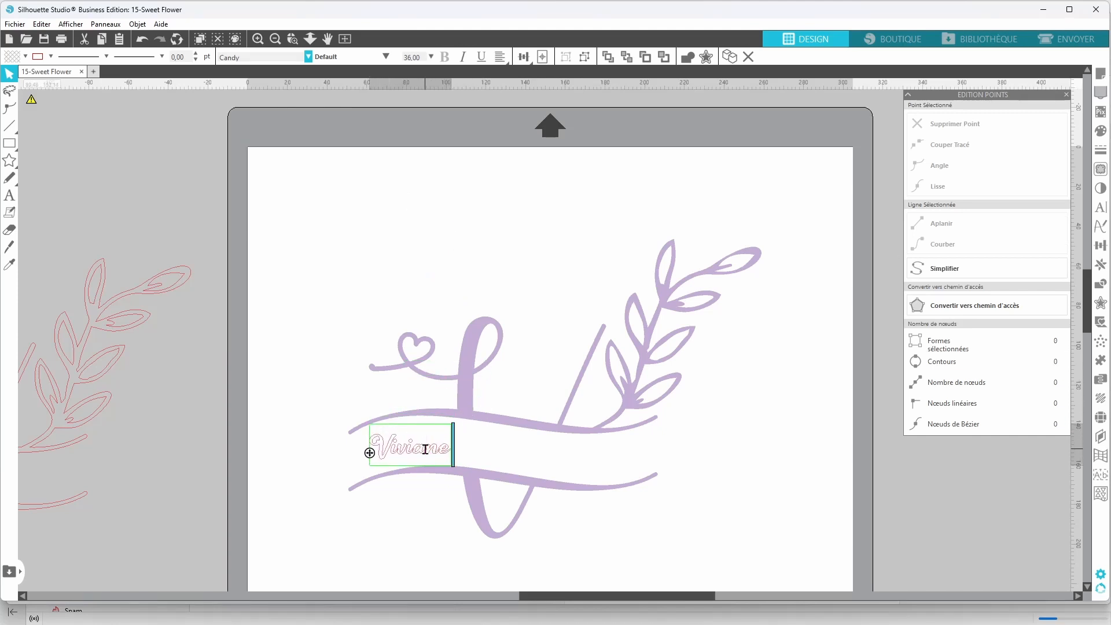
left_click(389, 454)
left_click_drag(457, 439, 685, 439)
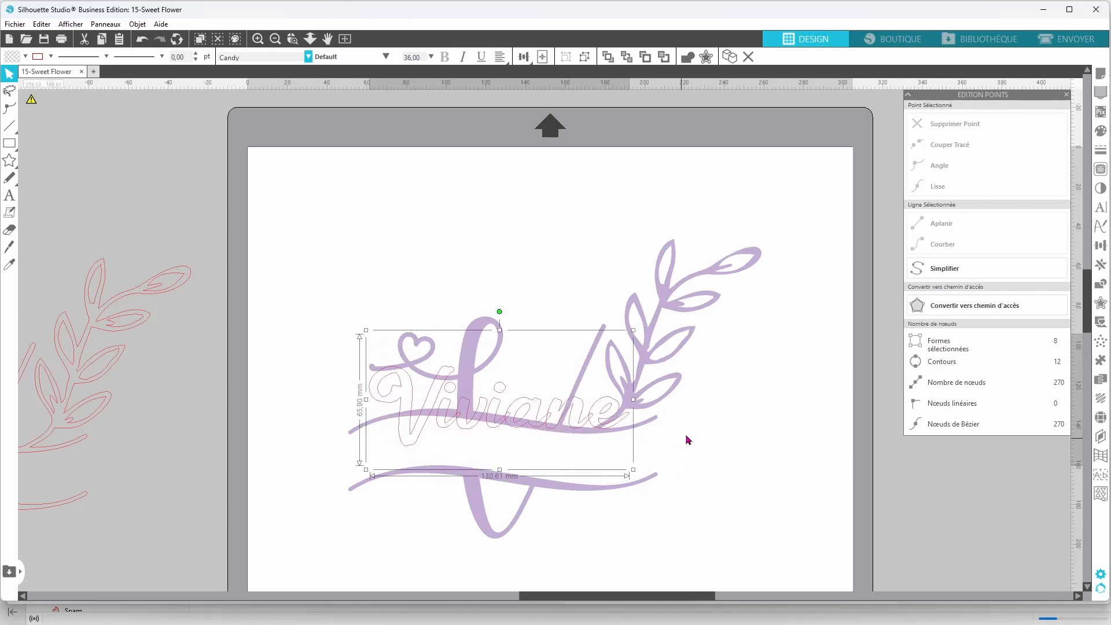
left_click_drag(577, 429, 536, 261)
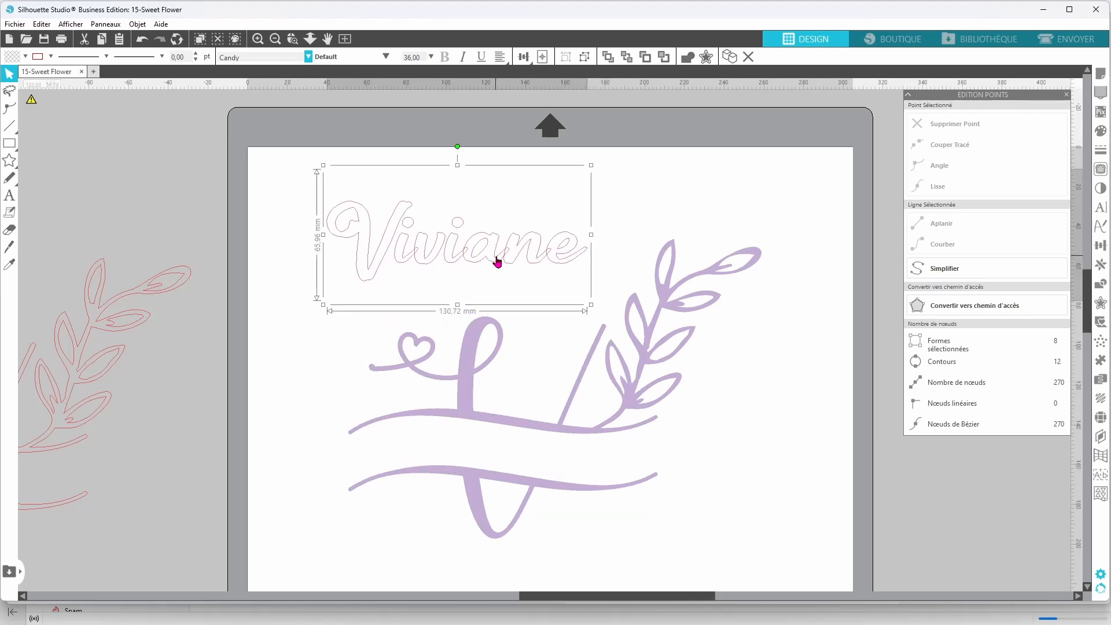
Fill the first name with dark purple and remove its outline colour
left_click(25, 56)
left_click(29, 78)
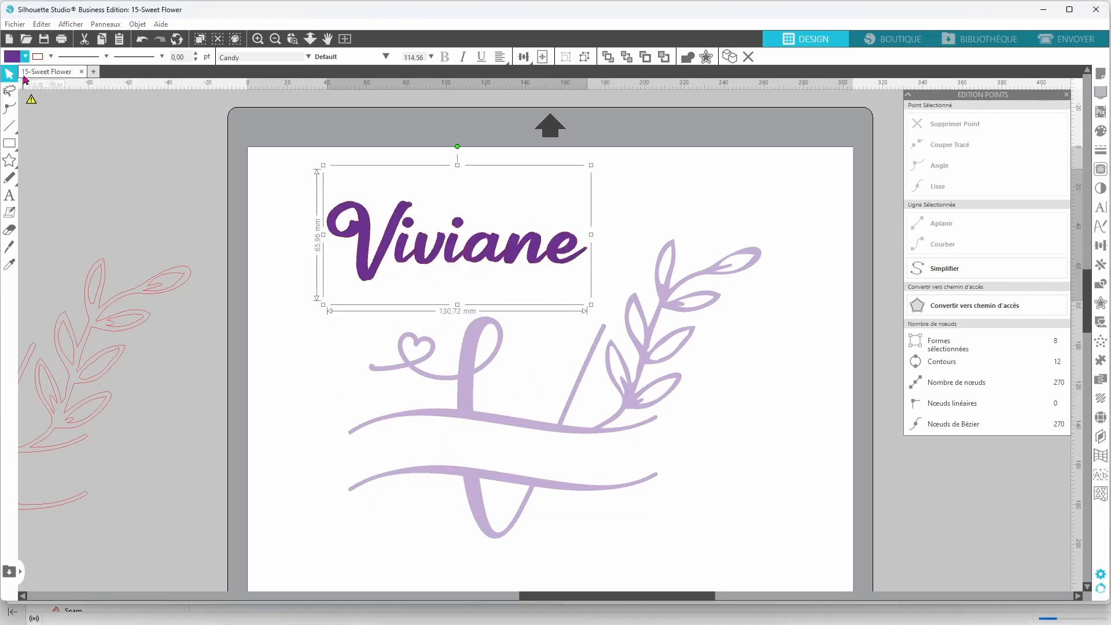
left_click(37, 56)
left_click(81, 102)
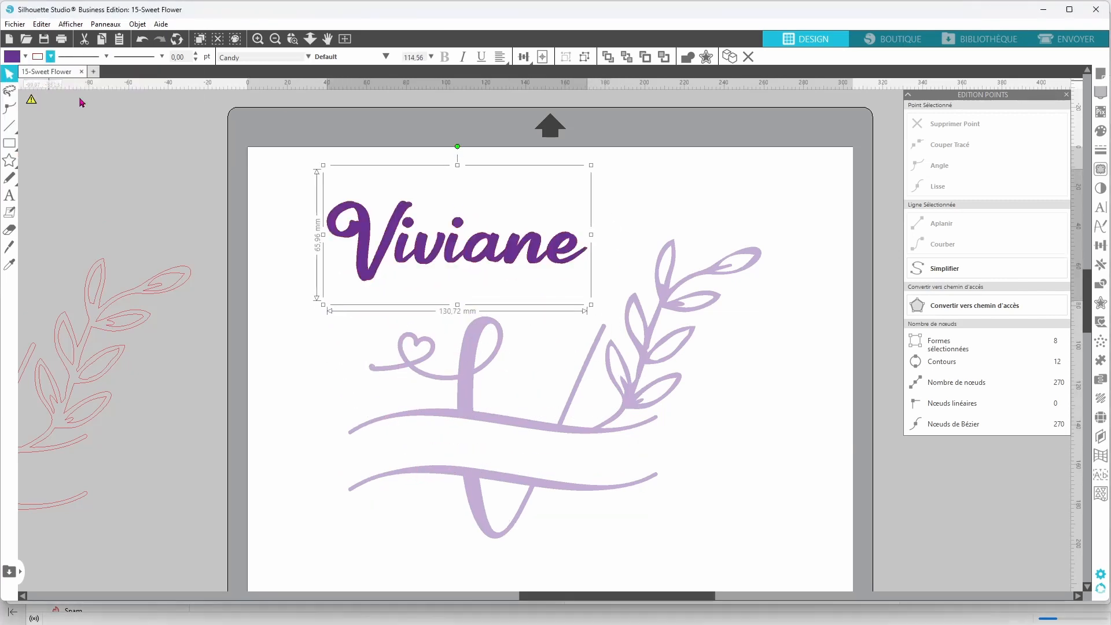
left_click(646, 224)
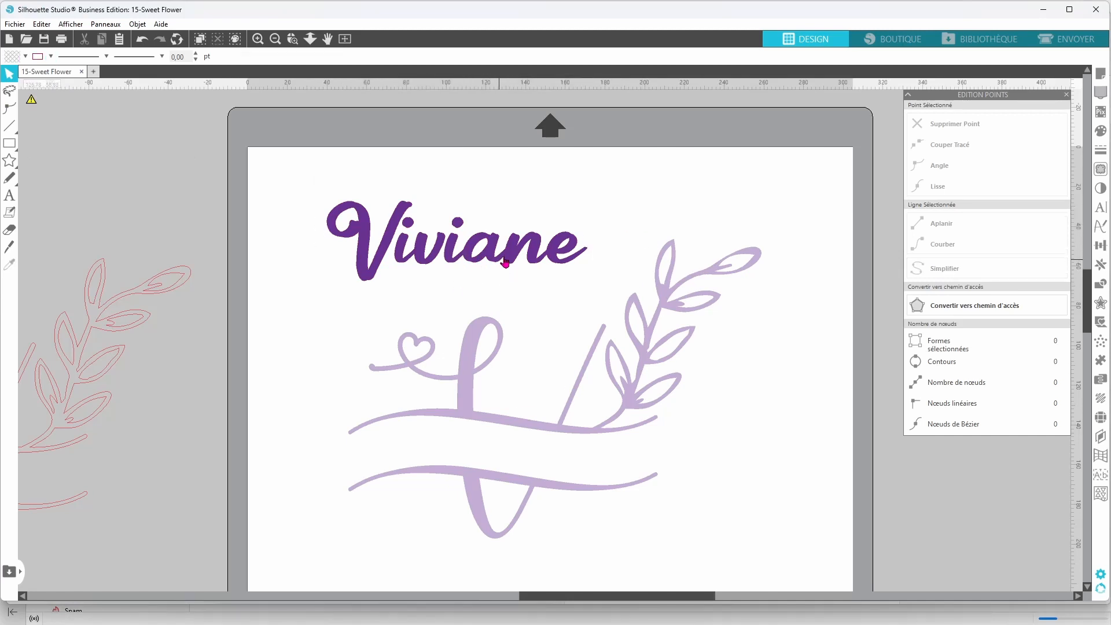
Simplify the points of the light purple split letter and leave point editing
left_click(526, 430)
right_click(526, 431)
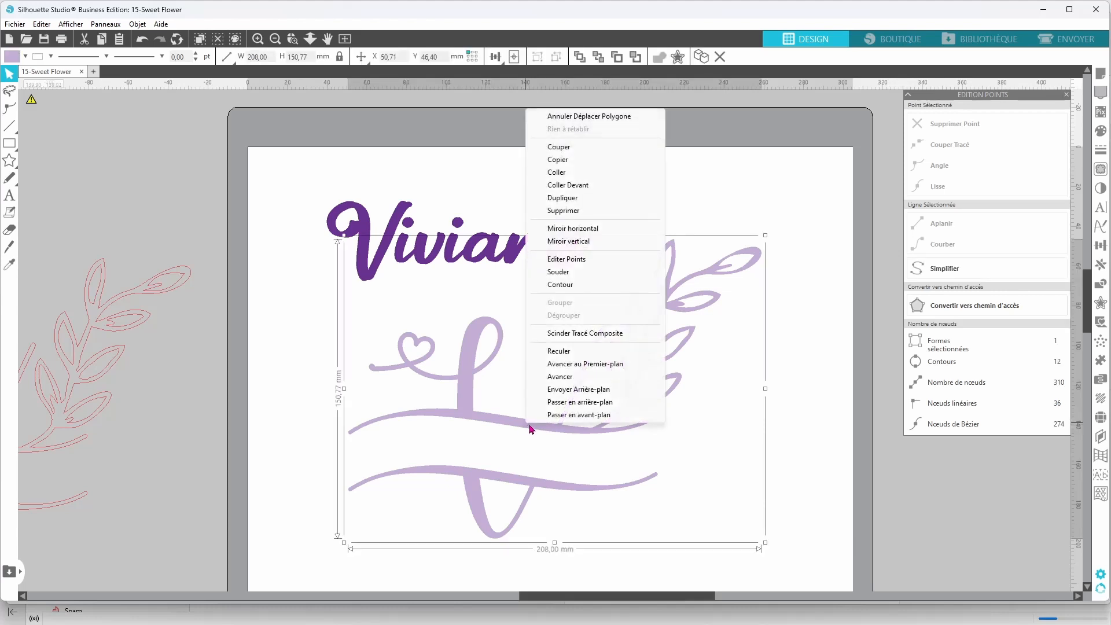
left_click(584, 260)
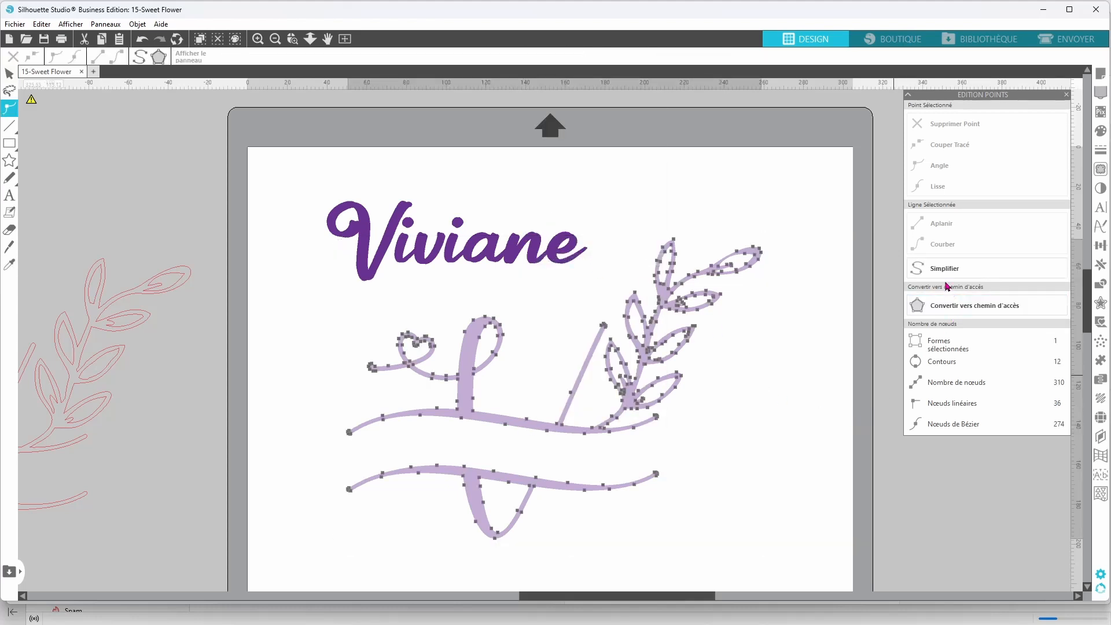
left_click(753, 426)
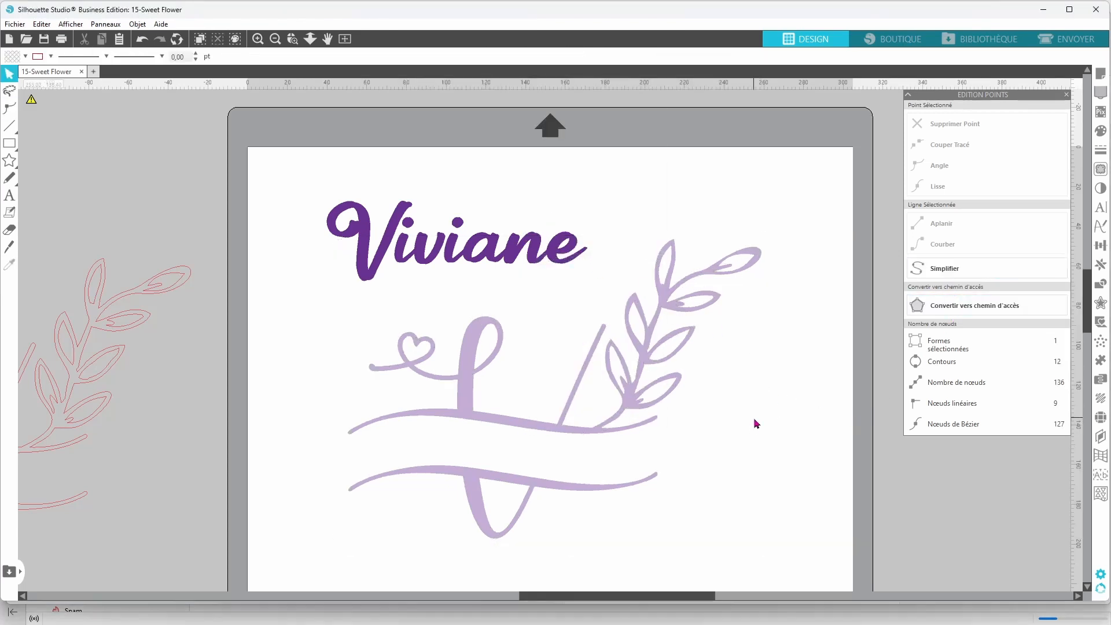
Release the split letter's compound path into separate shapes and deselect them
left_click(543, 485)
right_click(822, 427)
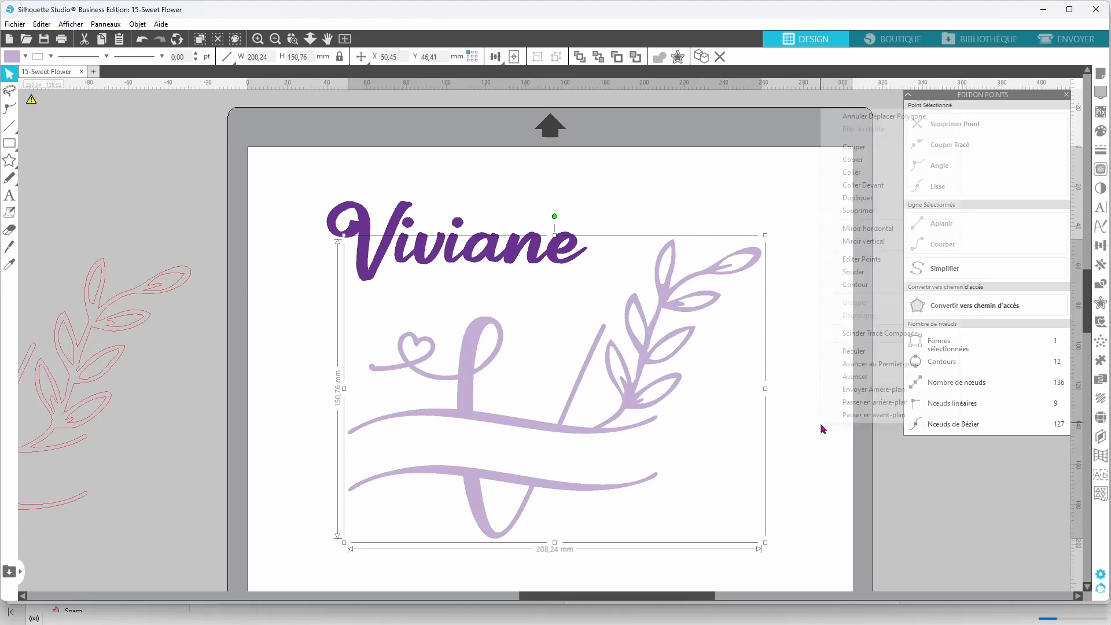
left_click(869, 334)
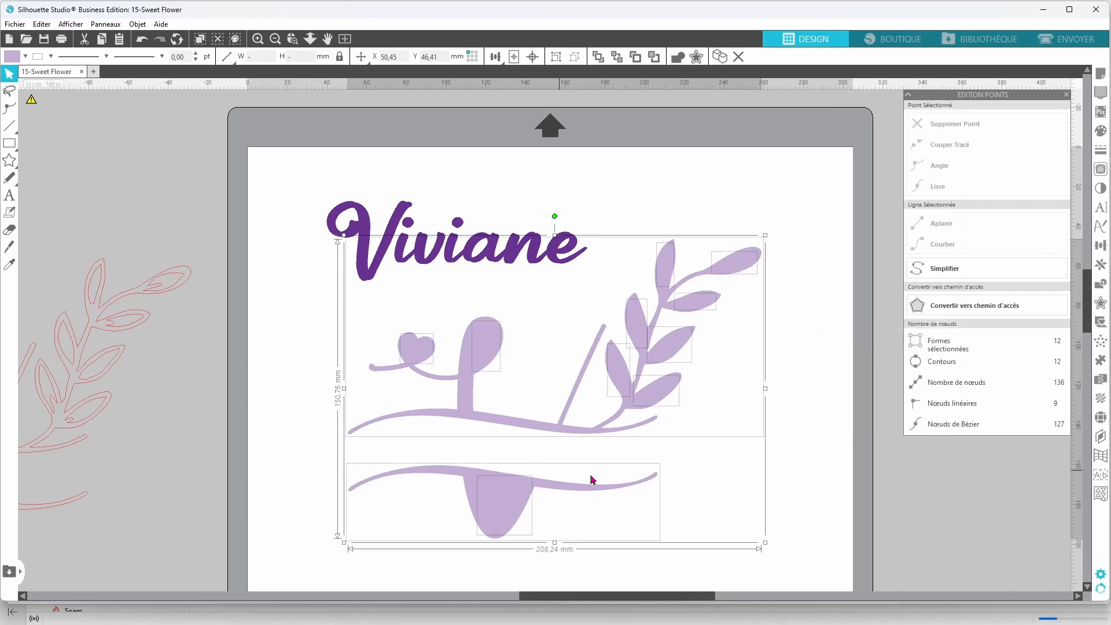
left_click(818, 502)
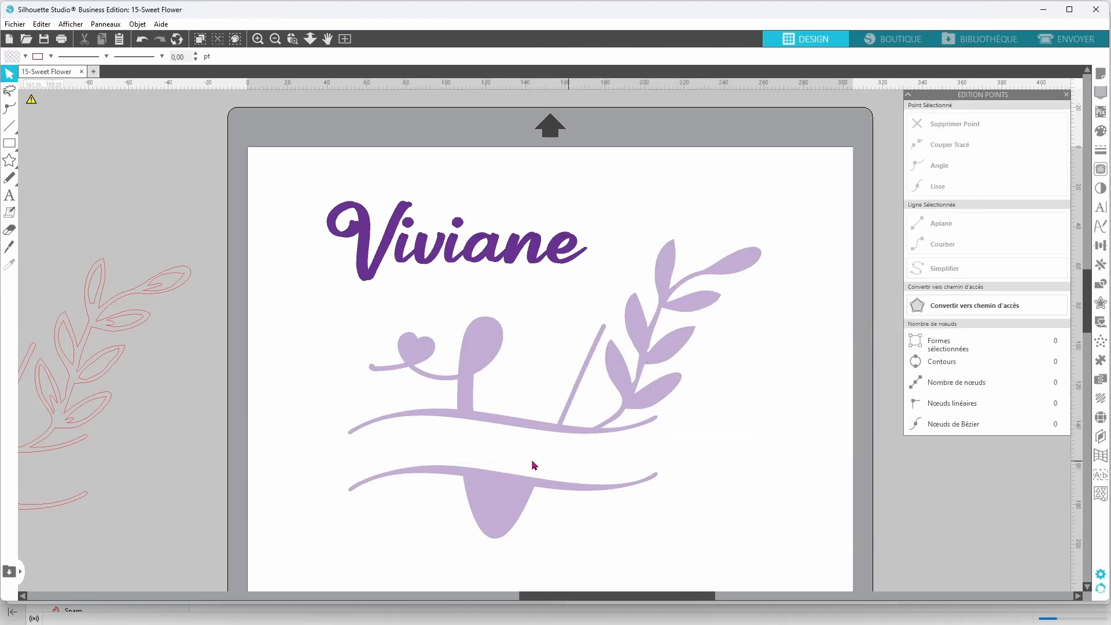
Combine all the shapes of the upper half, including its heart and leaves, into one compound path
left_click_drag(339, 301, 786, 441)
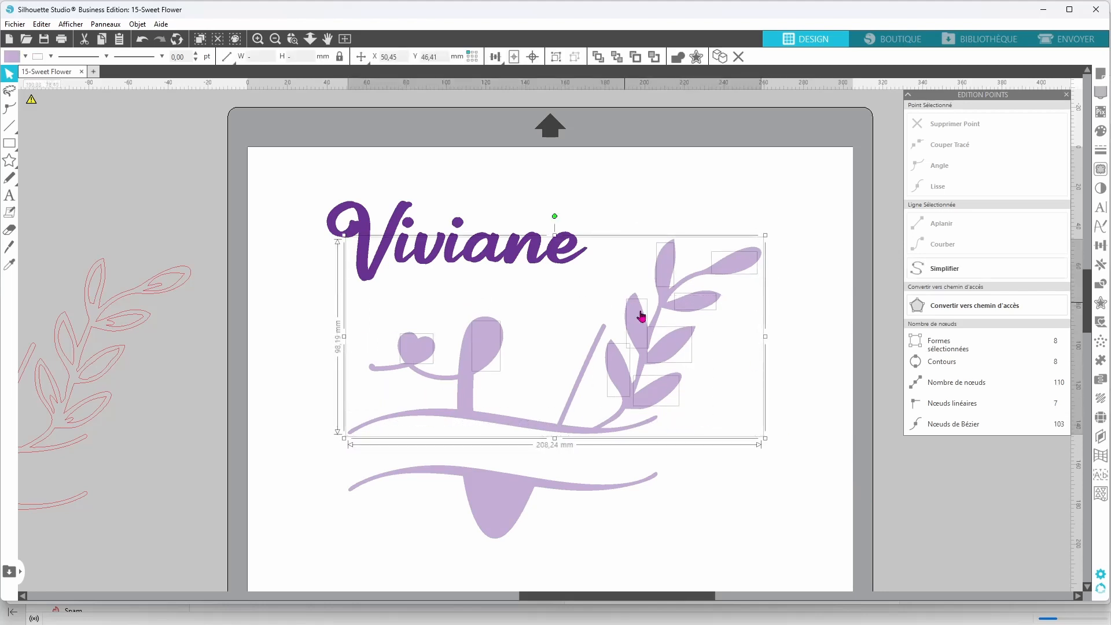
right_click(794, 358)
left_click(846, 266)
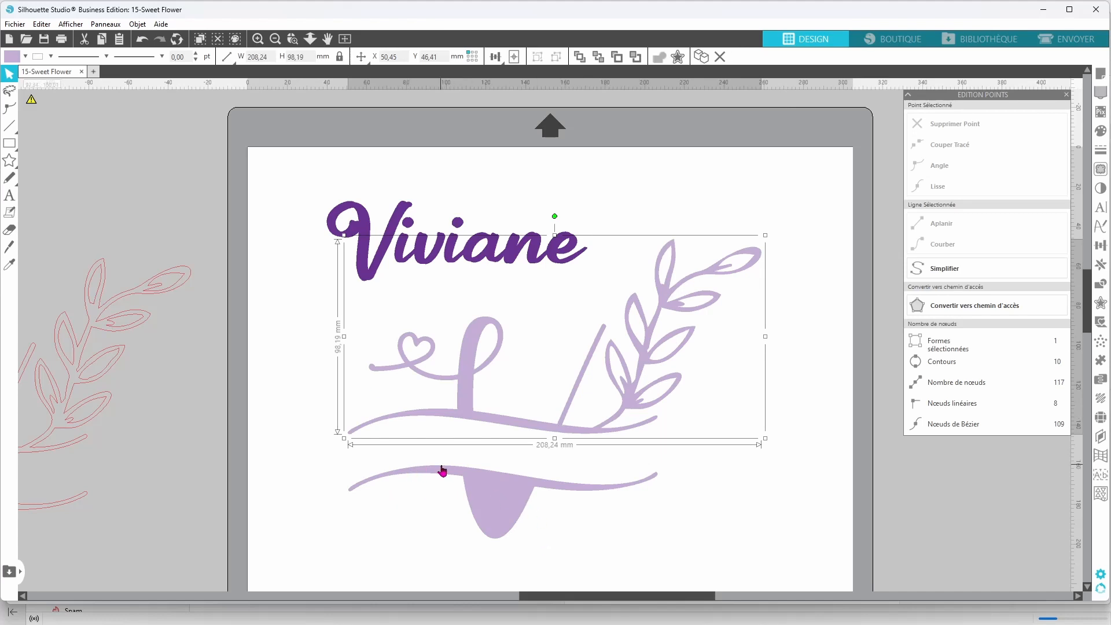
Move both shapes of the split letter's lower half straight down about 35 mm, widening the gap for the name
left_click(492, 515)
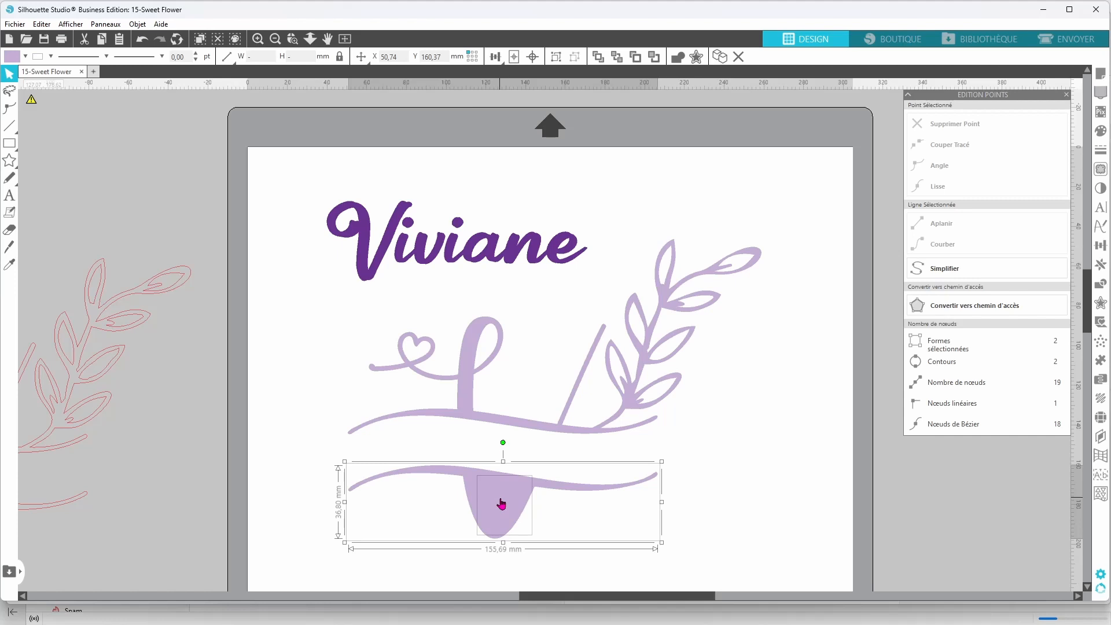
key("Down")
key("Down")
key("Down")
key("Down")
key("Down")
key("Down")
key("Down")
key("Down")
key("Down")
key("Down")
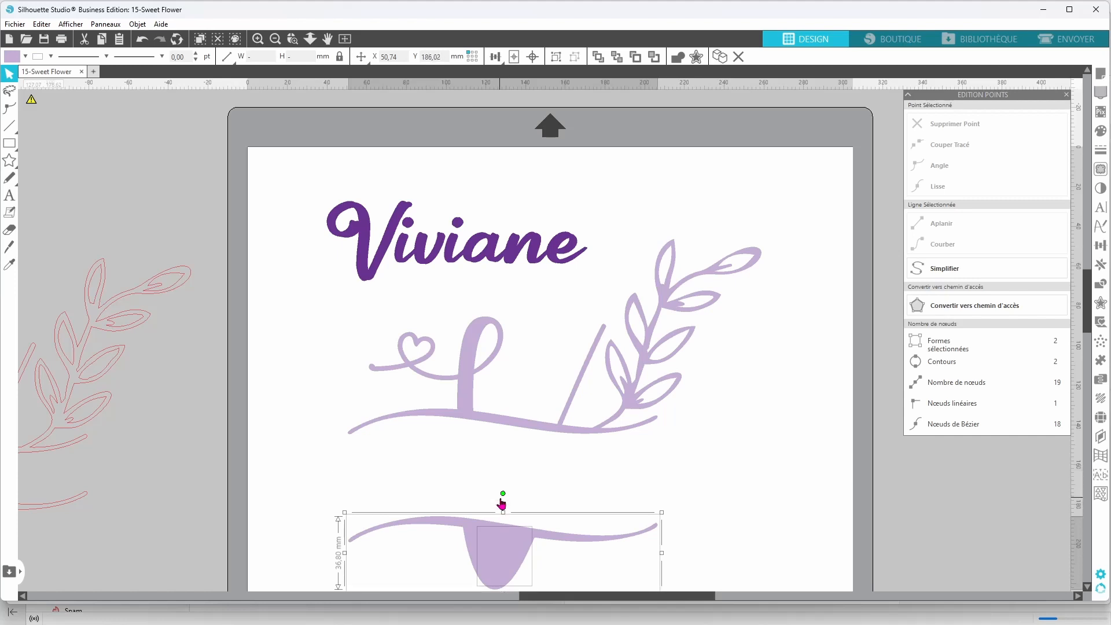
key("Down")
key("Down")
key("Down")
key("Down")
Duplicate the dark purple first name to the left and move the copy up and off the page
left_click(415, 237)
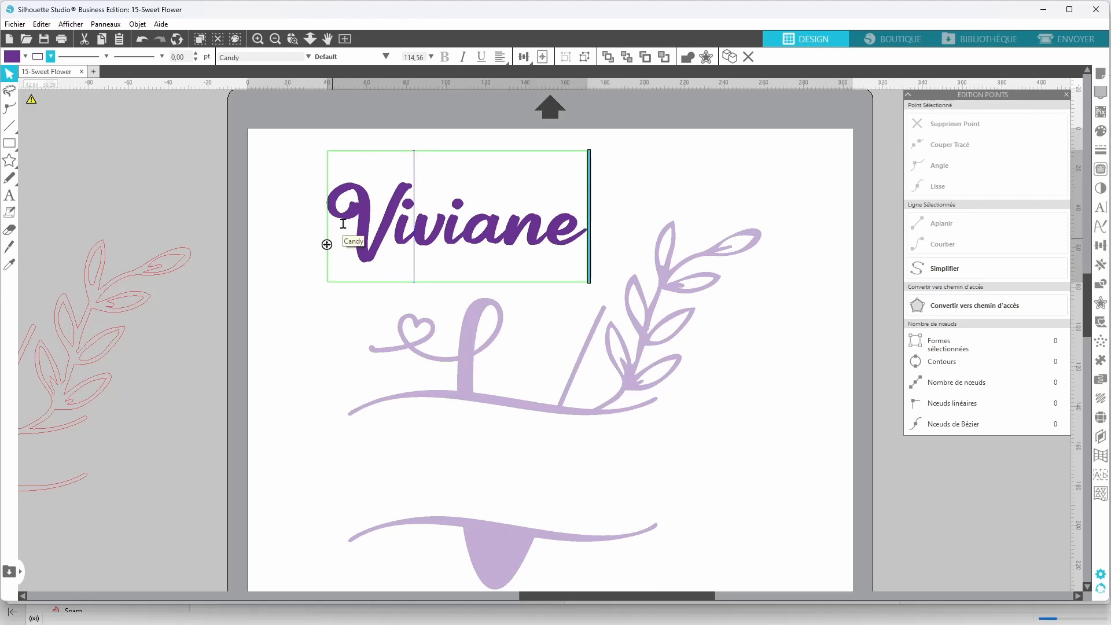
left_click(283, 187)
left_click(370, 226)
key("ctrl+Left")
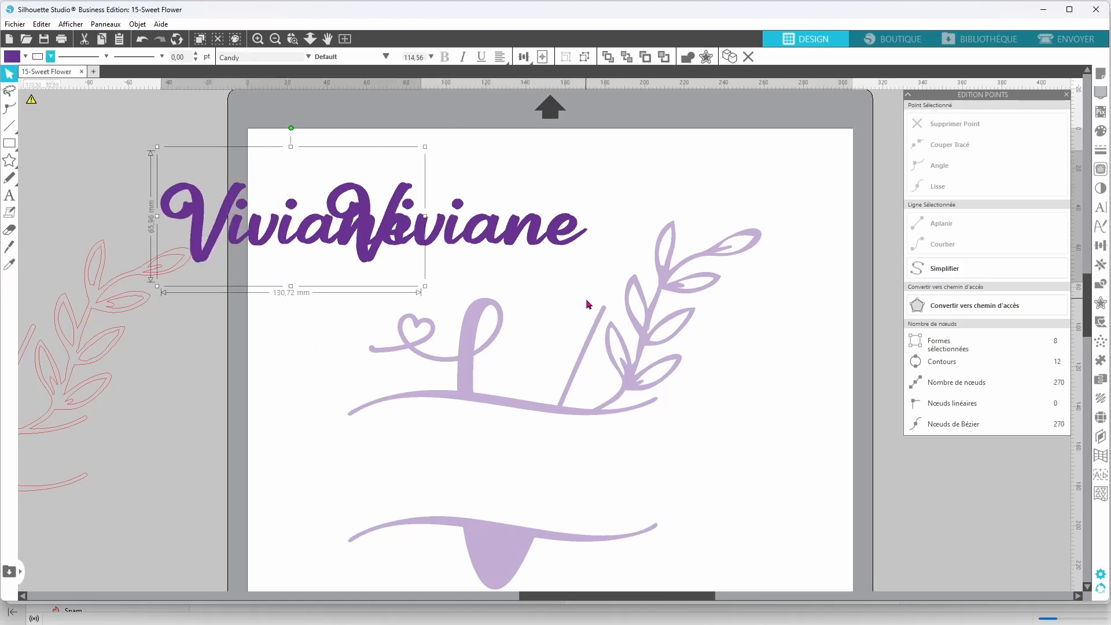
left_click_drag(282, 238, 232, 186)
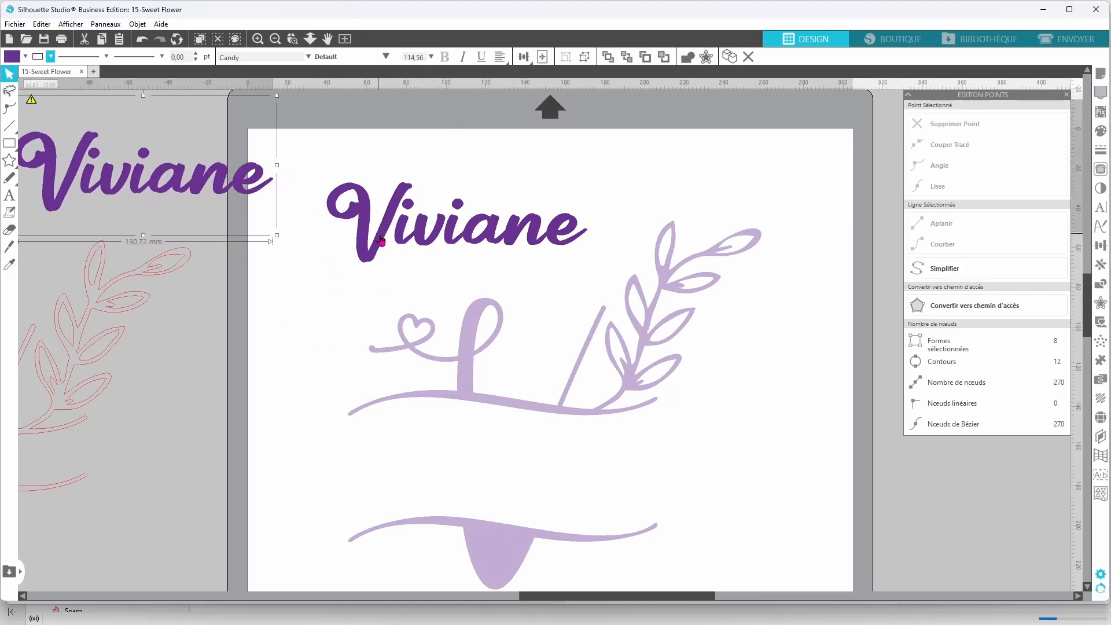
Attach the original name to the lower half's wavy line, raise it into the gap and slide its start toward the line's beginning
double_click(381, 241)
left_click_drag(326, 244, 390, 496)
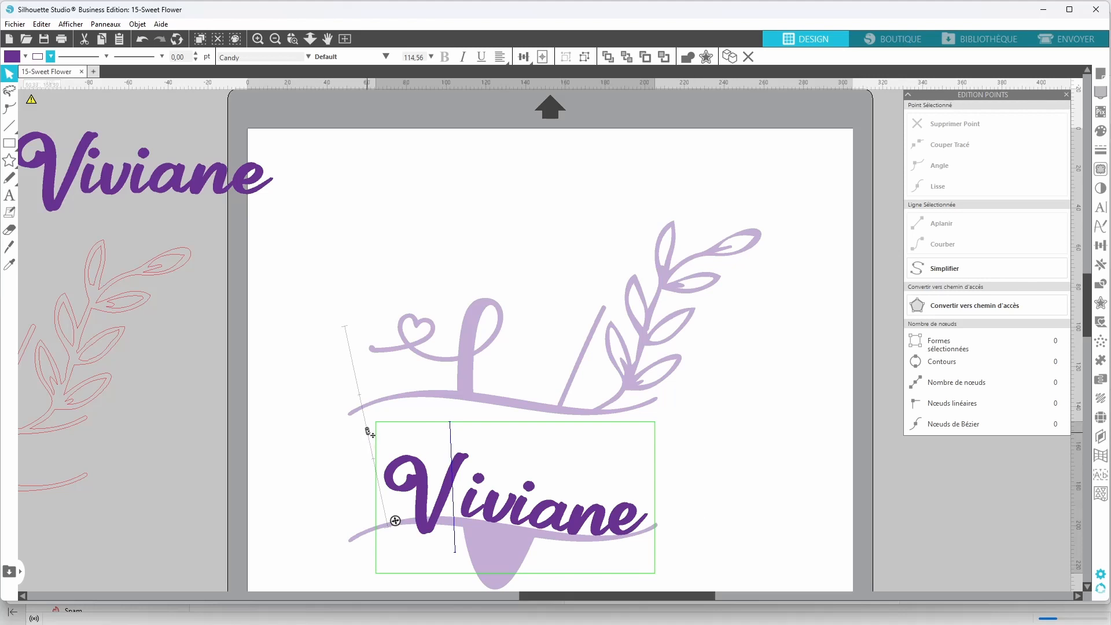
left_click_drag(368, 430, 367, 404)
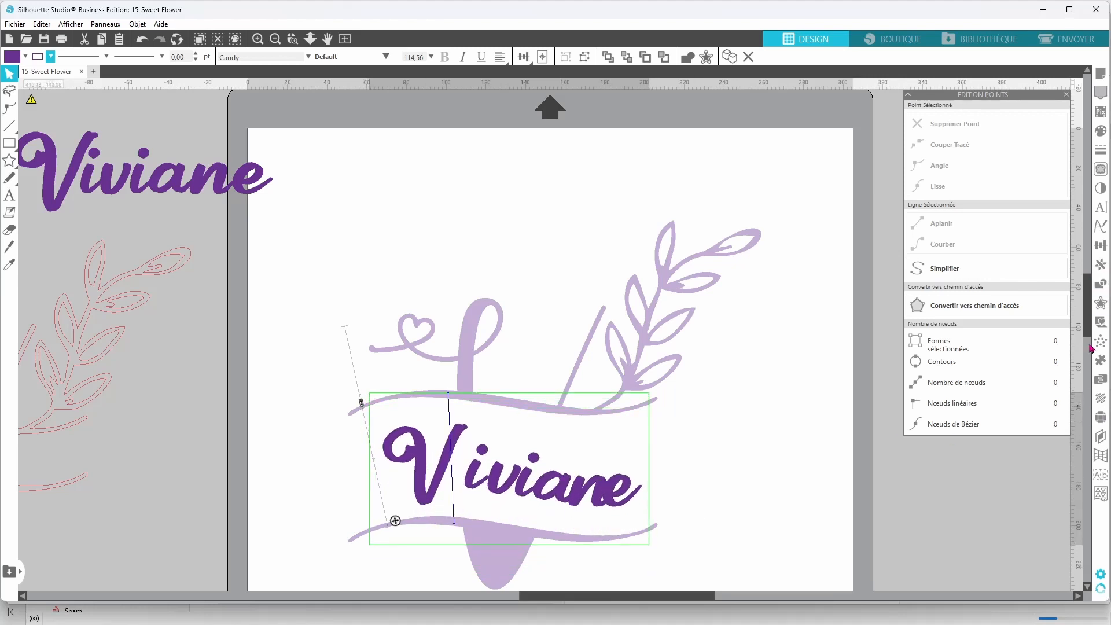
left_click_drag(395, 521, 376, 527)
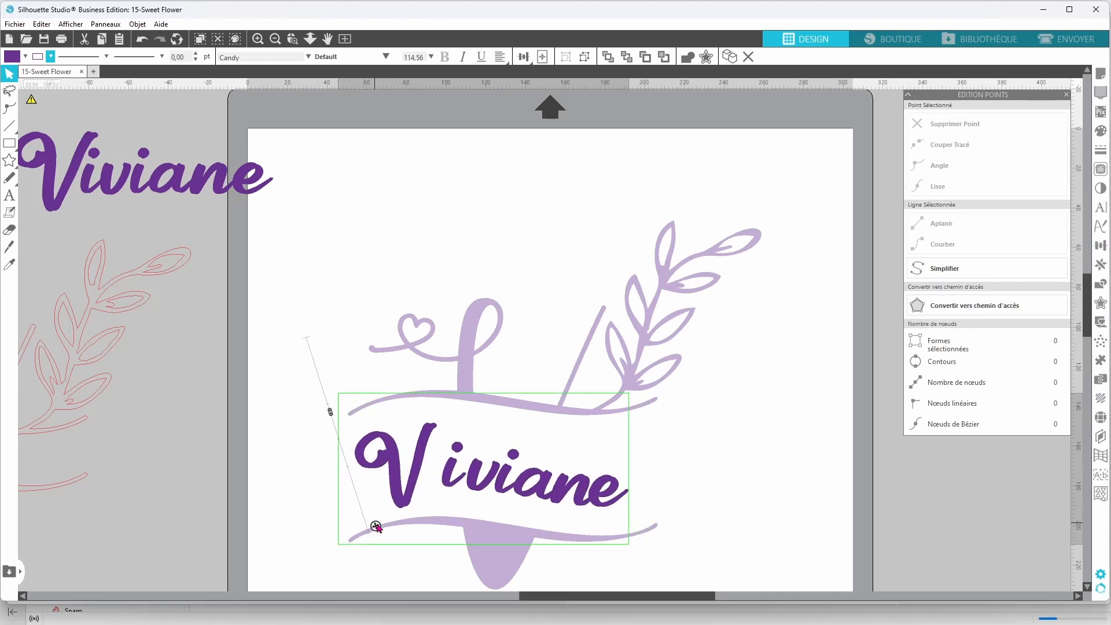
Weld the letters of the curved name and deselect them
right_click(694, 466)
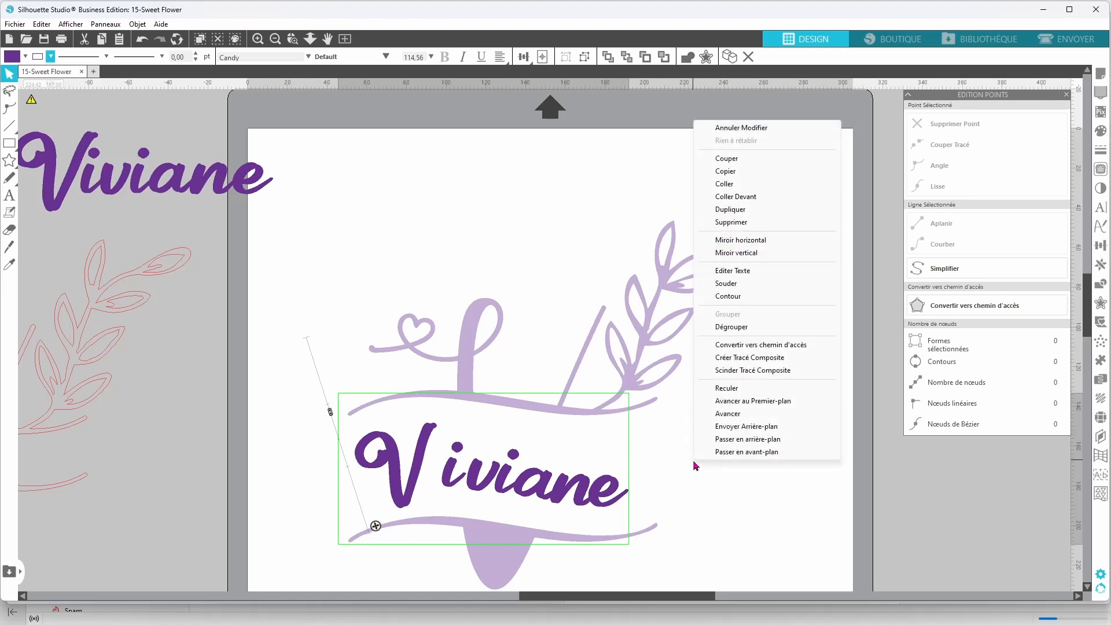
left_click(735, 284)
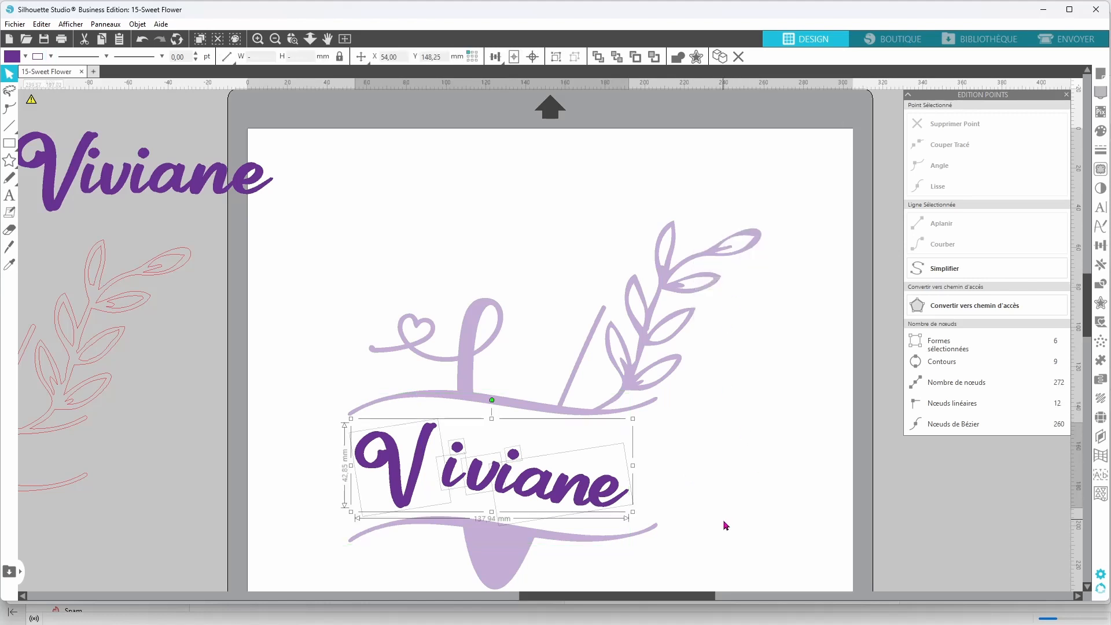
left_click(705, 471)
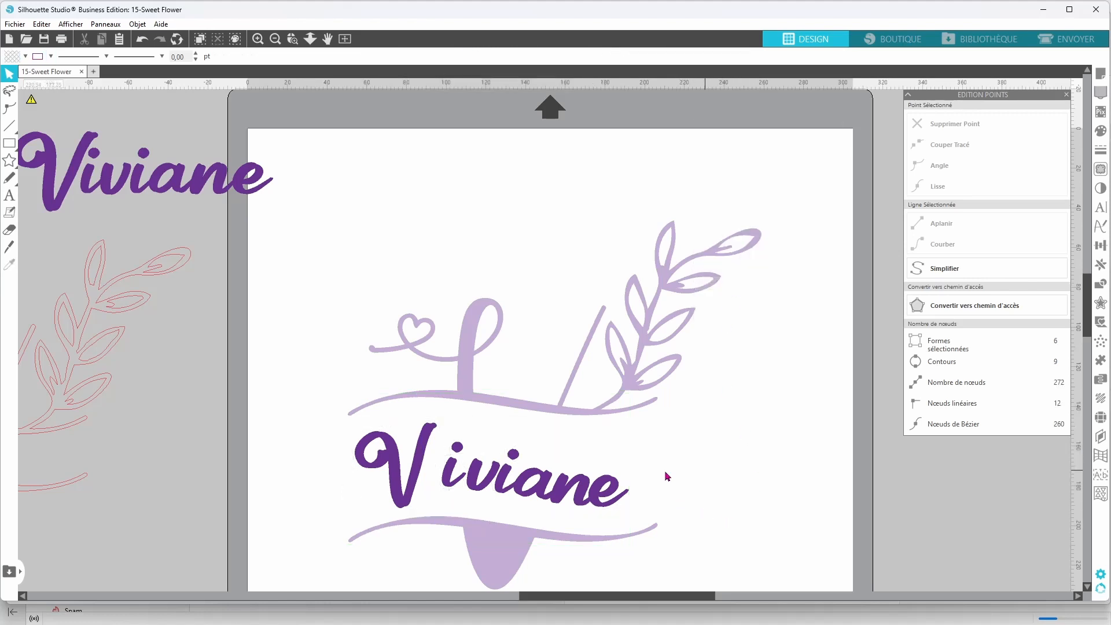
Move the first i with its dot against the lowercase v and weld them together
left_click(457, 448)
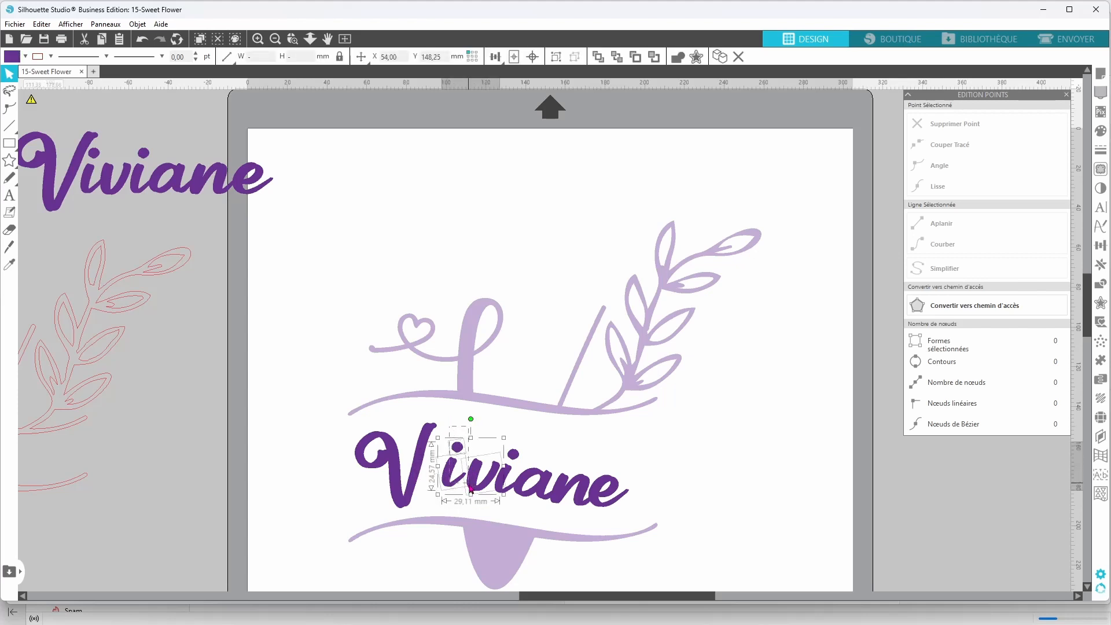
left_click(459, 476)
left_click_drag(459, 477, 460, 477)
left_click(481, 492, "shift")
right_click(684, 450)
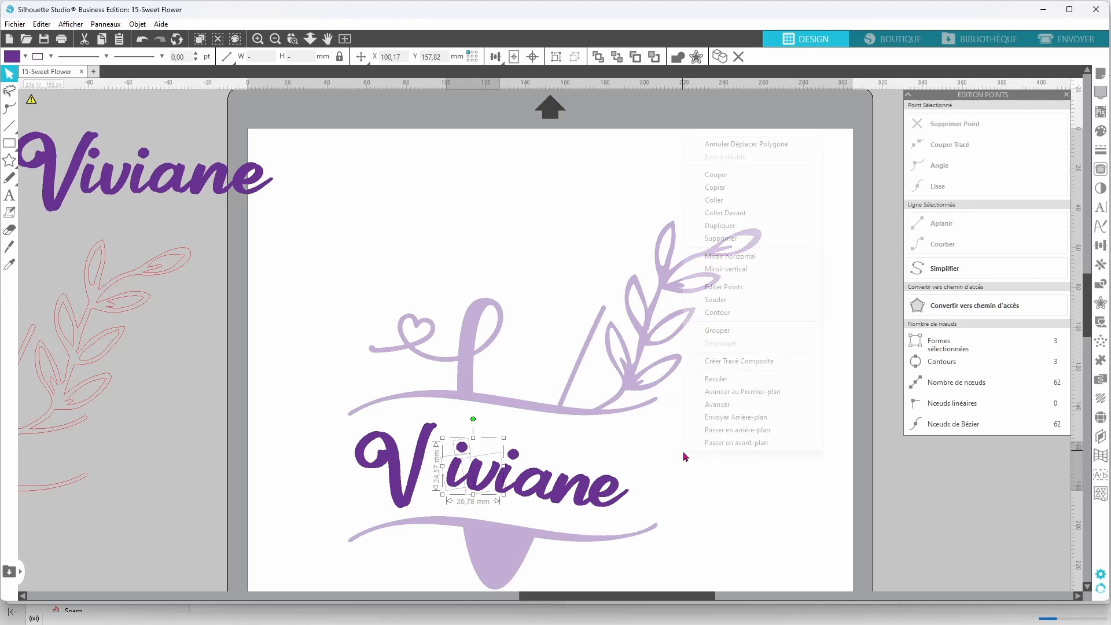
left_click(749, 300)
Move the capital V up and closer to the i so it joins the rest of the name
left_click_drag(653, 440, 446, 492)
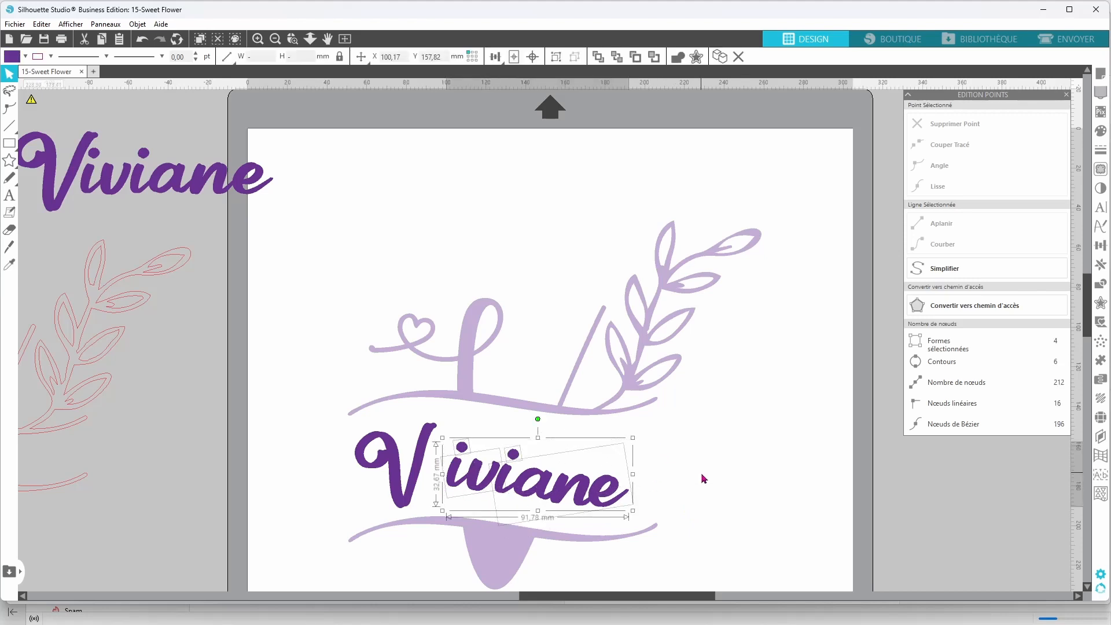
left_click(330, 482)
left_click_drag(403, 502, 430, 480)
left_click(597, 508)
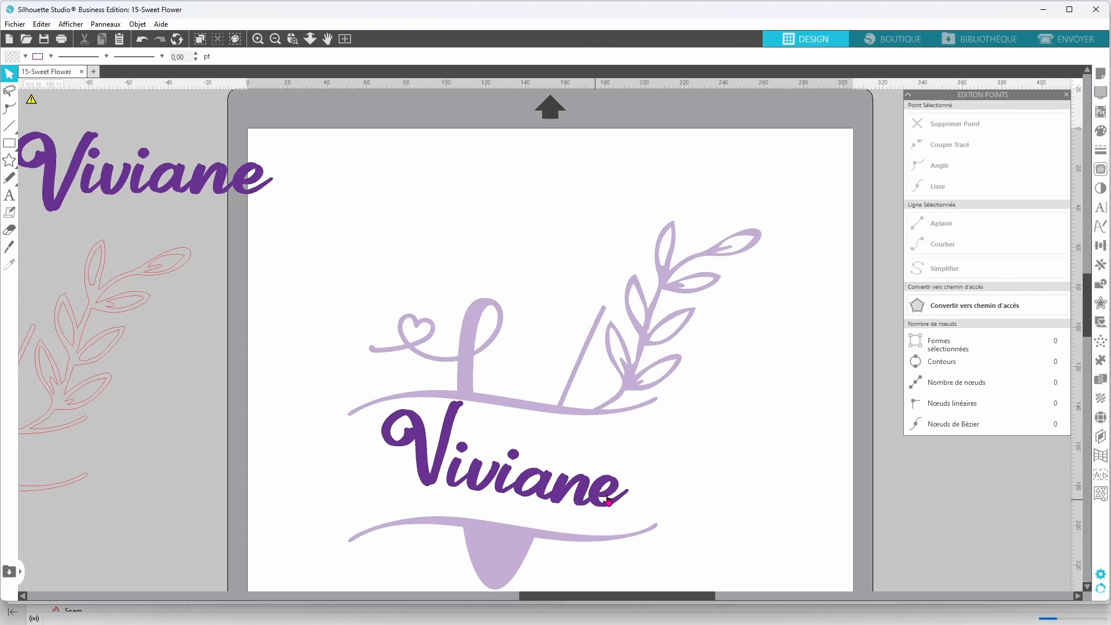
Combine all the name's letters and dots into one compound path
left_click_drag(667, 461, 407, 485)
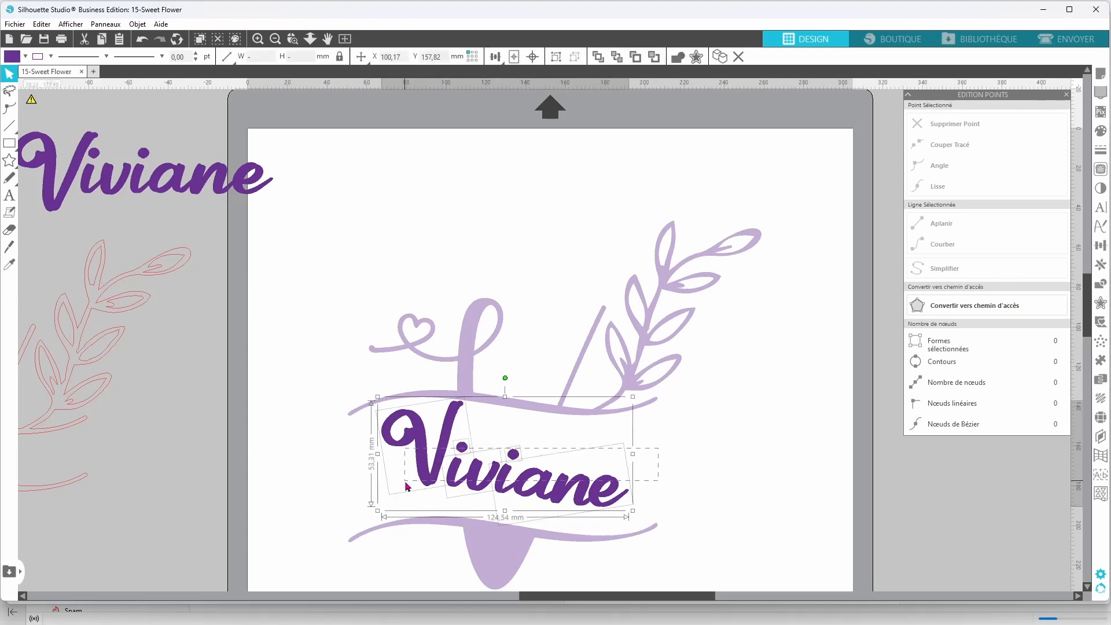
right_click(724, 470)
key("ctrl+g")
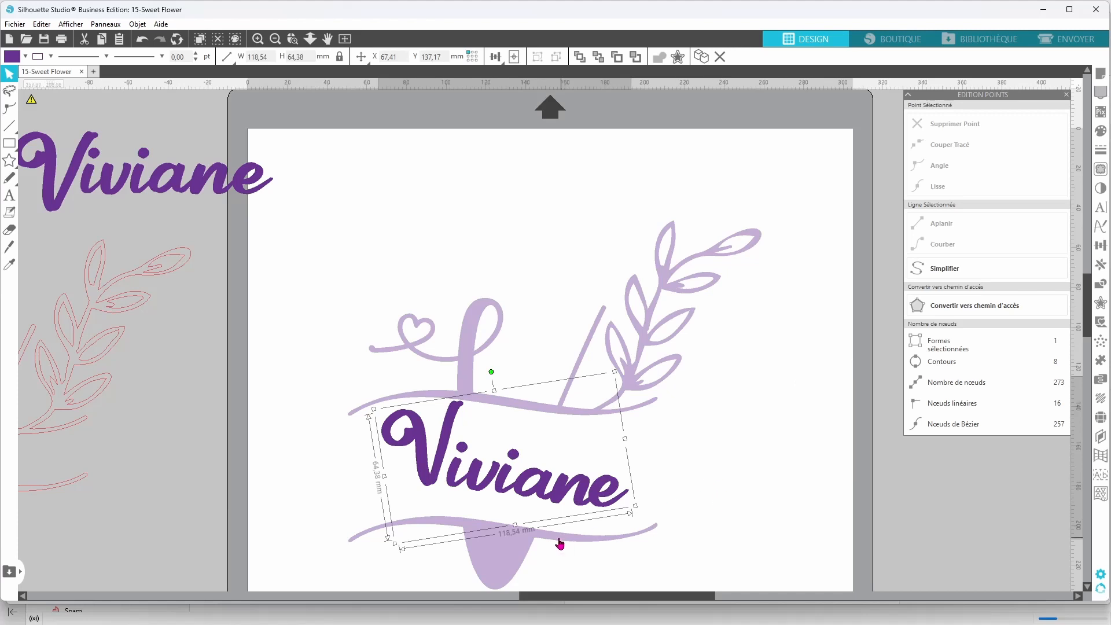
Shift the name down against the lower wavy line and rotate it slightly to follow the line's slope
left_click_drag(494, 485, 483, 503)
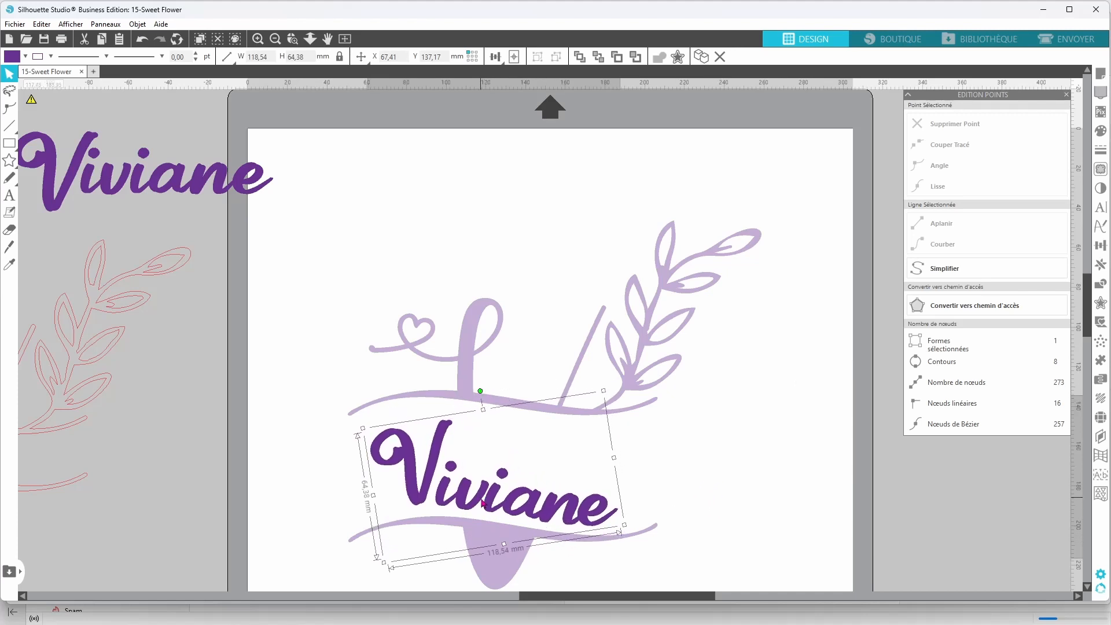
left_click_drag(480, 391, 478, 396)
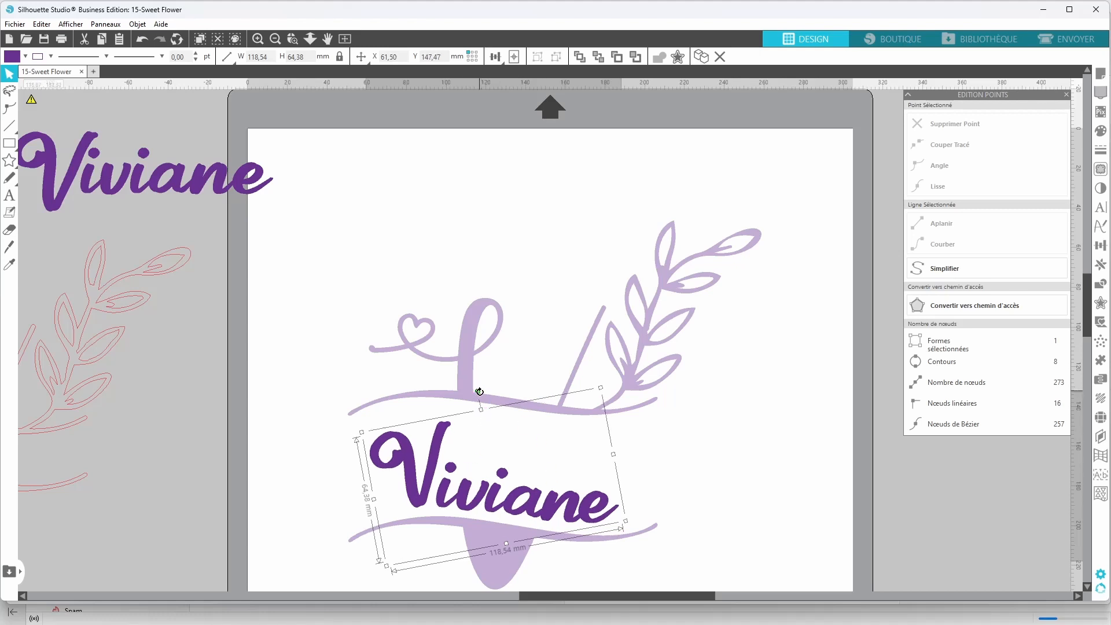
left_click_drag(480, 395, 481, 399)
Combine the two shapes of the lower half into one compound path so the letter's inside is cut out
left_click_drag(556, 581, 504, 532)
right_click(705, 469)
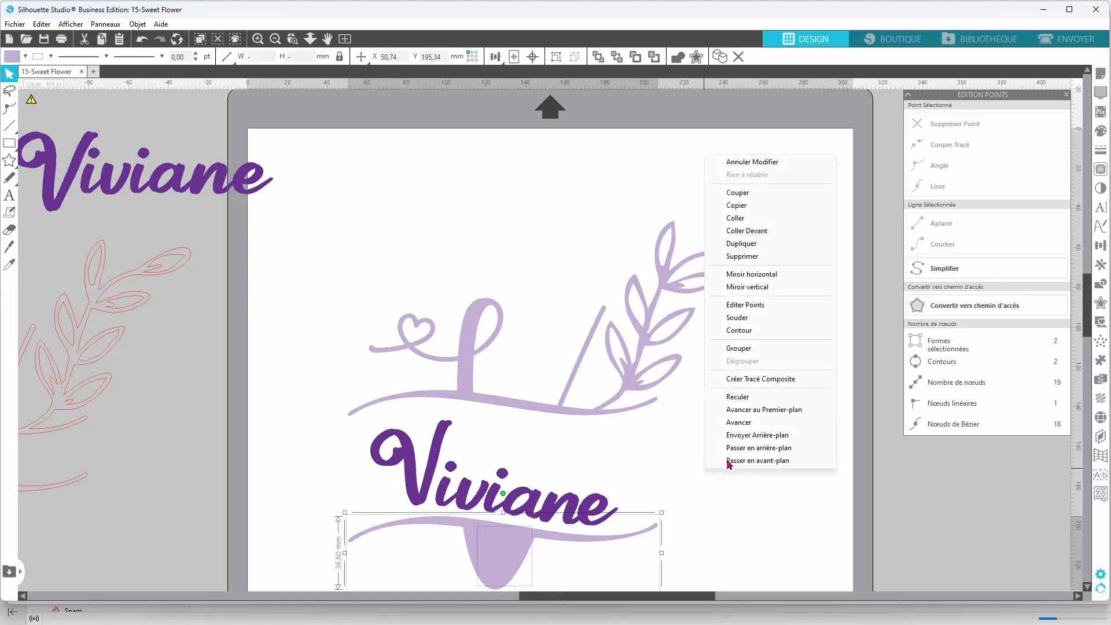
left_click(770, 384)
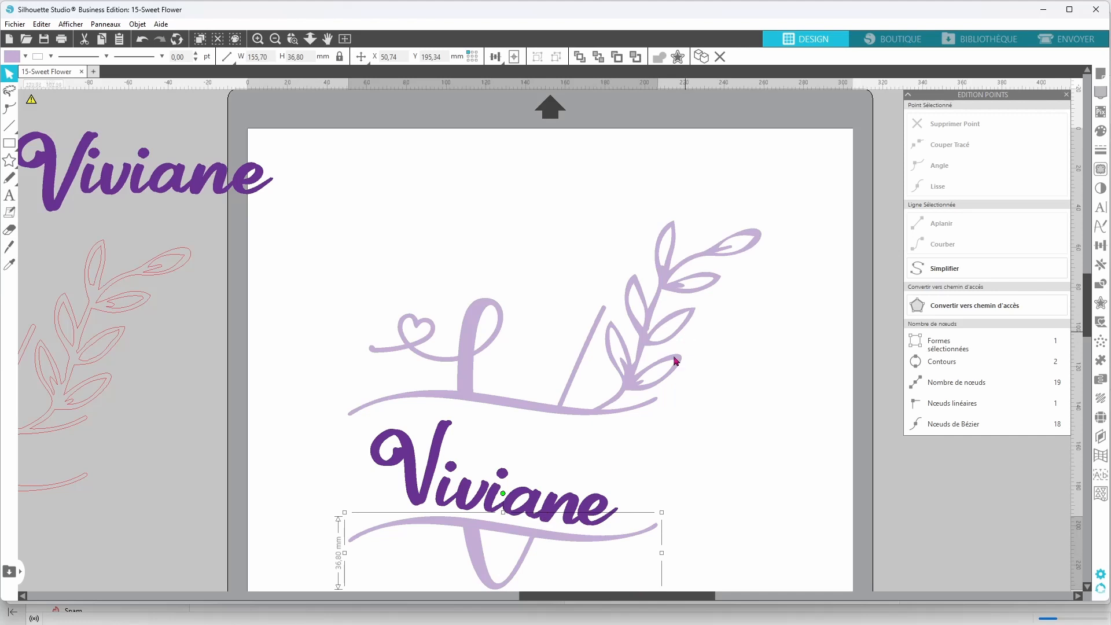
Move the name and the lower half together up about 7 mm toward the upper half
left_click_drag(721, 558, 536, 509)
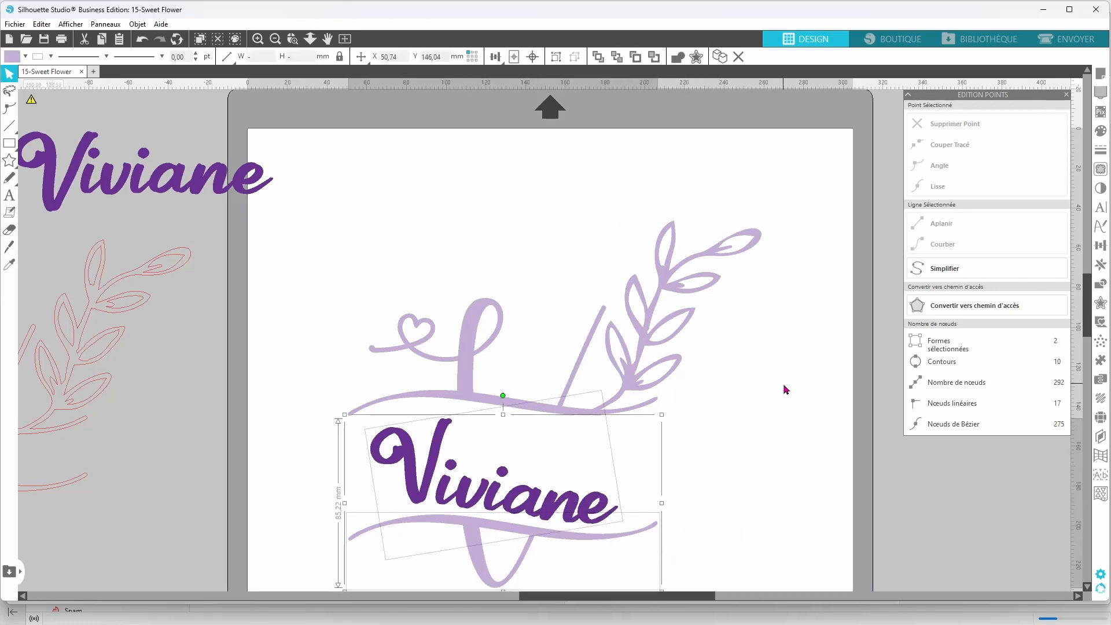
key("Up")
key("Up")
key("Up")
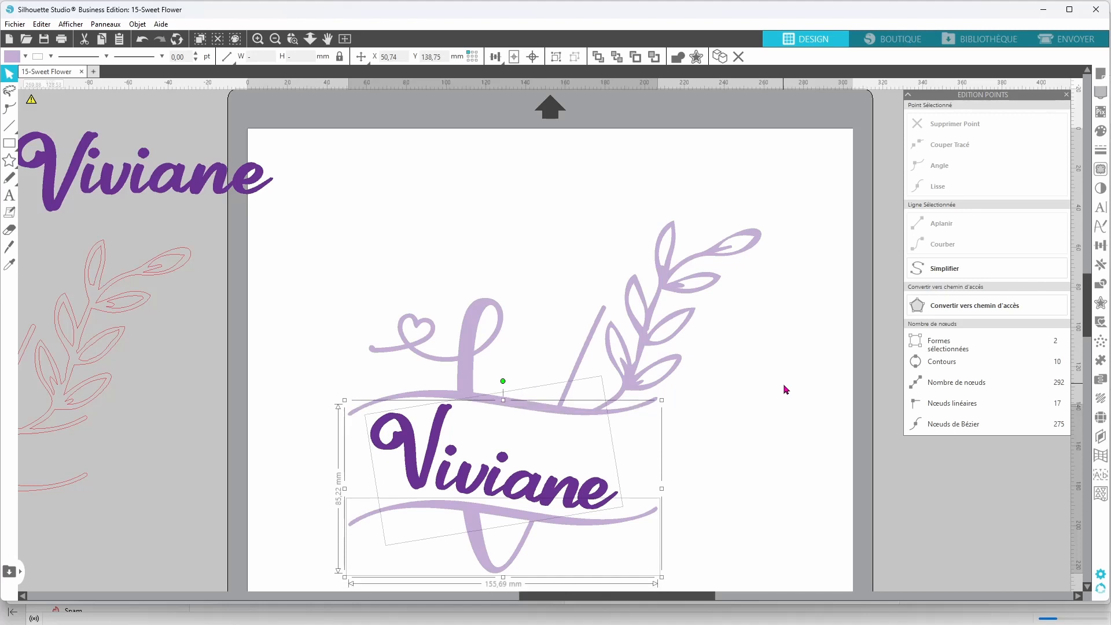
Group the upper half, the name and the lower half, and move the finished monogram up the page
left_click(663, 387, "shift")
right_click(786, 443)
left_click(829, 301)
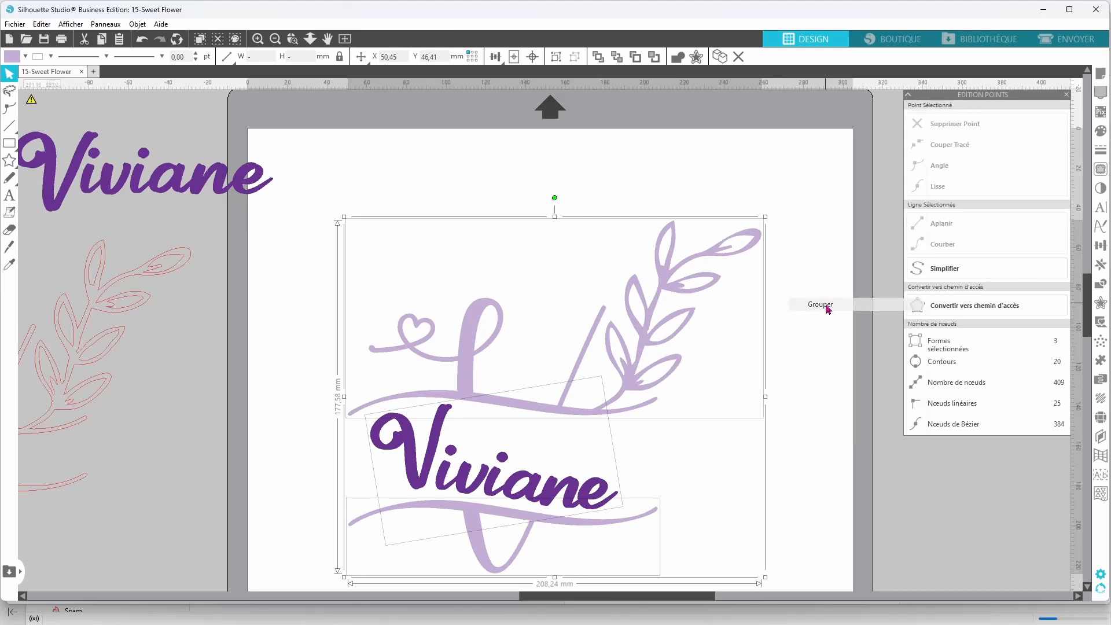
left_click_drag(501, 485, 489, 426)
left_click(460, 240)
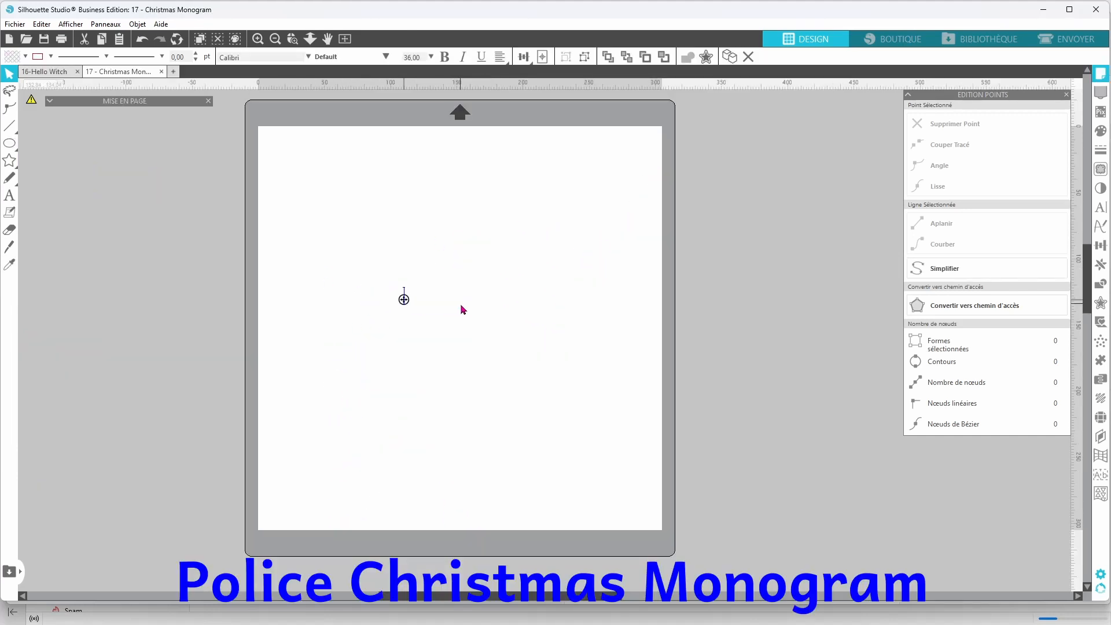
Add the text W in the Christmas Monogram document, enlarge it to about 126 mm wide and move it up the page
type("W")
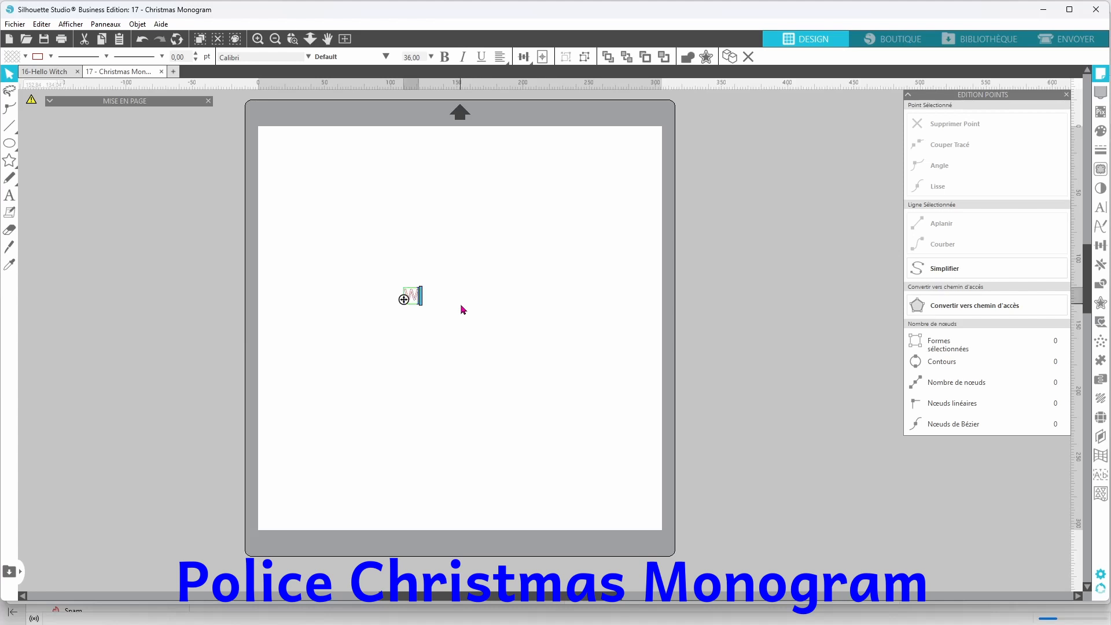
scroll(470, 301, "up", 1)
left_click(470, 301)
left_click(411, 314)
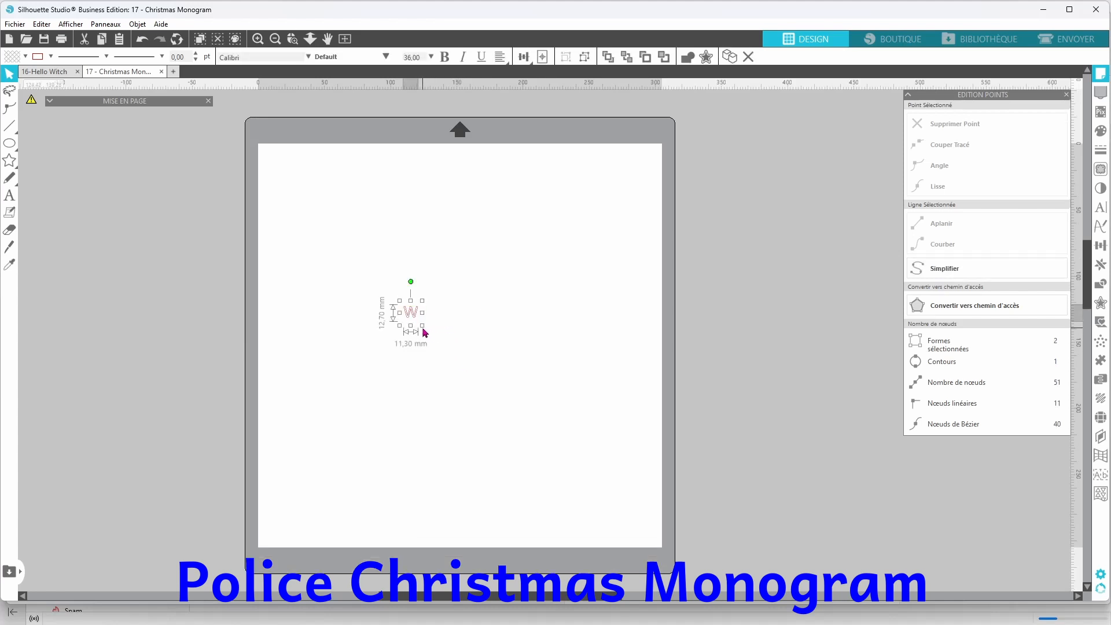
left_click_drag(422, 329, 628, 450)
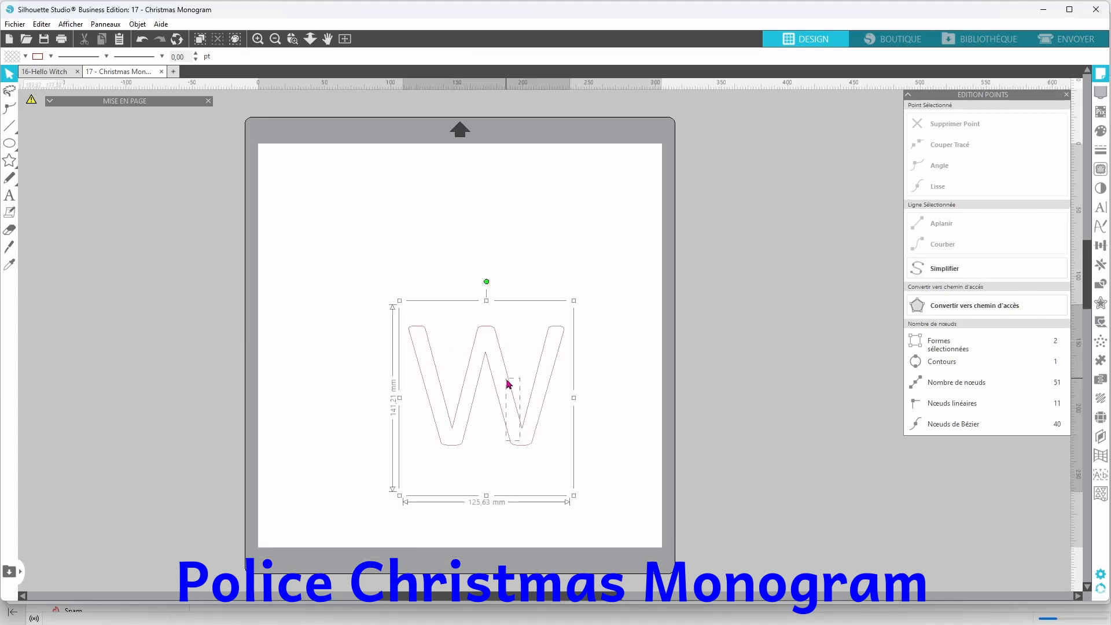
left_click_drag(509, 383, 489, 315)
left_click(489, 330)
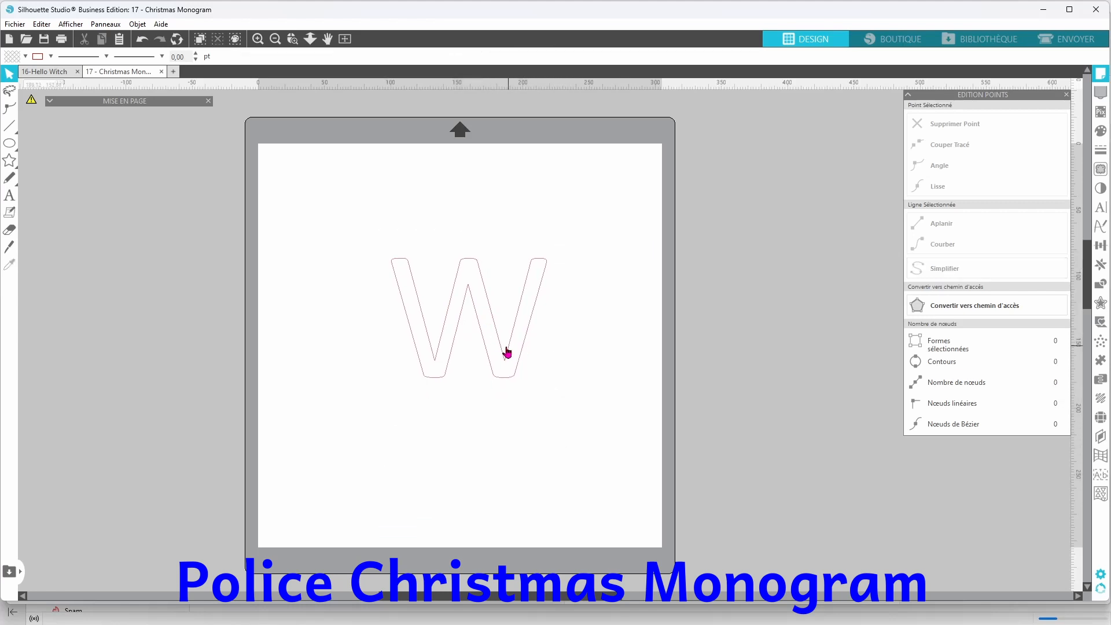
Change the W's font to christmas monogram and leave text editing
double_click(509, 352)
left_click_drag(543, 384, 506, 280)
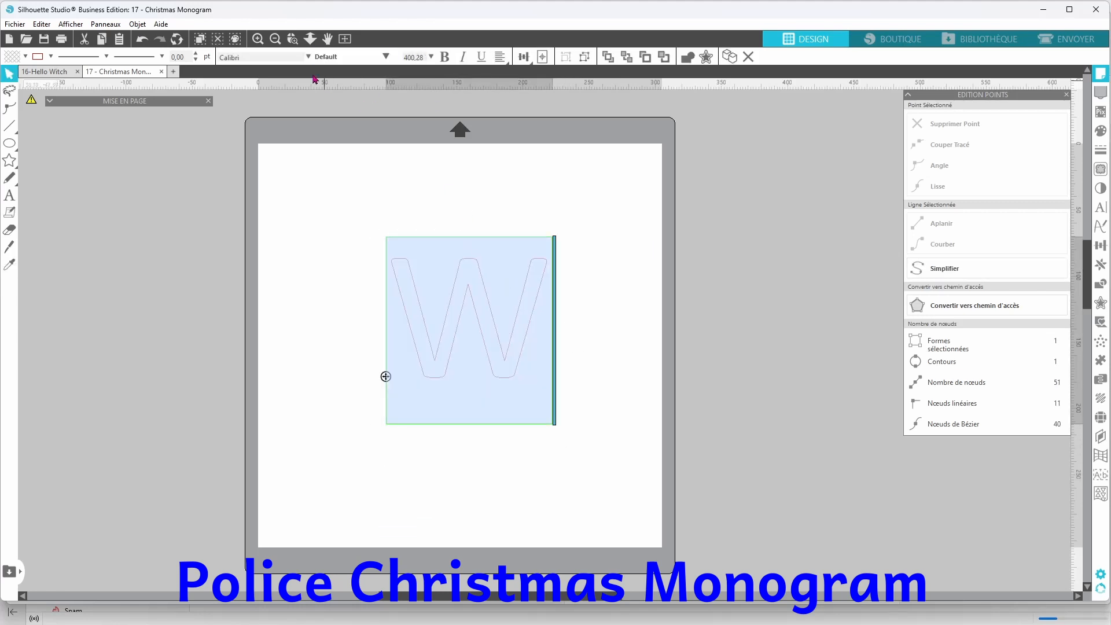
left_click(260, 54)
type("christmas monogram")
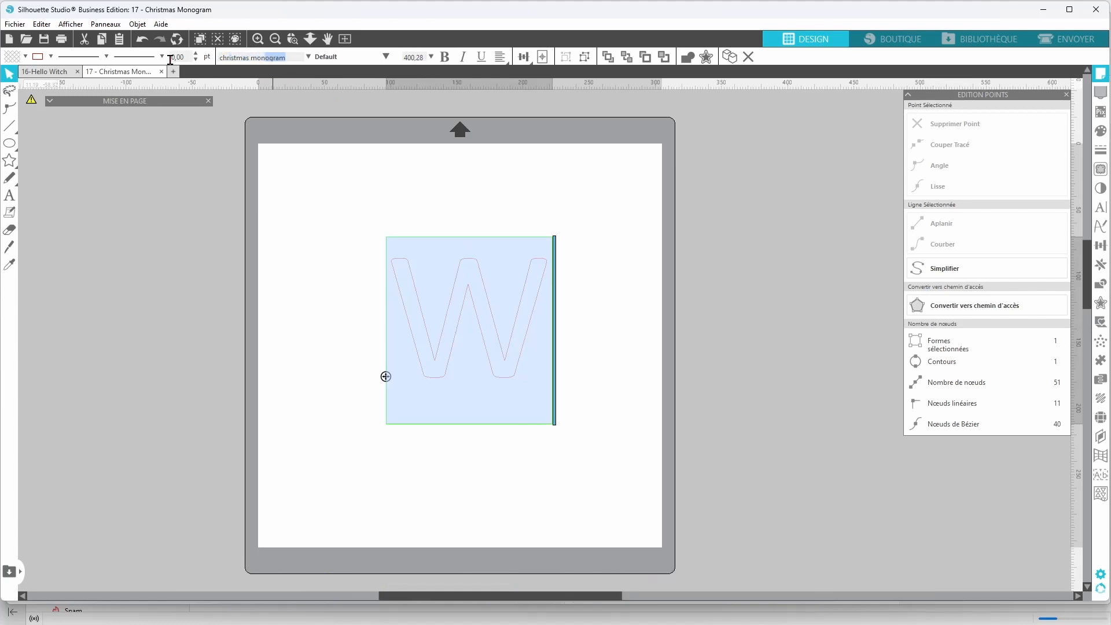
key("Return")
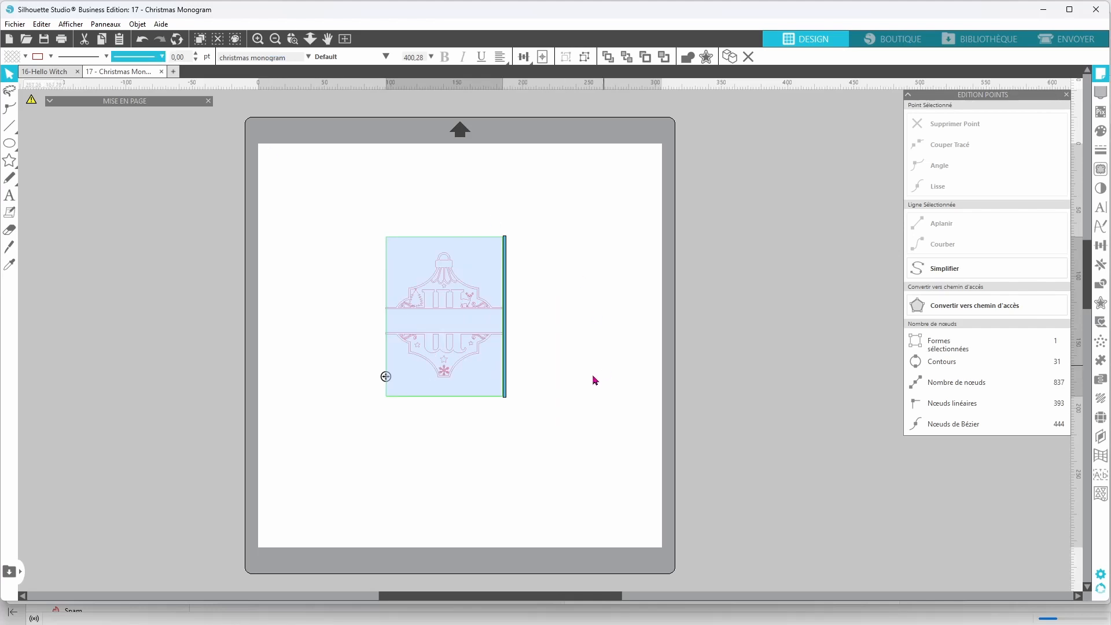
left_click(549, 438)
Enlarge the Christmas W ornament to about 221 by 302 mm and duplicate it to the left
left_click(474, 365)
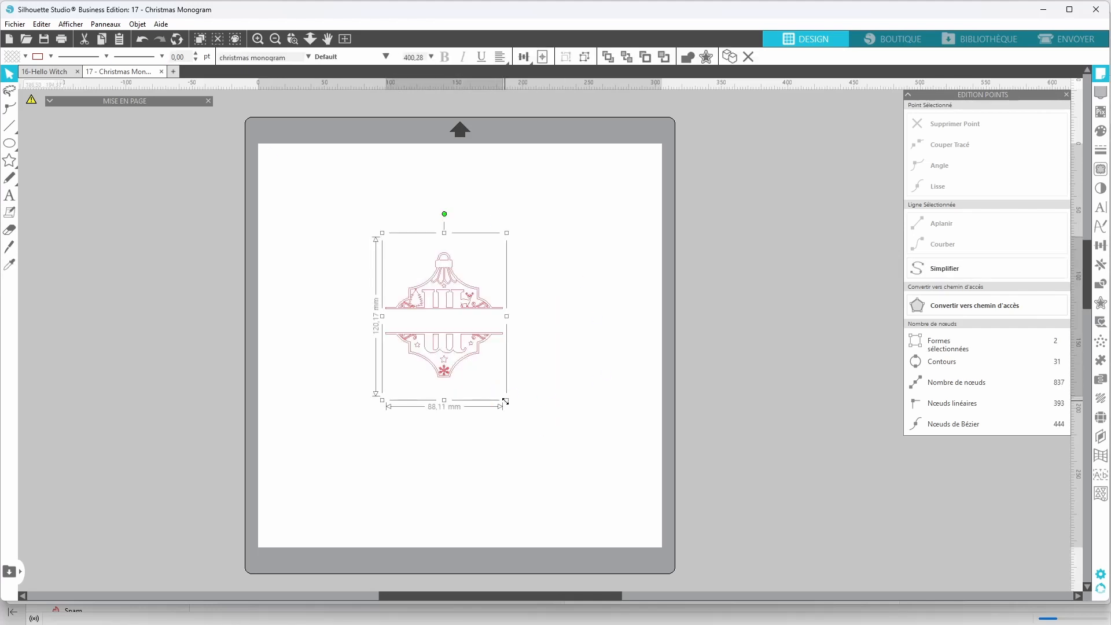
left_click_drag(507, 400, 606, 536)
left_click_drag(385, 241, 308, 135)
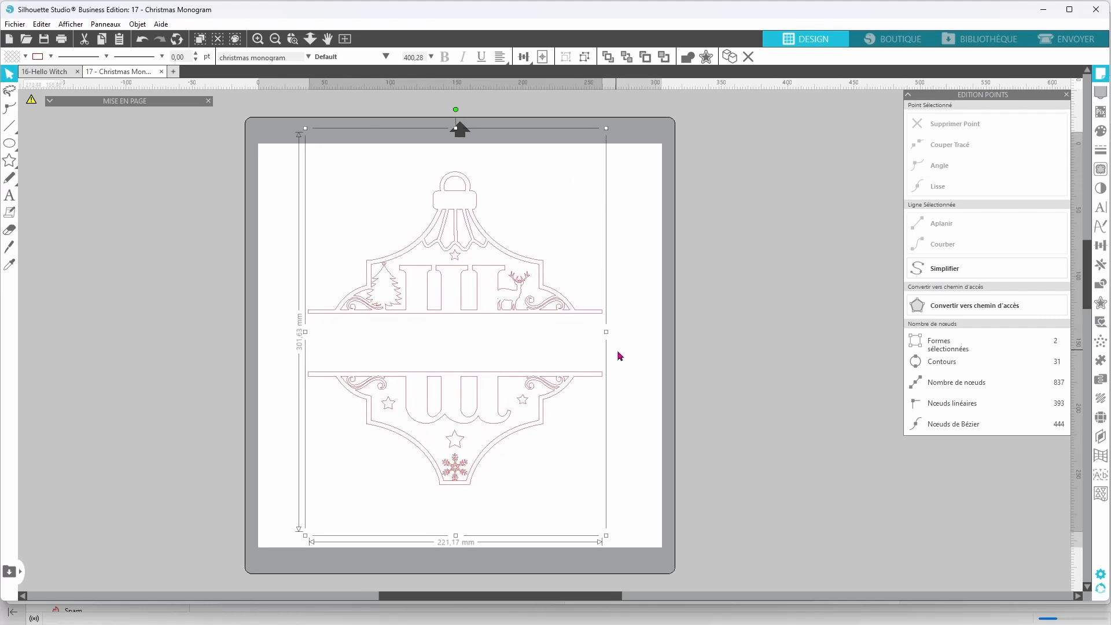
key("ctrl+Left")
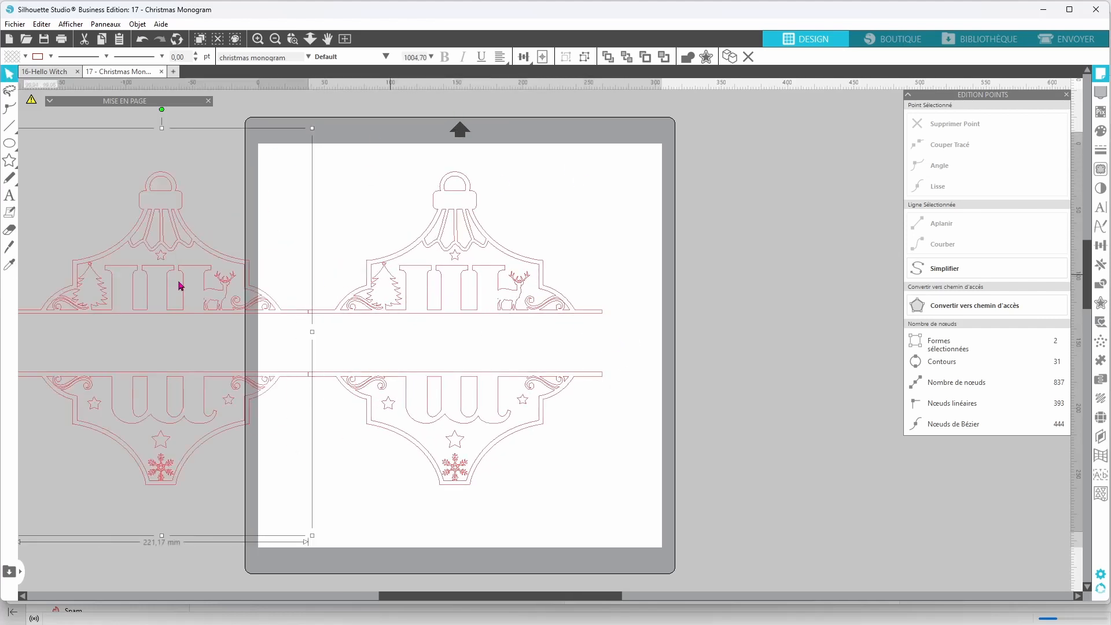
Move the duplicate ornament farther left off the page and make the ornament on the page a compound path
left_click_drag(184, 314, 73, 309)
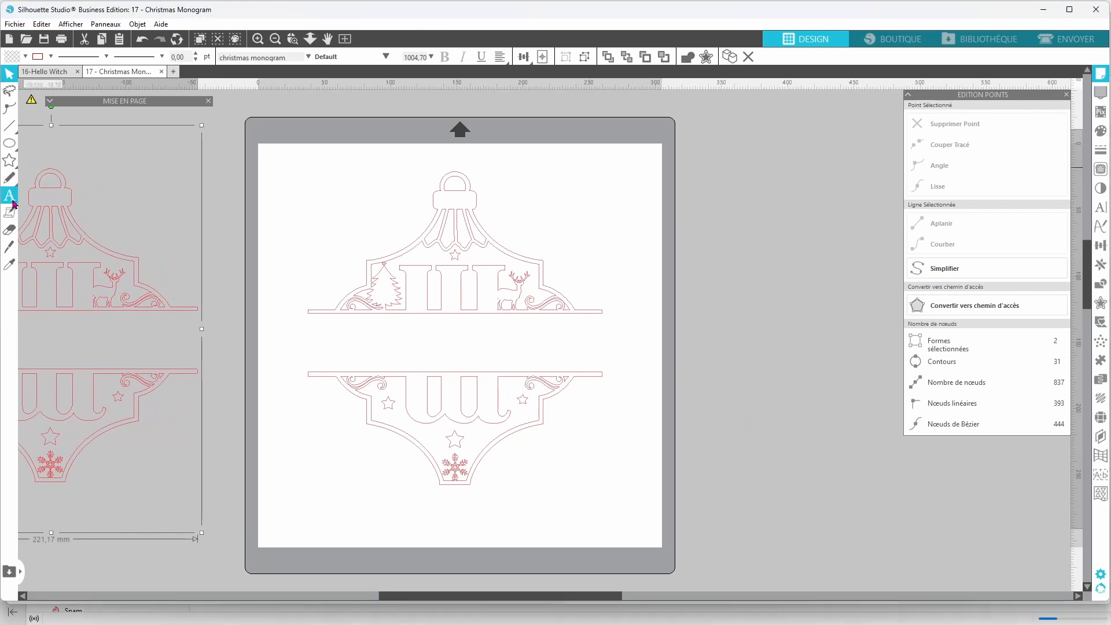
right_click(442, 284)
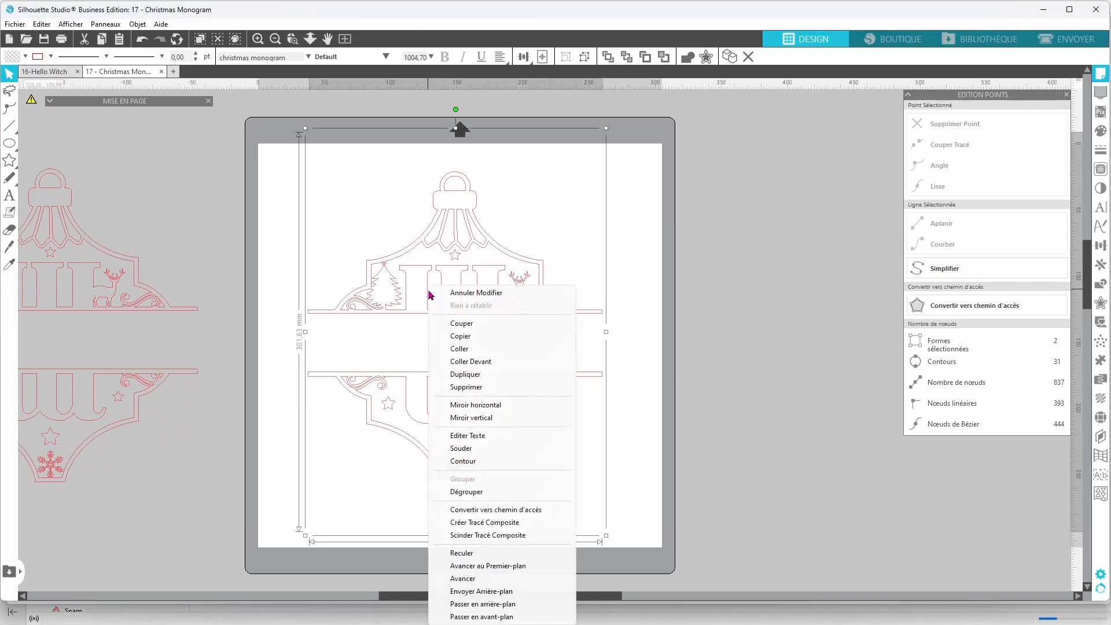
left_click(492, 522)
Simplify the nodes of the ornament on the page and leave point editing
right_click(668, 299)
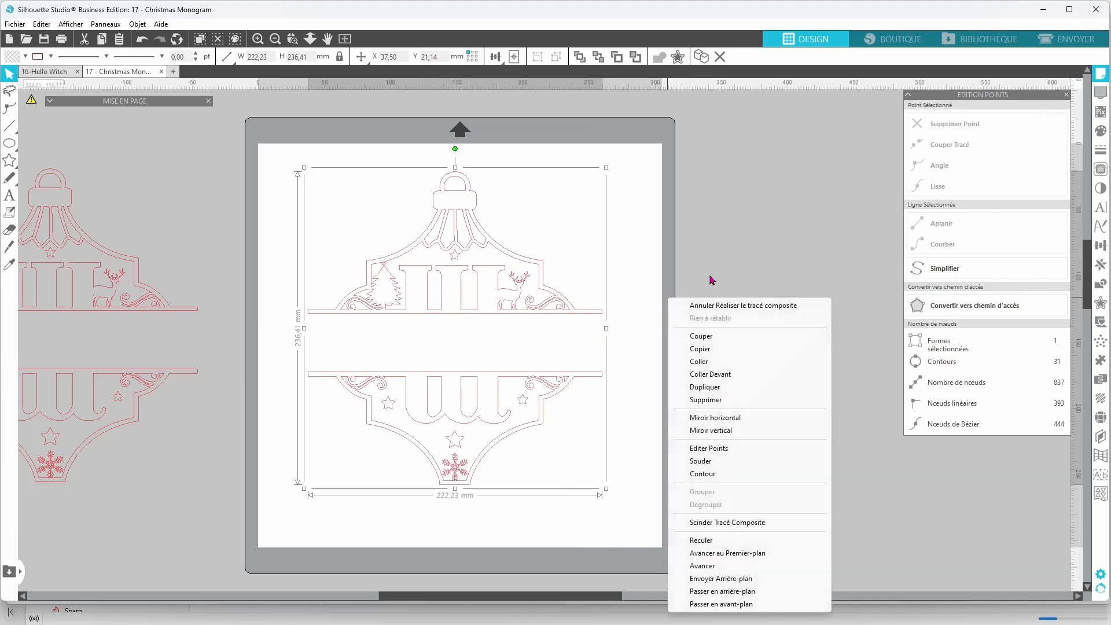
left_click(733, 449)
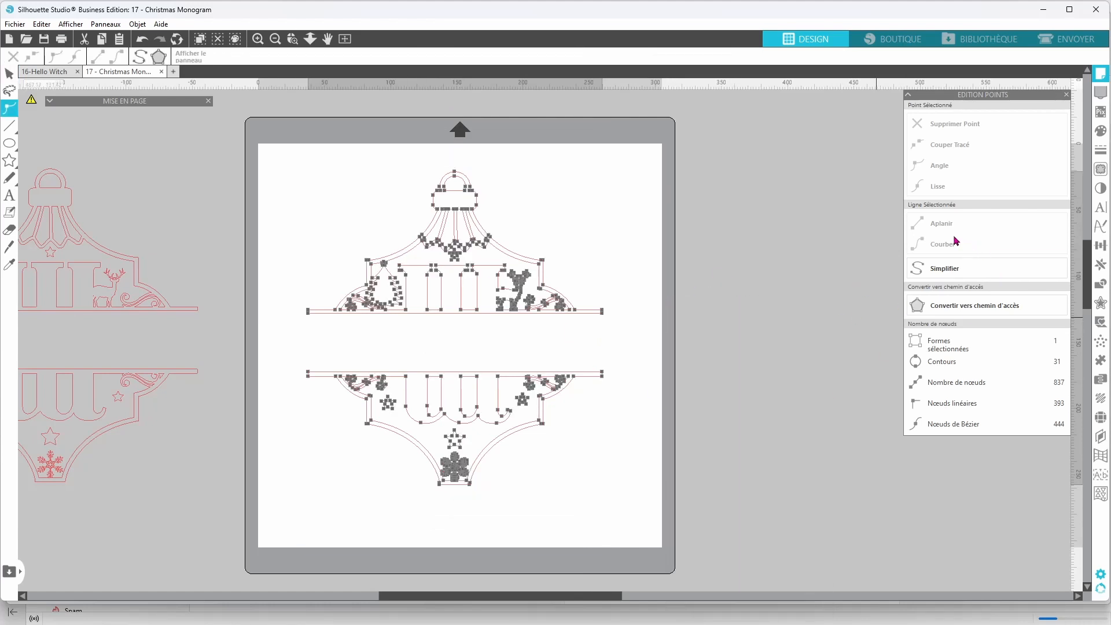
left_click(943, 275)
left_click(793, 382)
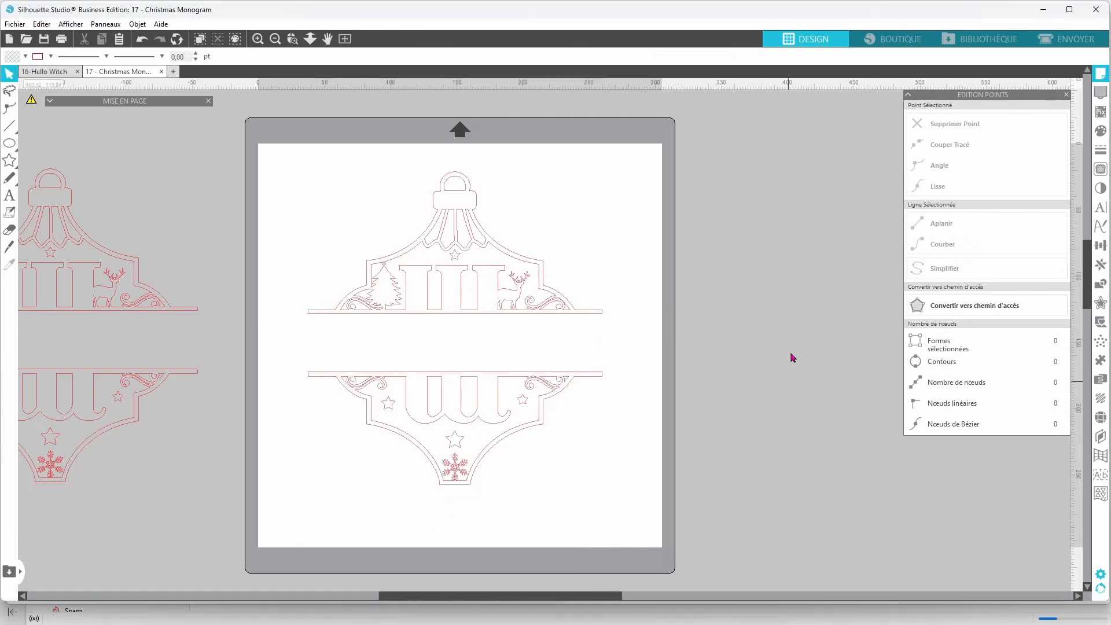
Release the compound path of the simplified ornament into separate shapes
left_click(529, 381)
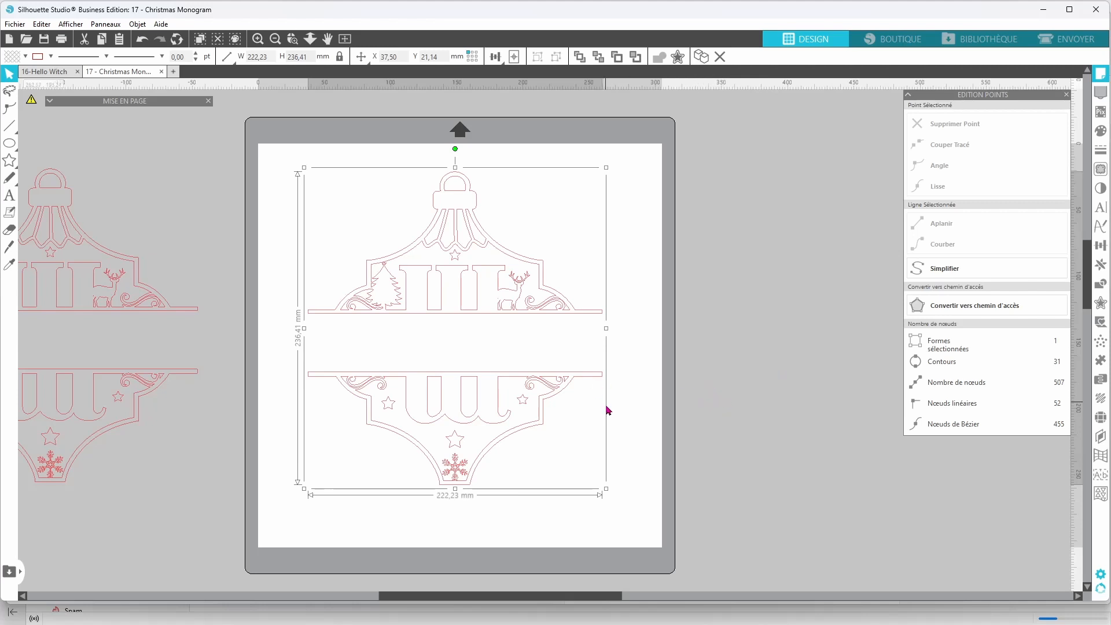
right_click(666, 423)
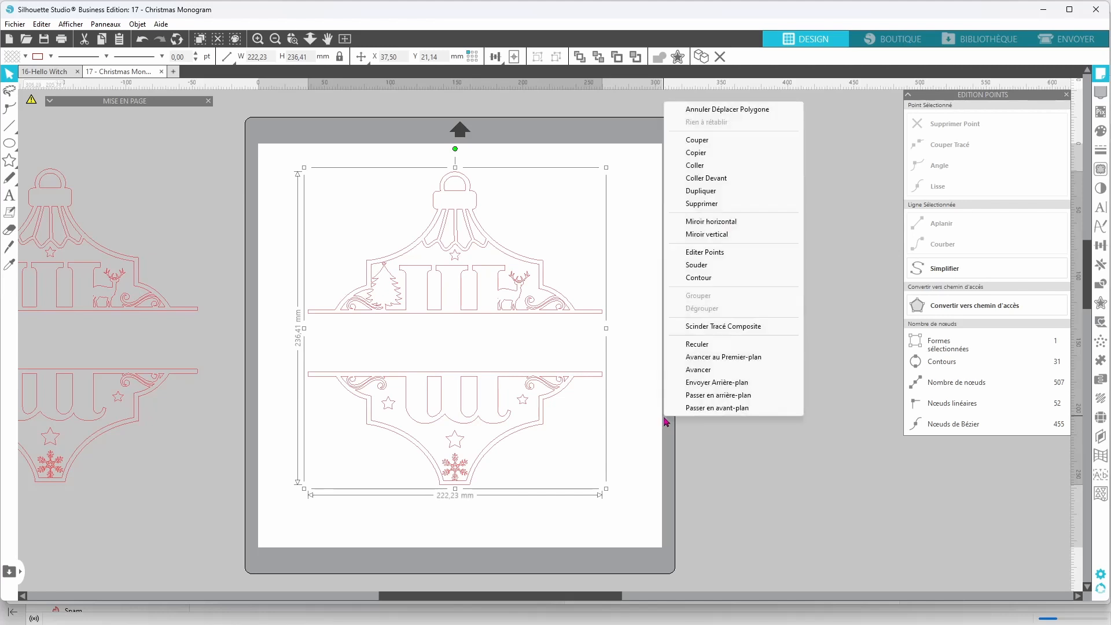
left_click(723, 326)
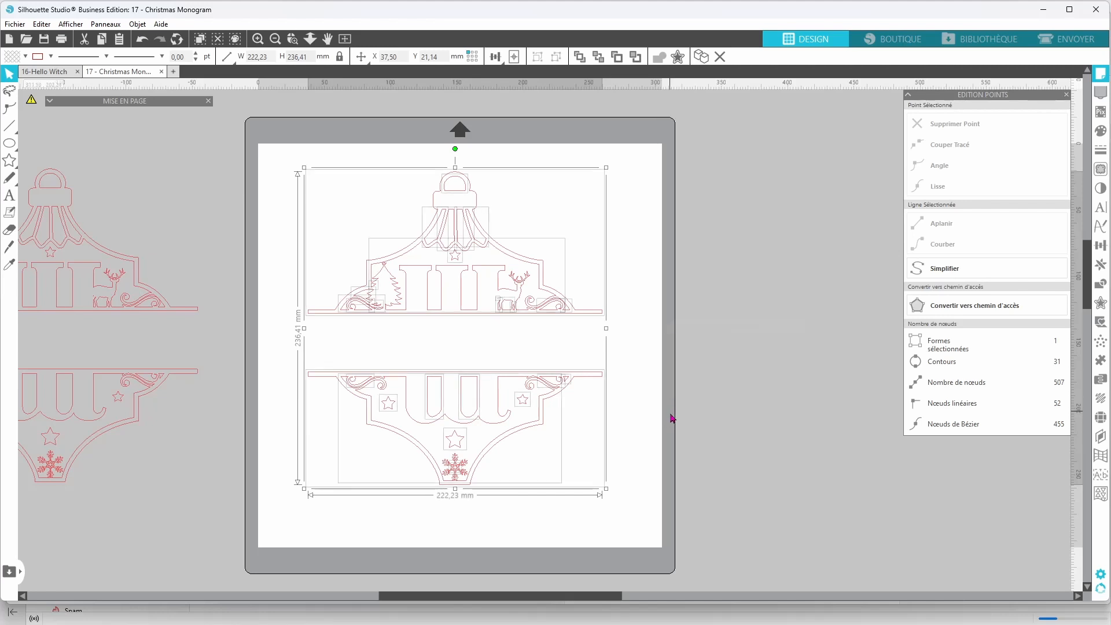
left_click(673, 399)
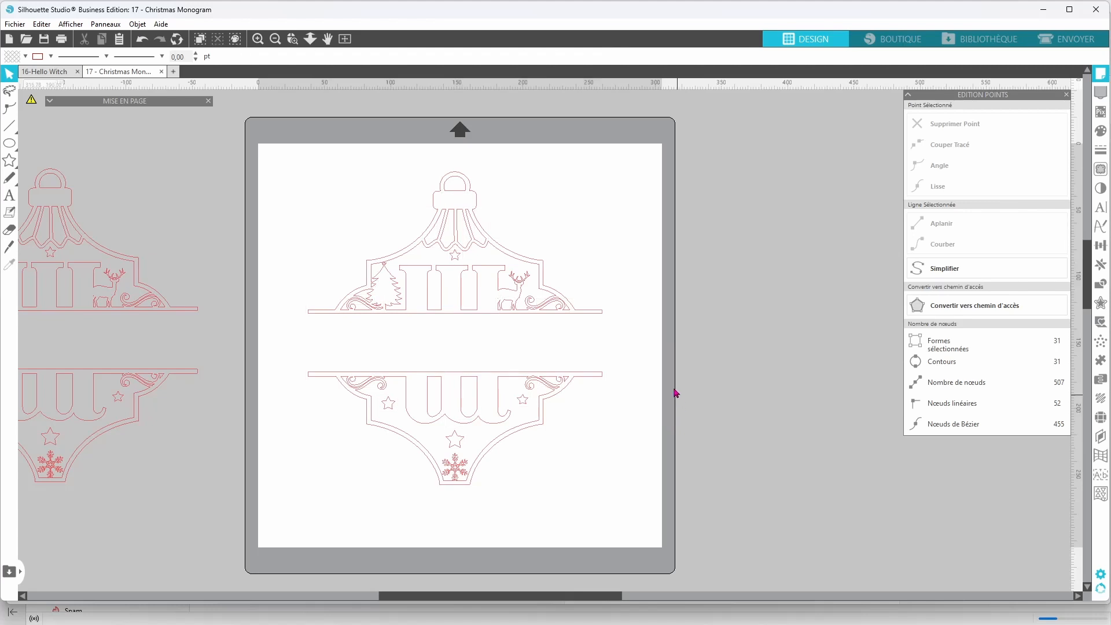
Give the outer contour of the ornament's lower half a tan fill and a tan line colour
left_click(509, 383)
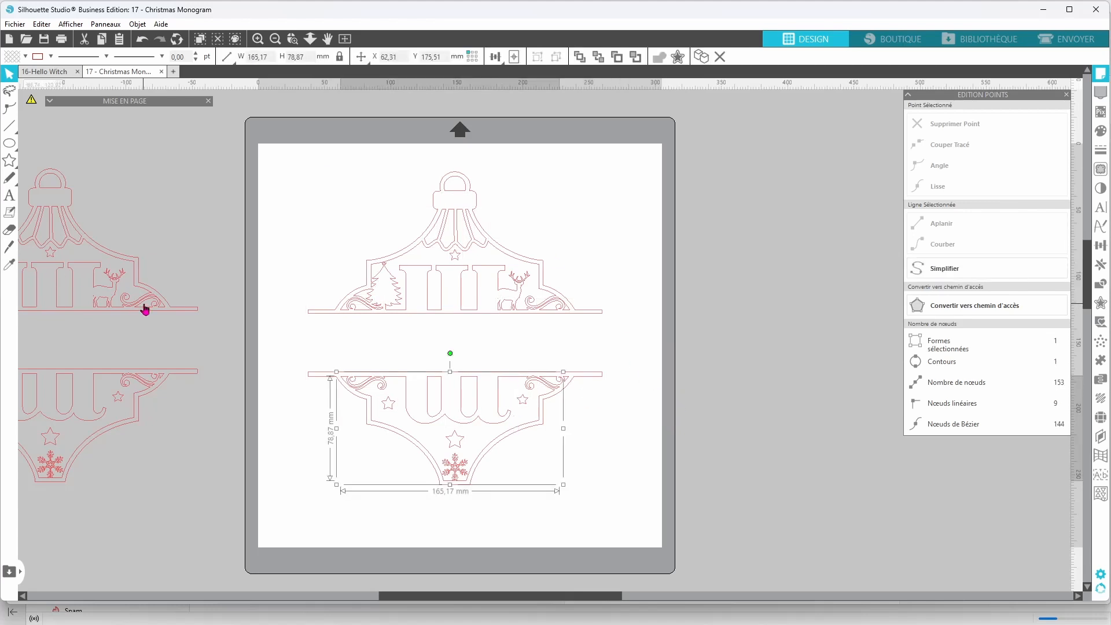
left_click(250, 432)
left_click(311, 376)
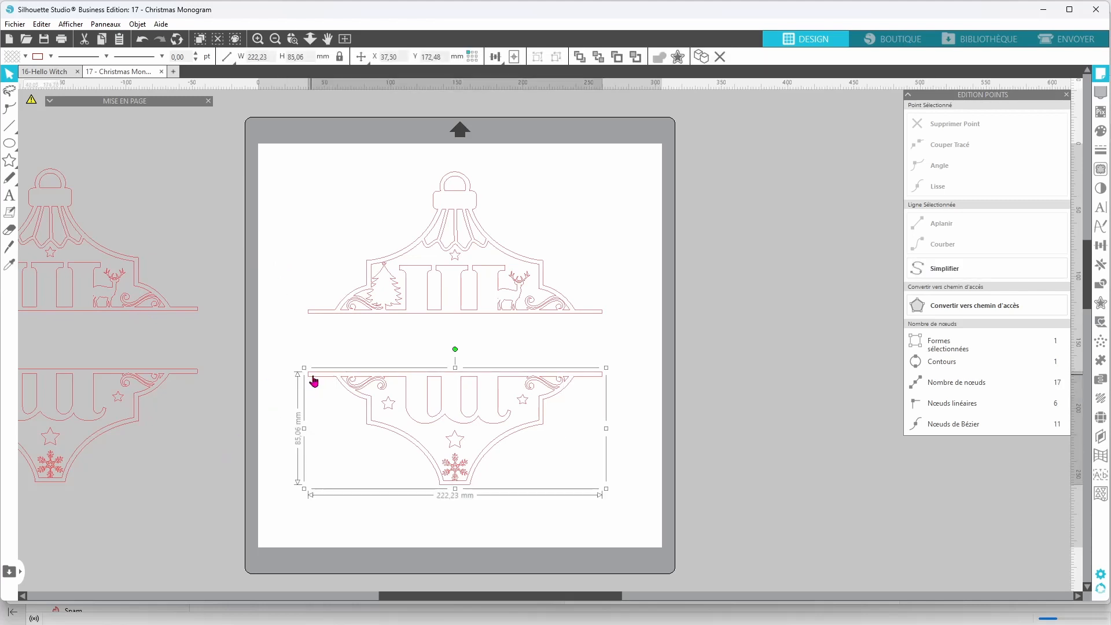
left_click(25, 56)
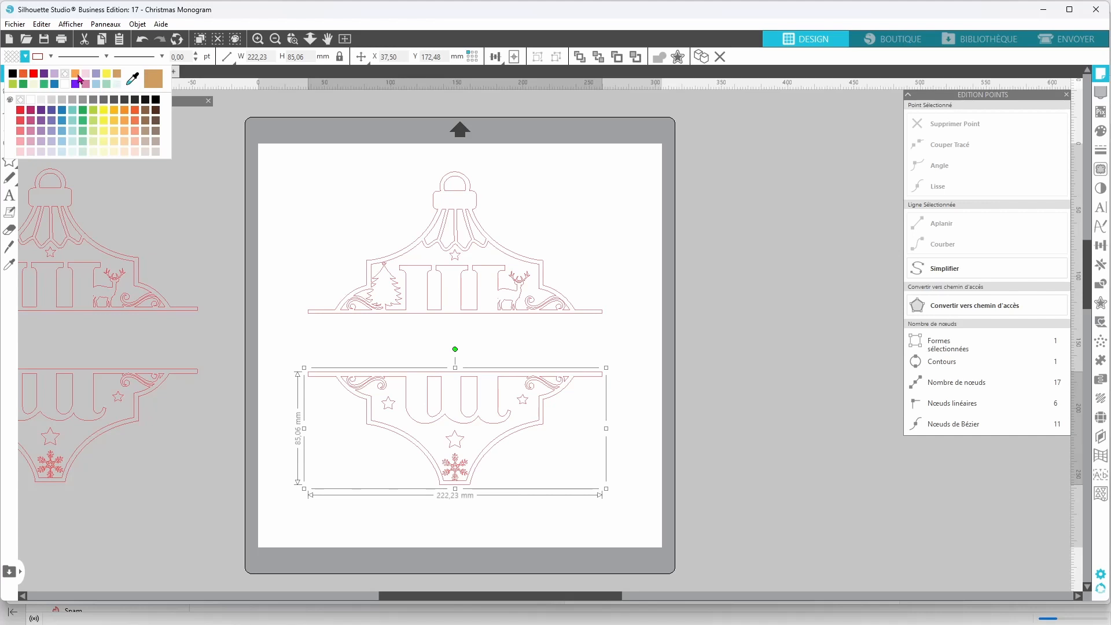
left_click(150, 81)
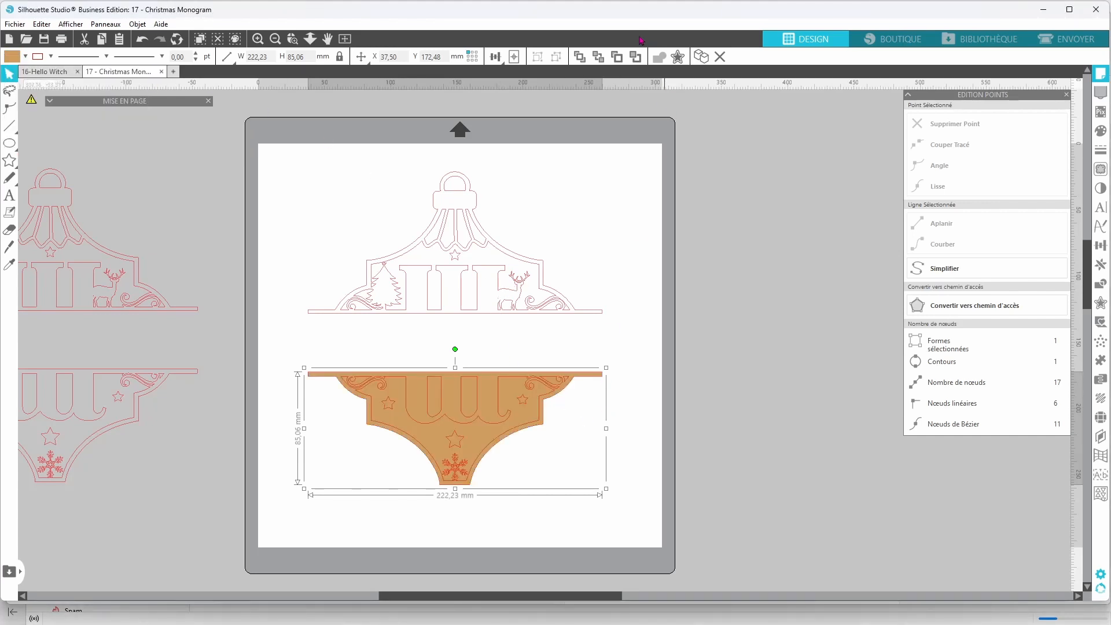
left_click(51, 56)
left_click(39, 81)
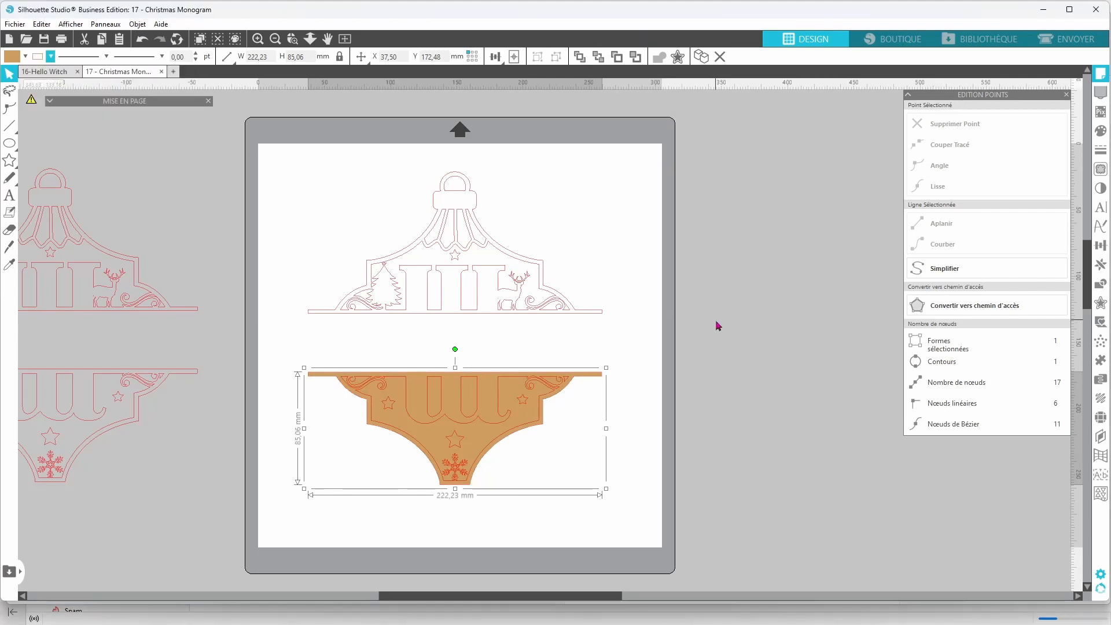
Give the outer contour of the ornament's upper half the same tan fill and line colour
left_click(585, 318)
right_click(652, 293)
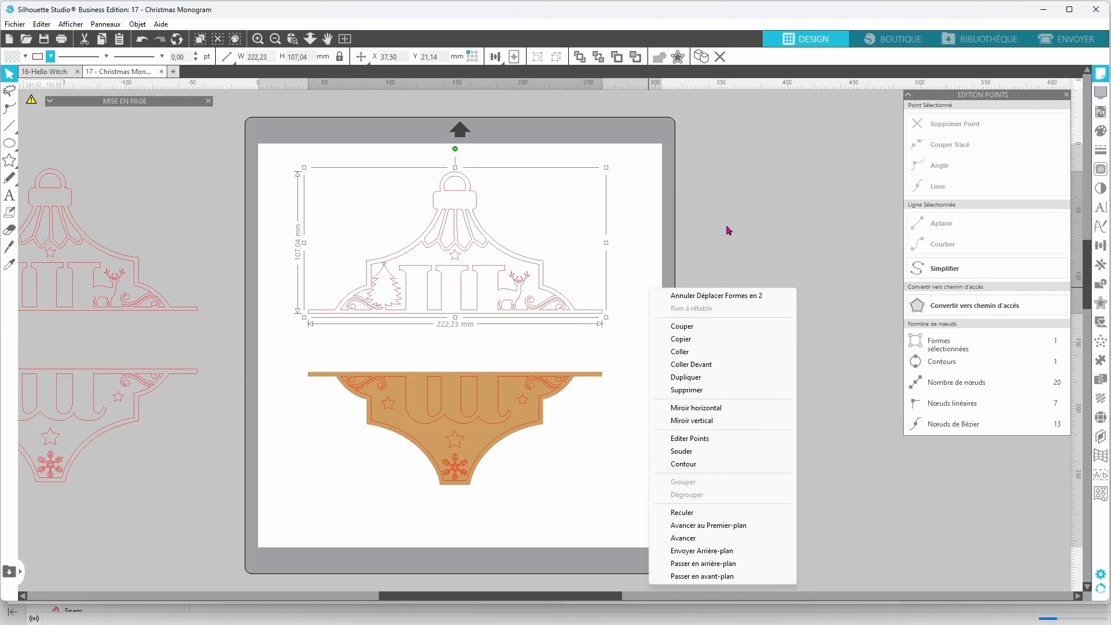
left_click(23, 57)
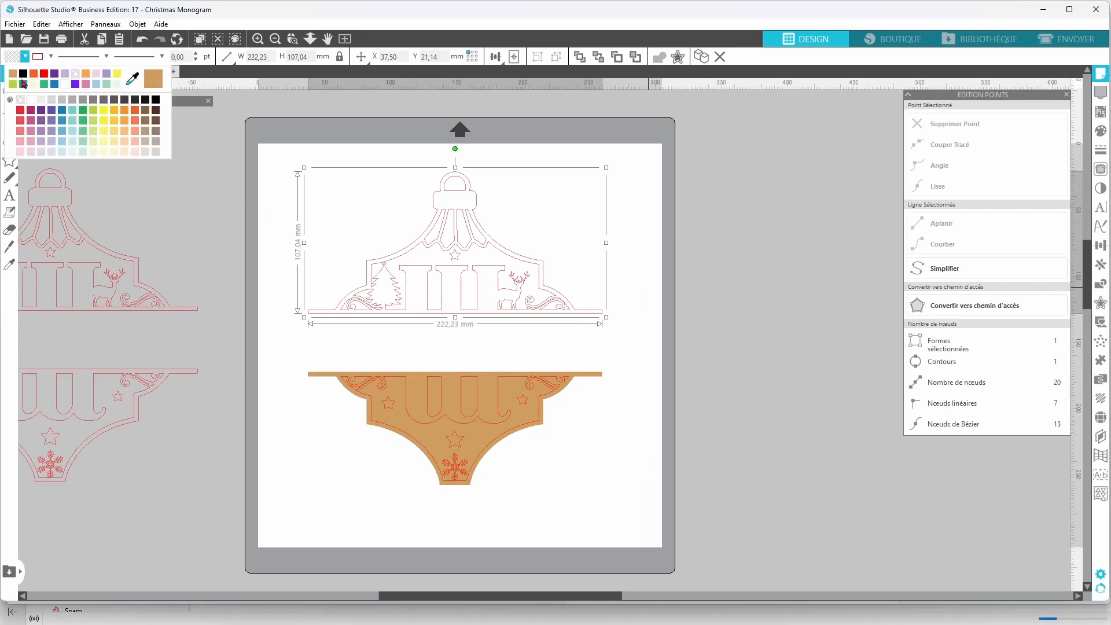
left_click(15, 76)
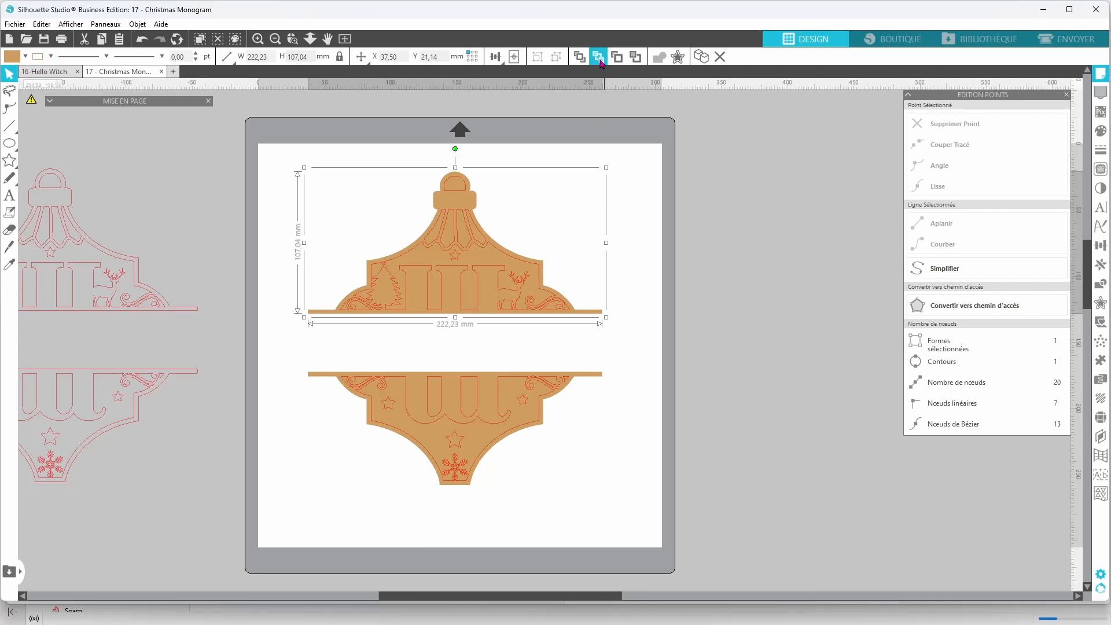
Select the inner shapes of the upper half without its outer contour and make their fill and line black
left_click(657, 328)
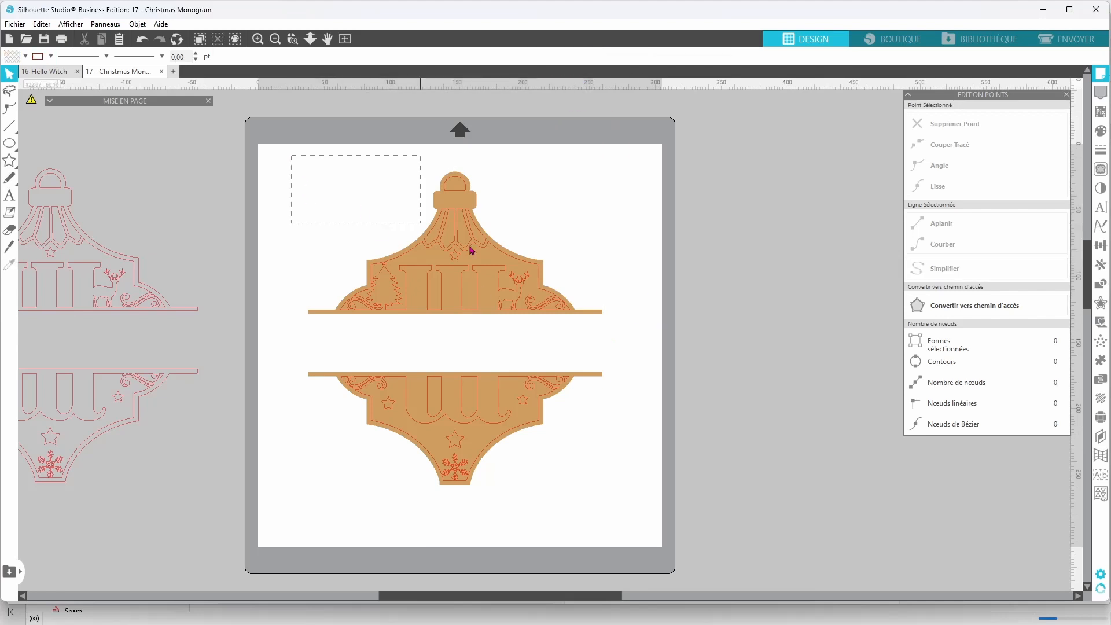
left_click_drag(437, 235, 658, 330)
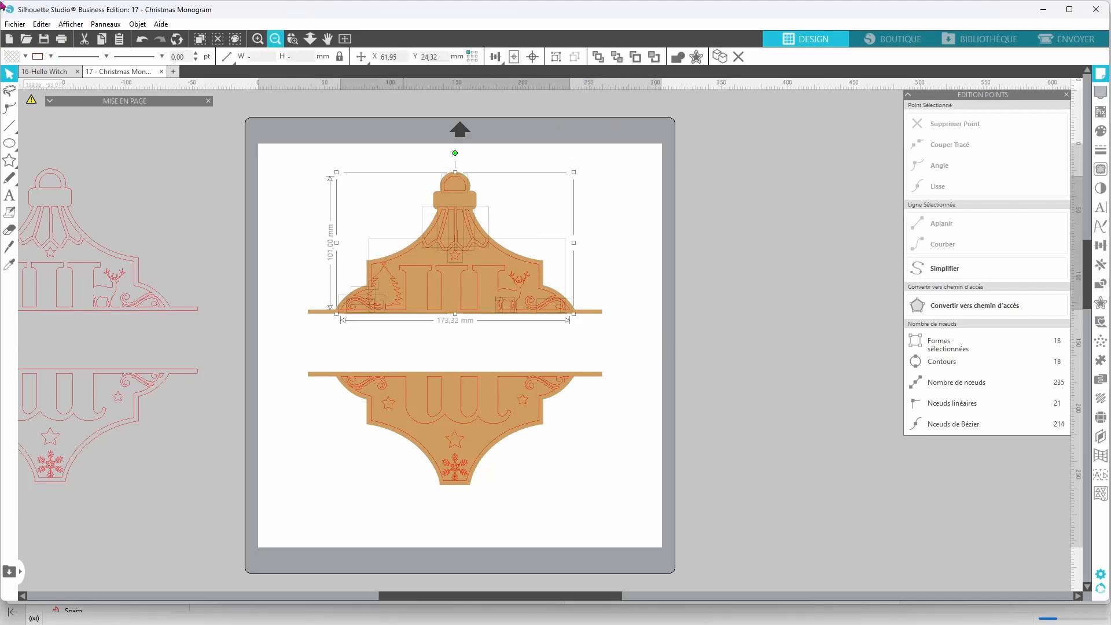
left_click(25, 56)
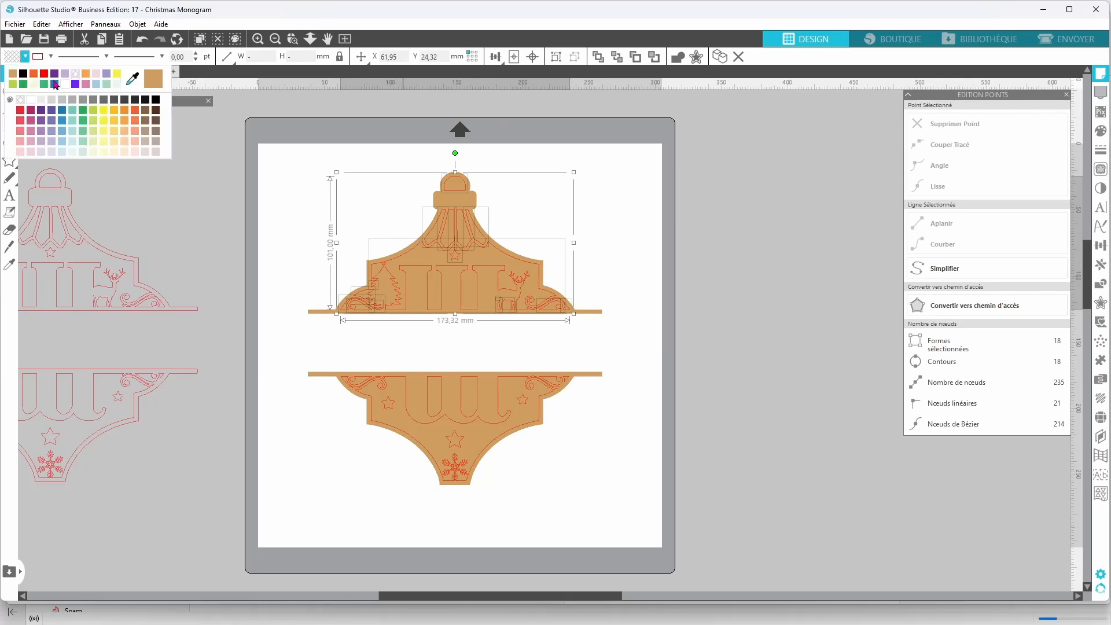
left_click(23, 74)
left_click(51, 56)
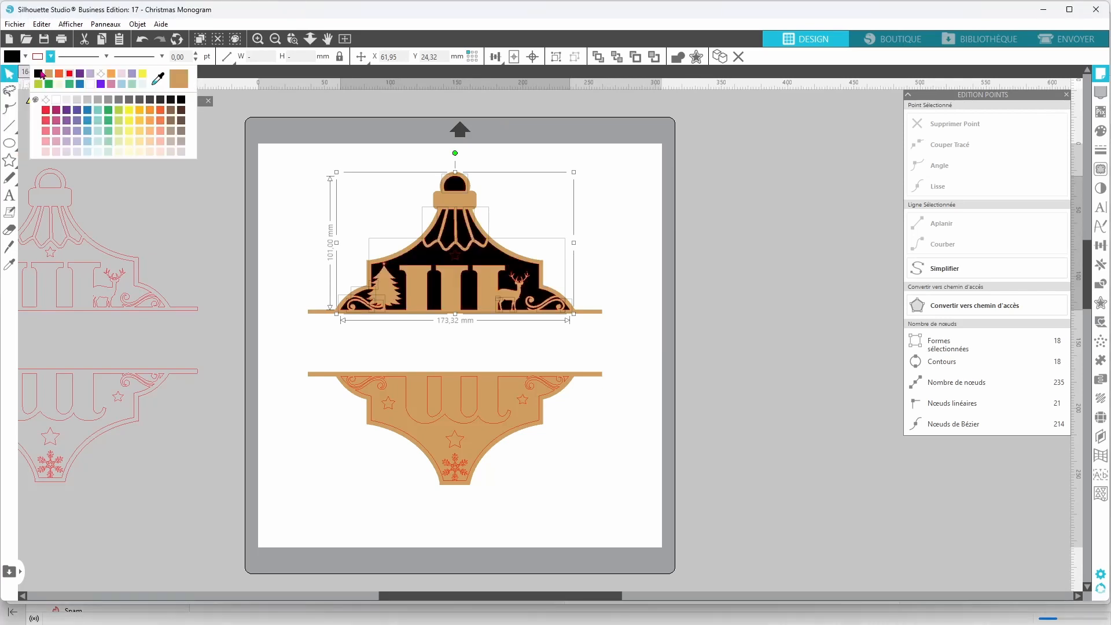
left_click(38, 74)
Select the inner shapes of the lower half without its outer contour and make their line and fill black
left_click_drag(613, 402, 359, 452)
left_click_drag(287, 343, 645, 508)
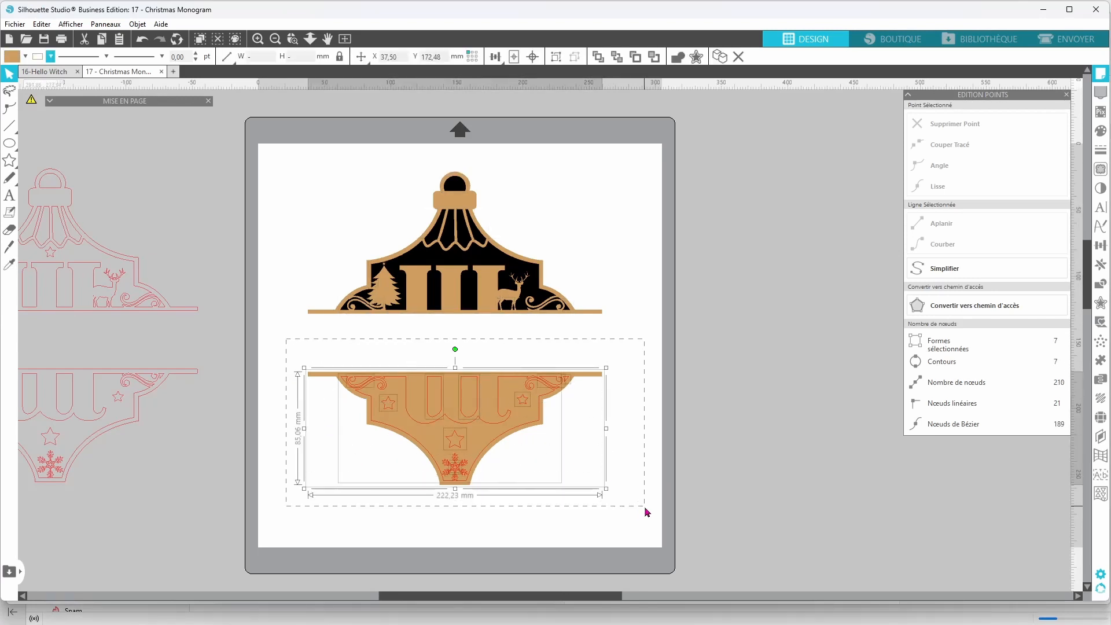
left_click(488, 441)
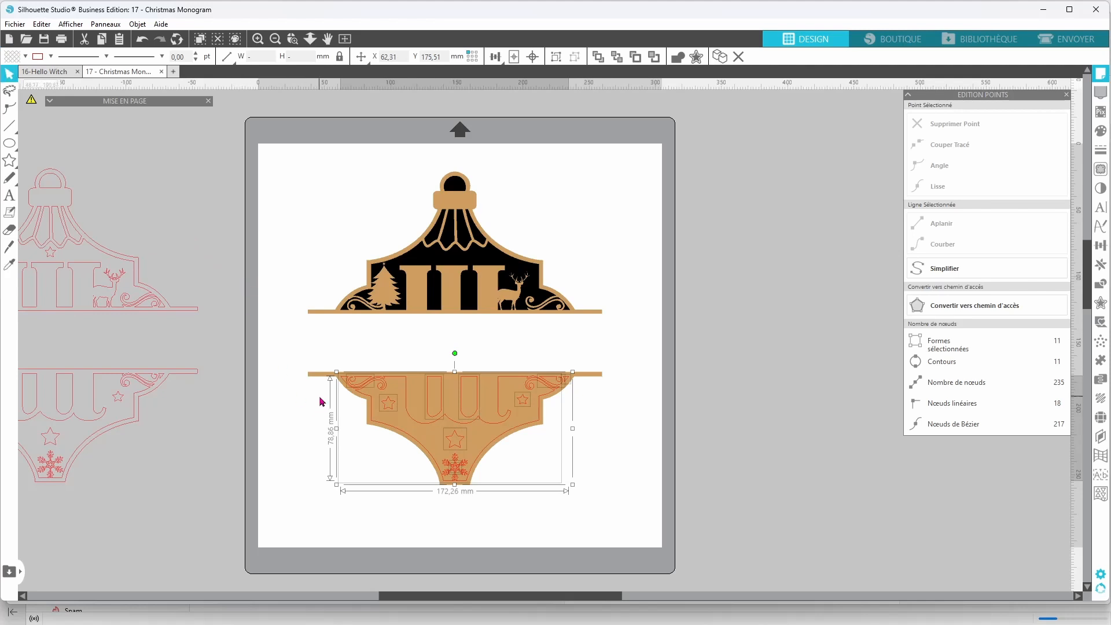
left_click(418, 428)
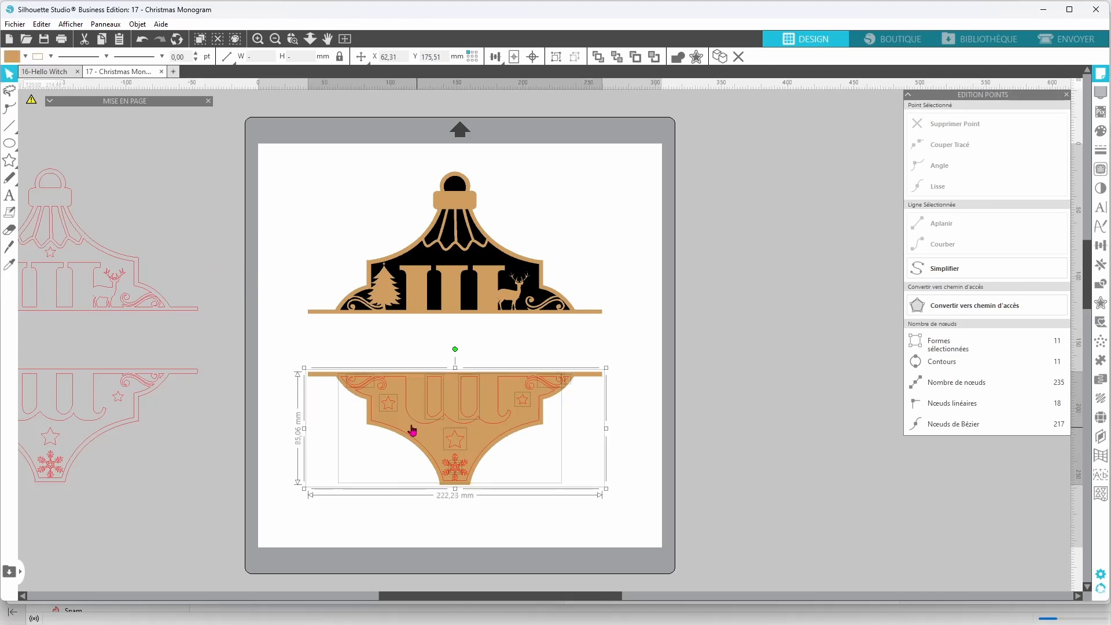
left_click(315, 380, "shift")
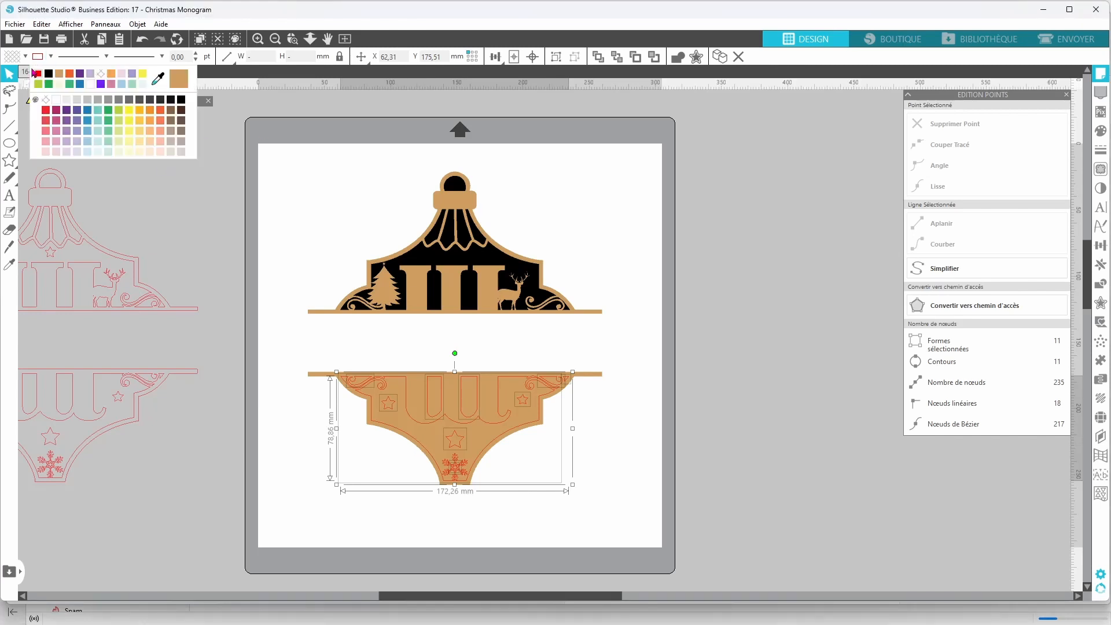
left_click(48, 75)
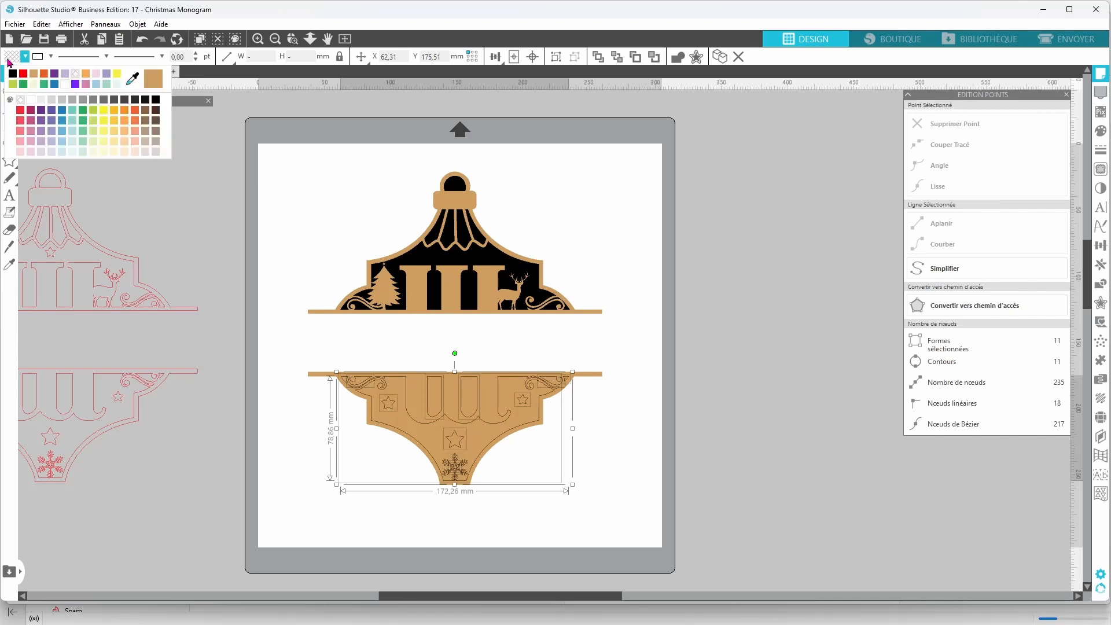
left_click(14, 76)
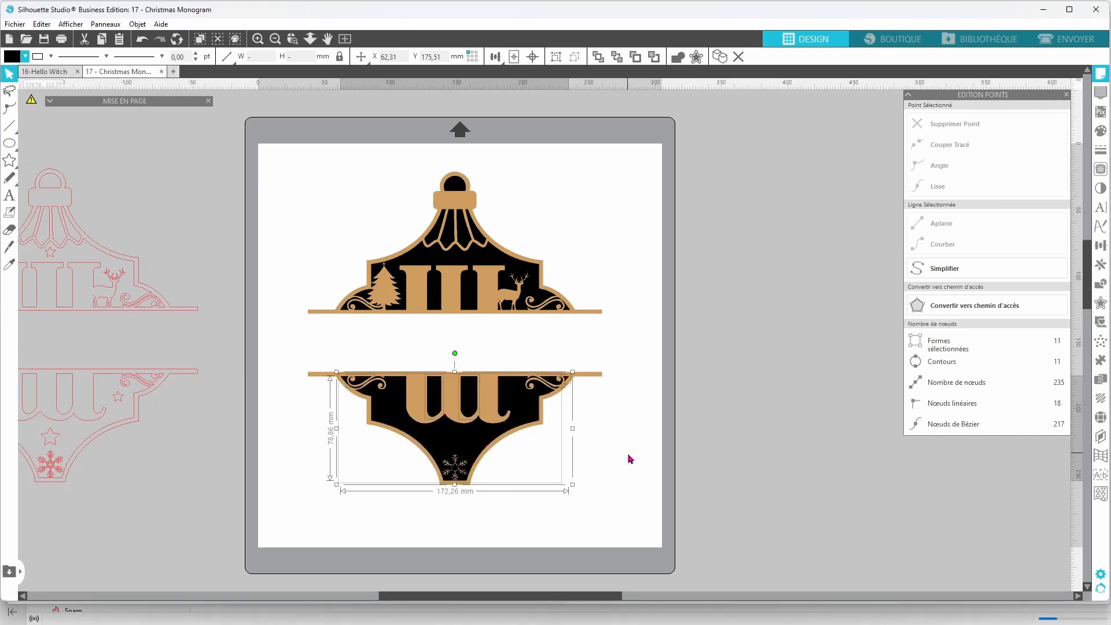
Combine the black inner shapes of the lower half into a compound path and deselect it
right_click(625, 457)
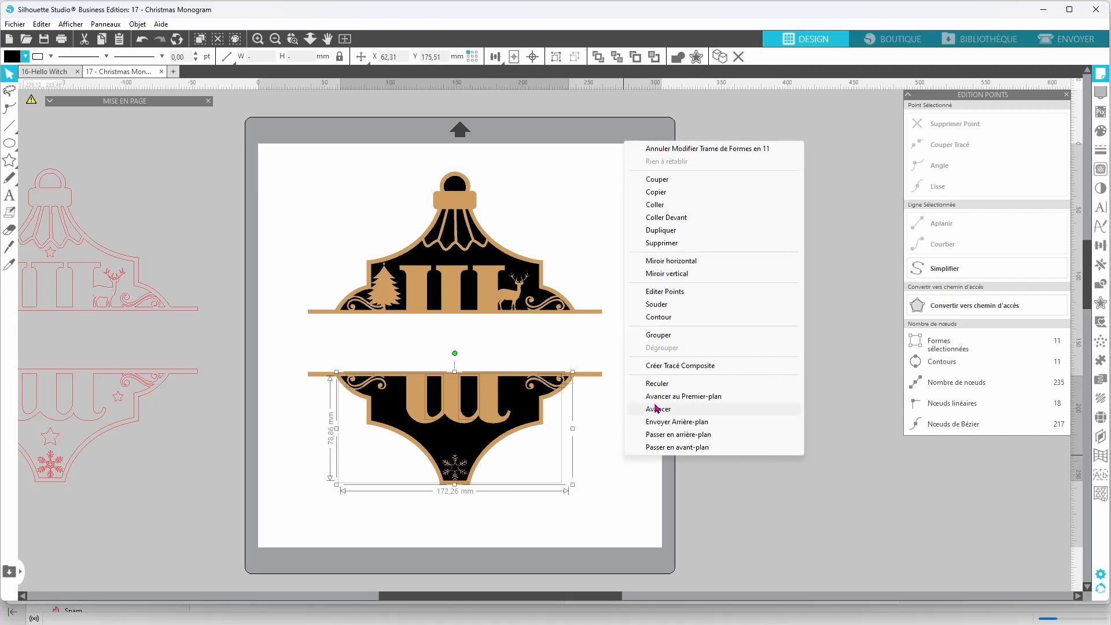
left_click(676, 366)
left_click(633, 450)
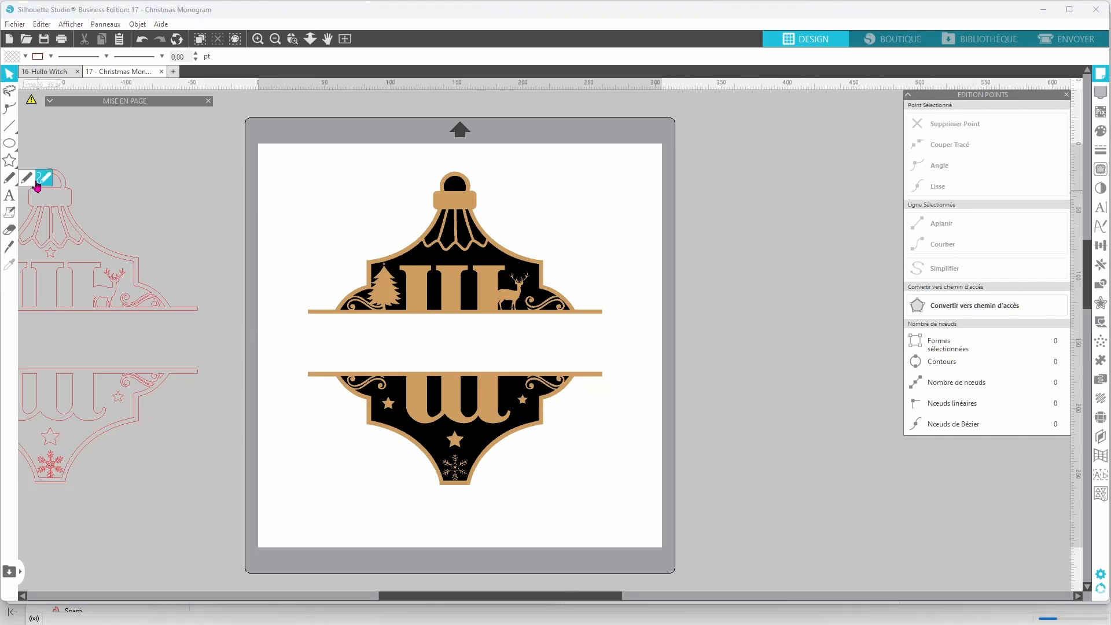
Add the first name in capital letters as text in the gap between the two ornament halves
left_click(10, 197)
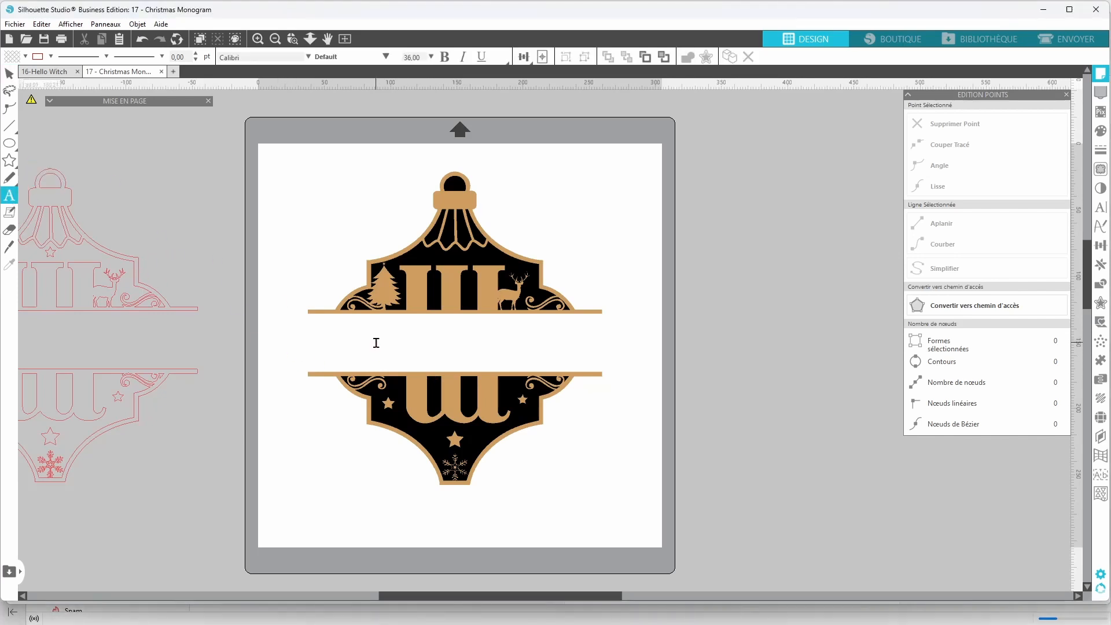
left_click(351, 340)
type("WALTER")
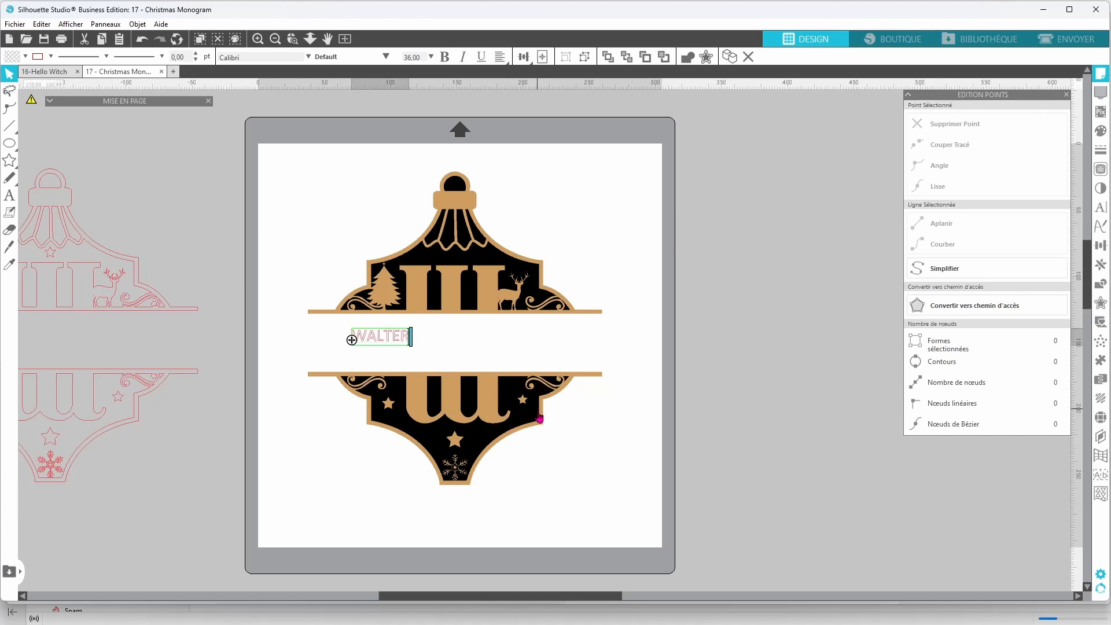
left_click(580, 449)
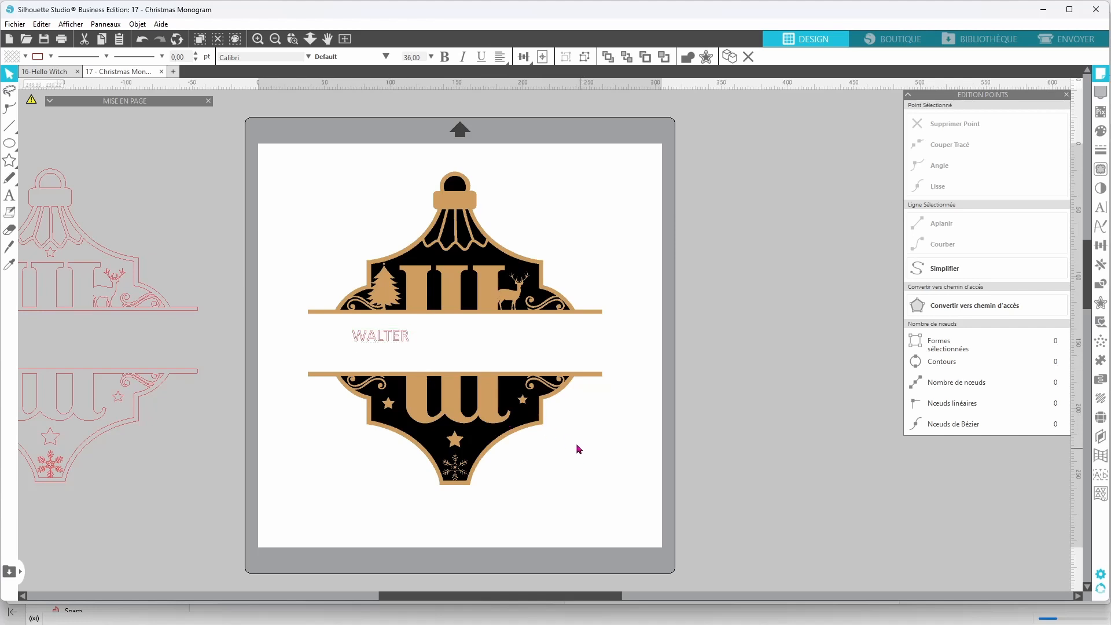
Enlarge the name to about 205 by 60 mm and centre it in the gap between the ornament halves
left_click(379, 338)
left_click_drag(413, 350, 634, 404)
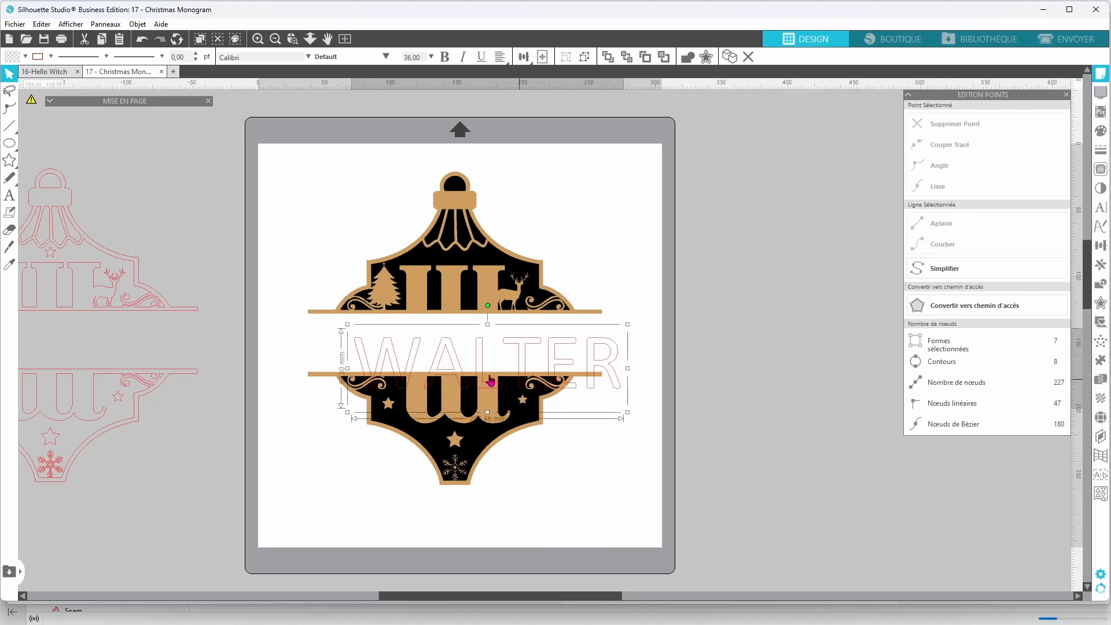
left_click_drag(480, 375, 446, 352)
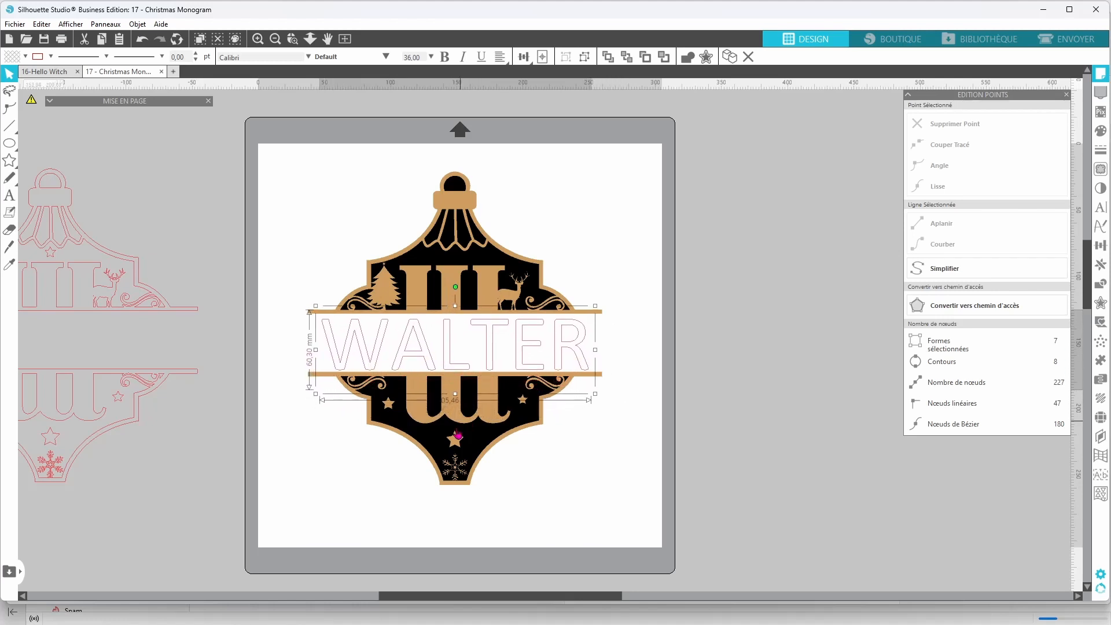
Group all shapes of the ornament's lower half, including its gold backing and black compound path
left_click(462, 434)
left_click_drag(655, 441, 409, 443)
right_click(679, 413)
left_click(728, 281)
Select black inner shapes of the upper half without its gold outer contour and combine them into a compound path
left_click_drag(568, 196, 539, 275)
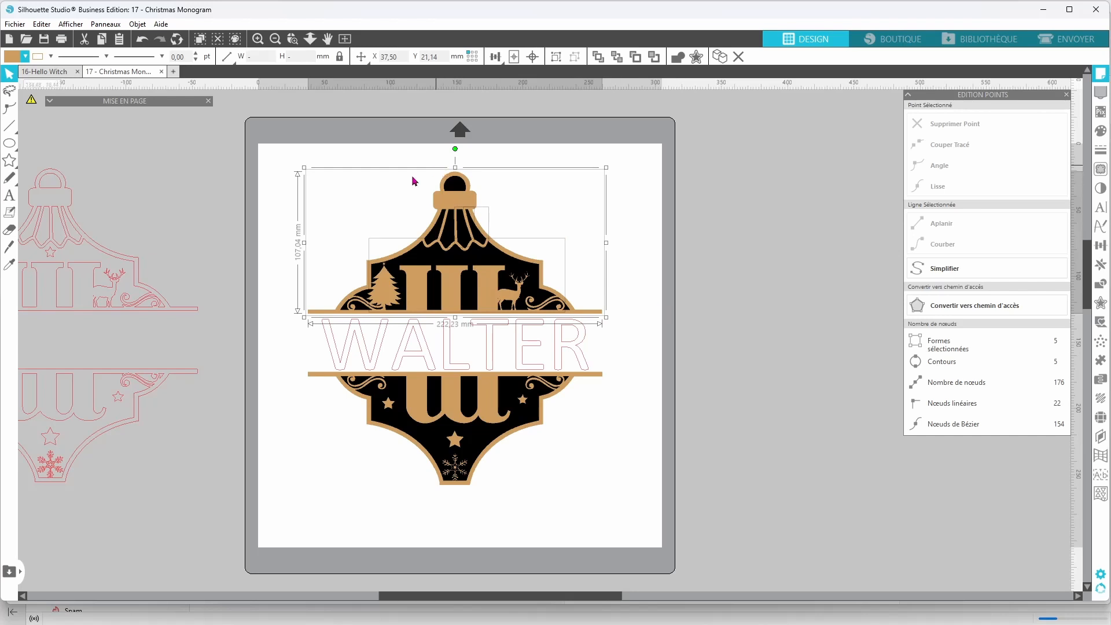
left_click_drag(347, 145, 586, 298)
left_click(530, 268, "shift")
right_click(619, 259)
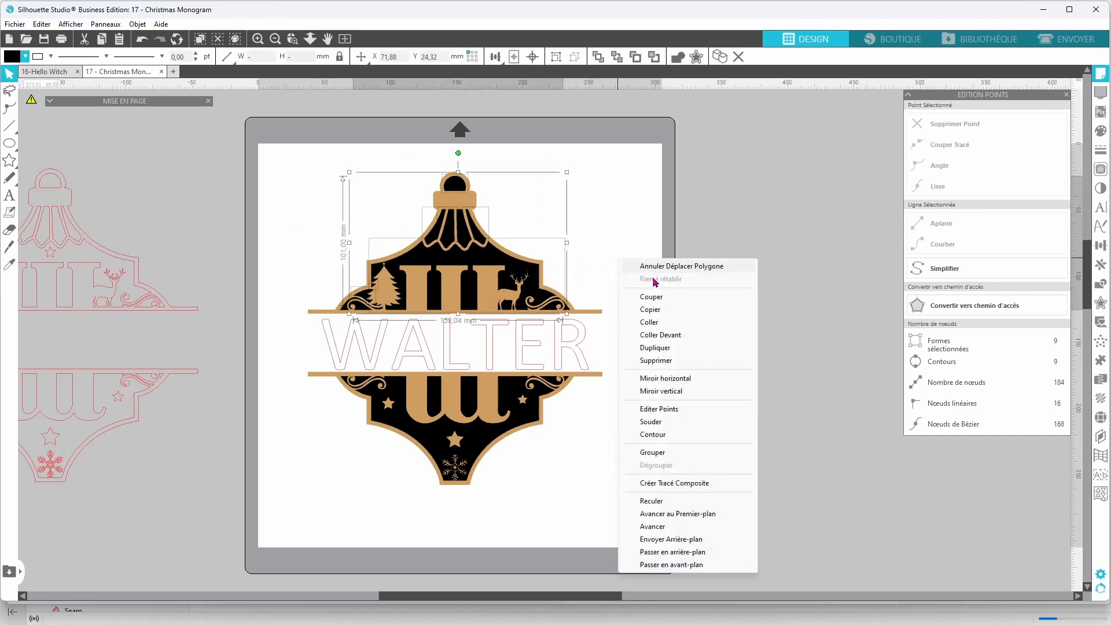
left_click(680, 485)
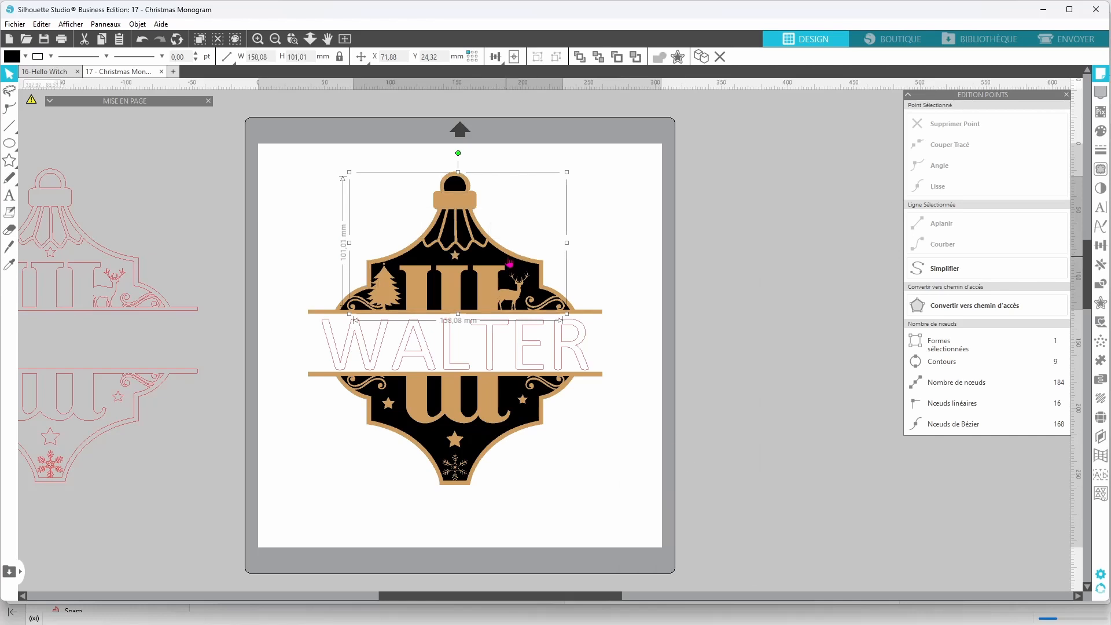
Try to group the upper half's gold contour with its black compound path, and undo the attempt
right_click(672, 261)
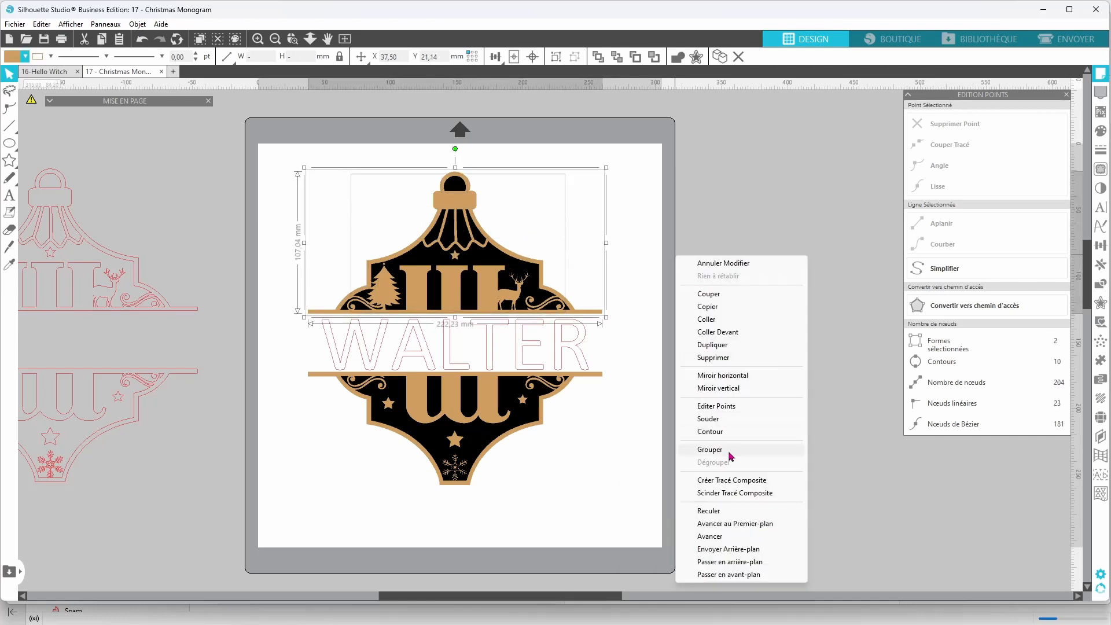
left_click(772, 450)
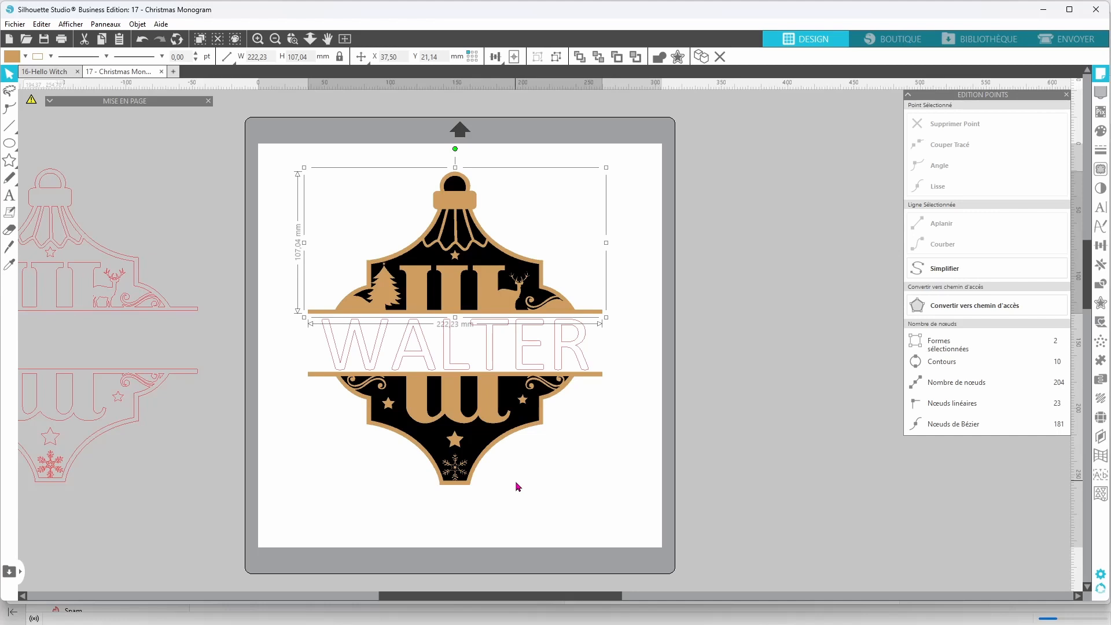
right_click(625, 299)
left_click(666, 492)
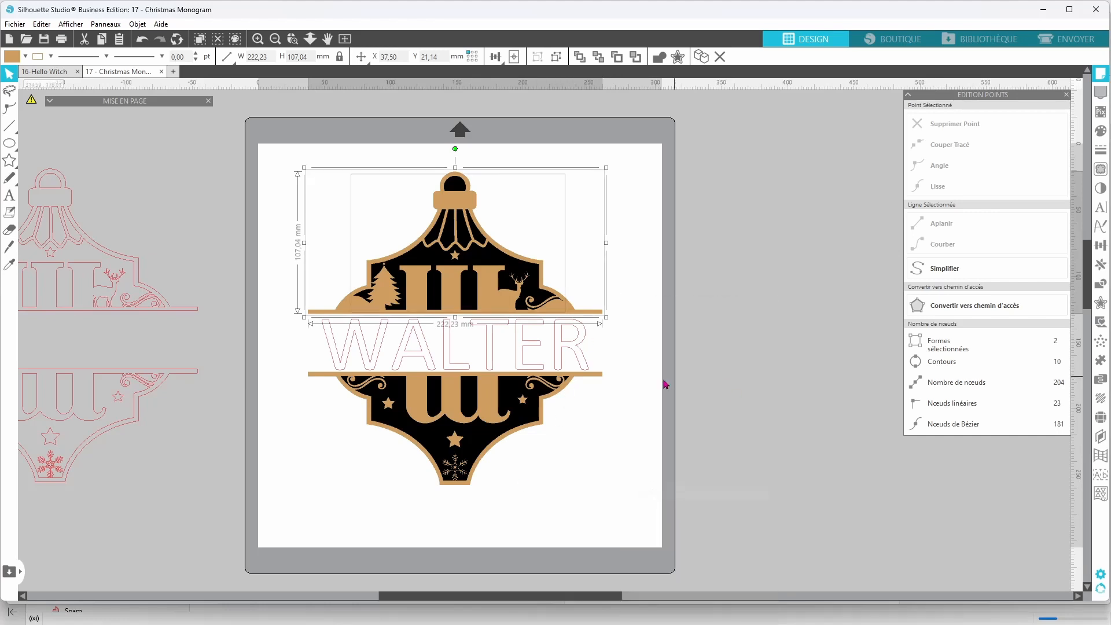
key("ctrl+z")
key("ctrl+z")
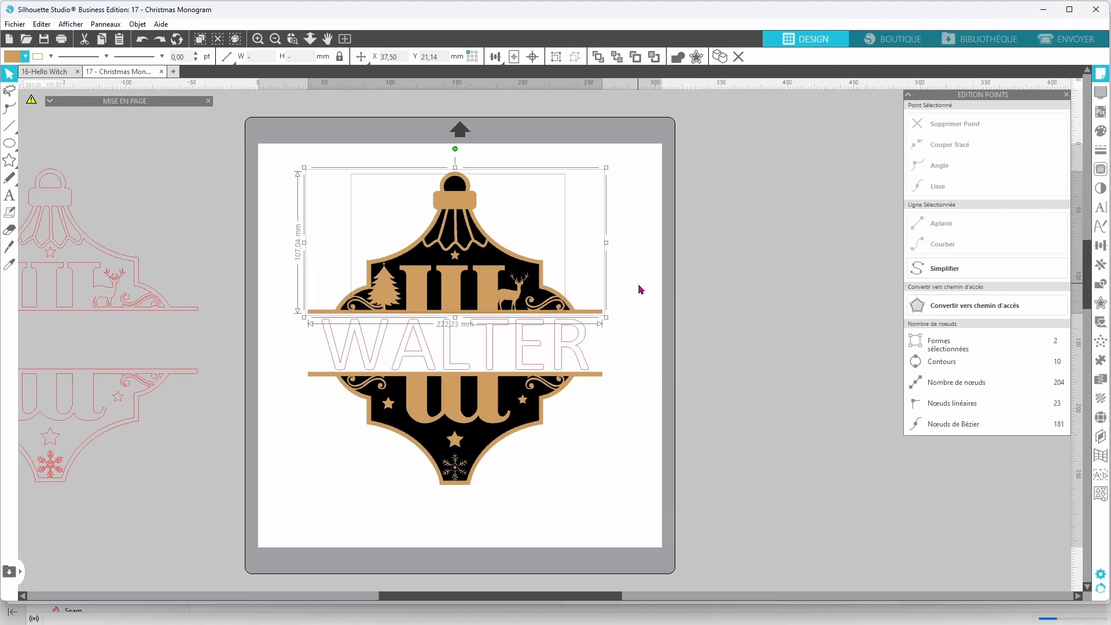
Combine all black inner shapes of the upper half, including the corner scrolls, into one compound path without the gold contour
left_click(641, 290)
left_click_drag(604, 212, 298, 314)
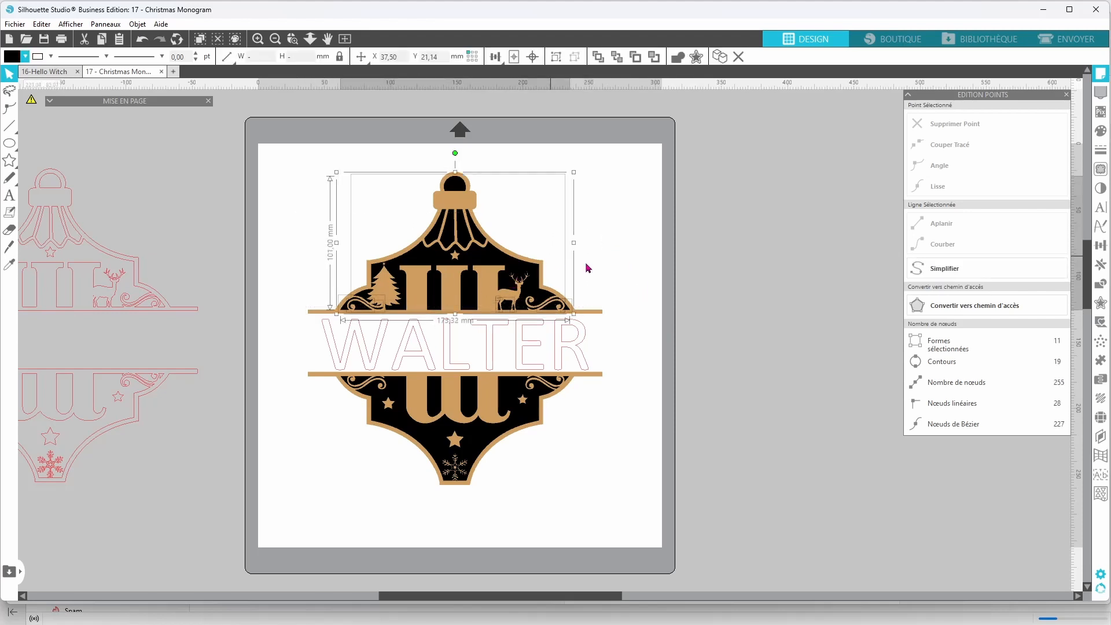
right_click(610, 262)
left_click(669, 486)
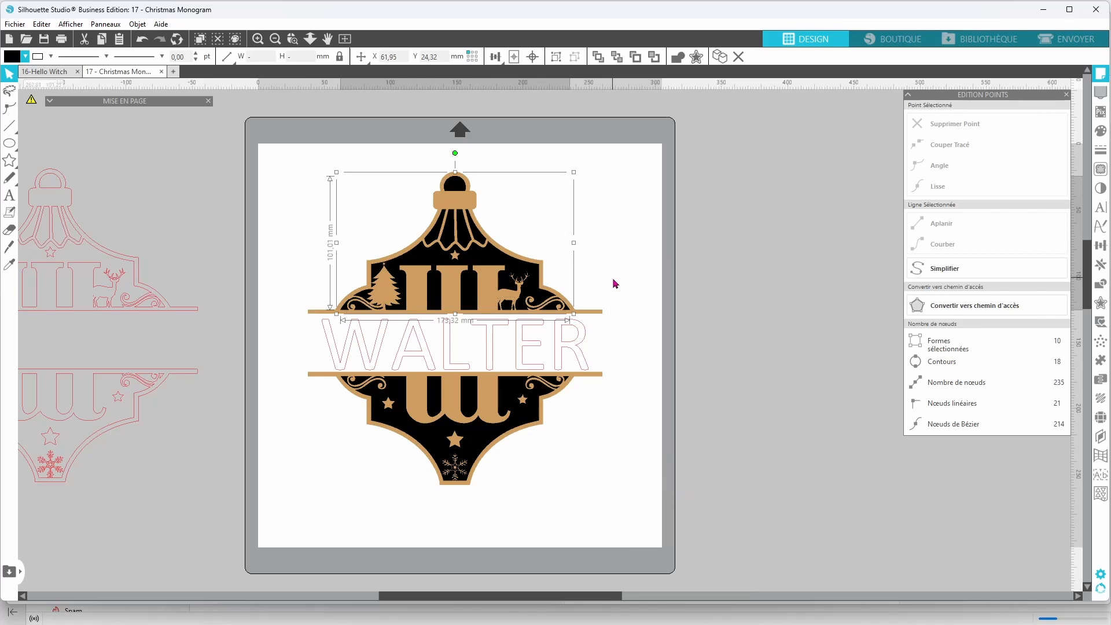
Group the upper half's gold contour with its black compound path and deselect it
left_click_drag(623, 249, 418, 299)
right_click(648, 298)
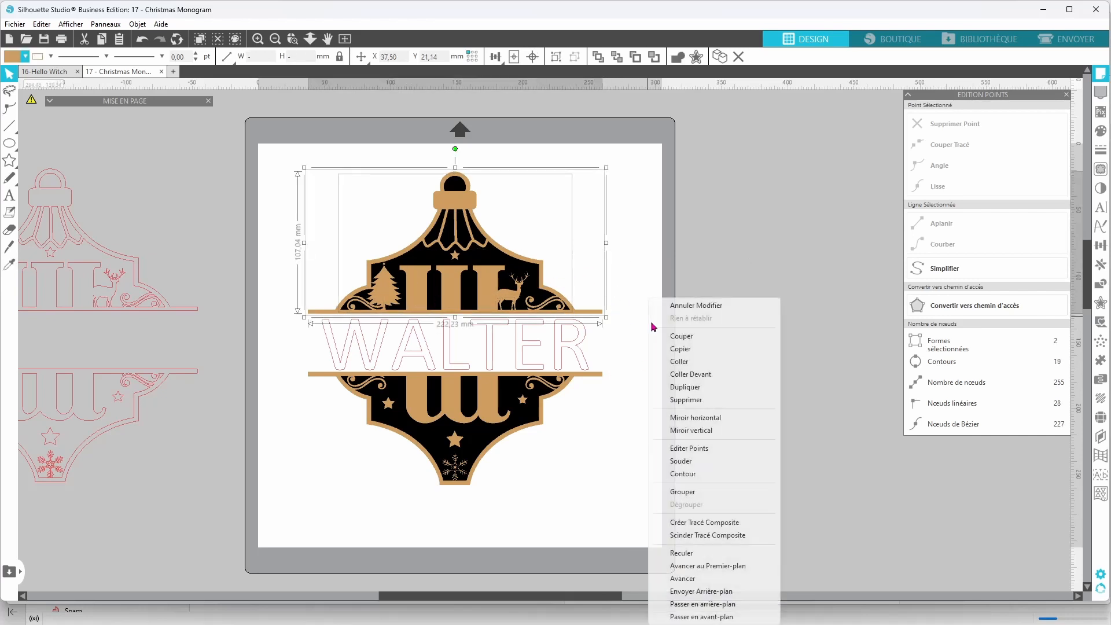
left_click(683, 491)
left_click(705, 470)
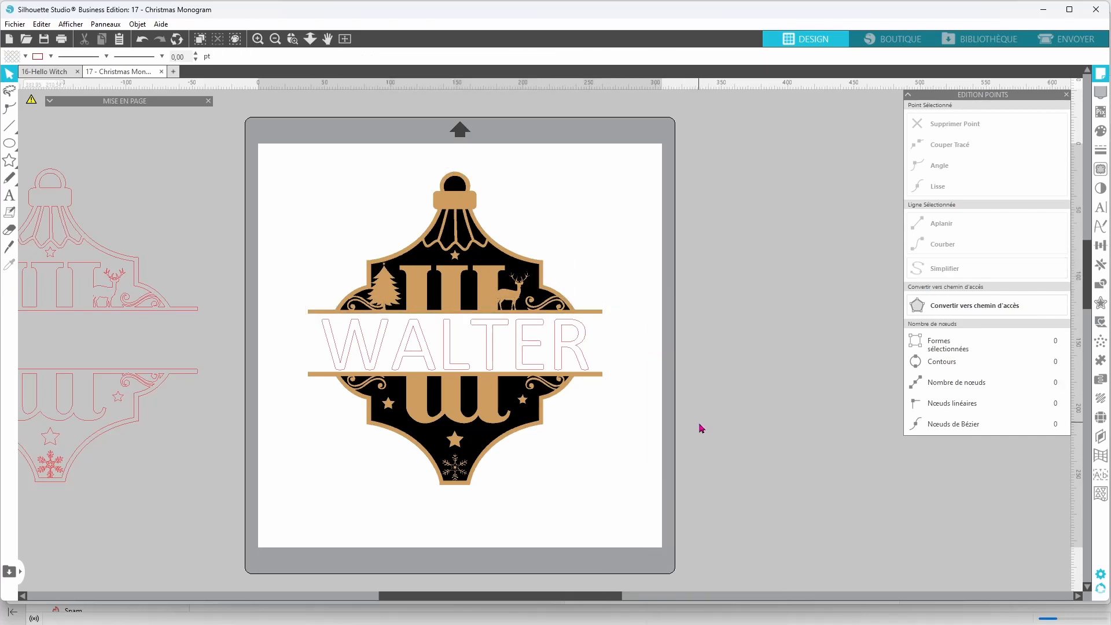
Nudge the lower half of the ornament down by about 3.5 mm to widen the gap around the name
left_click(453, 431)
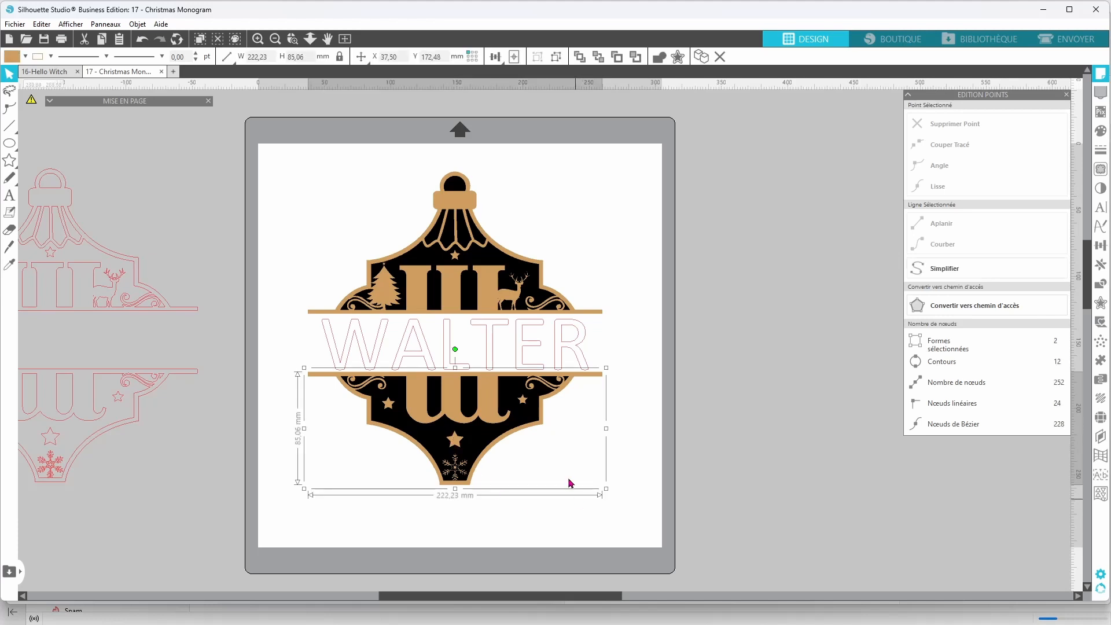
key("Down")
key("Down")
key("Down")
key("Down")
key("Down")
key("Down")
key("Down")
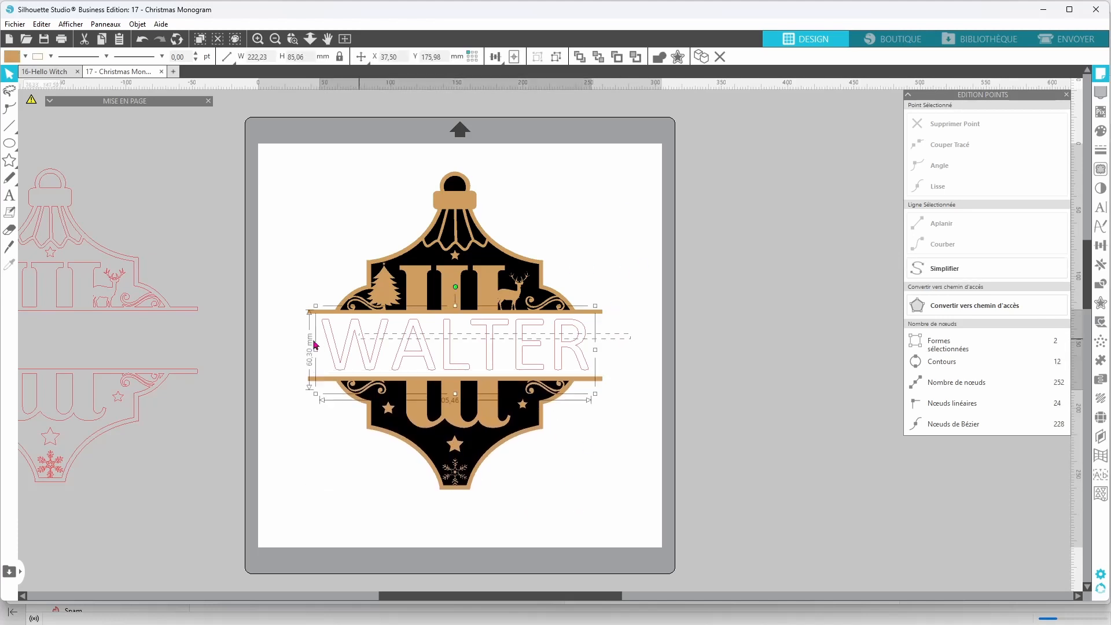
Set both the line and the fill of the name in the gap to red
left_click(559, 347)
left_click(50, 56)
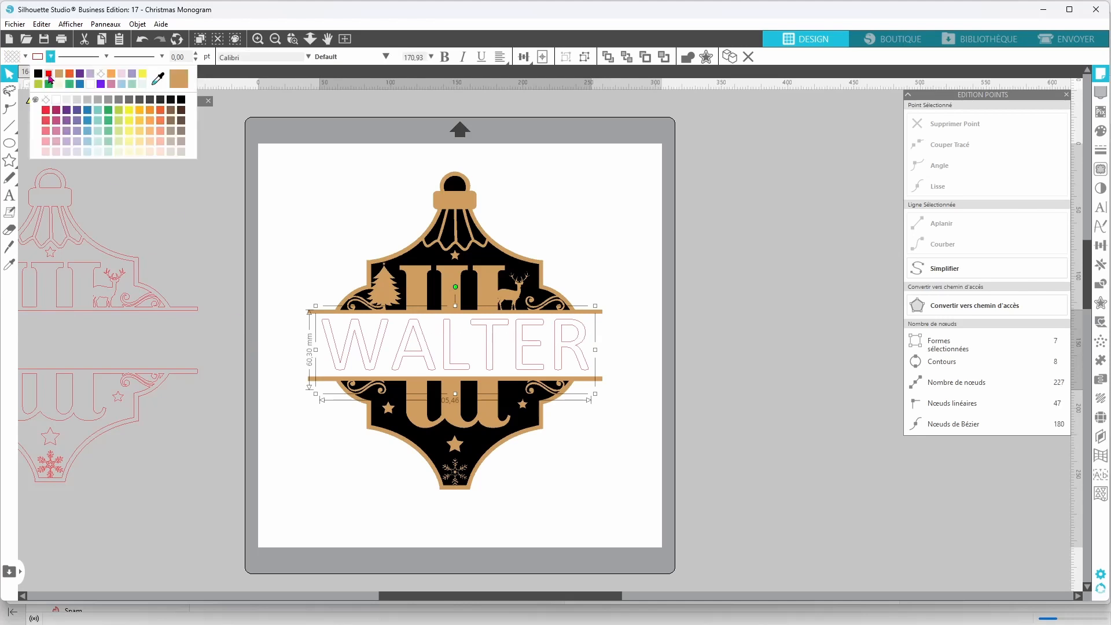
left_click(49, 74)
left_click(25, 56)
left_click(13, 74)
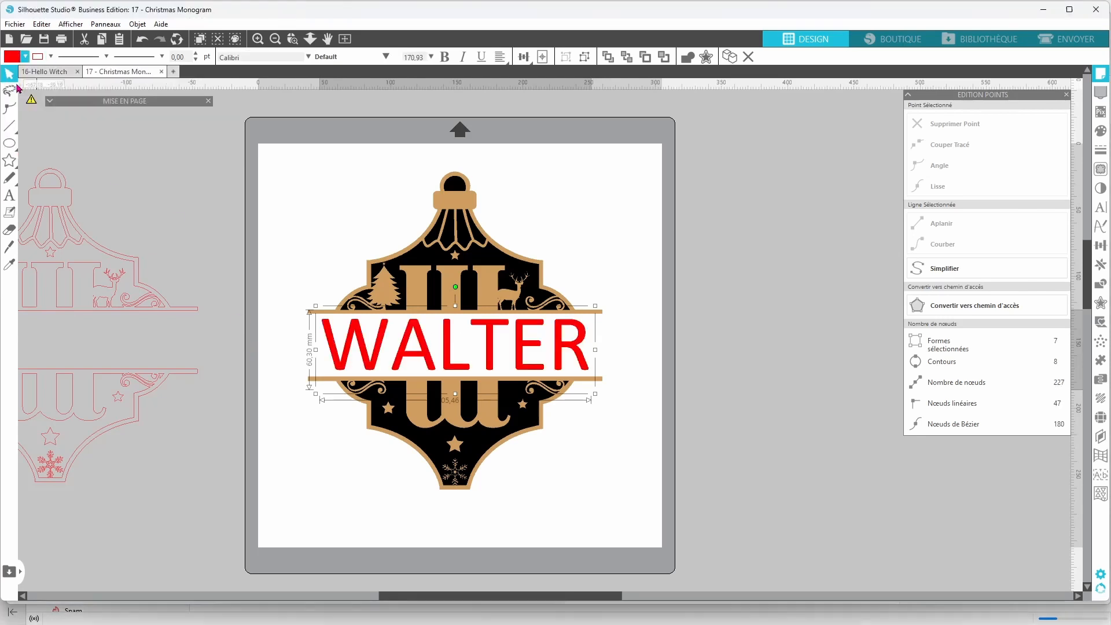
Convert the name's letters into one compound path and simplify its points
right_click(671, 418)
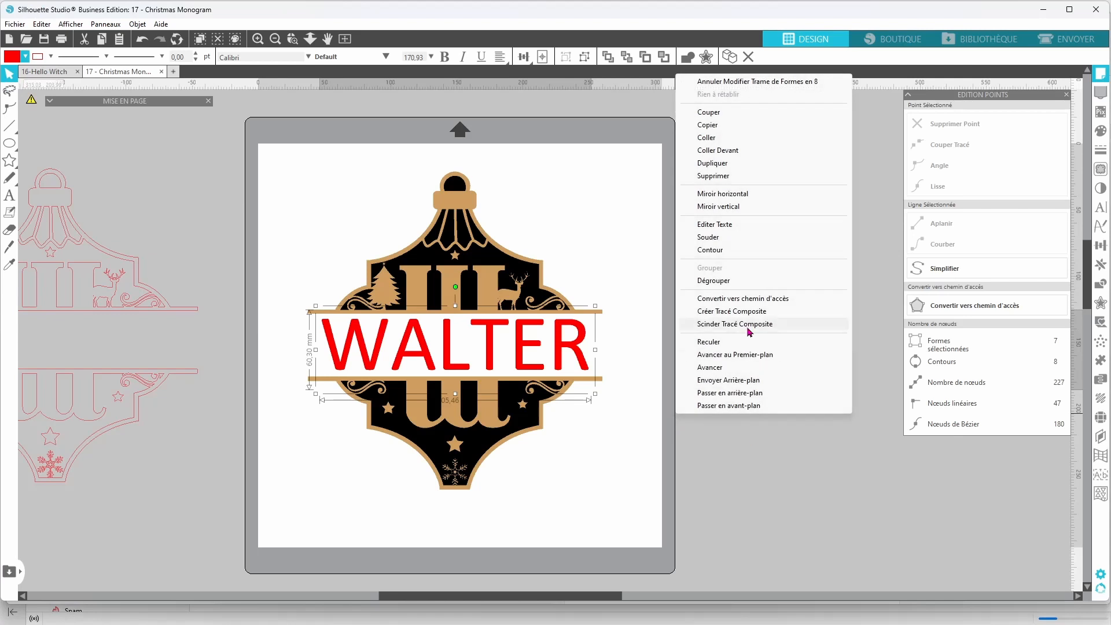
left_click(738, 316)
right_click(699, 365)
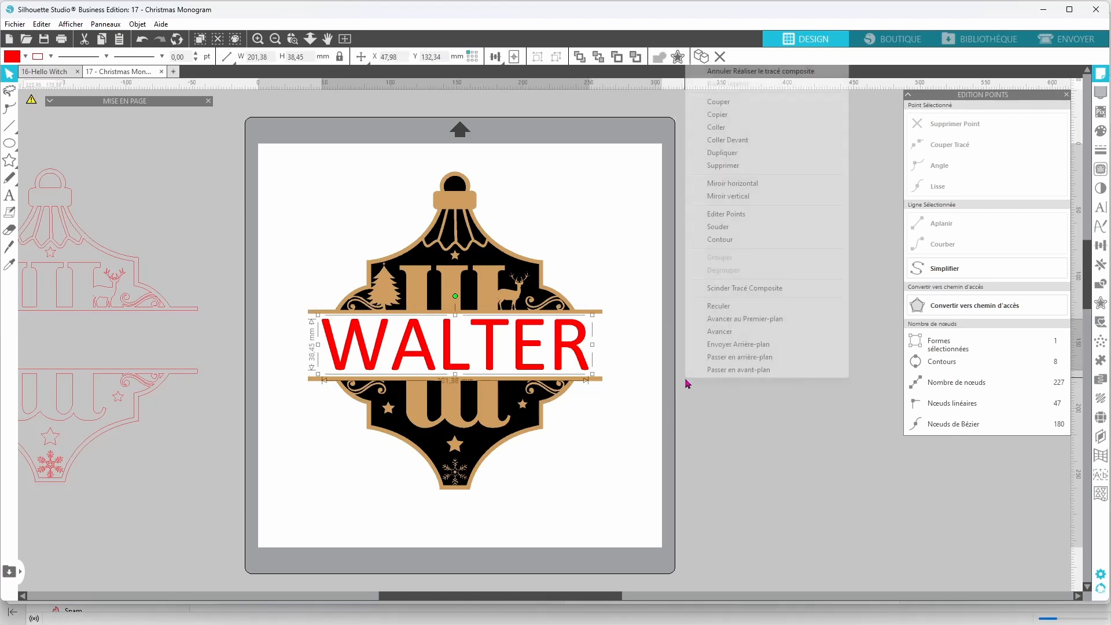
left_click(738, 219)
left_click(944, 268)
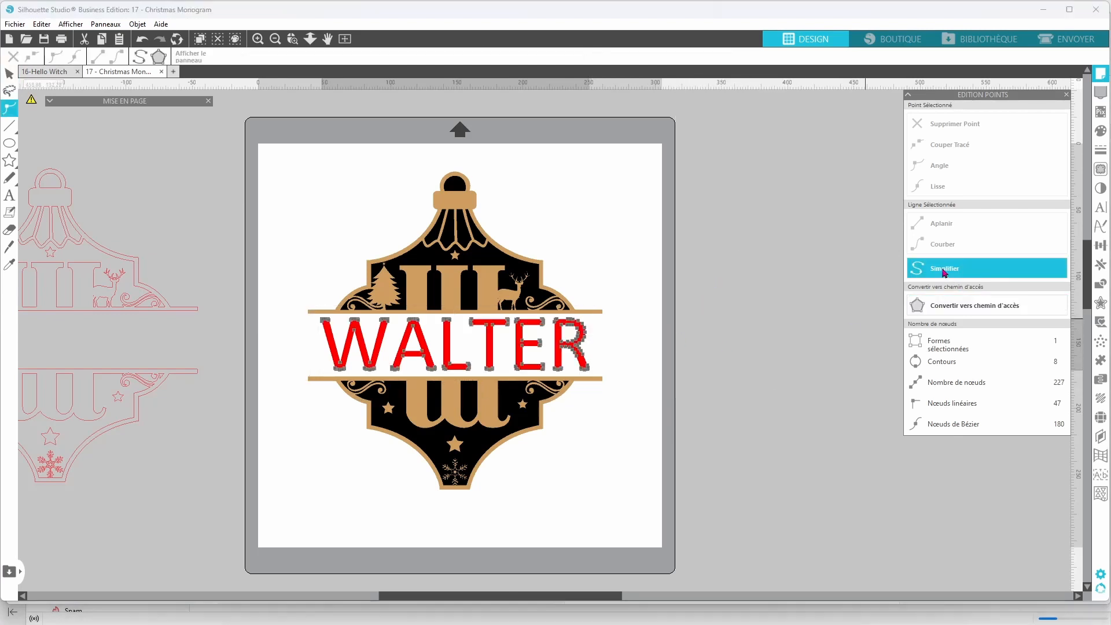
left_click(742, 439)
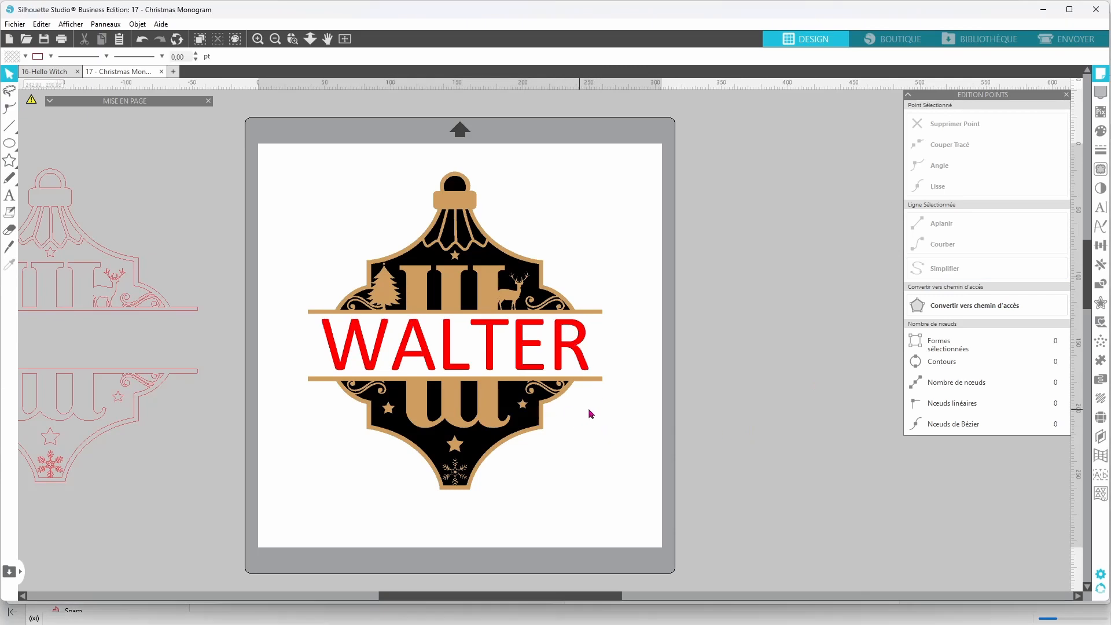
Space the two ornament halves and the name evenly in the vertical direction and align their centres horizontally
key("ctrl+a")
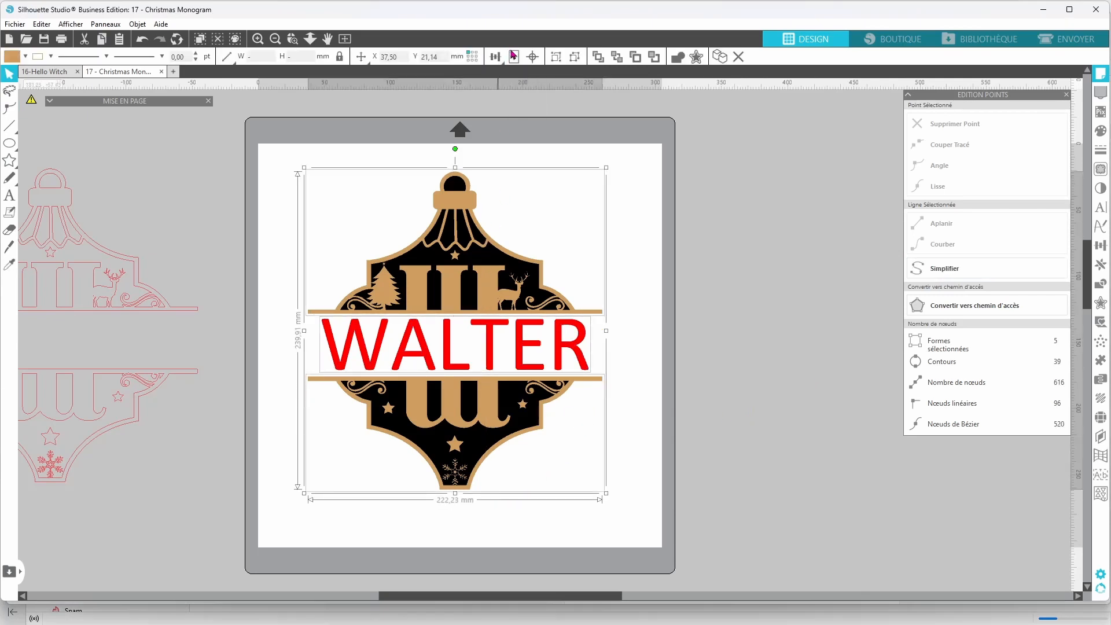
left_click(496, 56)
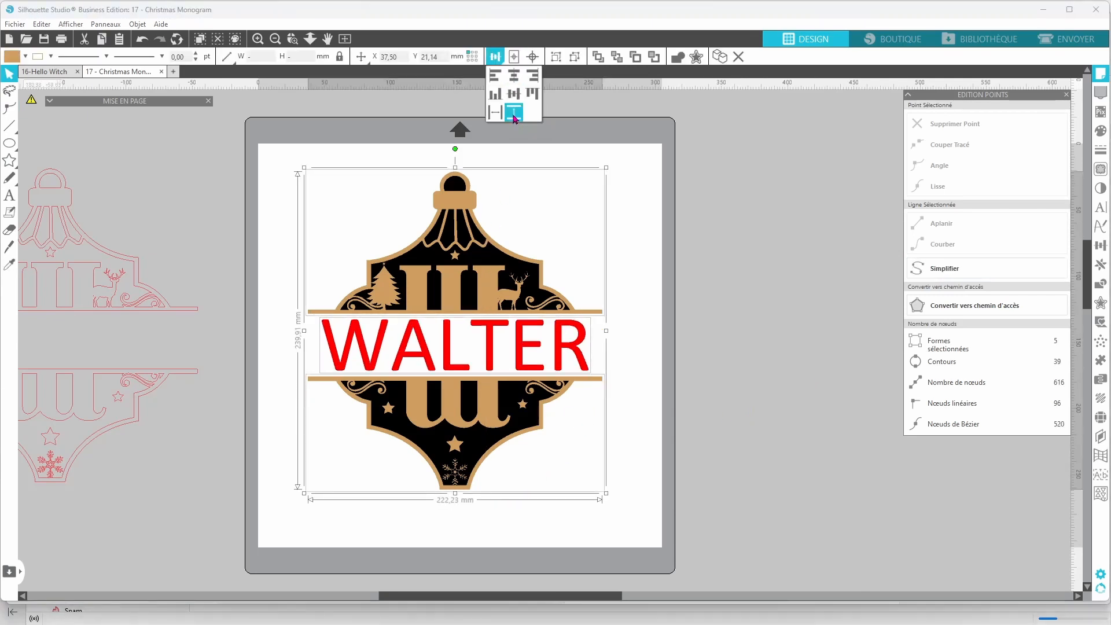
left_click(711, 388)
key("ctrl+a")
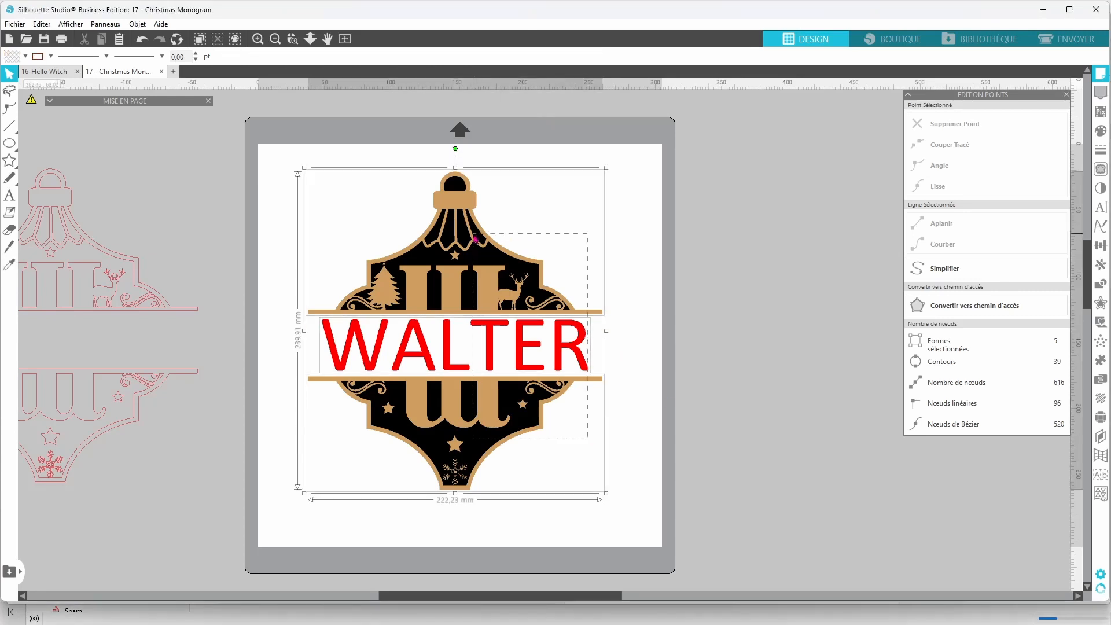
left_click(495, 56)
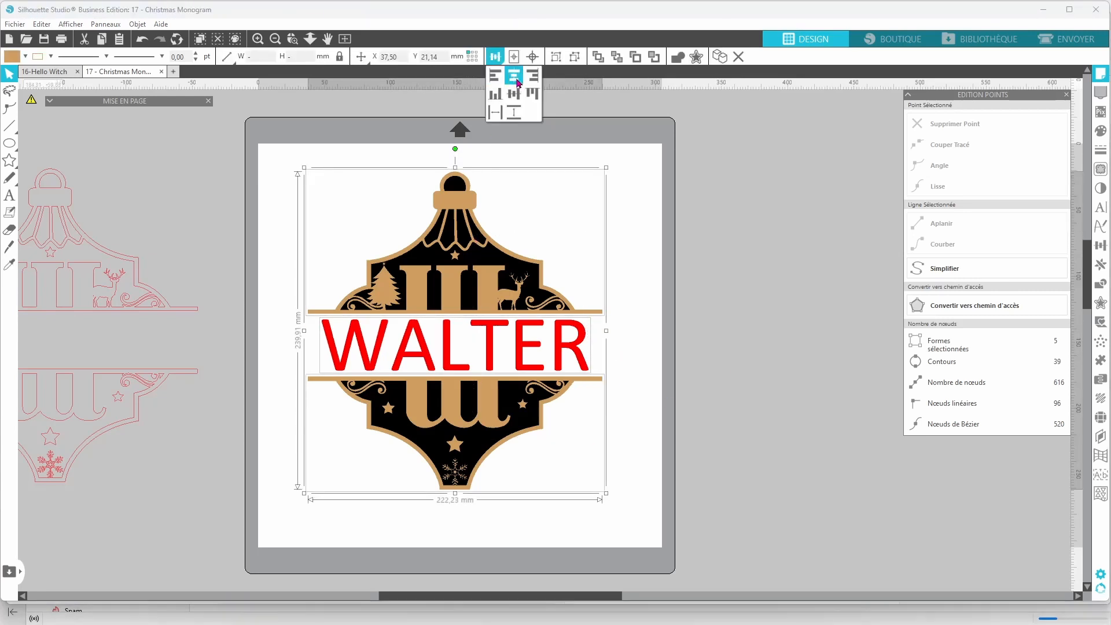
Group the two halves with the name and move the ornament up to the page's upper edge
right_click(702, 450)
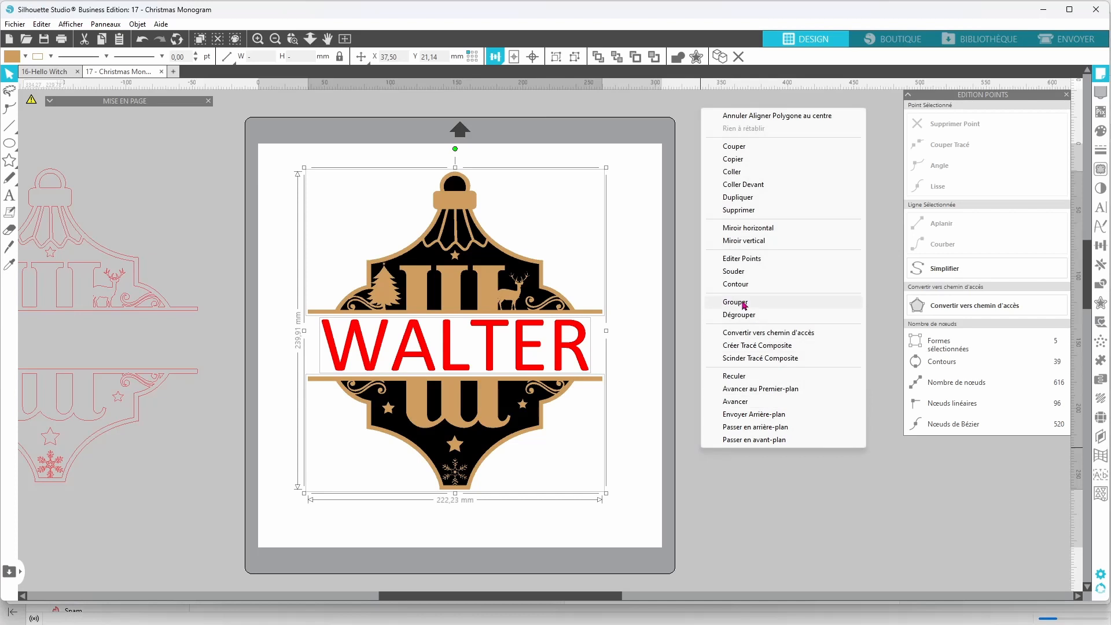
left_click(752, 302)
left_click_drag(500, 352, 499, 316)
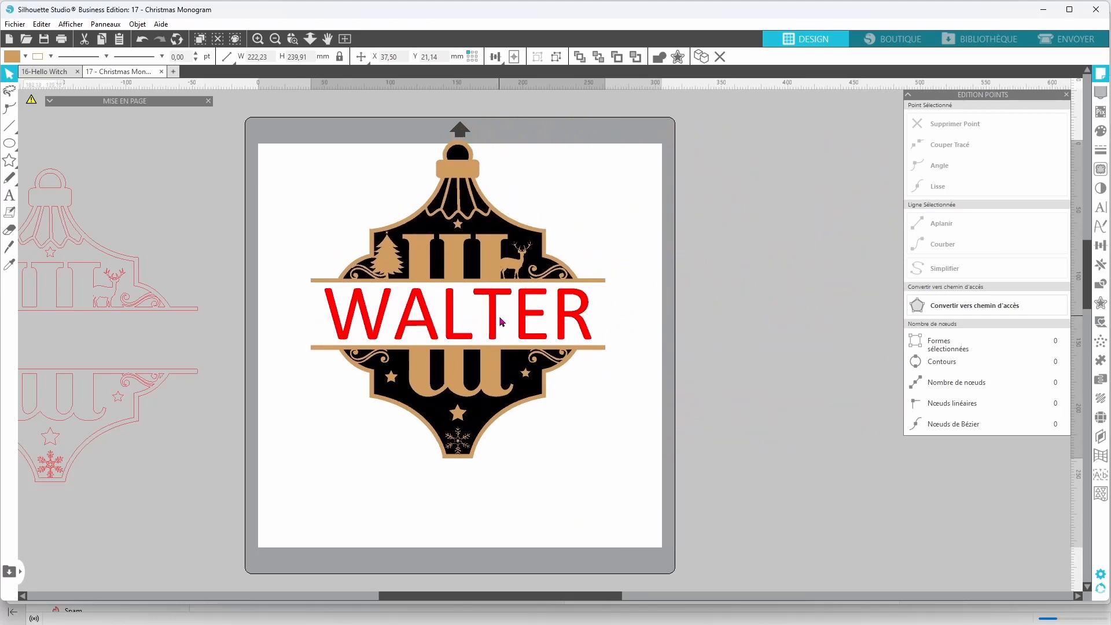
left_click(559, 465)
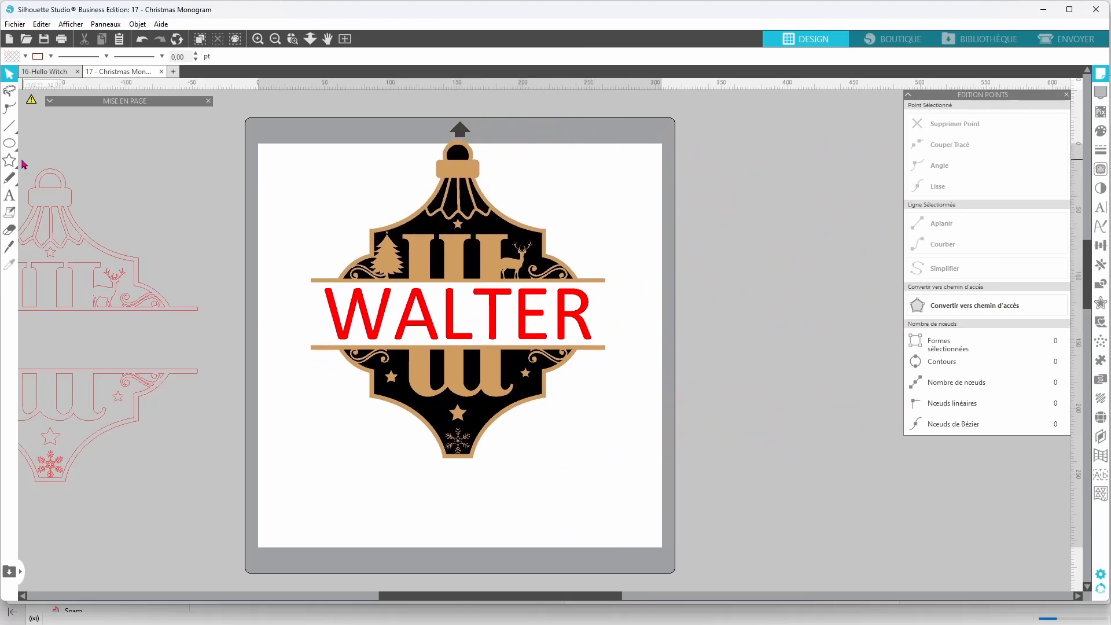
Draw a rectangle of about 223.4 by 53.3 mm around the name, spanning the gap and both gold bars
left_click(27, 143)
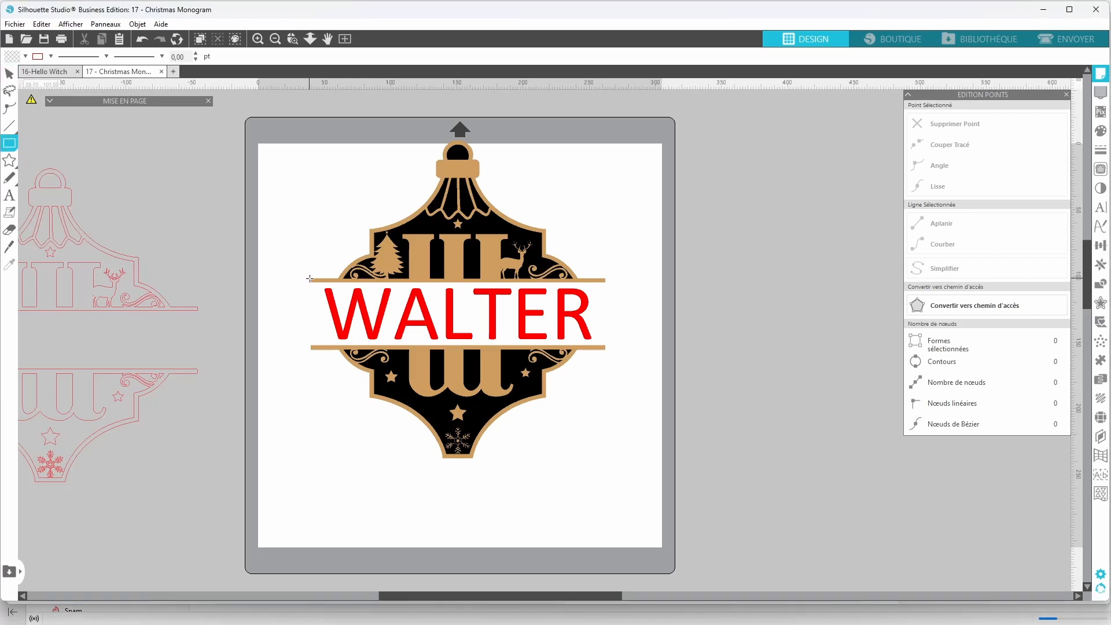
left_click_drag(310, 278, 607, 351)
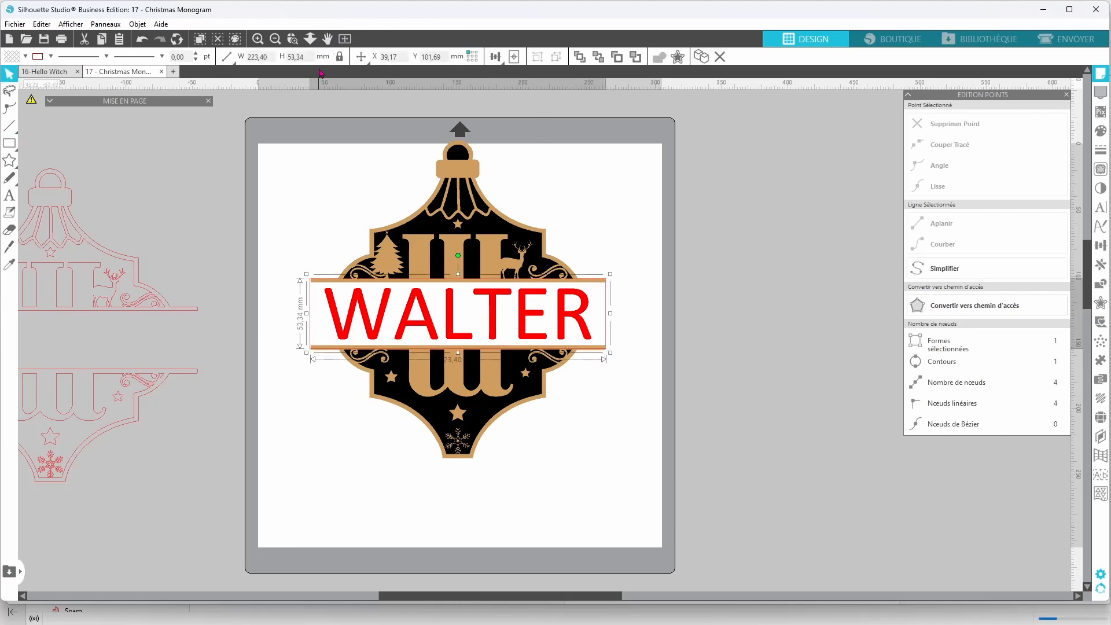
left_click(666, 258)
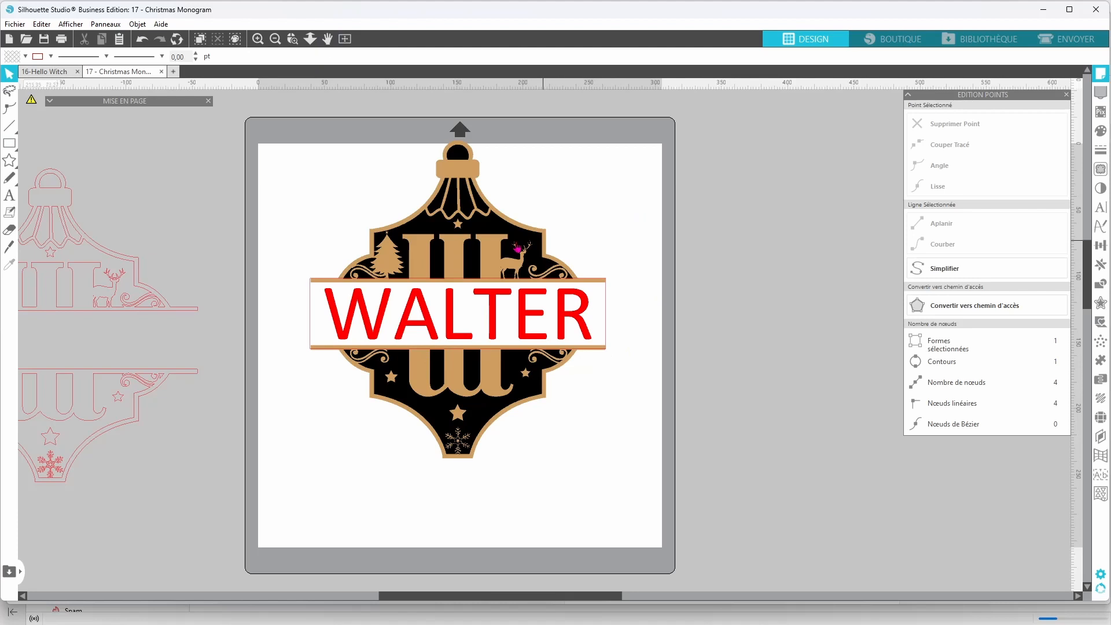
Set the rectangle's width to 222.24 mm and lower its upper edge for a height of about 51.75 mm
left_click(501, 445)
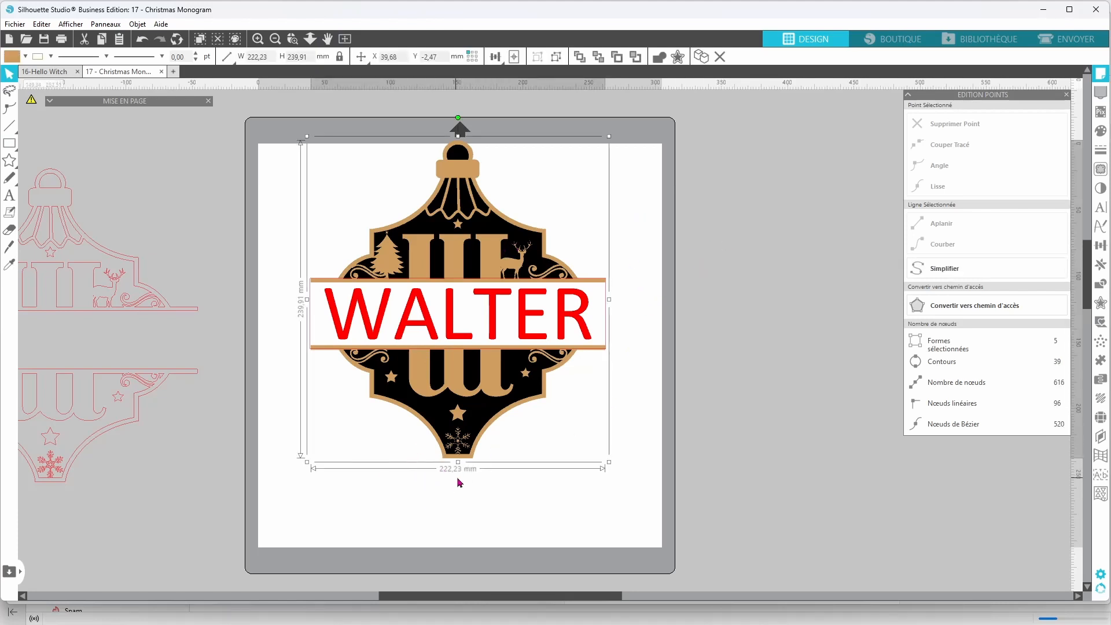
left_click(628, 322)
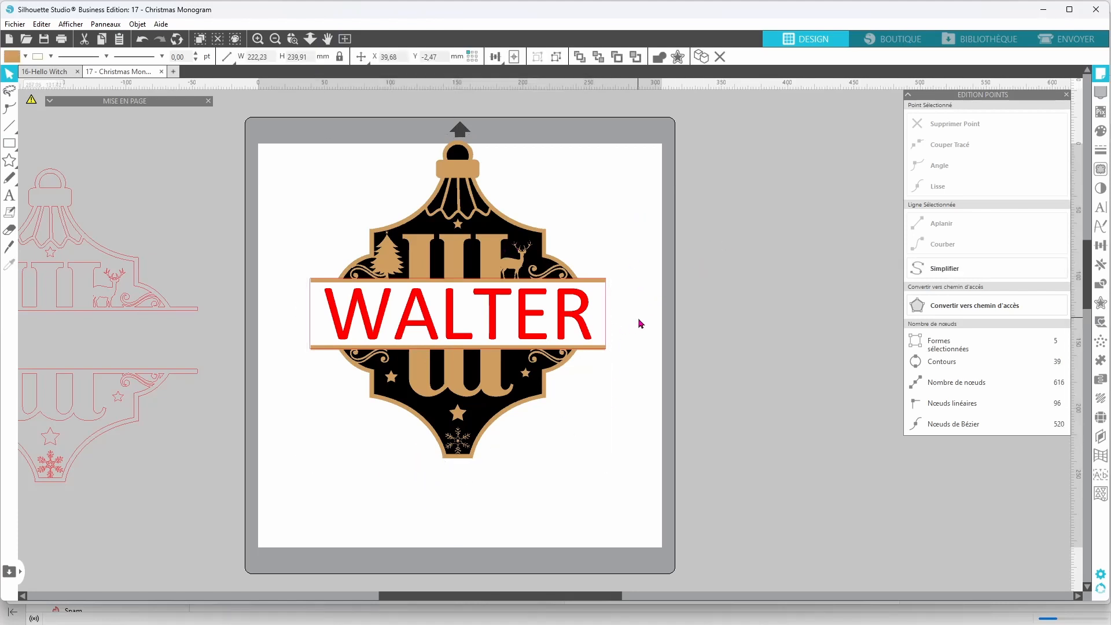
left_click(605, 324)
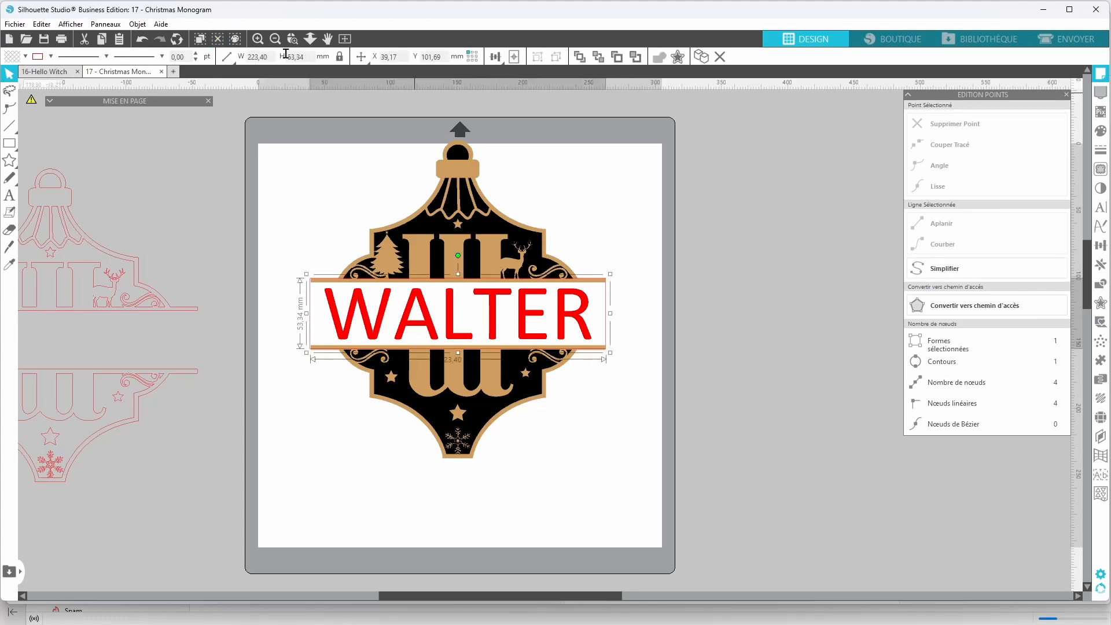
left_click_drag(273, 56, 218, 56)
type("22")
type("2.24")
key("Return")
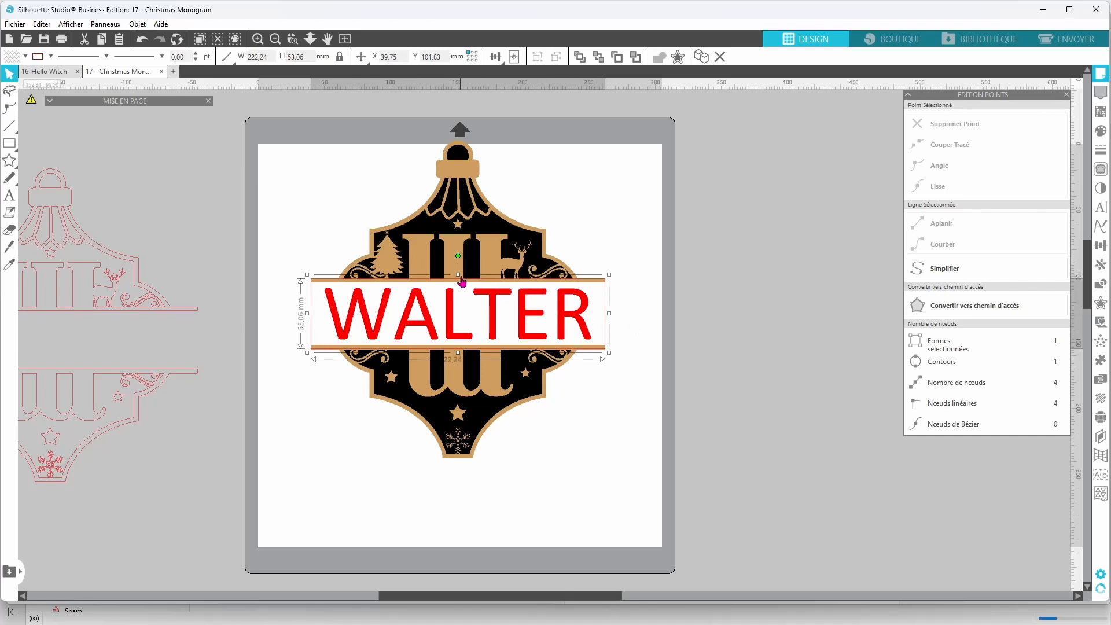
left_click_drag(458, 279, 458, 280)
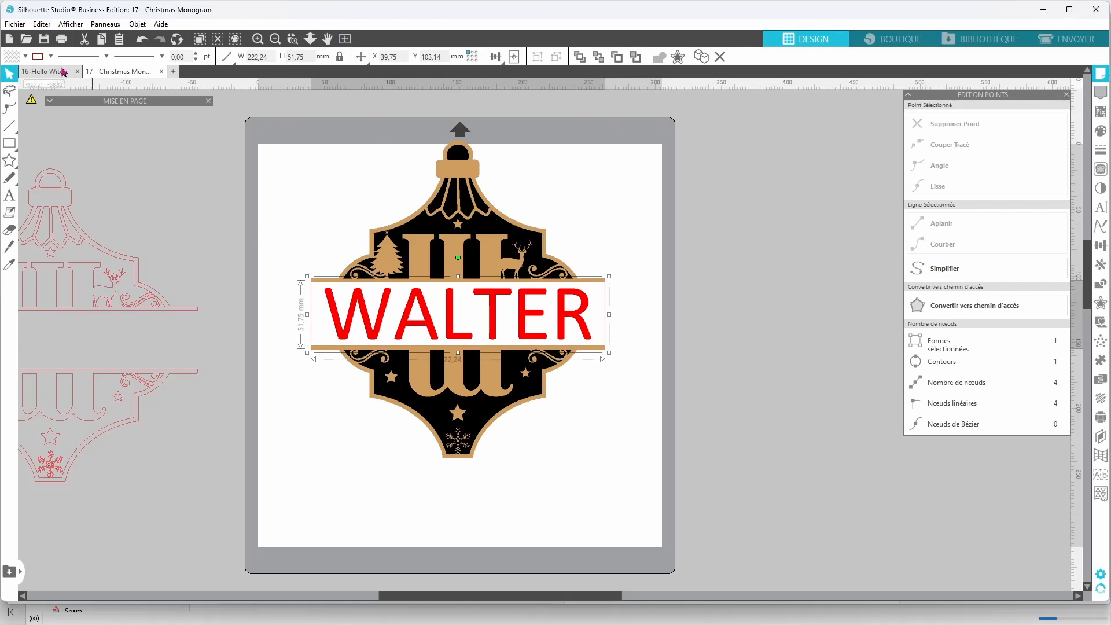
Set the line and the fill of the rectangle behind the name to black
left_click(43, 60)
left_click(49, 74)
left_click(25, 57)
left_click(11, 76)
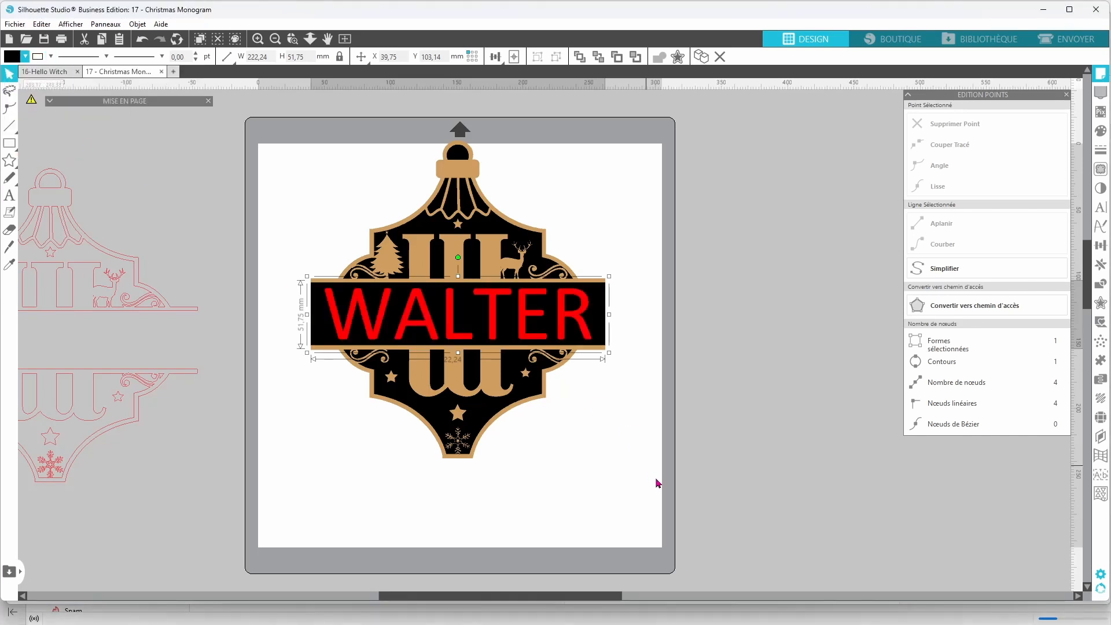
Group the ornament halves with the name and the black rectangle and move the group slightly lower on the page
left_click(682, 481)
left_click_drag(623, 136, 313, 460)
right_click(722, 350)
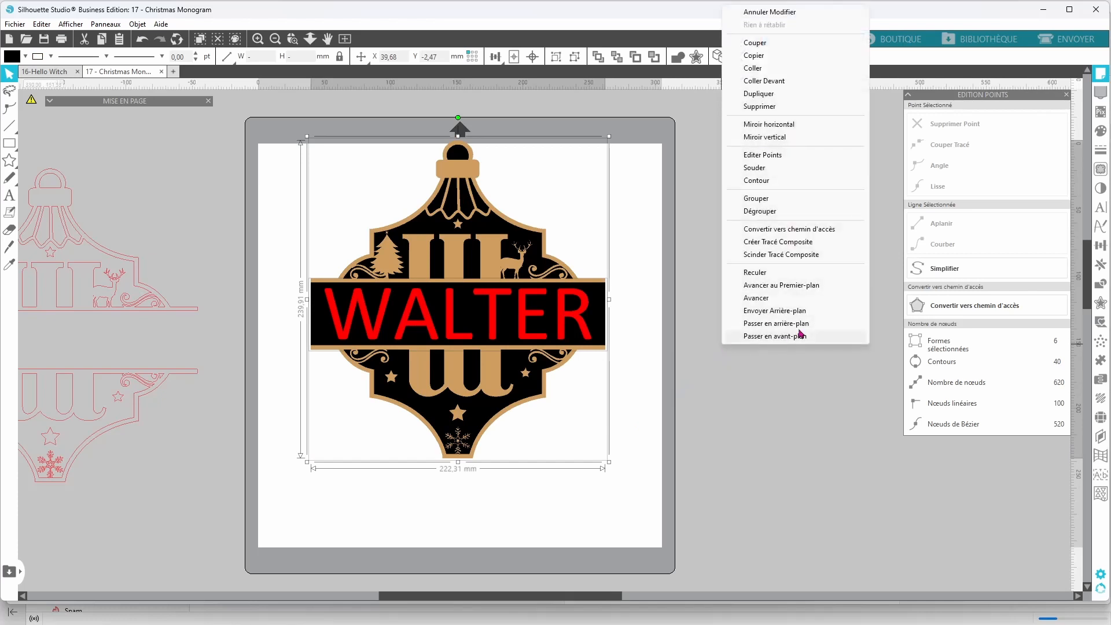
left_click(753, 199)
left_click_drag(456, 402, 500, 432)
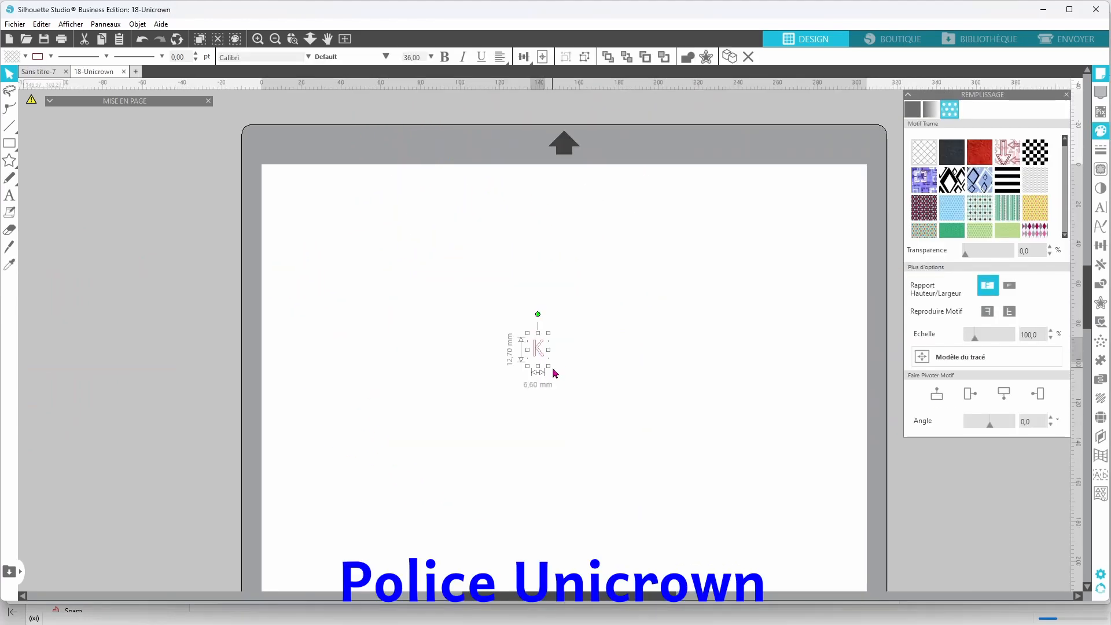
Enlarge the letter K to about 68 by 131 mm and set its font to Unicrown
left_click_drag(549, 367, 817, 528)
left_click_drag(633, 492, 566, 402)
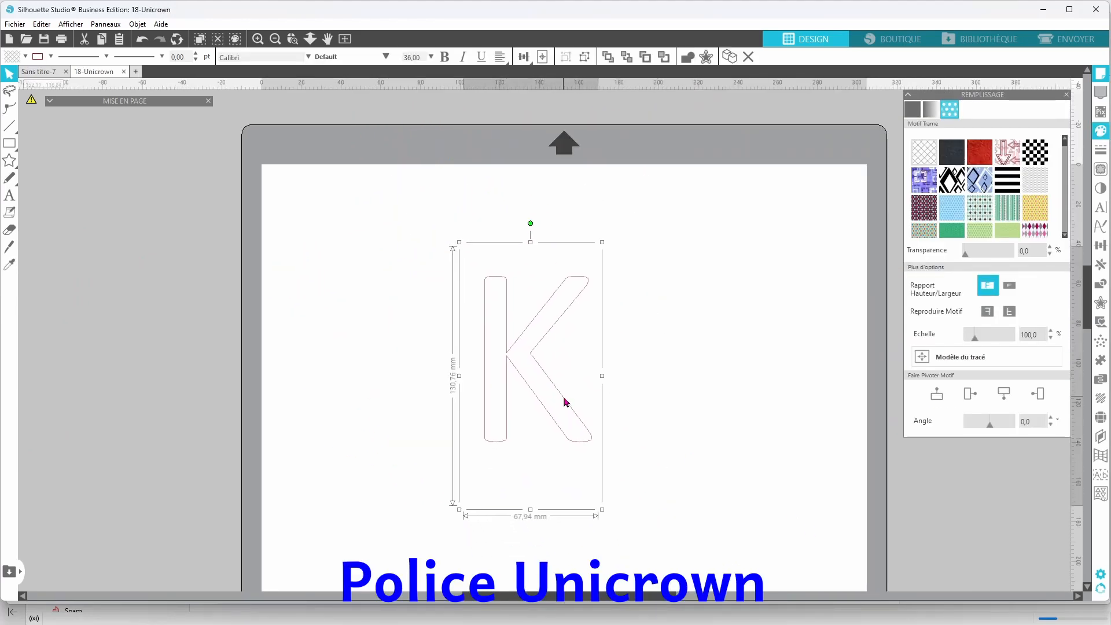
double_click(571, 414)
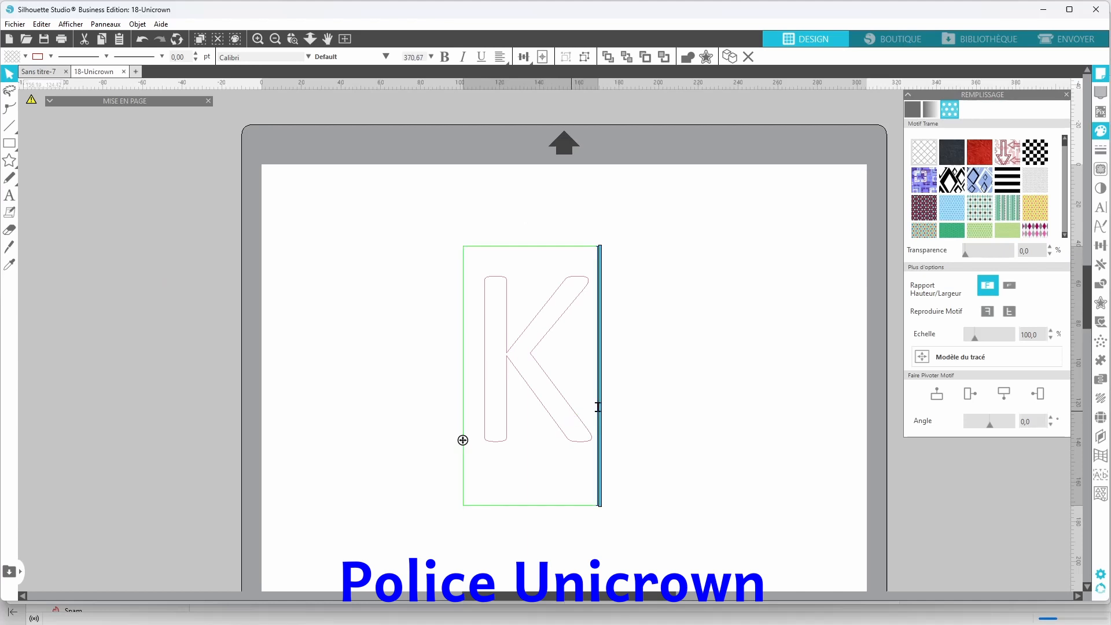
key("ctrl+a")
left_click(242, 56)
type("uni")
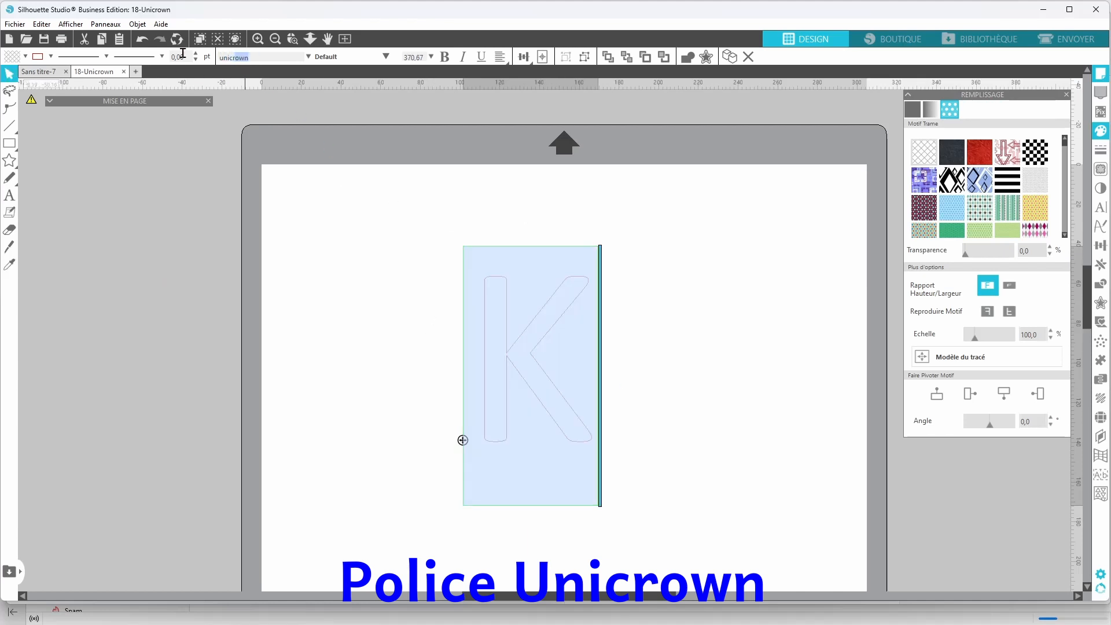
type("crown")
key("Return")
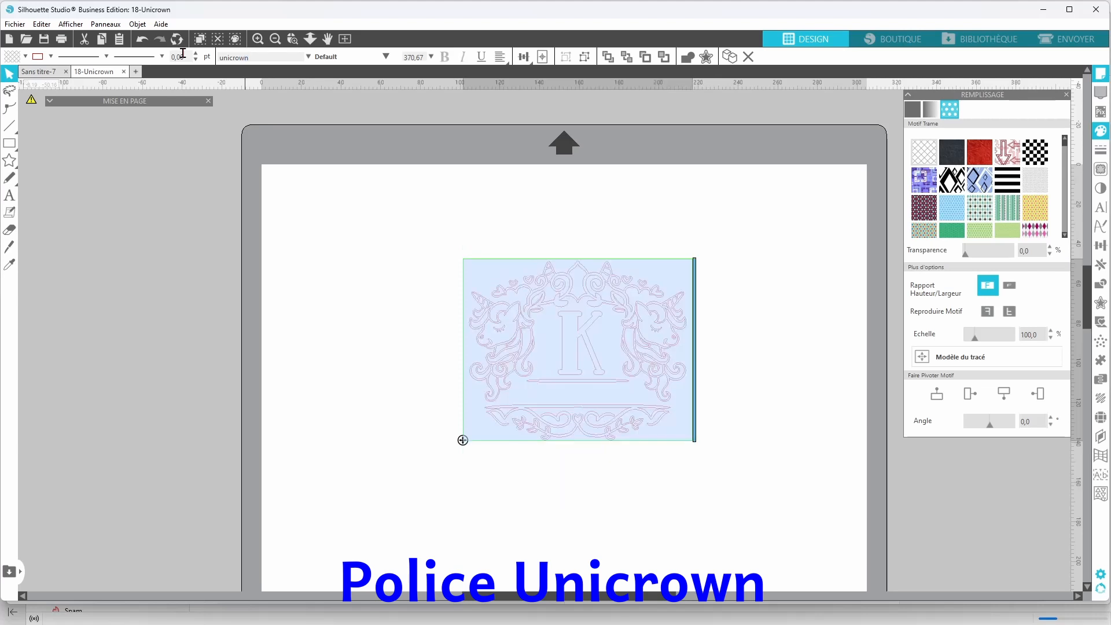
left_click(493, 454)
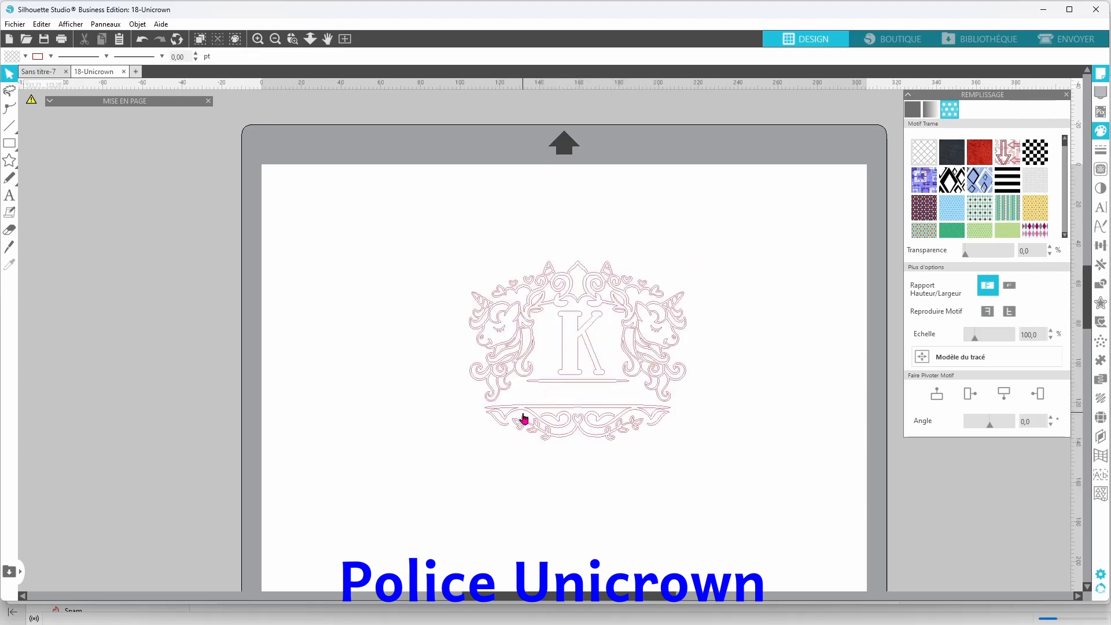
Enlarge the K unicorn monogram to about 235.5 by 186.4 mm and place a copy of it outside the page
left_click(524, 418)
left_click_drag(441, 456, 289, 525)
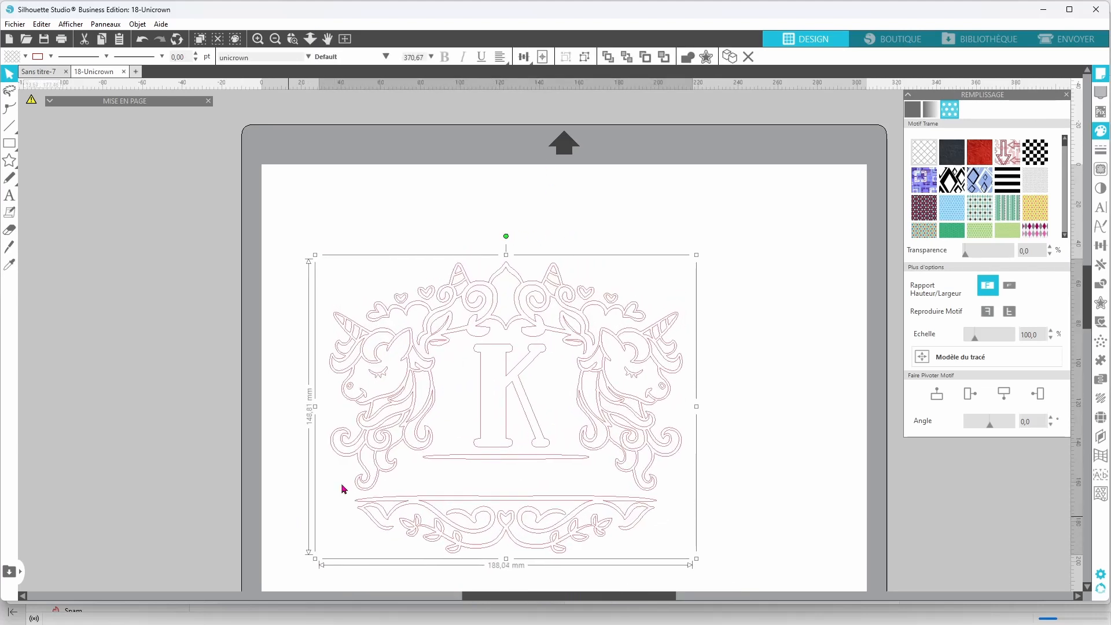
left_click_drag(697, 255, 792, 181)
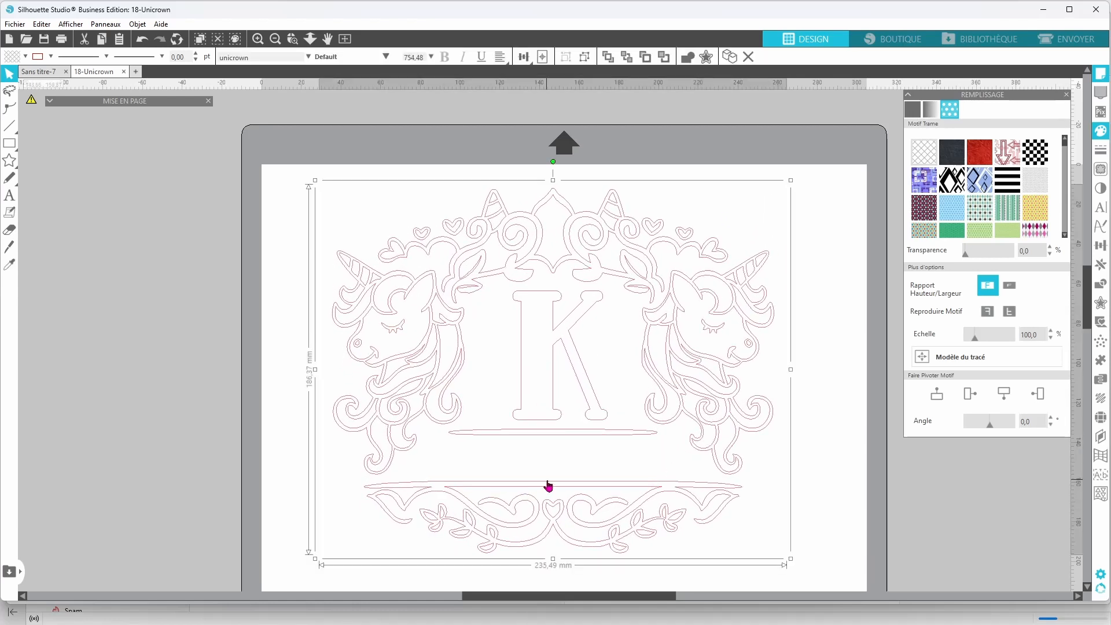
left_click_drag(548, 487, 139, 393)
left_click(654, 510)
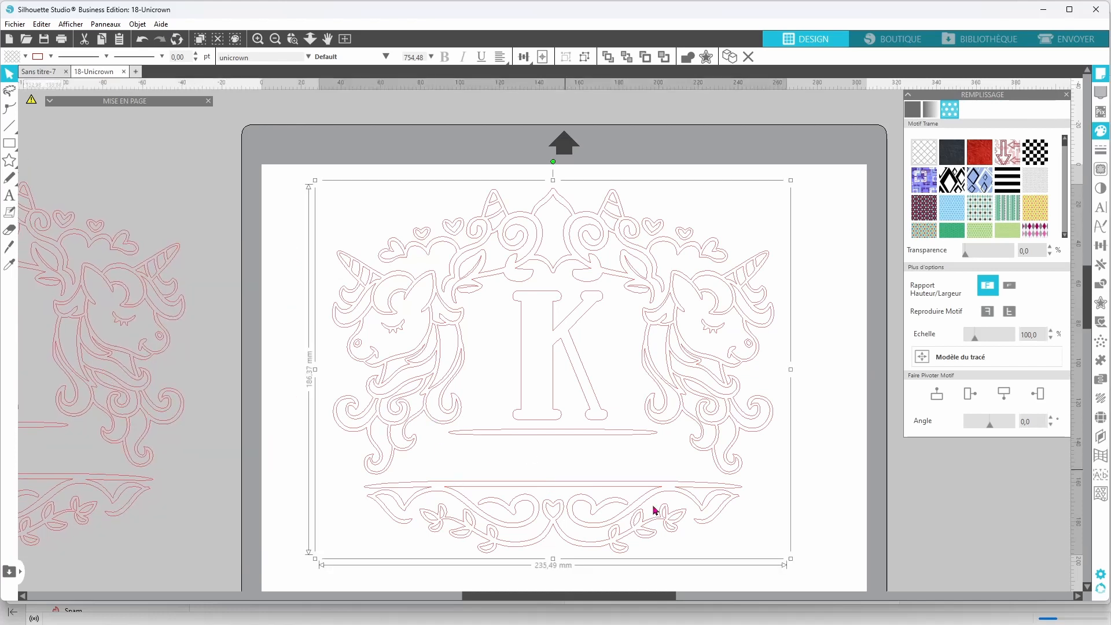
Break the K monogram on the page apart into separate shapes
right_click(819, 460)
left_click(876, 355)
right_click(828, 437)
left_click(860, 349)
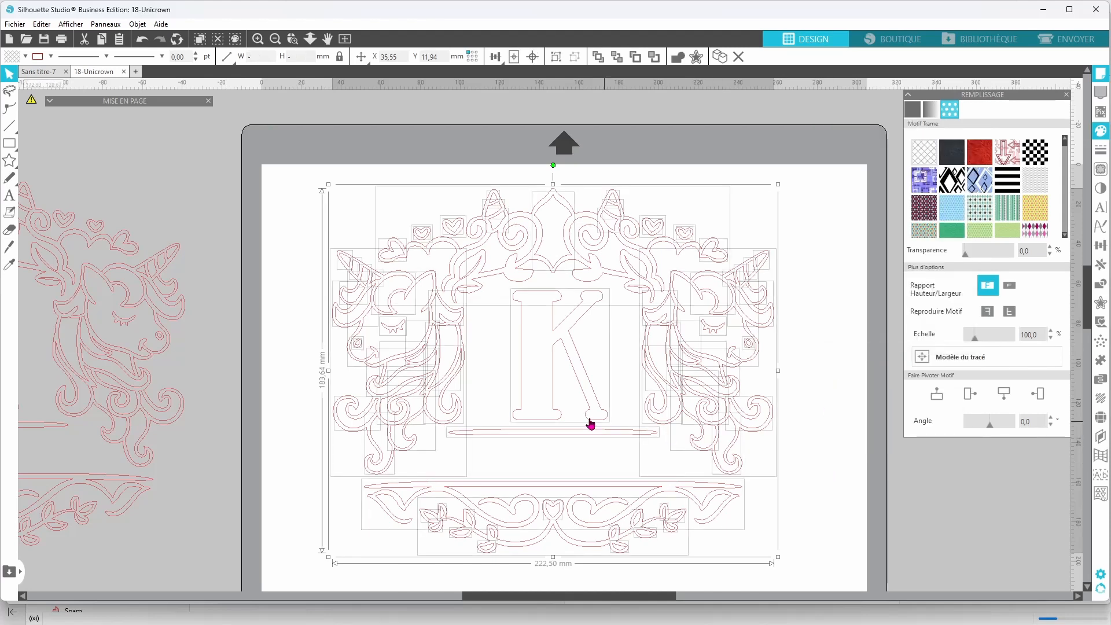
left_click(816, 451)
Fill the letter K with the pink polka-dot pattern
left_click(605, 420)
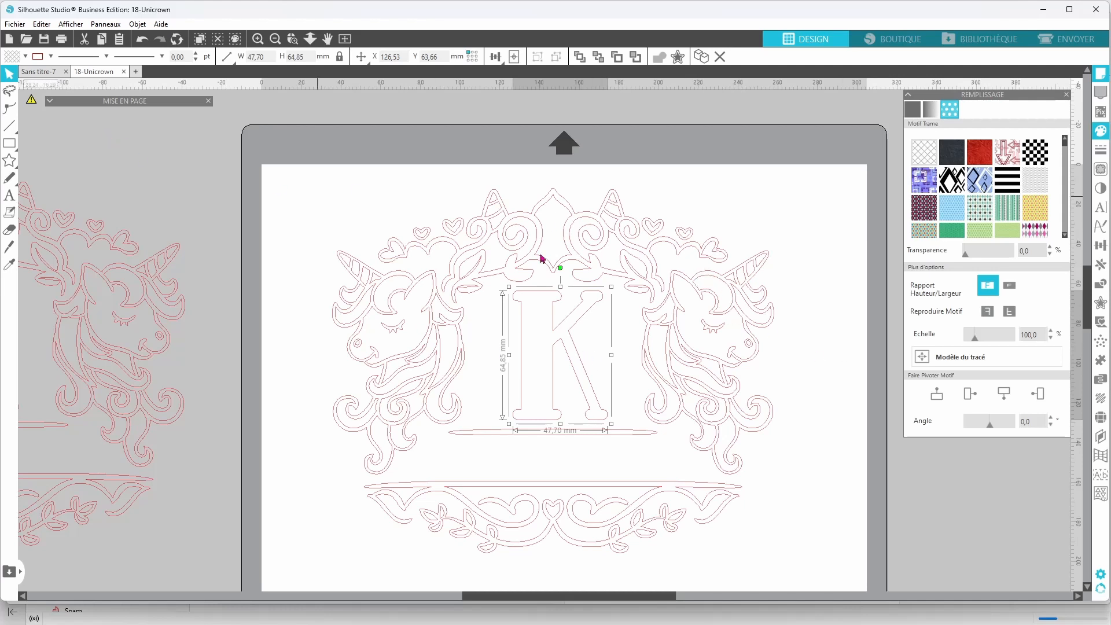
scroll(987, 214, "down", 2)
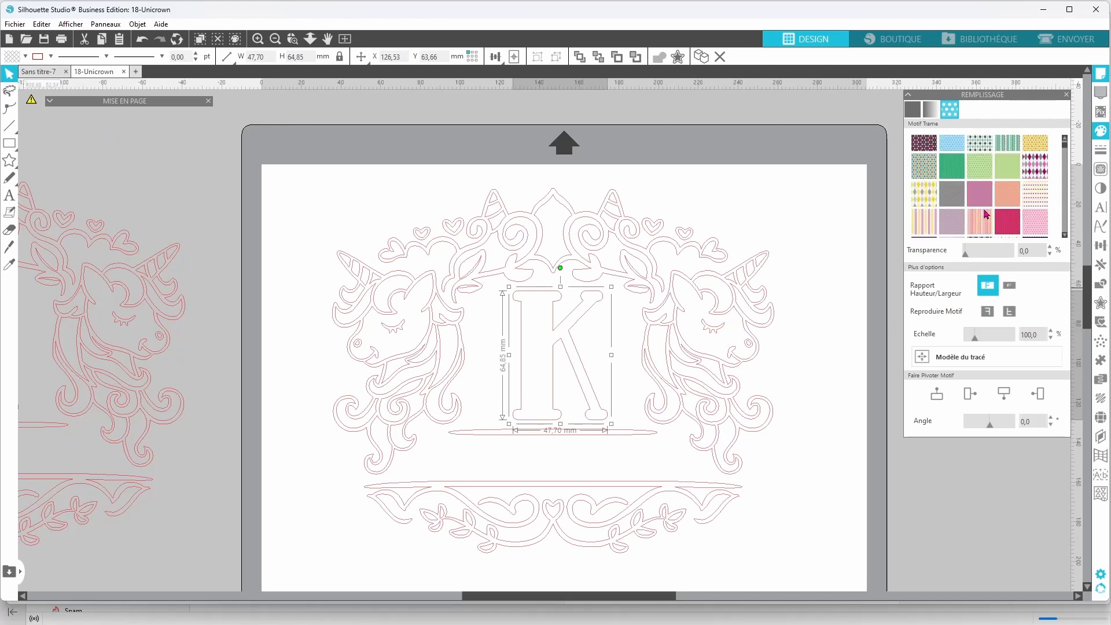
left_click(1037, 223)
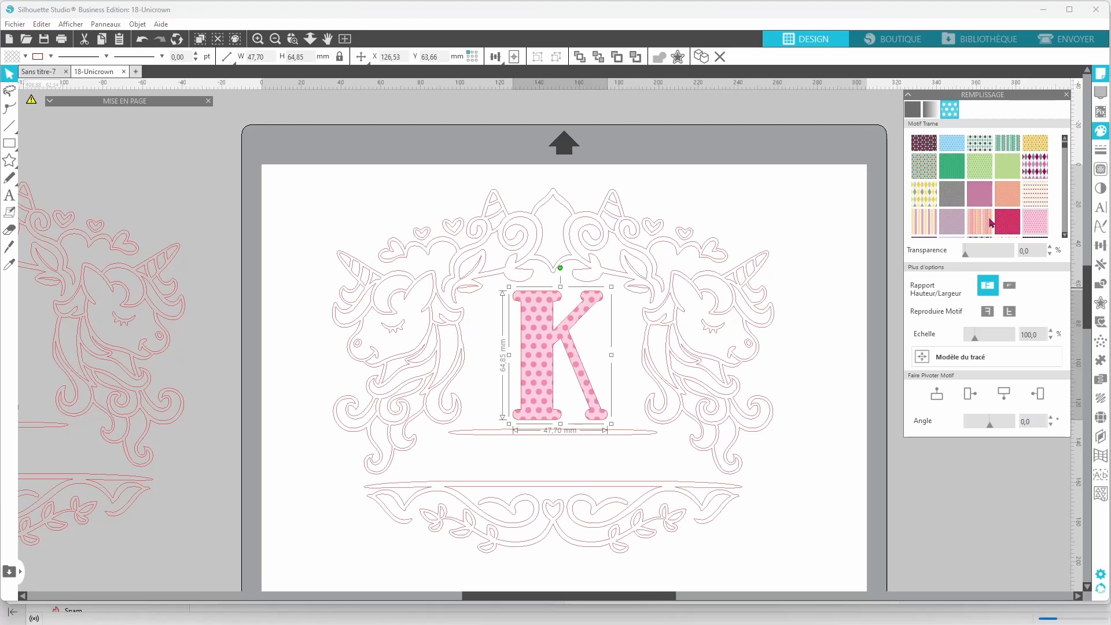
Sample the pink of the polka dots as the K's line color and set the line thickness to 3 pt
left_click(51, 56)
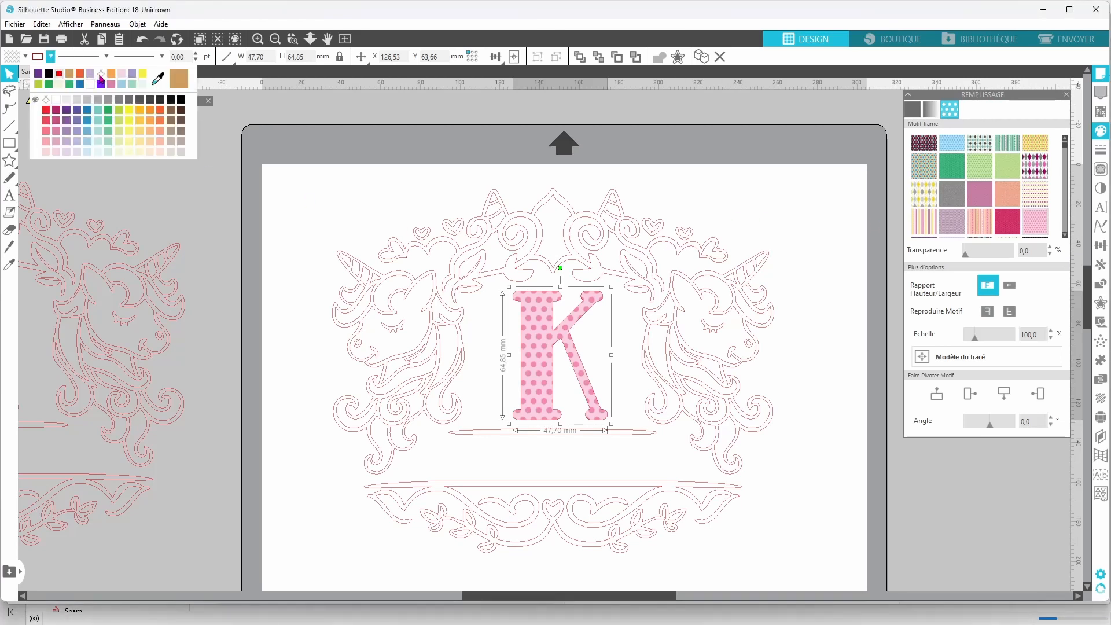
left_click(100, 75)
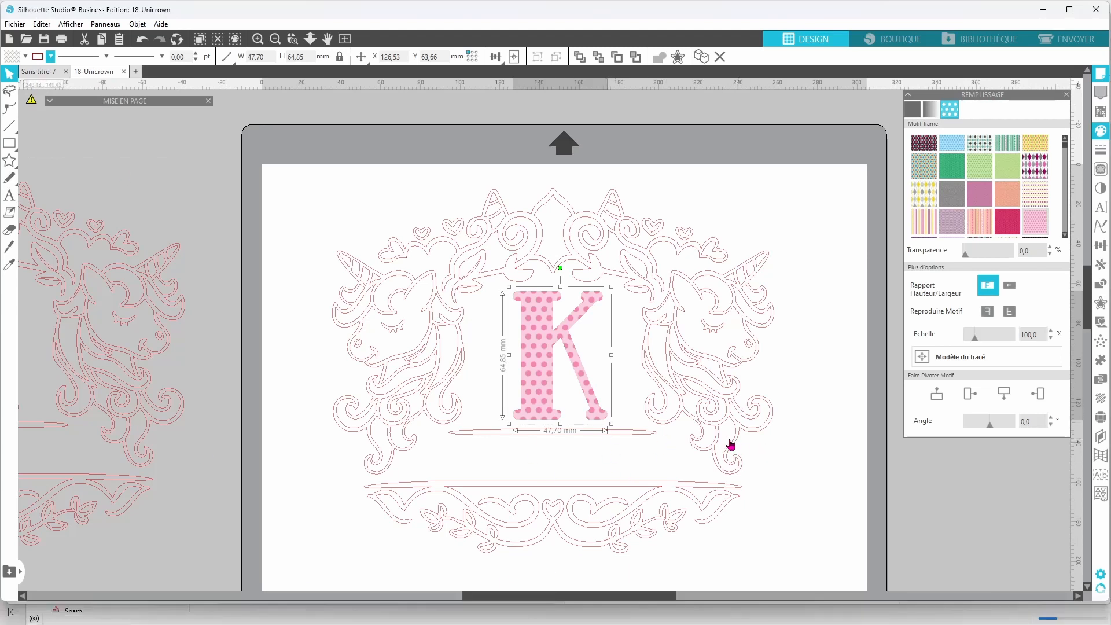
left_click(50, 57)
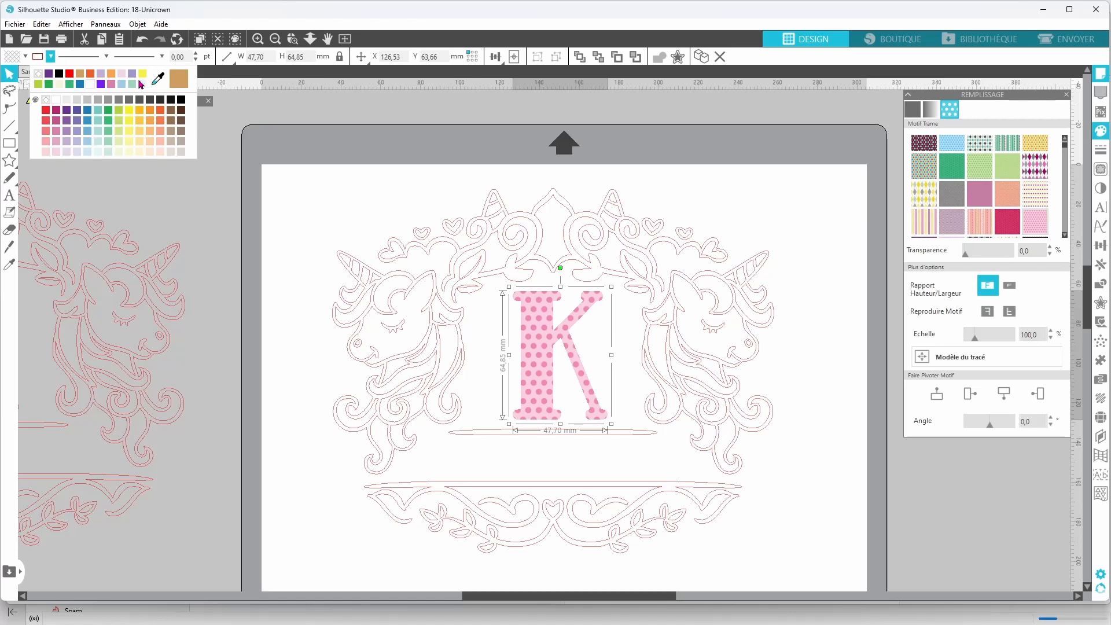
left_click(158, 79)
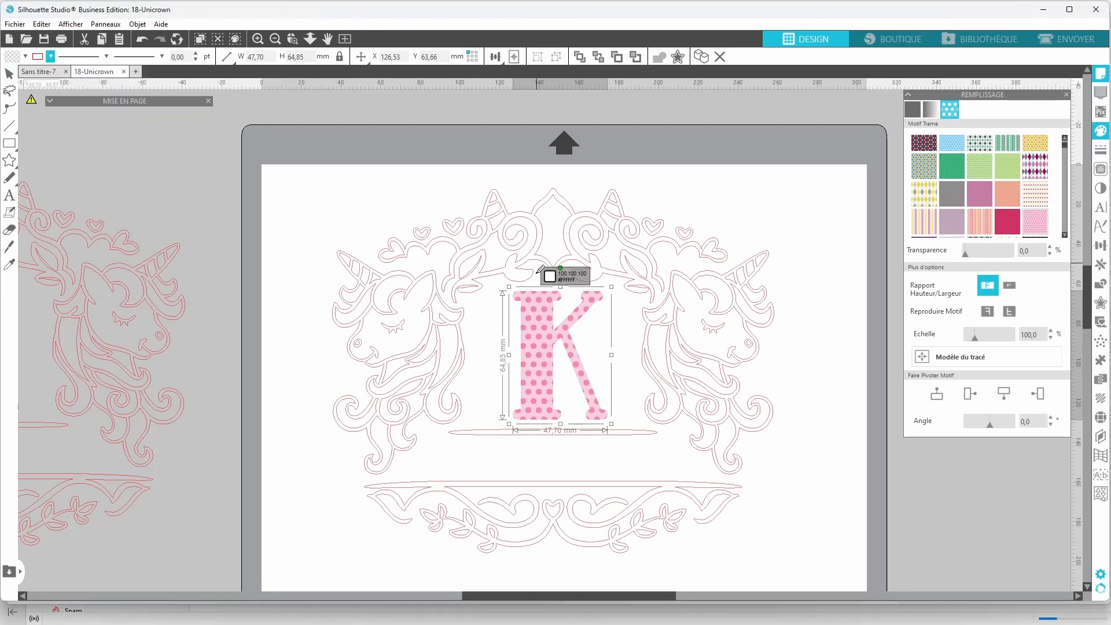
left_click(537, 306)
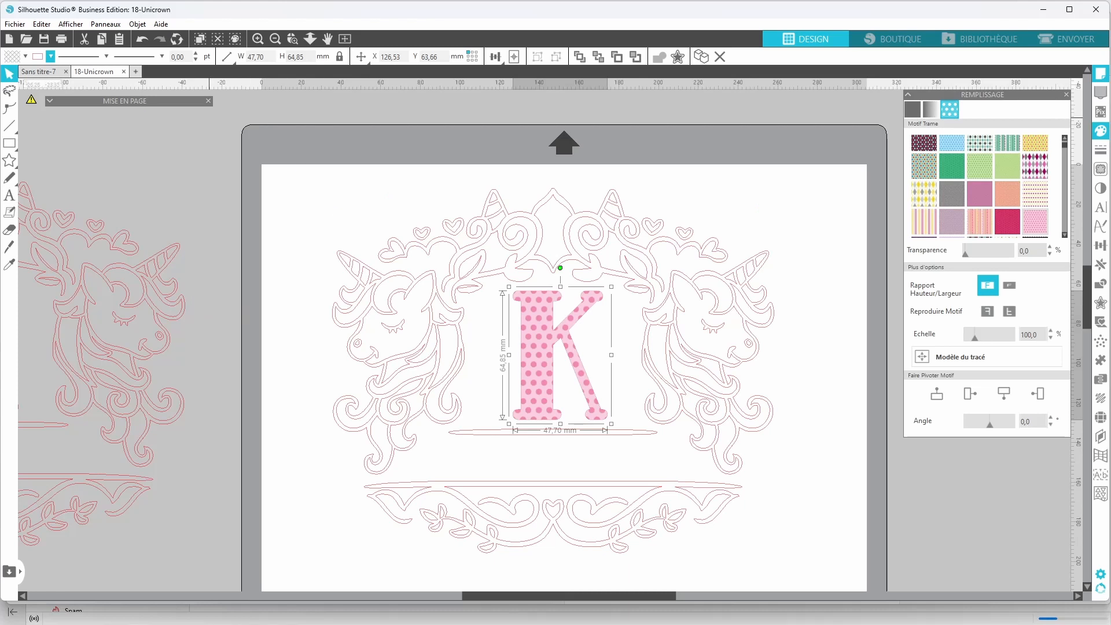
left_click(197, 54)
left_click(197, 54)
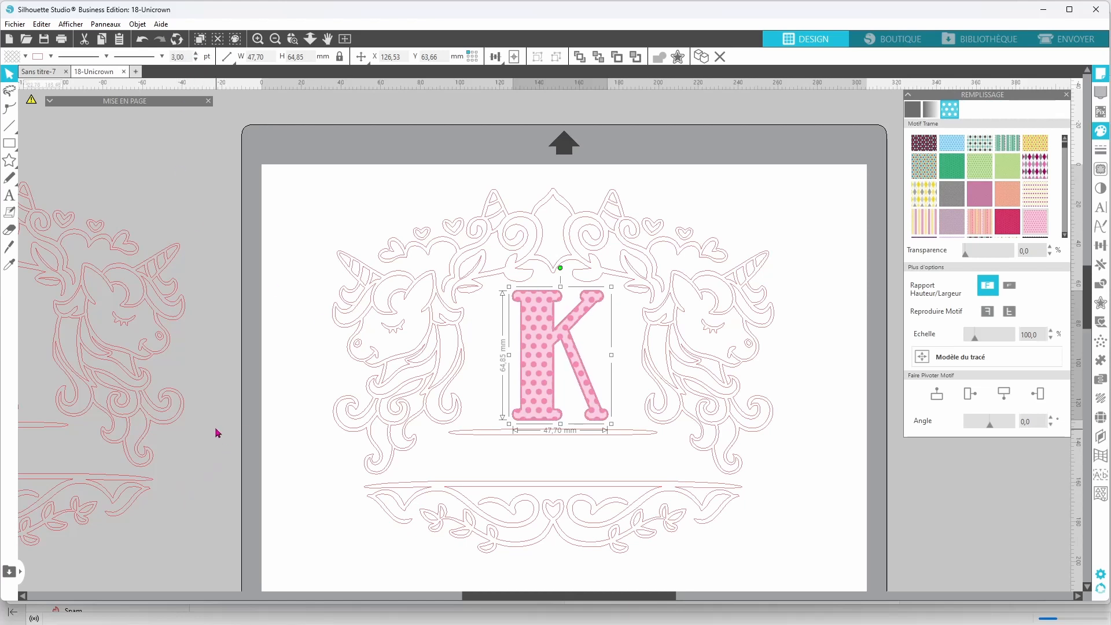
Scale the pattern fill of the narrow bar under the K to 32%
left_click(503, 405)
left_click(569, 367)
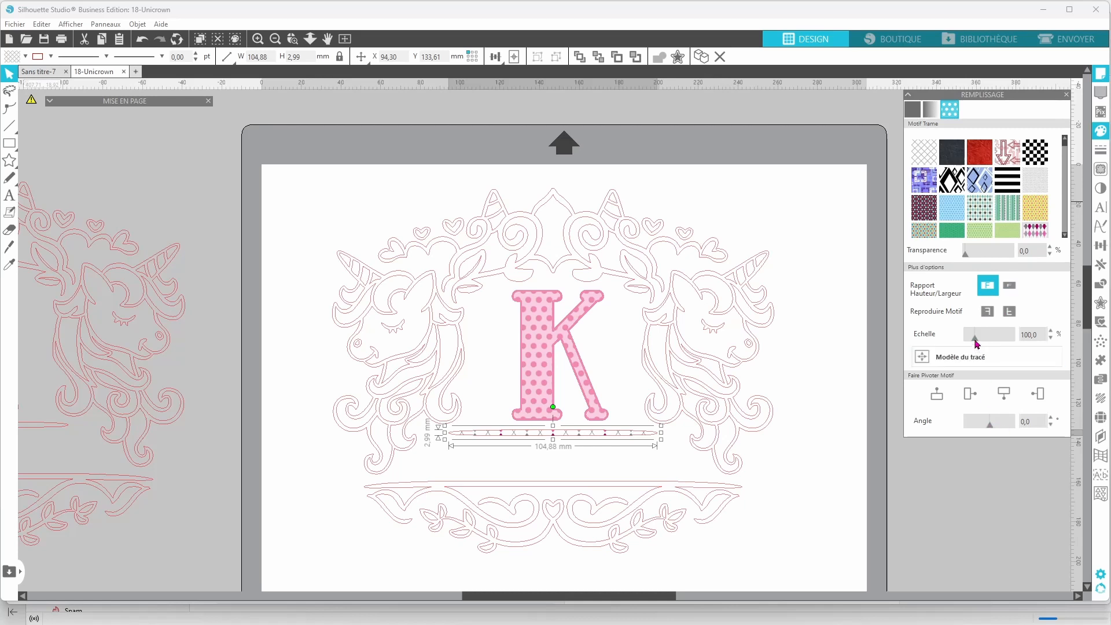
left_click_drag(976, 342, 970, 345)
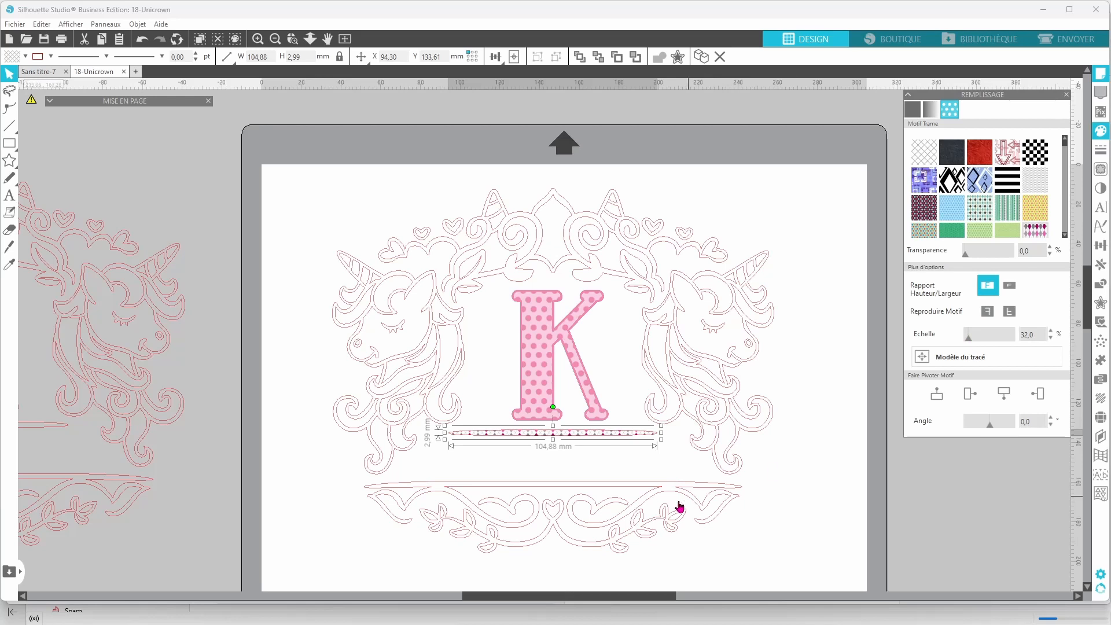
Give the bar under the K the same pink line color and a 1 pt thickness
left_click(51, 56)
left_click(38, 77)
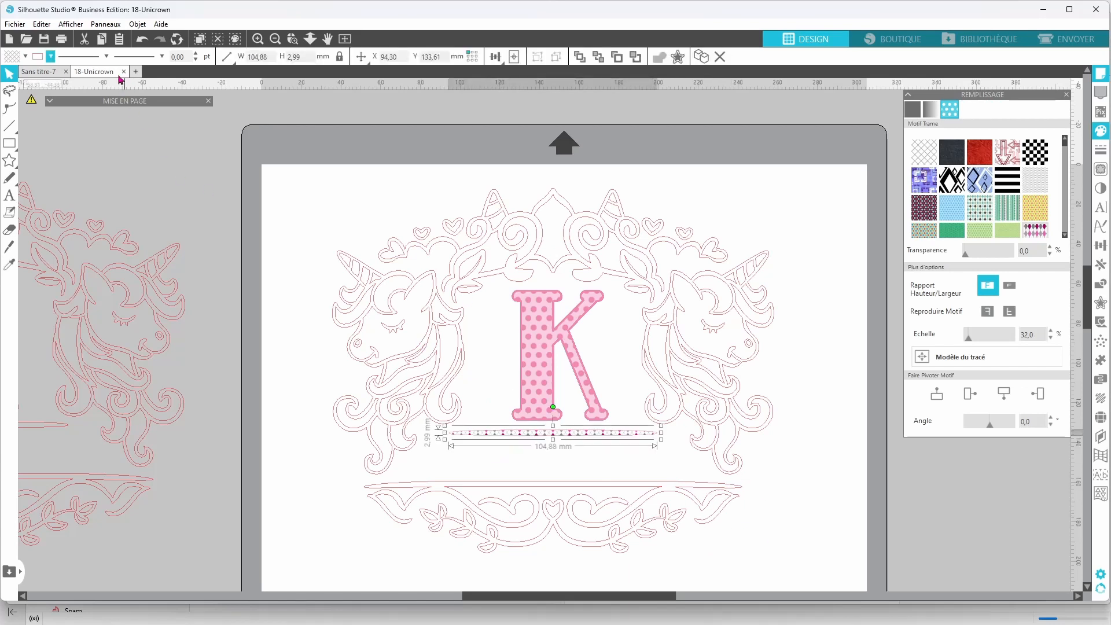
left_click(198, 56)
left_click(822, 522)
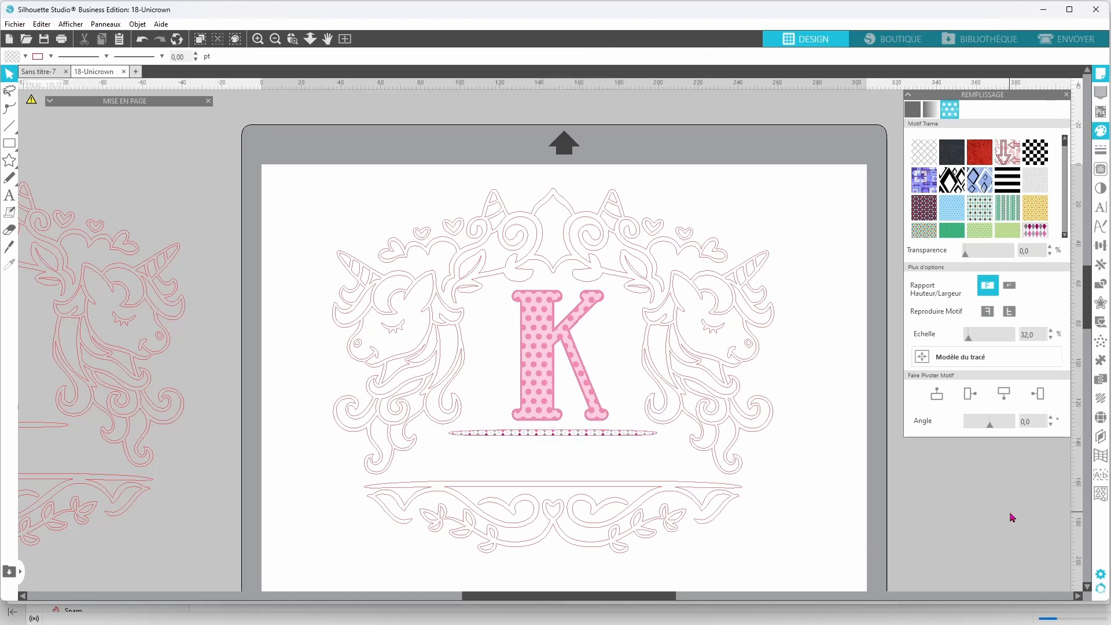
left_click(576, 442)
right_click(576, 441)
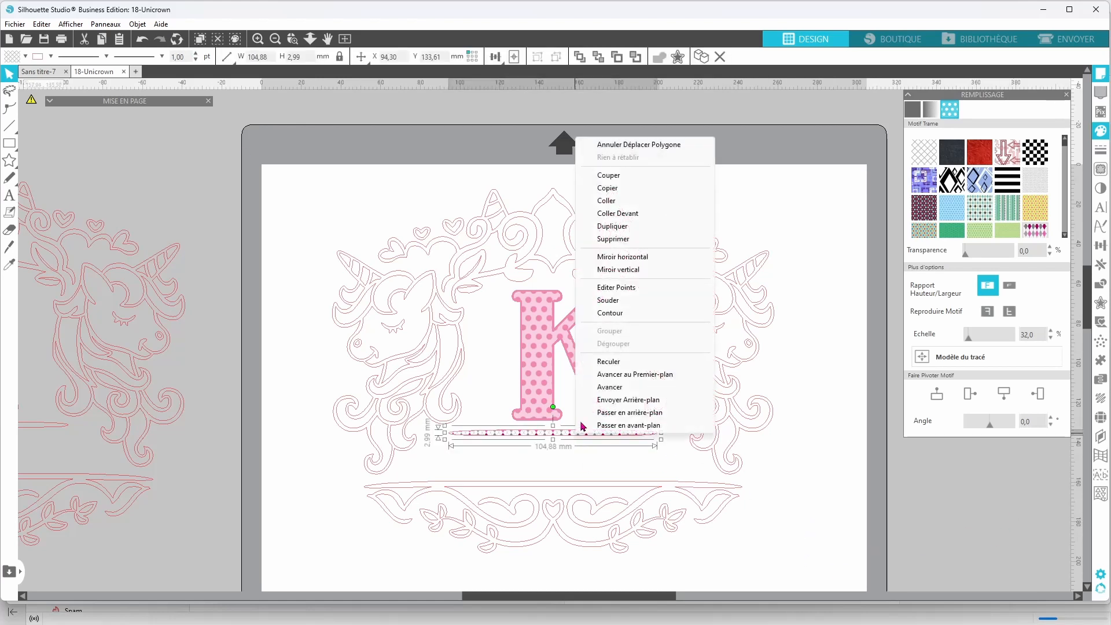
left_click(612, 289)
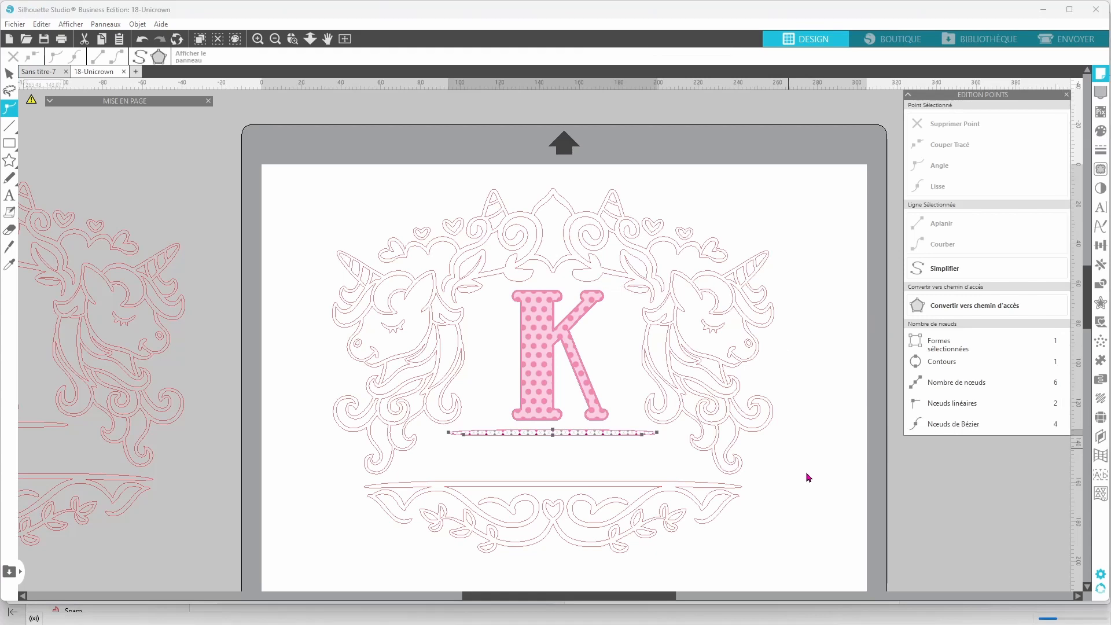
left_click(792, 544)
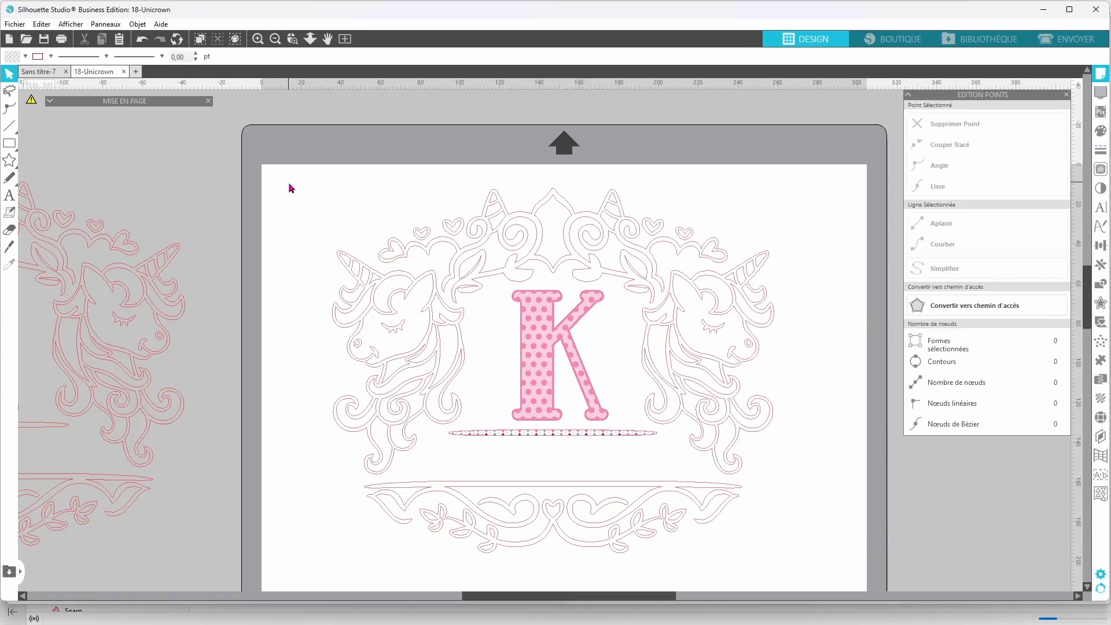
Combine all shapes of the unicorn frame, excluding the K and the bar beneath it, into one compound path
left_click_drag(289, 183, 798, 586)
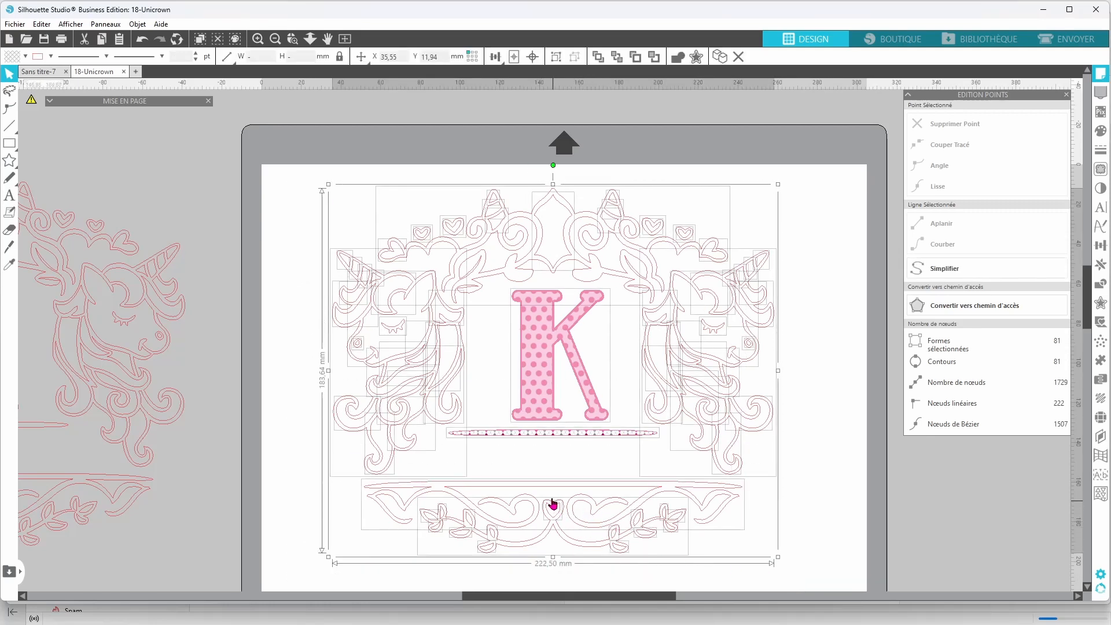
left_click(802, 540)
left_click(540, 544)
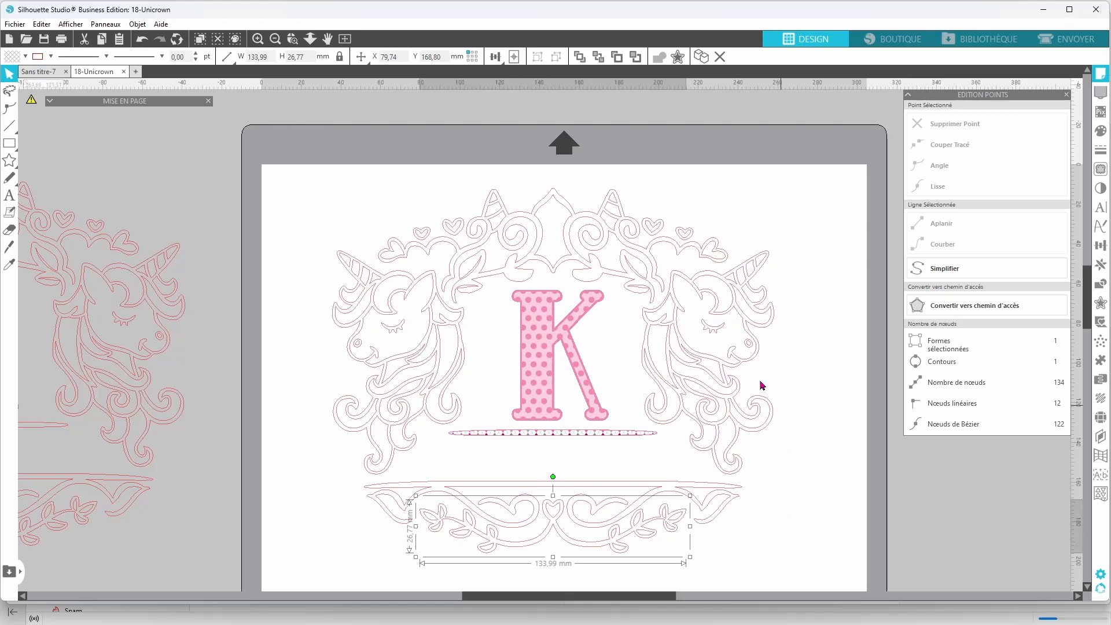
key("ctrl+a")
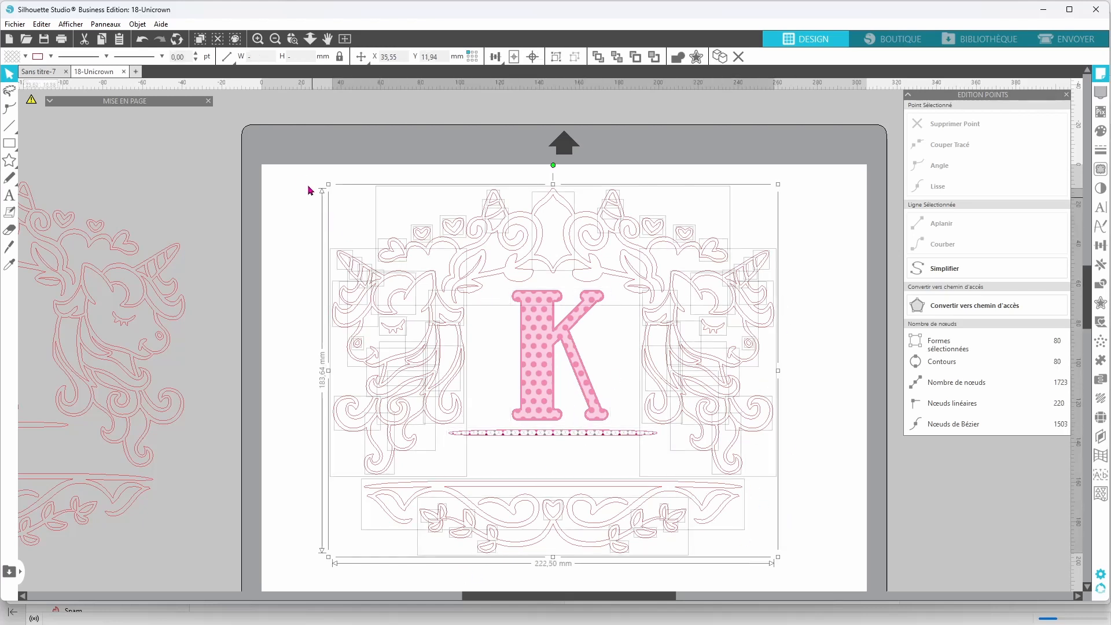
right_click(273, 174)
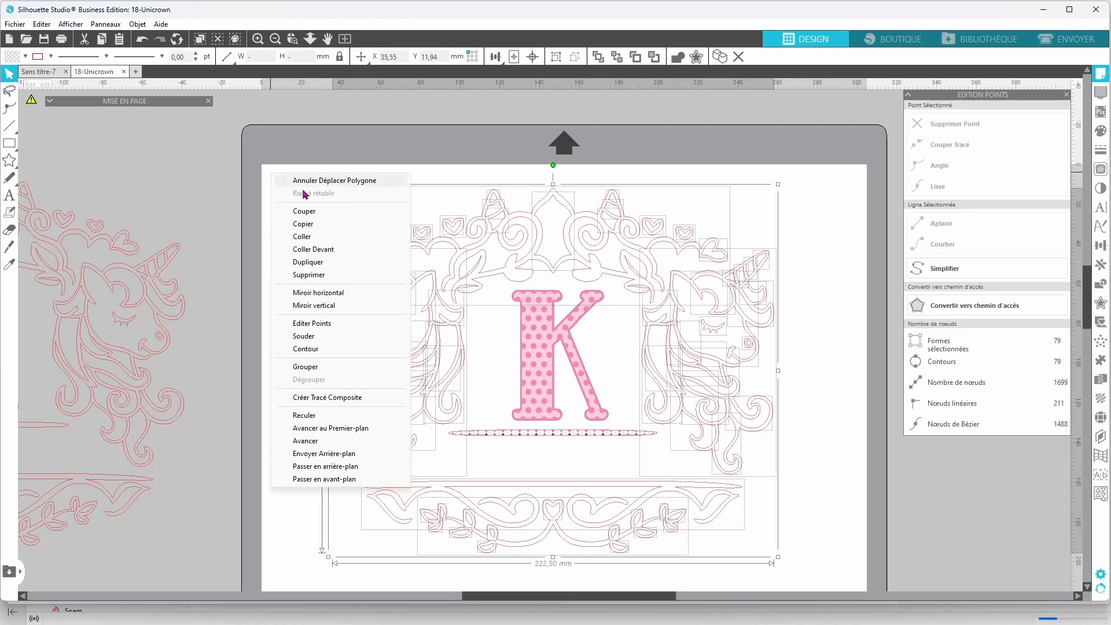
left_click(348, 398)
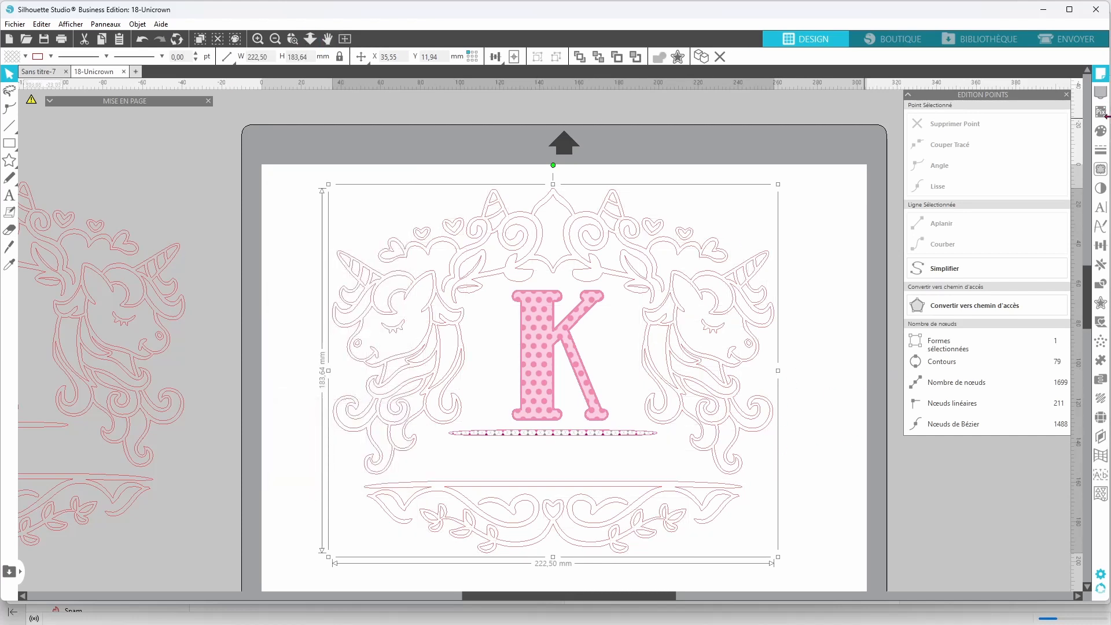
Fill the compound unicorn frame with the multicolor rainbow gradient preset containing black bands between the colors
left_click(1101, 131)
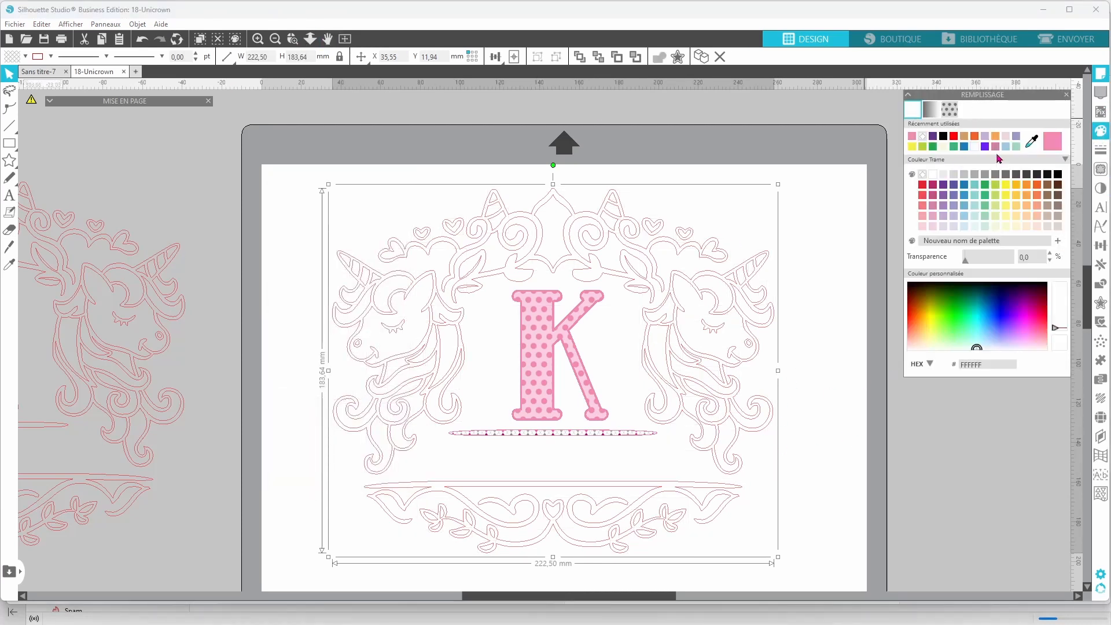
left_click(931, 109)
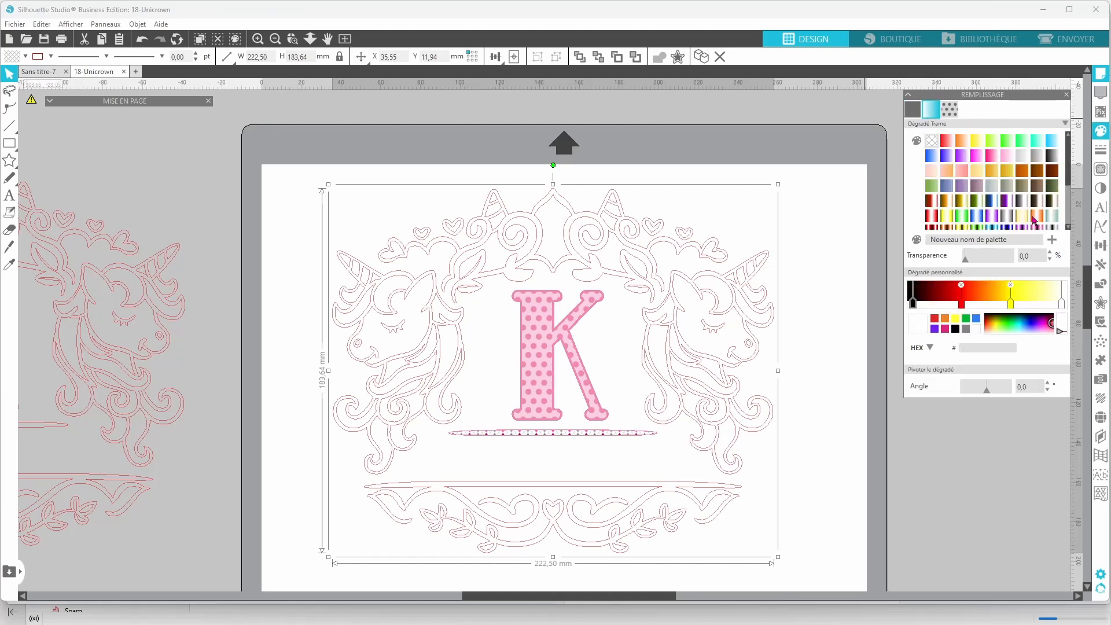
scroll(1031, 213, "down", 3)
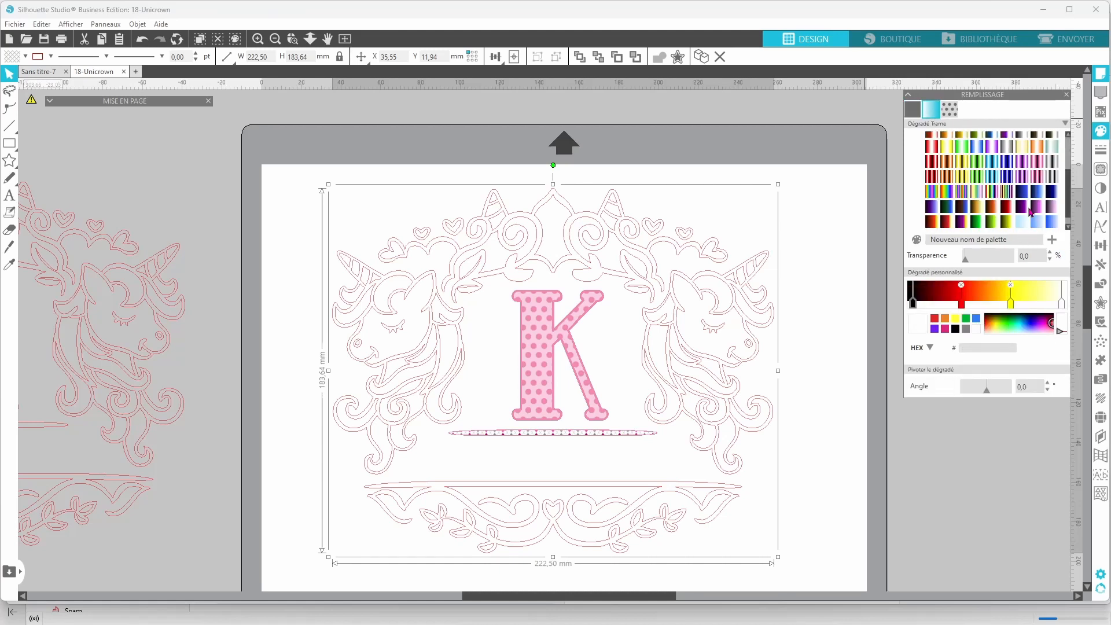
left_click(996, 193)
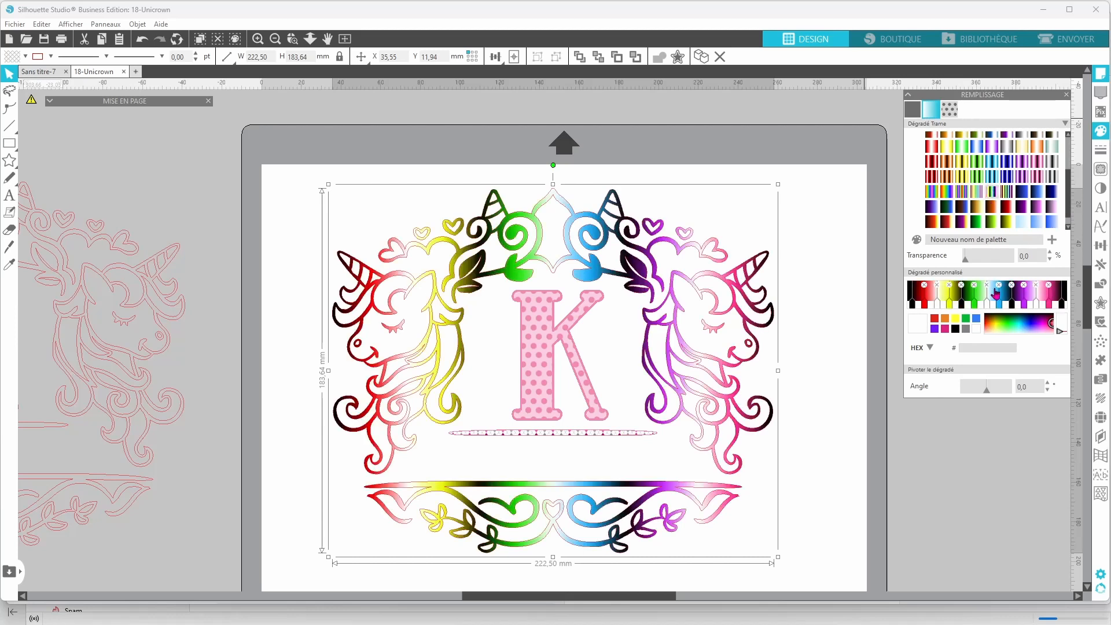
Rotate the unicorn frame's gradient fill to an angle of 90°
left_click(990, 393)
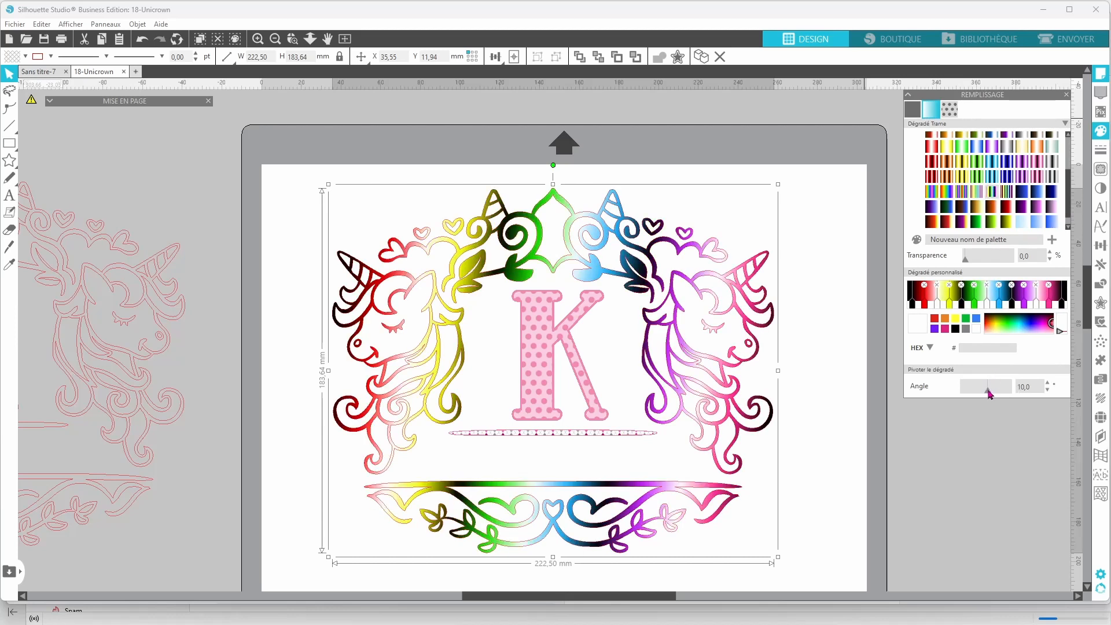
left_click_drag(990, 392, 1001, 395)
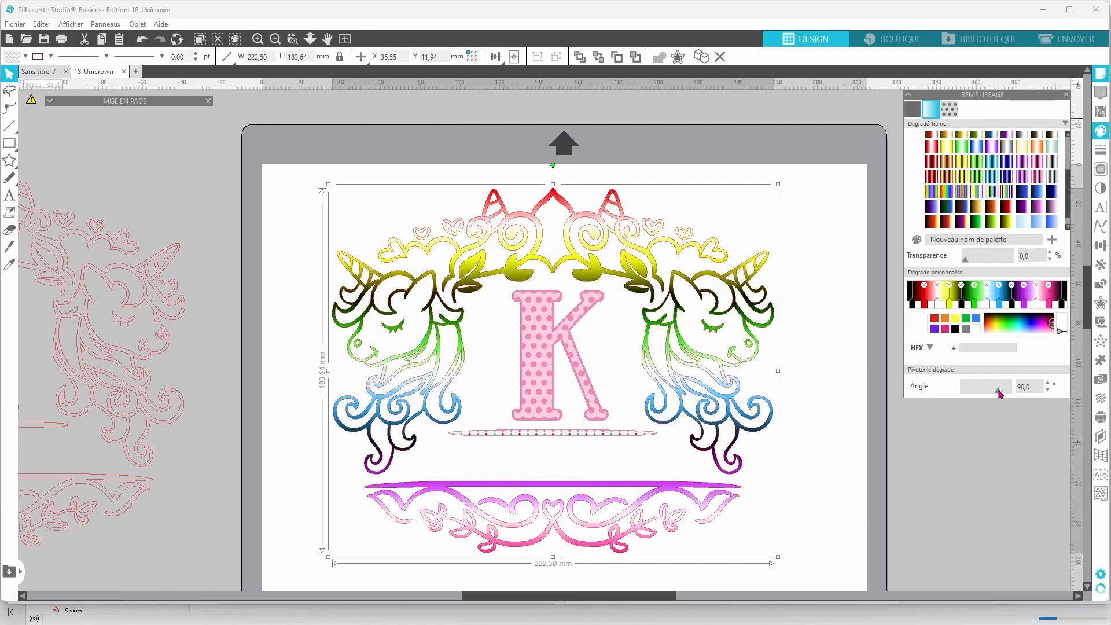
mouse_move(1000, 395)
left_mouse_down()
mouse_move(965, 396)
mouse_move(997, 384)
left_mouse_up()
type("90")
key("Return")
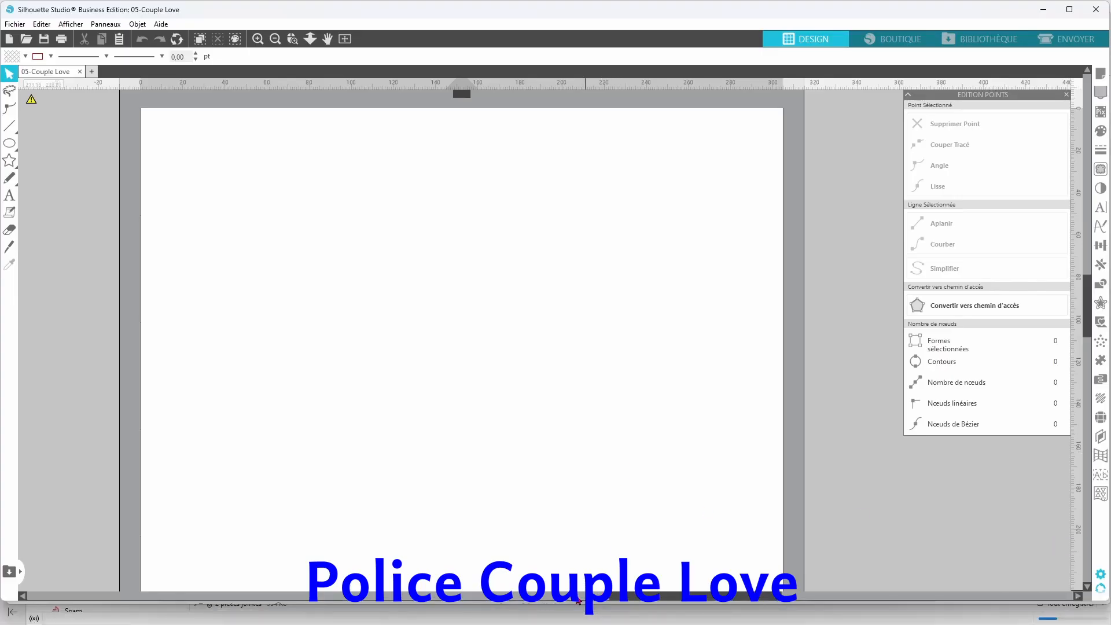
Fill the letters A and M on the page of the 05-Couple Love document with solid black
left_click(40, 596)
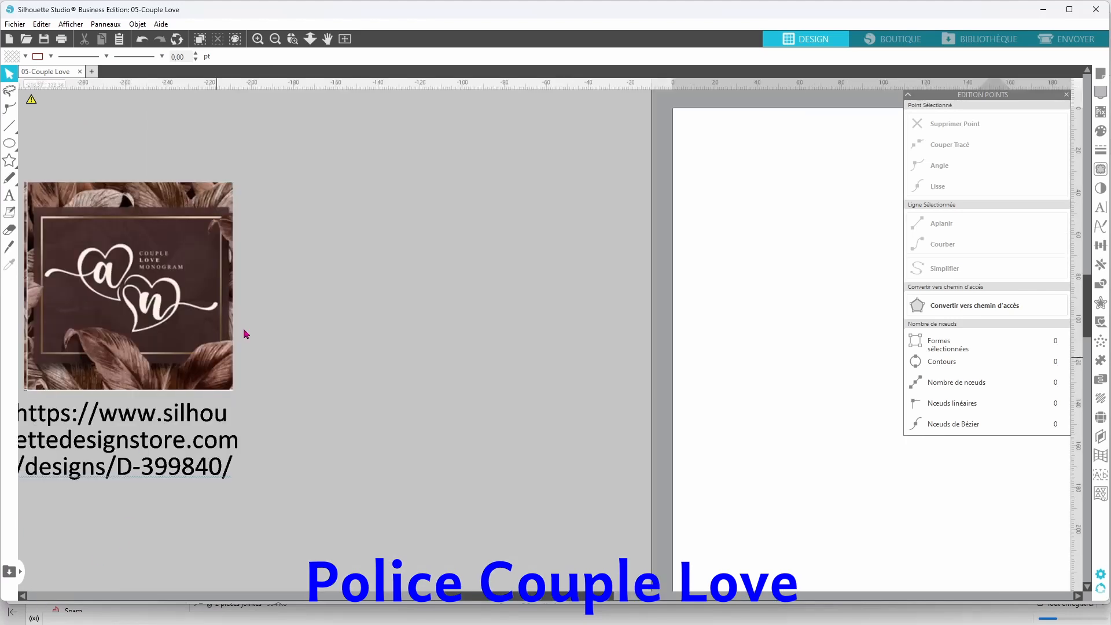
left_click(154, 273)
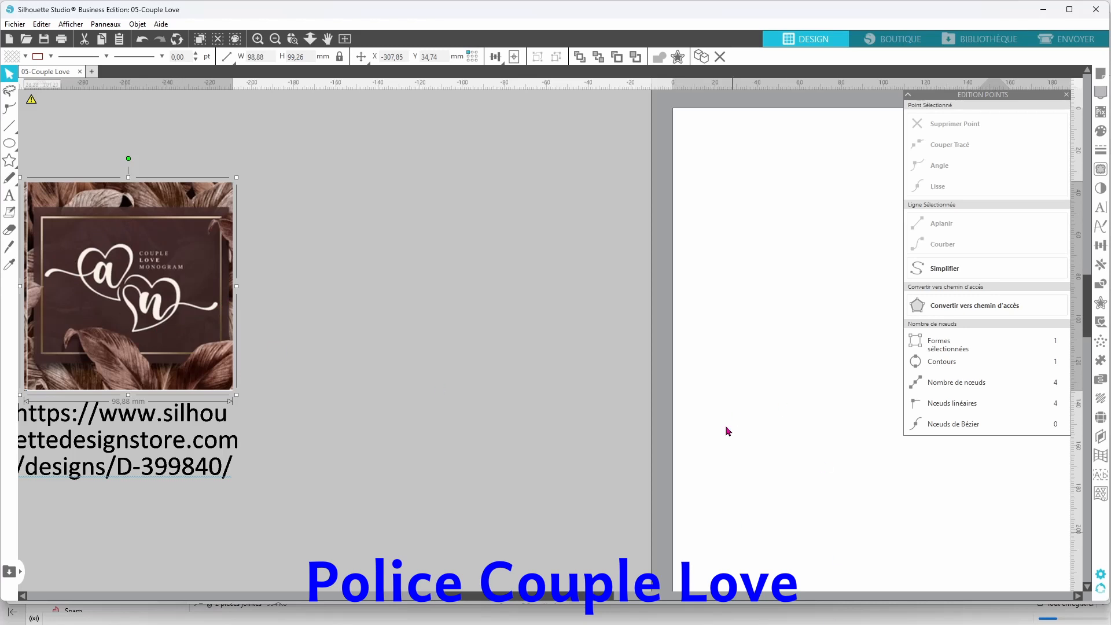
left_click(345, 38)
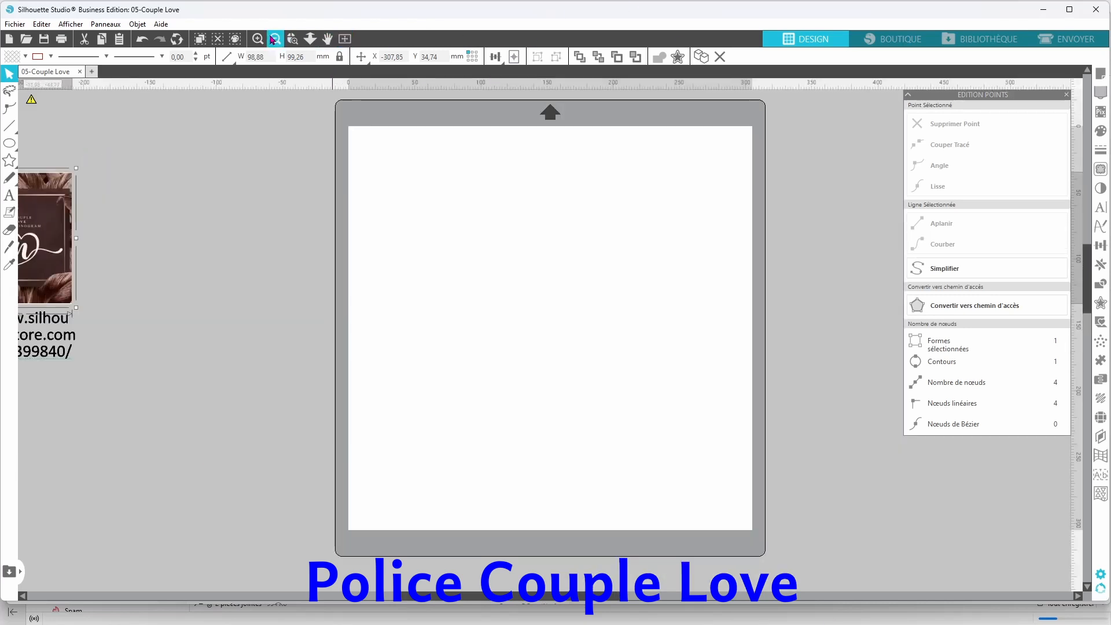
left_click(262, 42)
scroll(474, 204, "up", 2)
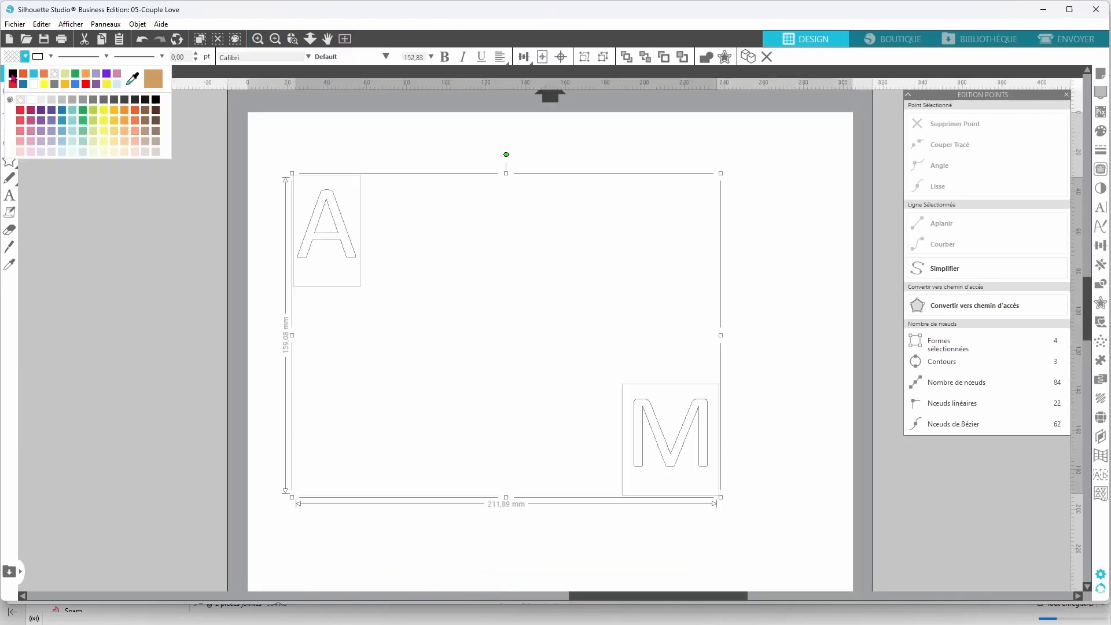
left_click(15, 78)
left_click(516, 473)
Change the font of the letter A to COUPLE LOVE MONOGRAM Left
left_click(352, 251)
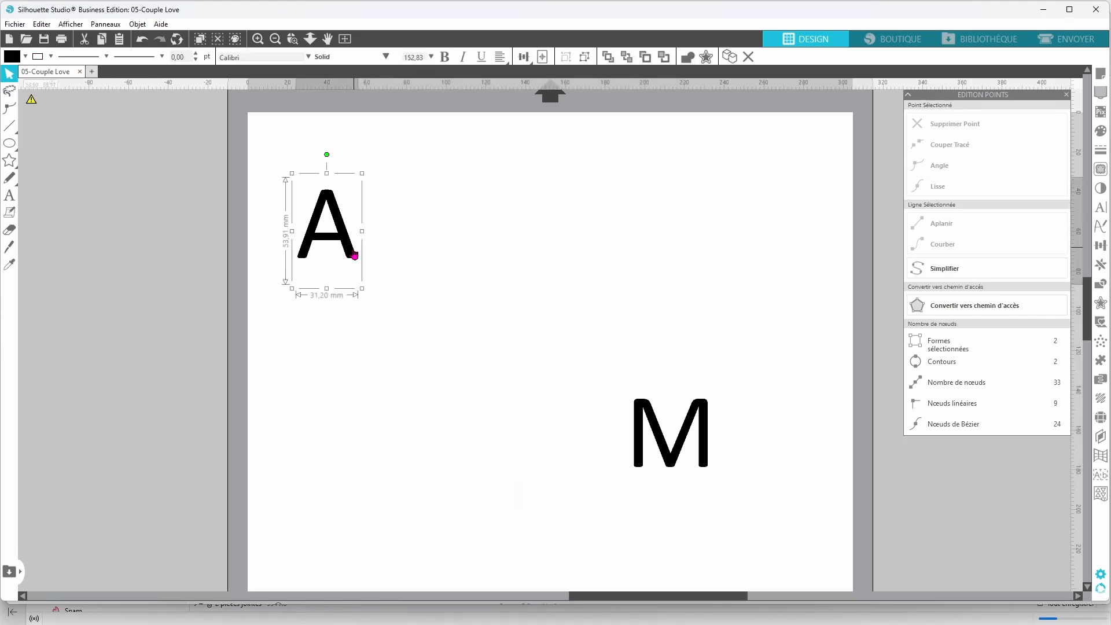
double_click(349, 254)
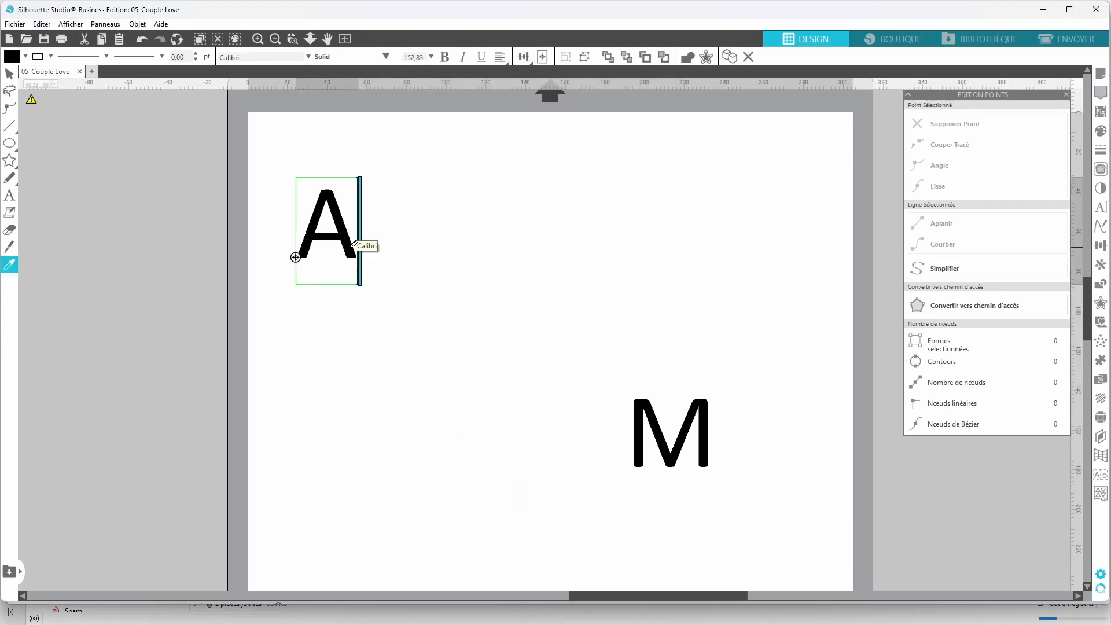
key("ctrl+a")
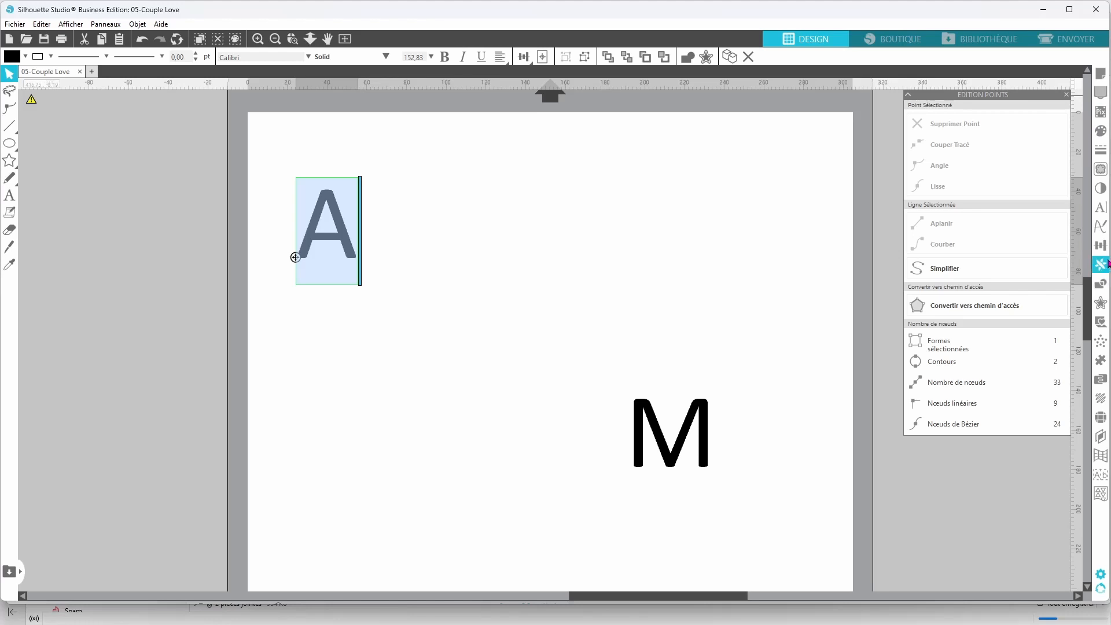
left_click(1101, 207)
type("couple Heart")
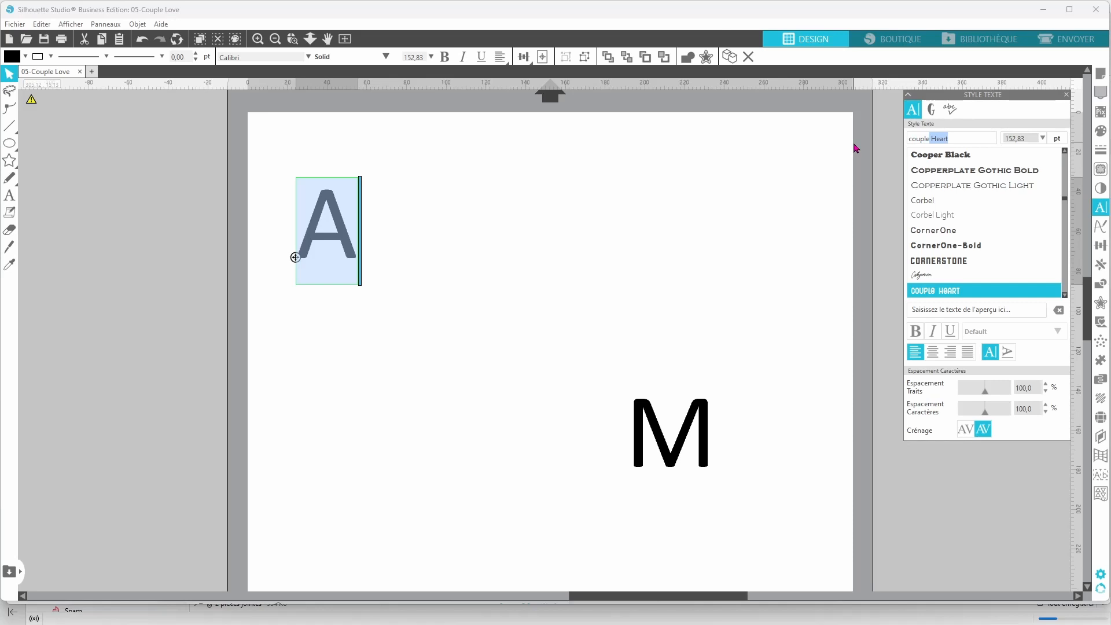
key("Return")
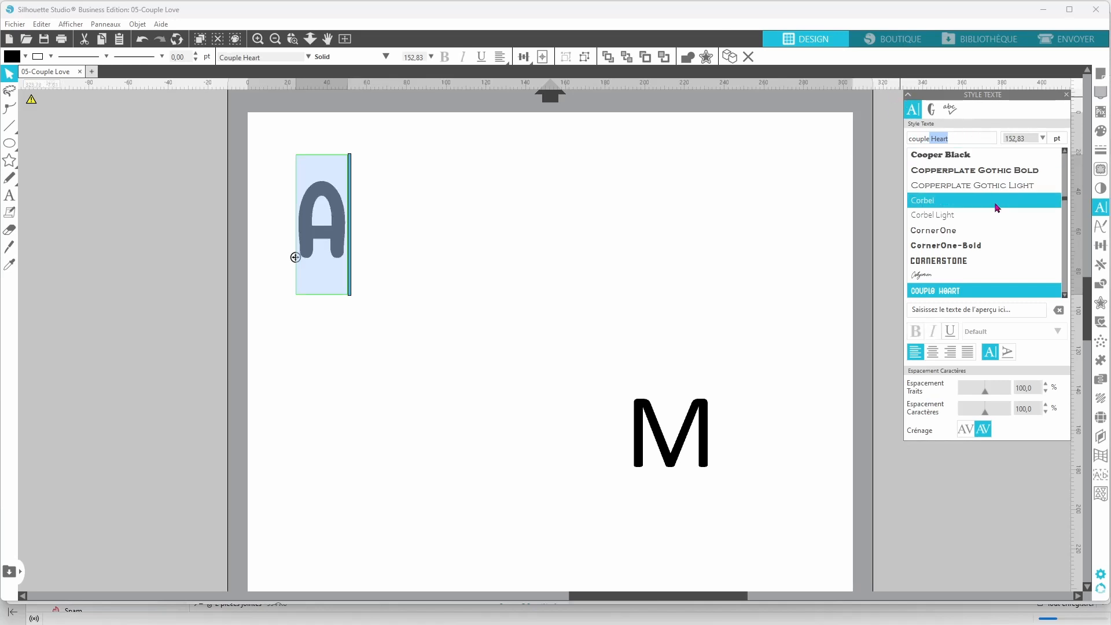
scroll(977, 291, "down", 2)
scroll(1025, 265, "down", 4)
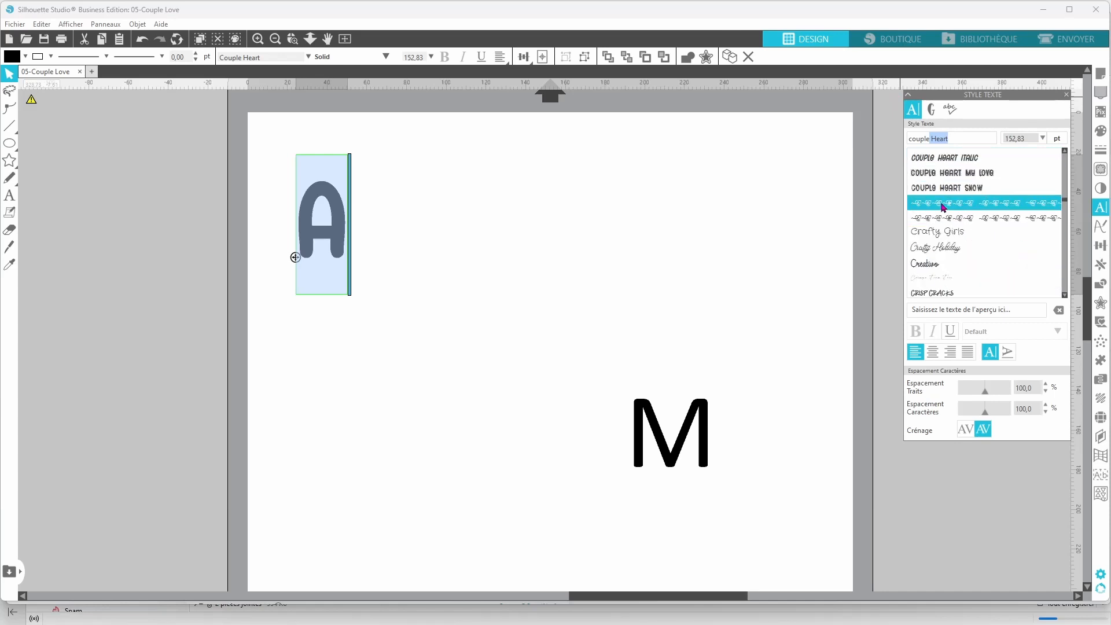
left_click(943, 204)
Change the font of the letter M to COUPLE LOVE MONOGRAM right
left_click(670, 454)
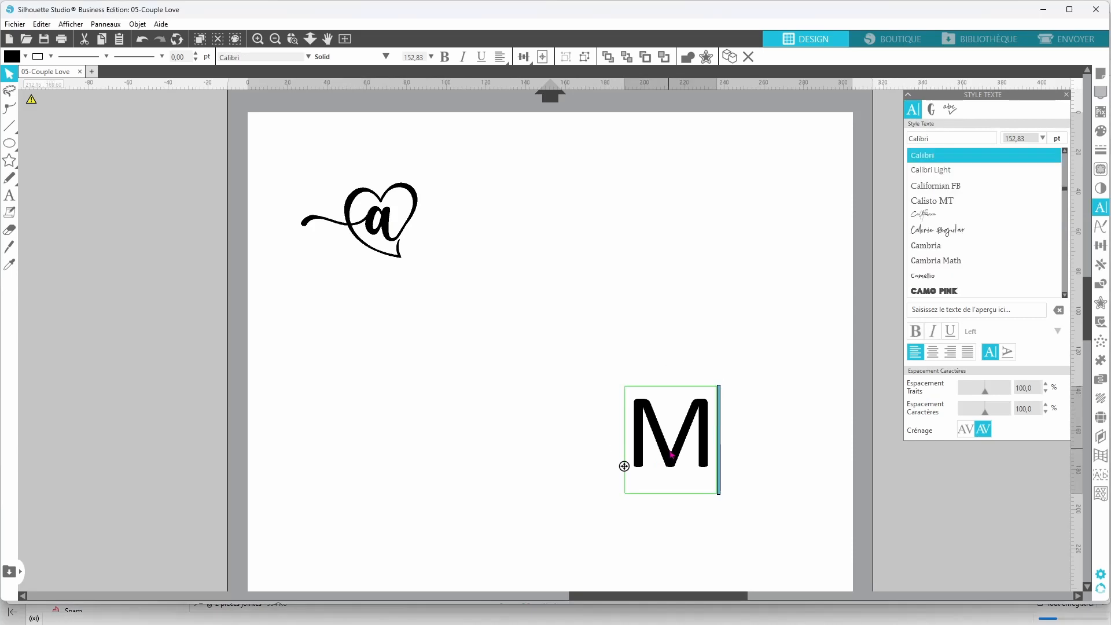
left_click_drag(710, 439, 622, 441)
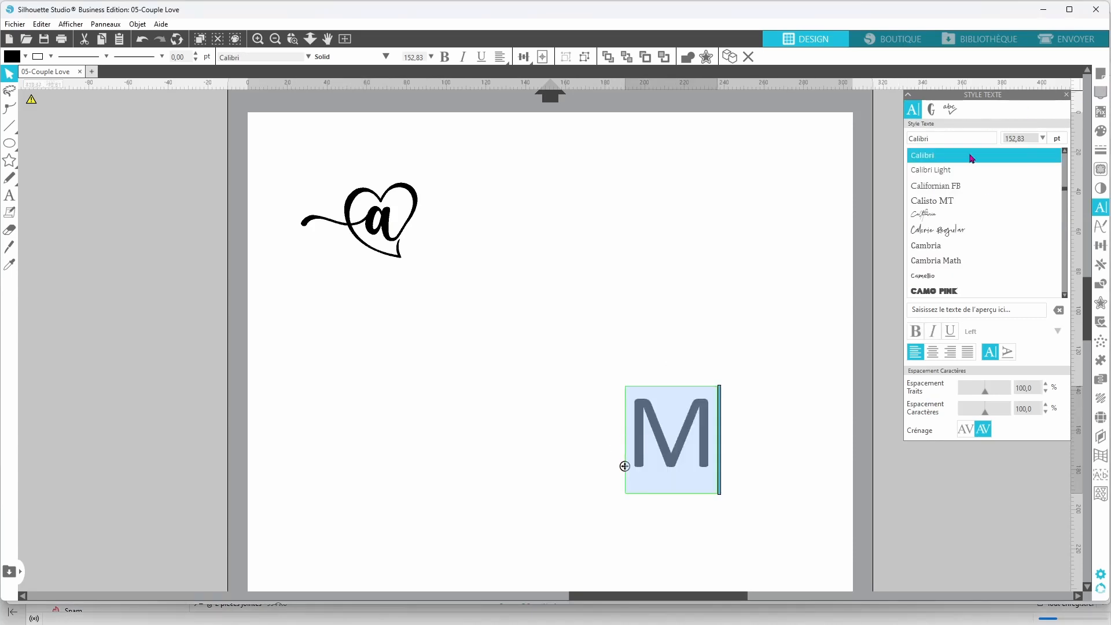
left_click(938, 138)
type("couple")
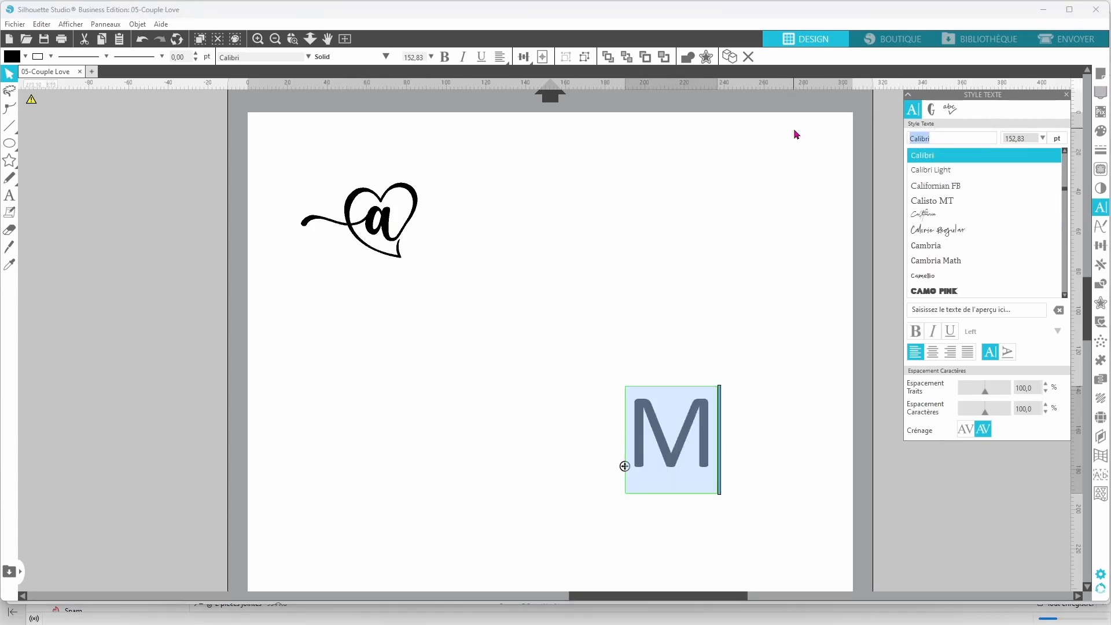
type(" loVE MONOGRAM Left")
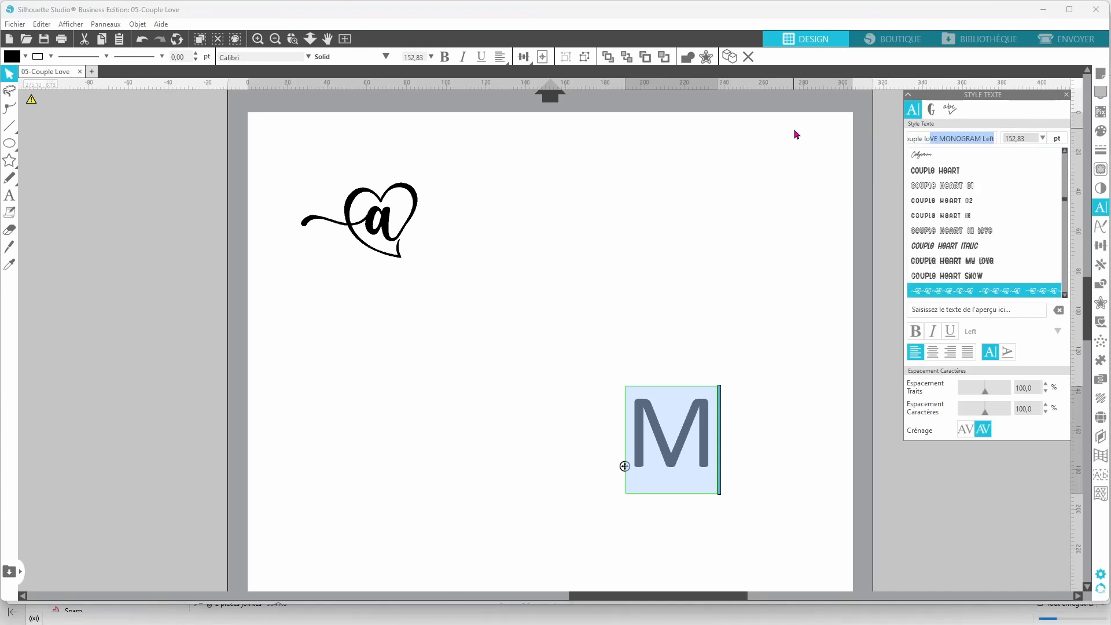
left_click(986, 138)
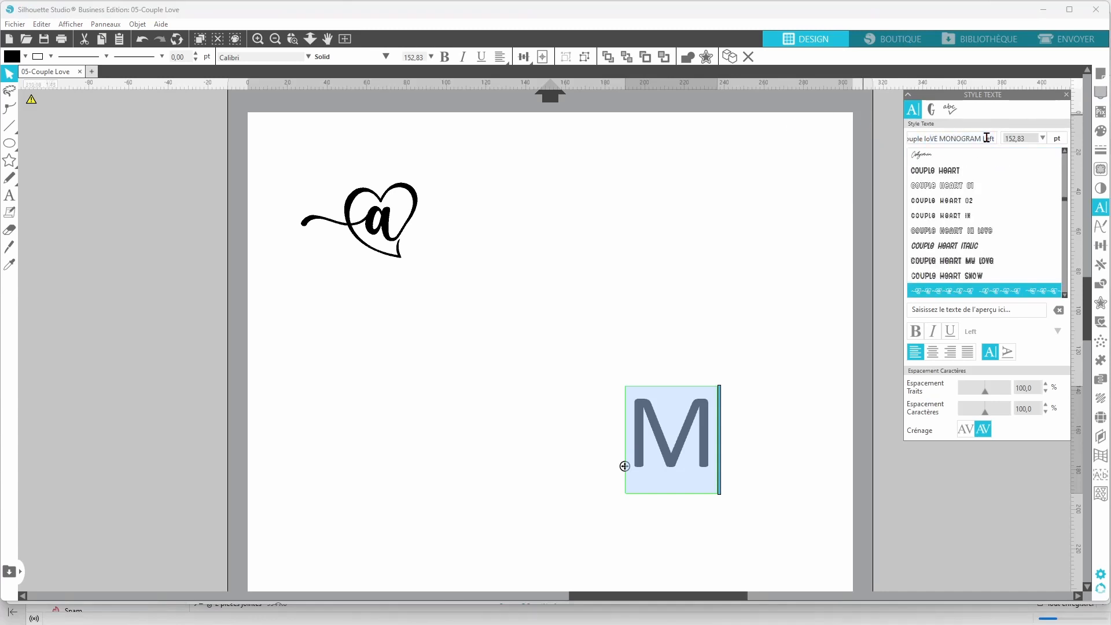
left_click(987, 138)
left_click(990, 138)
key("Down")
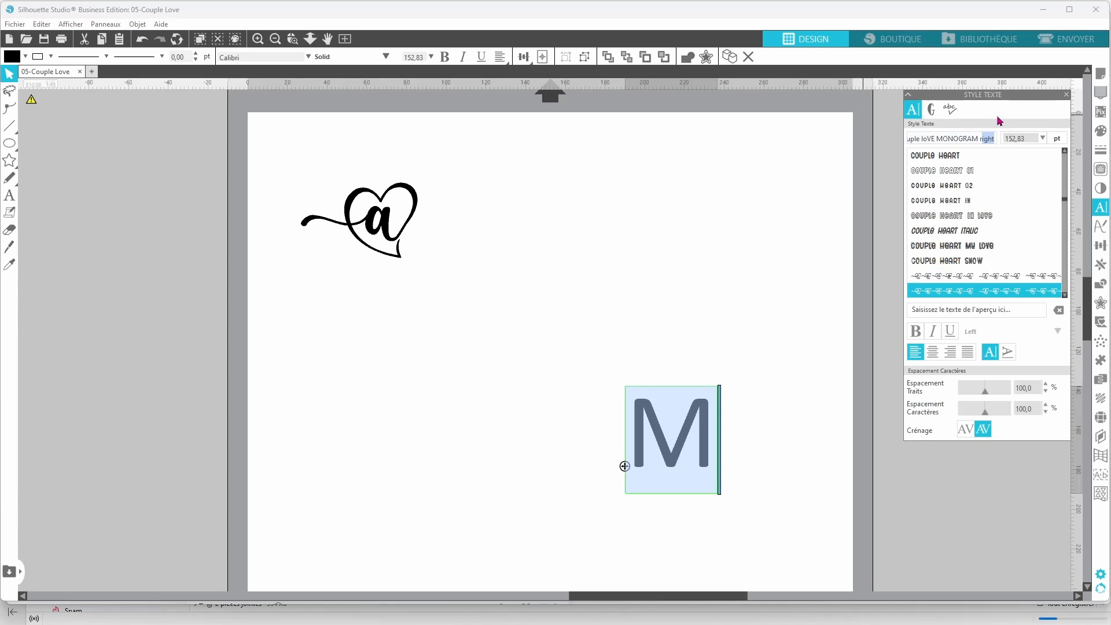
key("Return")
left_click(467, 409)
Set the size of both heart letters to 300 pt
left_click(631, 389)
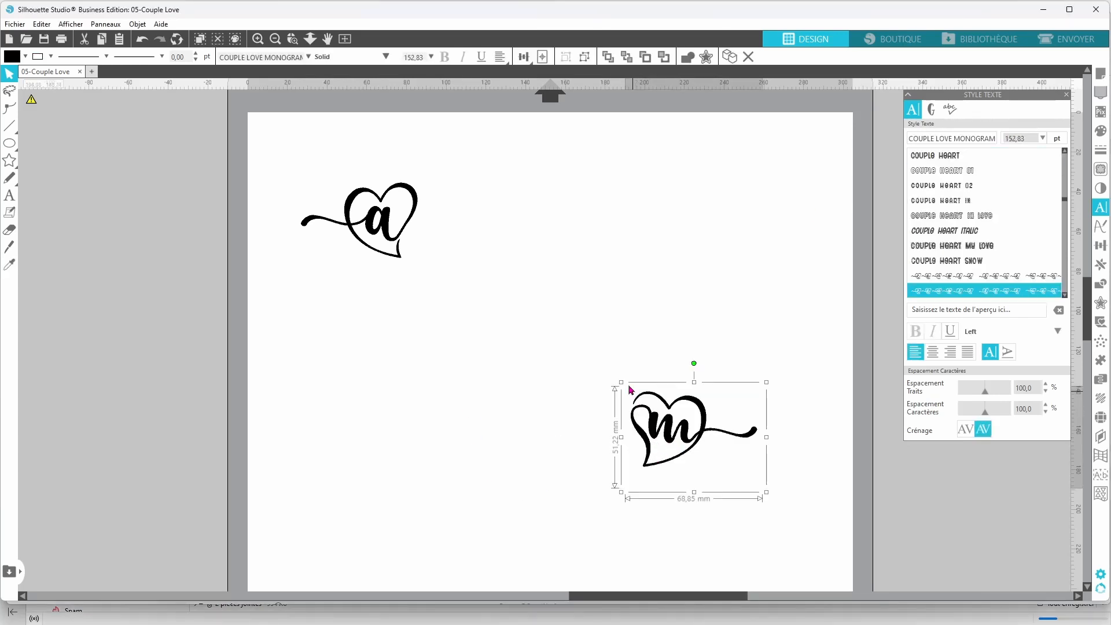
left_click(387, 260, "shift")
double_click(414, 57)
type("300")
key("Return")
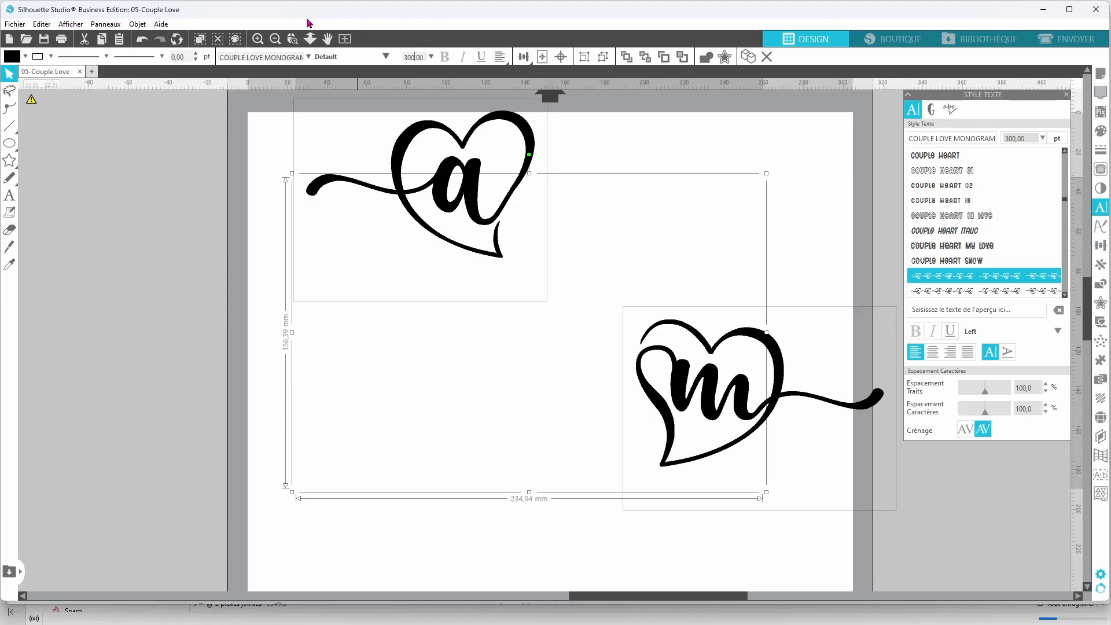
left_click(136, 365)
Move the two heart letters together so the m heart nests against the lower tip of the a heart
left_click_drag(441, 238, 436, 378)
left_click_drag(677, 463, 536, 472)
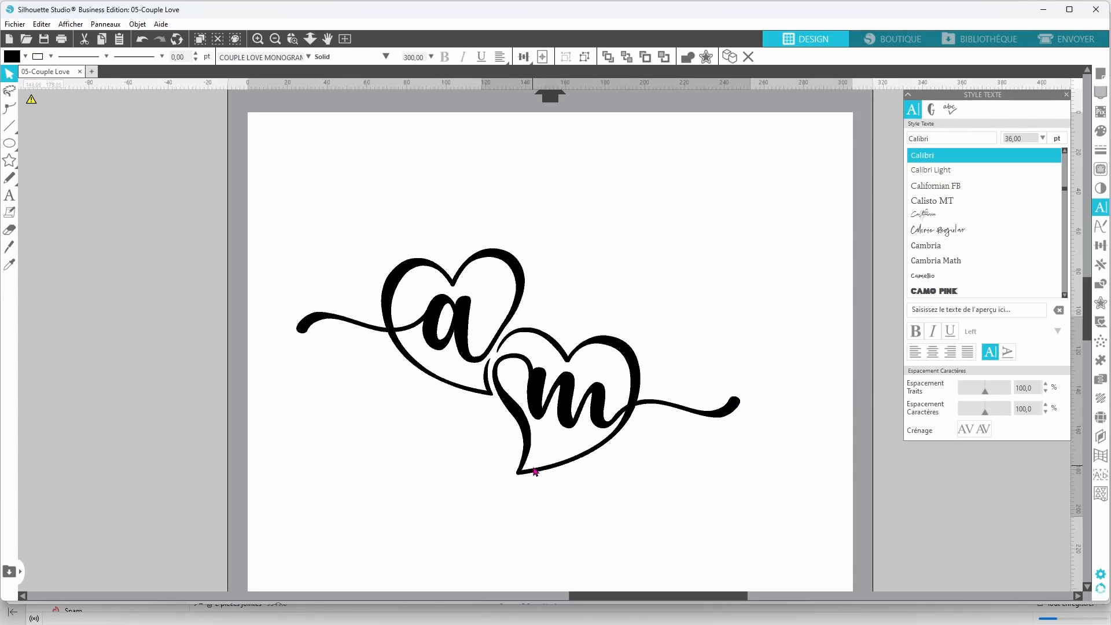
left_click(564, 482)
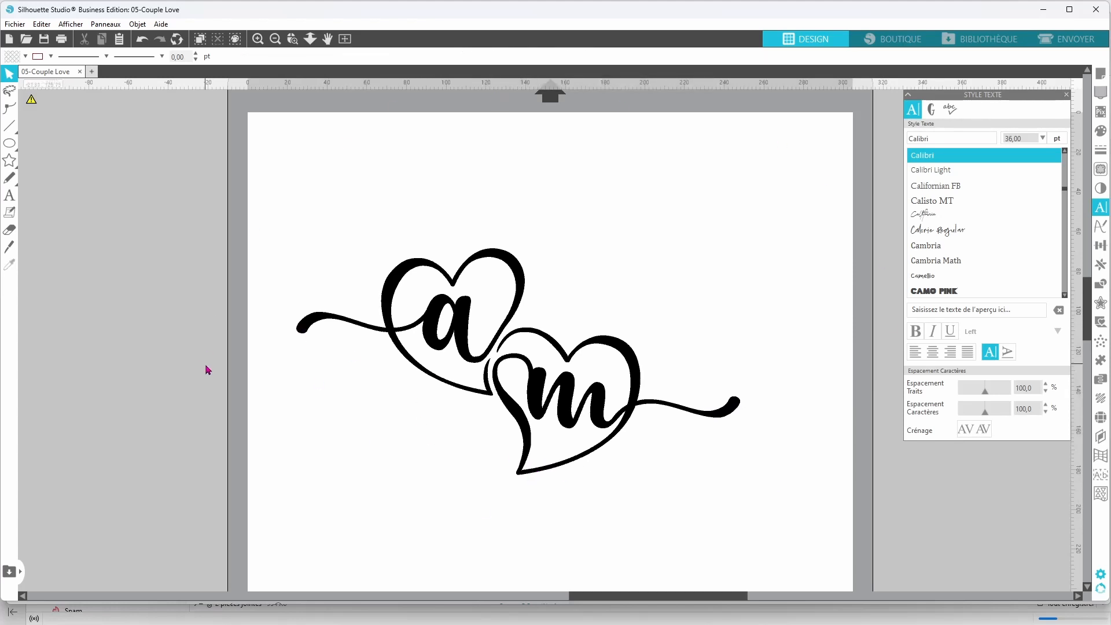
Combine the a and m heart letters into one compound path
left_click_drag(342, 171, 778, 406)
right_click(778, 405)
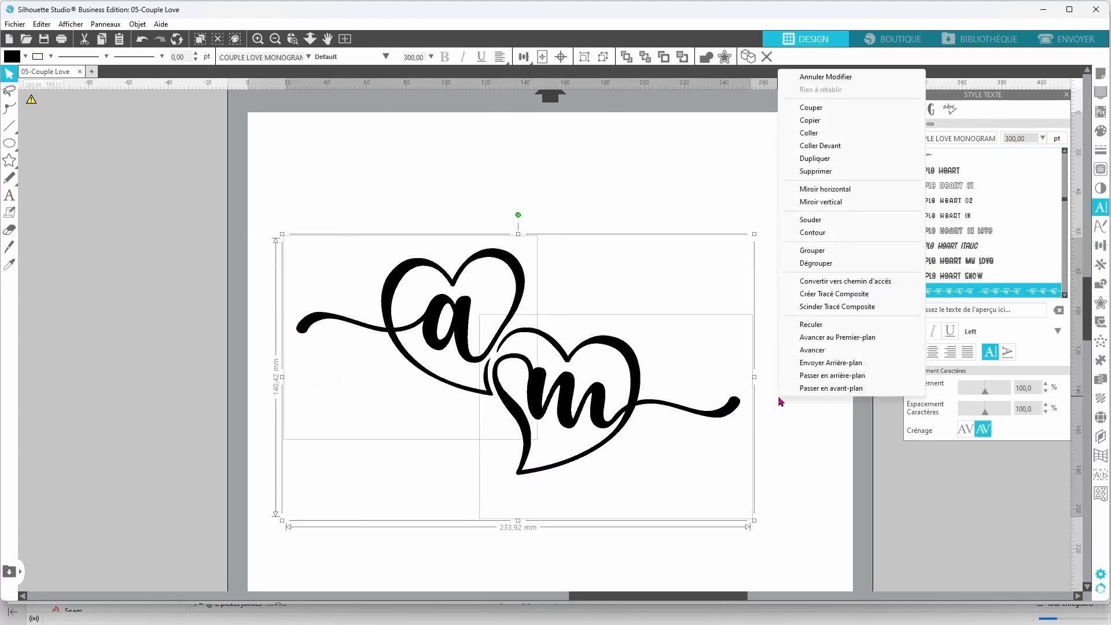
left_click(823, 296)
Simplify the points of the combined heart monogram
right_click(548, 391)
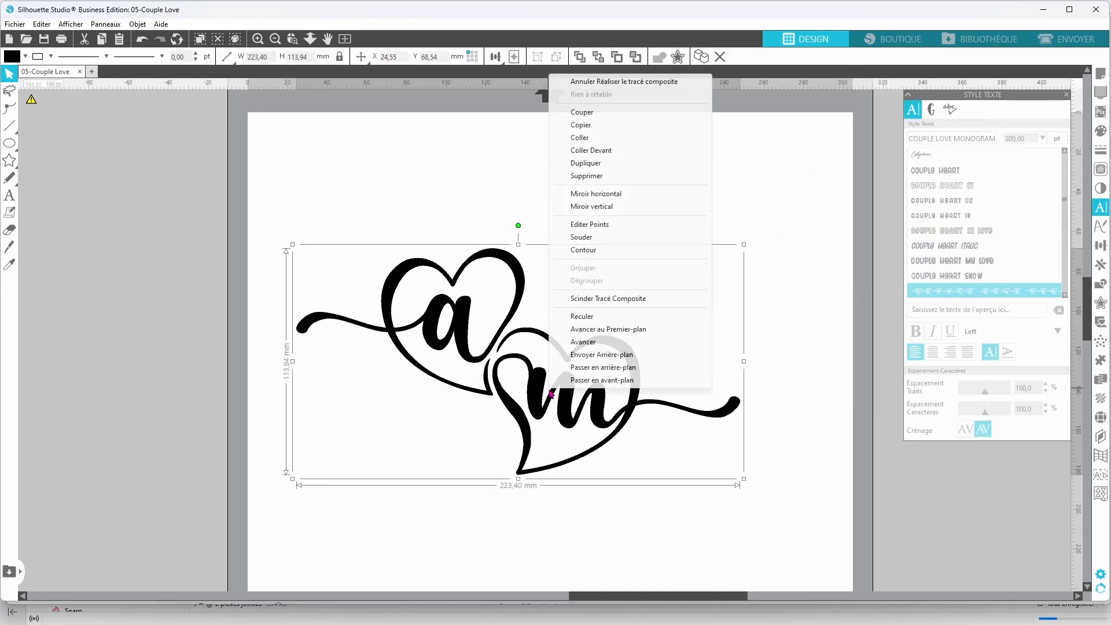
left_click(599, 227)
left_click(945, 268)
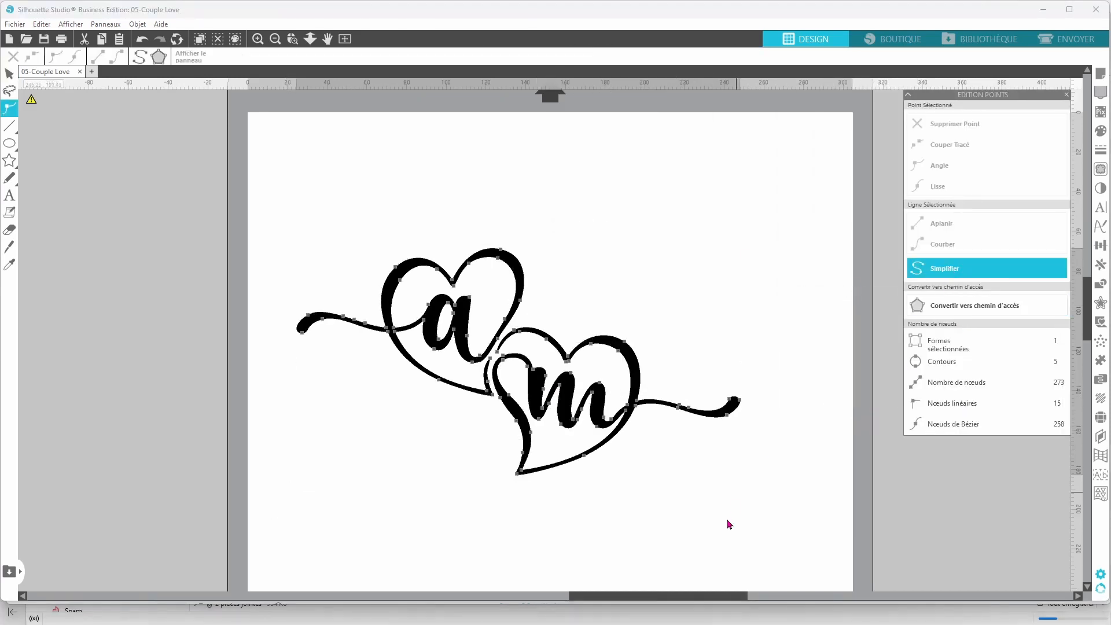
left_click(334, 480)
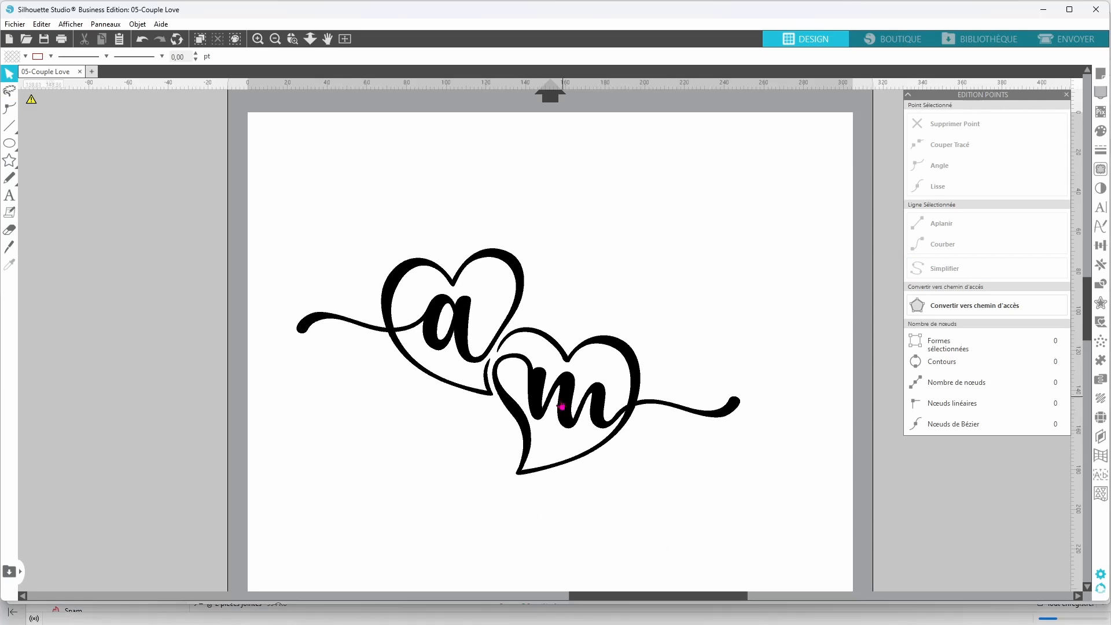
Move the heart monogram toward the page's center and draw a rounded rectangle of about 276 × 155 mm around it
left_click_drag(531, 459, 580, 435)
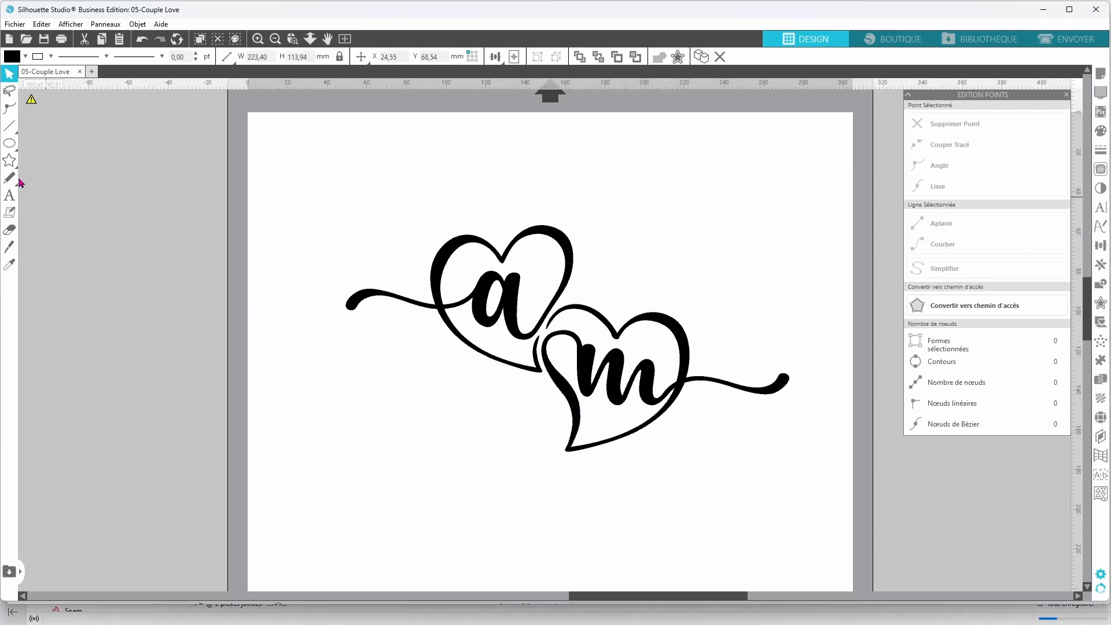
left_click(10, 144)
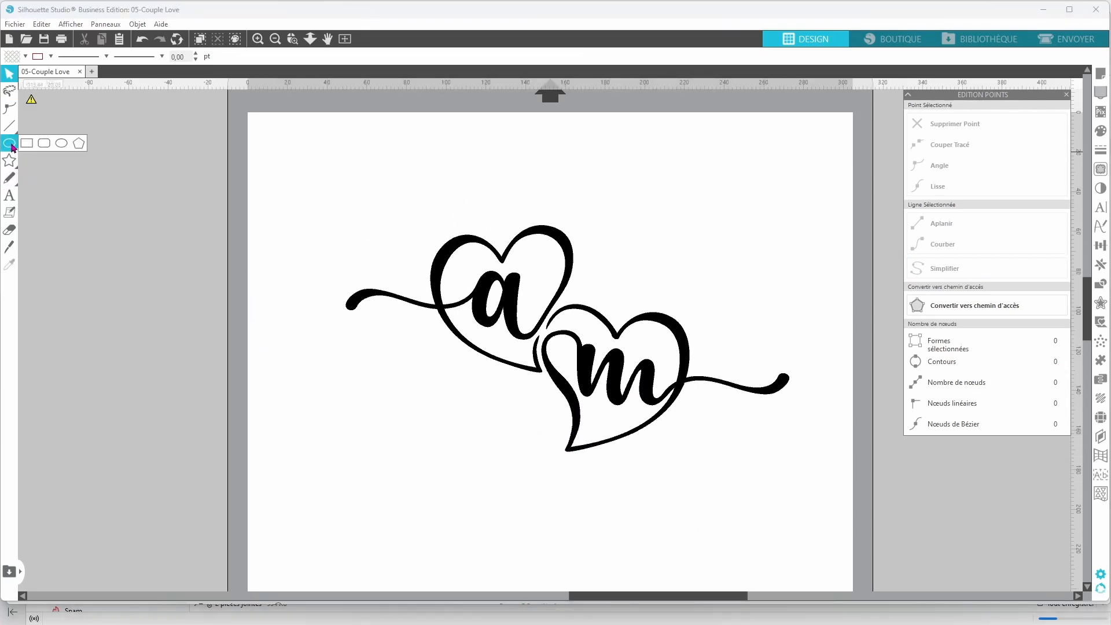
left_click(44, 143)
left_click_drag(290, 171, 839, 485)
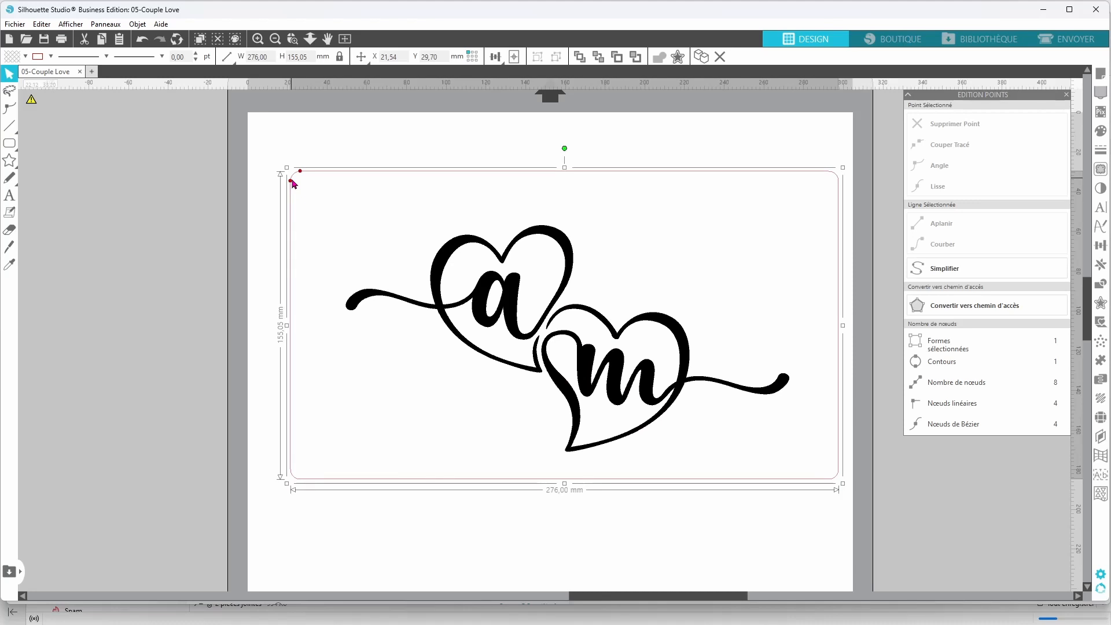
Give the rounded rectangle an orange line and orange fill and place it behind the a–m heart monogram
left_click(51, 57)
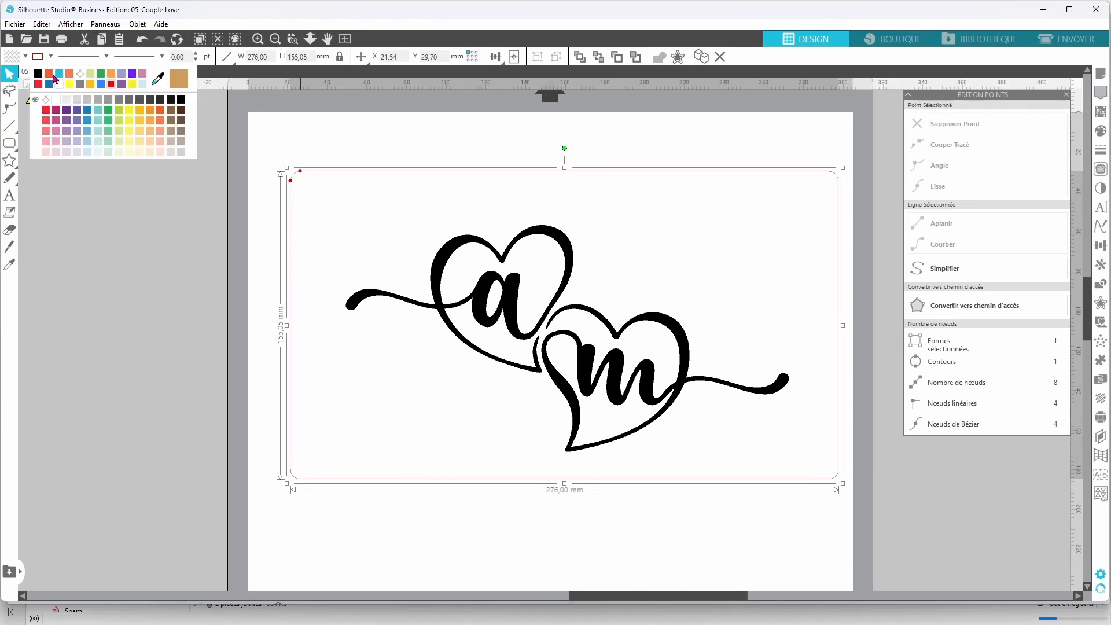
left_click(112, 79)
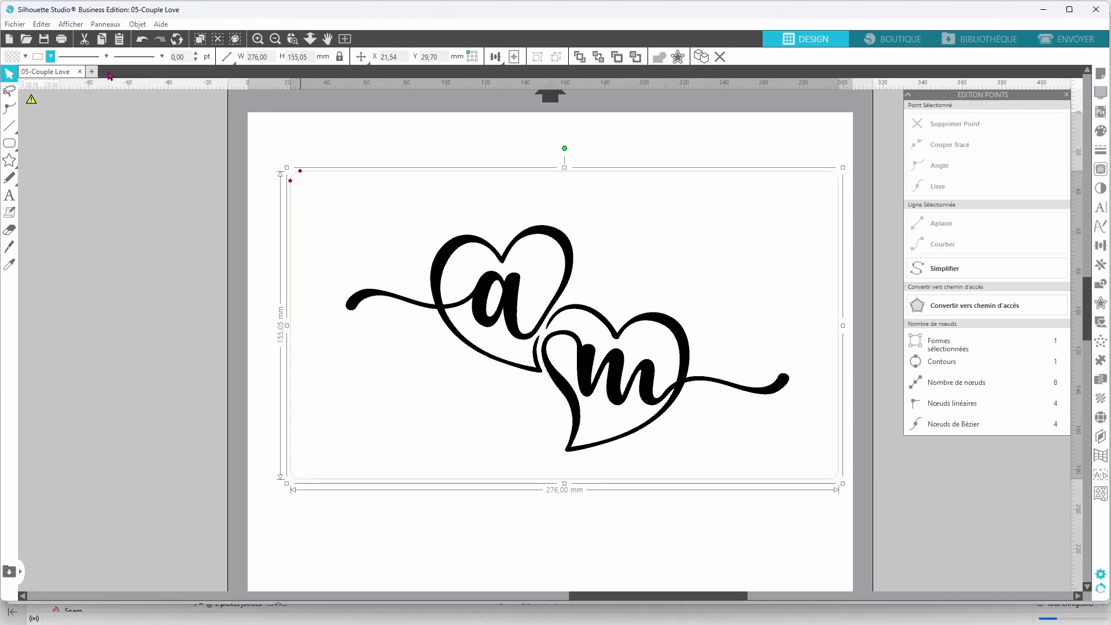
left_click(24, 56)
left_click(12, 75)
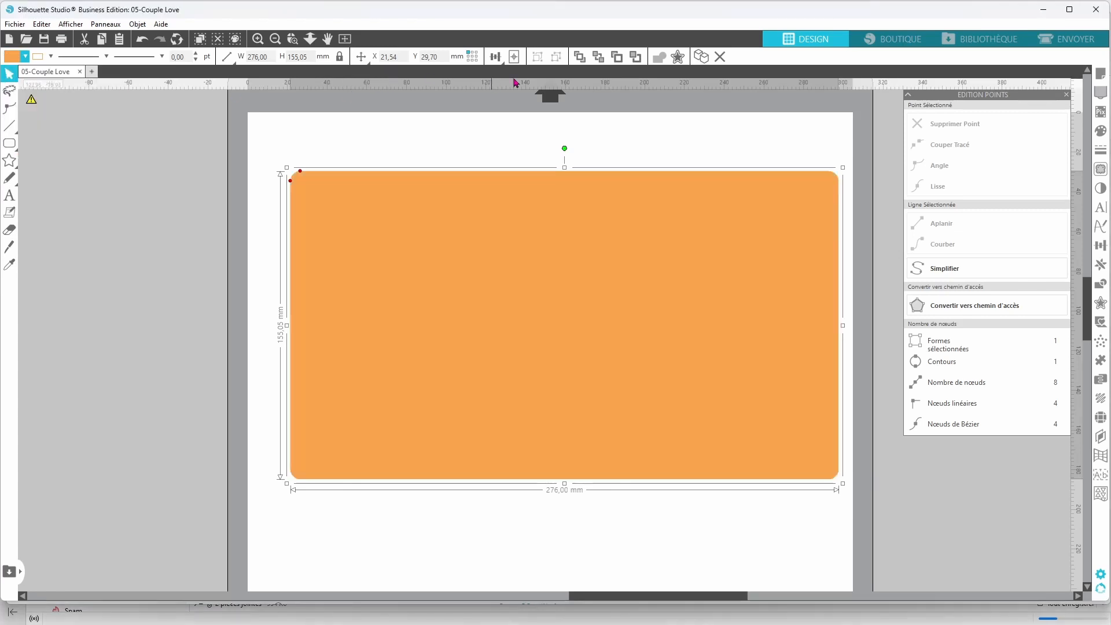
left_click(598, 56)
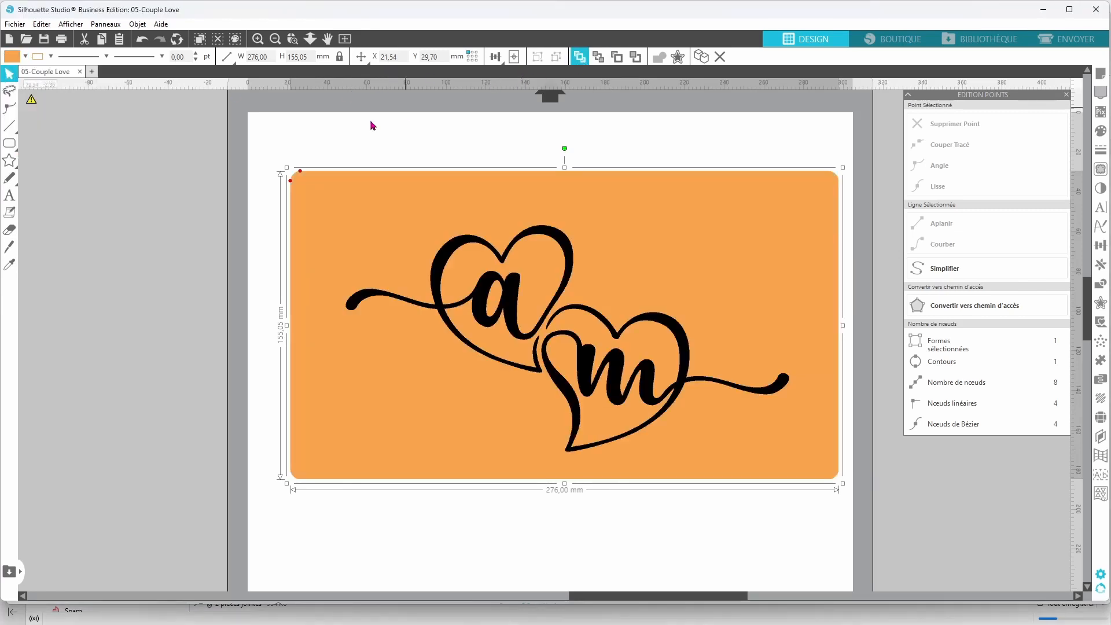
Enlarge the orange rectangle's corner rounding in both directions and convert the shape to a path
left_click_drag(301, 172, 290, 224)
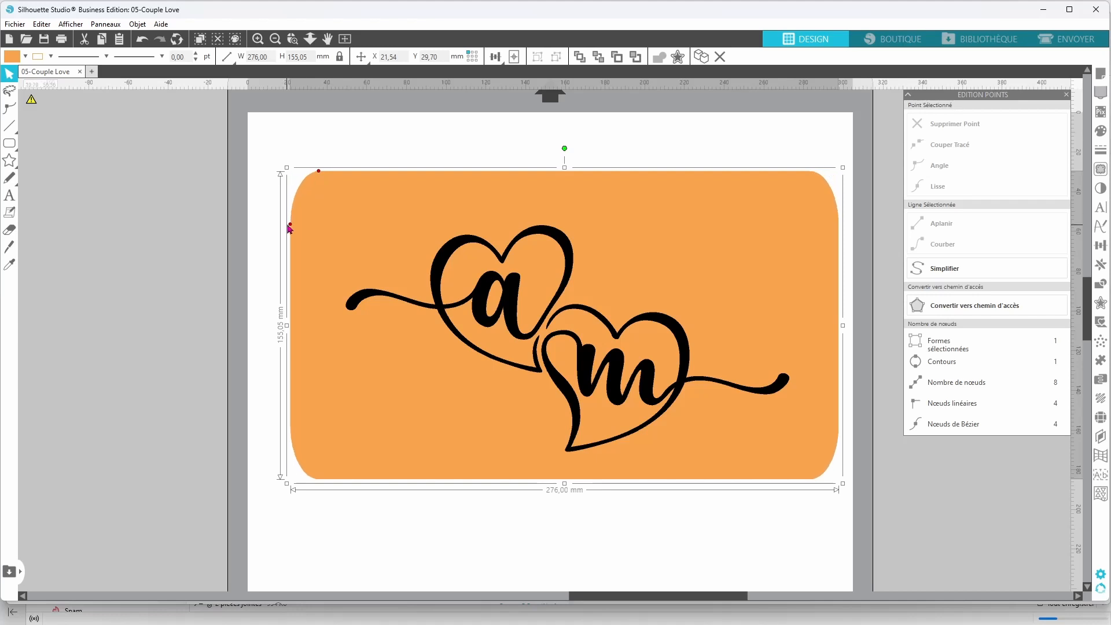
left_click_drag(320, 172, 343, 177)
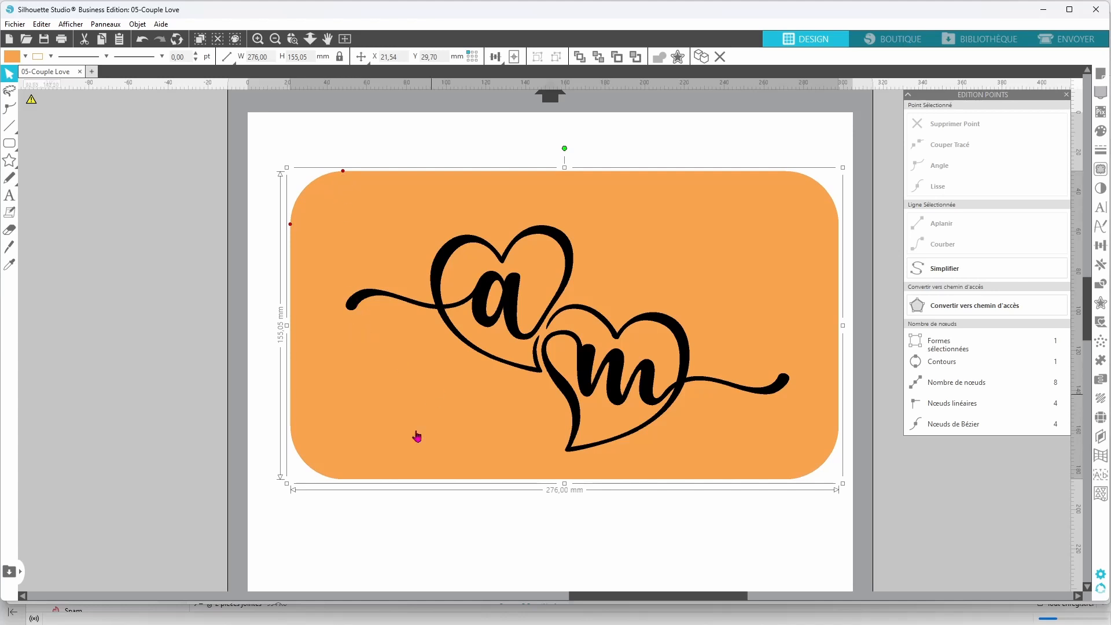
right_click(257, 429)
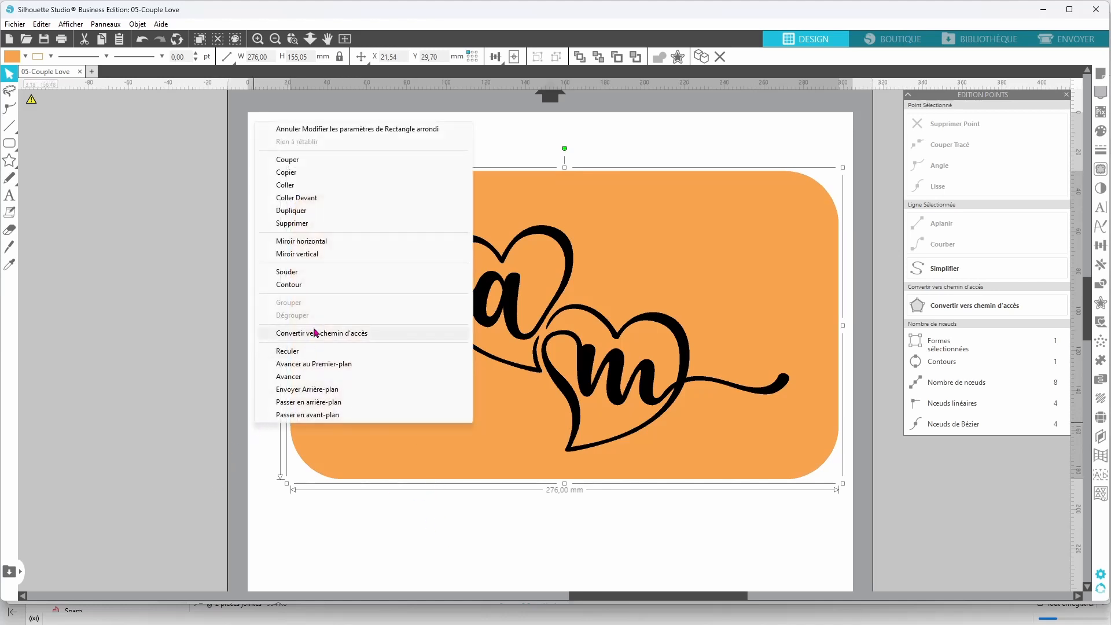
left_click(323, 331)
left_click(493, 534)
Center the heart monogram on the orange rectangle and group the two
left_click_drag(168, 269, 631, 342)
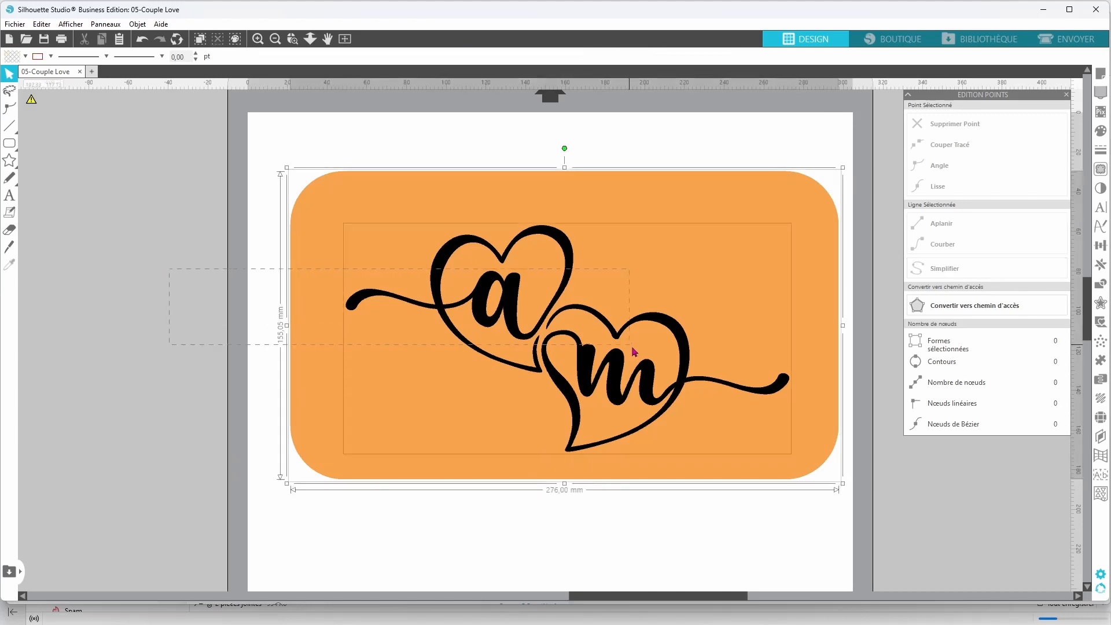
left_click(531, 58)
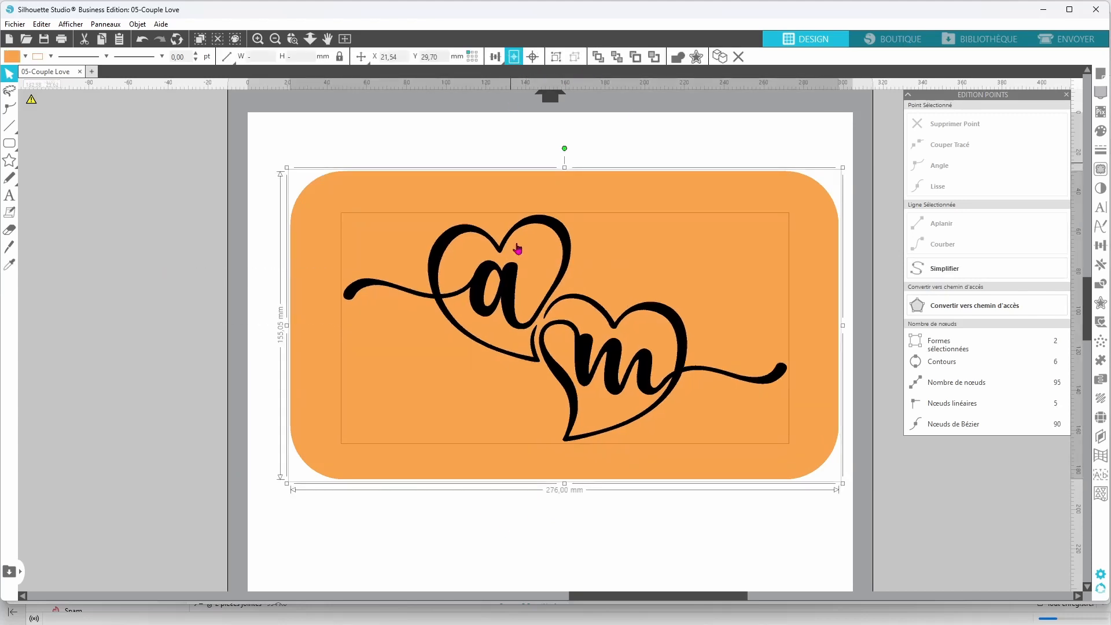
right_click(533, 526)
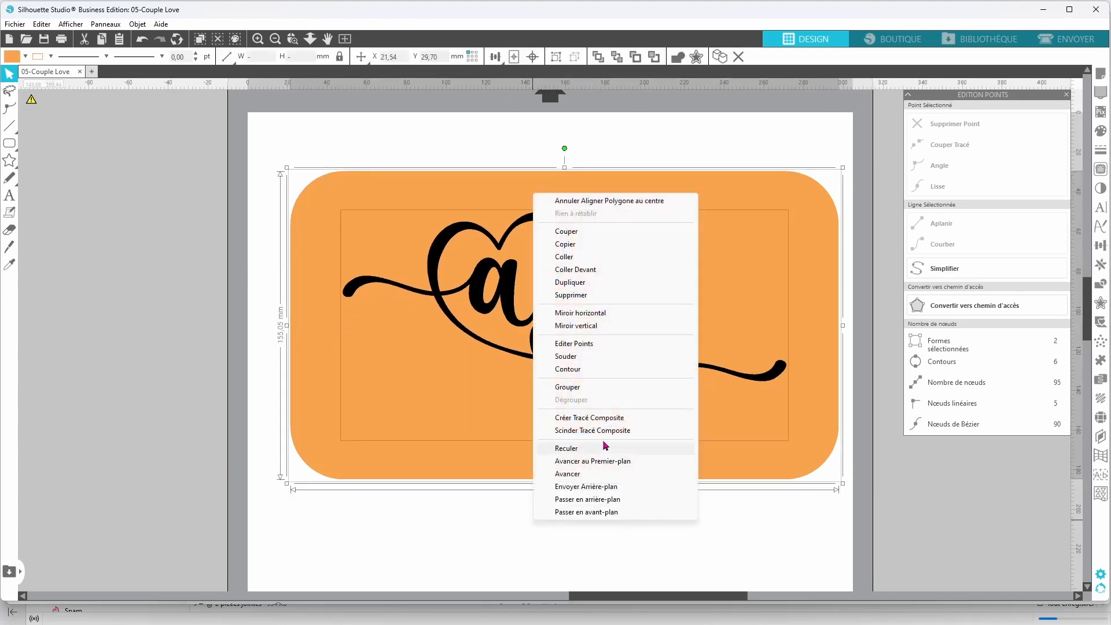
left_click(586, 389)
left_click(512, 496)
mouse_move(579, 430)
left_mouse_down()
mouse_move(558, 469)
mouse_move(362, 383)
mouse_move(583, 477)
mouse_move(596, 417)
left_mouse_up()
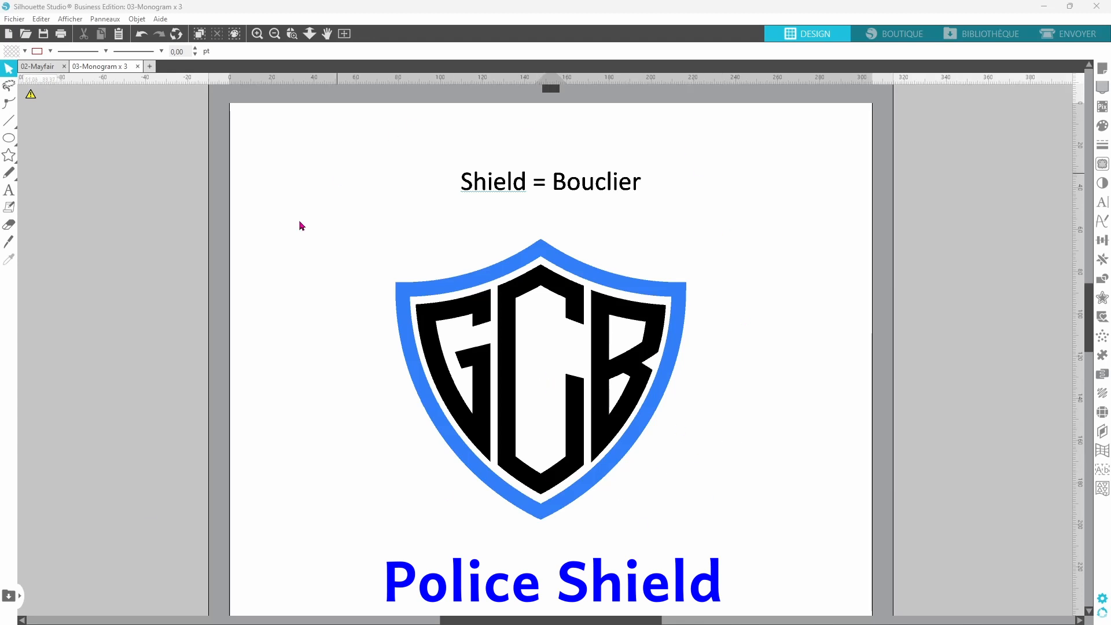
In the 03-Monogram x 3 document, move the GCB shield off the page and add the text letter A
left_click_drag(642, 418, 113, 410)
left_click(652, 318)
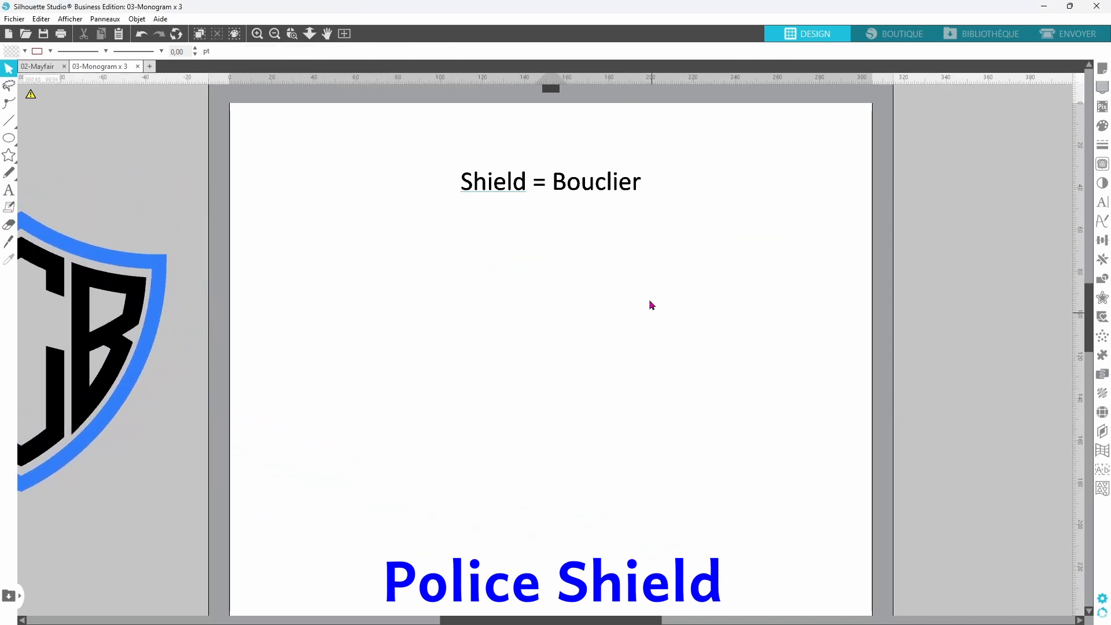
left_click(9, 195)
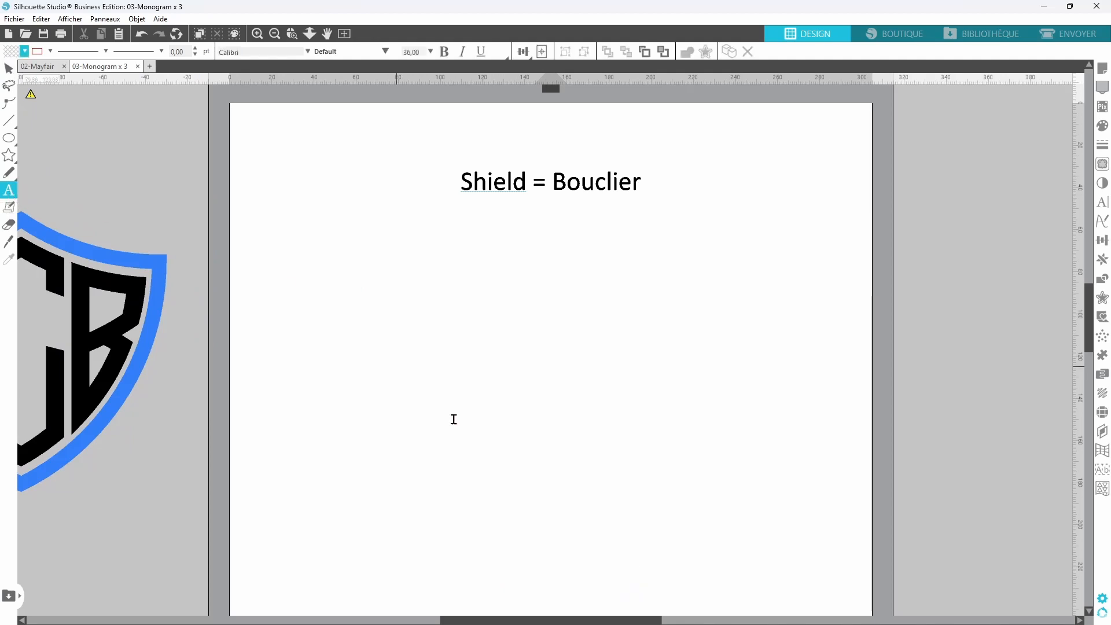
left_click(464, 376)
type("A")
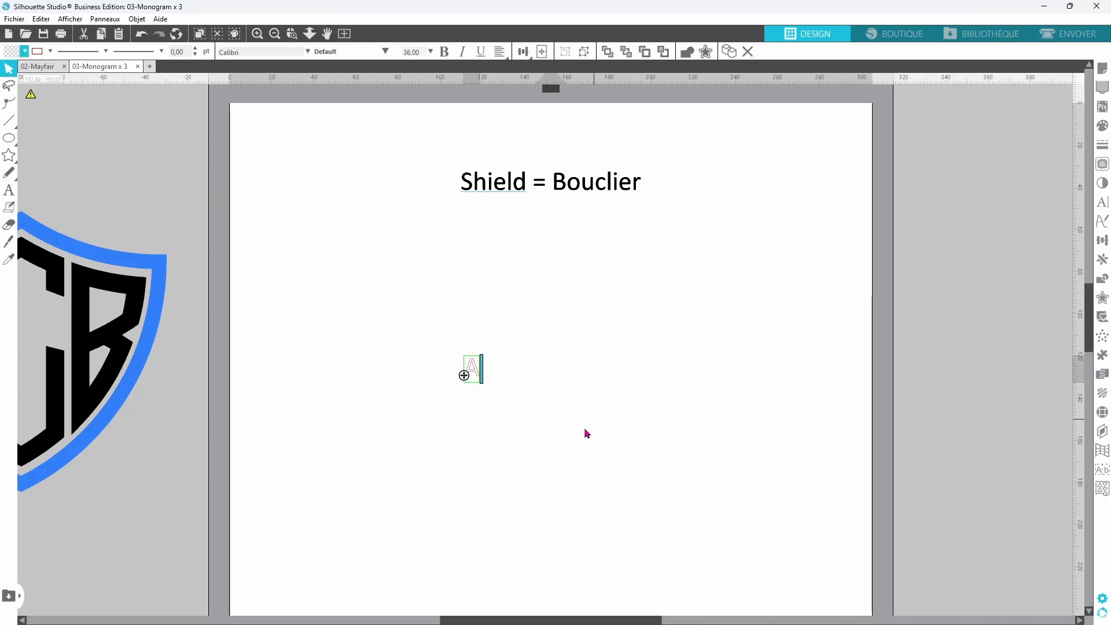
left_click(487, 400)
left_click(478, 383)
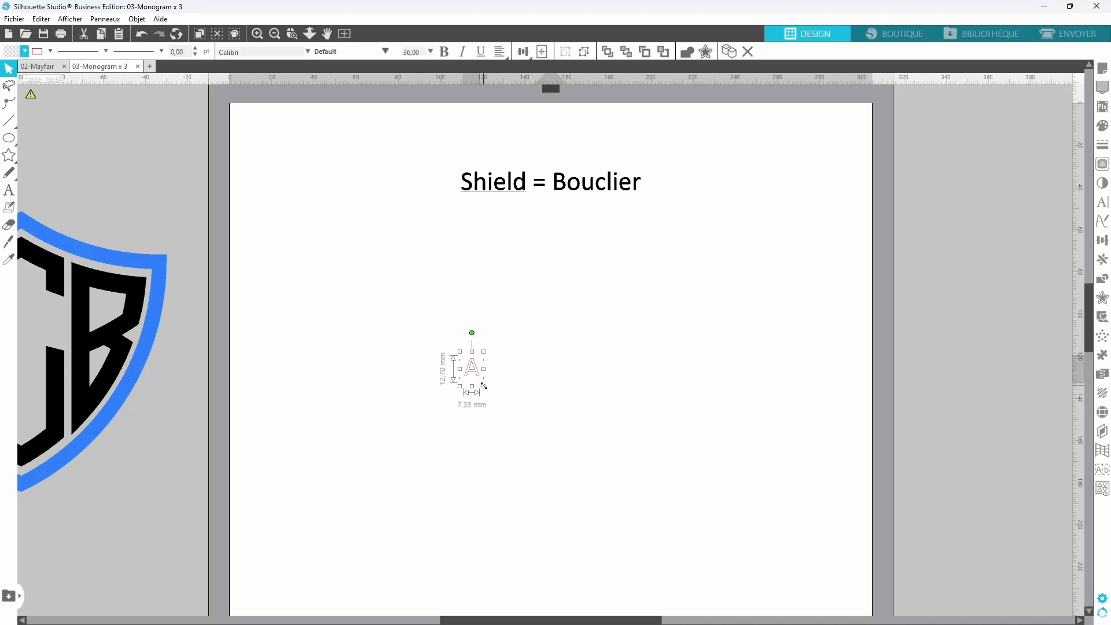
Enlarge the letter A to about 296 pt, shift it toward the page's left half and set its font to Shield Monogram Solid
left_click_drag(484, 385, 675, 534)
left_click_drag(581, 521, 451, 266)
double_click(466, 430)
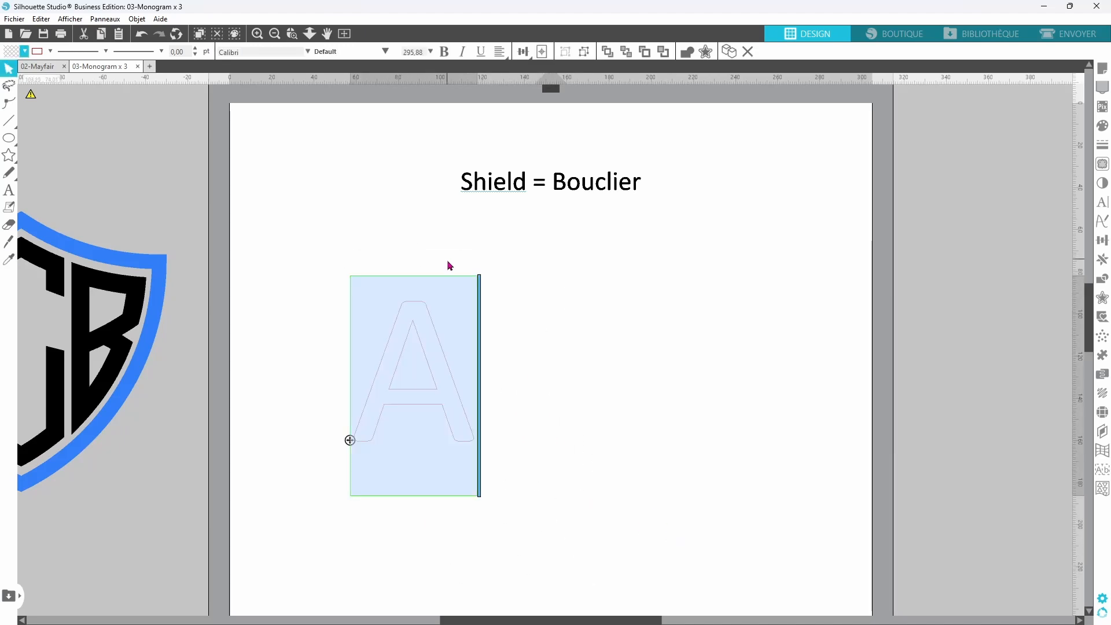
left_click_drag(250, 52, 160, 38)
type("shield Monogram Solid")
key("Return")
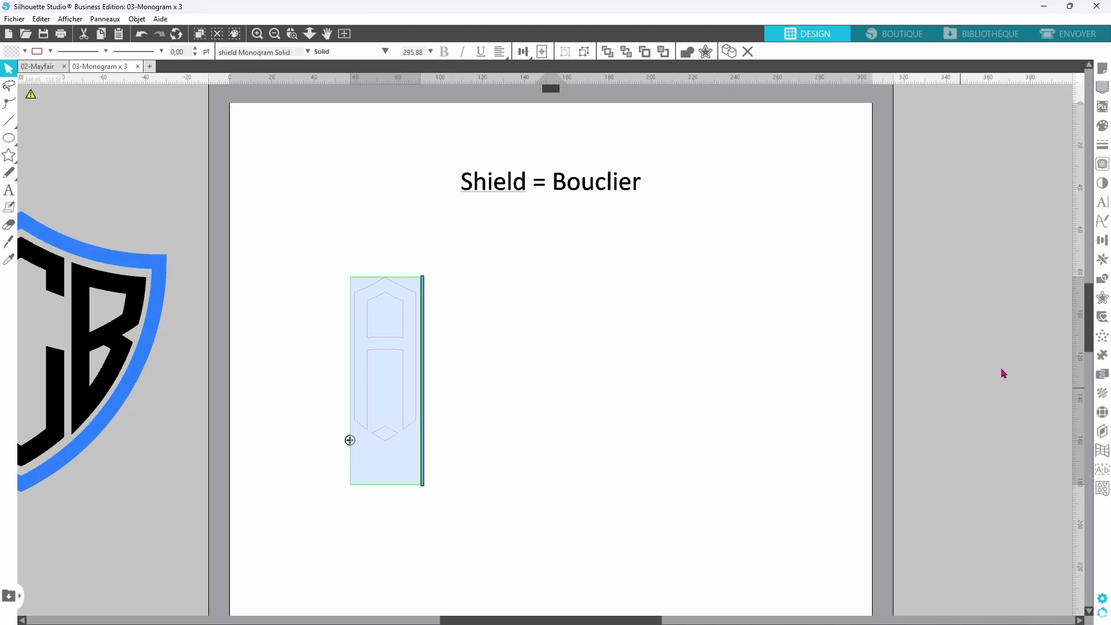
left_click(529, 408)
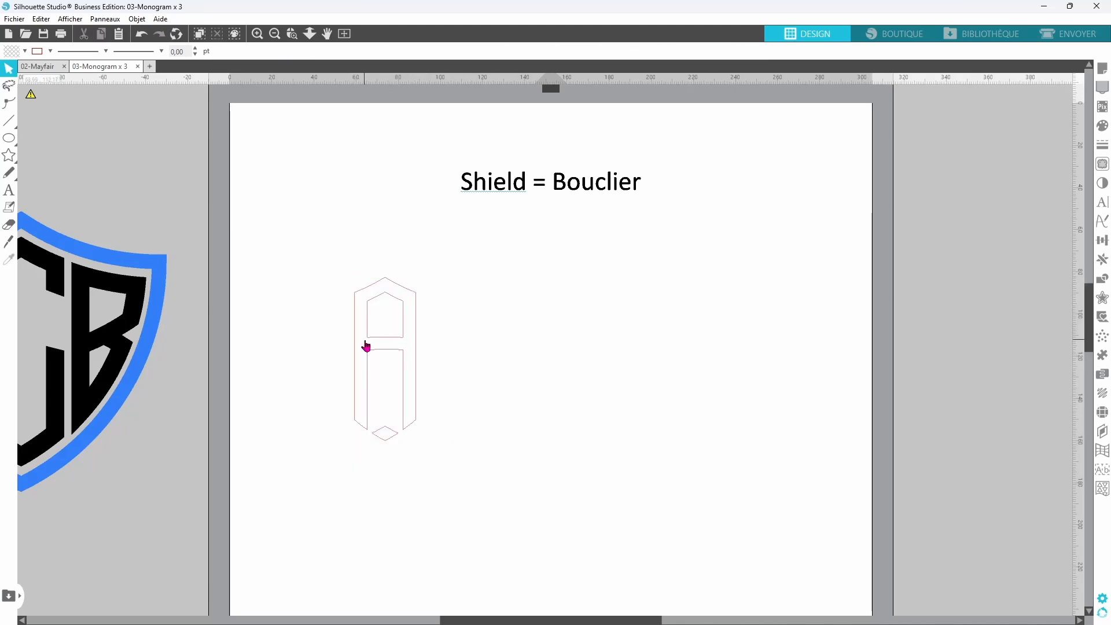
Duplicate the letter A three times in a row and move the original A off the page
left_click(407, 380)
key("ctrl+d")
key("ctrl+d")
key("ctrl+d")
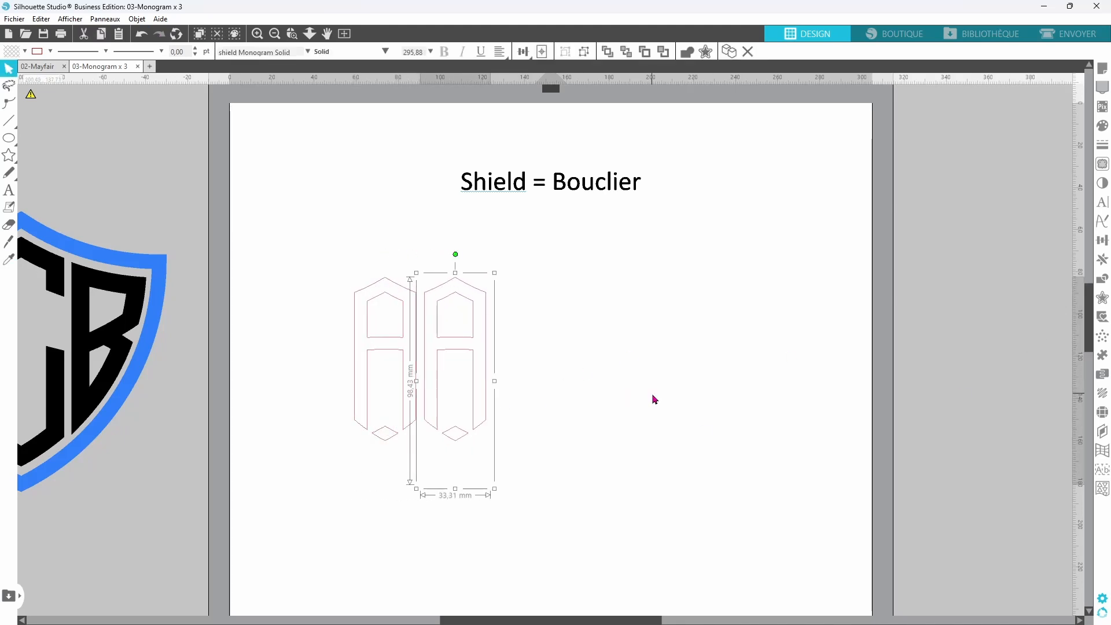
left_click_drag(412, 427, 156, 585)
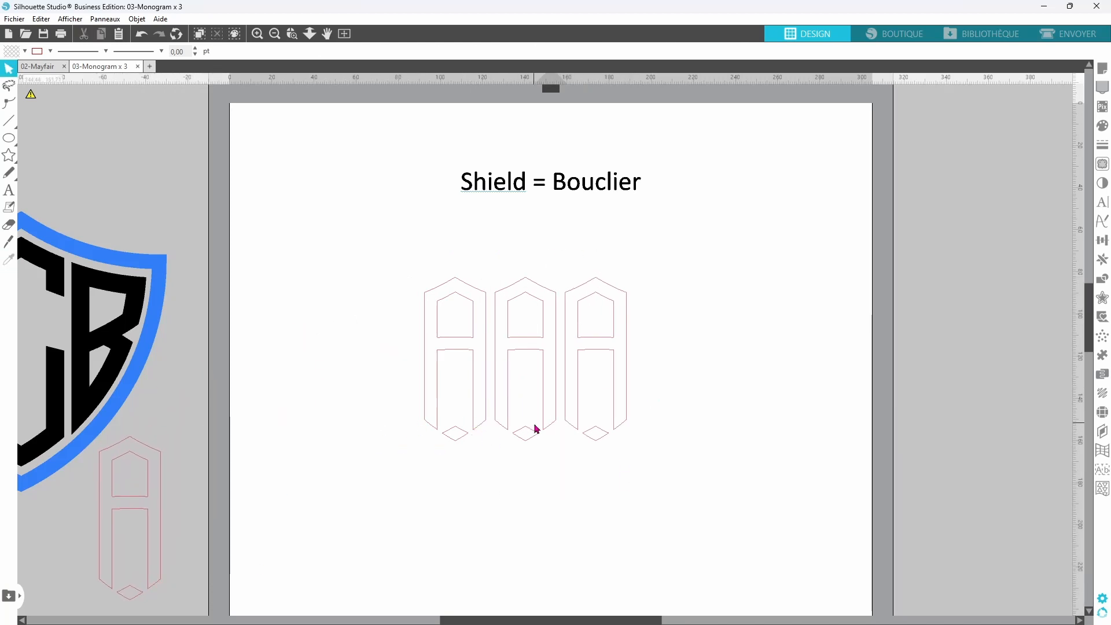
Change the second and third letter copies to B and C so the row reads ABC
left_click(491, 439)
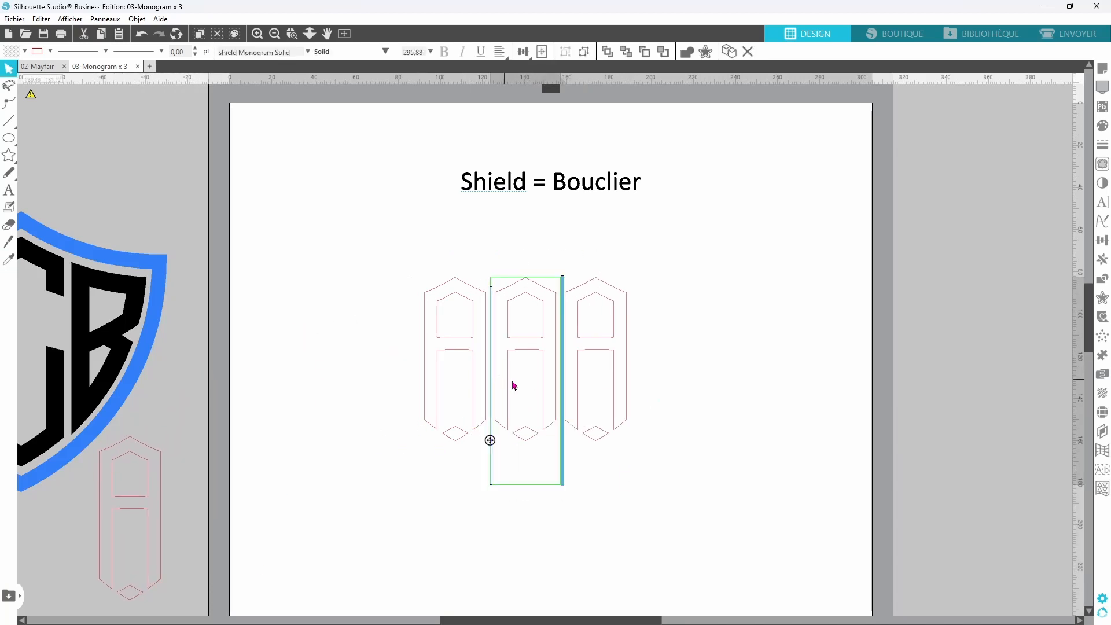
left_click_drag(508, 384, 563, 382)
type("B")
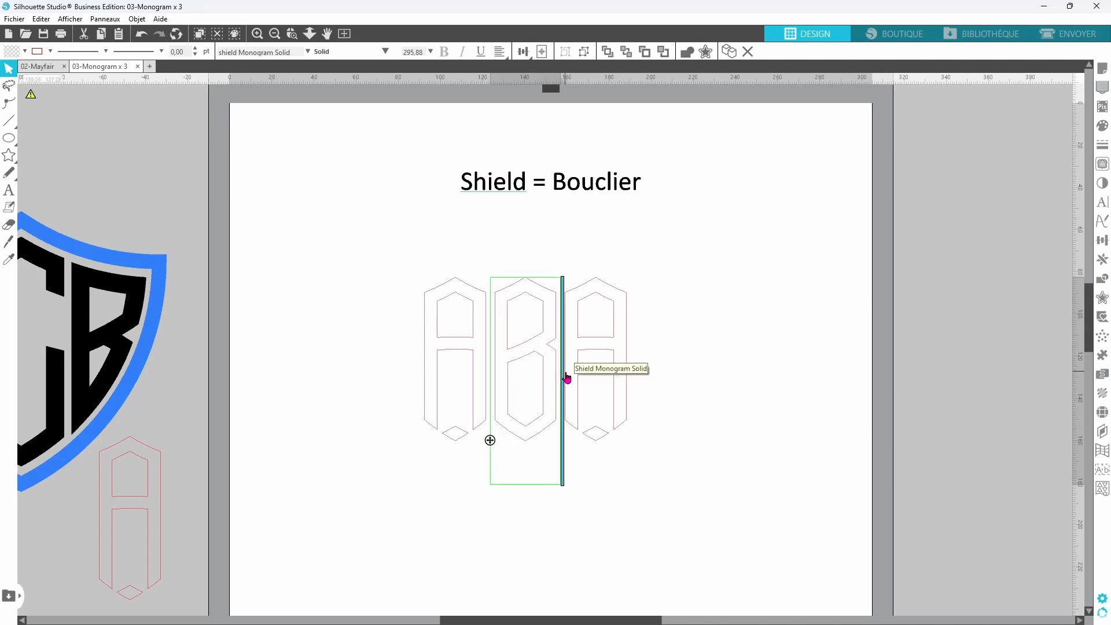
left_click(623, 426)
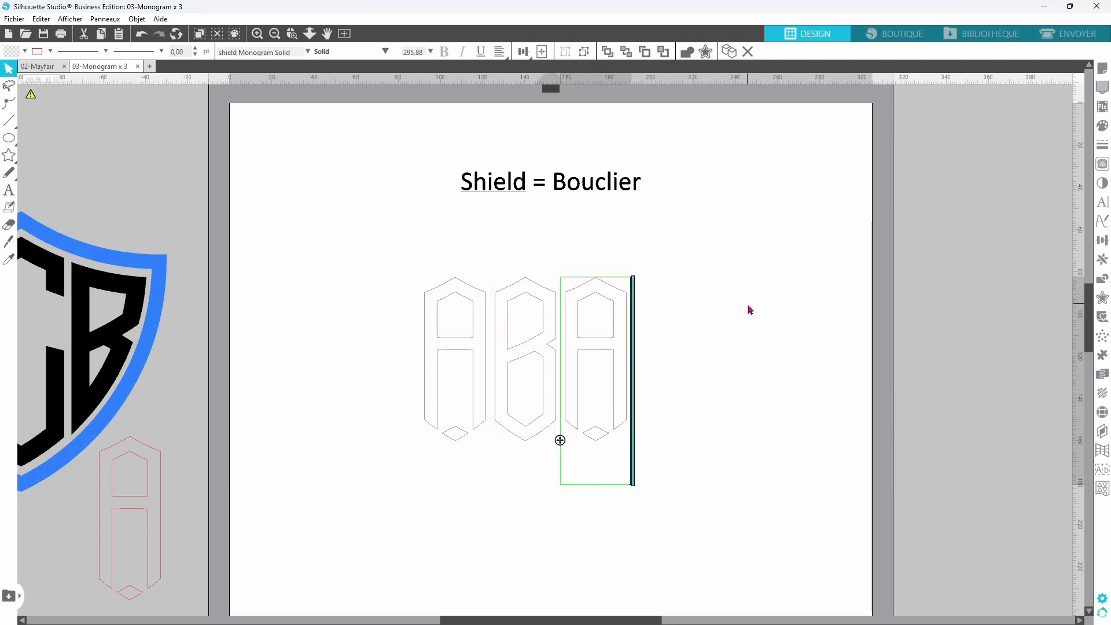
key("i")
key("shift+Left")
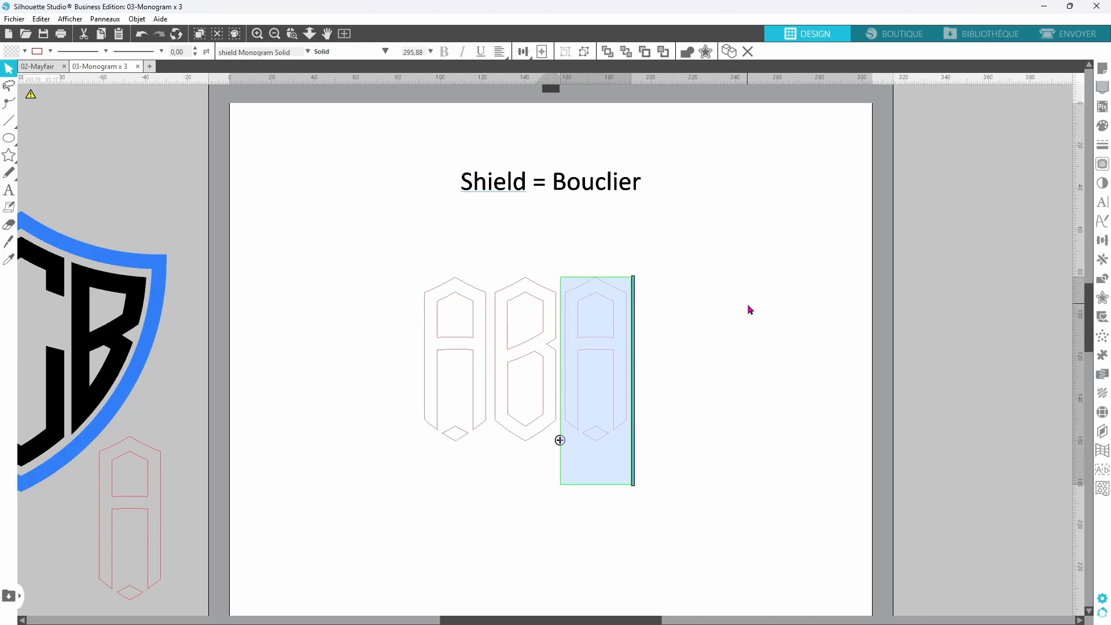
type("C")
left_click(694, 378)
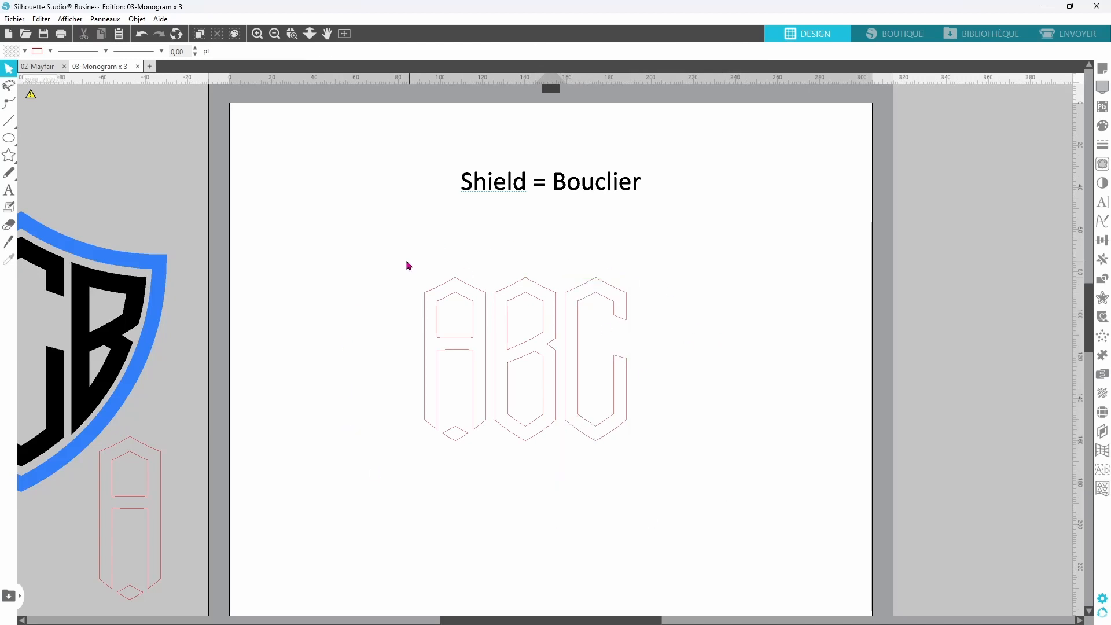
Give the ABC letters a black line and black fill
left_click_drag(409, 266, 677, 348)
left_click(48, 52)
left_click(49, 52)
left_click(48, 52)
left_click(23, 52)
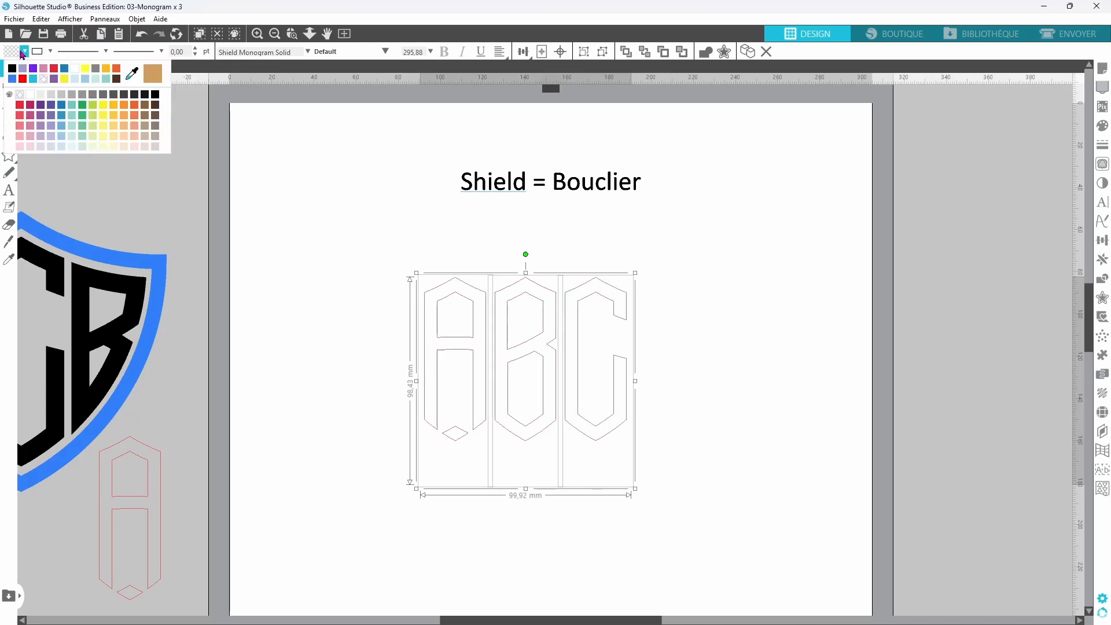
left_click(11, 70)
left_click(713, 346)
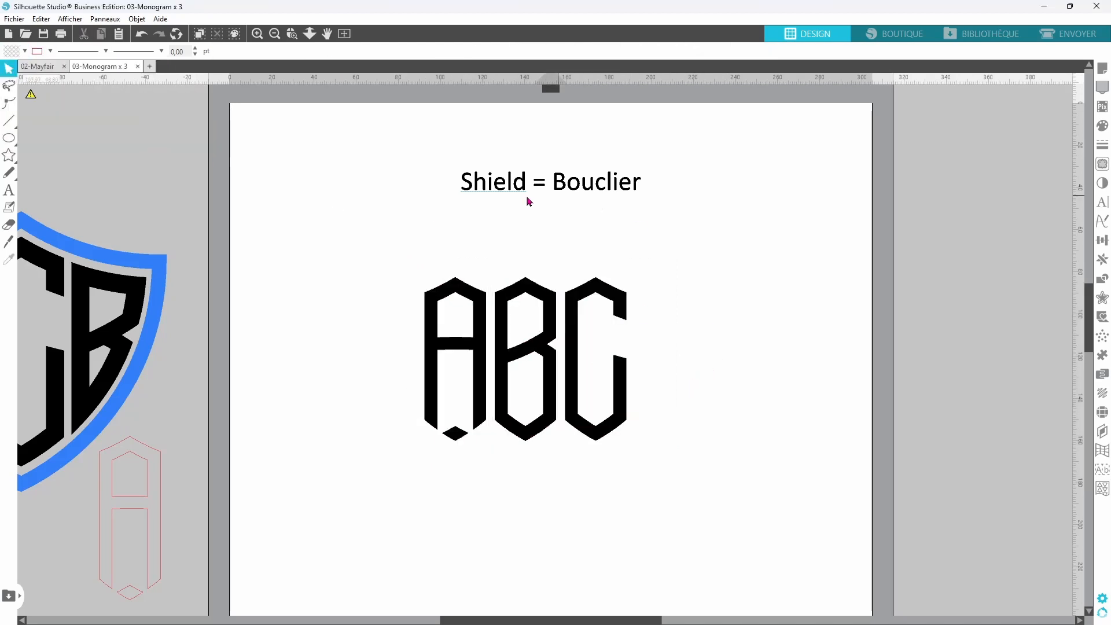
Duplicate the black ABC letters and move one set off the page's right side
left_click_drag(653, 288, 389, 422)
key("i")
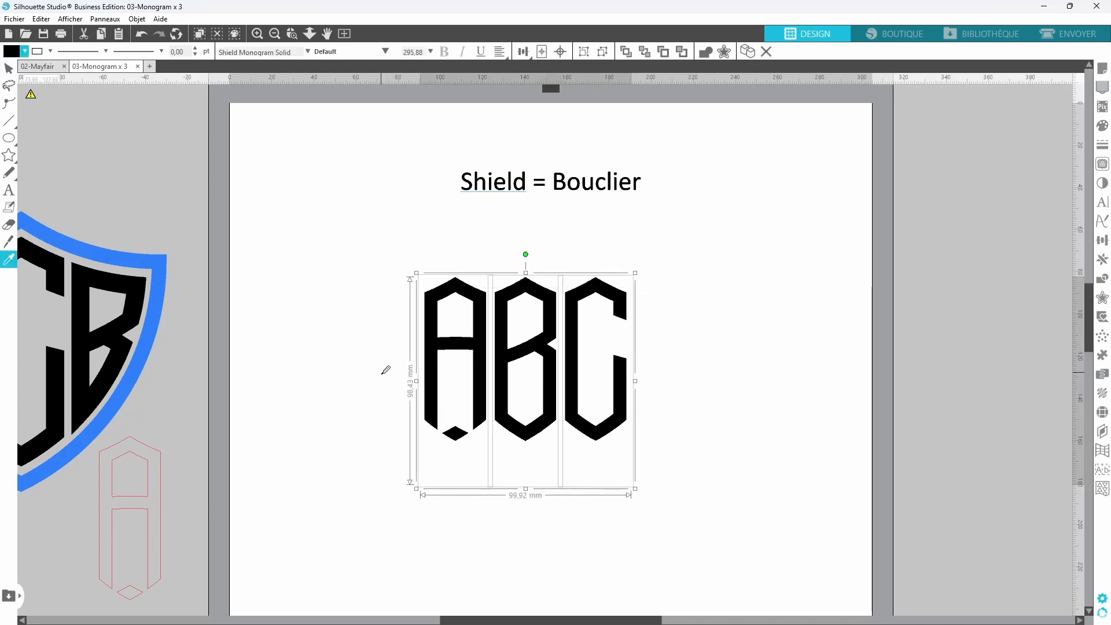
key("ctrl+d")
left_click_drag(824, 441, 1096, 444)
Combine the ABC letters on the page into one compound path
left_click_drag(583, 268, 298, 478)
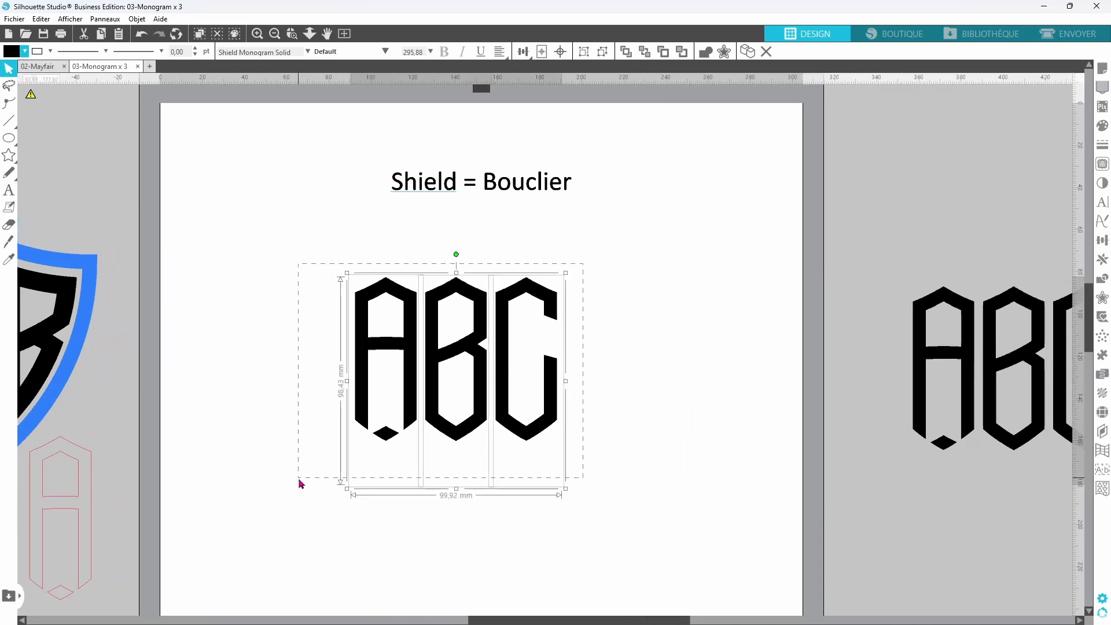
right_click(587, 399)
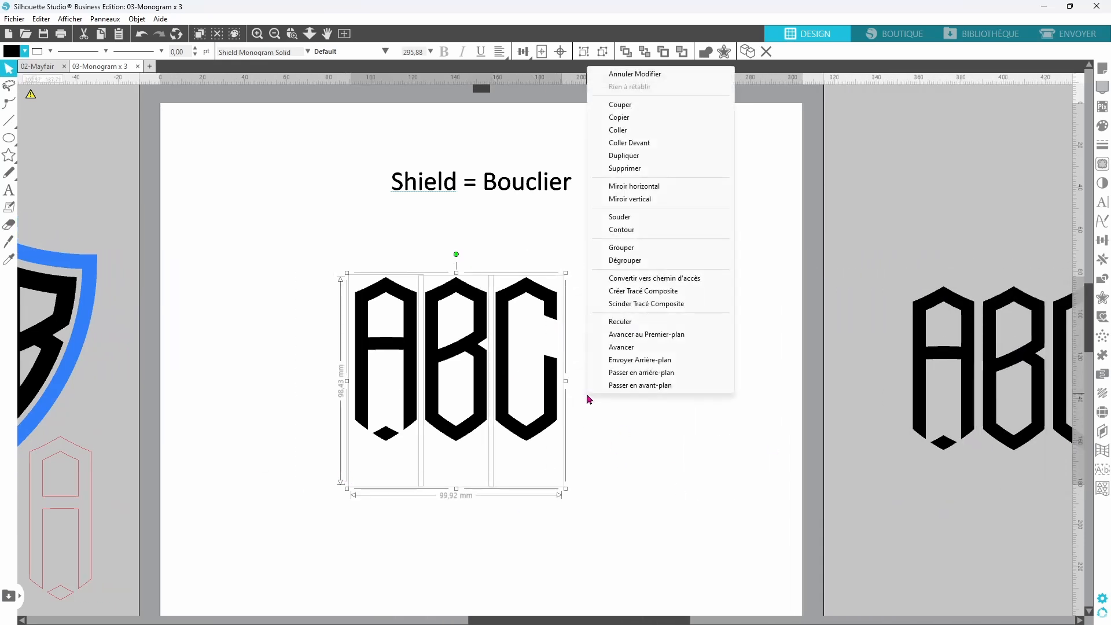
left_click(653, 292)
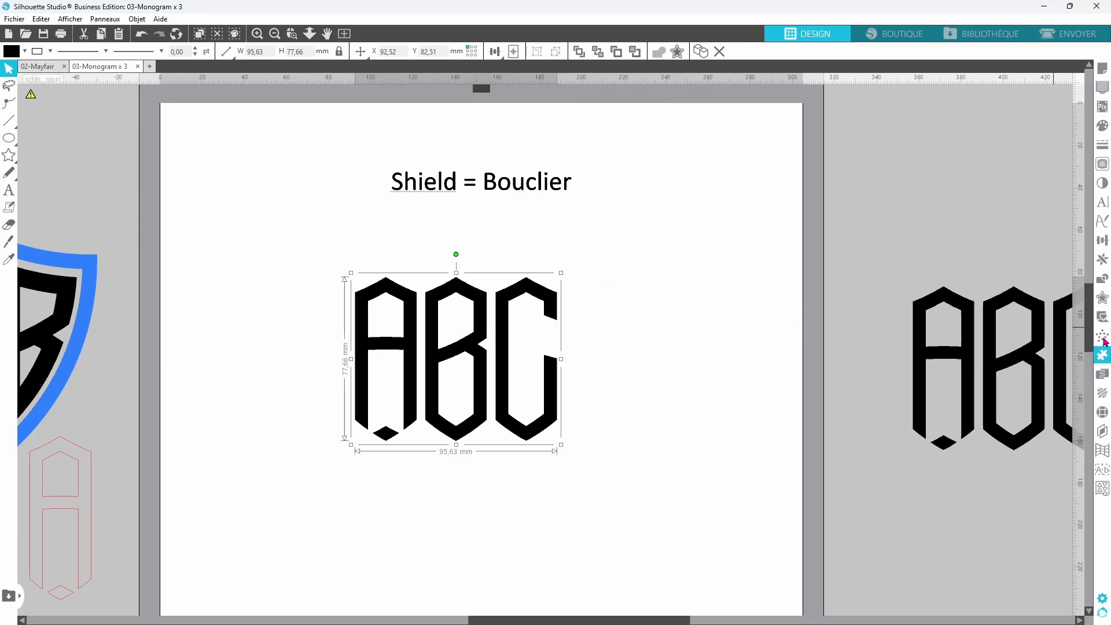
Add a 5 mm offset contour around the ABC compound path and apply it
left_click(1103, 298)
left_click(934, 124)
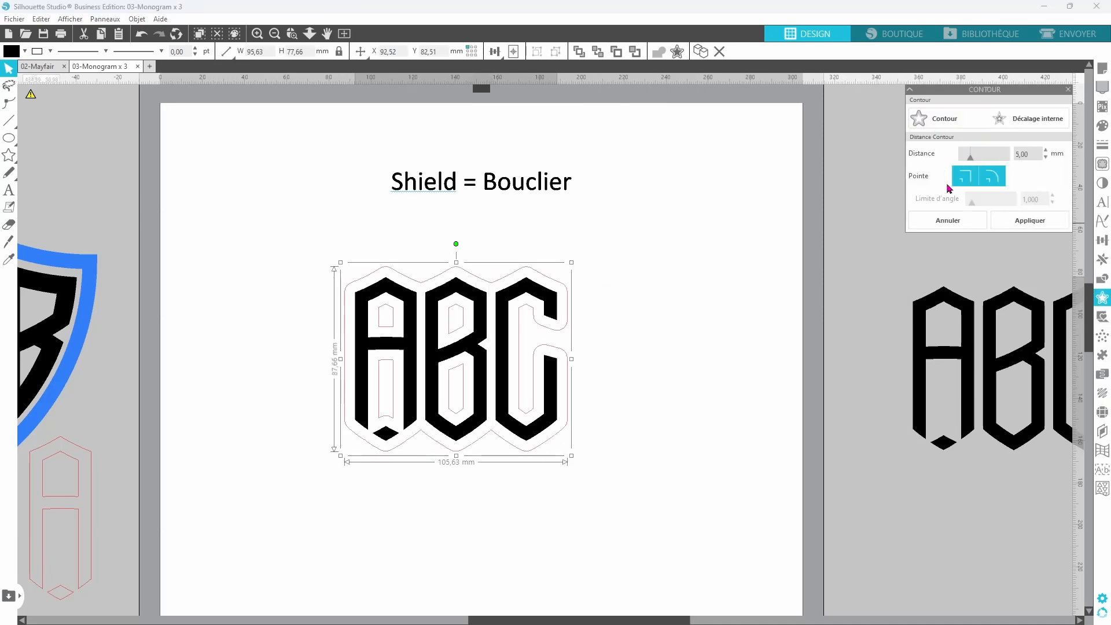
left_click(1034, 221)
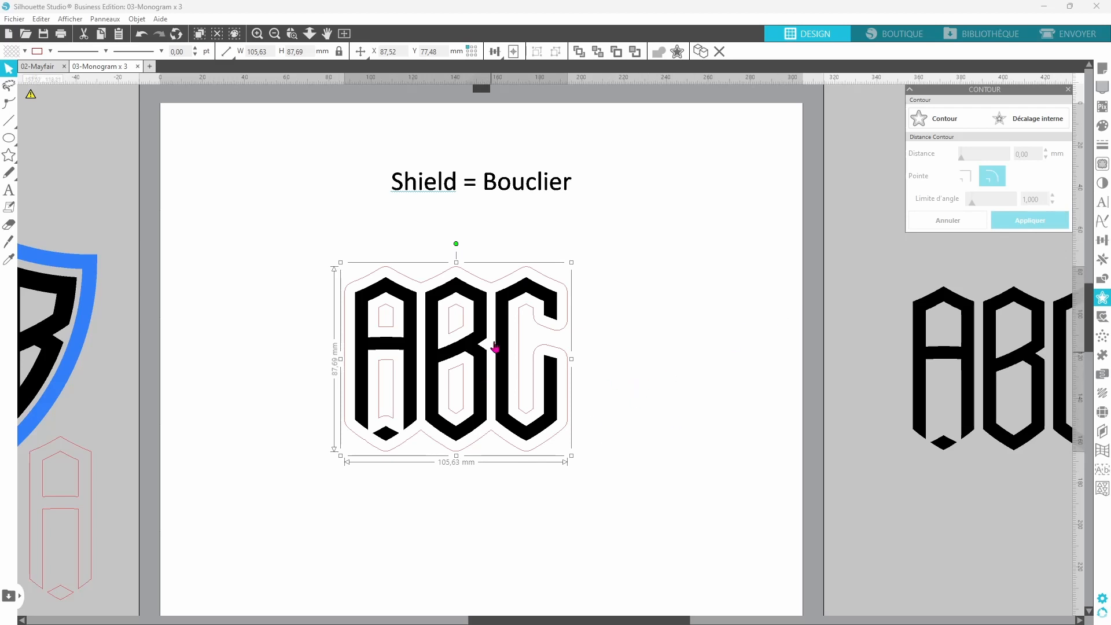
Give the offset contour around the ABC letters an orange line and an orange fill
left_click(51, 51)
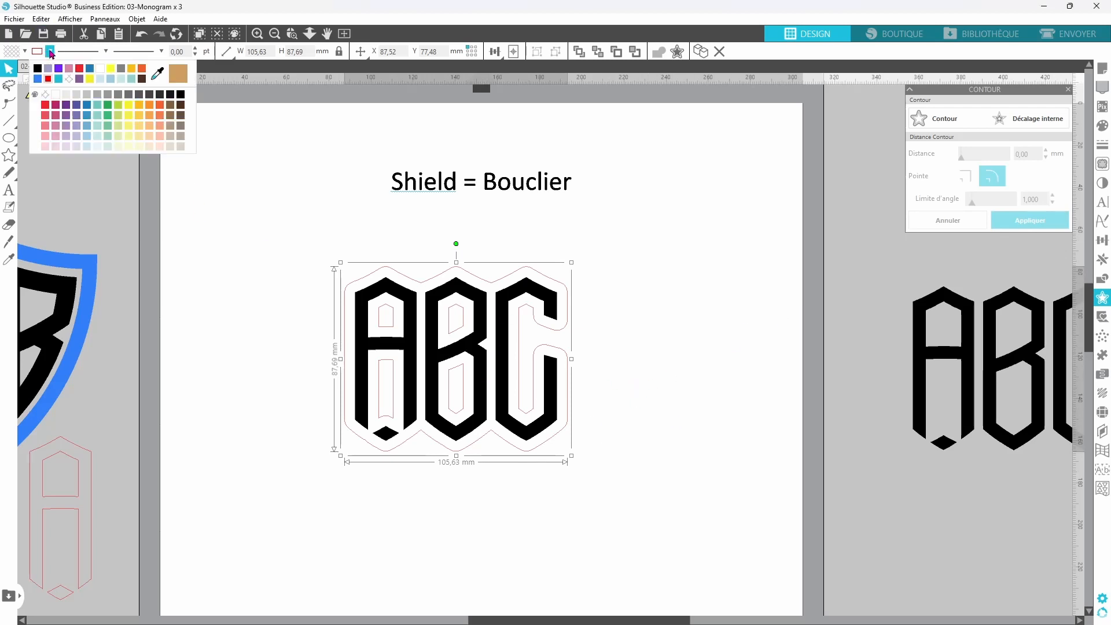
left_click(149, 122)
left_click(24, 52)
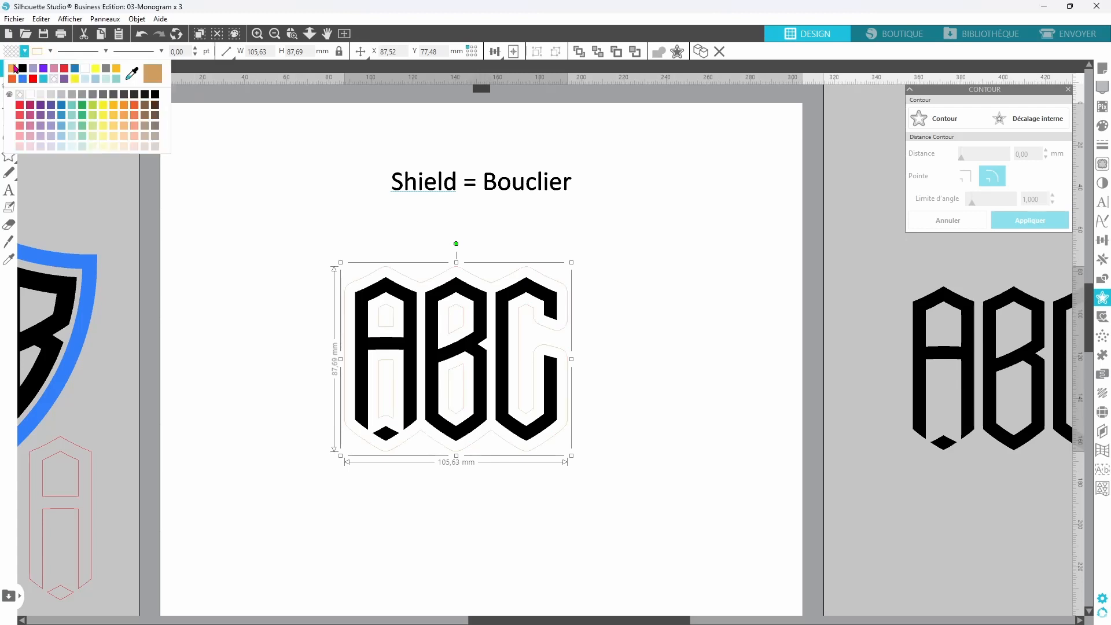
left_click(51, 51)
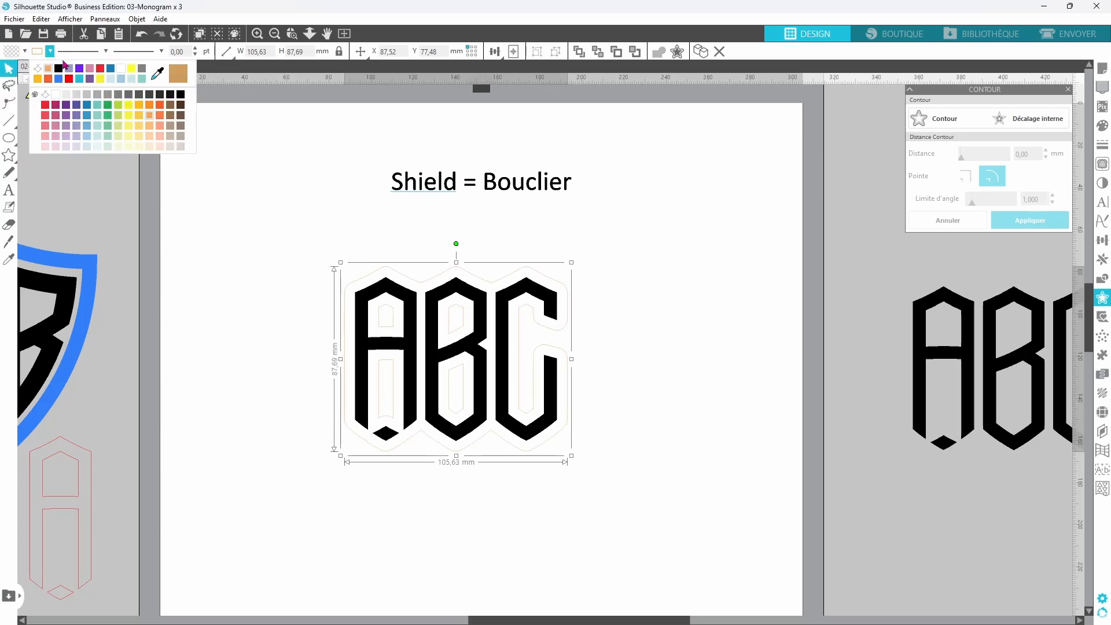
left_click(24, 51)
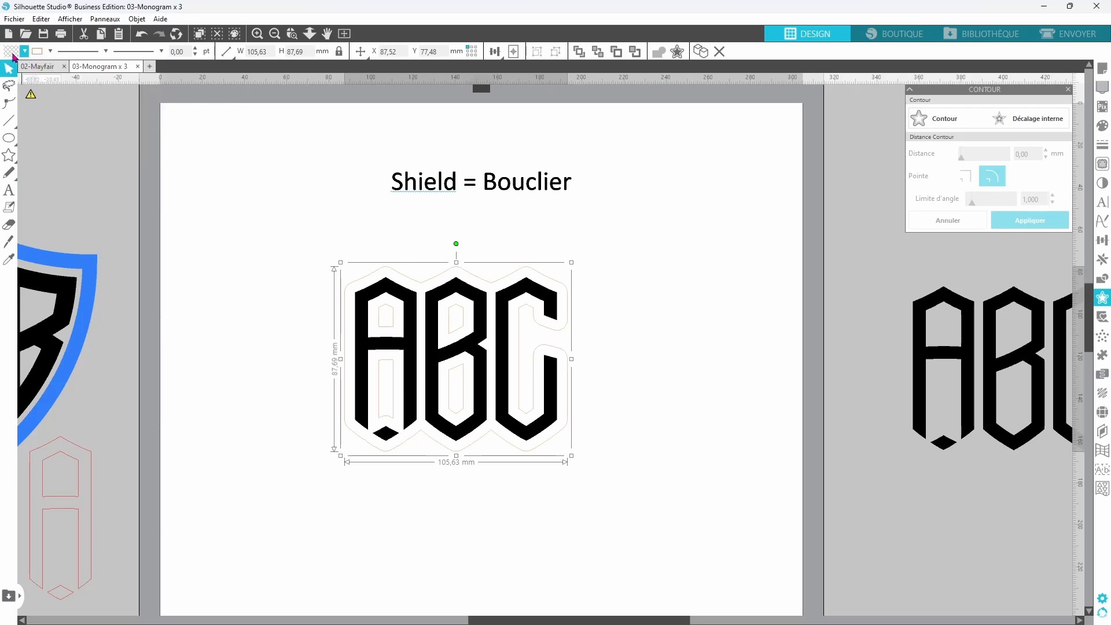
left_click(12, 69)
left_click(688, 437)
Select the black ABC letters together with their orange contour and simplify their points
left_click_drag(642, 469, 313, 255)
right_click(652, 316)
left_click(689, 448)
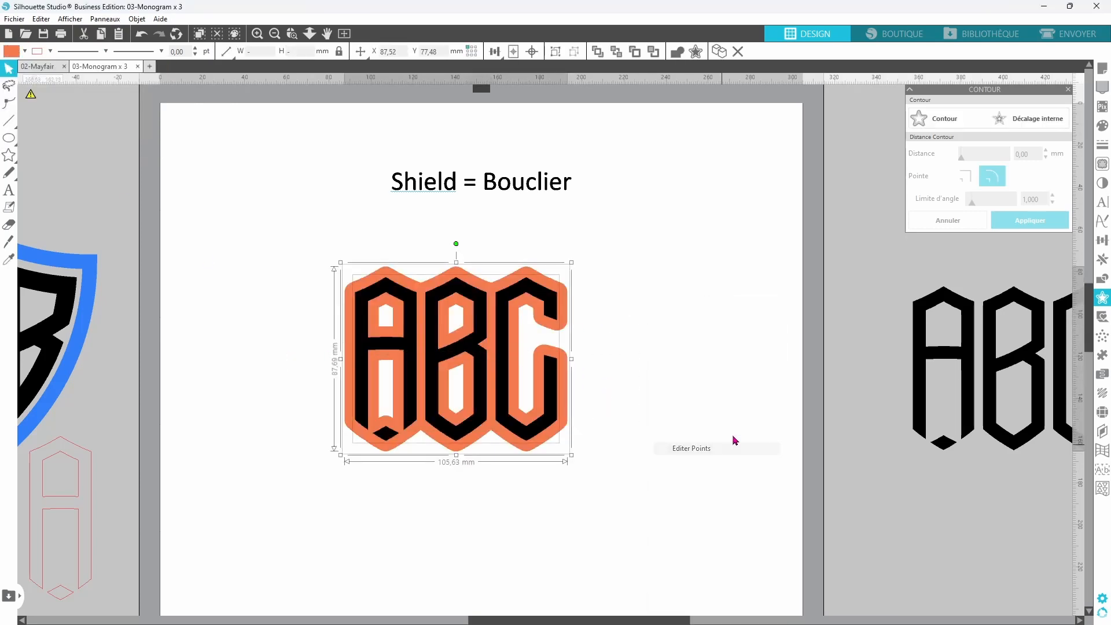
left_click(967, 259)
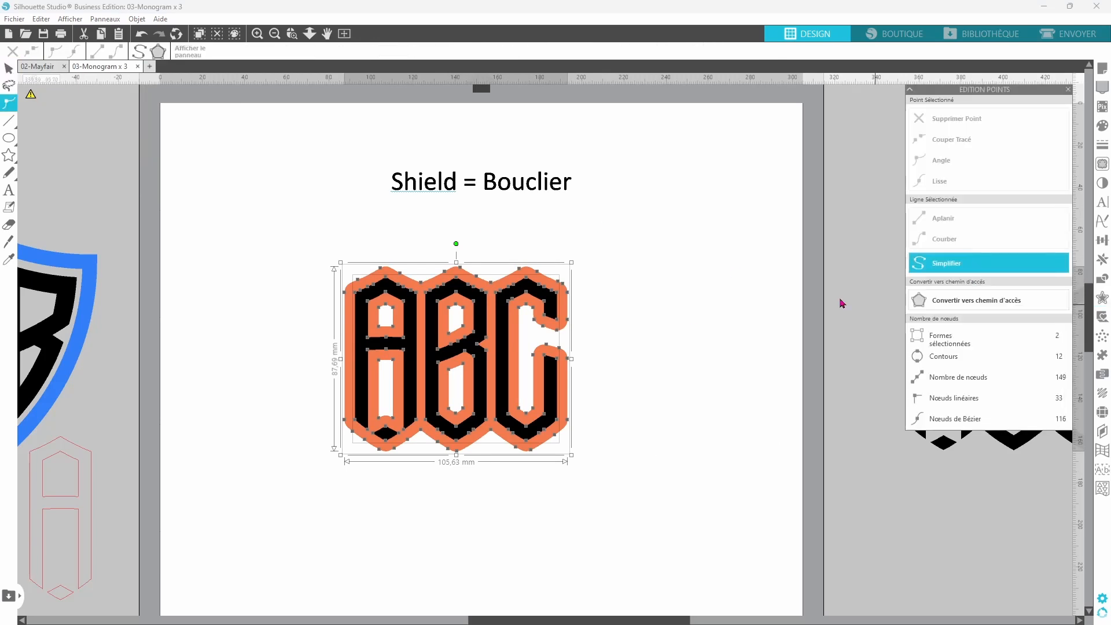
right_click(640, 348)
left_click(681, 476)
Group the ABC letters with their orange contour and move the group off the page's lower-right corner
right_click(643, 345)
left_click(675, 209)
left_click_drag(538, 409, 1076, 601)
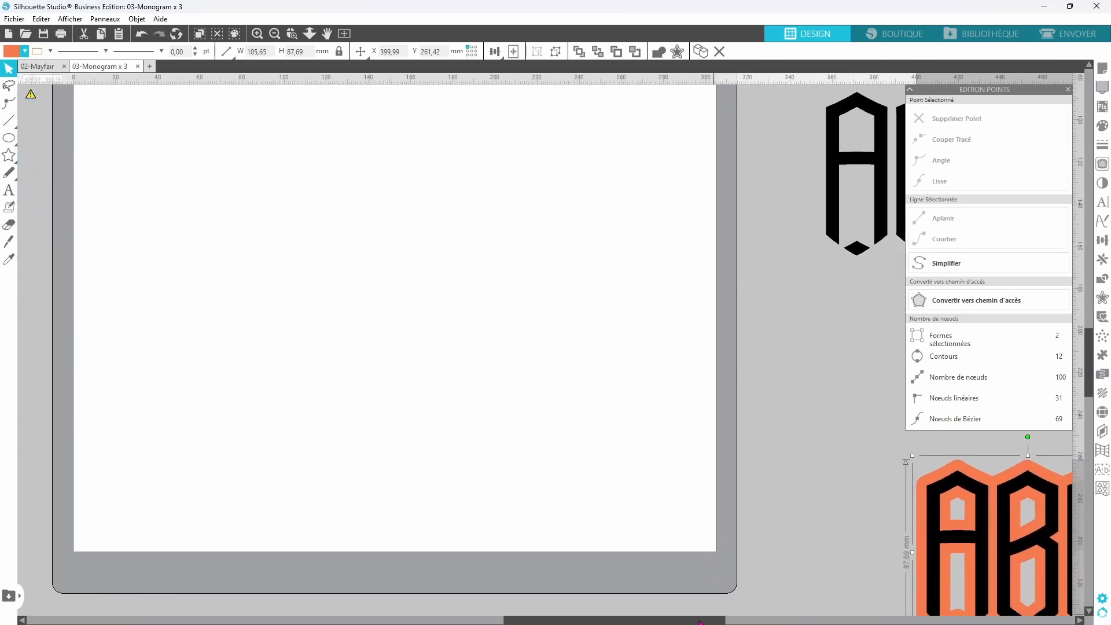
scroll(683, 304, "up", 3)
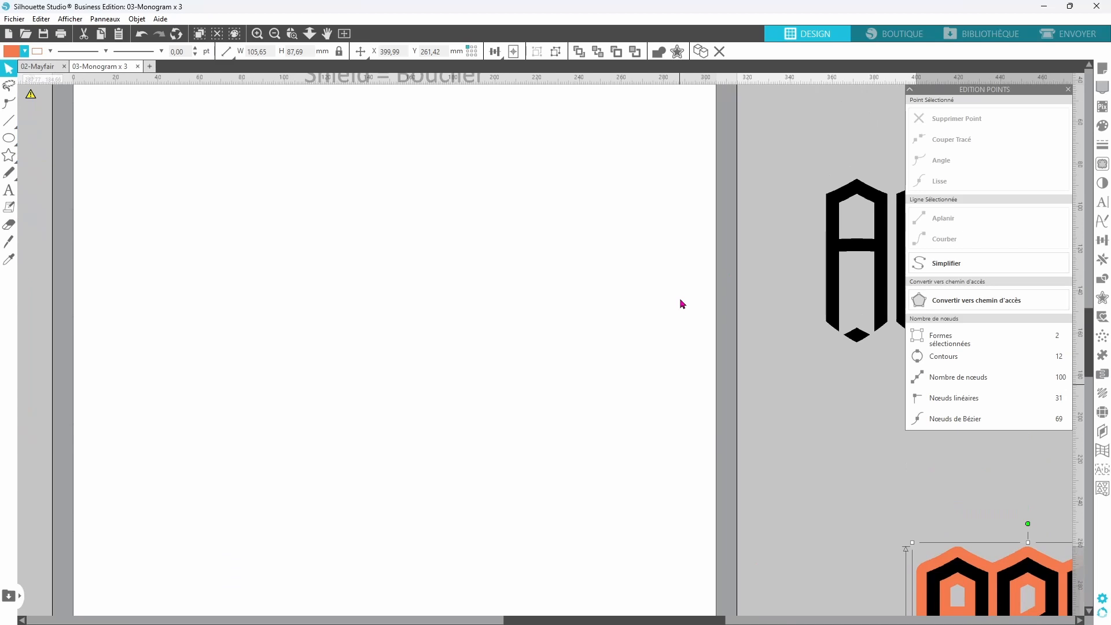
left_click(1068, 91)
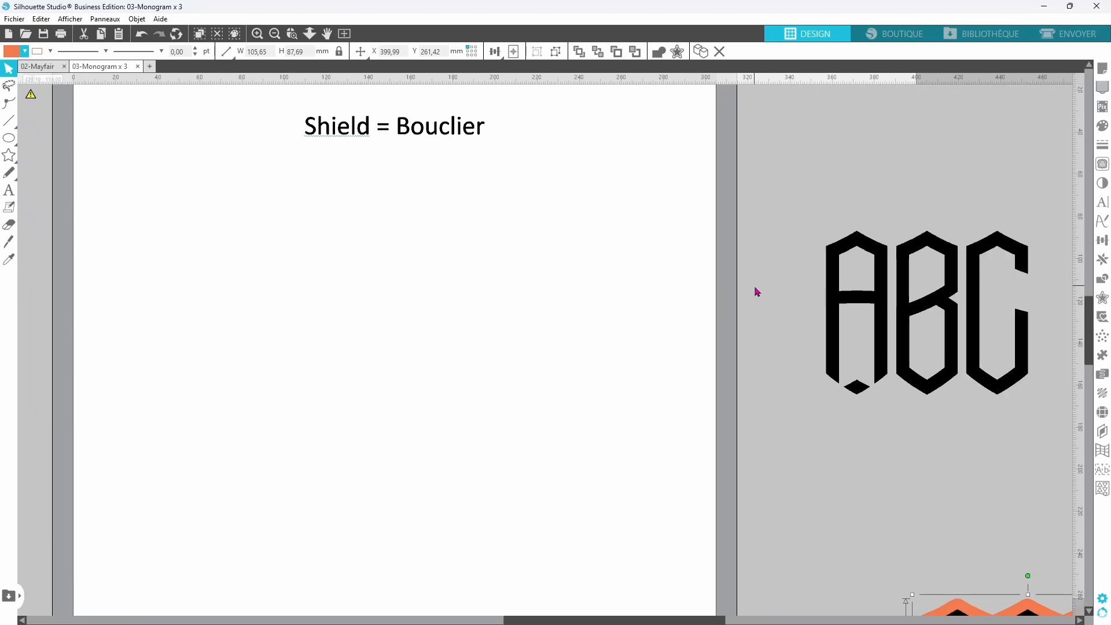
Move the spare set of black ABC letters back onto the page below the Shield = Bouclier title
left_click_drag(754, 286, 1055, 318)
left_click_drag(977, 346, 344, 391)
left_click(495, 369)
Put the B letter into text editing and show the glyphs of the Shield Monogram Solid font
double_click(388, 398)
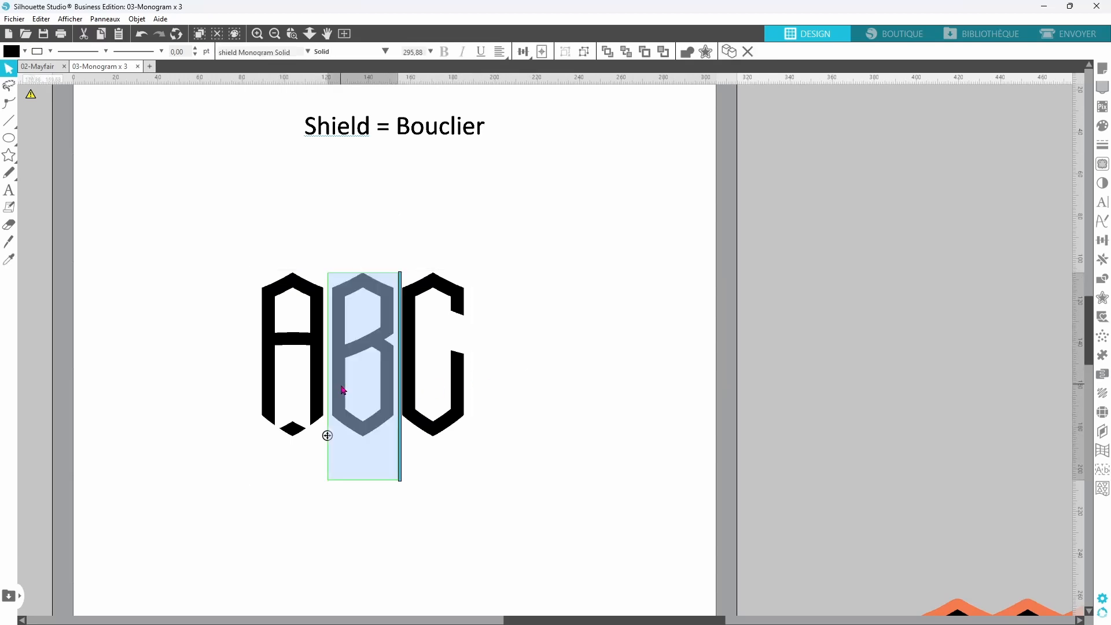
left_click(1103, 202)
left_click_drag(993, 91, 624, 184)
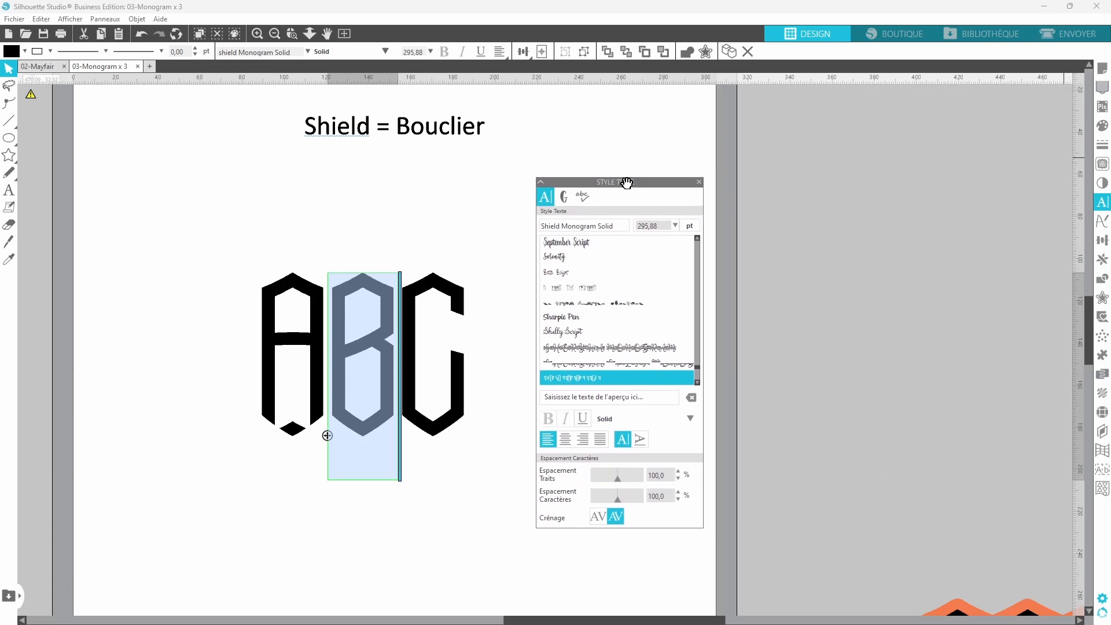
left_click(698, 384)
left_click(698, 384)
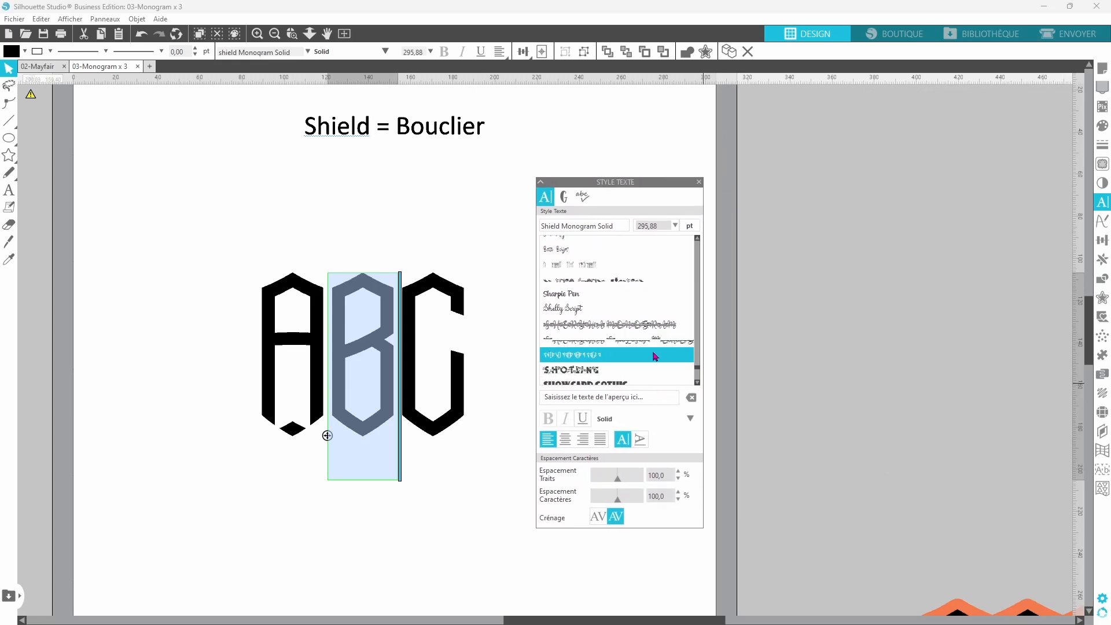
left_click(564, 197)
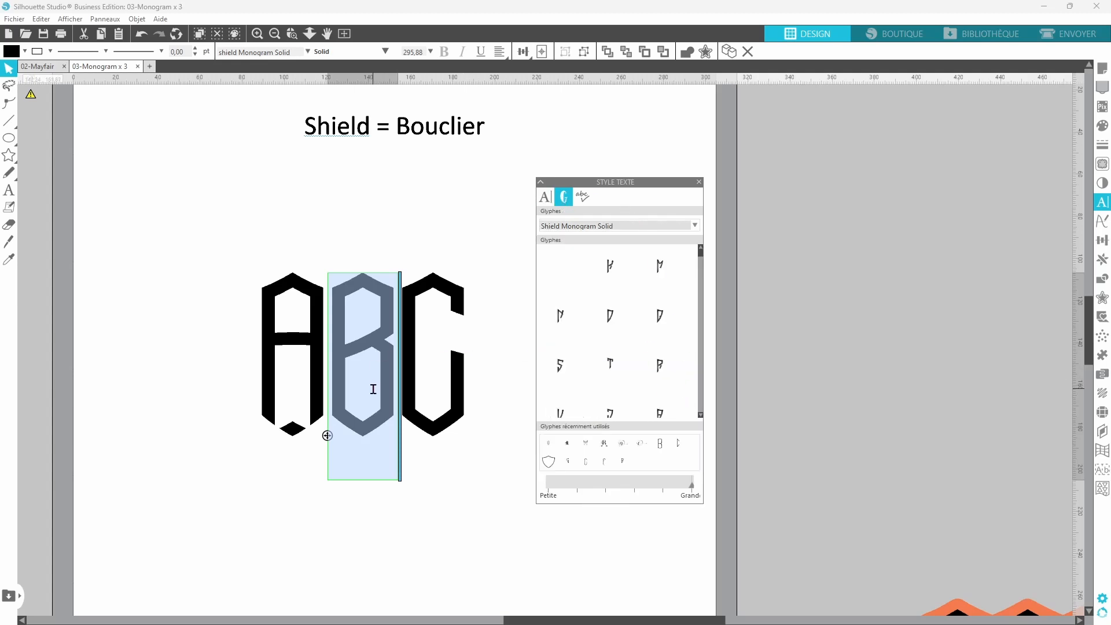
Replace the A with the Shield Monogram Solid glyph shaped for the shield's left side
double_click(324, 373)
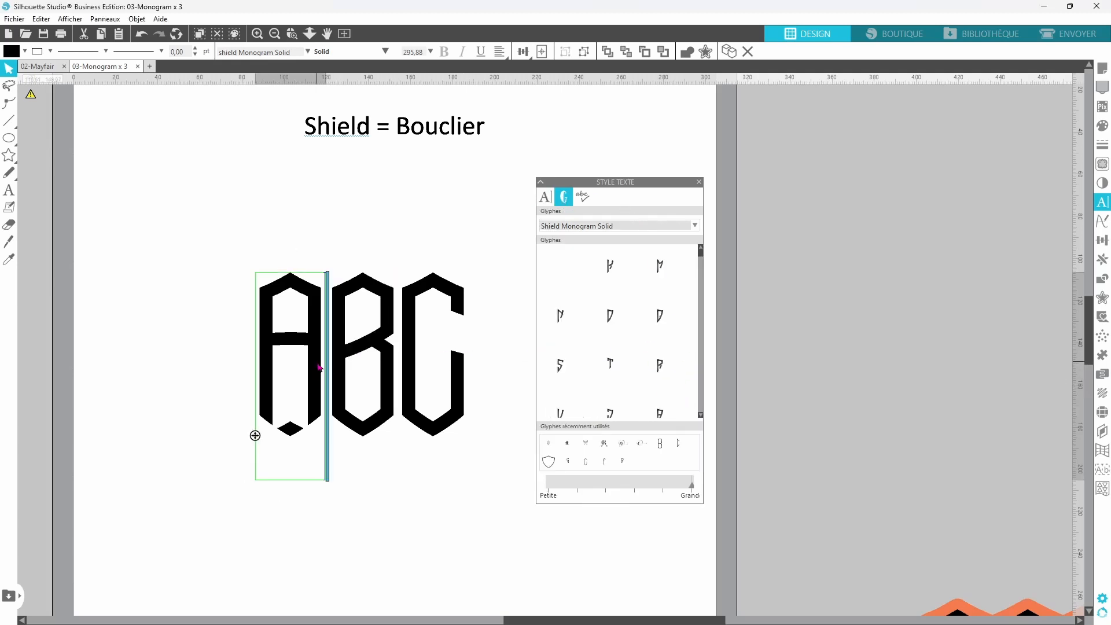
double_click(284, 353)
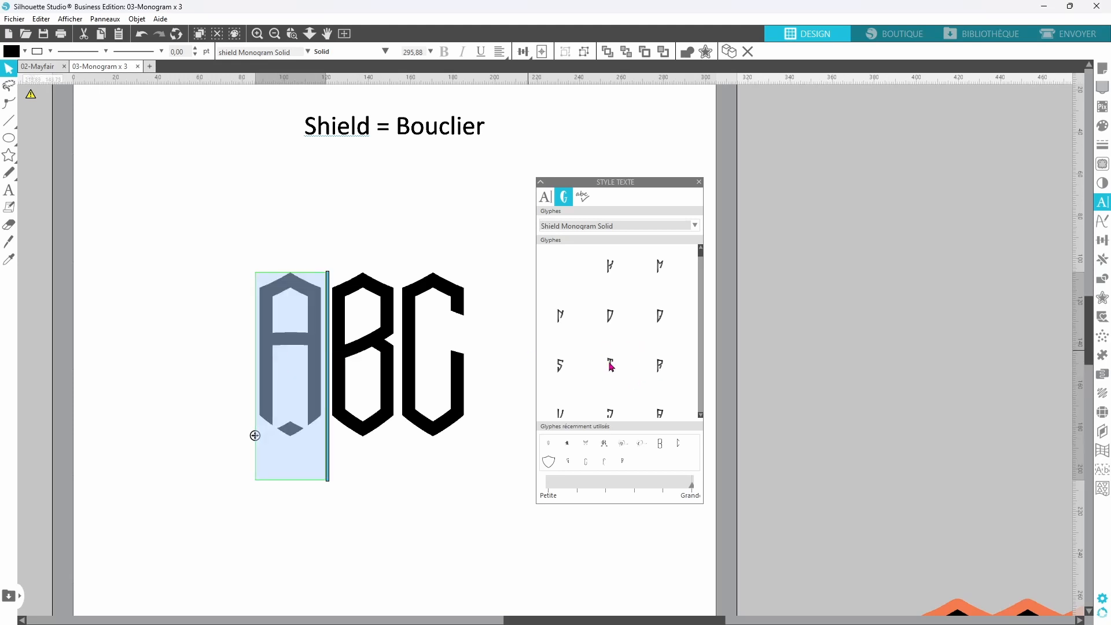
scroll(658, 368, "up", 2)
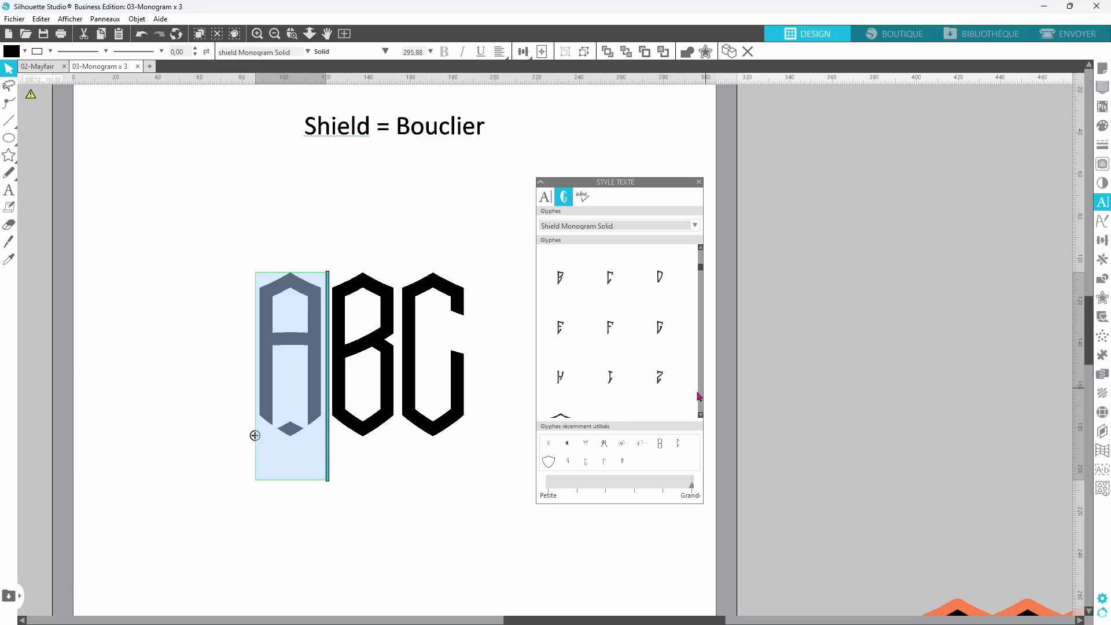
scroll(699, 393, "down", 3)
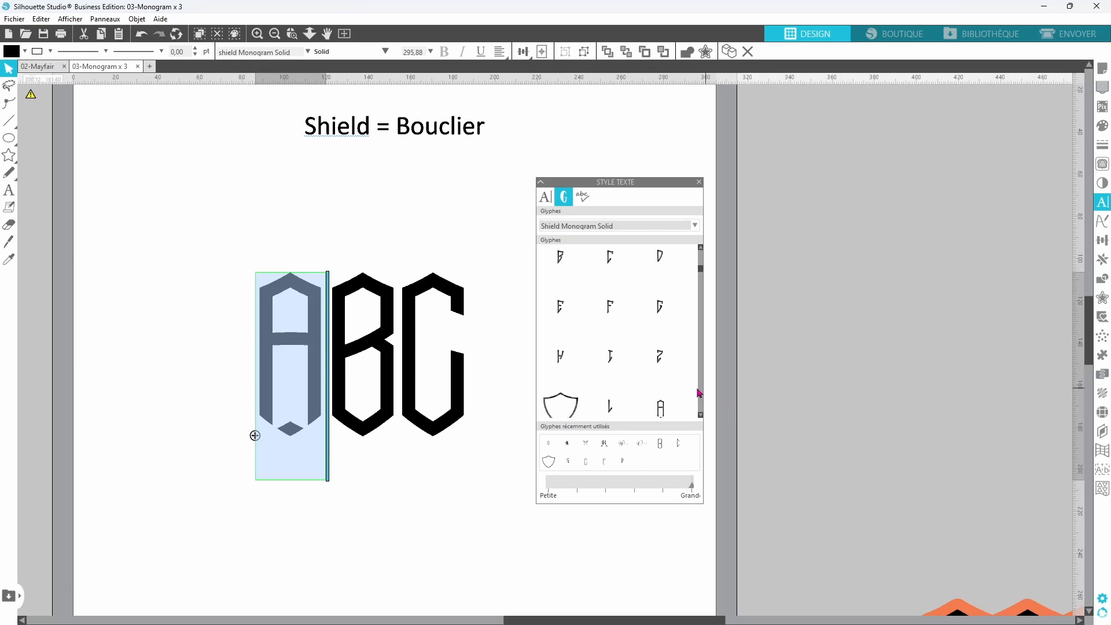
scroll(699, 393, "down", 1)
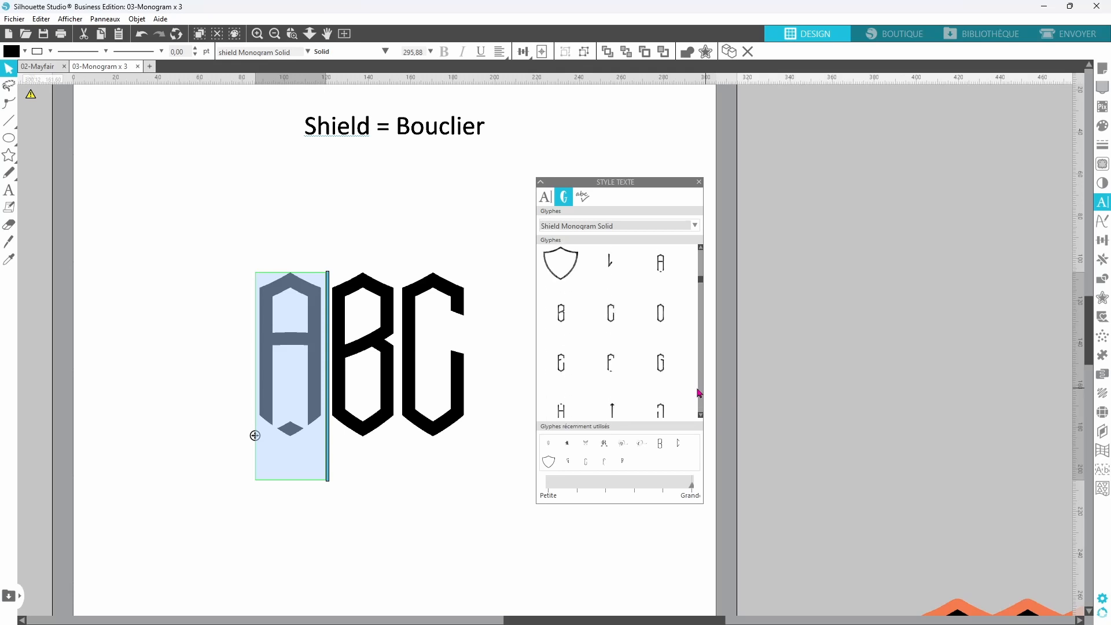
scroll(699, 393, "down", 5)
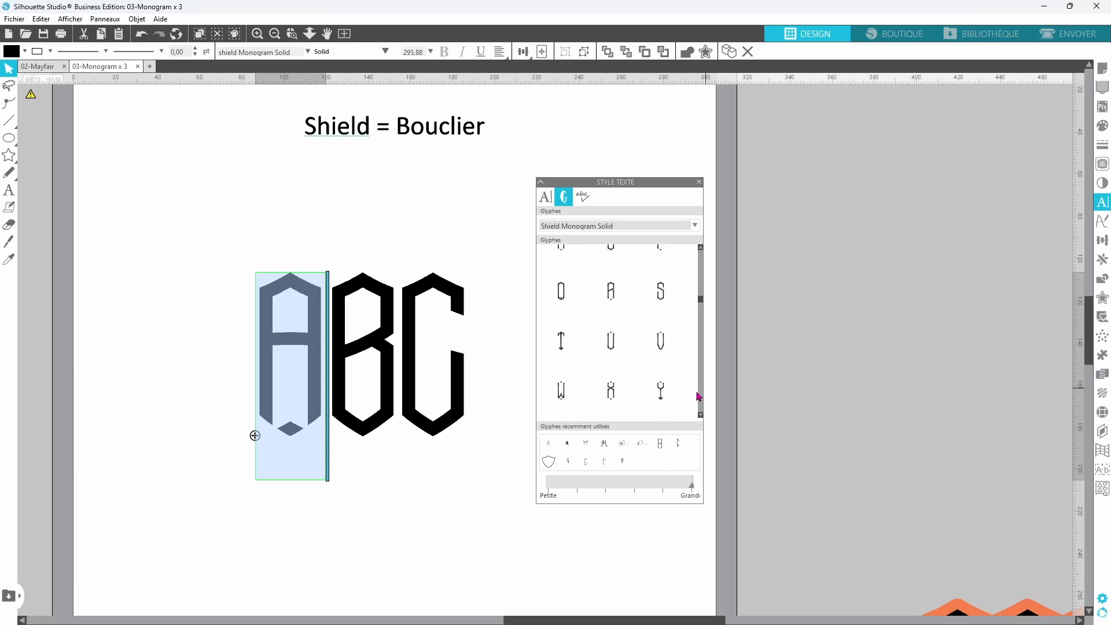
scroll(700, 396, "down", 1)
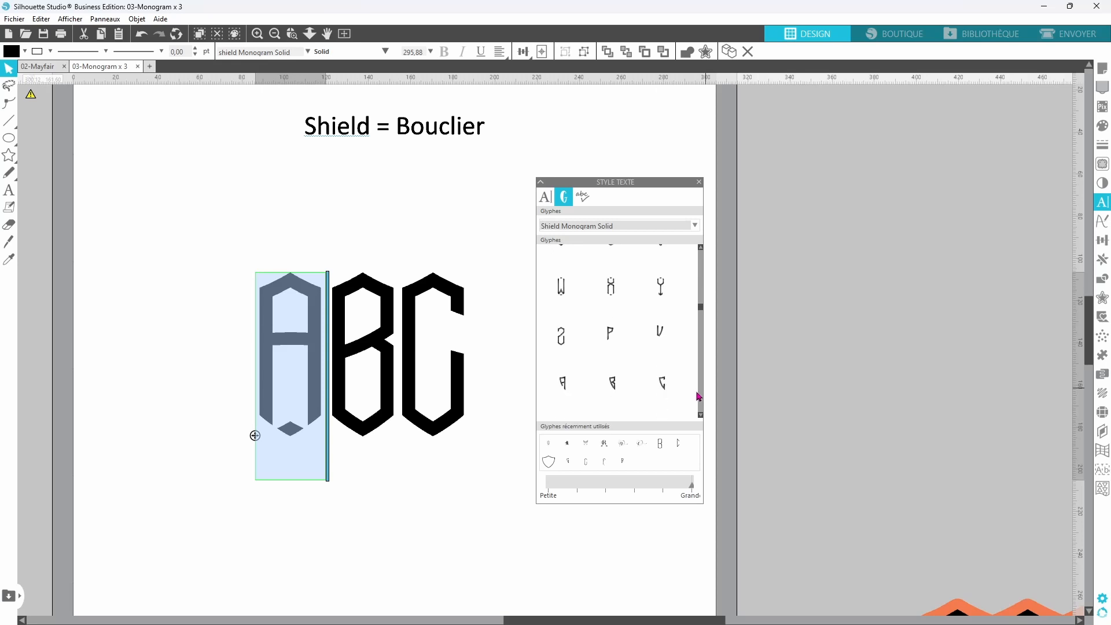
left_click(562, 384)
Replace the C with the glyph shaped for the shield's right side and close the text style settings
left_click(363, 428)
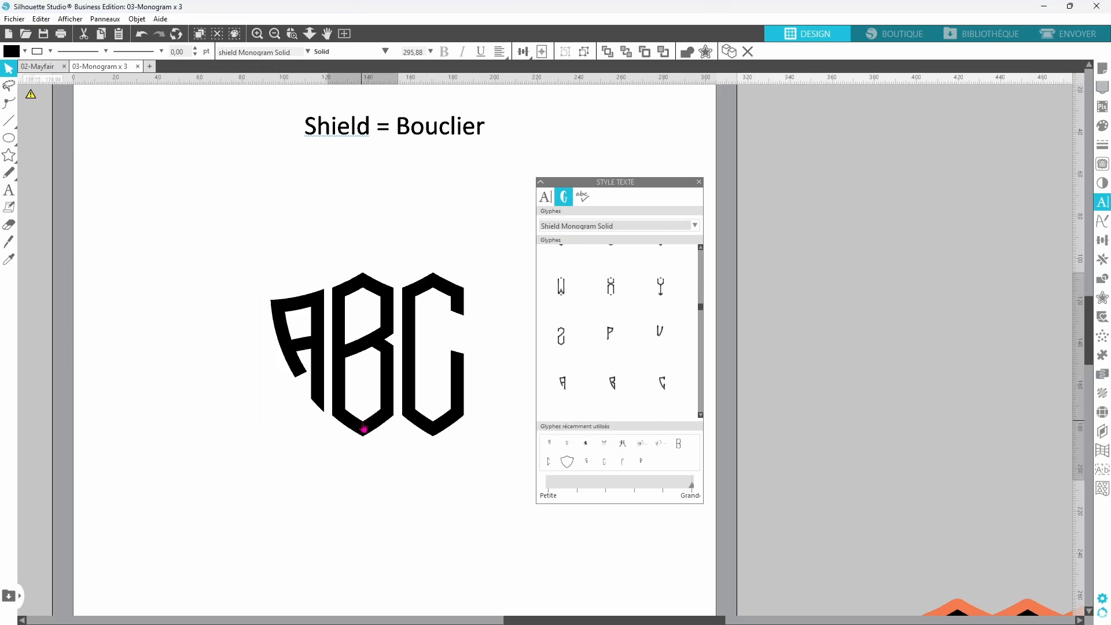
left_click(427, 429)
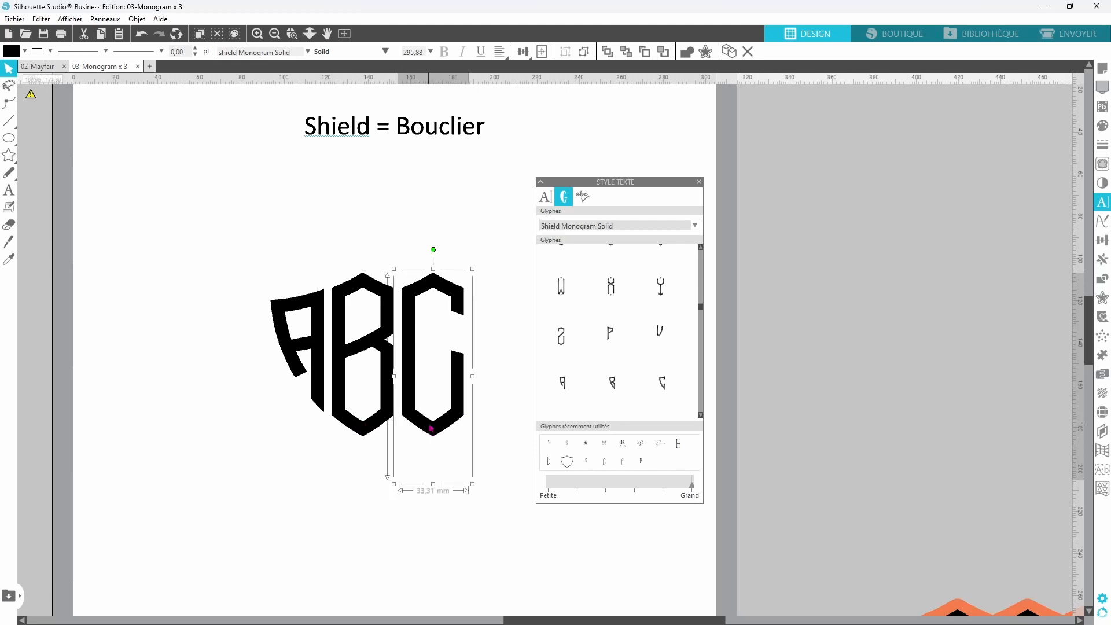
double_click(431, 426)
key("ctrl+a")
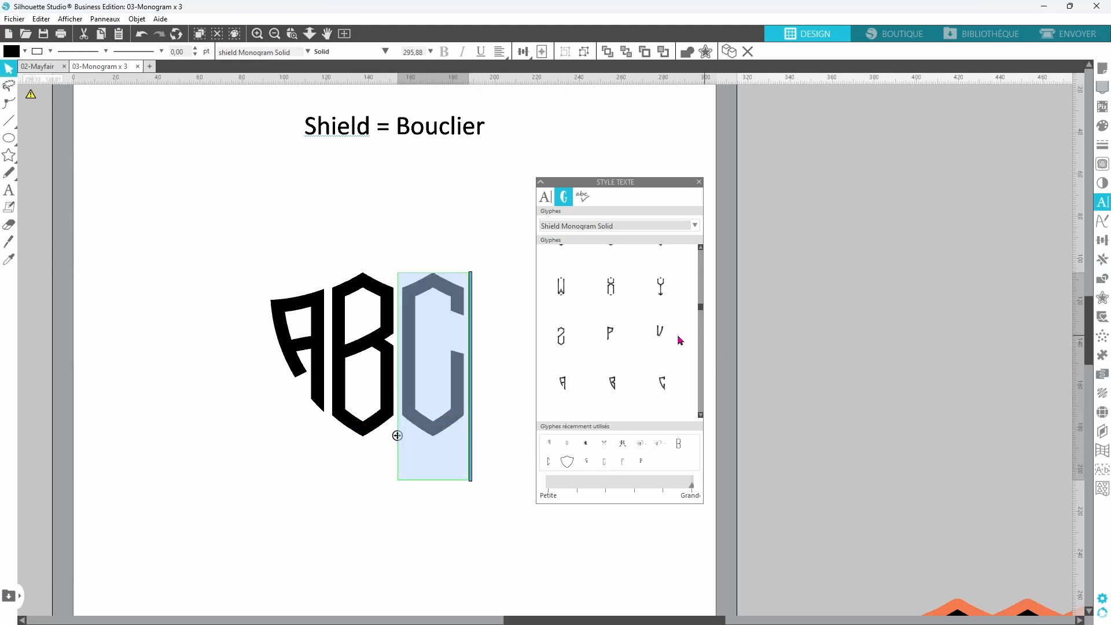
scroll(681, 340, "up", 5)
left_click(610, 382)
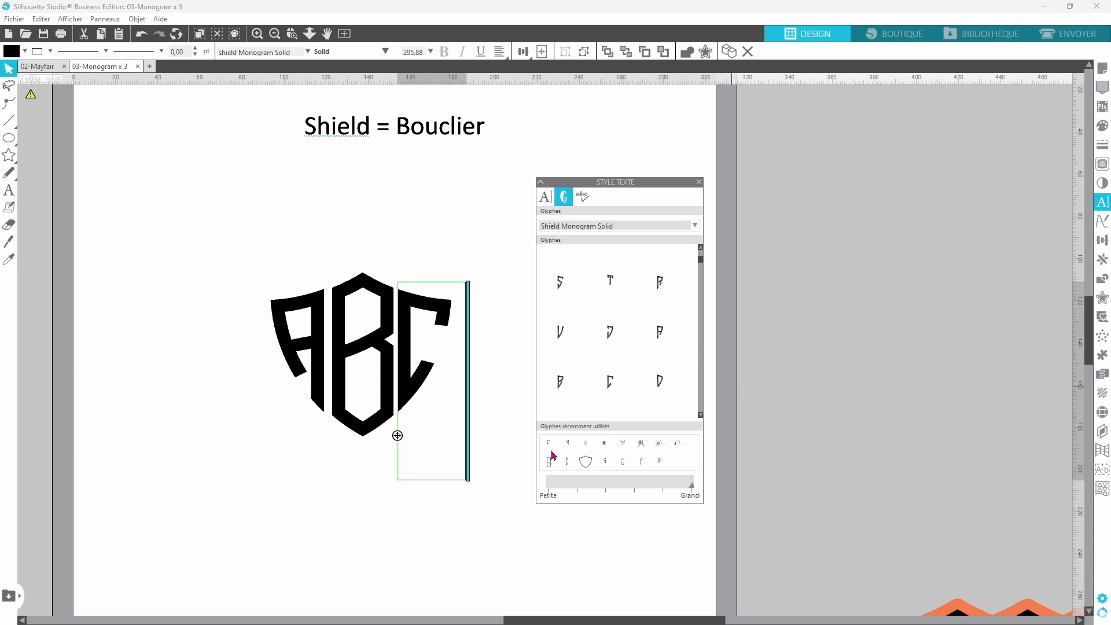
left_click(406, 486)
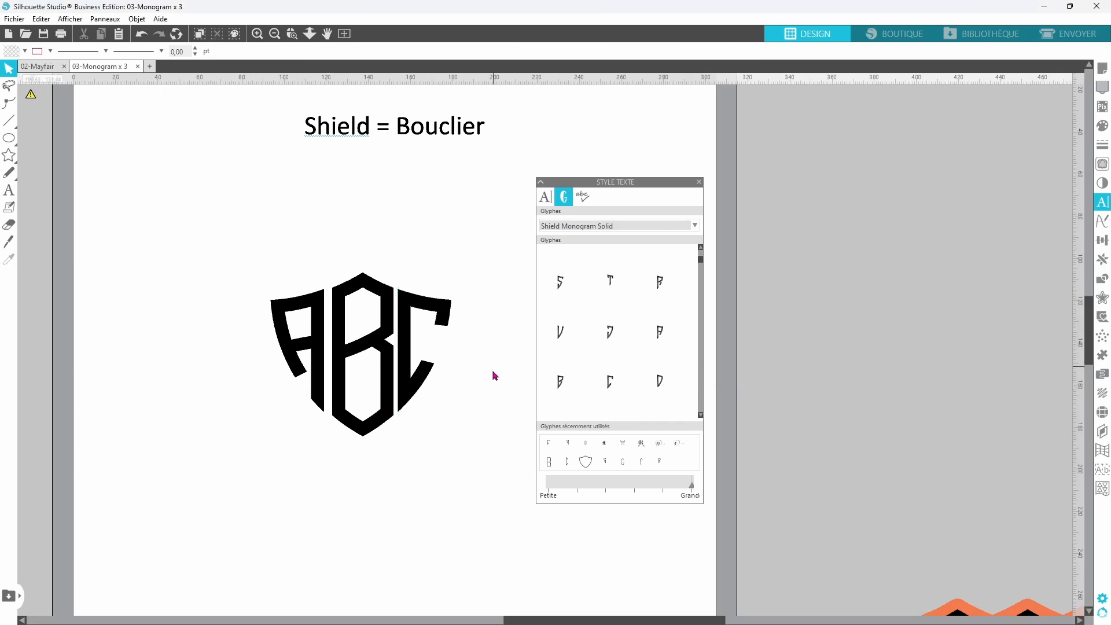
left_click(699, 183)
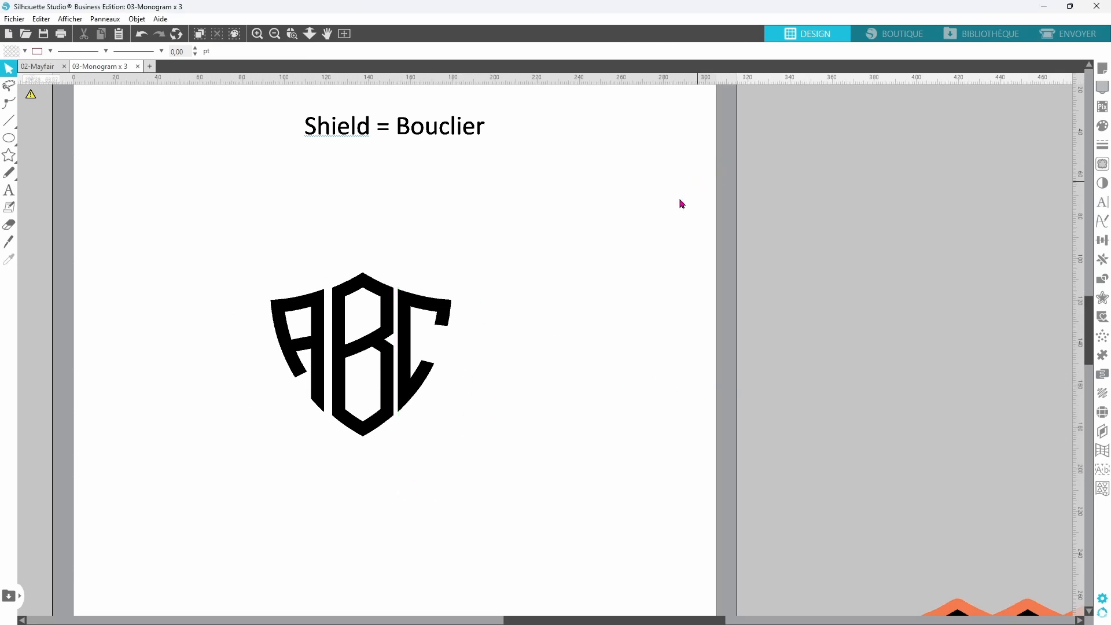
Convert the C, B and A letters of the shield monogram to paths, one after another
left_click_drag(246, 250, 496, 399)
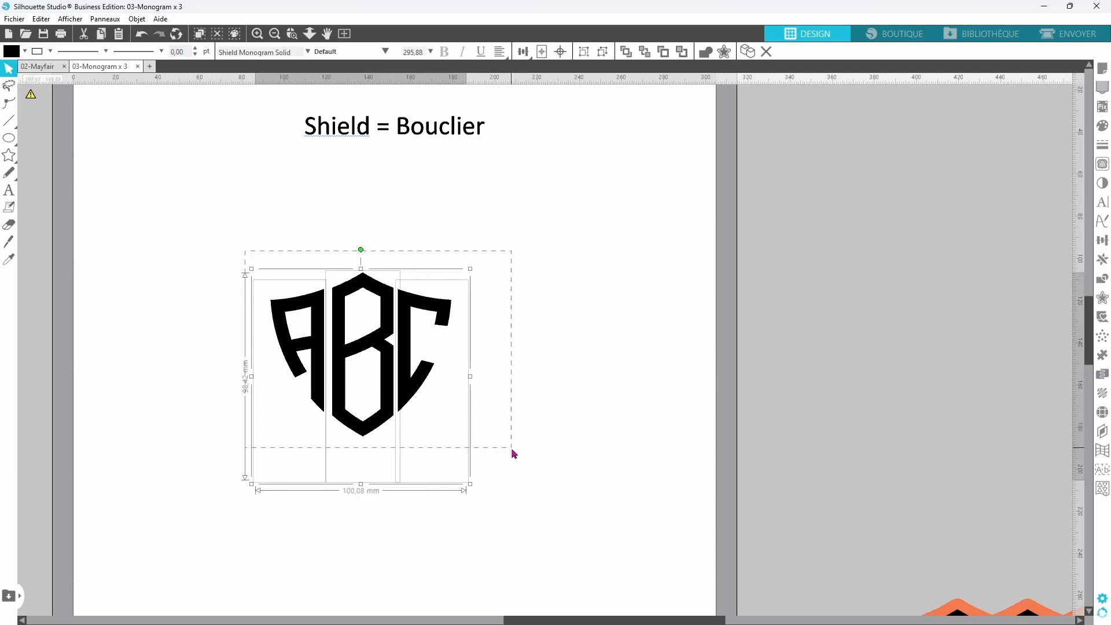
right_click(574, 394)
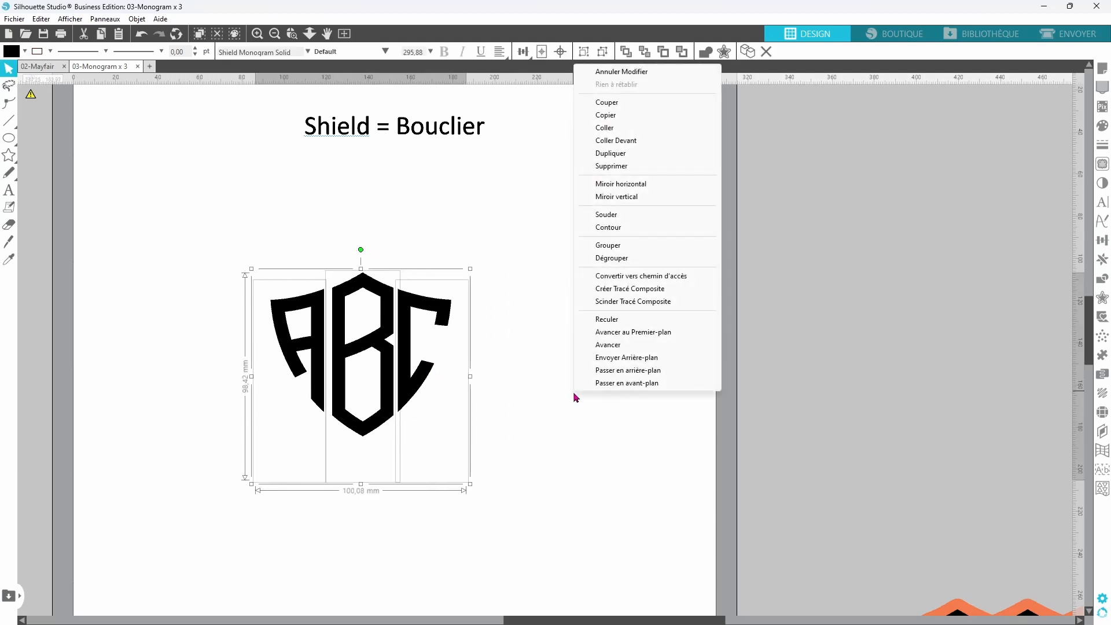
left_click(544, 401)
left_click(419, 374)
right_click(530, 374)
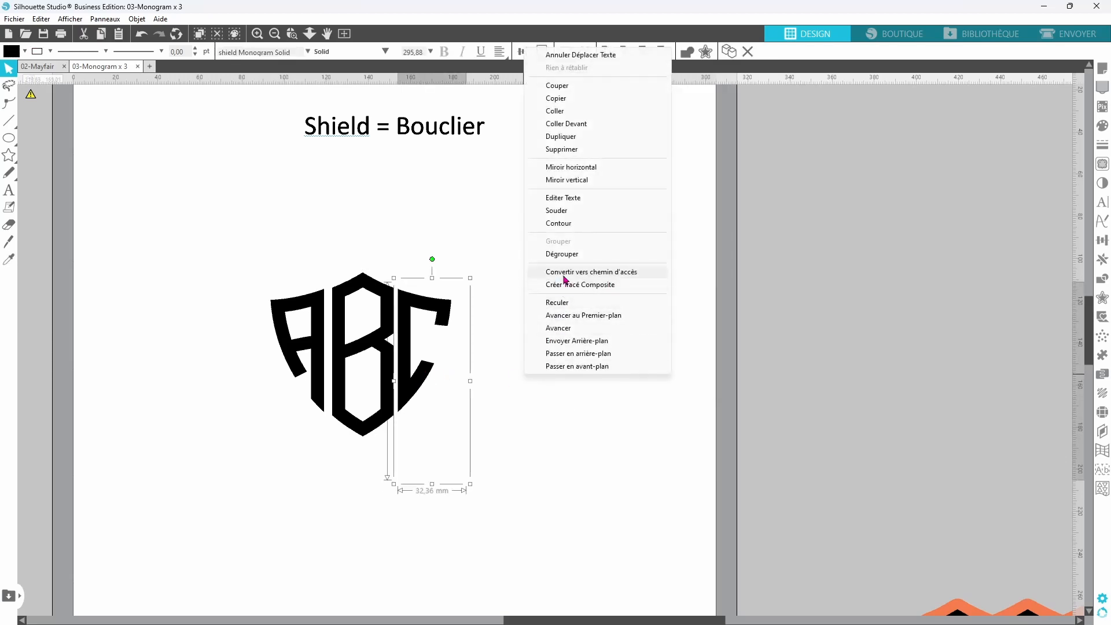
left_click(538, 285)
right_click(507, 384)
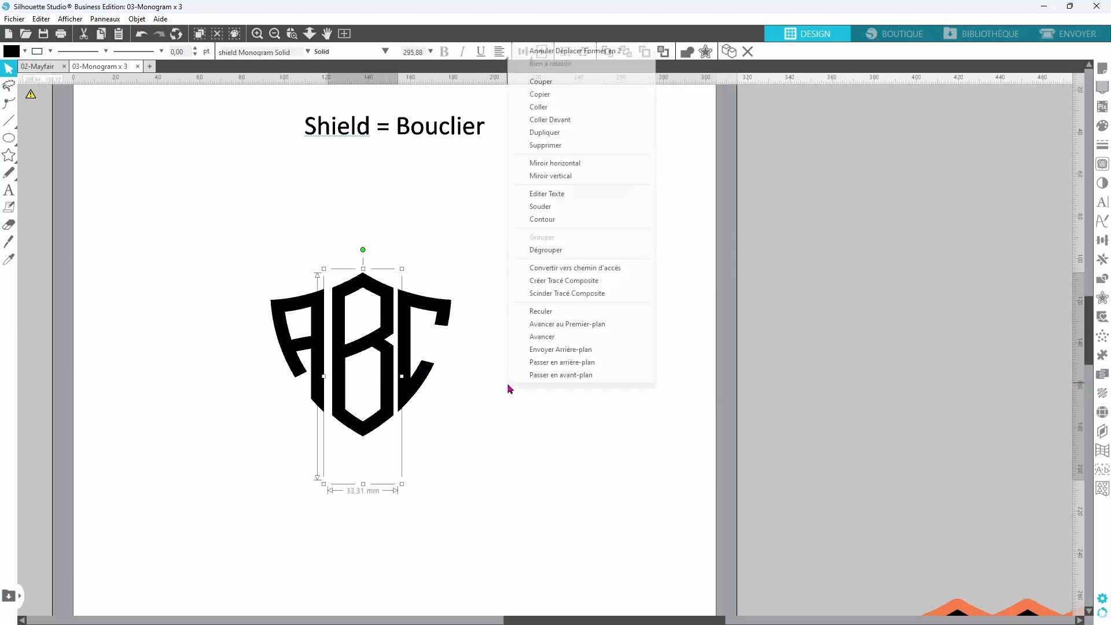
left_click(559, 291)
left_click(316, 392)
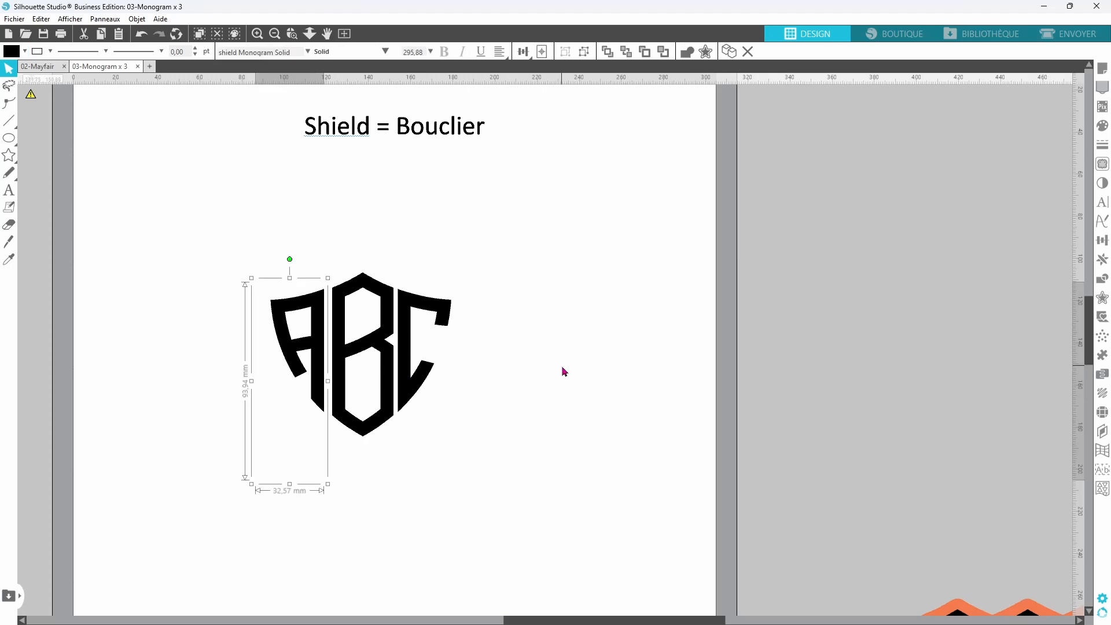
right_click(563, 370)
left_click(605, 266)
left_click(508, 380)
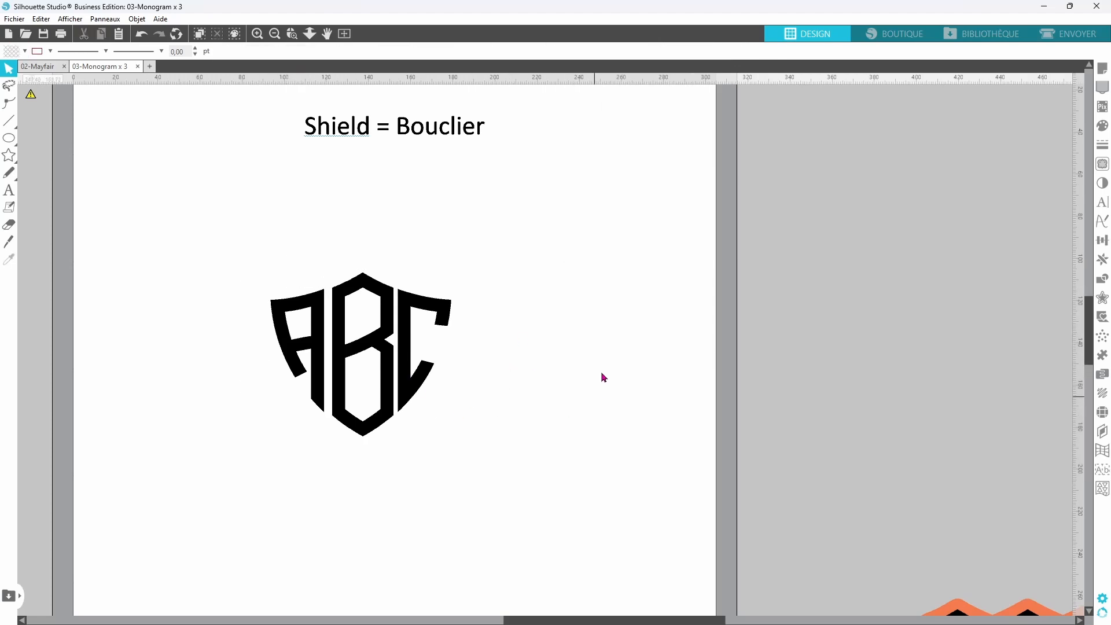
Select the three shield letters and distribute them with equal horizontal spacing
left_click_drag(480, 345, 268, 348)
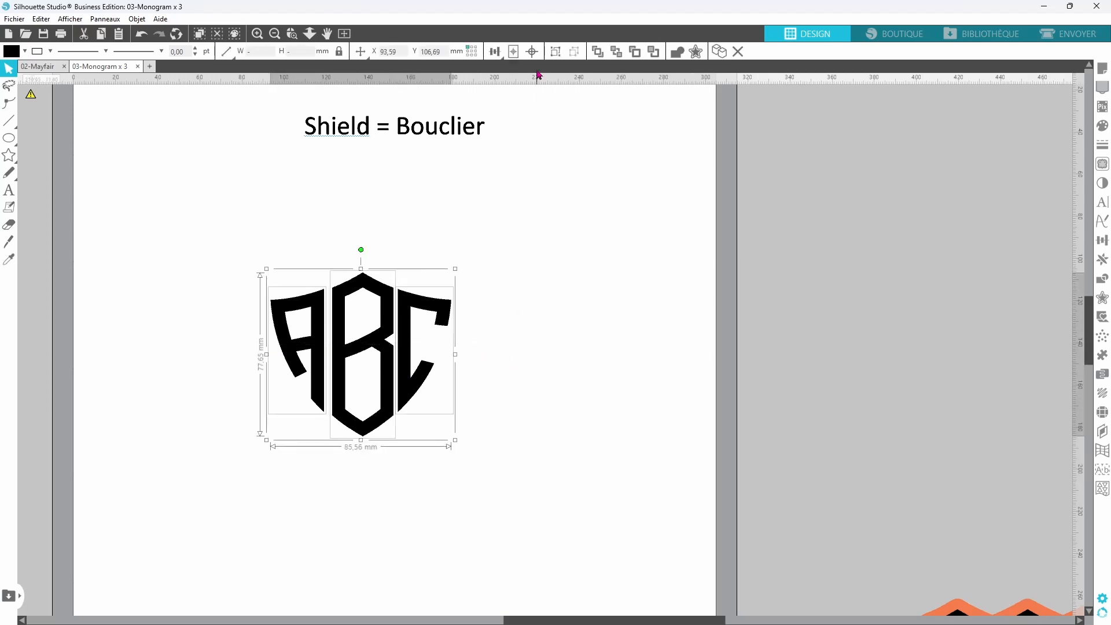
left_click(495, 52)
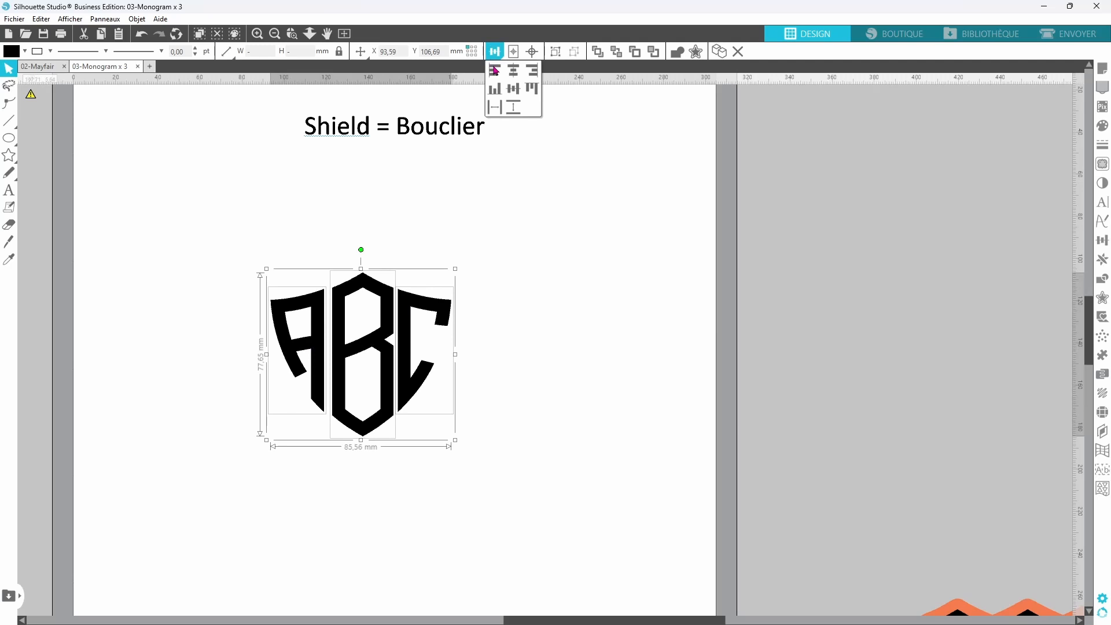
left_click(496, 108)
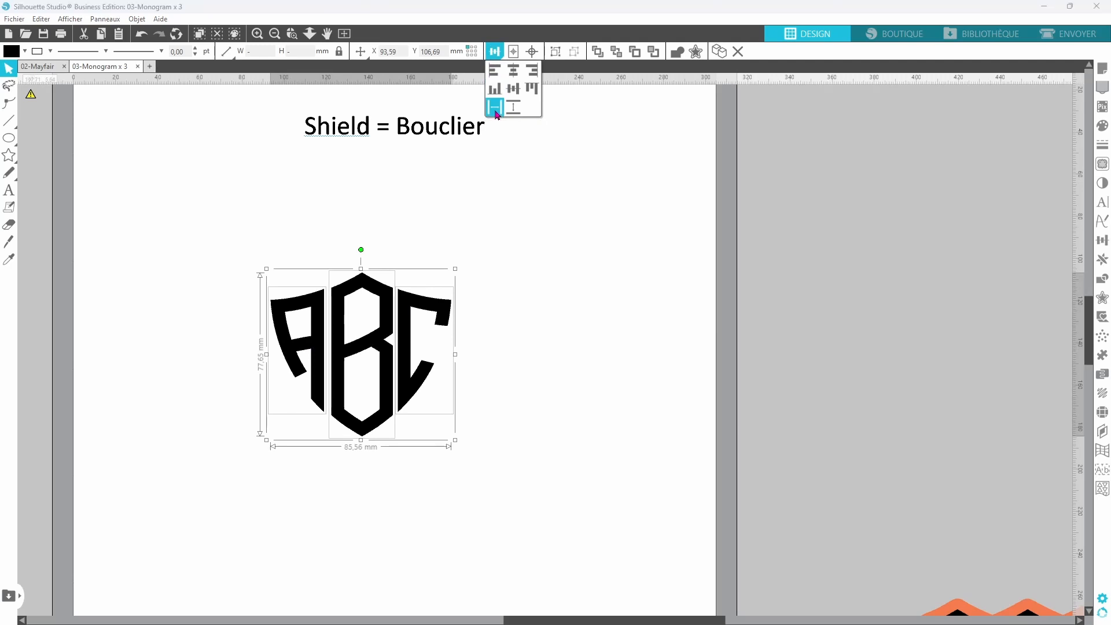
Combine the three shield letters A, B and C into one compound path and shift the monogram slightly on the page
left_click(625, 342)
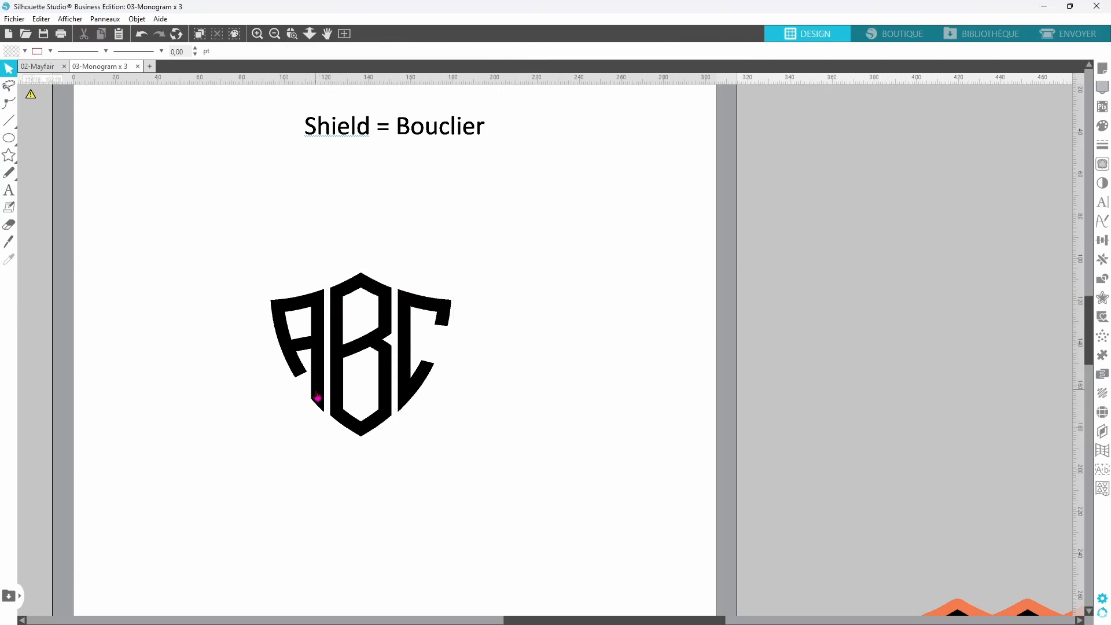
left_click_drag(209, 279, 471, 369)
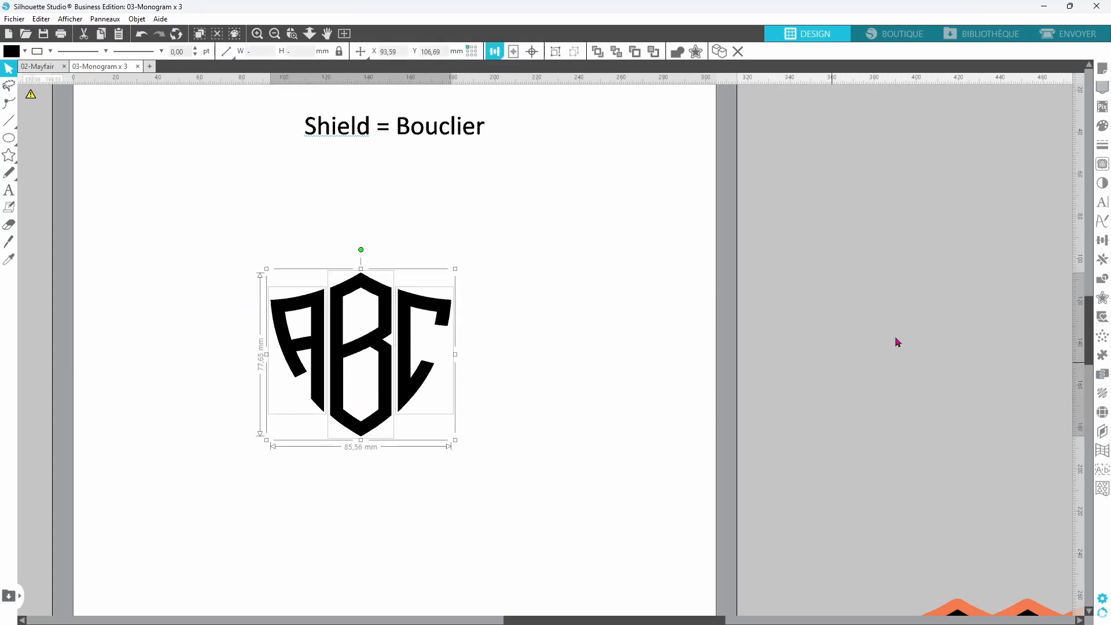
right_click(579, 363)
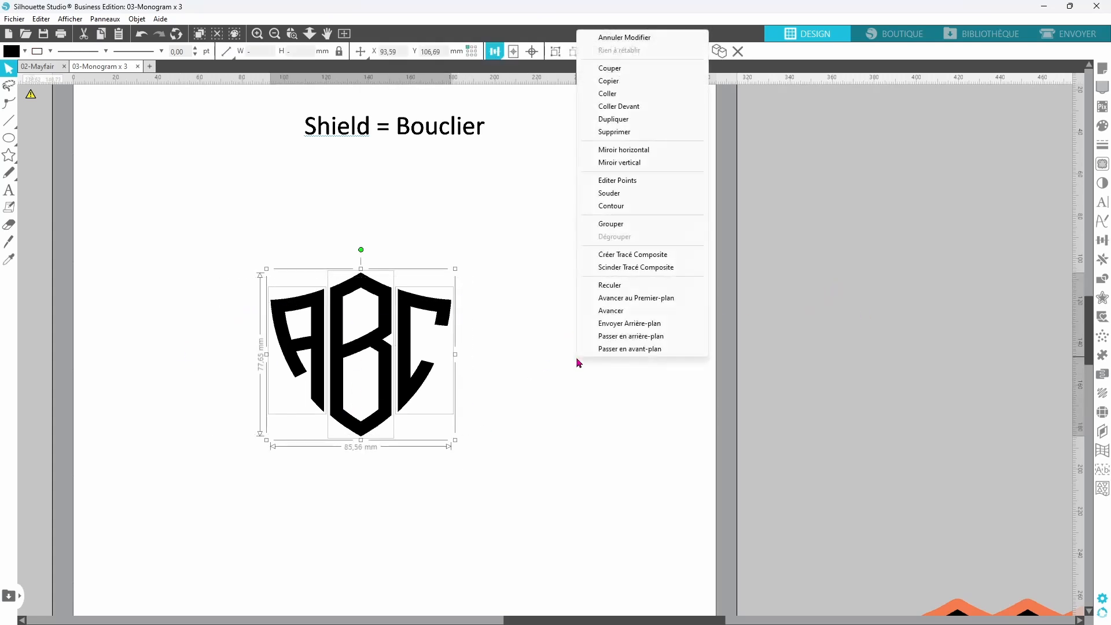
left_click(628, 259)
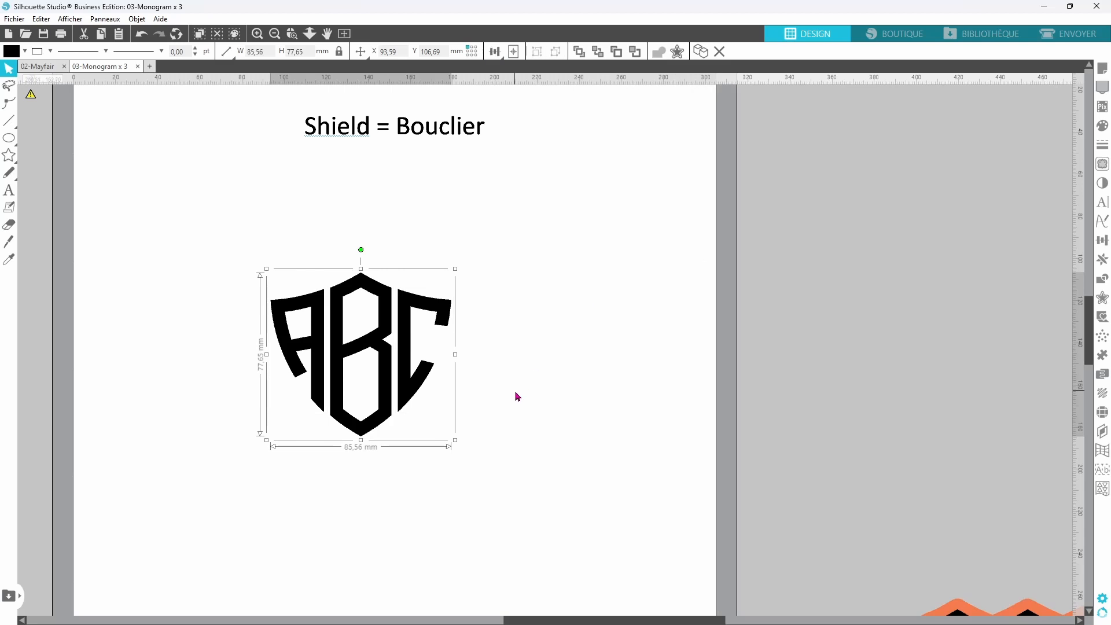
left_click_drag(417, 389, 492, 351)
left_click_drag(439, 319, 371, 351)
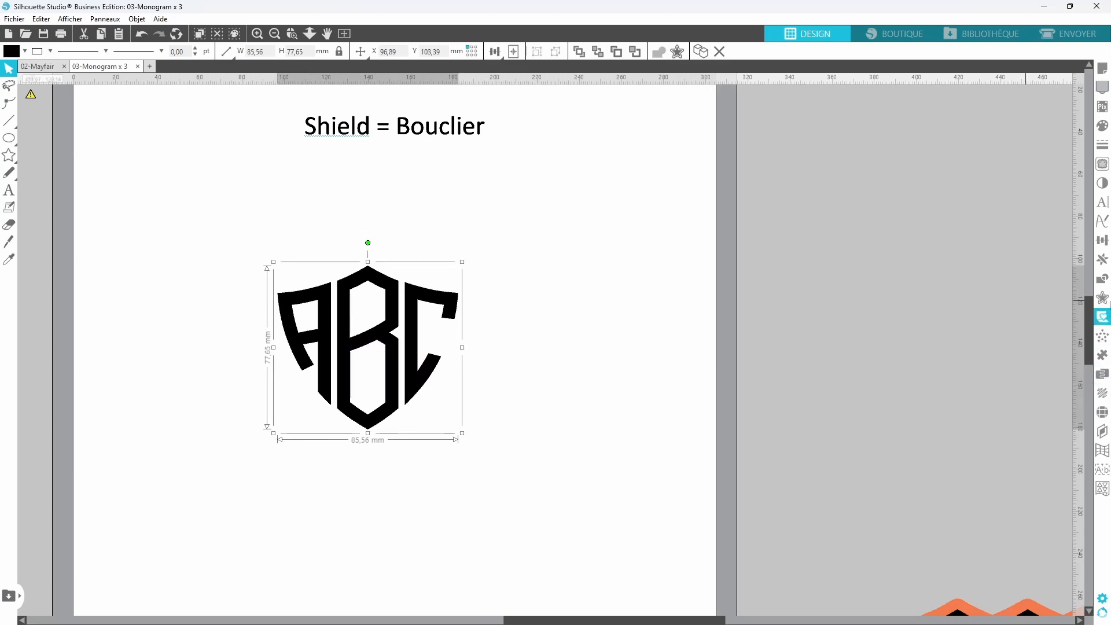
Try a 5 mm outer contour around the ABC monogram with sharp corners and an angle limit of 10
left_click(1102, 298)
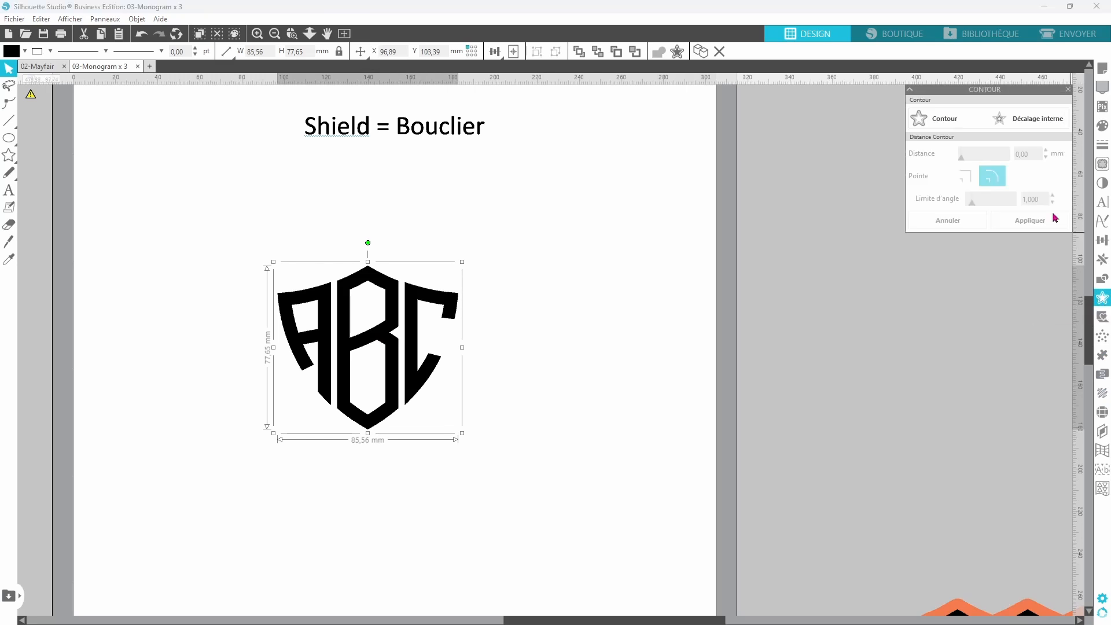
left_click(941, 118)
left_click(1016, 216)
left_click(965, 176)
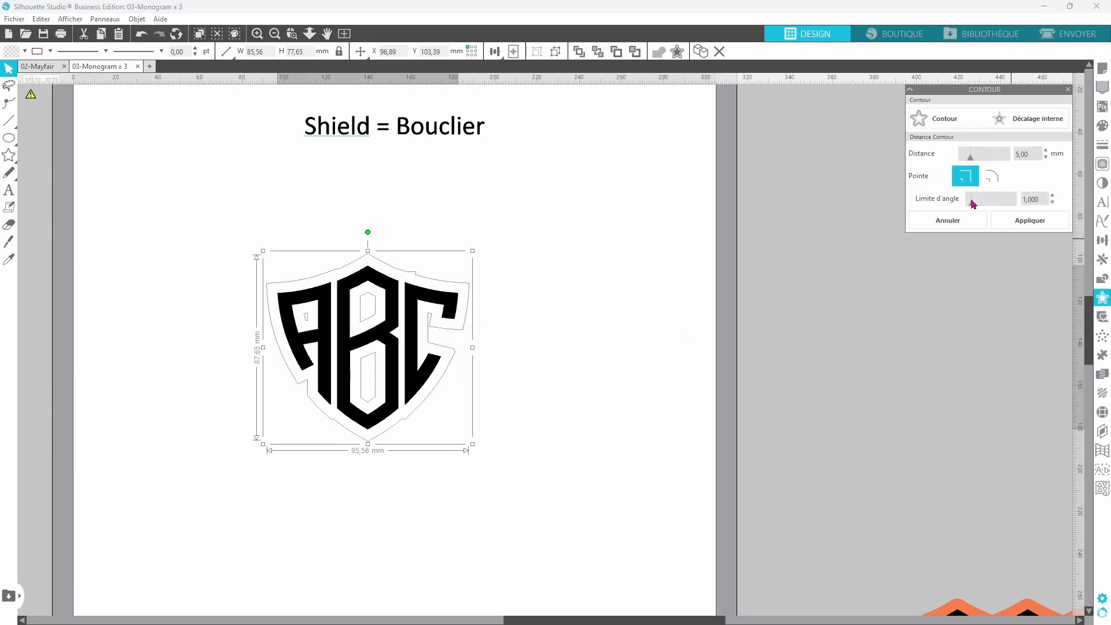
left_click_drag(974, 207, 1041, 209)
left_click(944, 230)
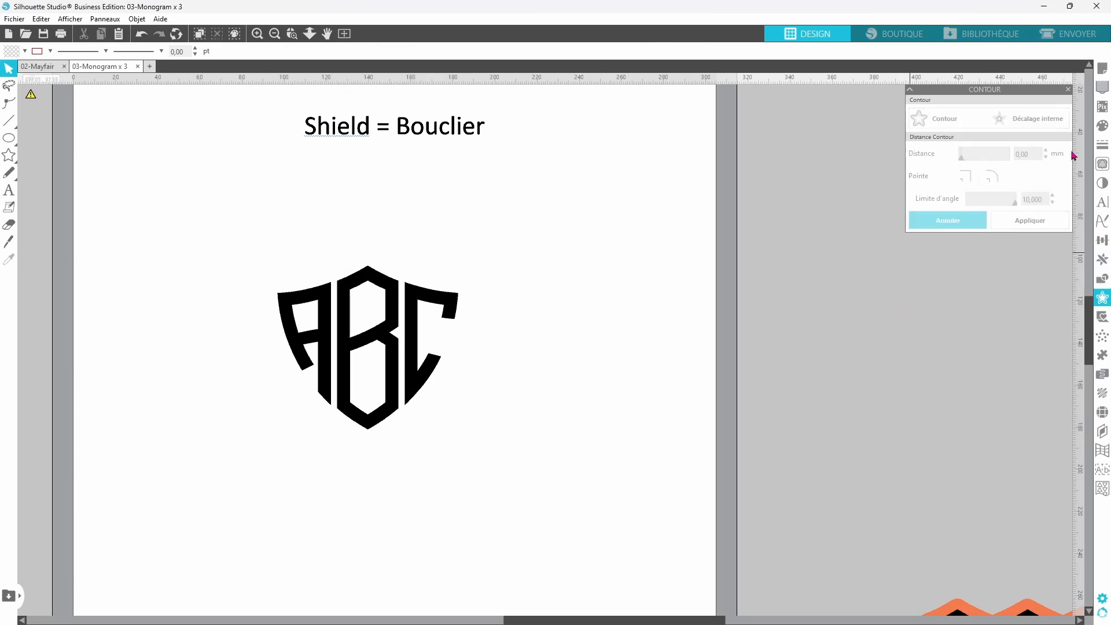
Add a separate text letter C to the right of the monogram and set its font to Shield Monogram Solid
left_click(9, 190)
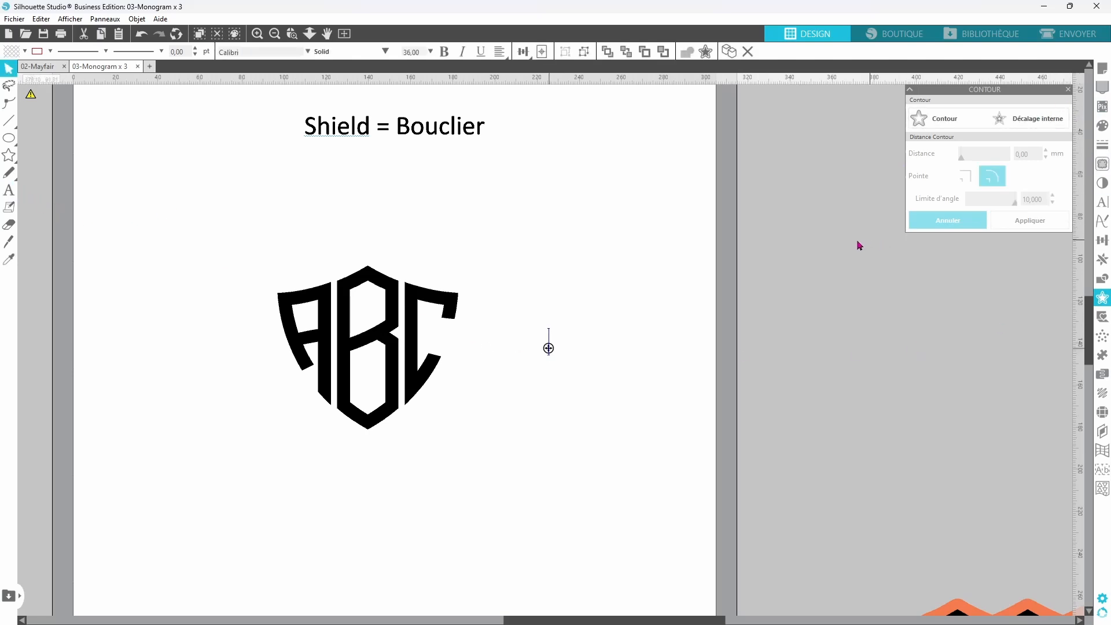
type("C")
left_click(615, 332)
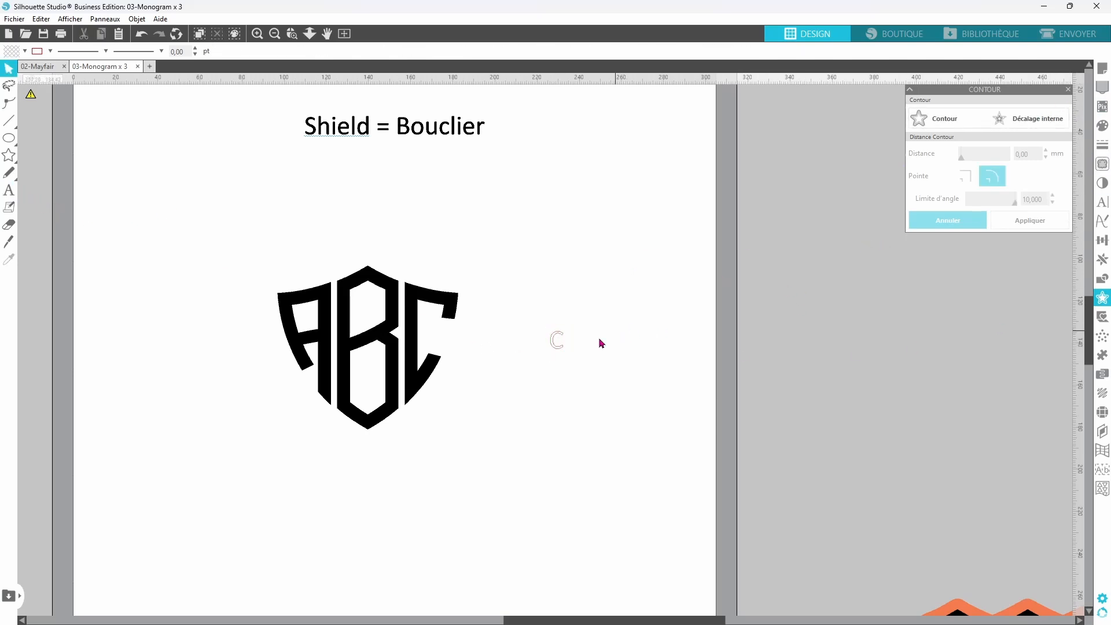
double_click(556, 343)
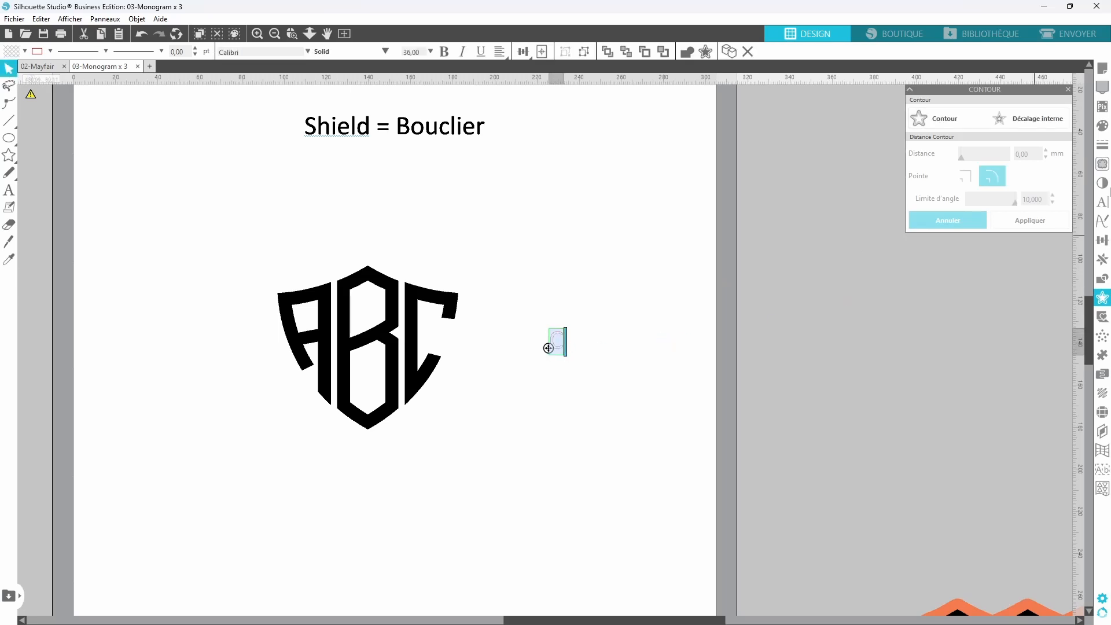
left_click(1100, 204)
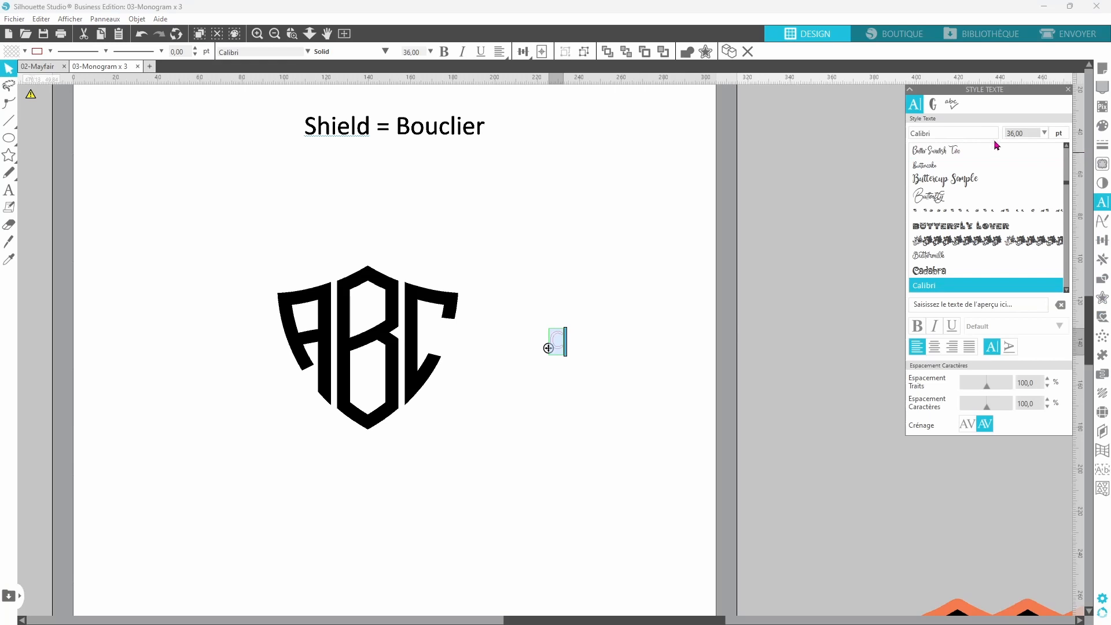
left_click(944, 133)
type("shield Monogram Solid")
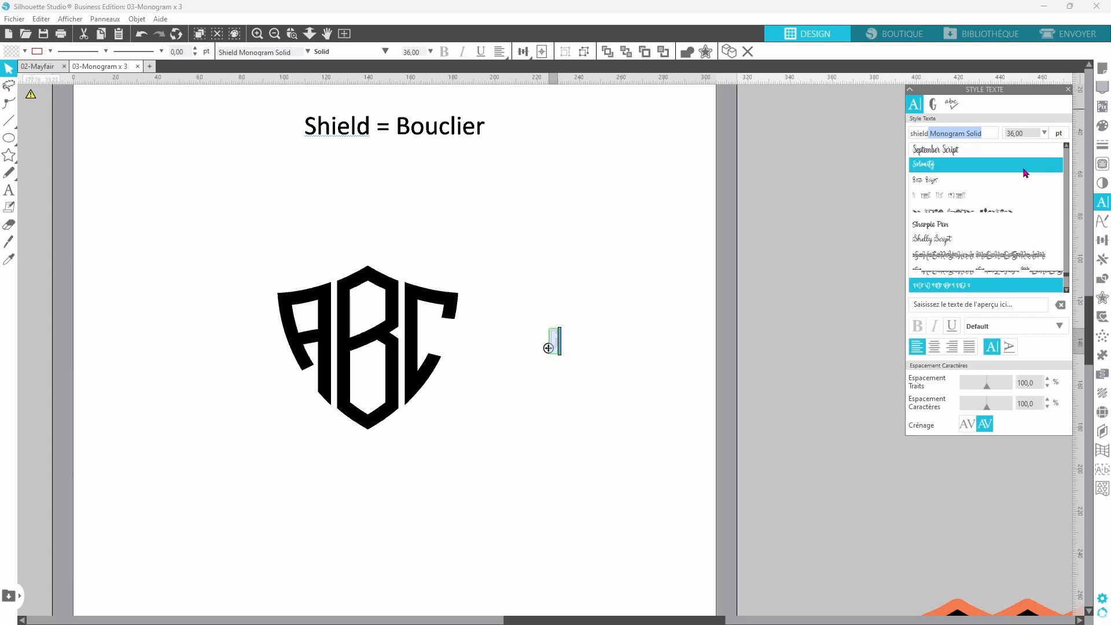
Replace the new letter C with the shield-outline glyph of Shield Monogram Solid
left_click(938, 111)
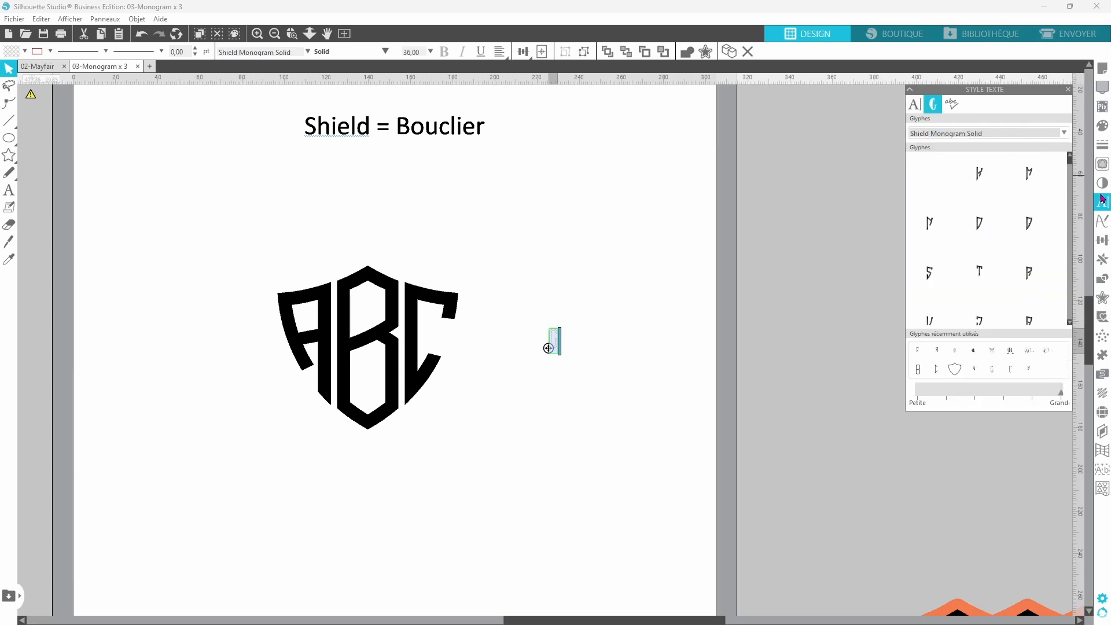
scroll(1013, 278, "down", 3)
scroll(1013, 278, "down", 3)
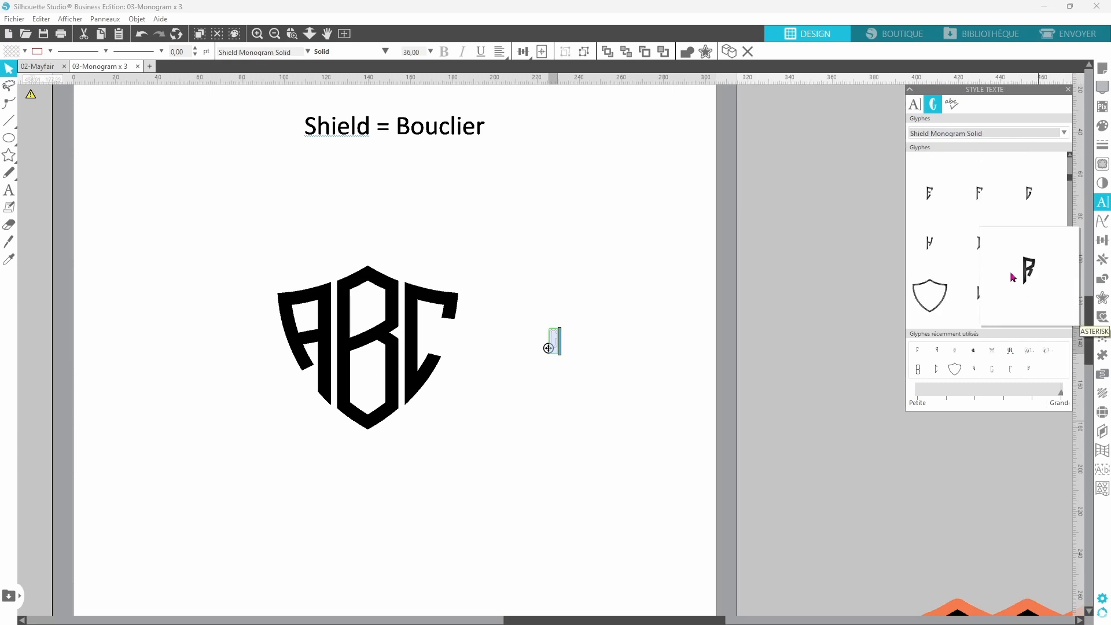
left_click(913, 275)
left_click(596, 355)
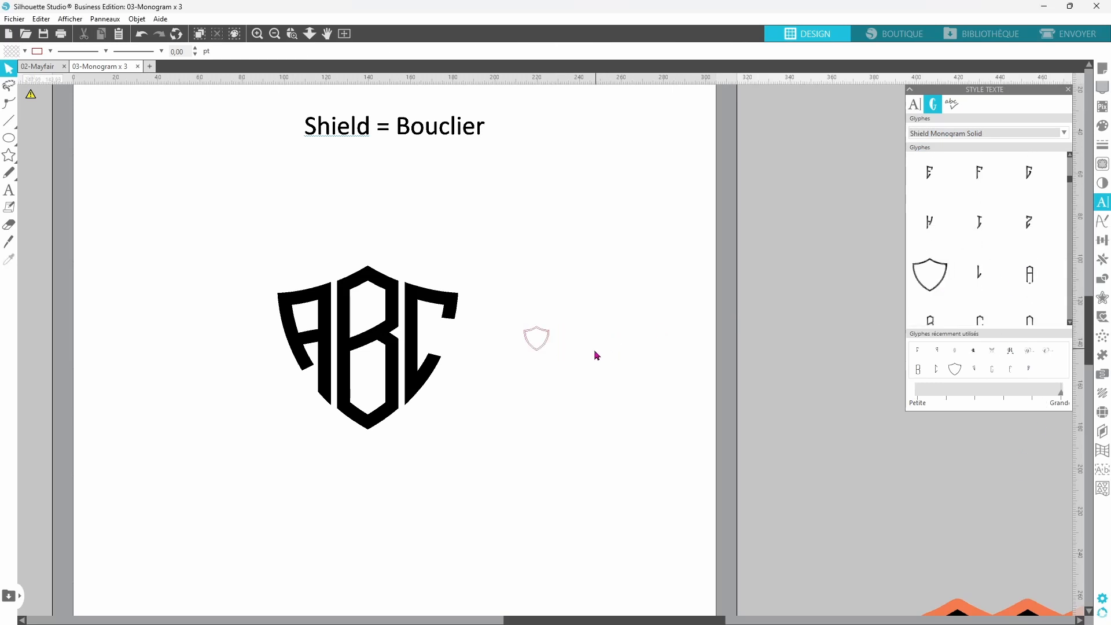
Enlarge the shield outline to about 107 mm wide, place it around the ABC letters and convert it to a path
left_click(534, 349)
left_click_drag(555, 359, 642, 554)
left_click_drag(481, 505, 414, 421)
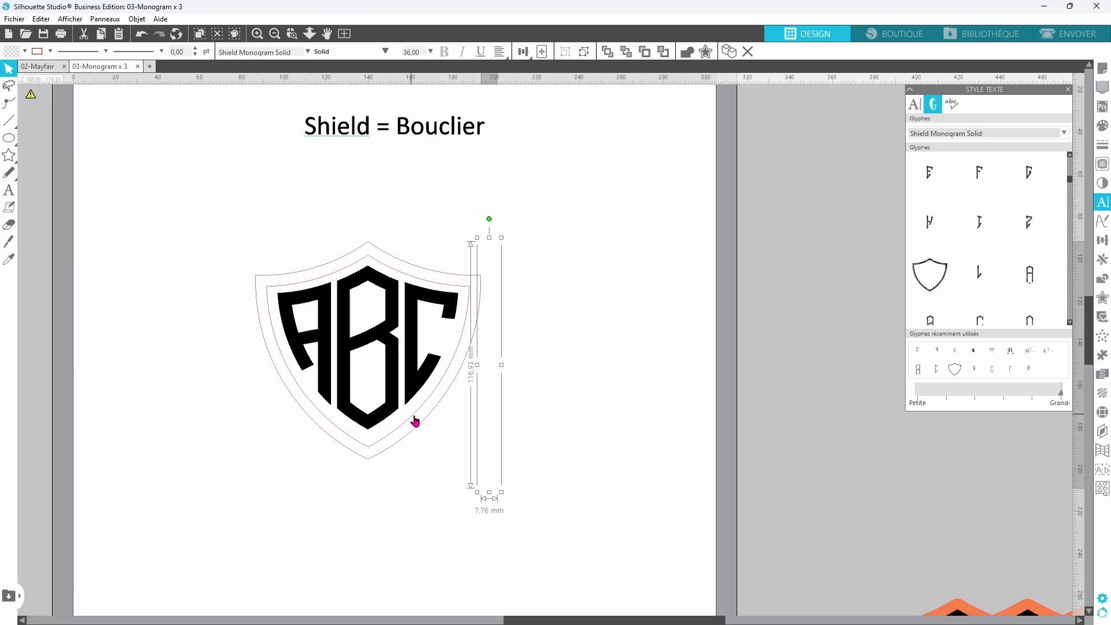
right_click(566, 394)
left_click(637, 286)
Give the shield frame a green fill and green outline, and center the ABC letters inside it
left_click(24, 51)
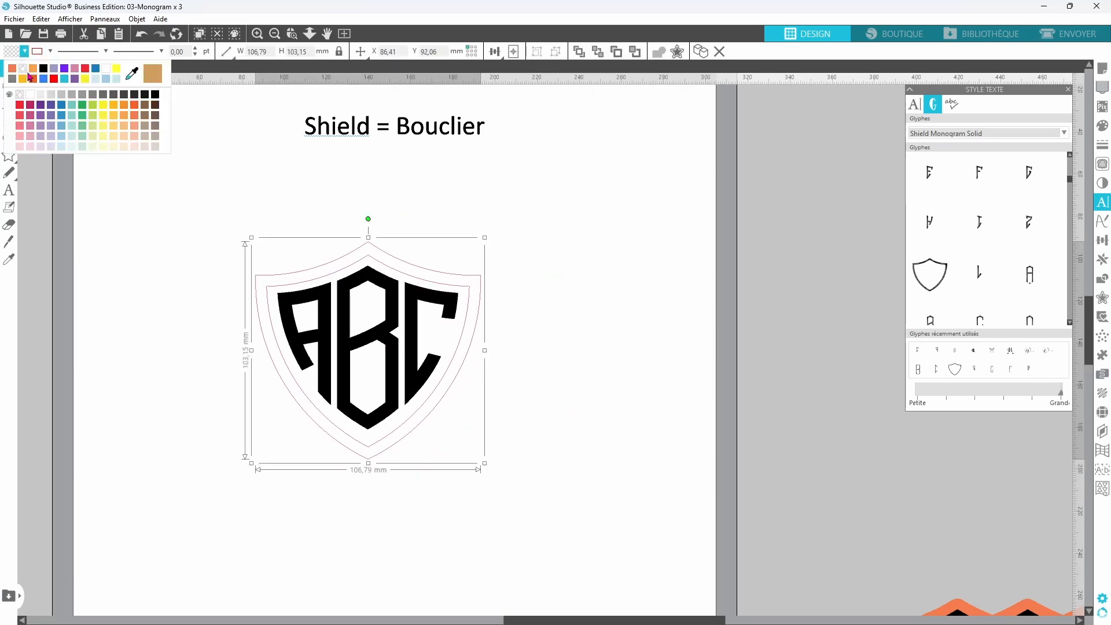
left_click(81, 106)
left_click(51, 51)
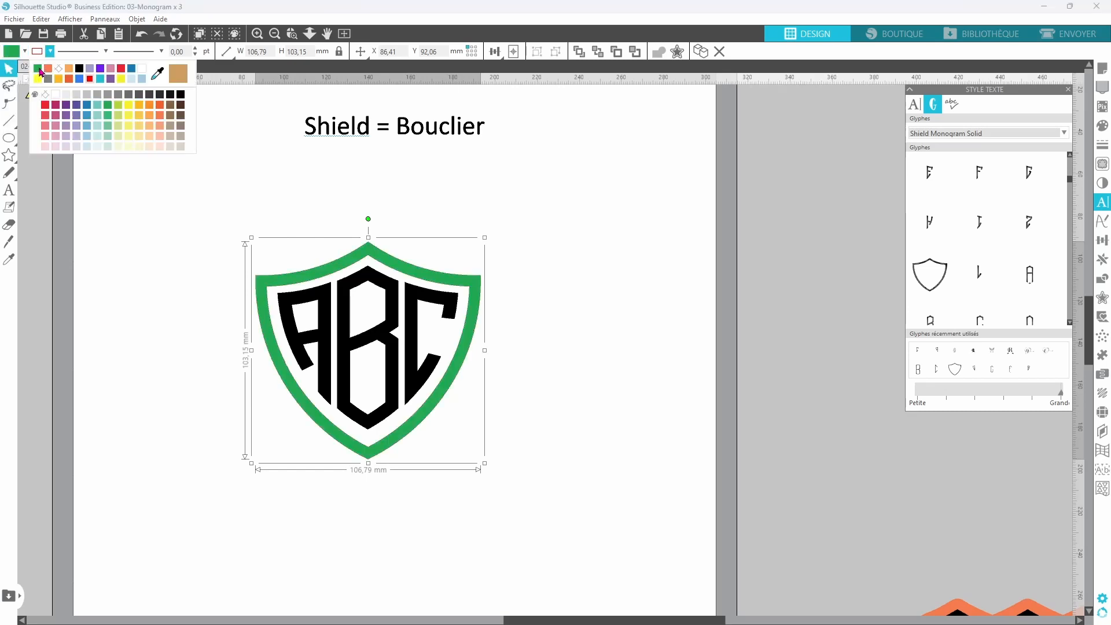
left_click(39, 70)
left_click(462, 362)
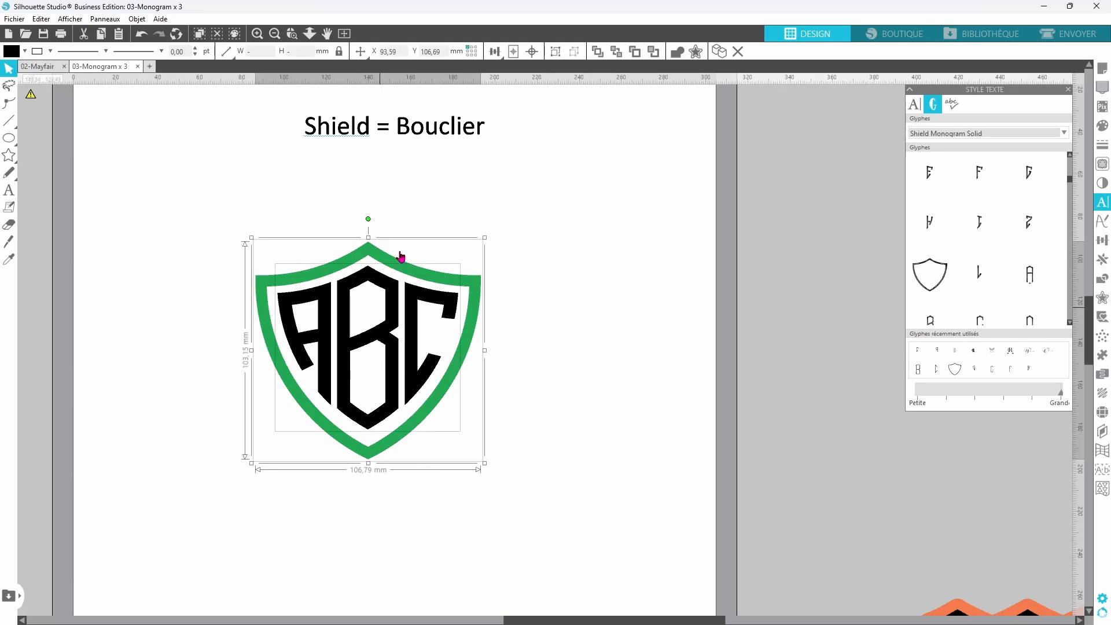
left_click(571, 314)
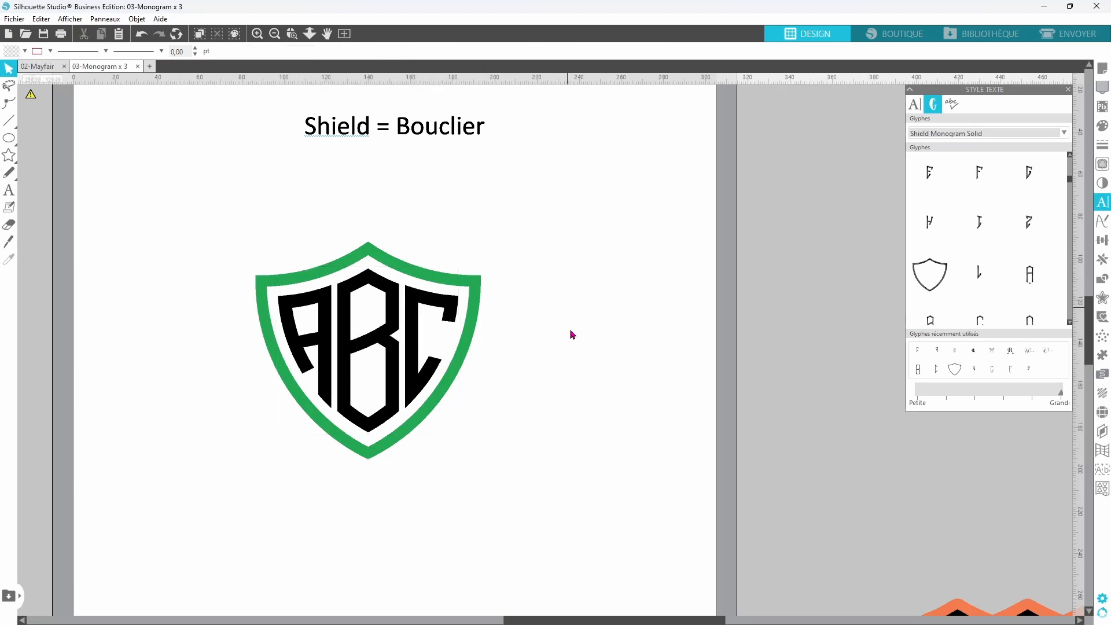
Simplify the points of both the ABC letters and the shield frame, and leave point editing
left_click_drag(512, 259, 235, 433)
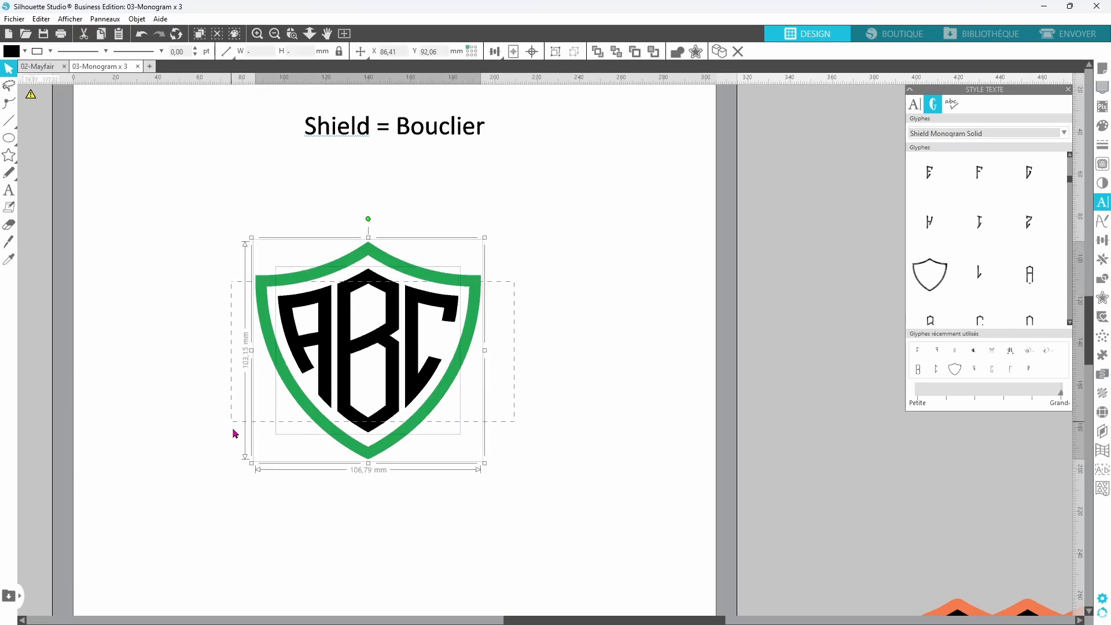
right_click(554, 349)
left_click(603, 168)
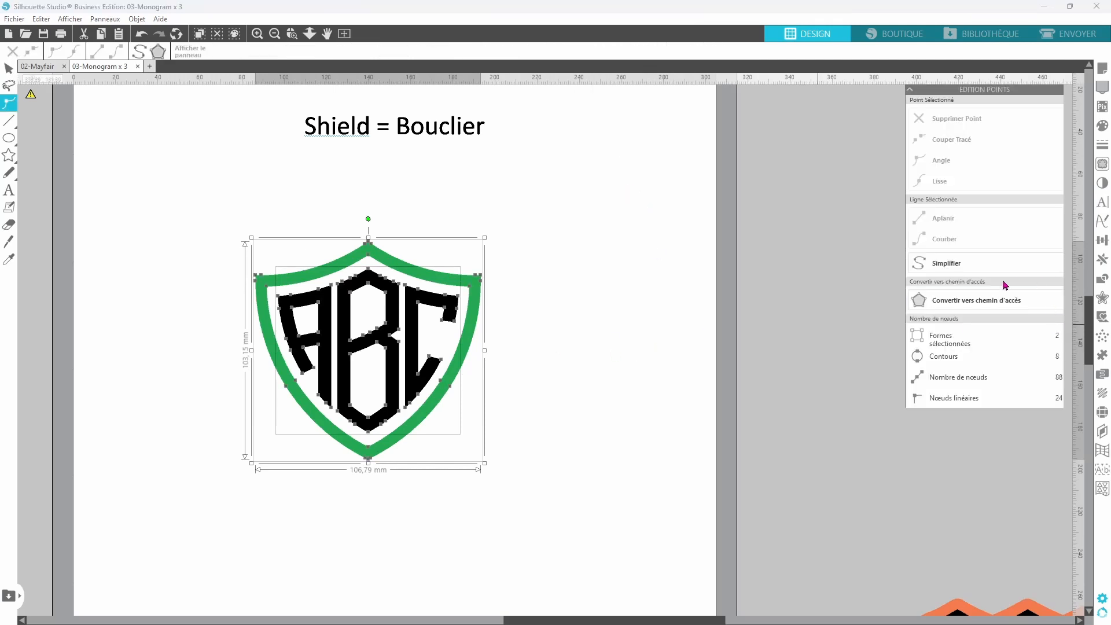
left_click(980, 264)
right_click(558, 323)
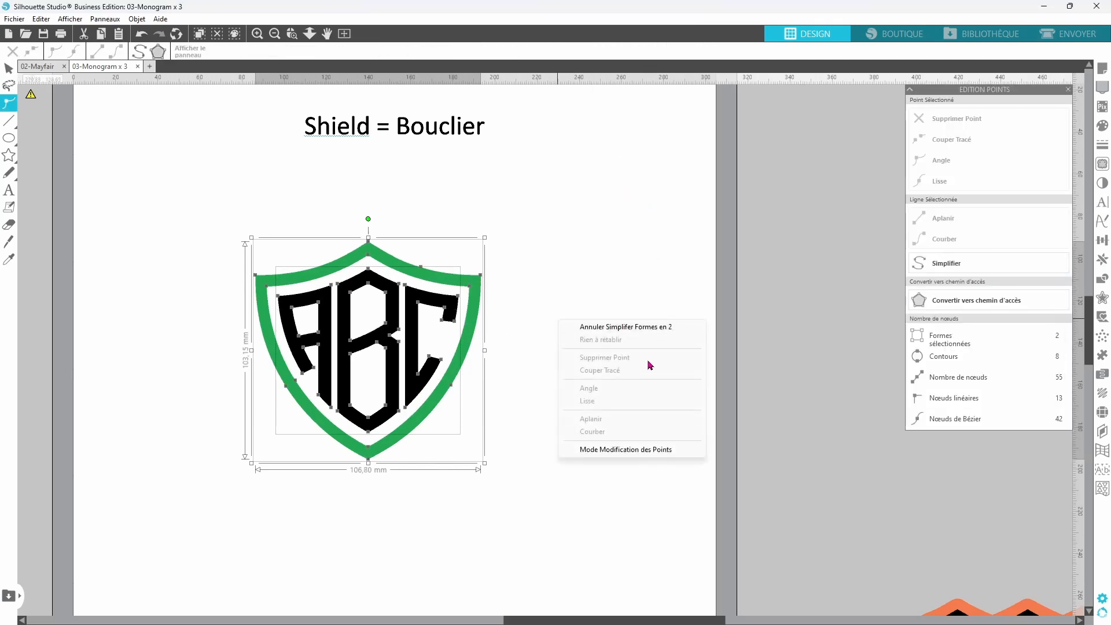
left_click(586, 450)
Group the ABC letters with the green shield frame and move the group to the right
right_click(533, 310)
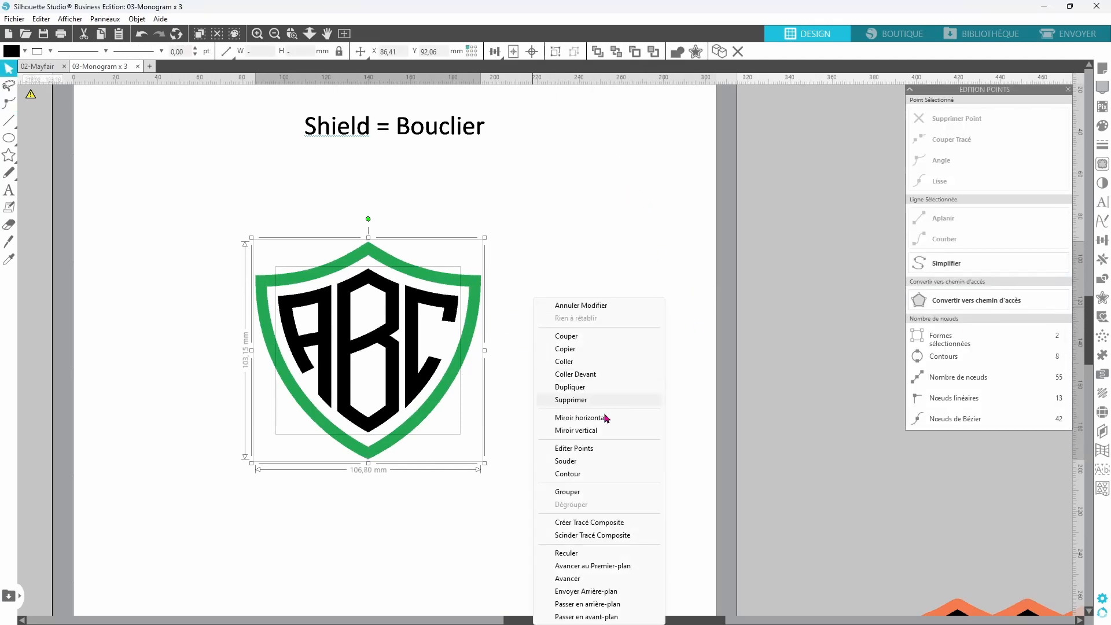
left_click(584, 493)
left_click_drag(426, 410, 770, 389)
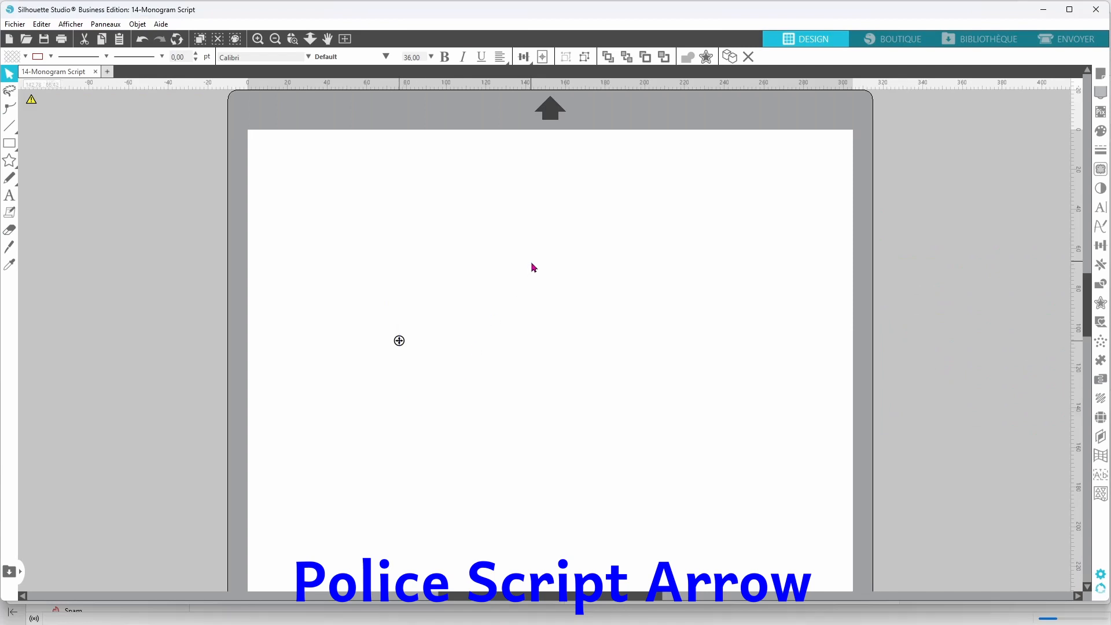
Add the letters A, B and C as three separate text objects in the 14-Monogram Script document
left_click(400, 341)
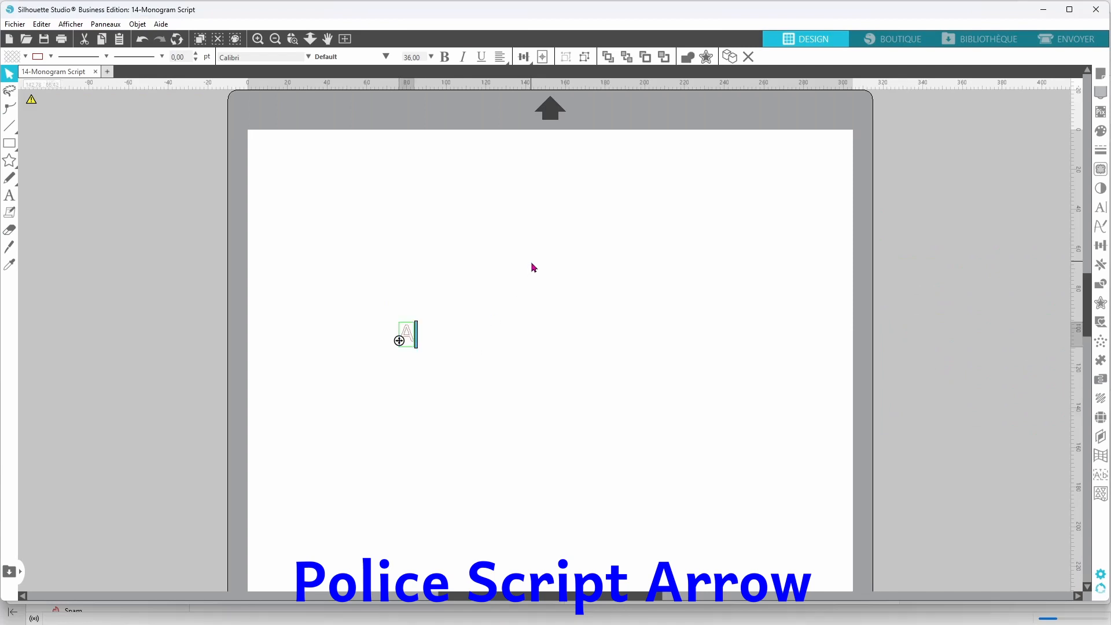
left_click(490, 343)
left_click(9, 196)
left_click(466, 415)
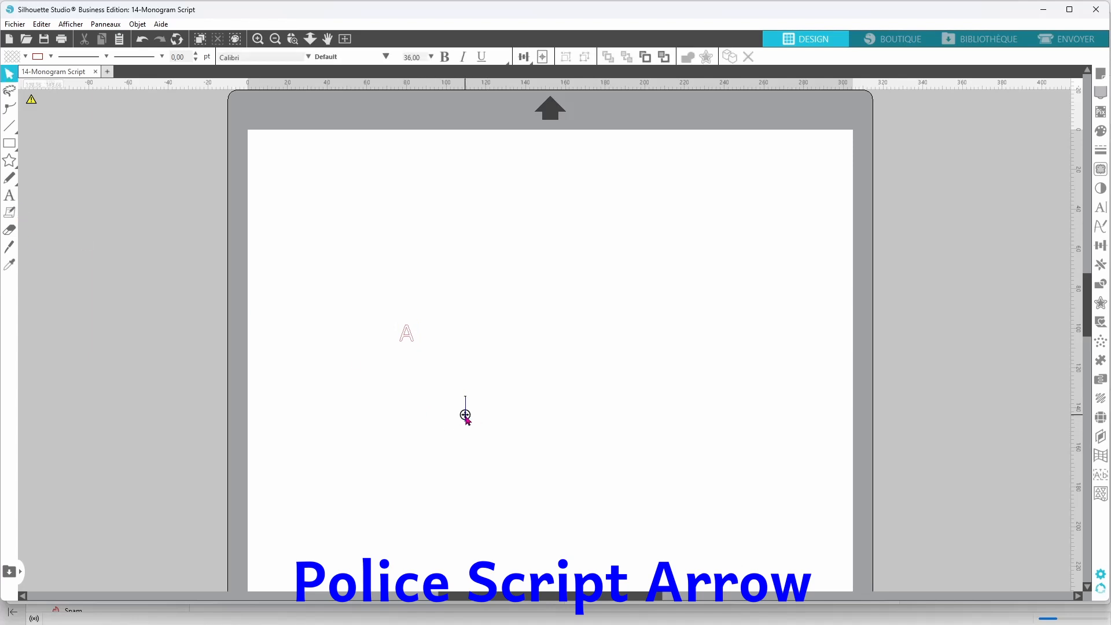
type("B")
key("Escape")
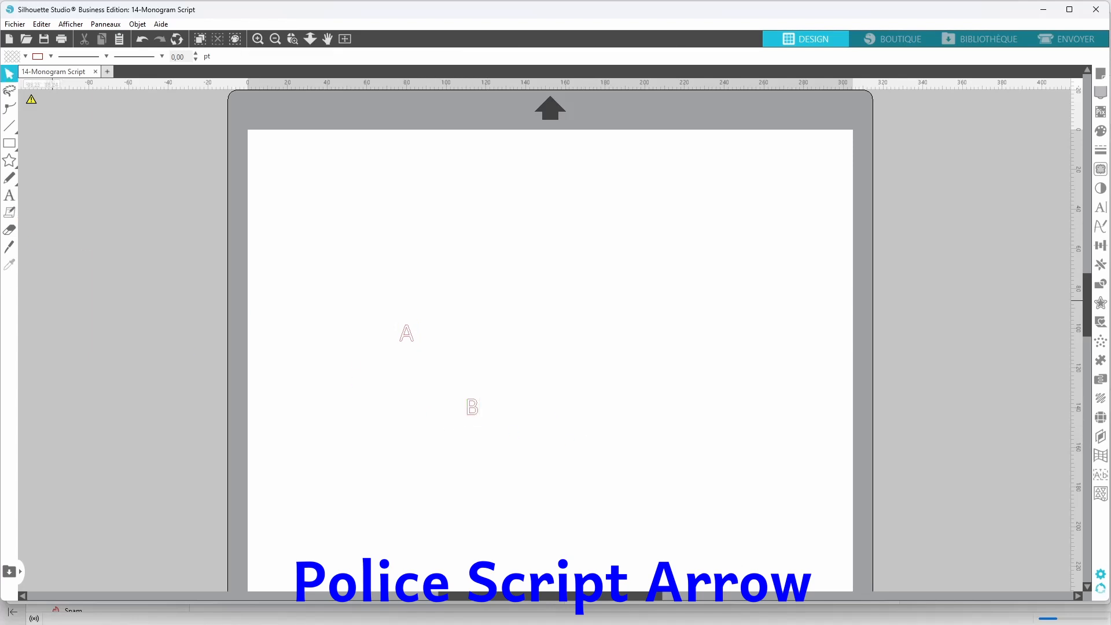
left_click(9, 196)
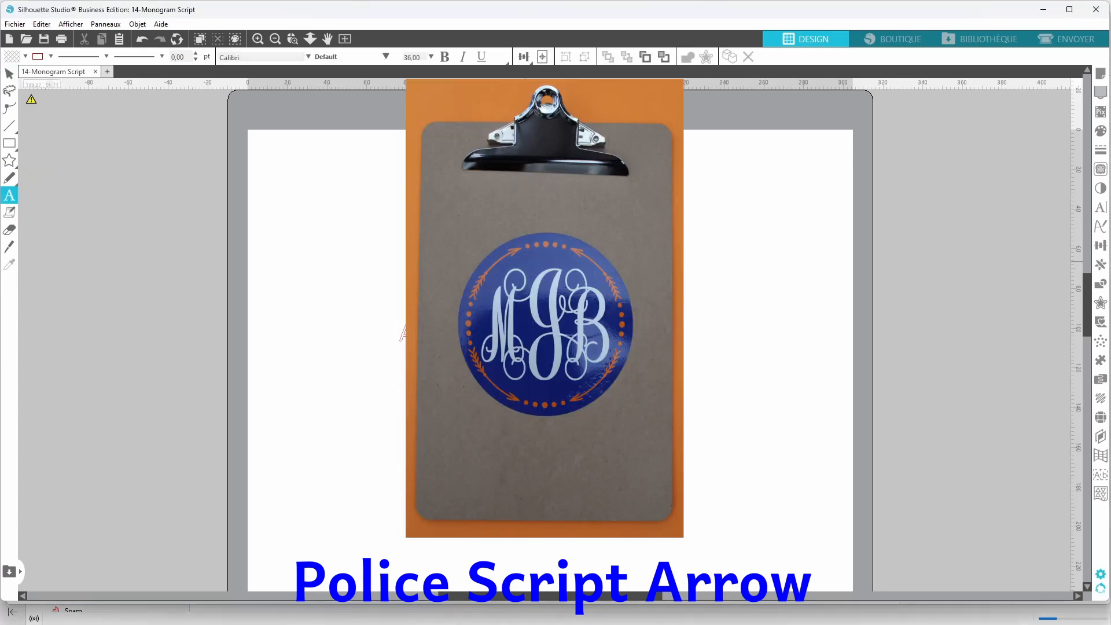
key("Escape")
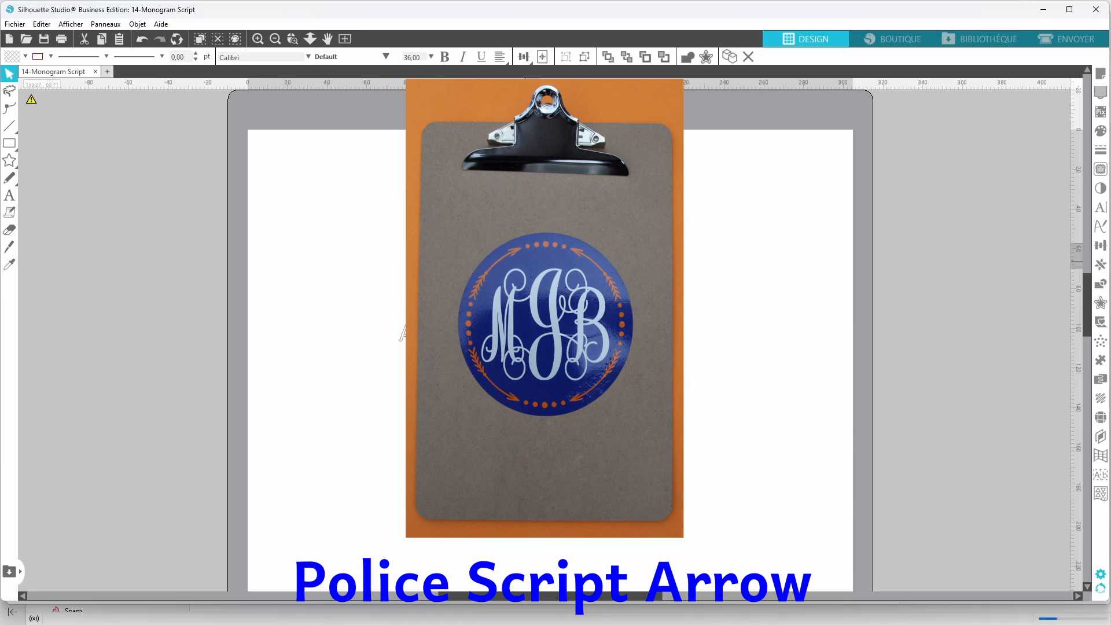
key("Escape")
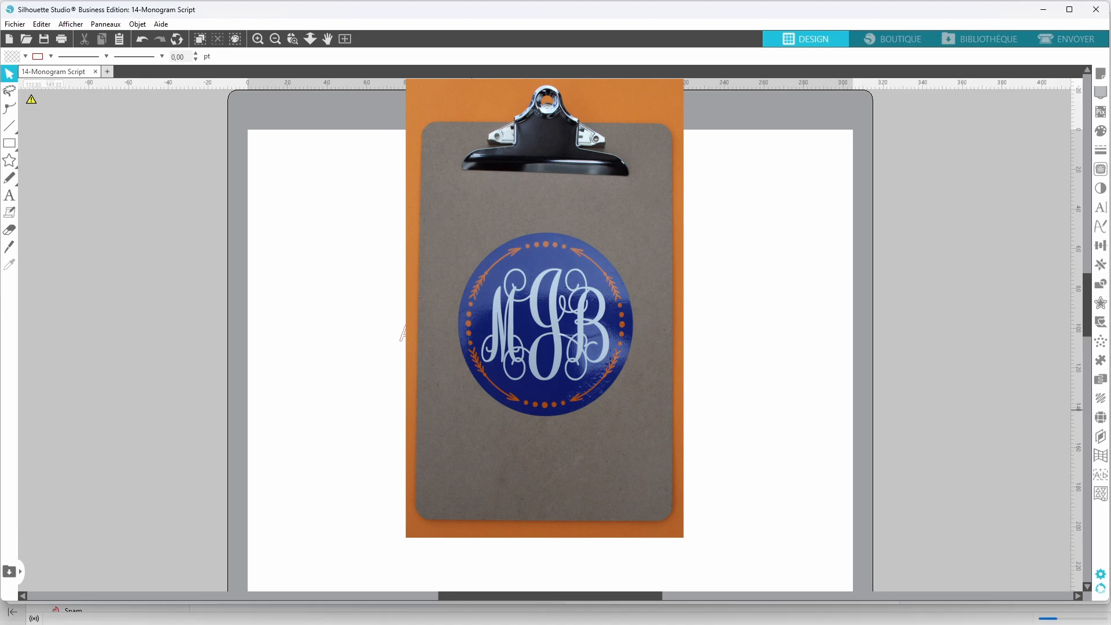
Give the A, B and C letters a black outline and fill, and scale them up together to about 244 mm overall width
left_click_drag(337, 300, 402, 368)
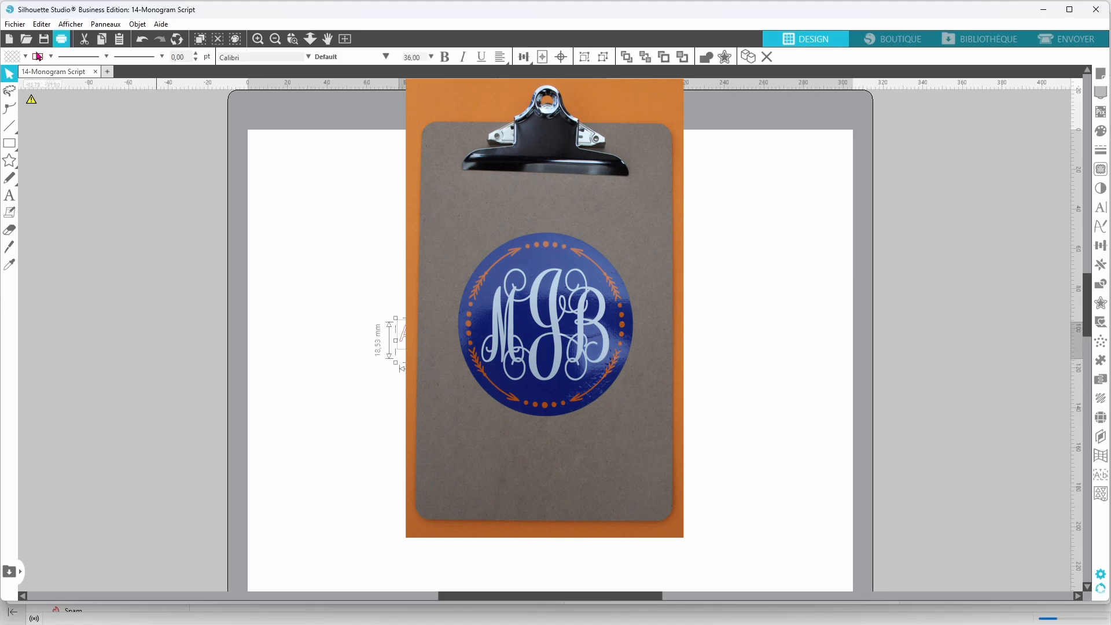
left_click(51, 56)
left_click(43, 75)
left_click(25, 56)
left_click(19, 76)
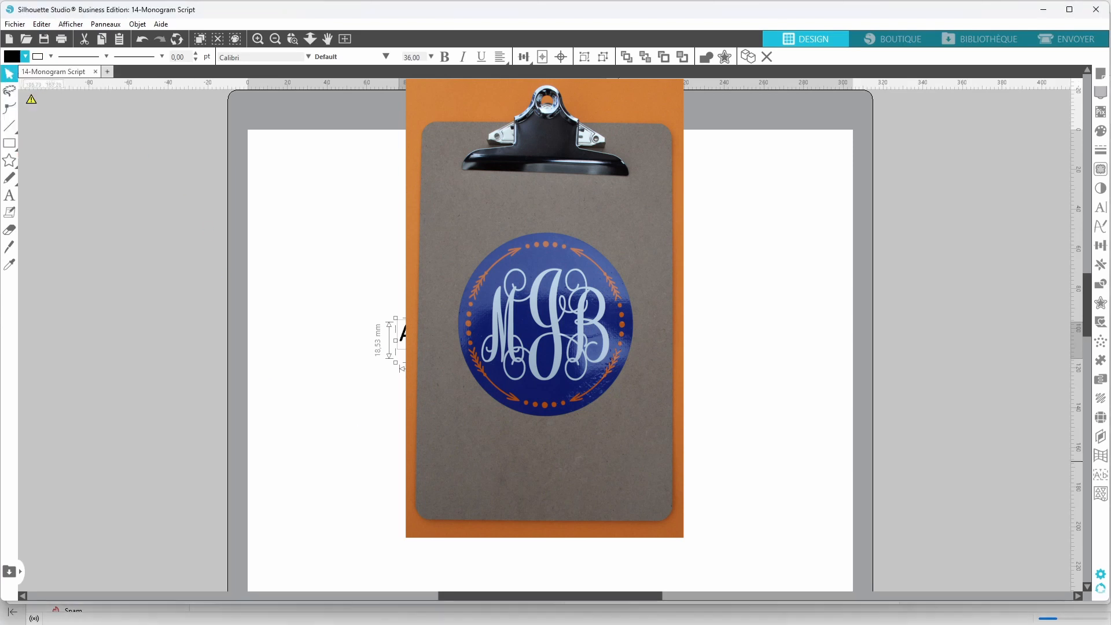
left_click_drag(610, 363, 859, 487)
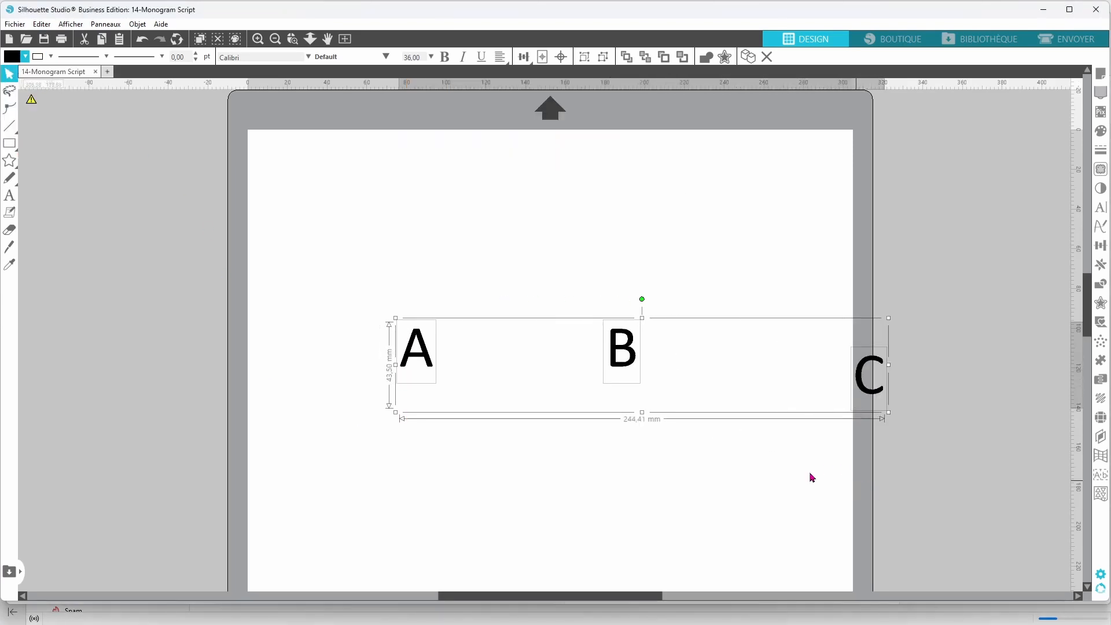
Enlarge the three letters together and bring A, B and C closer side by side on the page
left_click_drag(396, 414, 179, 523)
left_click(368, 239)
left_click_drag(198, 380, 432, 384)
left_click_drag(833, 412, 567, 396)
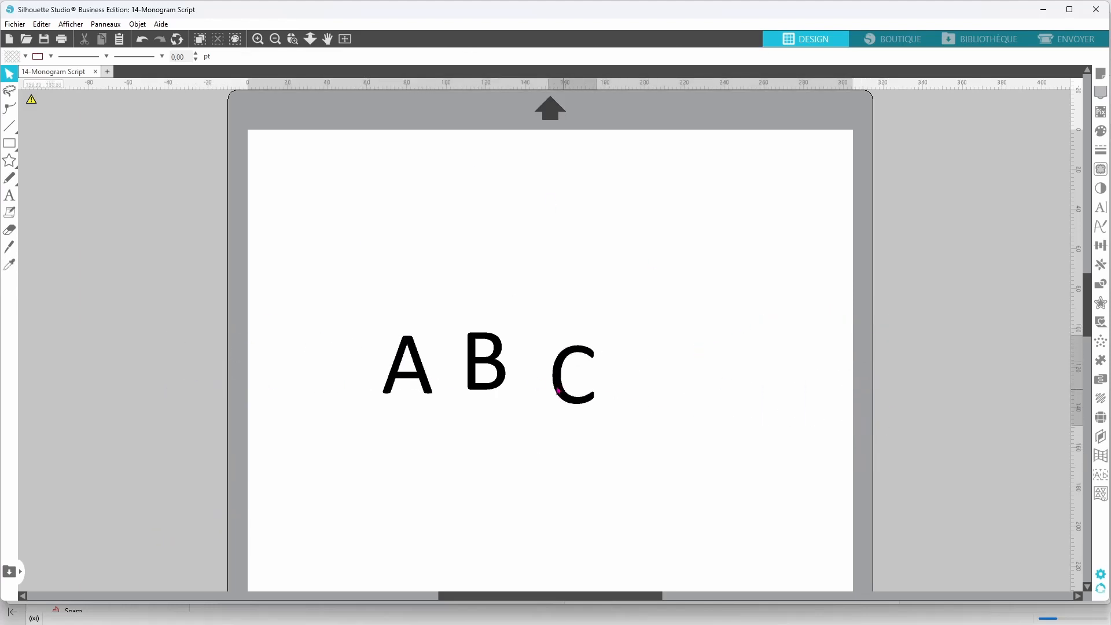
Scale the three letters up together until each is about 113 mm high, and reposition them on the page
left_click_drag(599, 273, 339, 443)
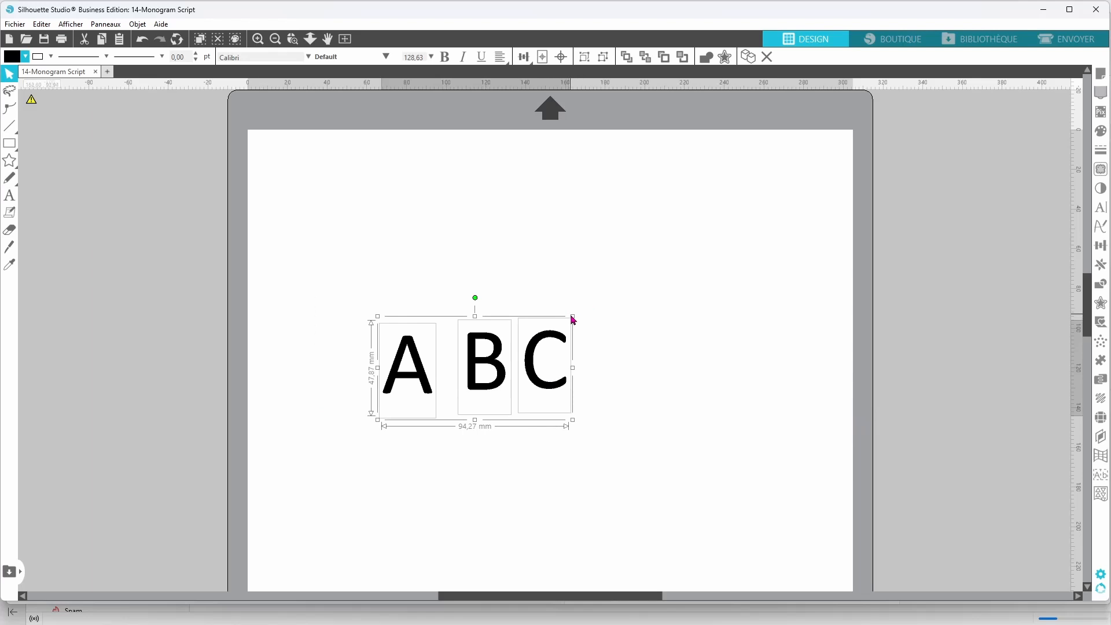
left_click_drag(573, 317, 869, 206)
left_click_drag(695, 300, 582, 414)
left_click(913, 304)
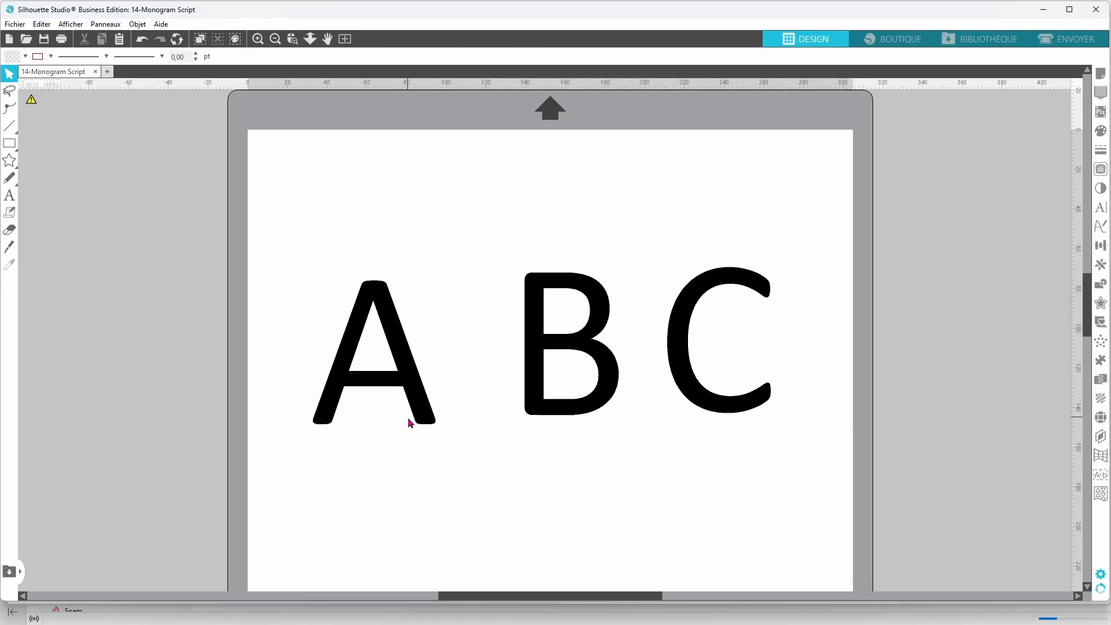
Search the library for "monogram" and apply the monogram script arrow font to the letter A
left_click(433, 412)
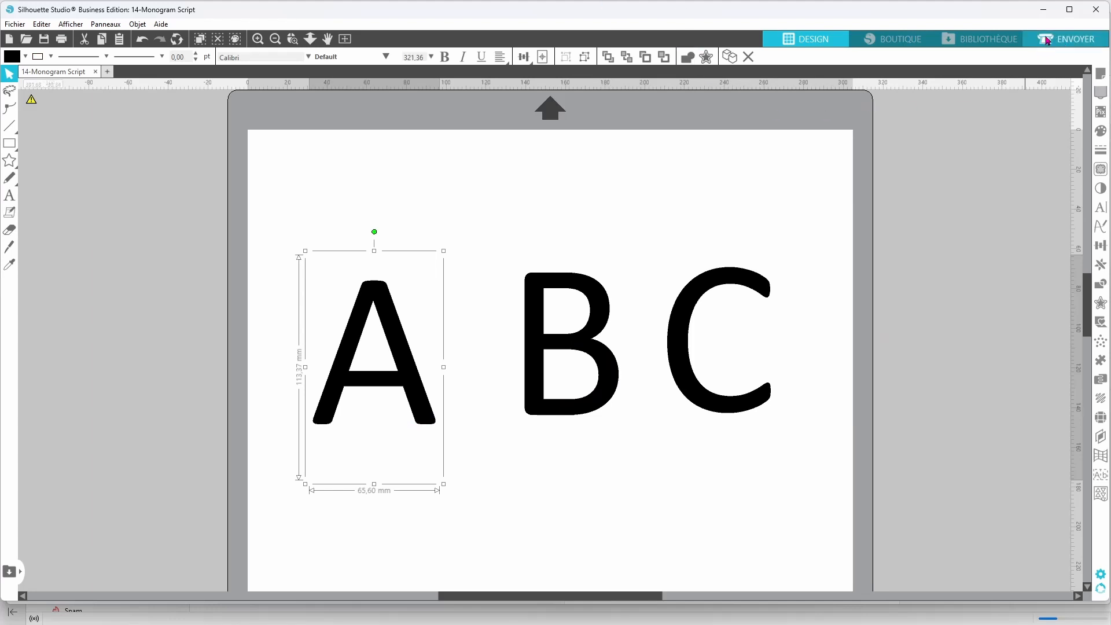
left_click(1011, 39)
left_click_drag(994, 58, 894, 55)
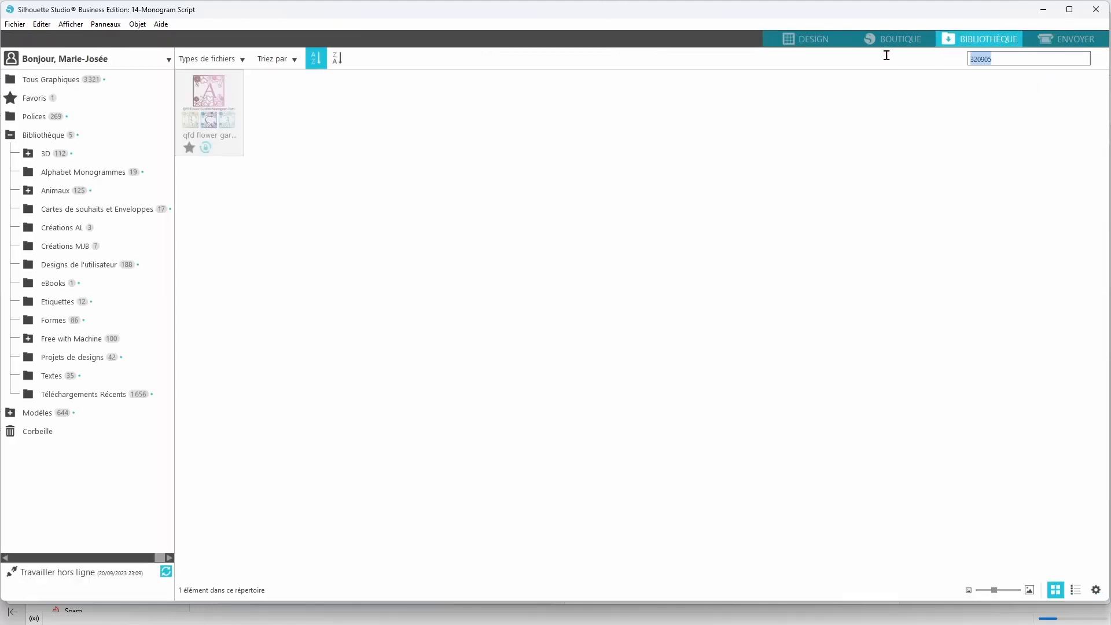
type("monogram")
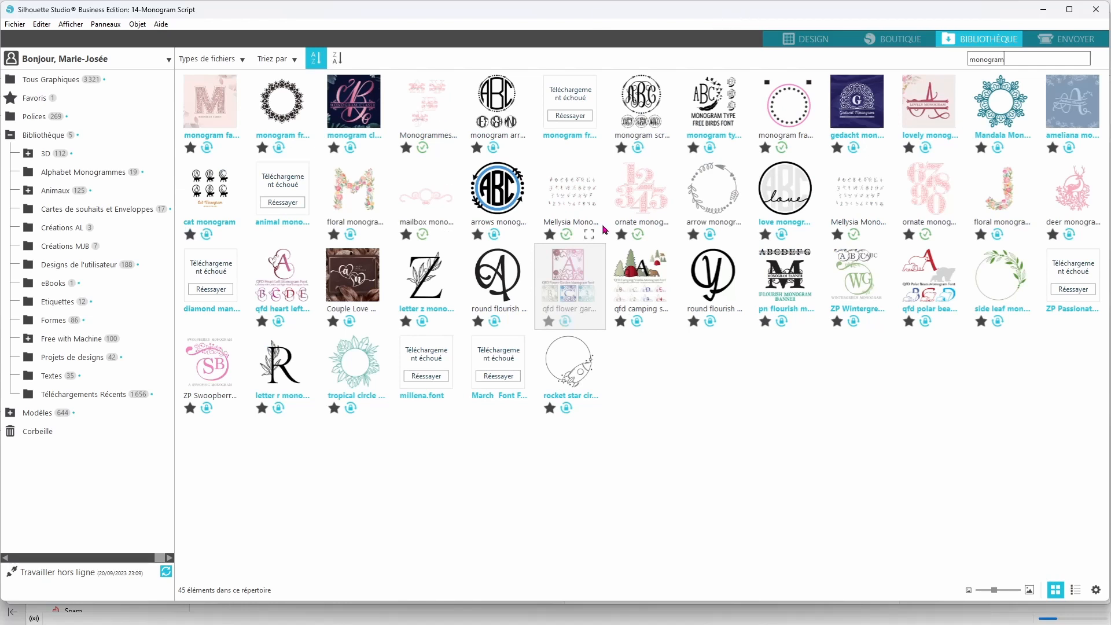
right_click(644, 108)
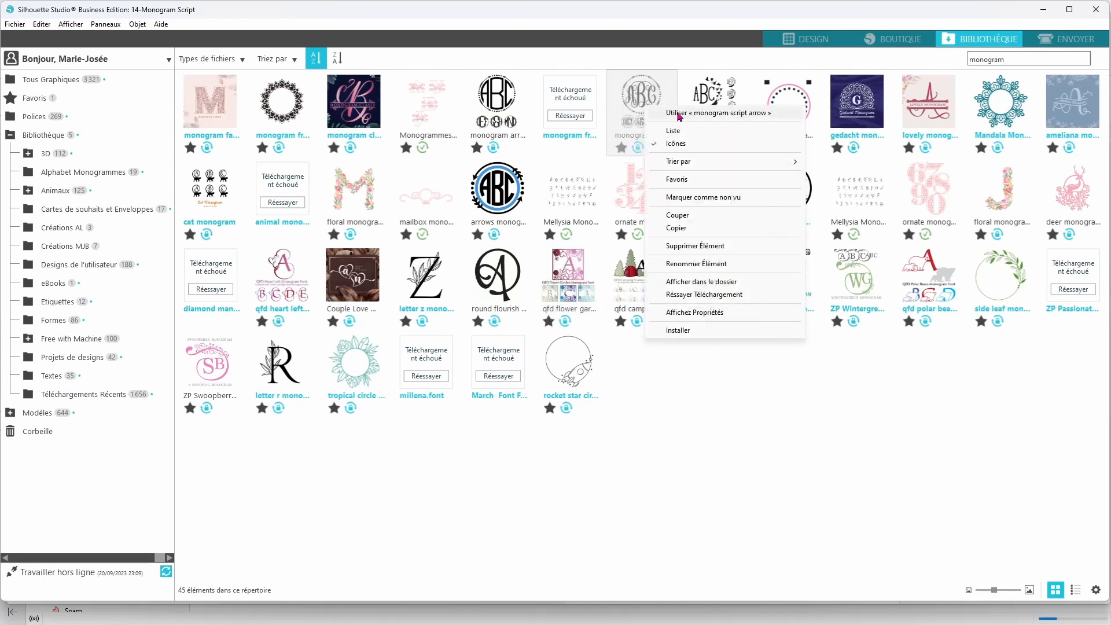
left_click(679, 114)
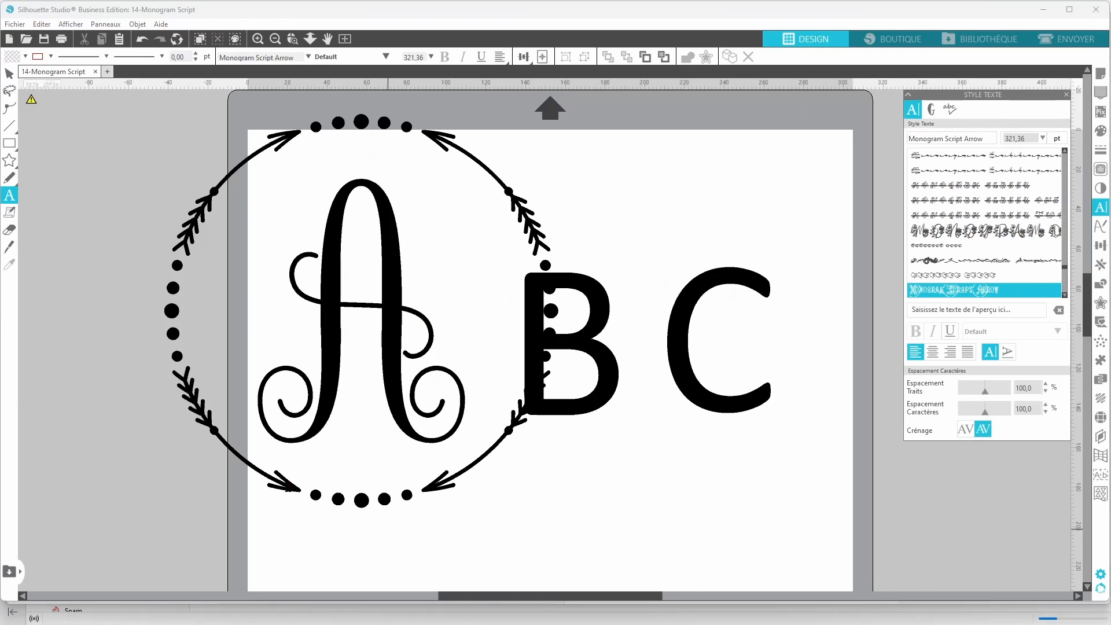
Replace the arrow-framed letter A with a B and finish the text editing
left_click(409, 348)
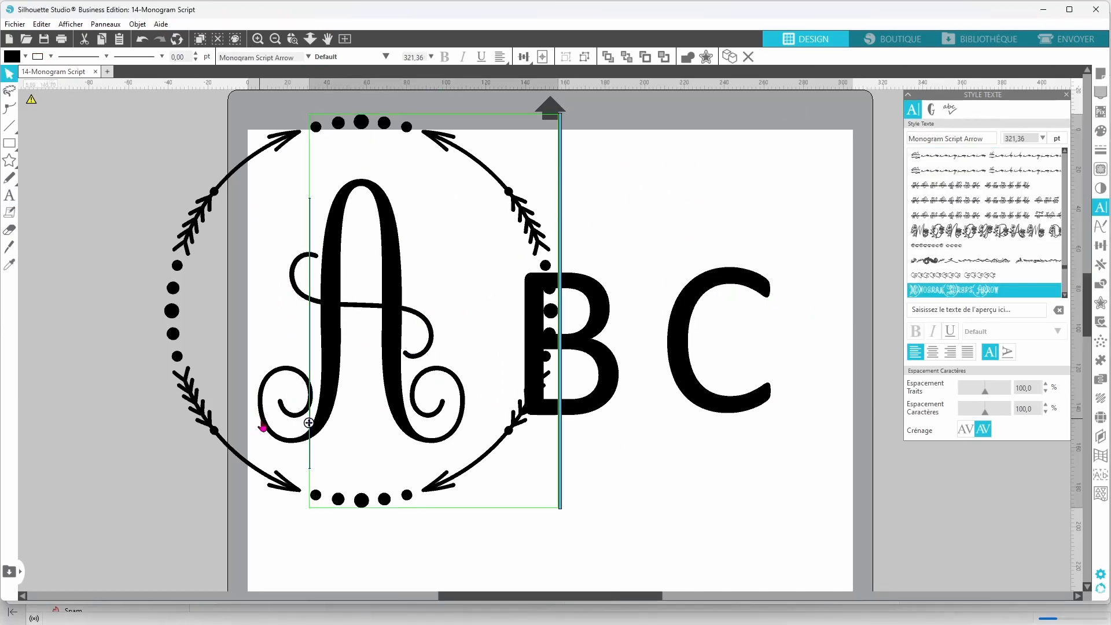
key("Escape")
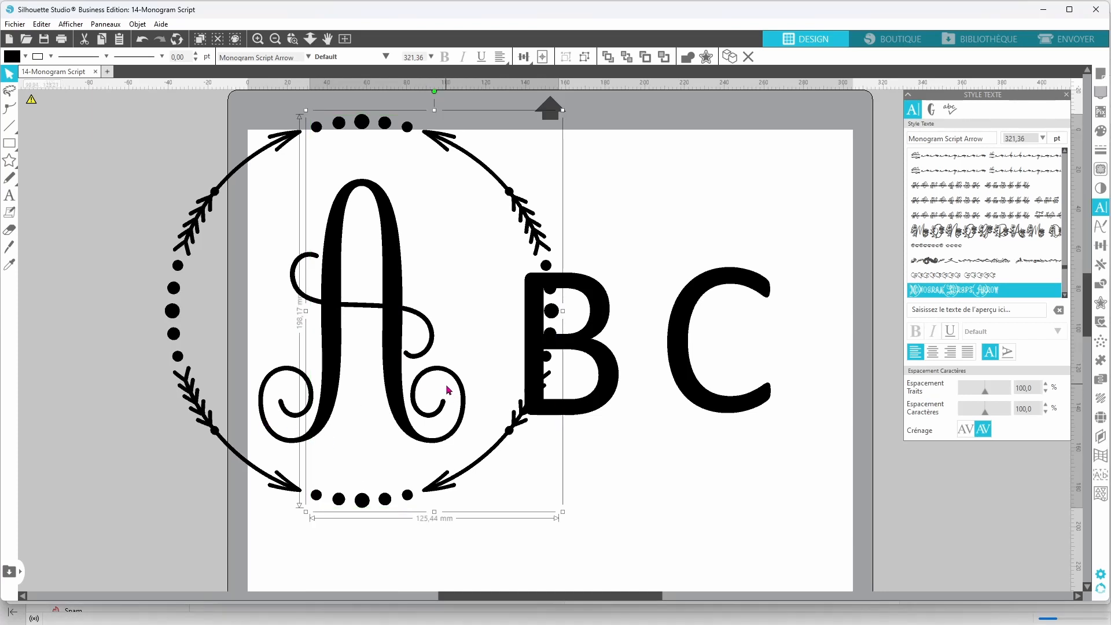
double_click(402, 399)
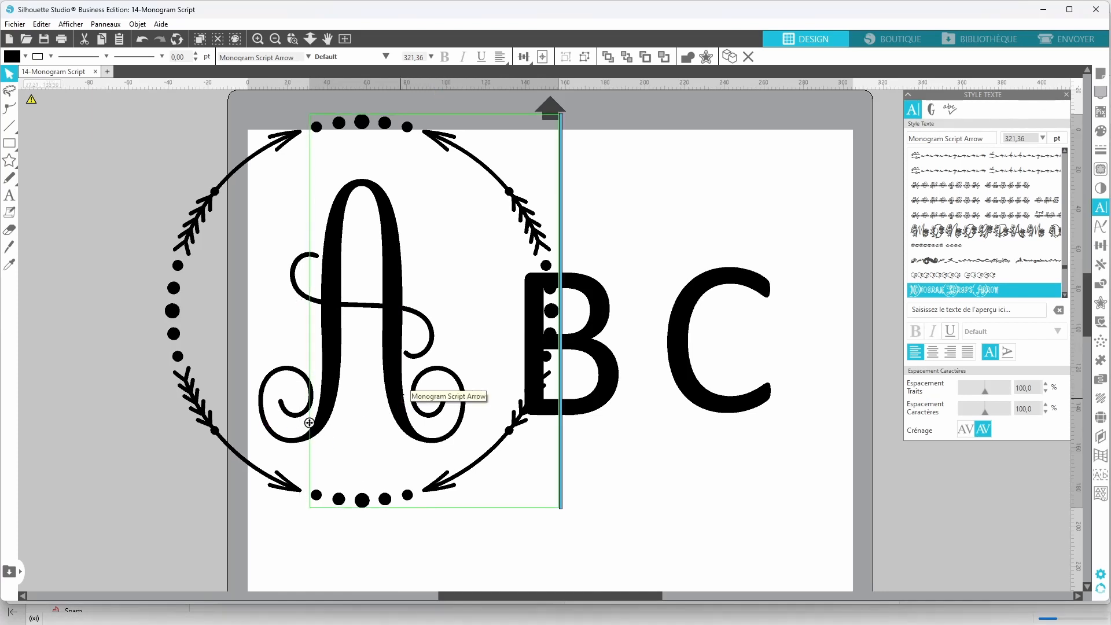
key("Delete")
type("B")
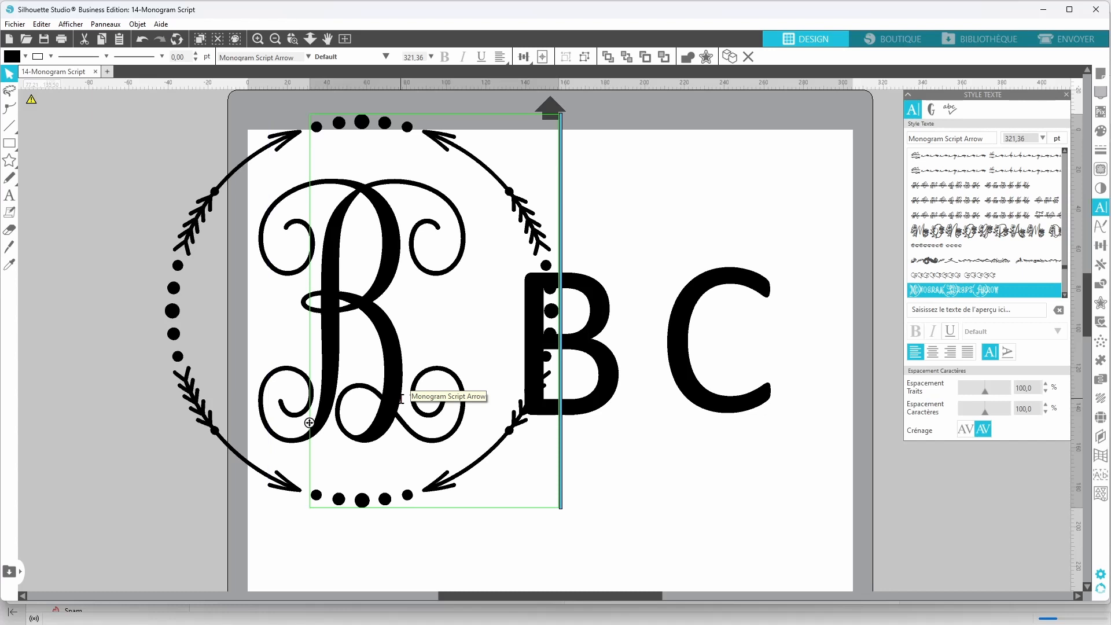
left_click(50, 192)
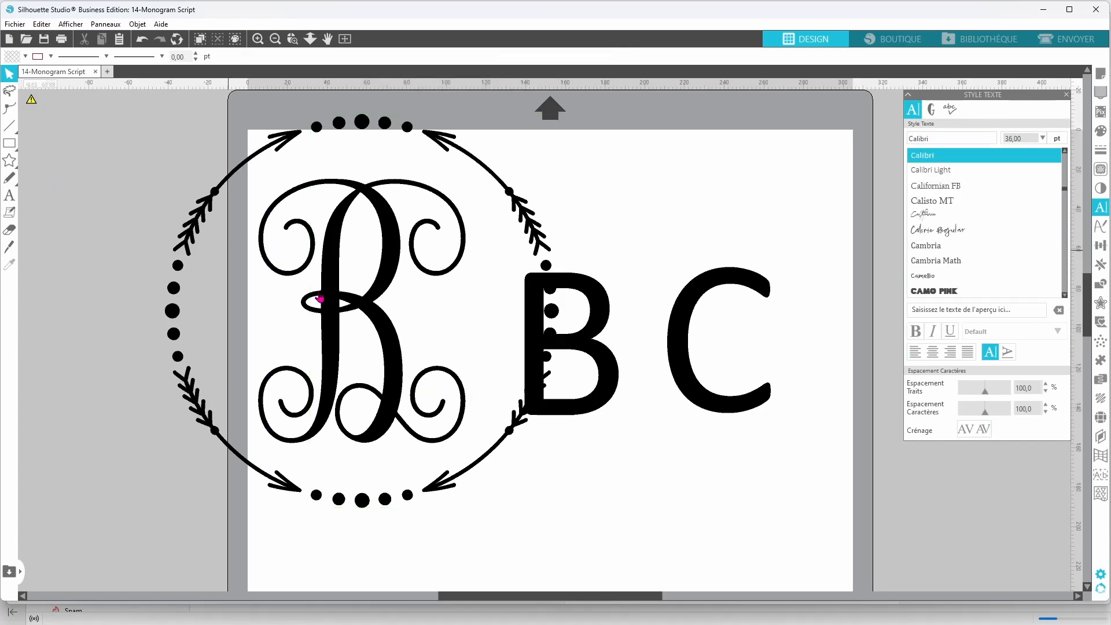
Apply the Monogram Script Arrow font to the plain Calibri B through the unframed A glyph
left_click(602, 404)
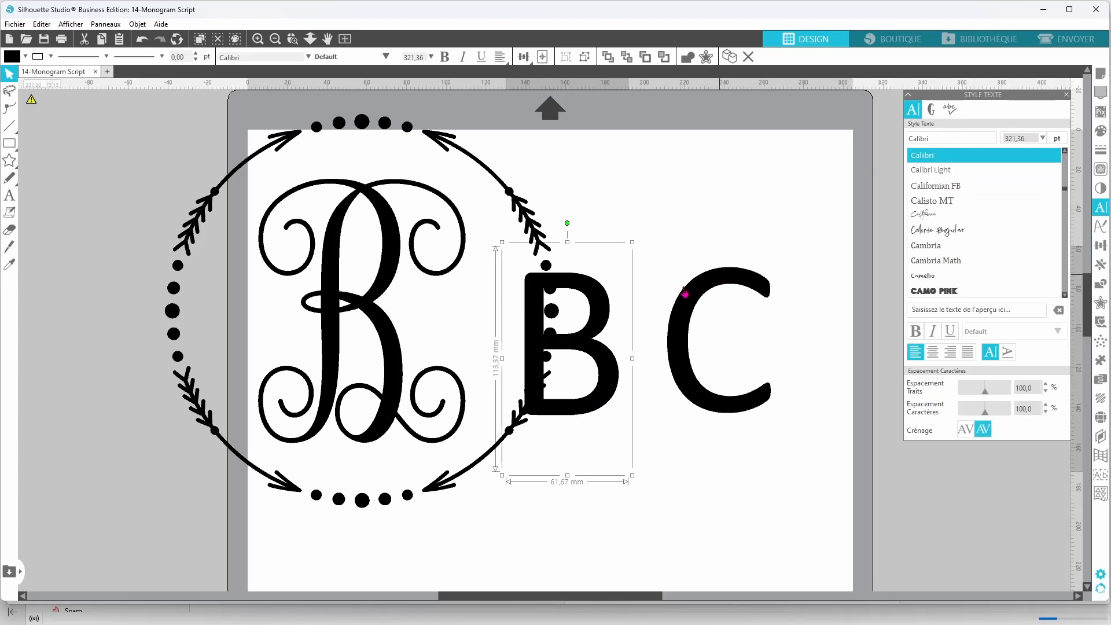
left_click(416, 325)
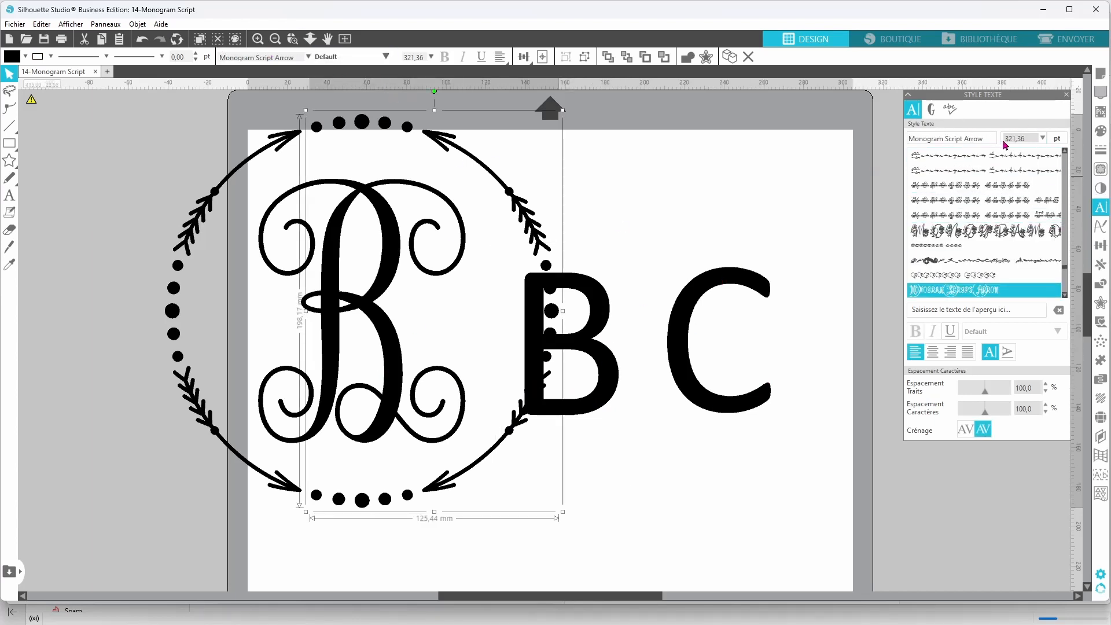
left_click(932, 109)
left_click(620, 403)
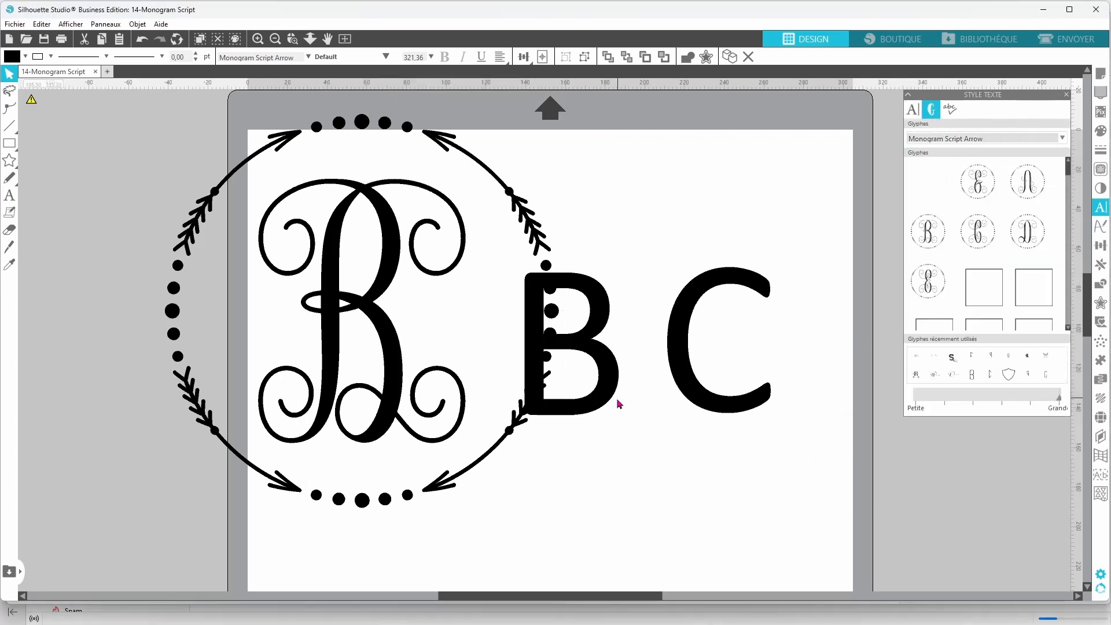
left_click(593, 397)
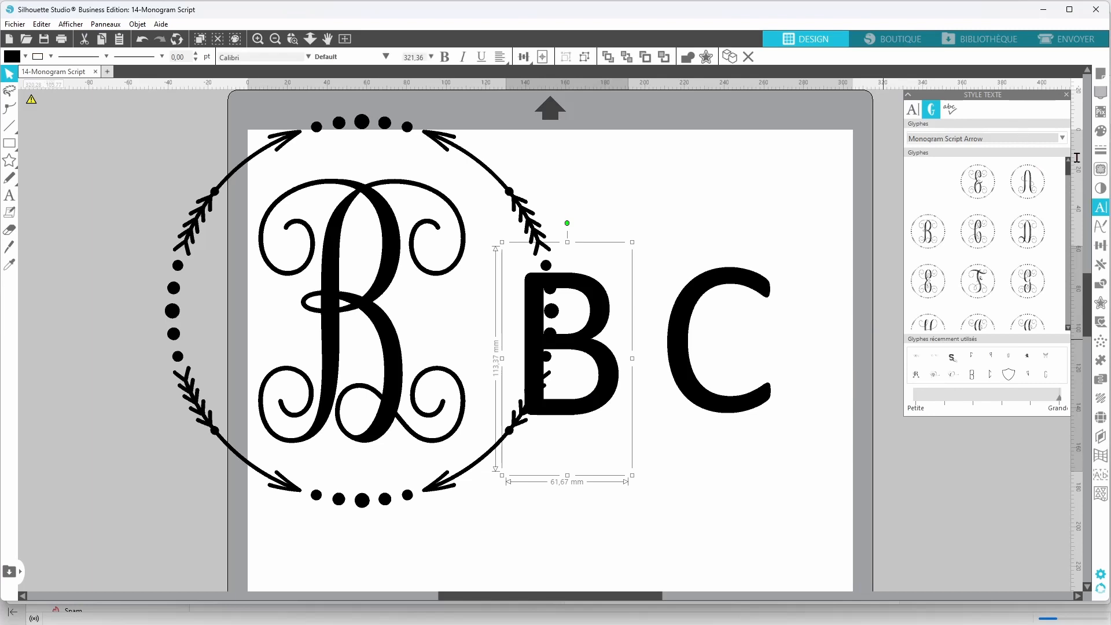
left_click_drag(1073, 175, 1071, 244)
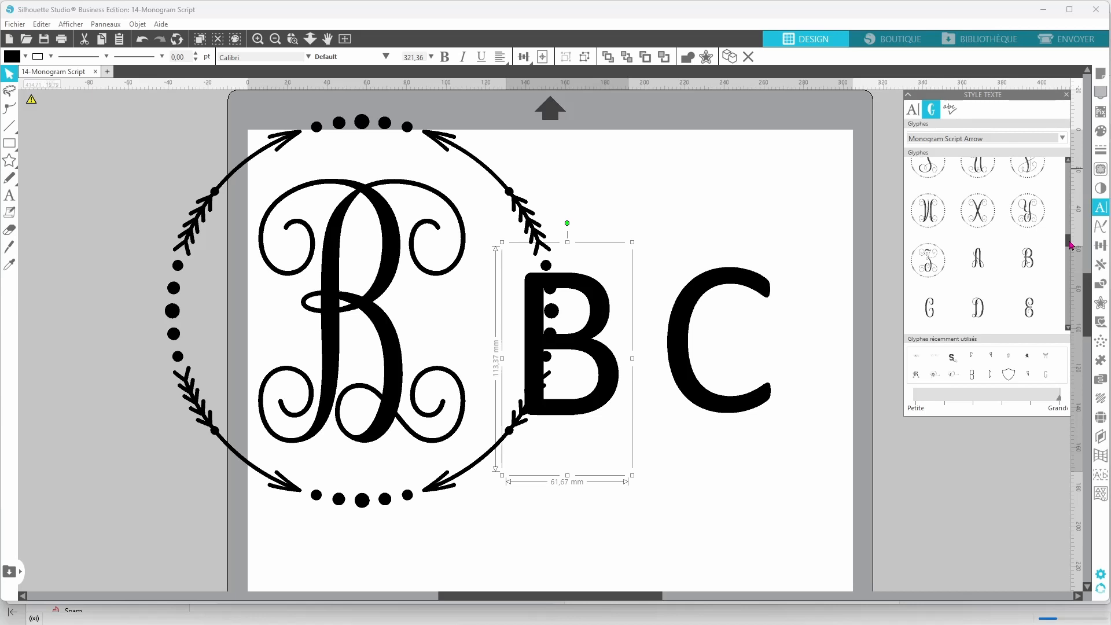
left_click(982, 266)
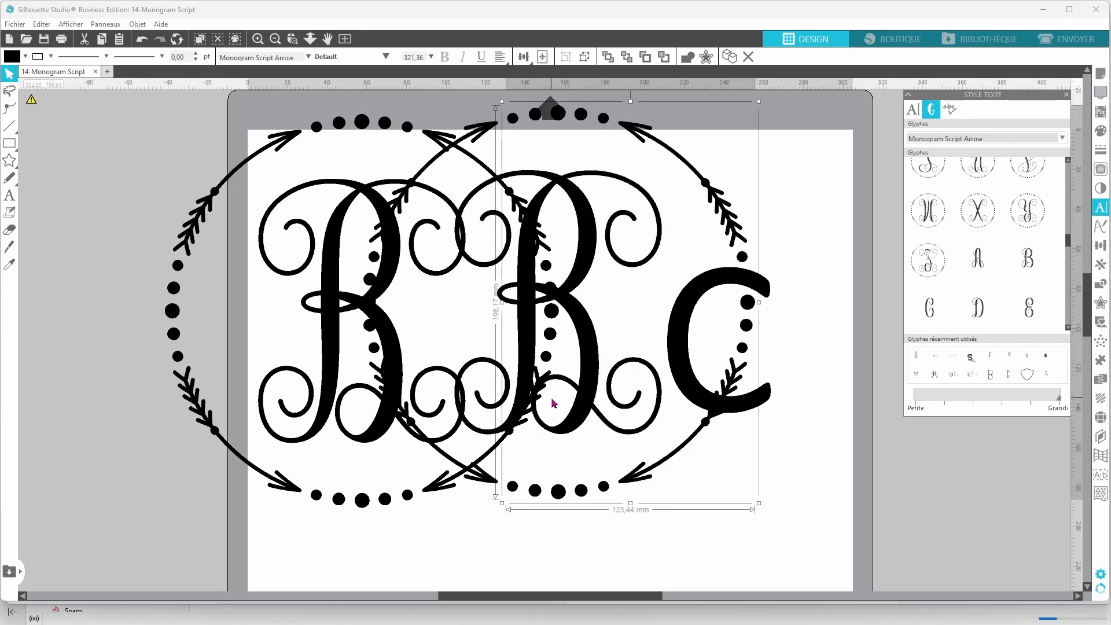
Move the second framed B to the lower part of the page and replace it with the unframed script A glyph
left_click_drag(584, 410, 667, 591)
double_click(660, 547)
key("i")
key("ctrl+a")
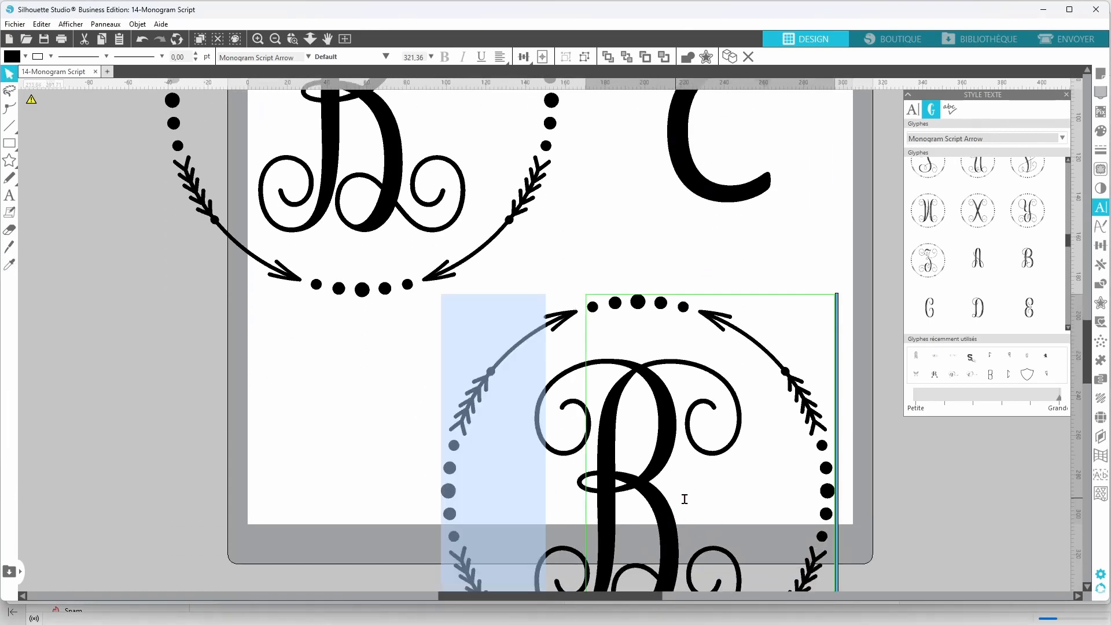
left_click(979, 260)
left_click(763, 453)
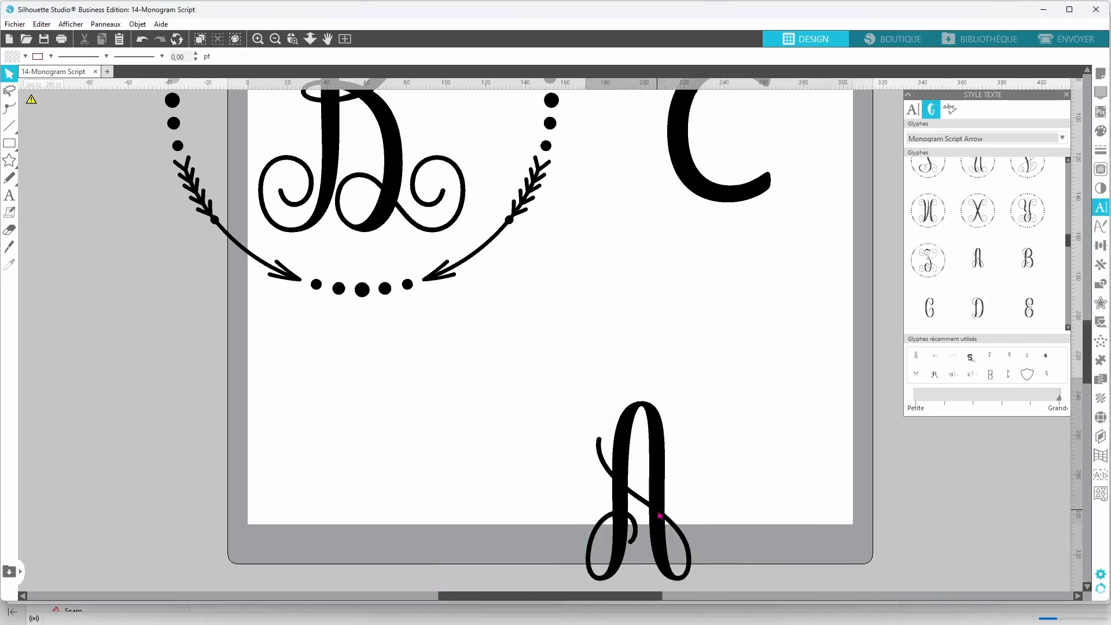
Place the A and C near the bottom of the page, and replace the C with the unframed script C glyph
left_click_drag(660, 517, 401, 430)
left_click_drag(748, 193, 698, 433)
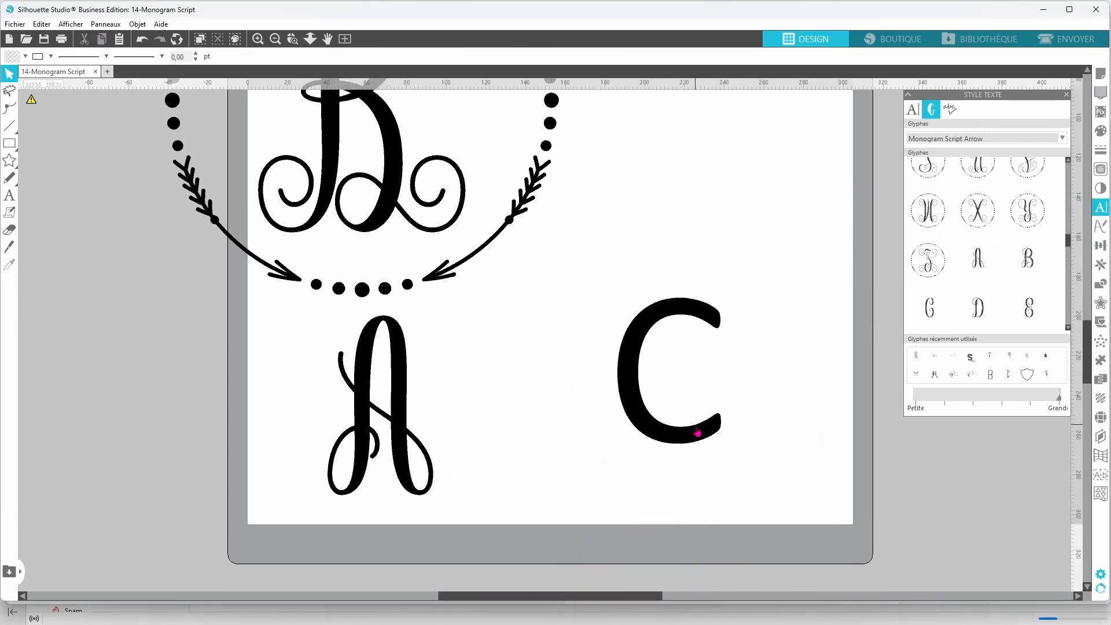
double_click(698, 433)
left_click(937, 313)
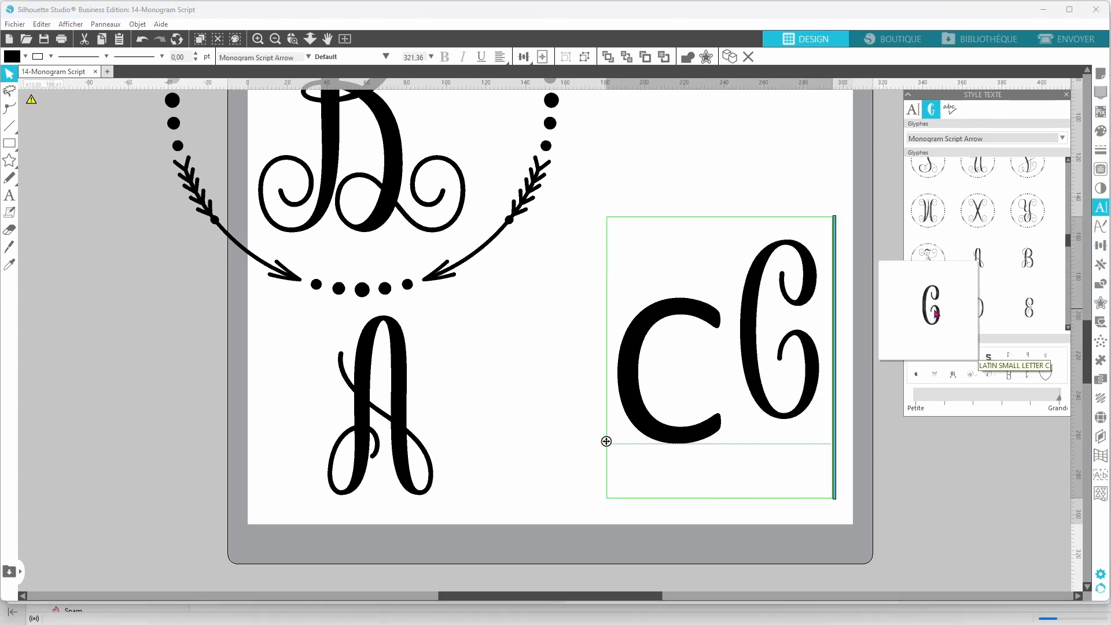
left_click_drag(722, 409, 642, 384)
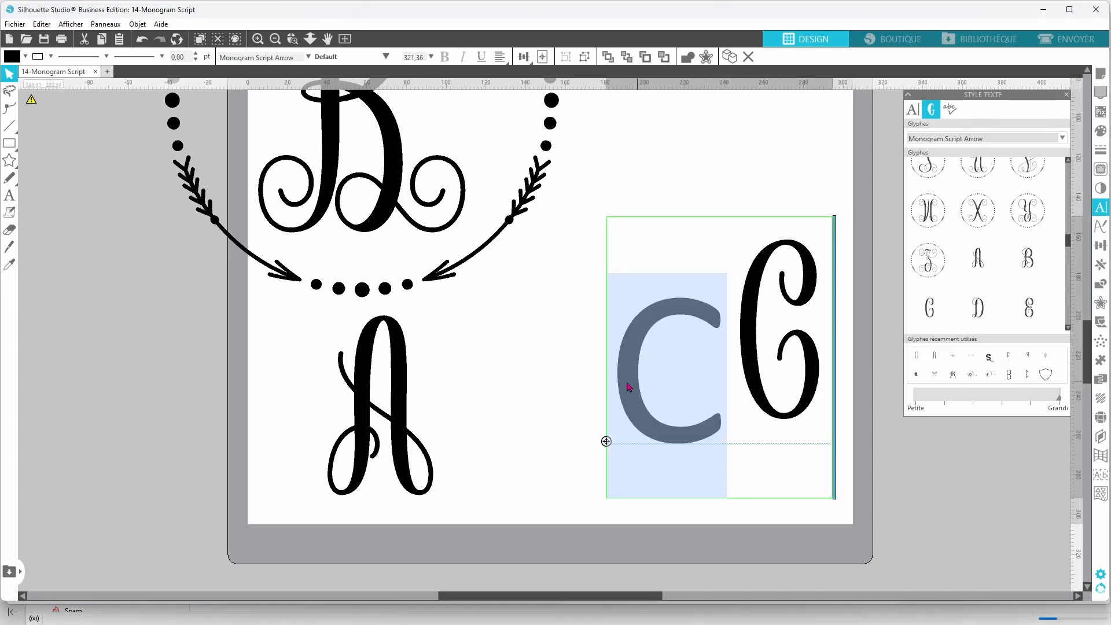
key("BackSpace")
scroll(1036, 278, "down", 2)
scroll(1032, 273, "down", 5)
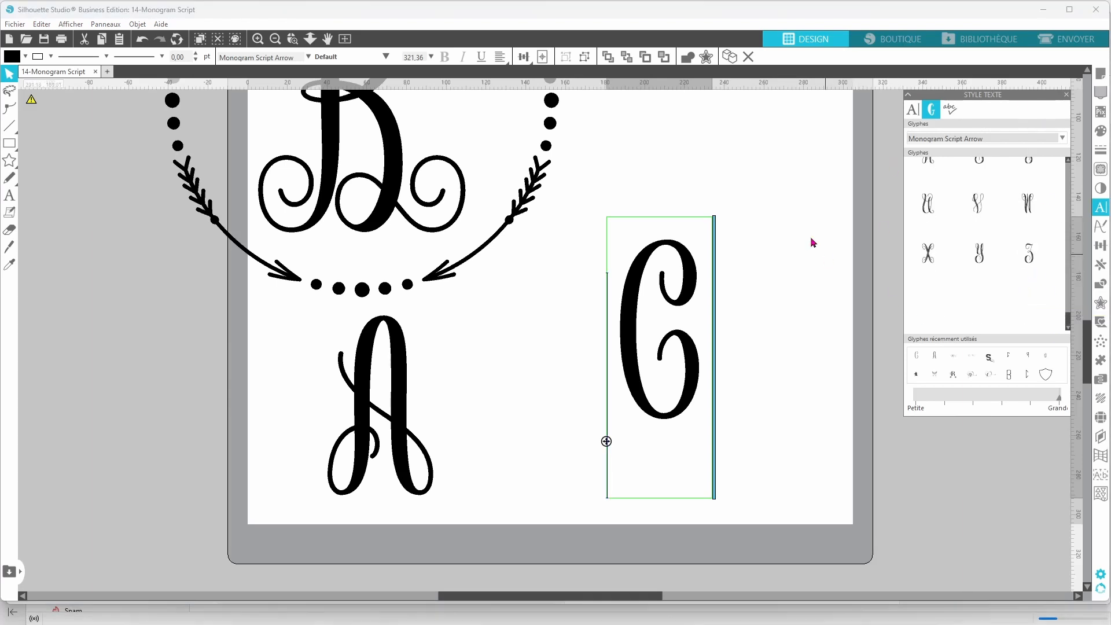
left_click(226, 393)
Convert the unframed script A and C from text into compound paths
scroll(453, 472, "up", 4)
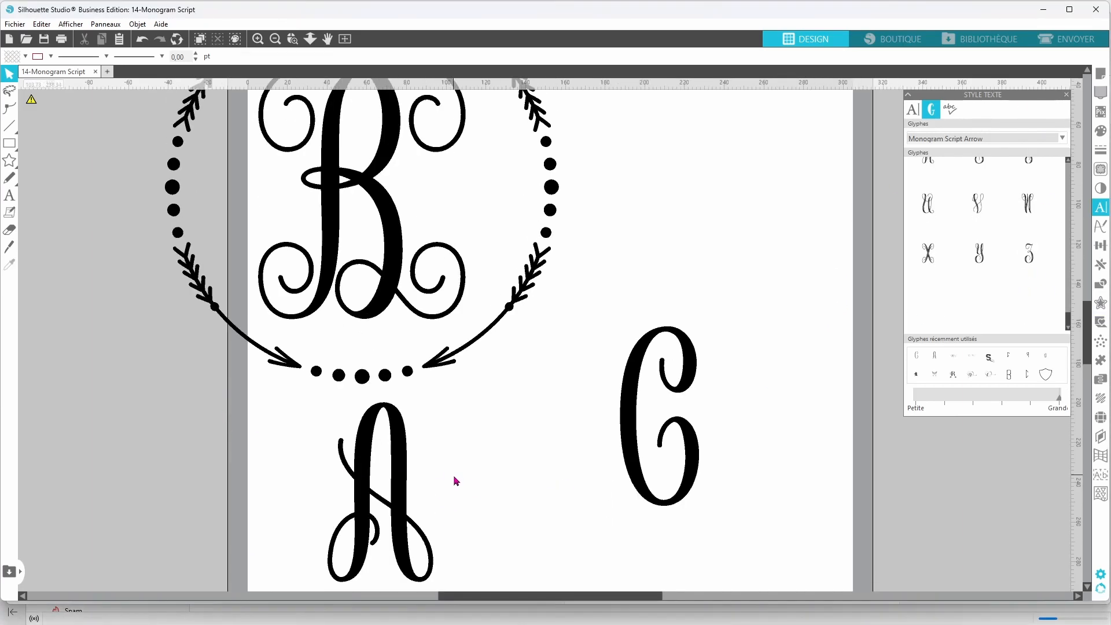
left_click(400, 524)
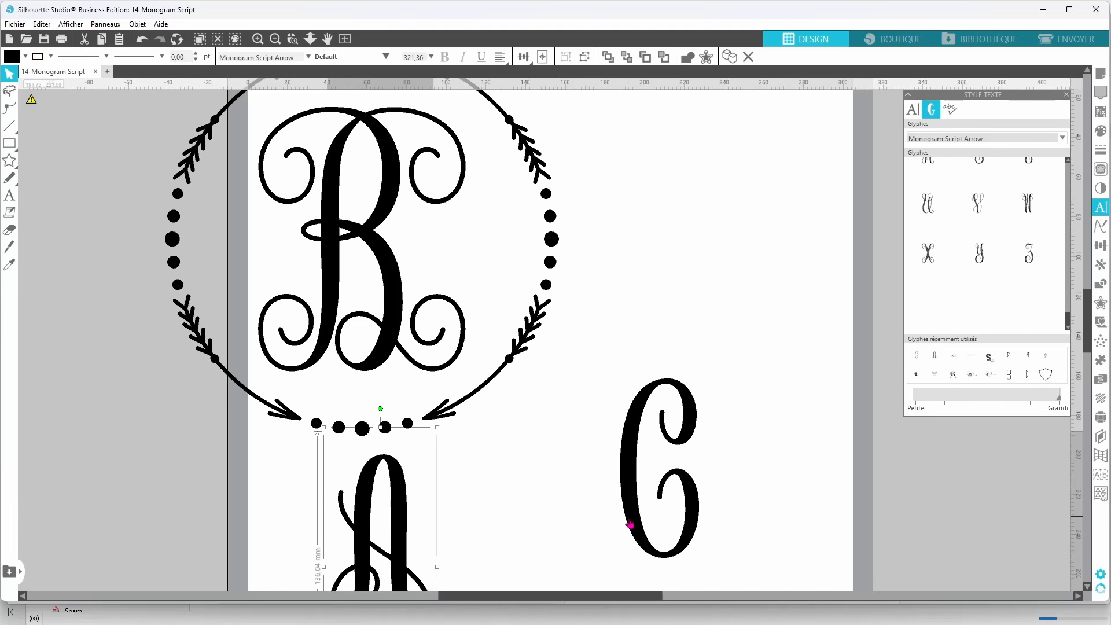
right_click(536, 508)
left_click(614, 400)
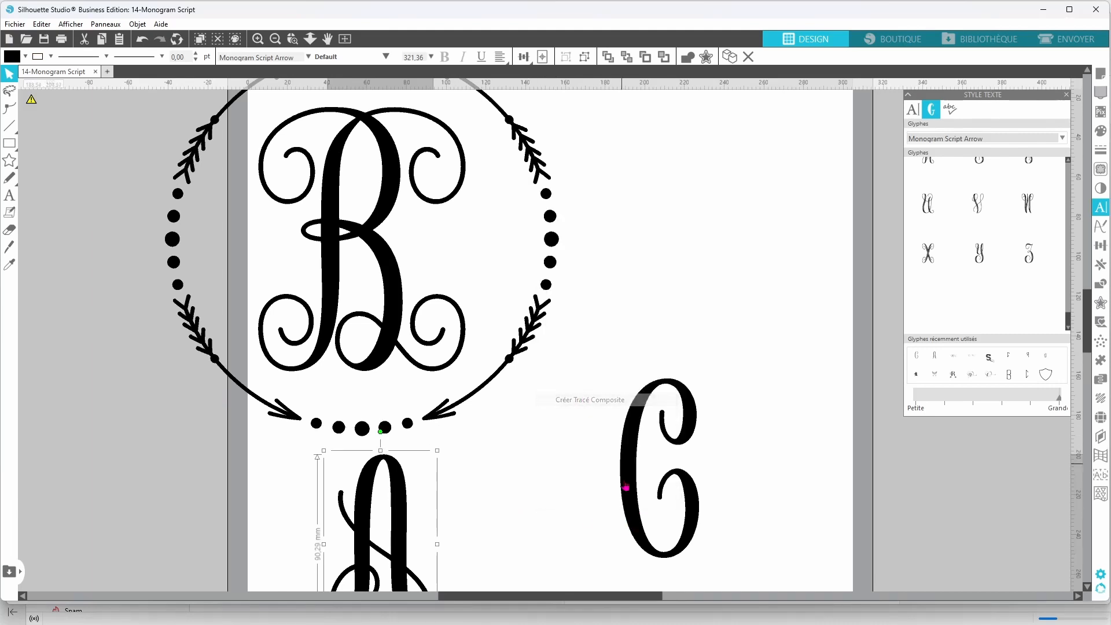
left_click(628, 504)
right_click(628, 504)
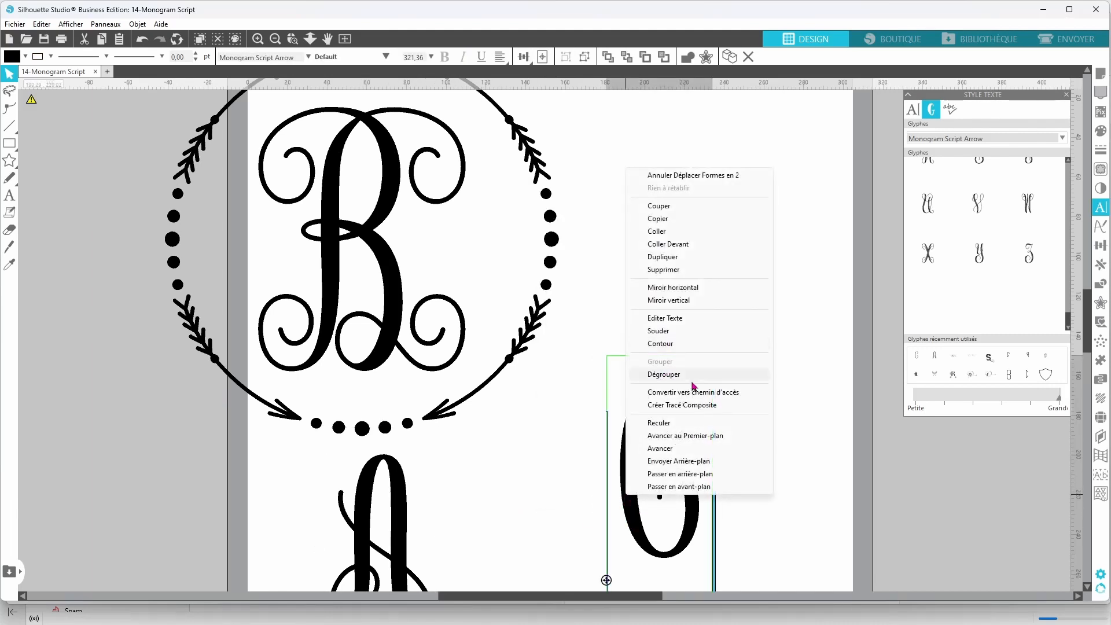
left_click(697, 405)
Duplicate the arrow-framed B text to the left, and move the copy further off the page
left_click(417, 372)
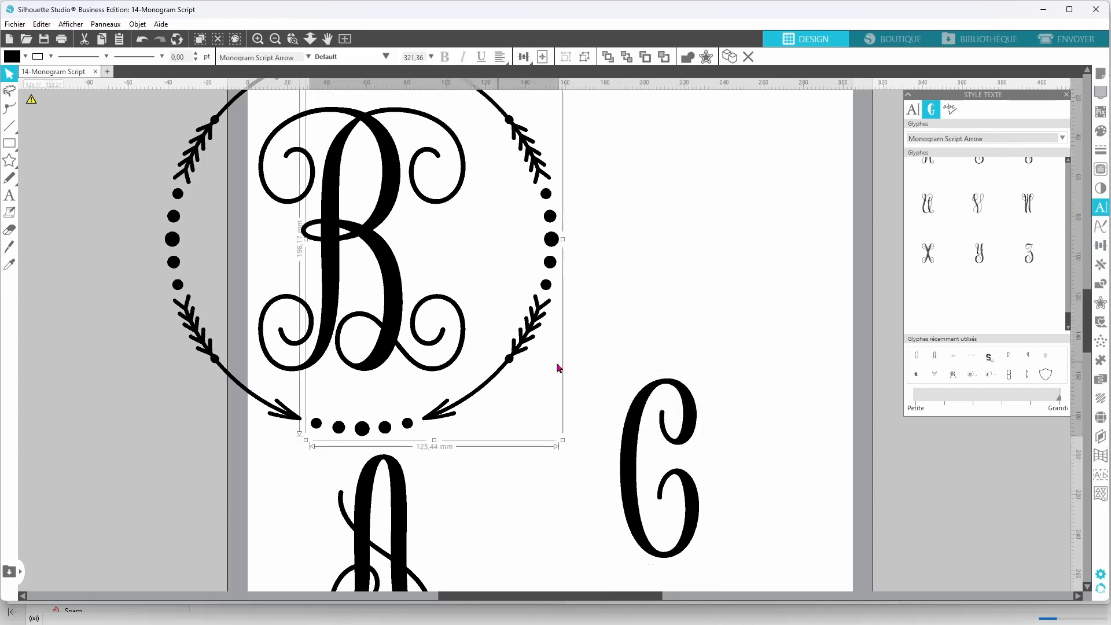
key("ctrl+Left")
left_click_drag(120, 352, 4, 355)
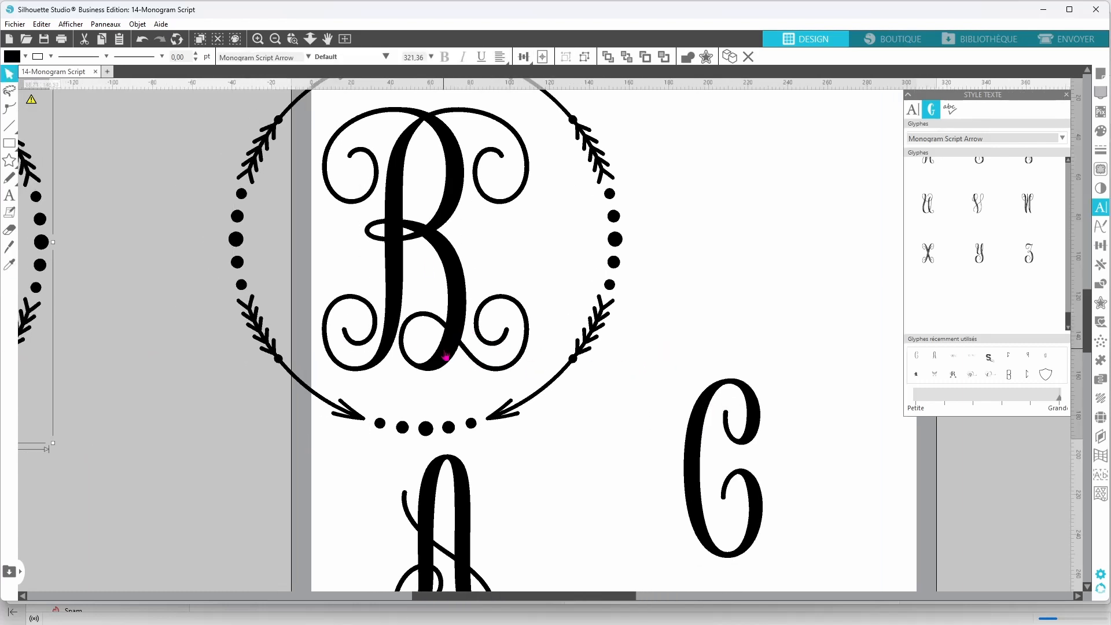
Convert the arrow-framed B on the page into a compound path
left_click(445, 350)
right_click(444, 350)
left_click(502, 247)
Simplify the points of the framed B, the script A and the script C
right_click(733, 289)
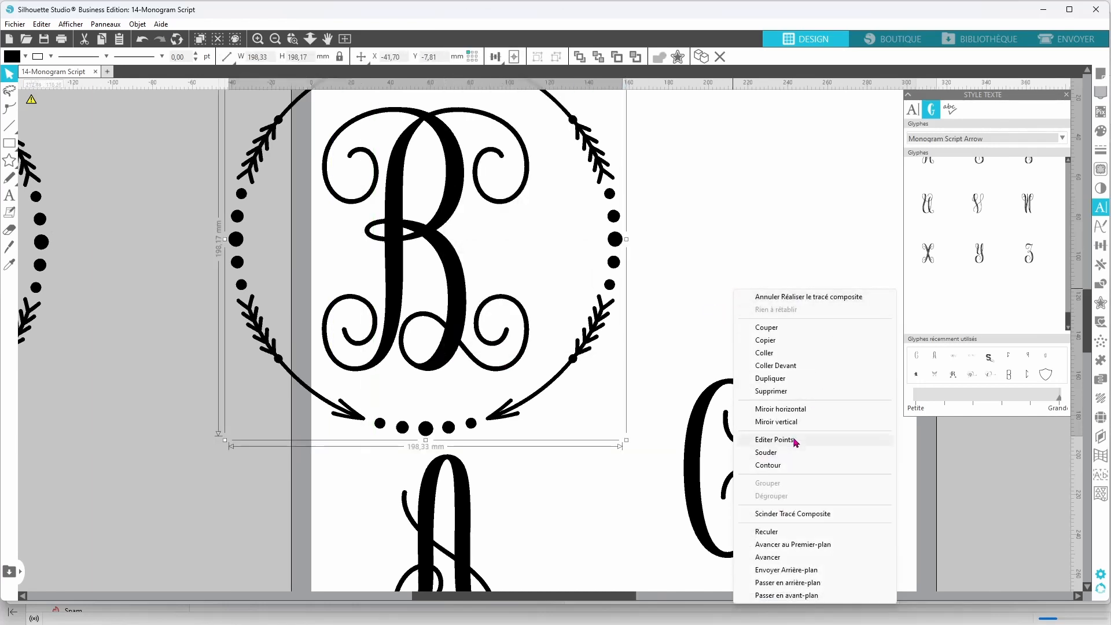
left_click(834, 440)
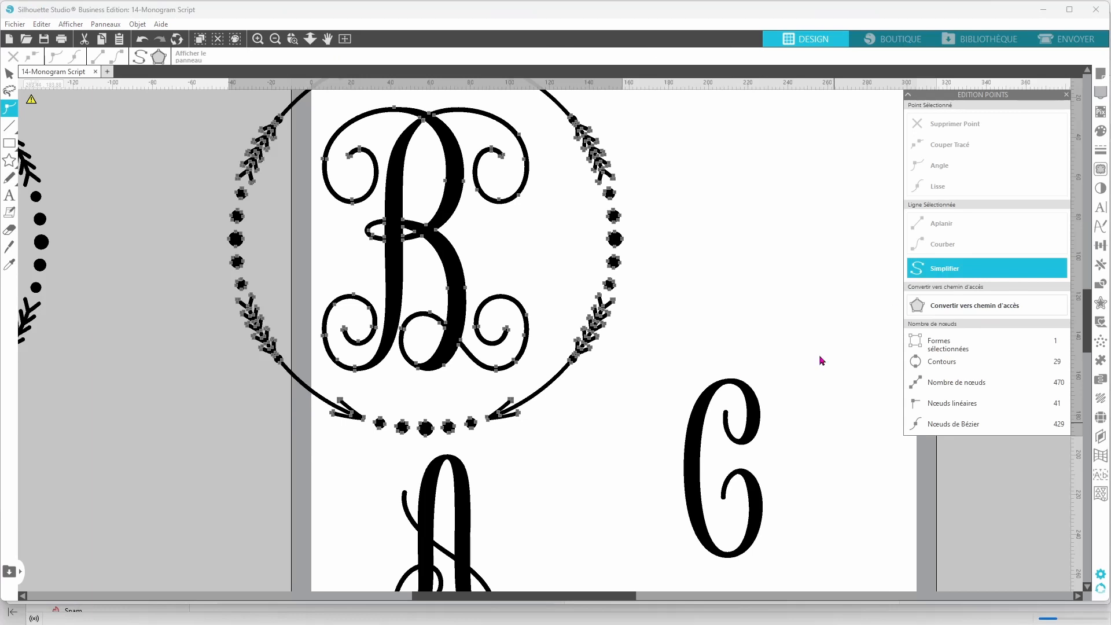
left_click(456, 525)
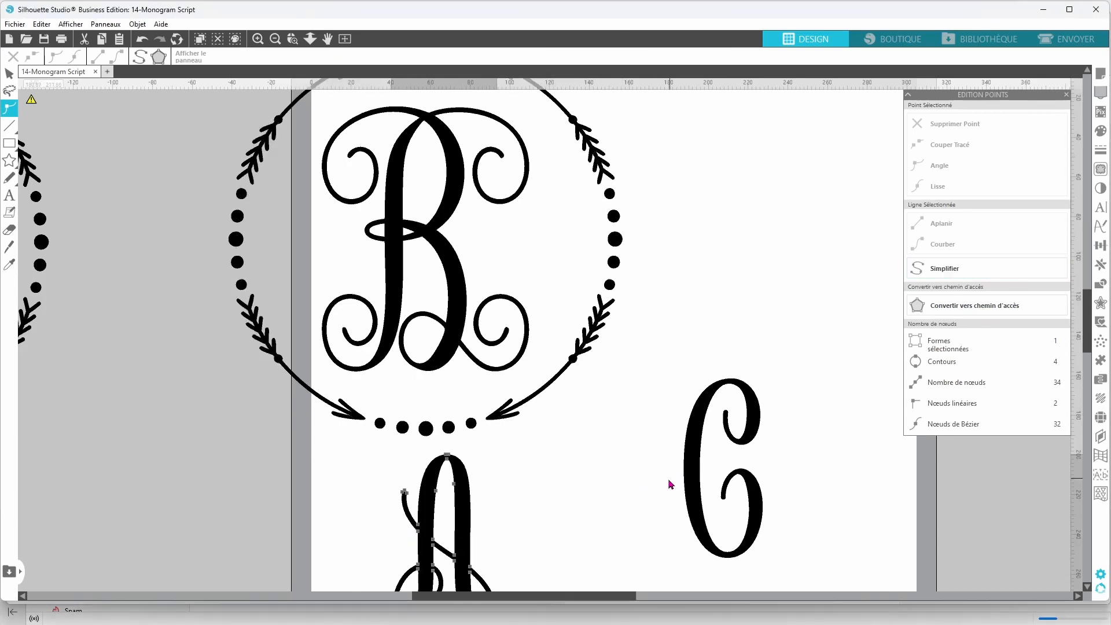
left_click(1009, 266)
left_click(699, 427)
left_click(947, 269)
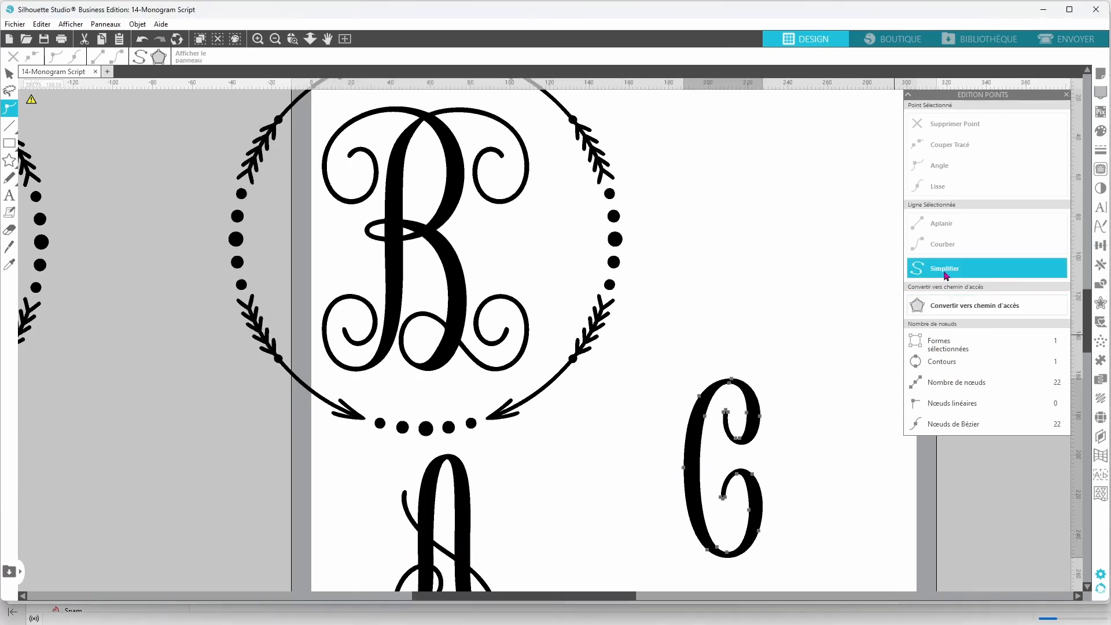
Move the script A beside the C and scale both letters down together proportionally
left_click(459, 534)
left_click_drag(459, 533, 657, 455)
left_click_drag(848, 400, 569, 505)
left_click_drag(767, 371, 718, 410)
left_click(645, 479)
Place the A to the left of the B and the C to its right, both inside the arrow frame
left_click_drag(591, 456, 278, 213)
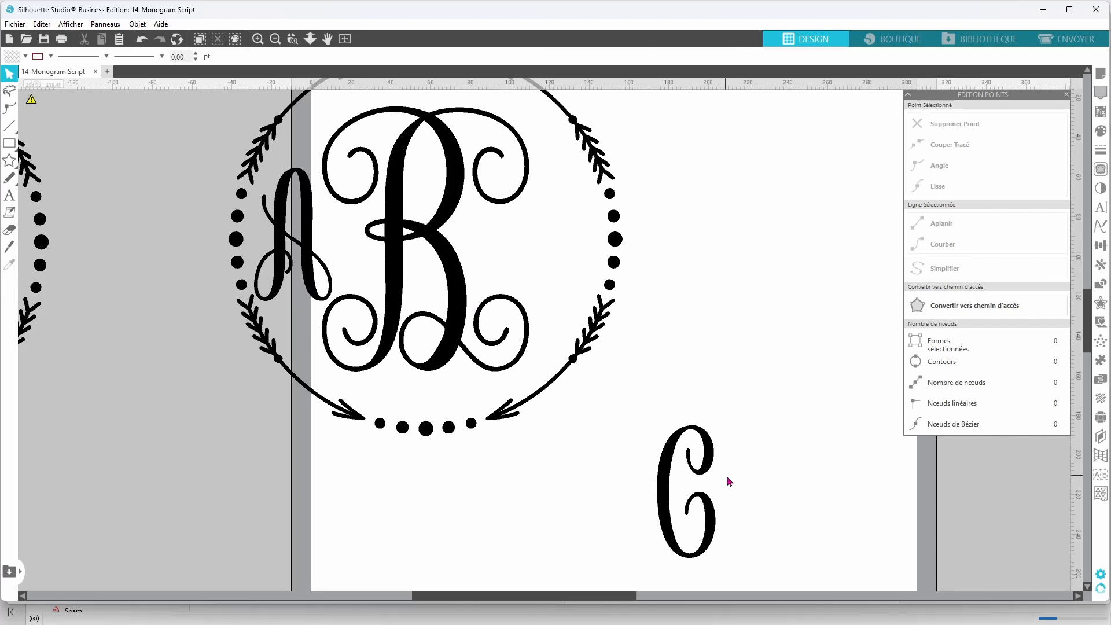
left_click_drag(658, 499, 538, 255)
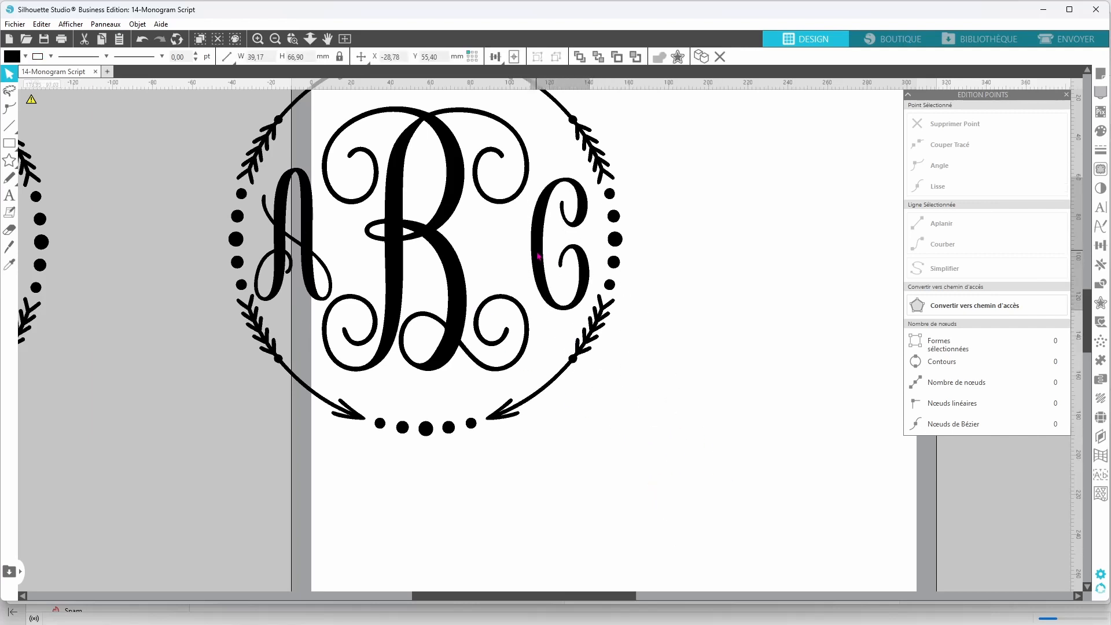
left_click(367, 377)
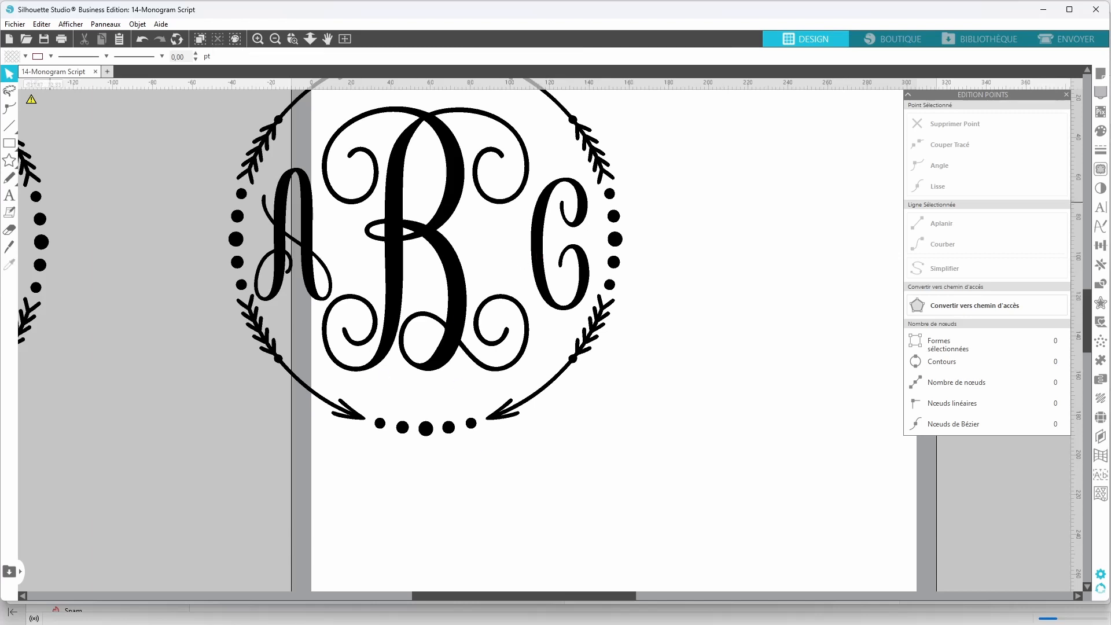
Select the complete framed ABC monogram and move it fully onto the page
scroll(606, 469, "up", 3)
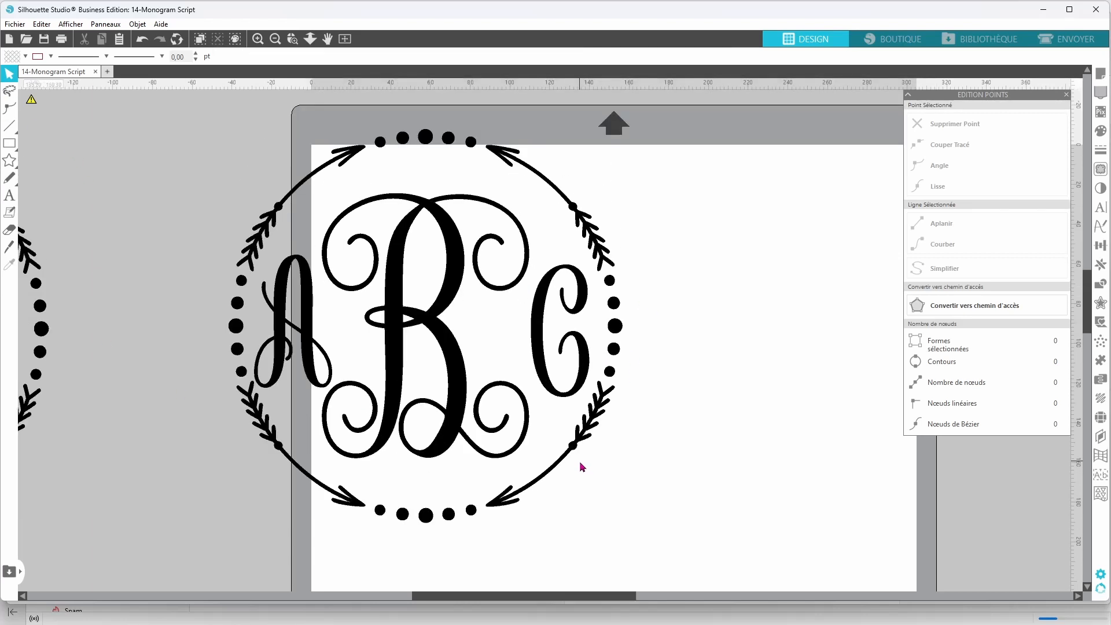
left_click_drag(232, 131, 631, 528)
left_click_drag(580, 397, 745, 427)
left_click(877, 471)
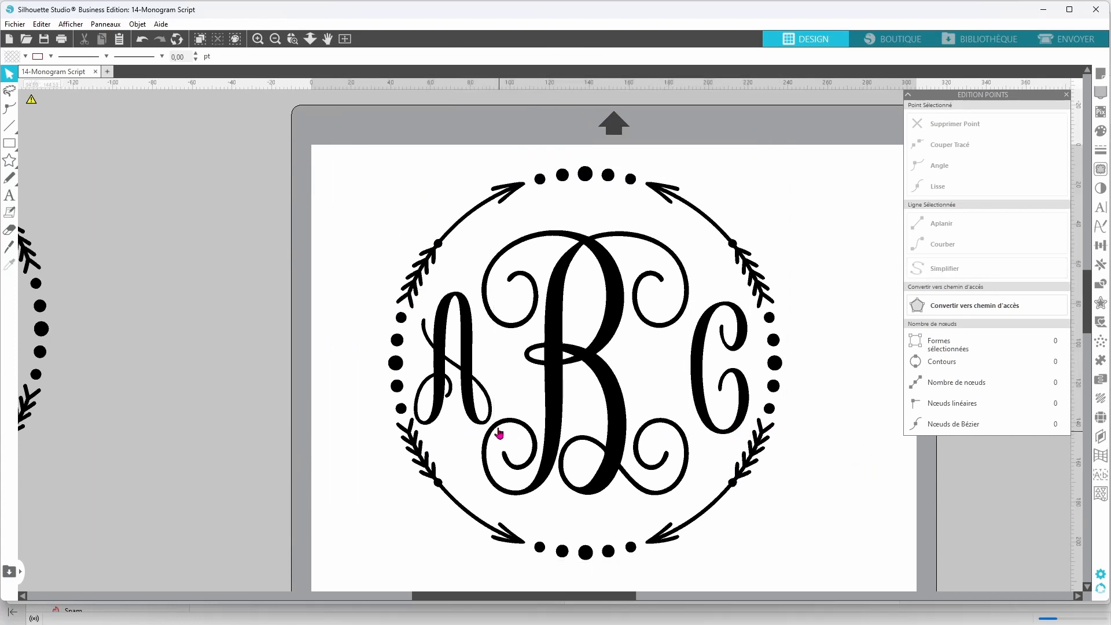
Place a horizontal guide line near the foot of the A and raise the C until its base sits on the guide
left_click_drag(603, 86, 596, 417)
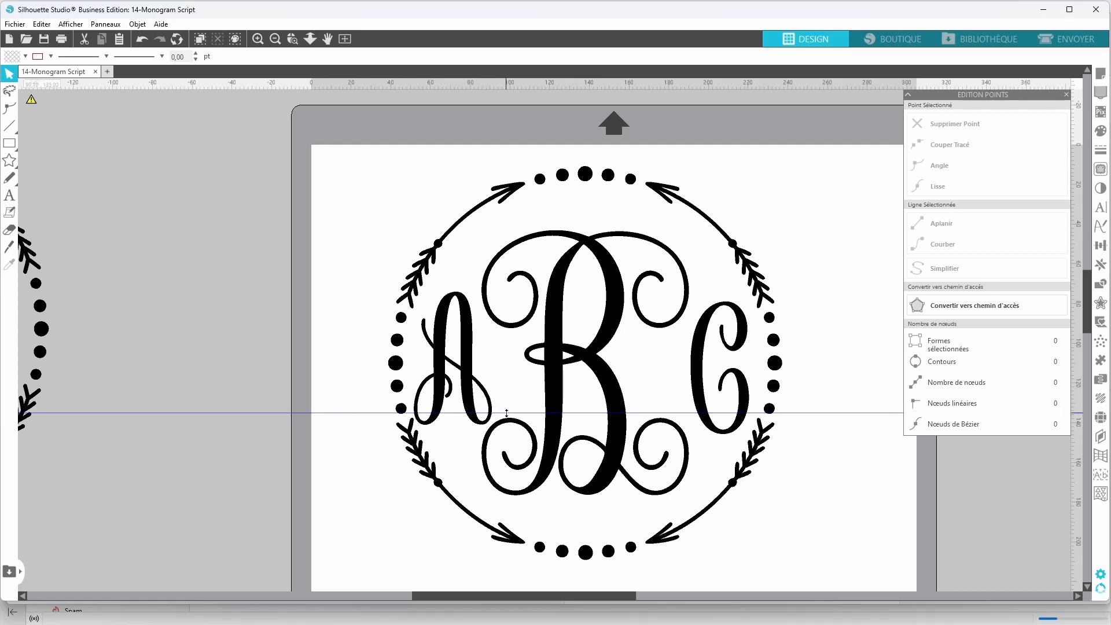
left_click_drag(509, 415, 510, 425)
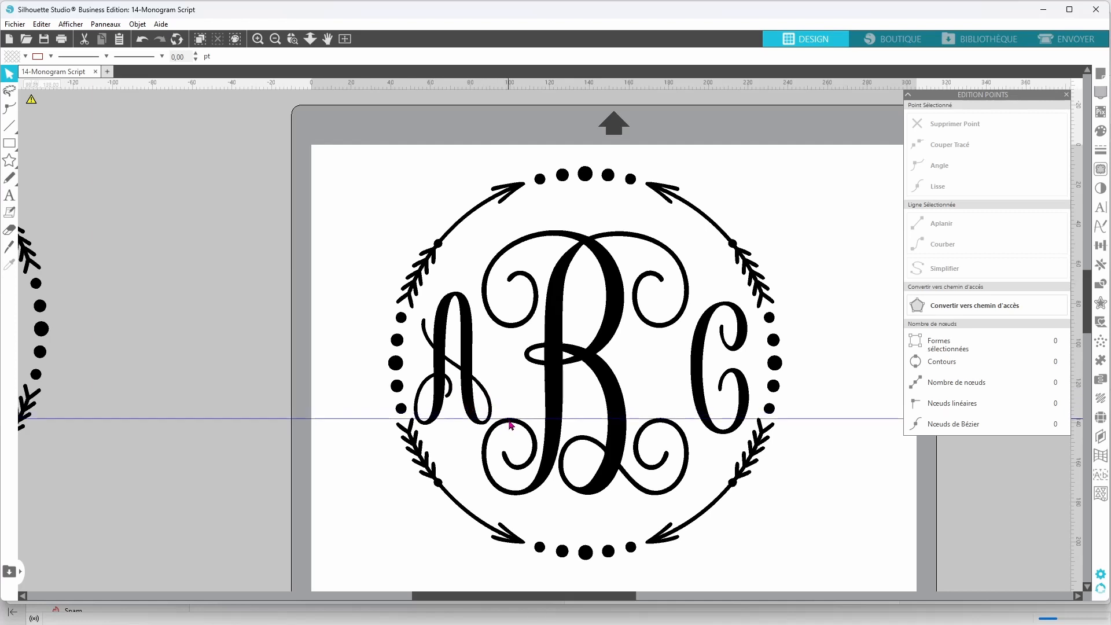
left_click_drag(701, 400, 705, 386)
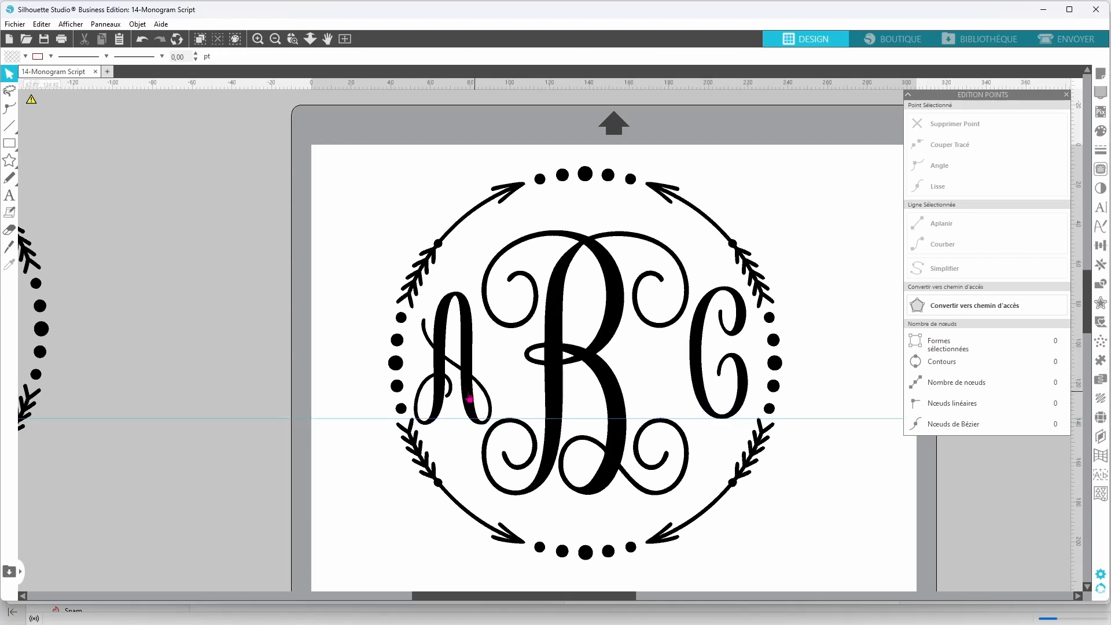
left_click(485, 391)
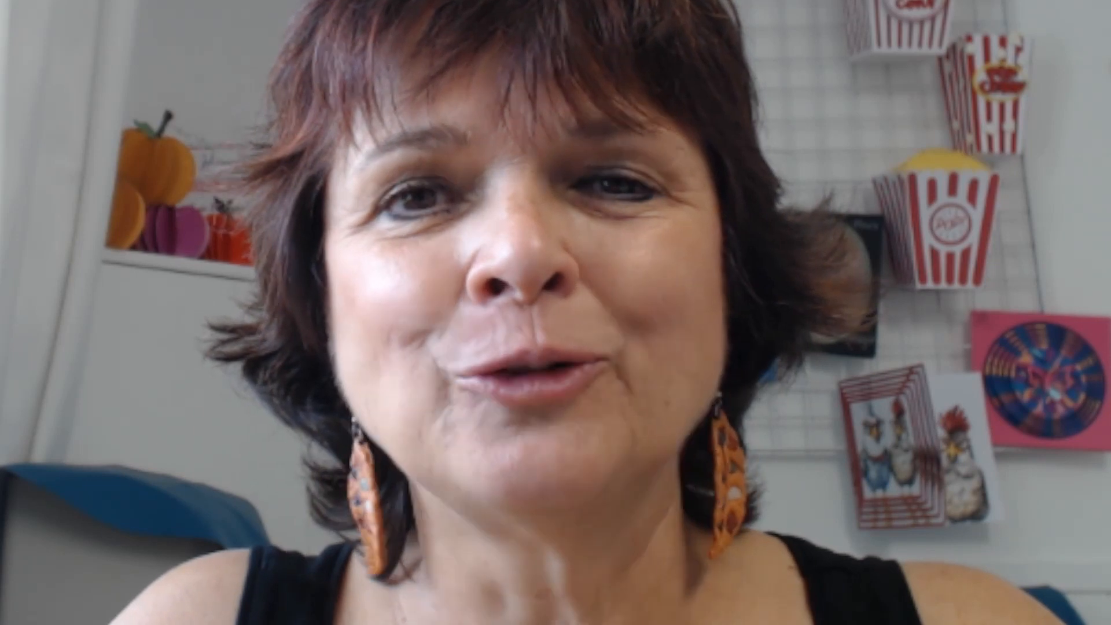